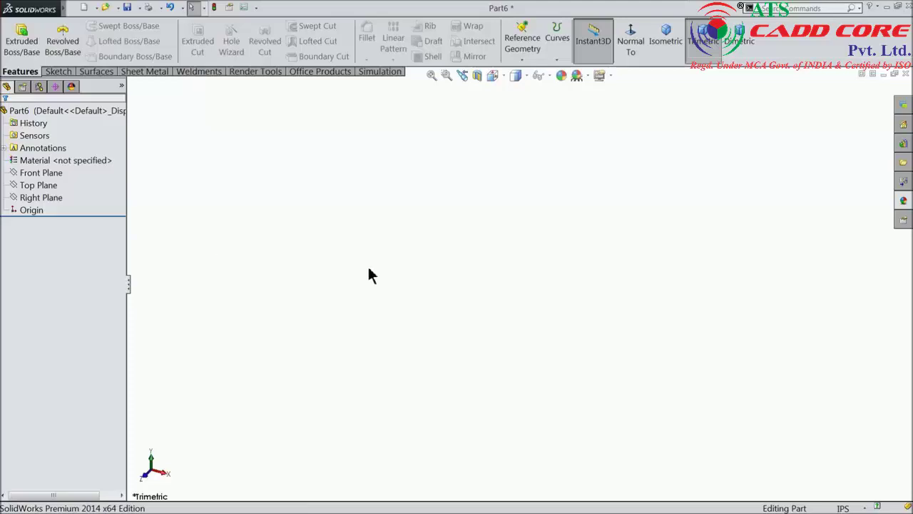
Keep the document in IPS inch units and bring up the Sketch tab's sketch-type choices.
left_click(829, 507)
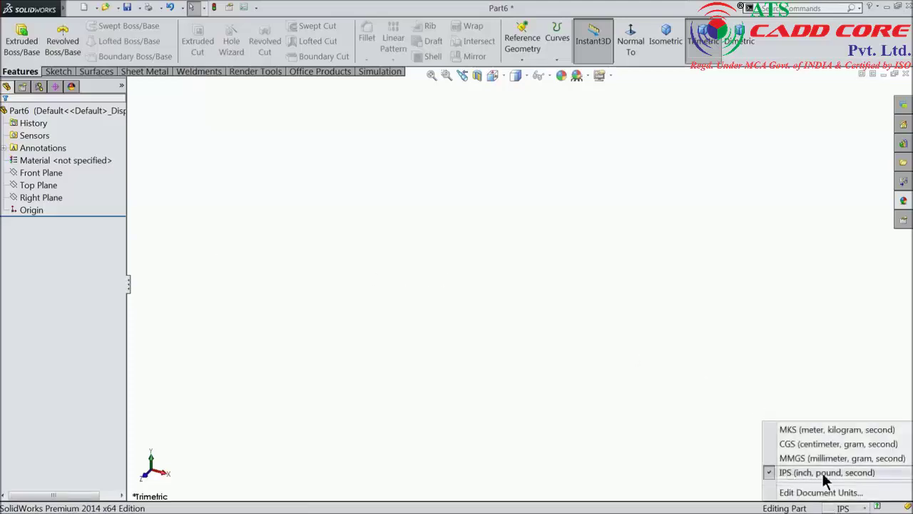
left_click(655, 385)
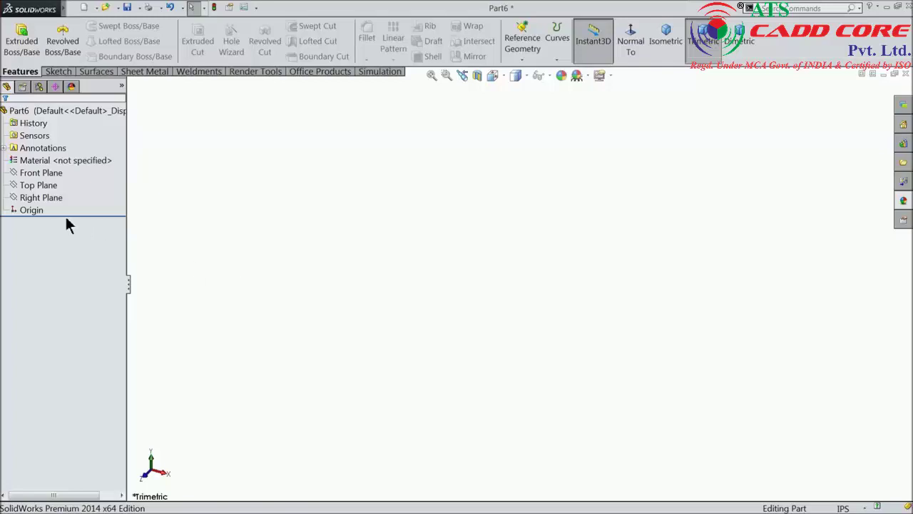
left_click(50, 71)
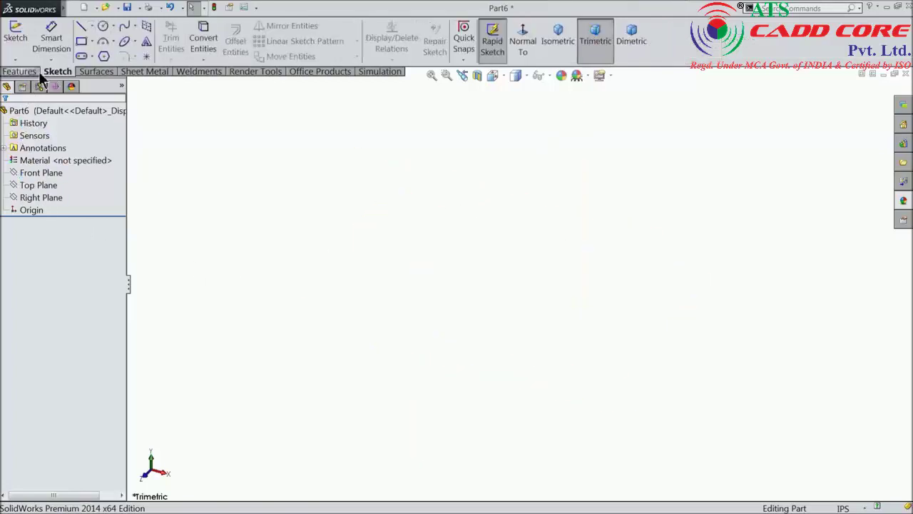
left_click(15, 60)
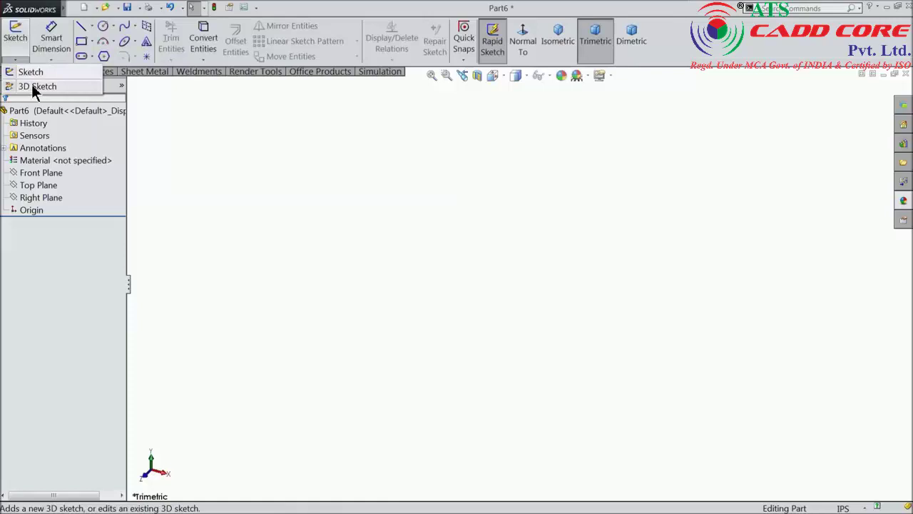
Start a 3D sketch and chain lines from the origin (about 3.1, 5.15, 5.1 long), switching planes with Tab.
left_click(32, 86)
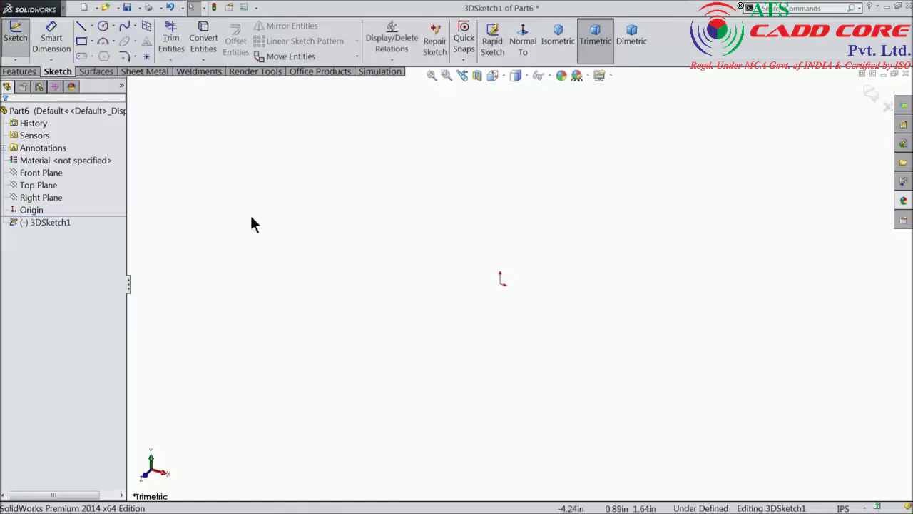
left_click(81, 27)
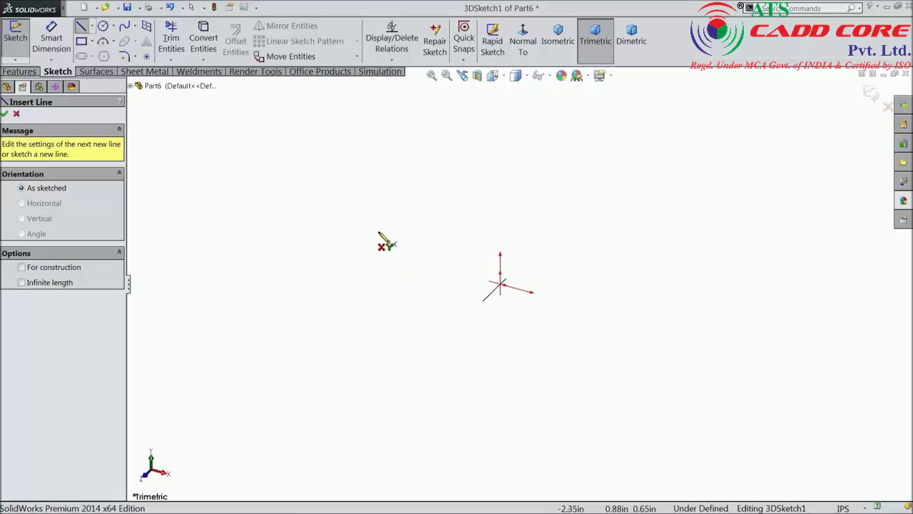
left_click(502, 285)
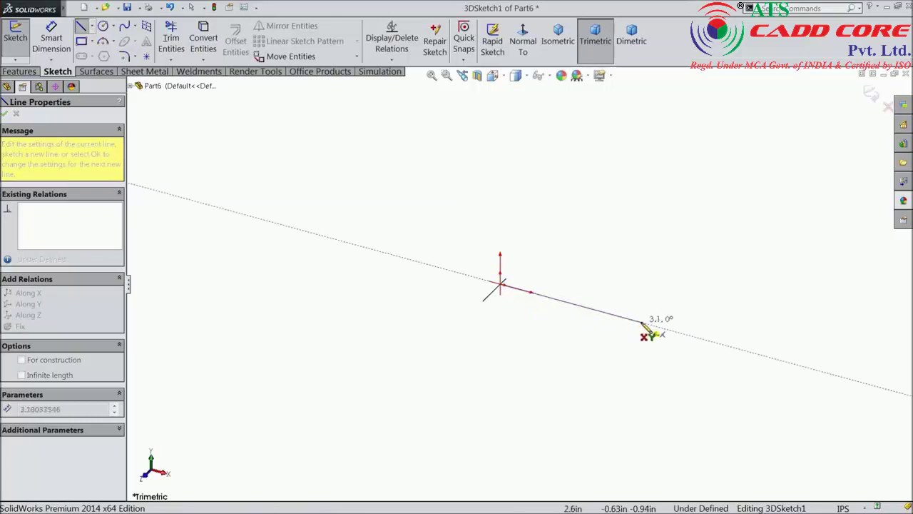
left_click(641, 322)
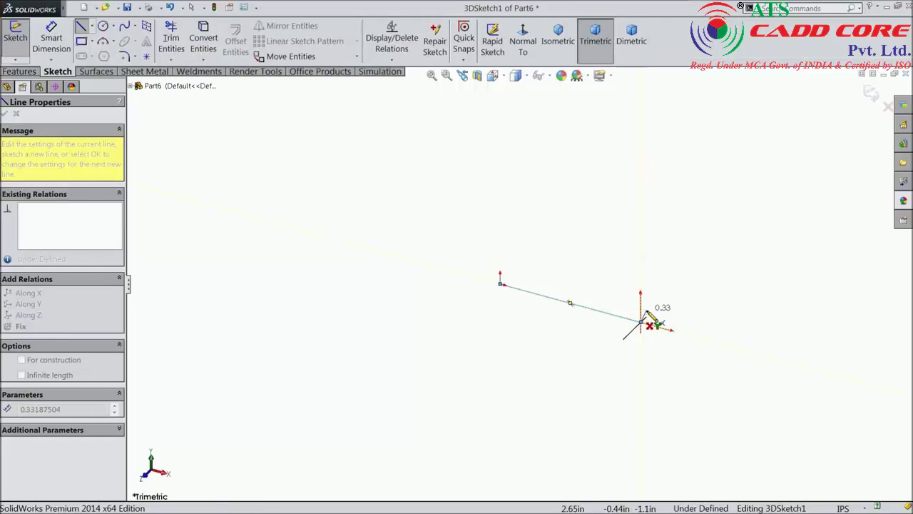
key("Tab")
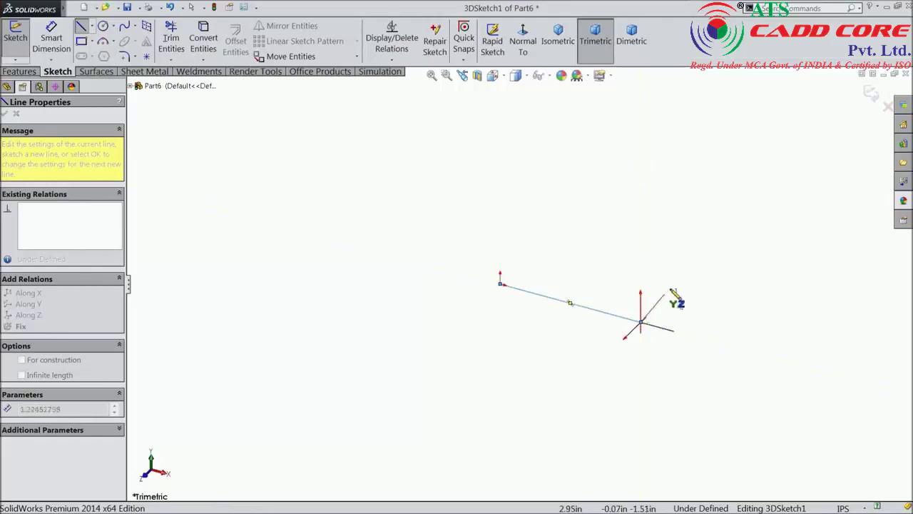
left_click(765, 203)
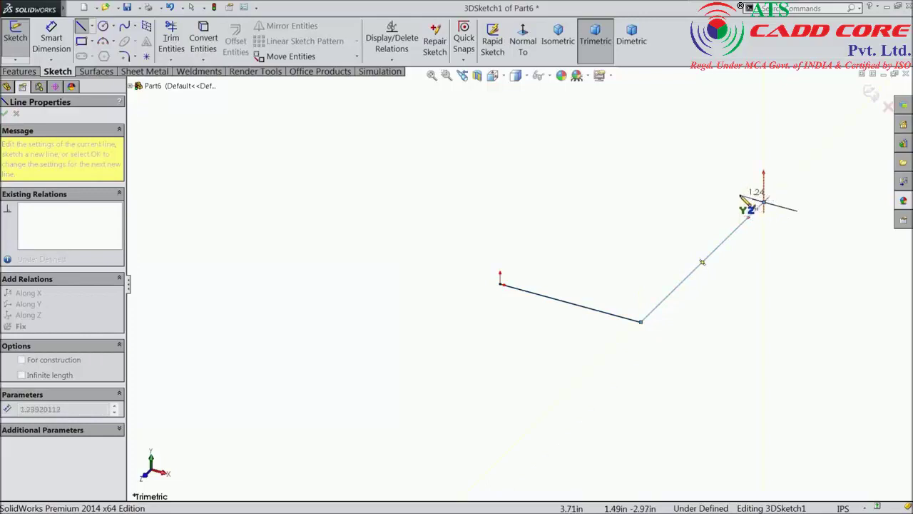
key("Tab")
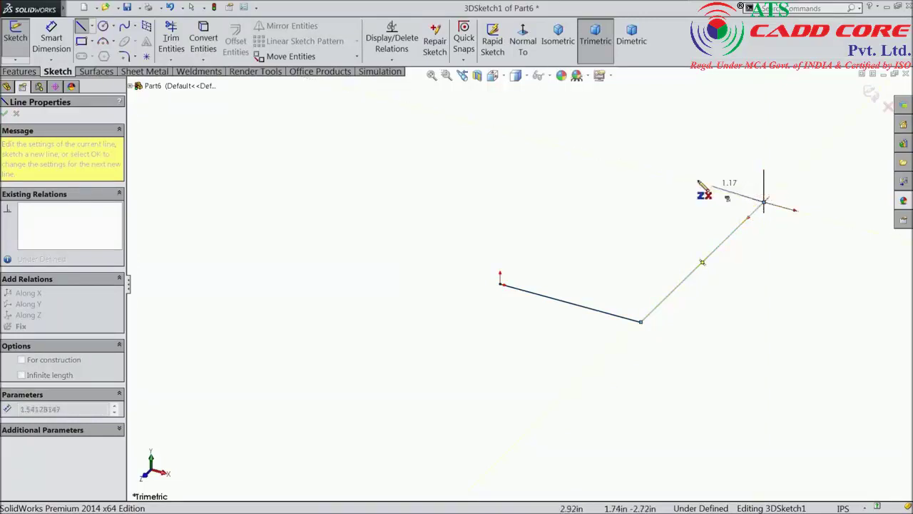
left_click(488, 127)
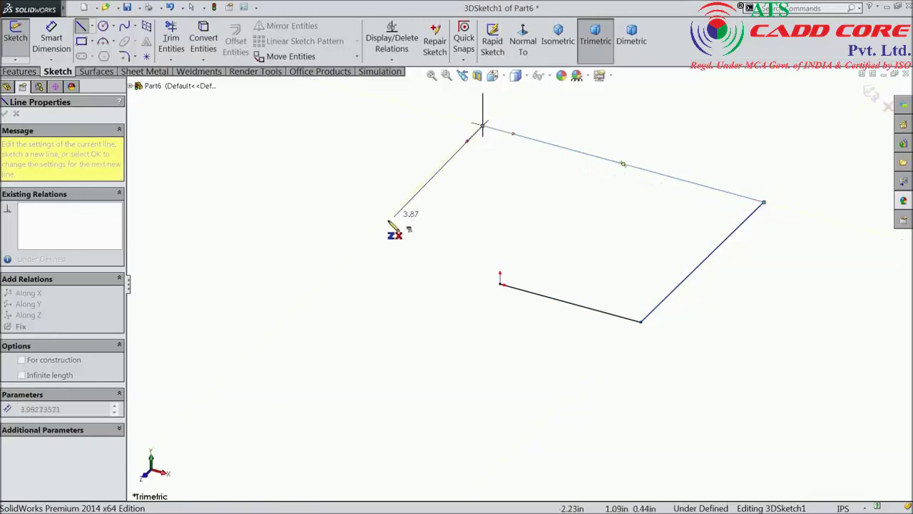
left_click(361, 245)
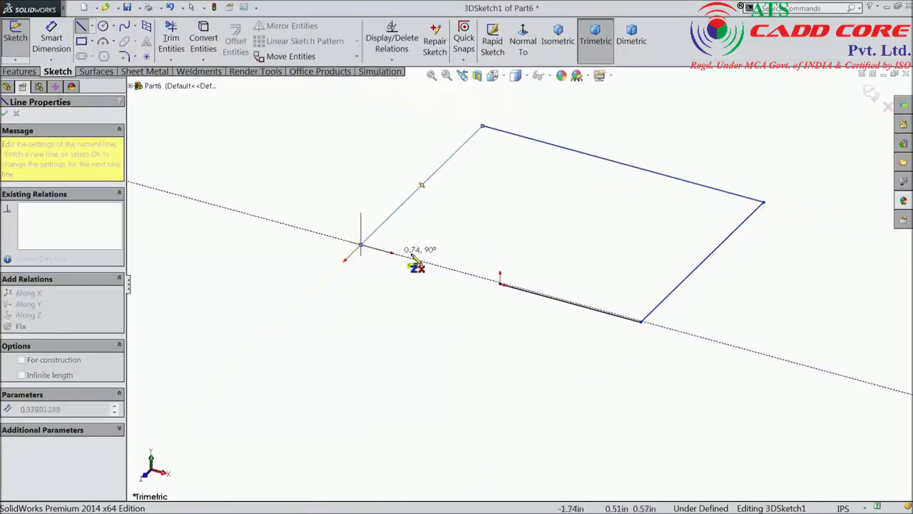
Close the outline back at the origin and make the two bottom segments collinear.
left_click(500, 283)
right_click(444, 261)
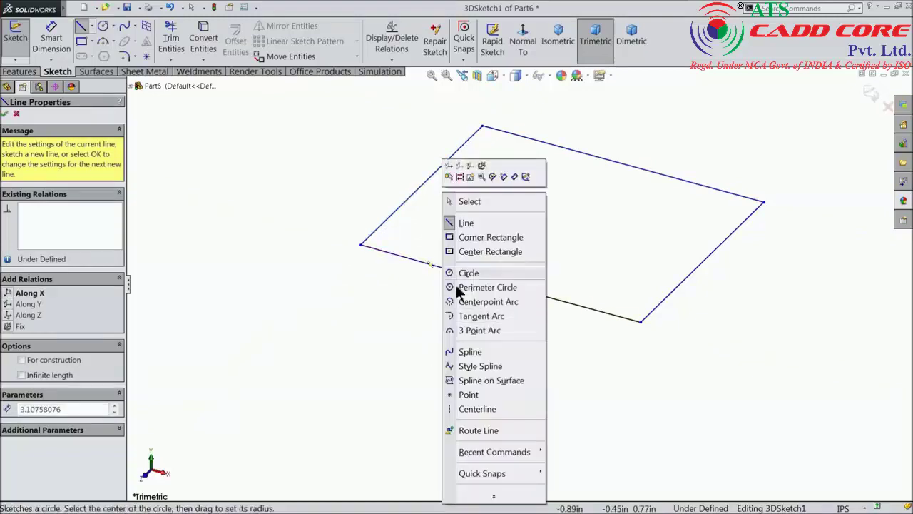
left_click(480, 201)
left_click(523, 300)
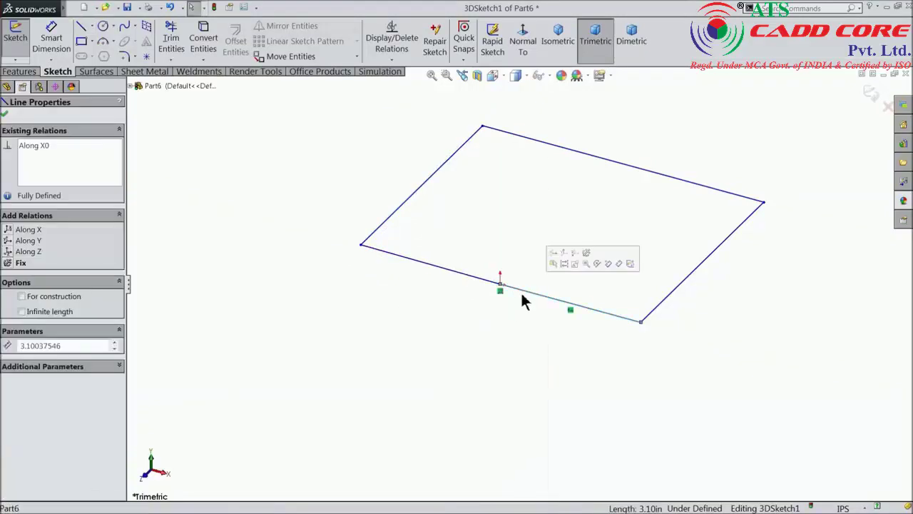
left_click(479, 283)
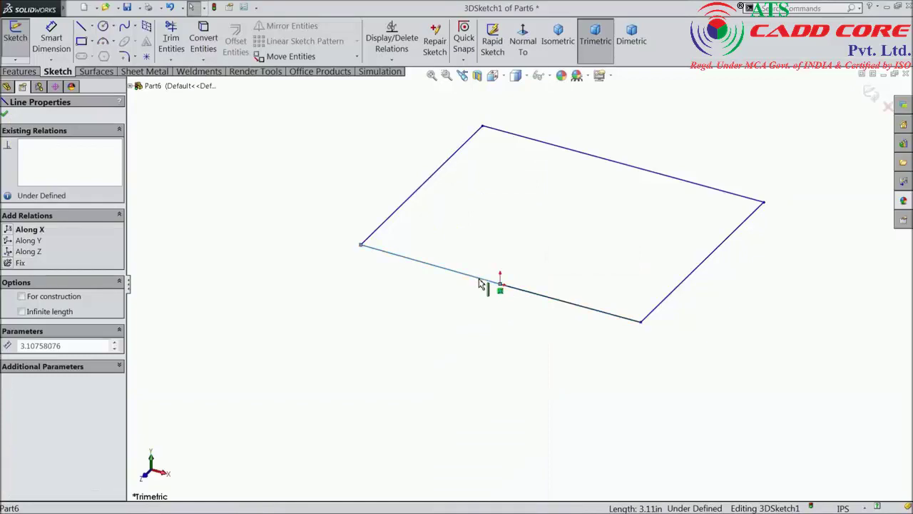
left_click(532, 297, "ctrl")
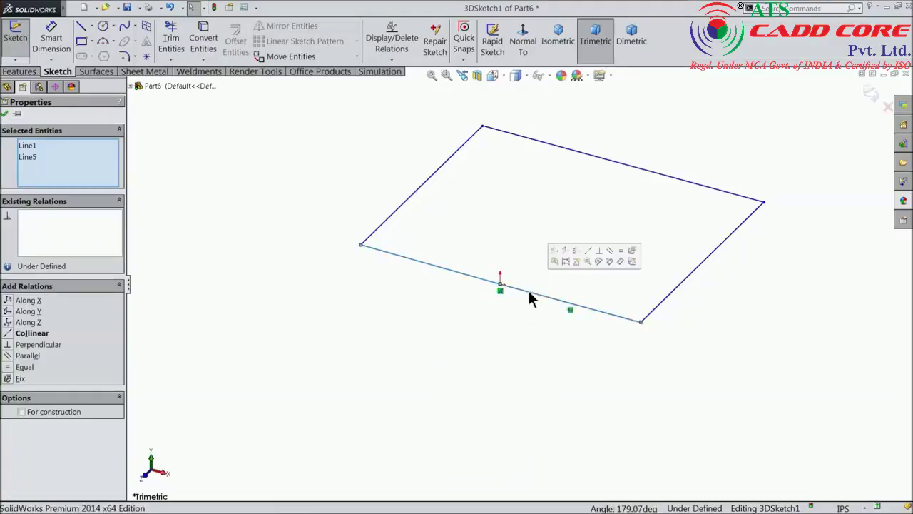
left_click(589, 261)
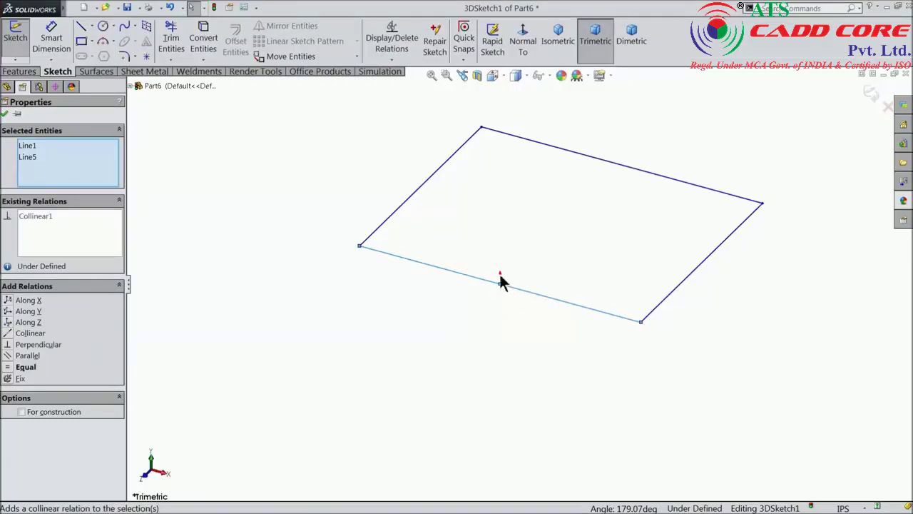
Make the left, top and right sides equal, then select and clear three corner points.
left_click(408, 203)
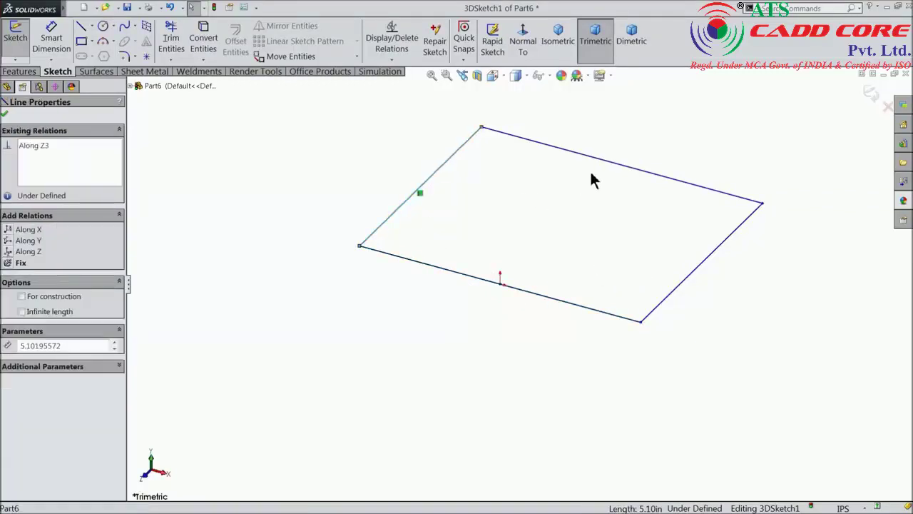
left_click(605, 167, "ctrl")
left_click(704, 263, "ctrl")
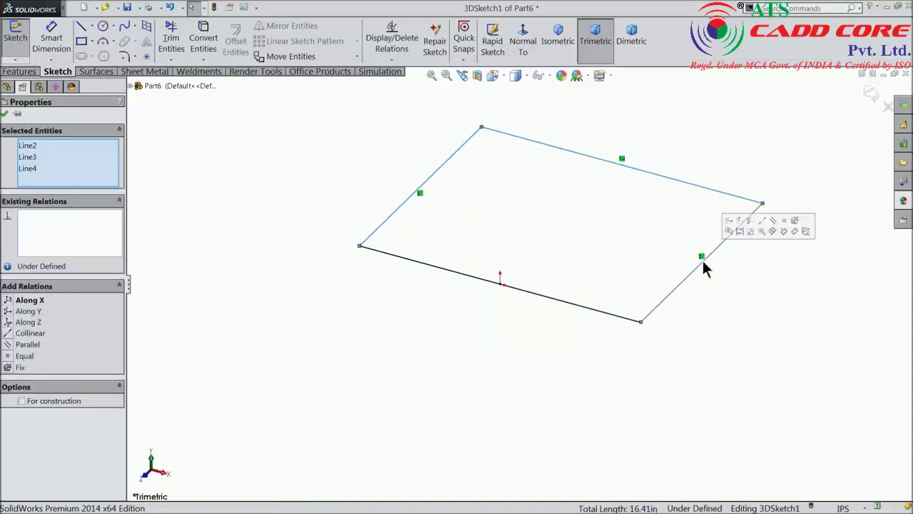
left_click(783, 221)
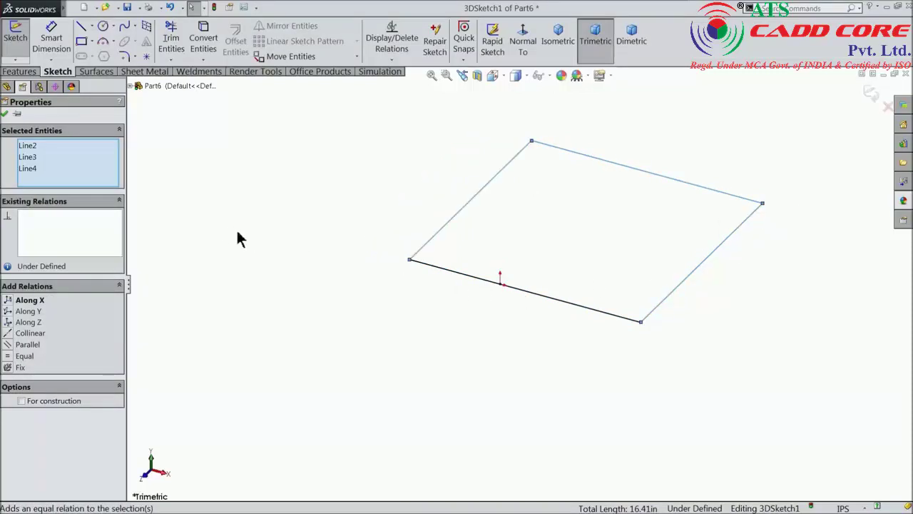
left_click(5, 114)
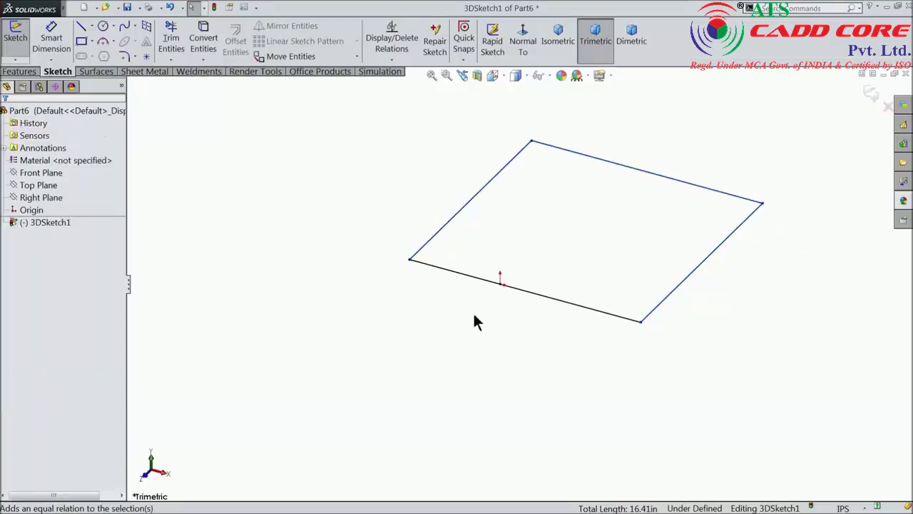
left_click(641, 321)
left_click(409, 260, "ctrl")
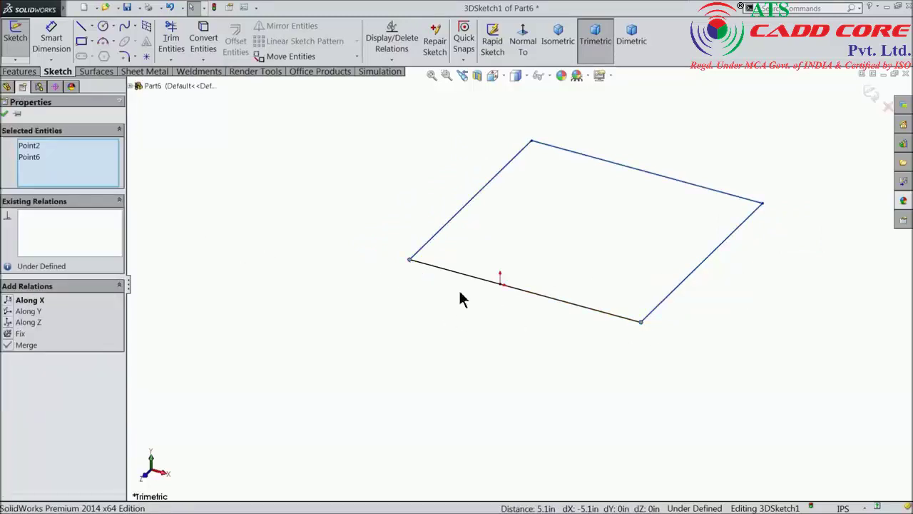
left_click(501, 287, "ctrl")
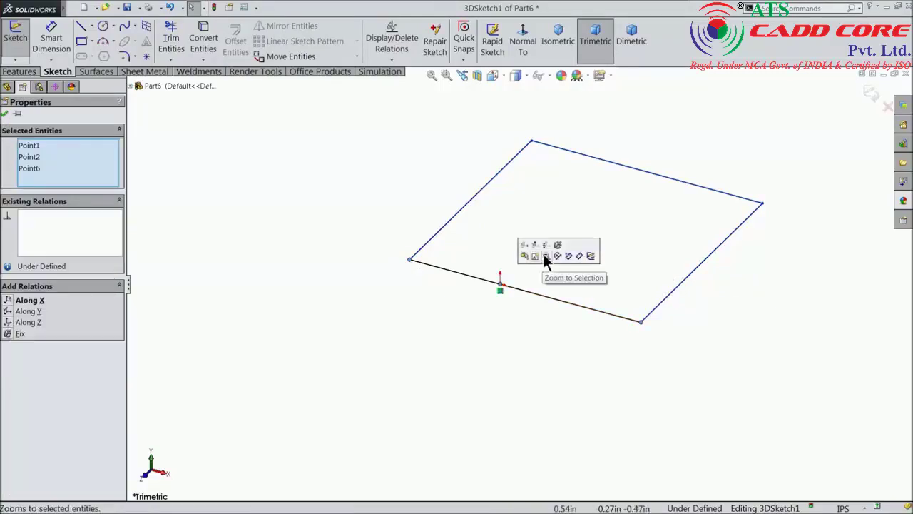
left_click(361, 226)
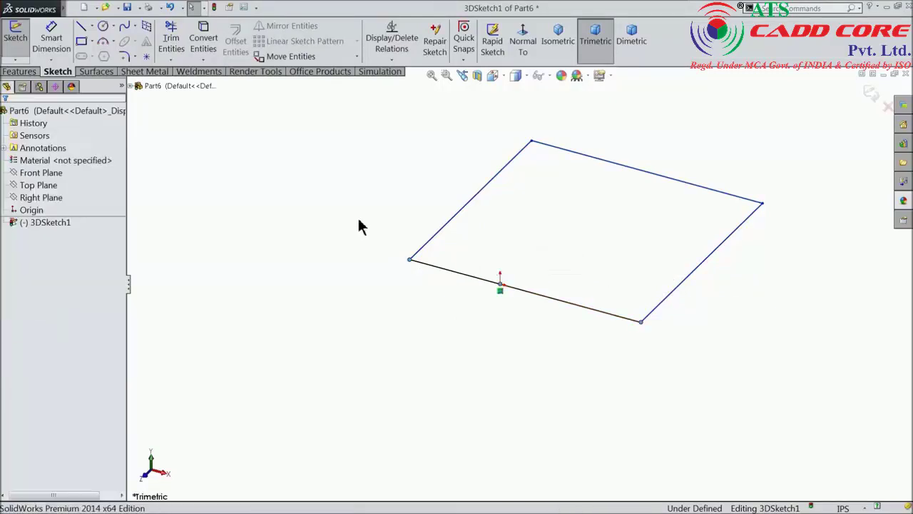
Dimension the bottom edge of the rectangle at 19.50 with Smart Dimension.
left_click(49, 44)
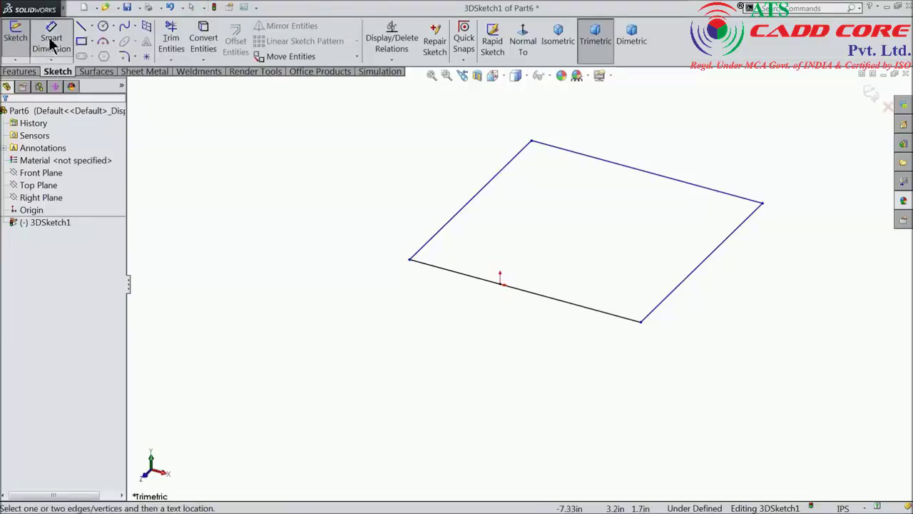
left_click(642, 322)
left_click(410, 262)
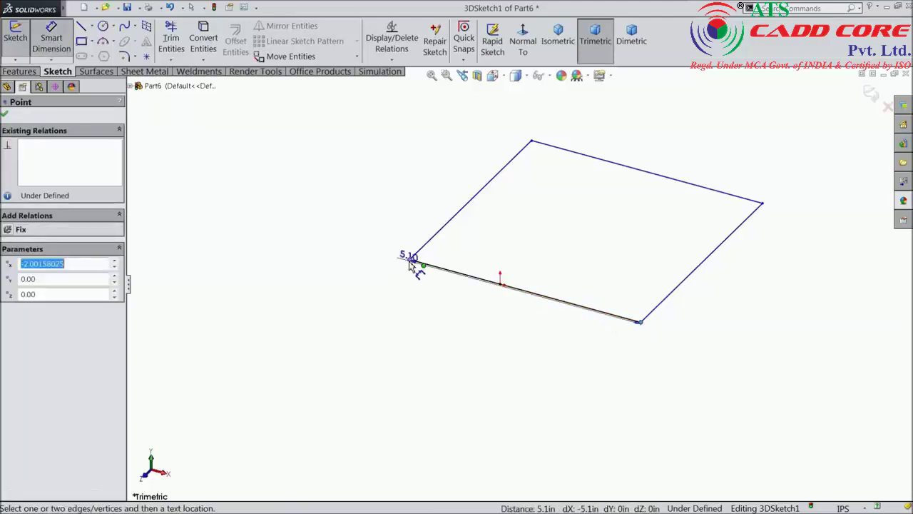
left_click(461, 307)
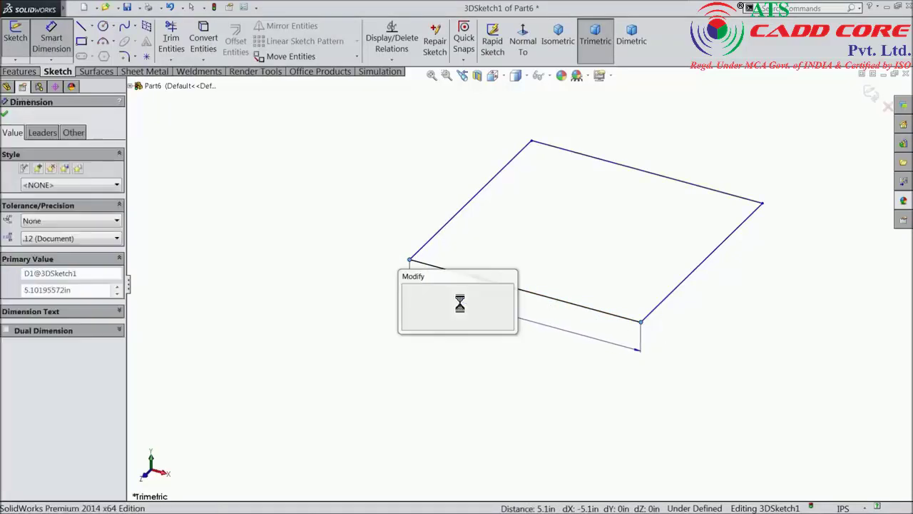
type("19")
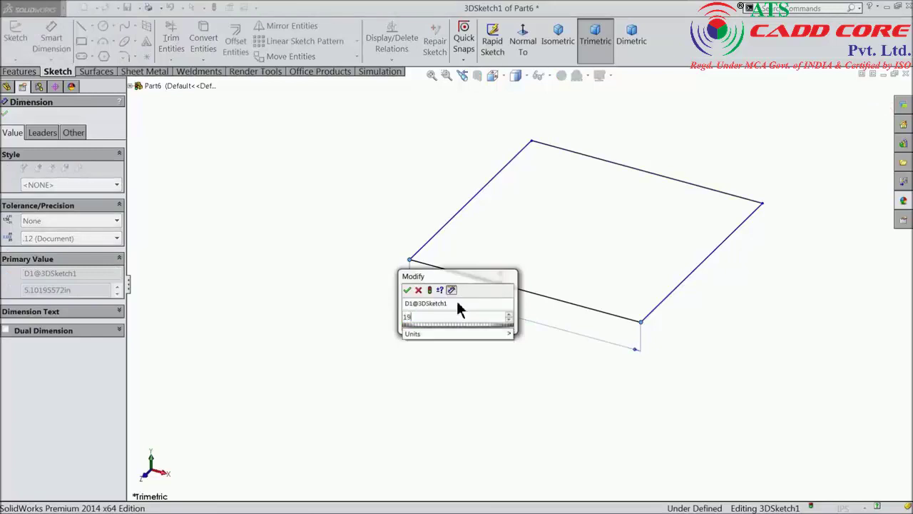
type(".5")
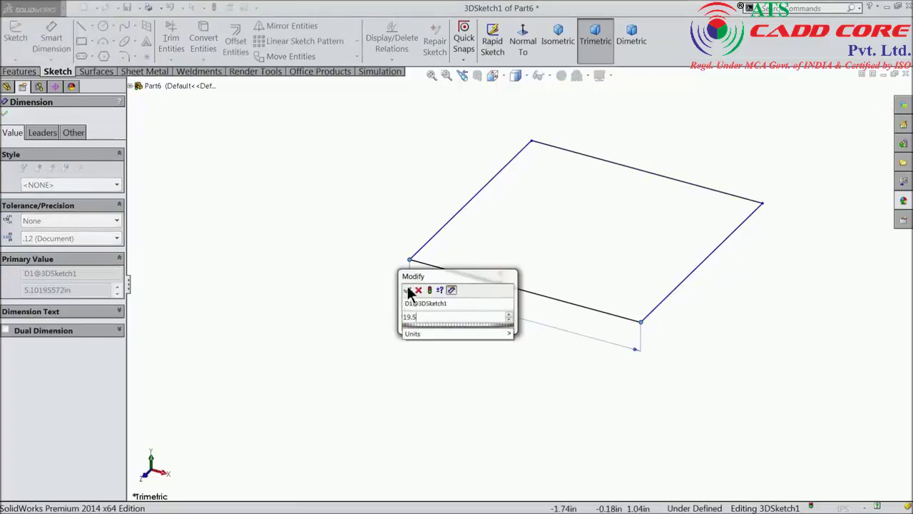
left_click(408, 290)
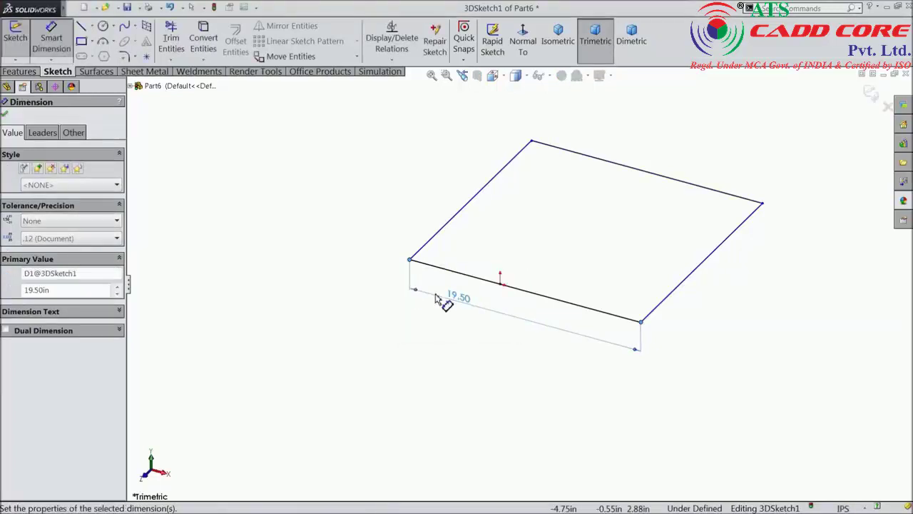
Add 19.50 dimensions to the right and left edges, keeping both as driven.
left_click(702, 271)
left_click(719, 278)
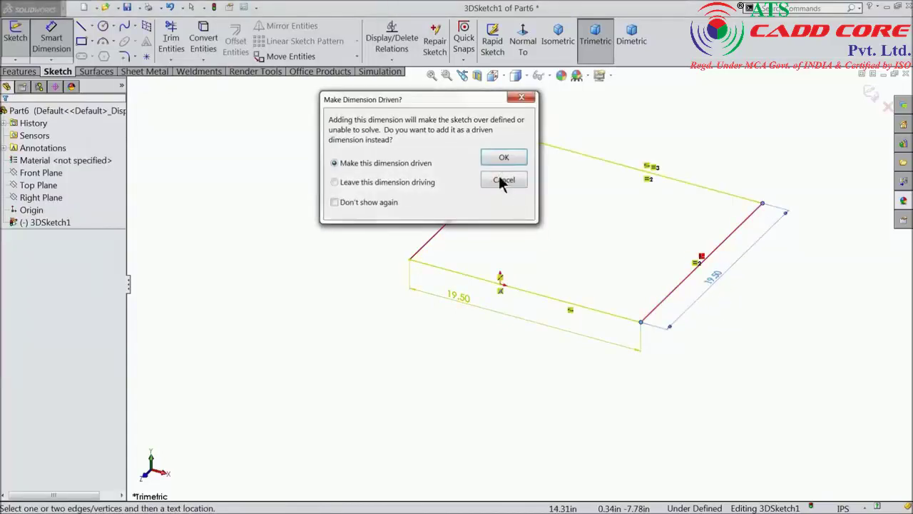
left_click(504, 159)
left_click(484, 193)
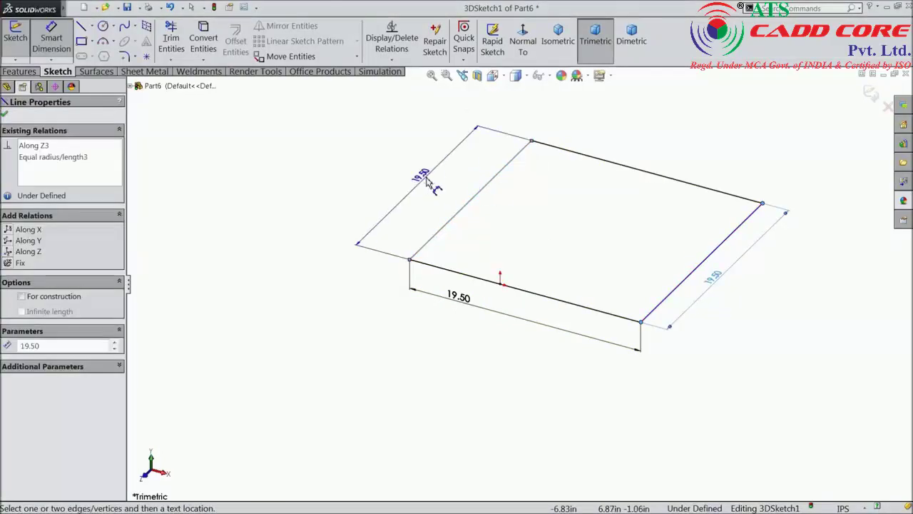
left_click(426, 181)
left_click(505, 158)
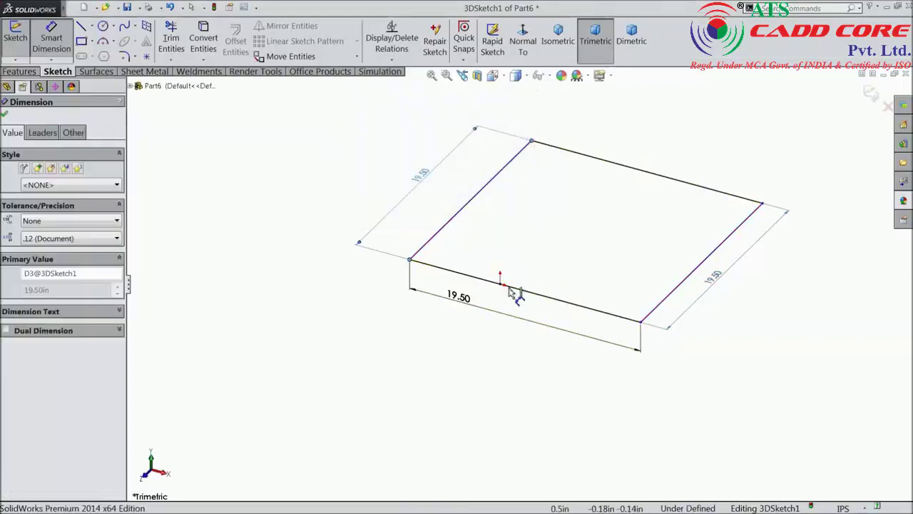
Set the origin-to-bottom-right-corner distance to 9.75.
left_click(501, 285)
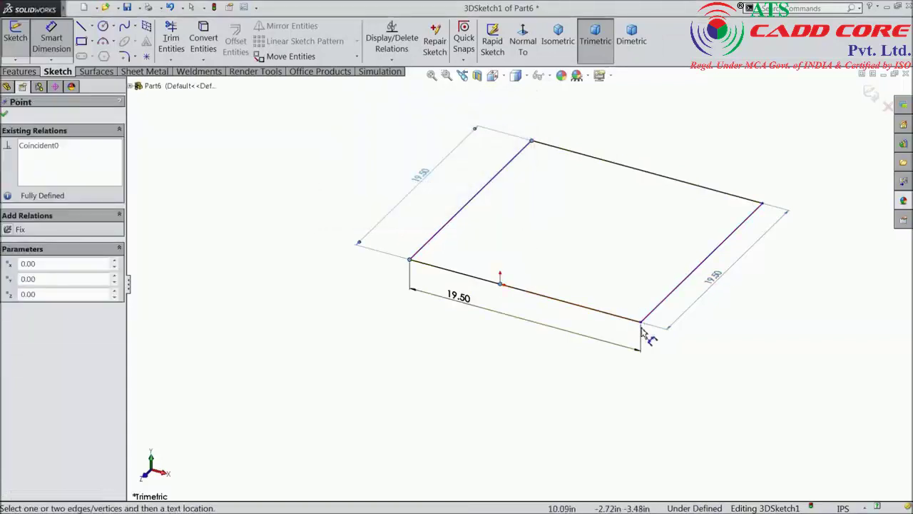
left_click(642, 322)
left_click(568, 314)
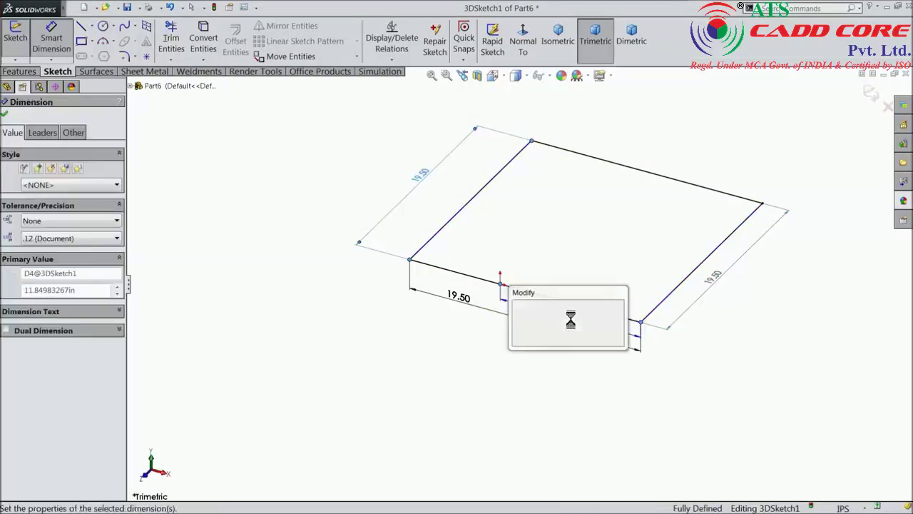
type("9.75")
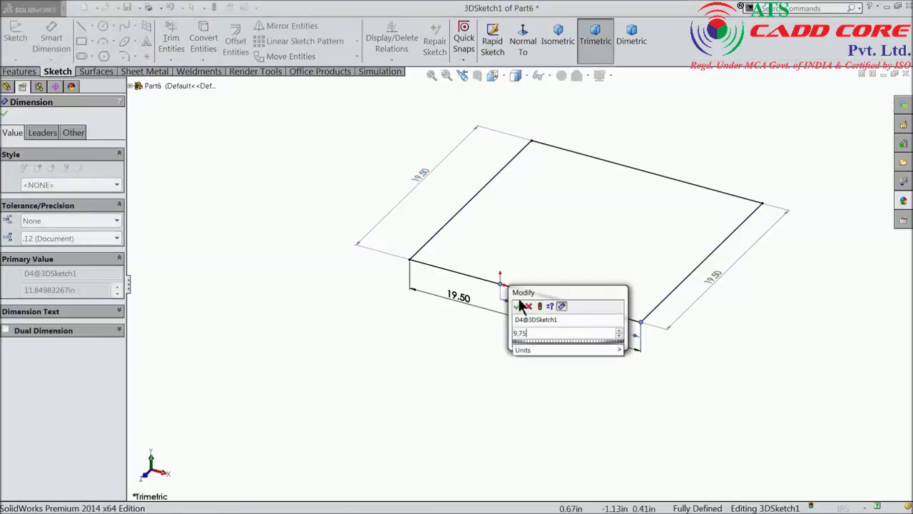
left_click(518, 306)
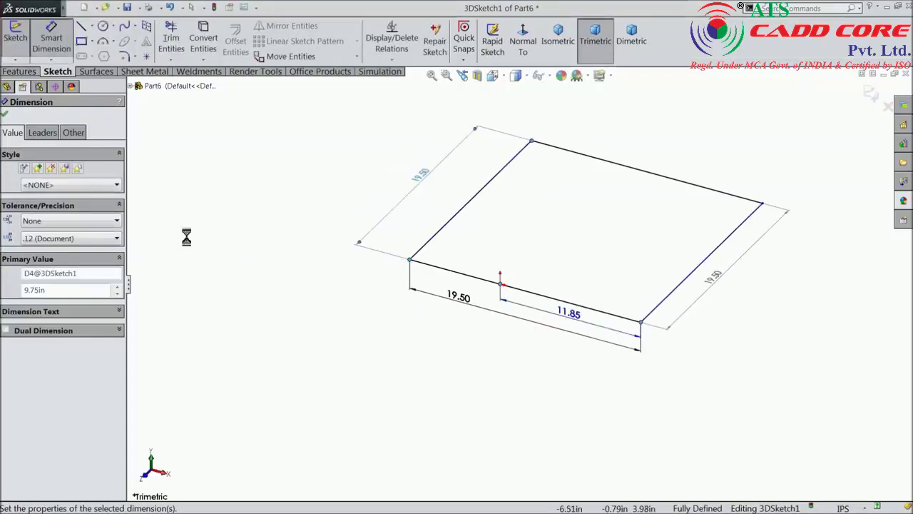
left_click(5, 116)
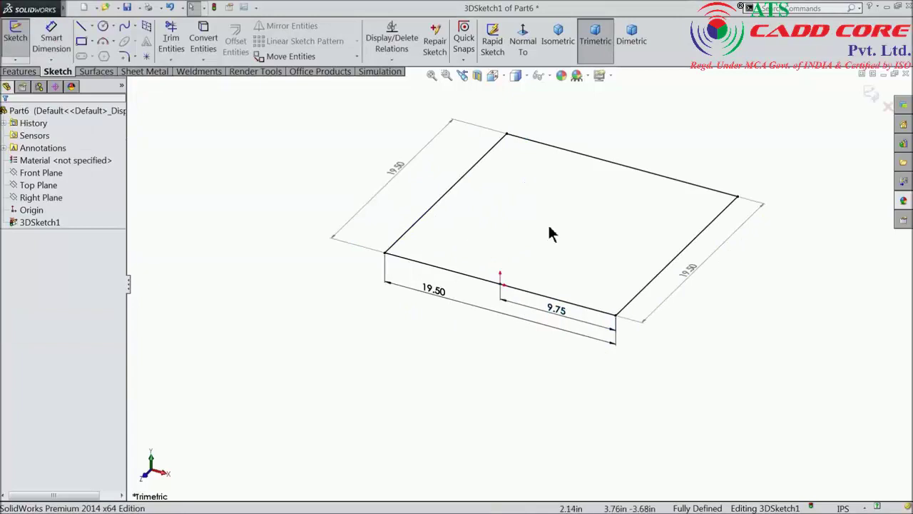
Start Copy Entities and select all five lines of the rectangle.
scroll(548, 223, "up", 2)
scroll(597, 181, "down", 1)
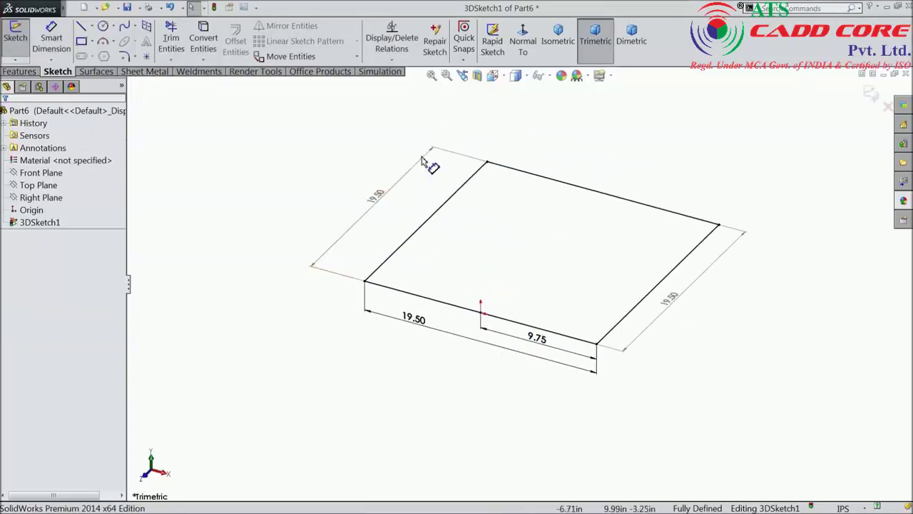
scroll(523, 218, "up", 1)
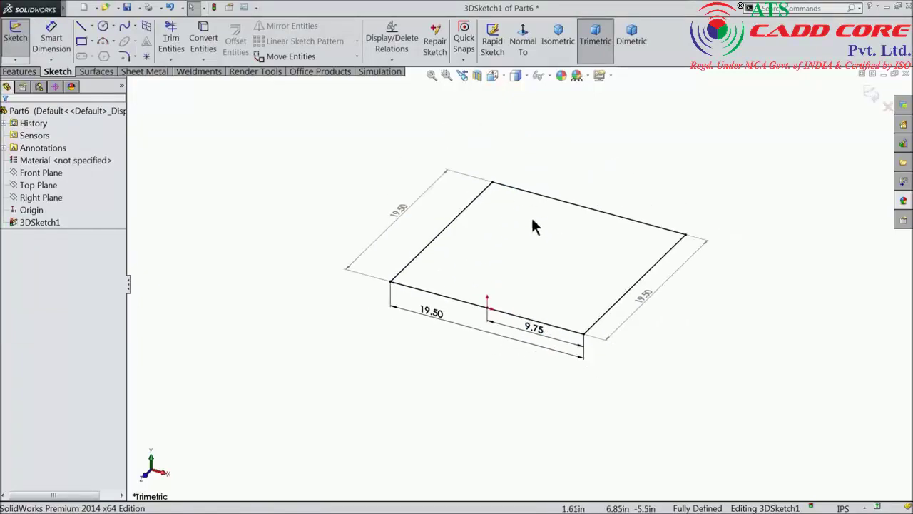
left_click(358, 57)
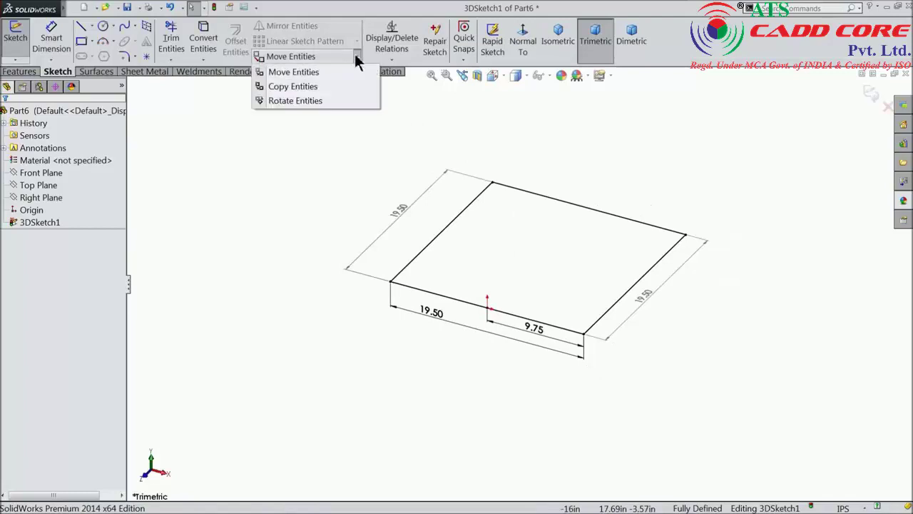
left_click(305, 86)
left_click(444, 228)
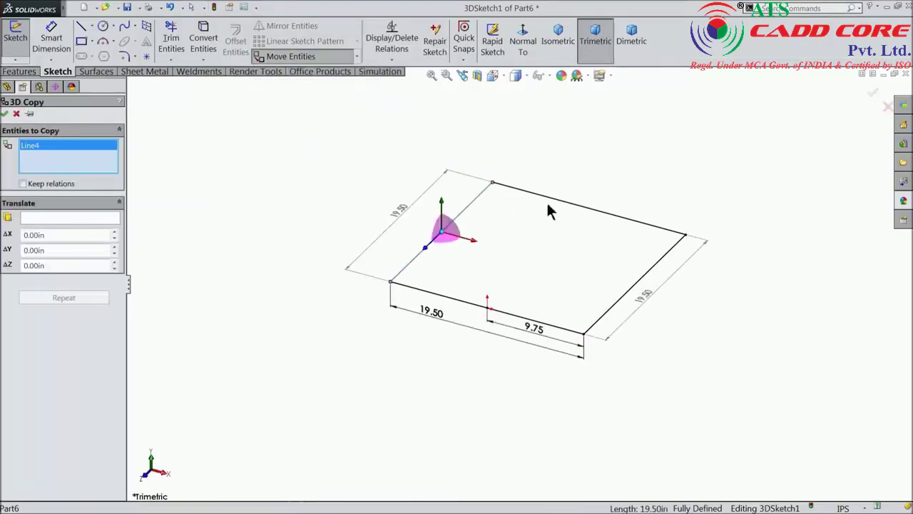
left_click(563, 202)
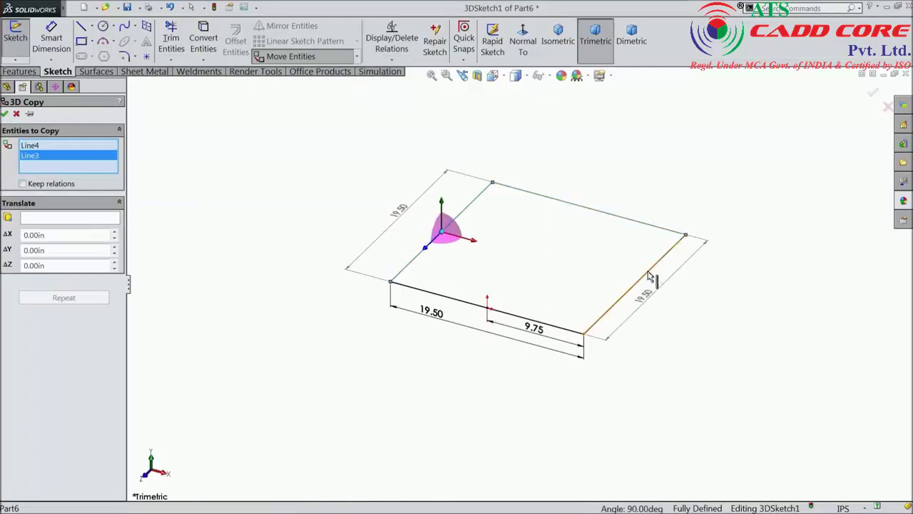
left_click(649, 277)
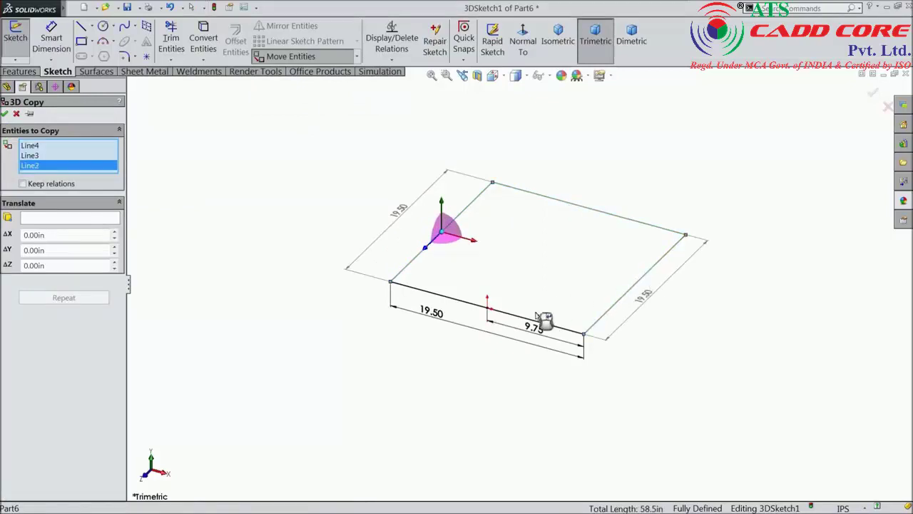
left_click(457, 299)
left_click(500, 313)
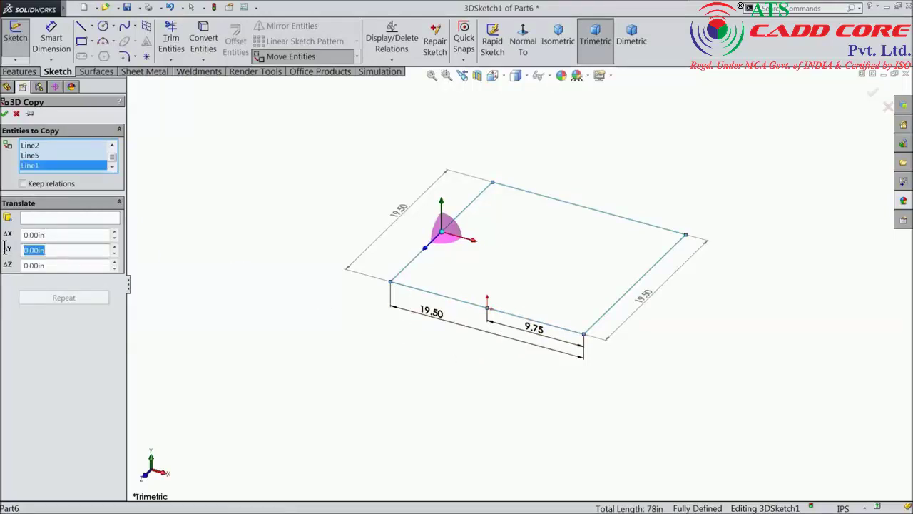
Offset the copy 18 in upward in ΔY and confirm it.
type("18")
key("Return")
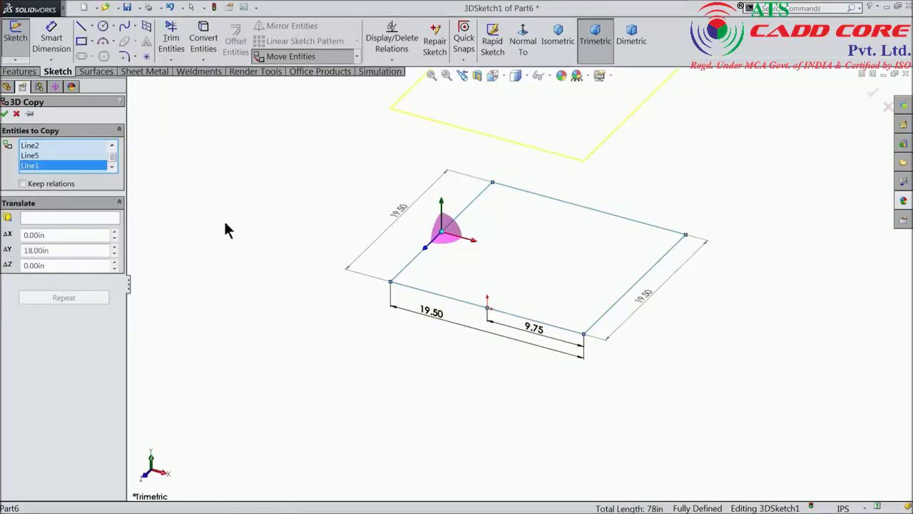
key("z")
scroll(622, 125, "down", 2)
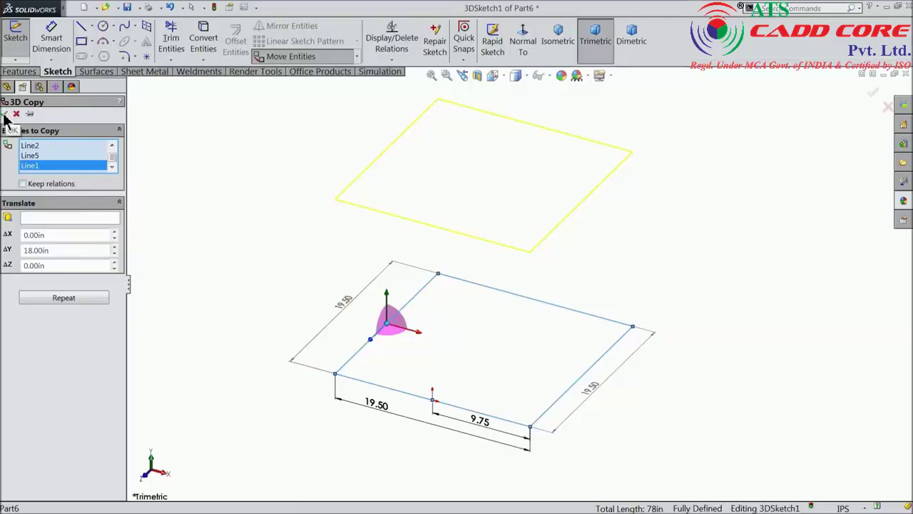
left_click(22, 184)
left_click(5, 113)
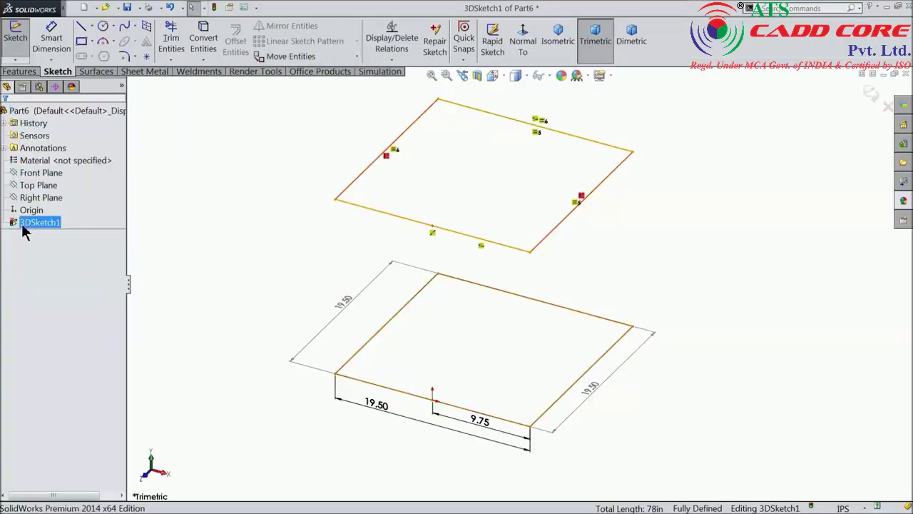
Undo the raised copy, then reopen and close Copy Entities without copying anything.
left_click(171, 9)
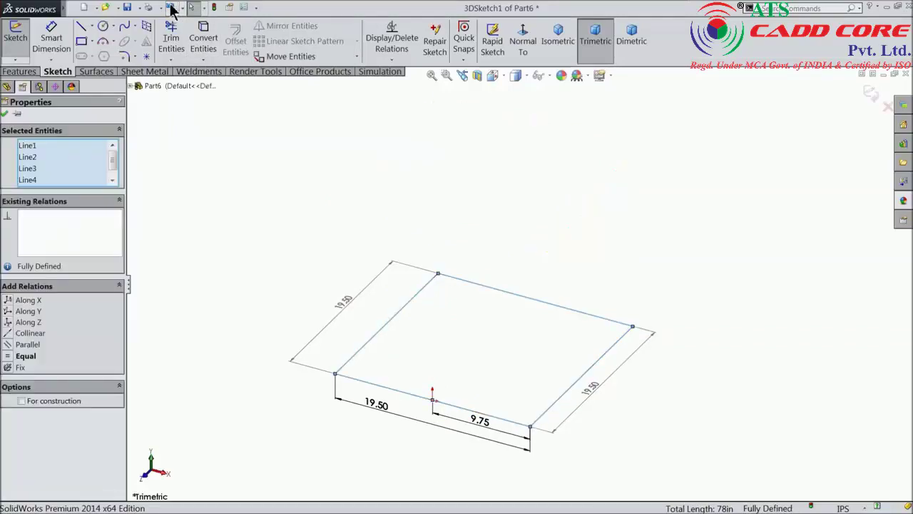
left_click(358, 57)
left_click(289, 86)
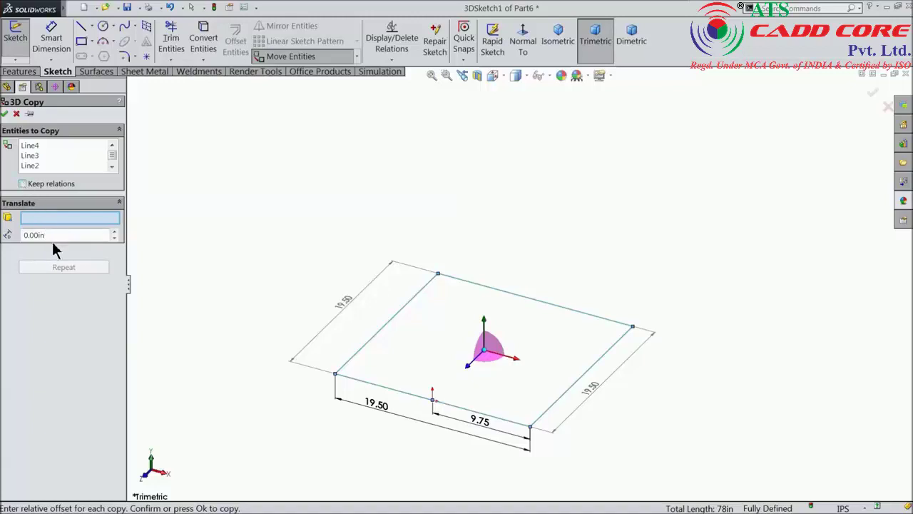
left_click(4, 114)
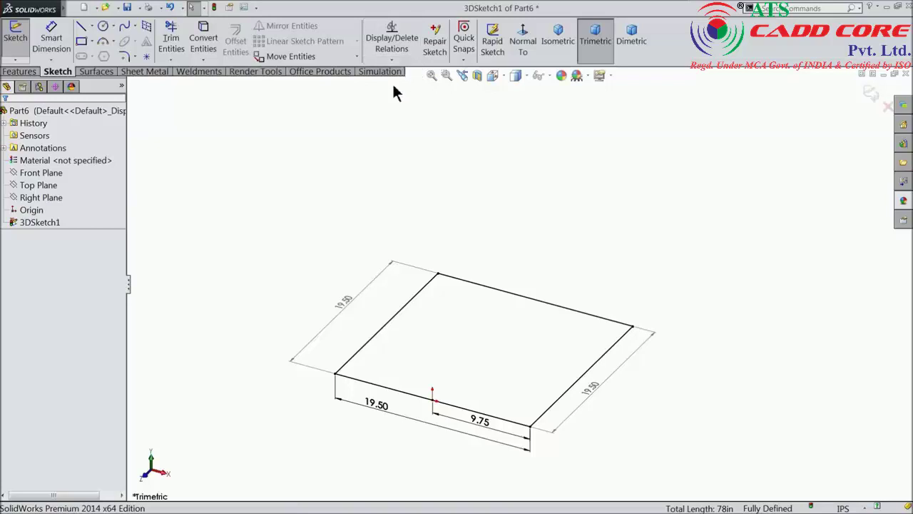
left_click(394, 63)
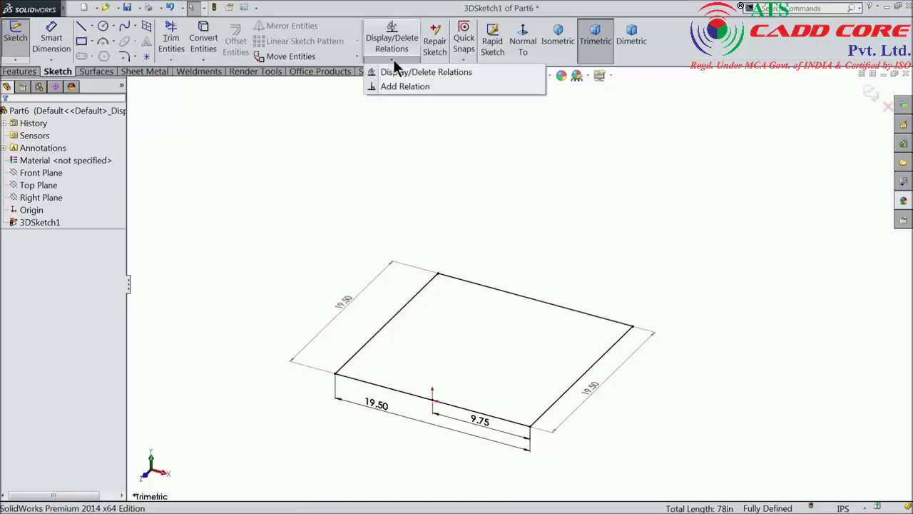
Copy all five rectangle lines 18 in straight upward, then orbit to see both rectangles.
left_click(357, 57)
left_click(295, 86)
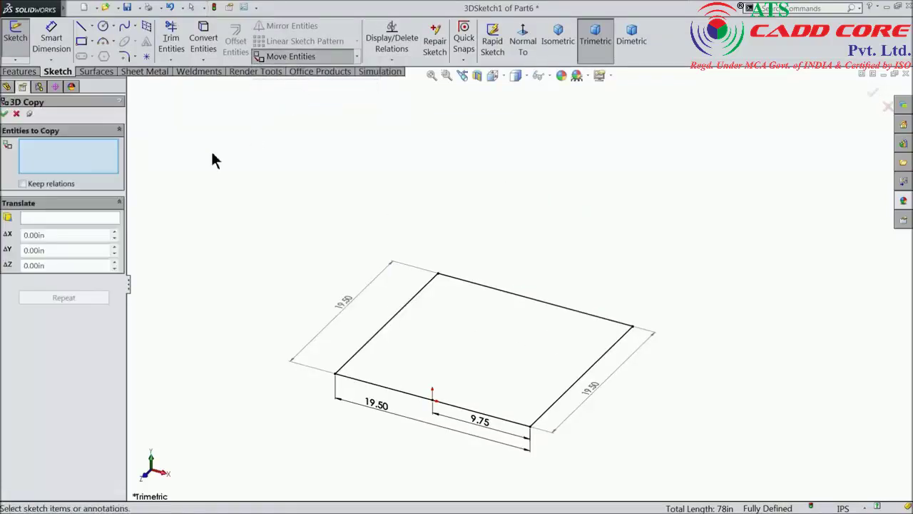
left_click(412, 299)
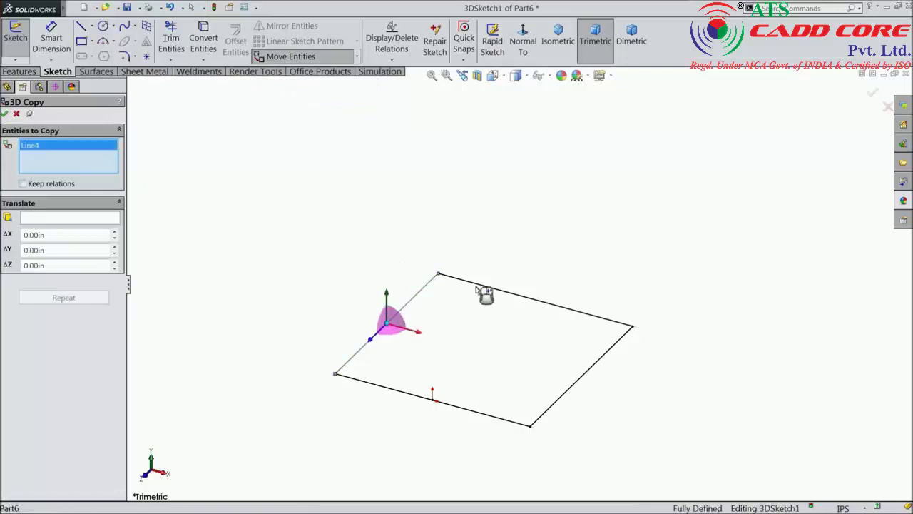
left_click(498, 289)
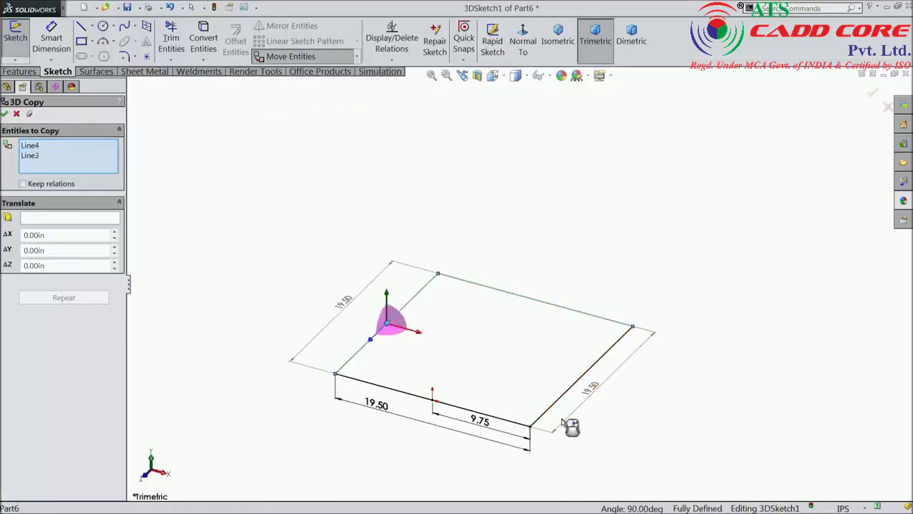
left_click(557, 403)
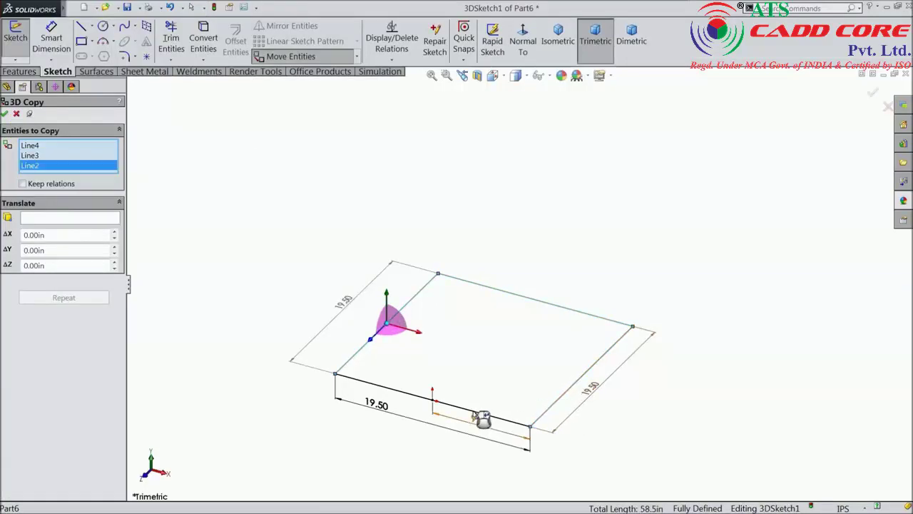
left_click(437, 403)
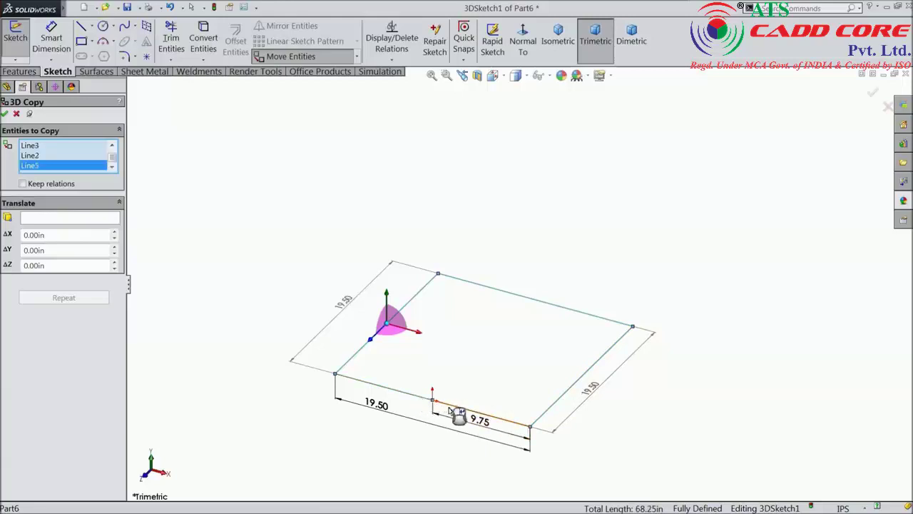
left_click(450, 412)
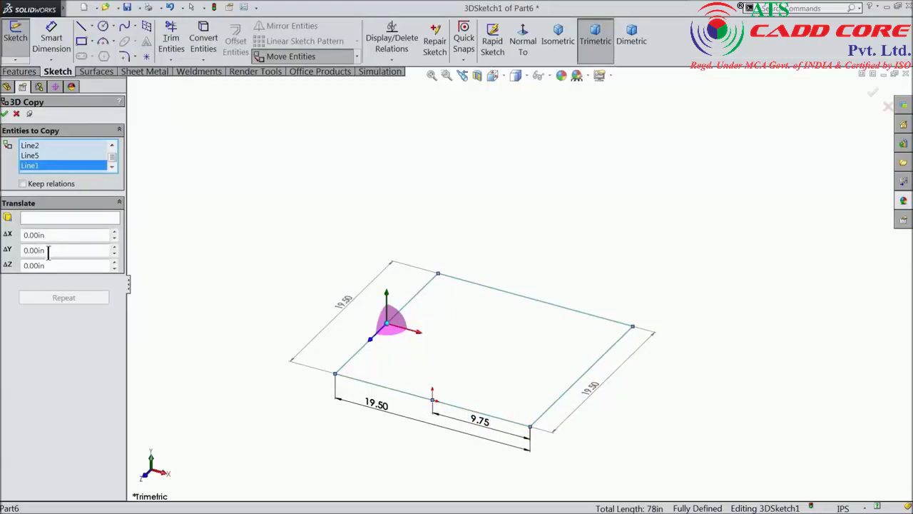
type("18")
key("Return")
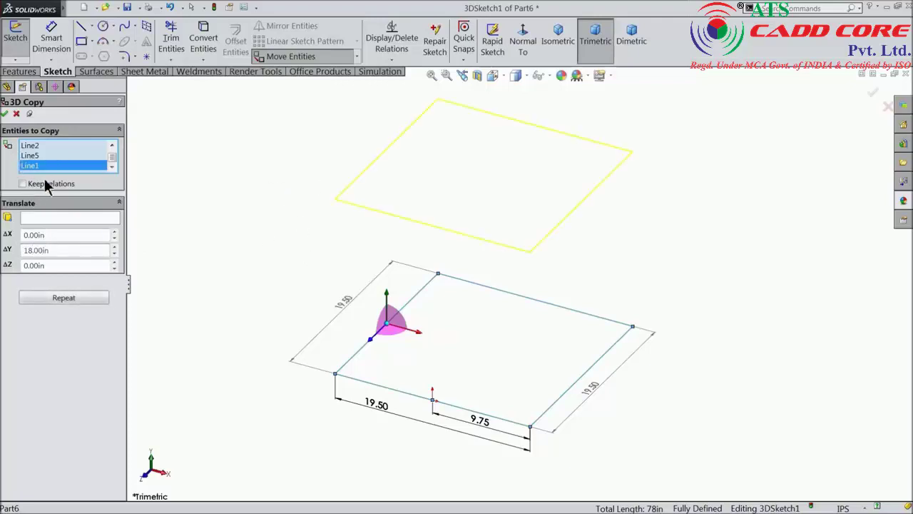
left_click(4, 115)
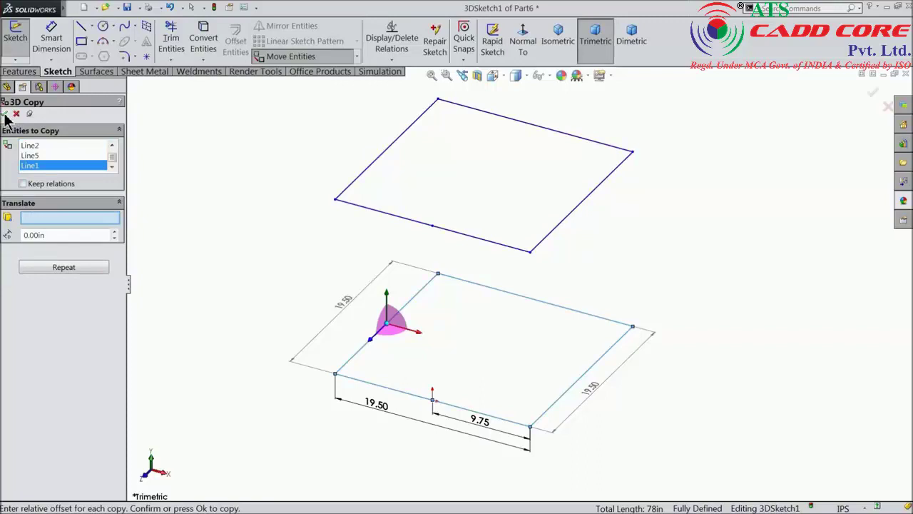
left_click(5, 114)
mouse_move(387, 286)
middle_mouse_down()
mouse_move(406, 281)
mouse_move(408, 268)
mouse_move(411, 289)
middle_mouse_up()
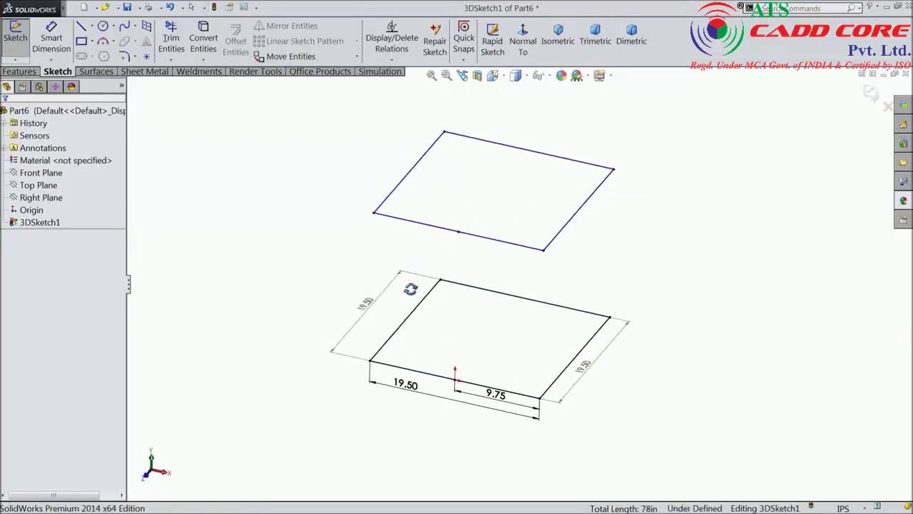
Draw the four vertical edges joining the two rectangles into a box.
left_click(81, 30)
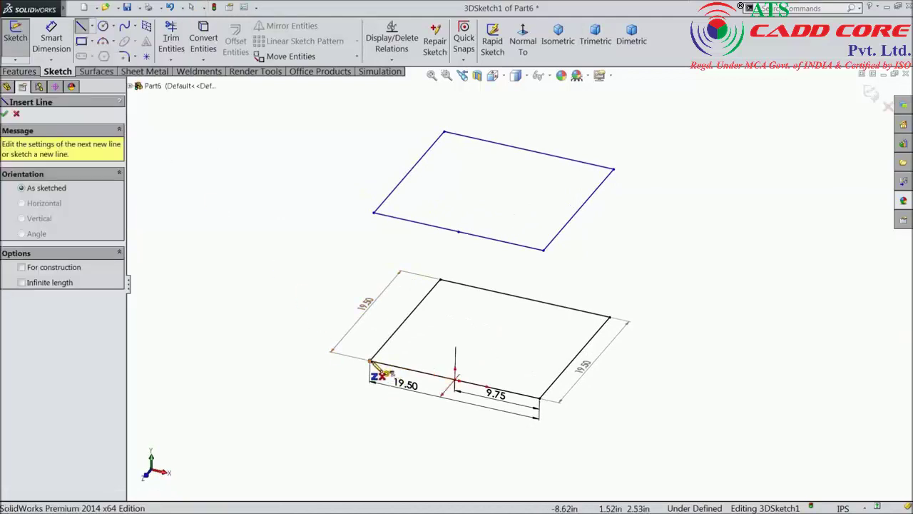
left_click_drag(371, 362, 372, 212)
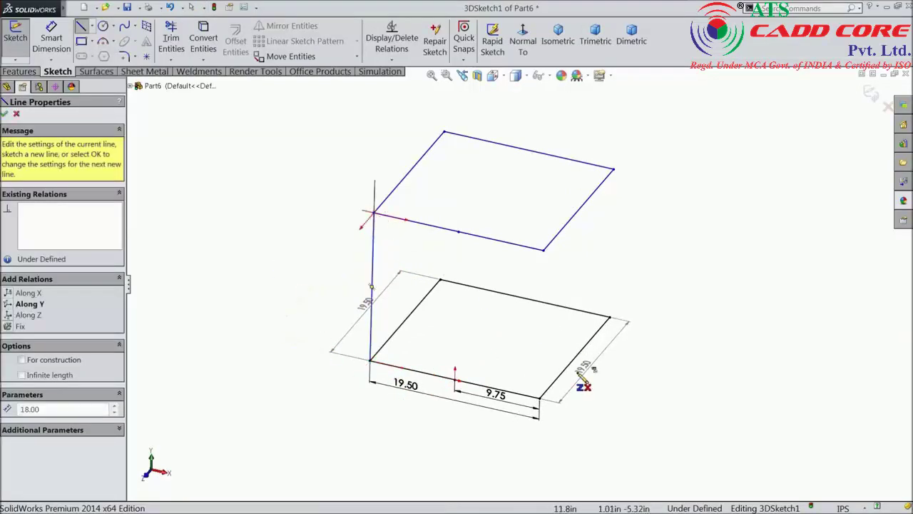
left_click_drag(542, 404, 543, 251)
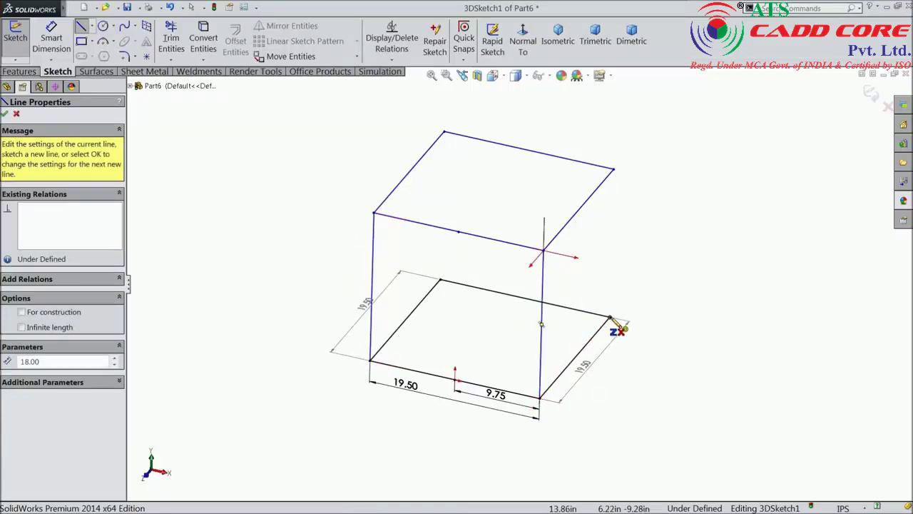
left_click_drag(610, 318, 613, 170)
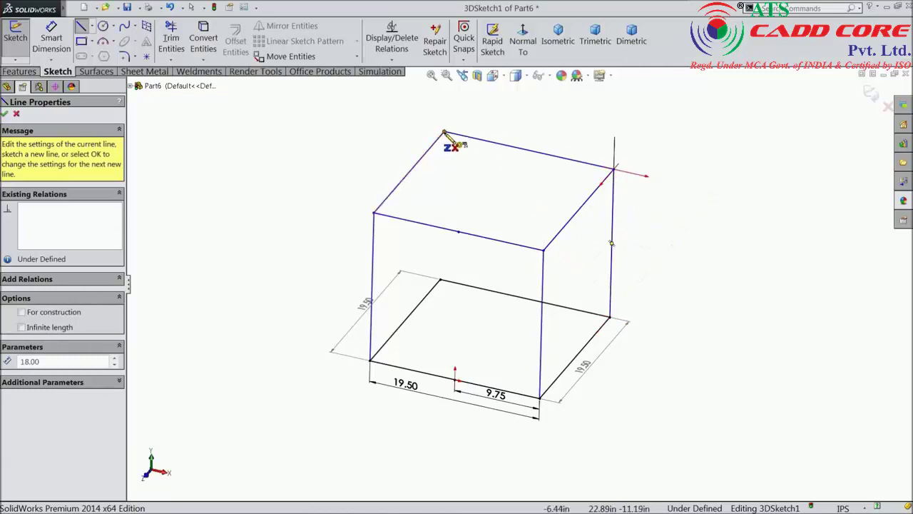
left_click_drag(444, 132, 440, 280)
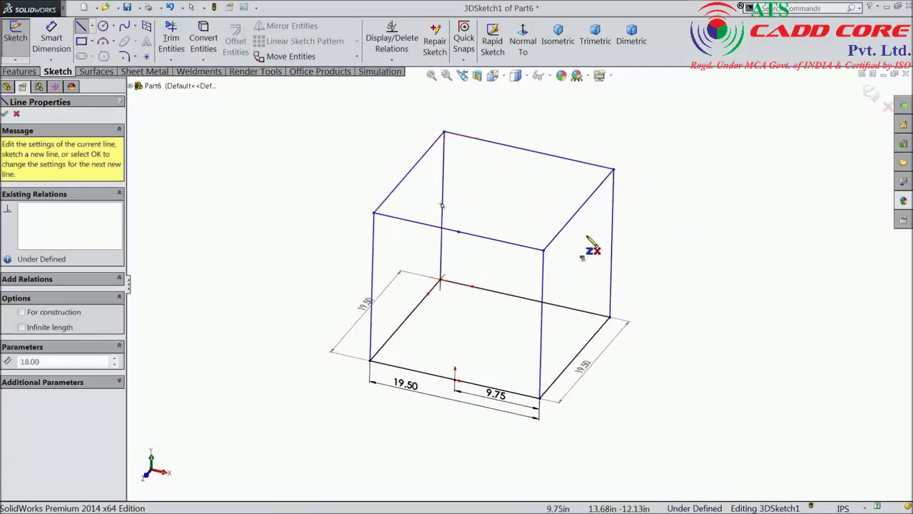
scroll(591, 243, "up", 2)
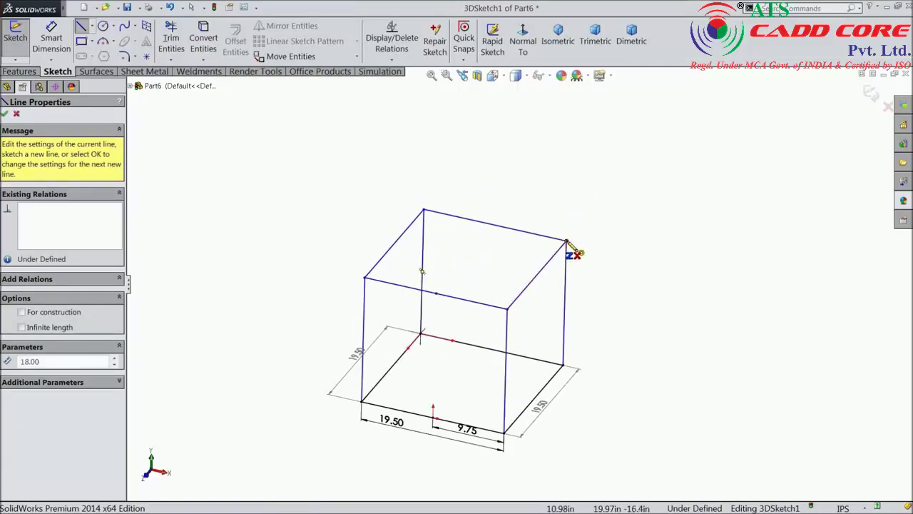
Draw the backrest outline up, across and back down onto the box's back corners.
left_click(567, 241)
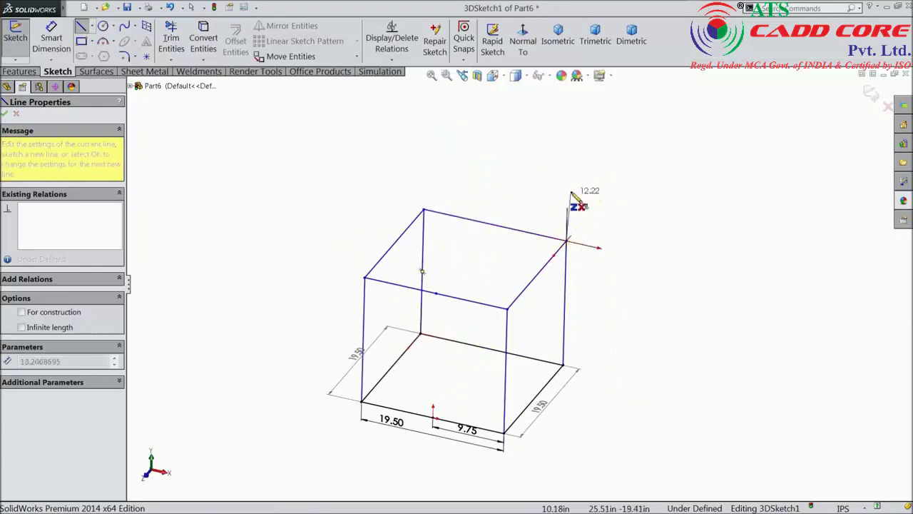
left_click(568, 144)
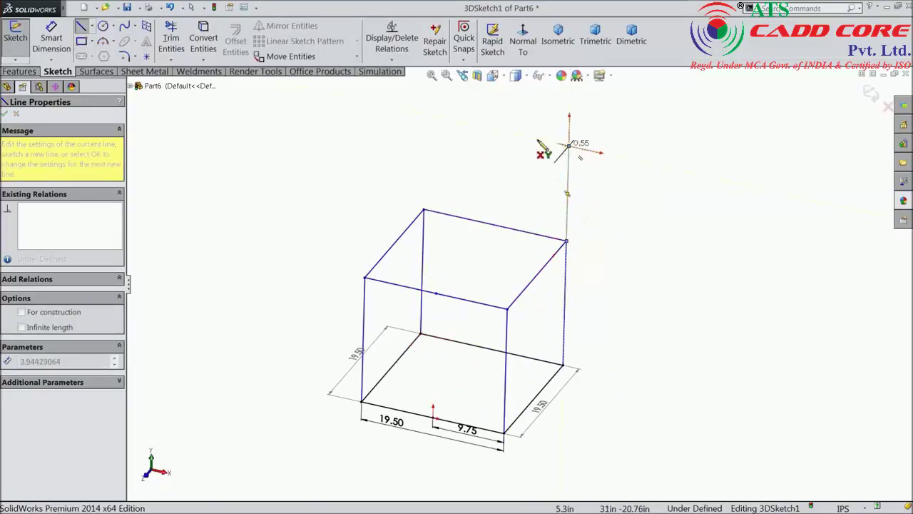
left_click(411, 112)
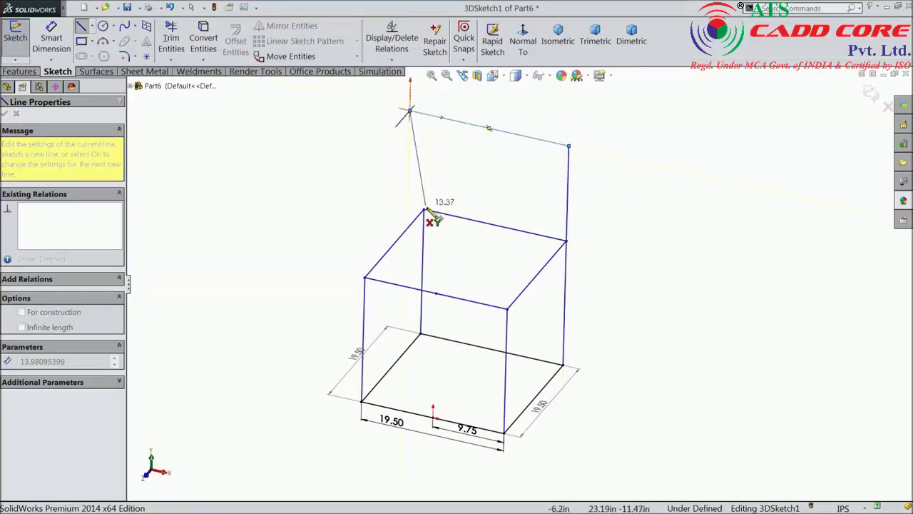
left_click(423, 210)
right_click(353, 186)
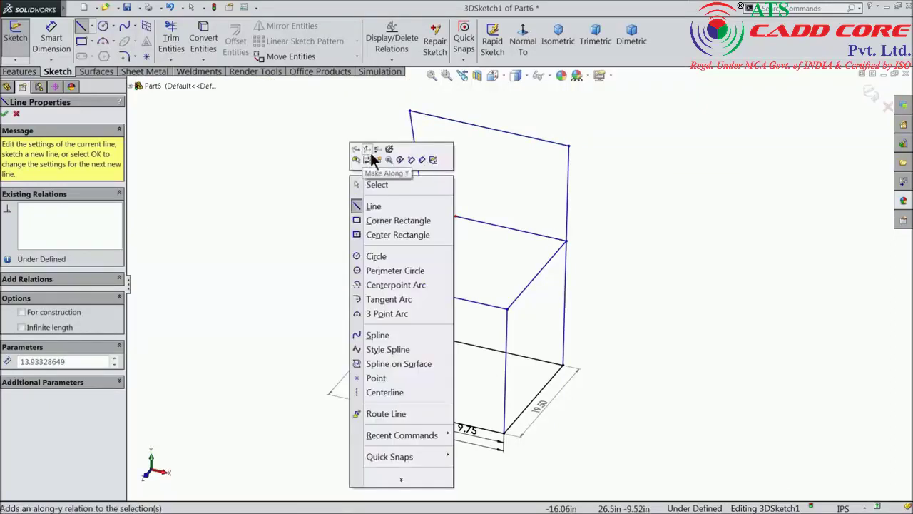
left_click(376, 185)
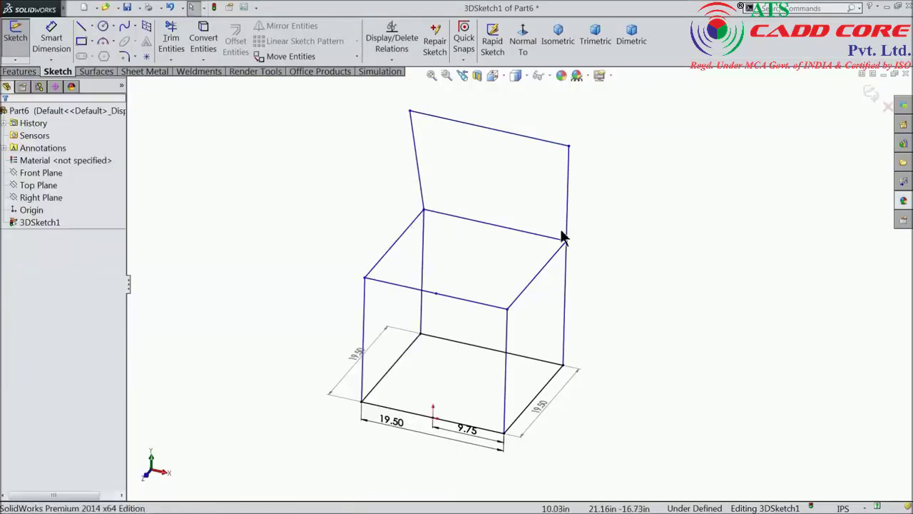
Make the backrest top equal to the seat's back edge and the left verticals collinear.
left_click(506, 133)
left_click(504, 227, "ctrl")
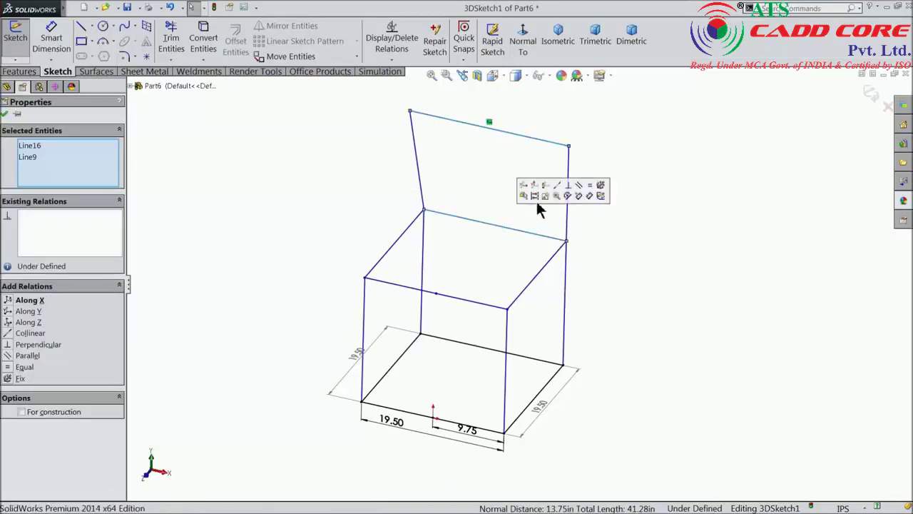
left_click(589, 184)
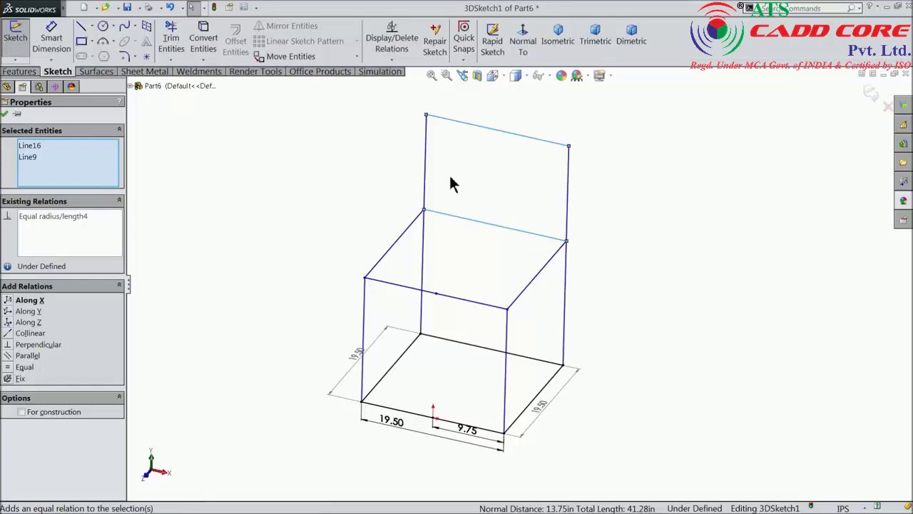
left_click(425, 176)
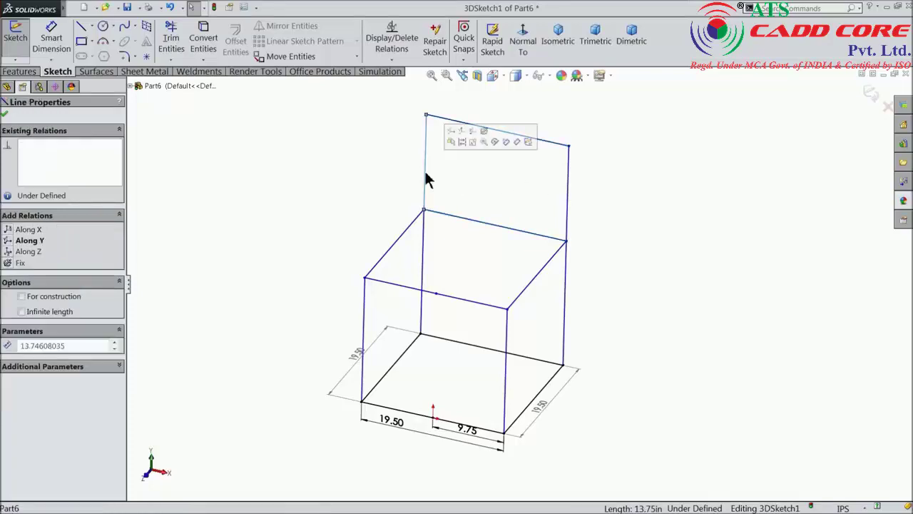
left_click(425, 233, "ctrl")
left_click(485, 189)
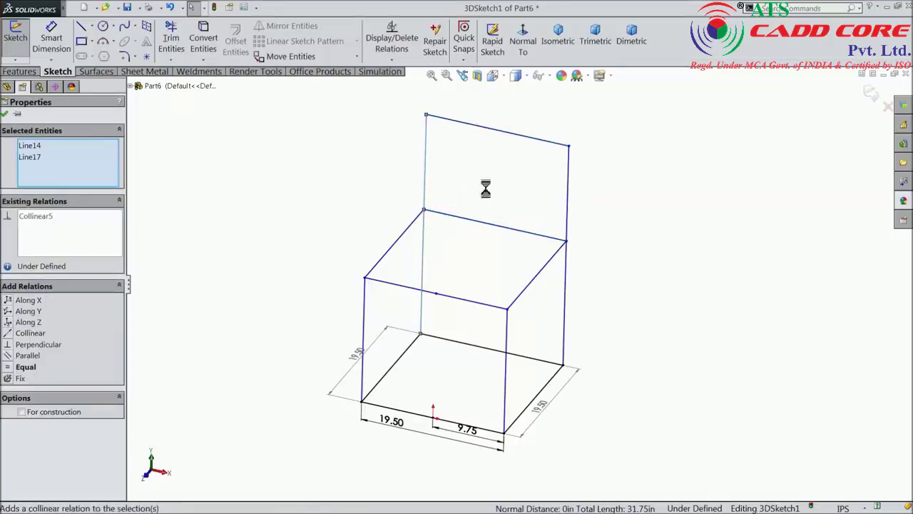
Make the two backrest uprights equal in length.
left_click(567, 201)
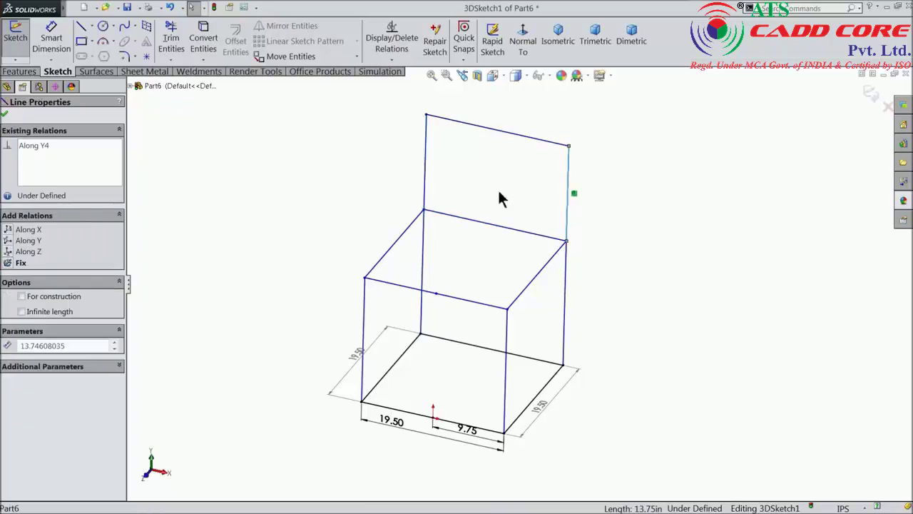
left_click(425, 179, "ctrl")
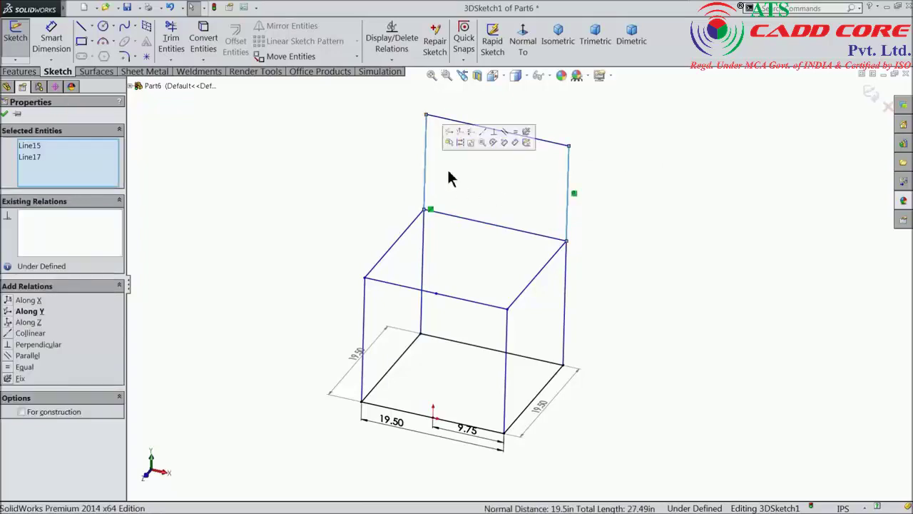
left_click(516, 137)
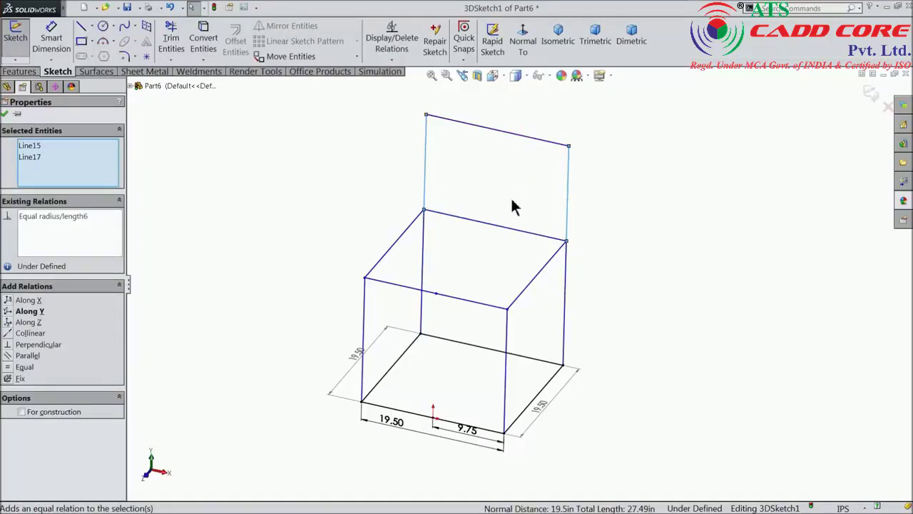
left_click(52, 39)
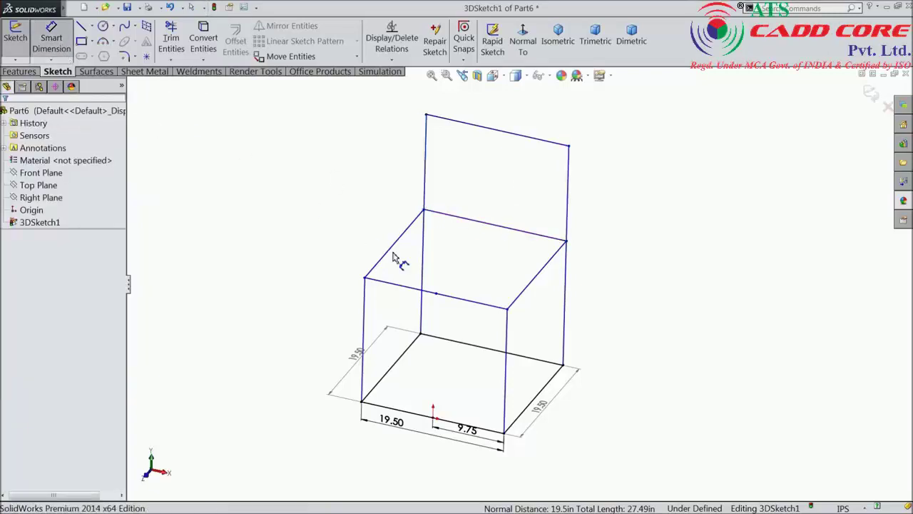
Dimension the front left vertical edge of the box at 18.00.
scroll(421, 275, "up", 3)
scroll(481, 354, "down", 5)
left_click(374, 269)
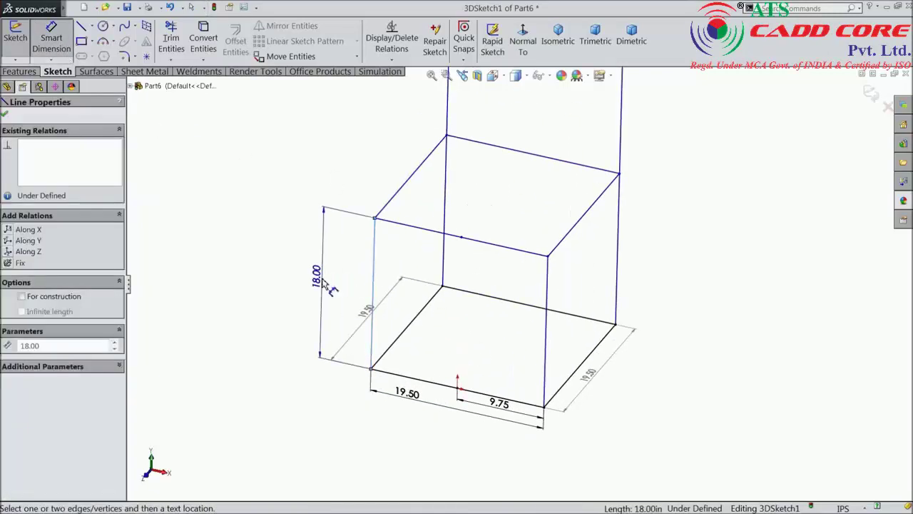
left_click(324, 286)
left_click(264, 268)
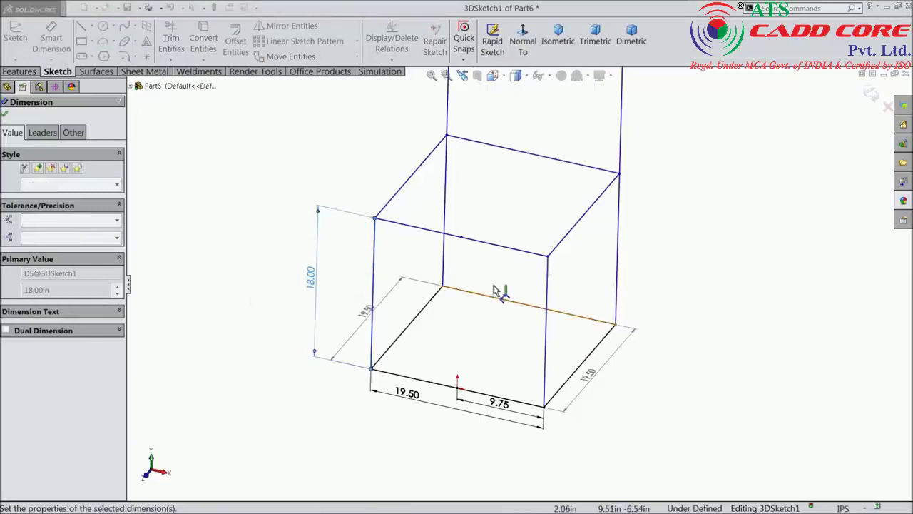
Set the overall height from the base to the backrest top to 29.50.
scroll(603, 184, "up", 2)
left_click(580, 152)
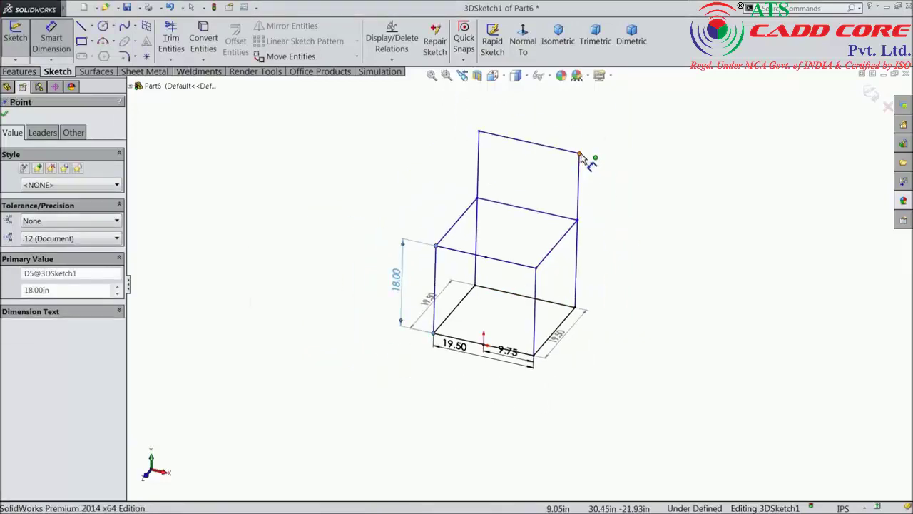
left_click(575, 307)
scroll(601, 247, "down", 2)
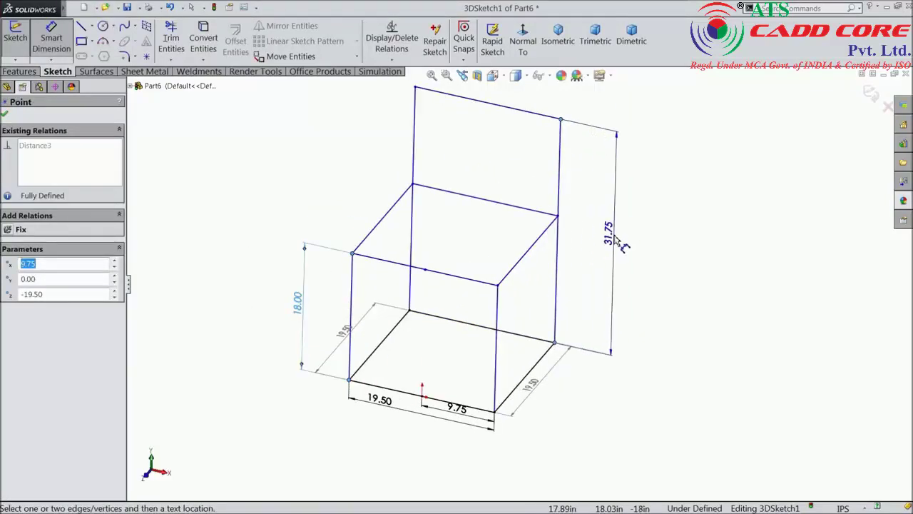
left_click(612, 242)
type("2")
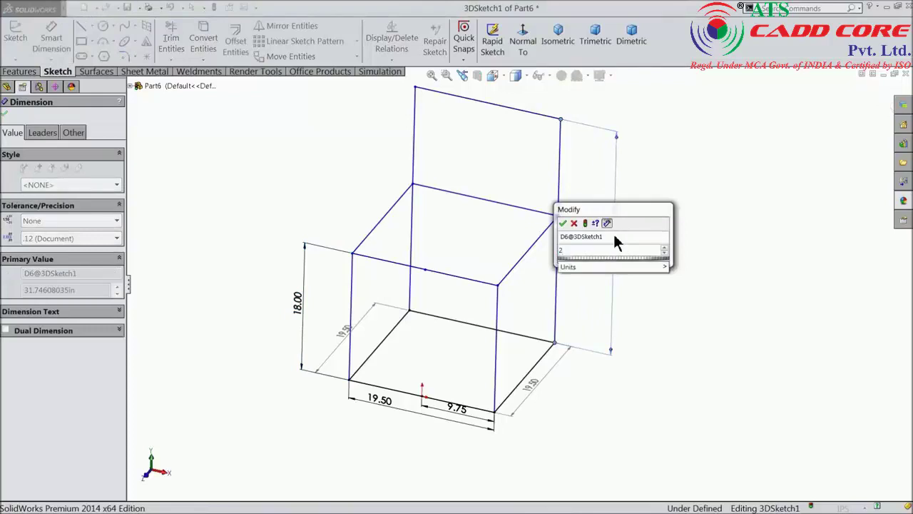
type("7")
key("BackSpace")
type("9.5")
left_click(563, 224)
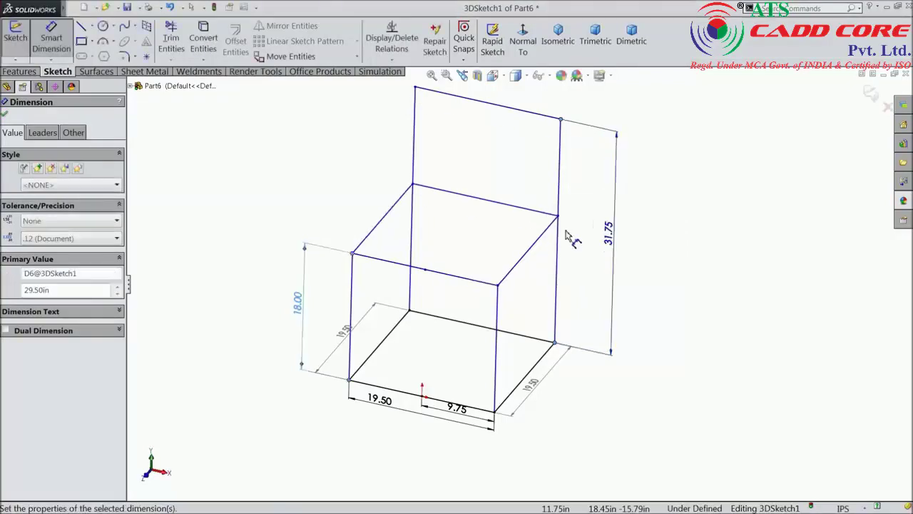
scroll(459, 328, "down", 2)
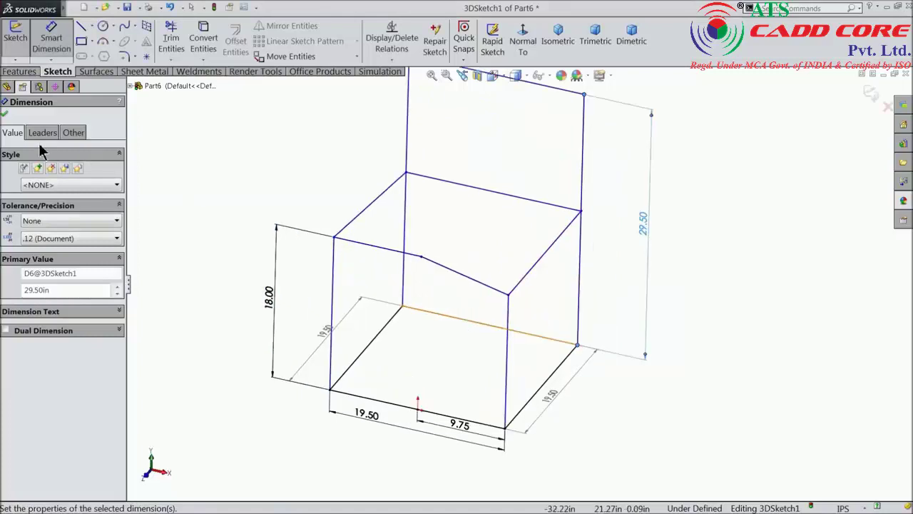
left_click(5, 115)
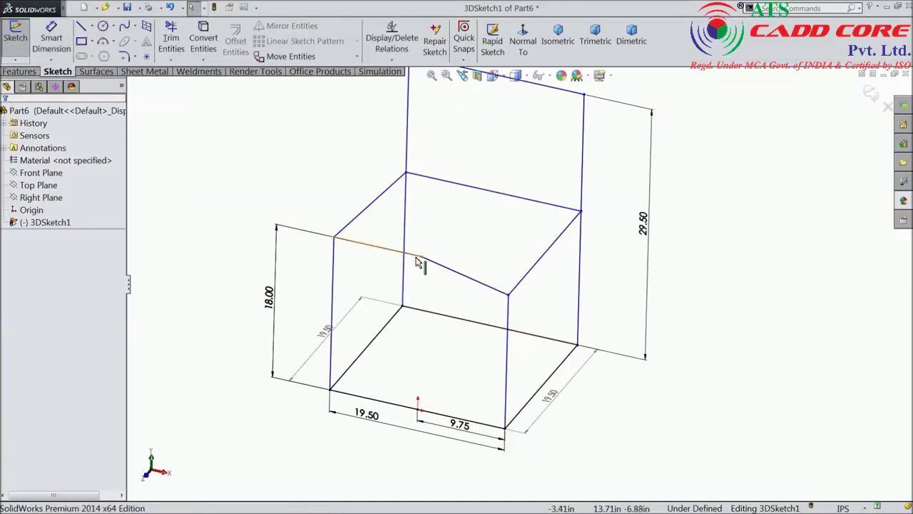
Add a Collinear relation between the two front seat segments to straighten the front edge.
left_click(445, 272)
left_click(446, 272, "ctrl")
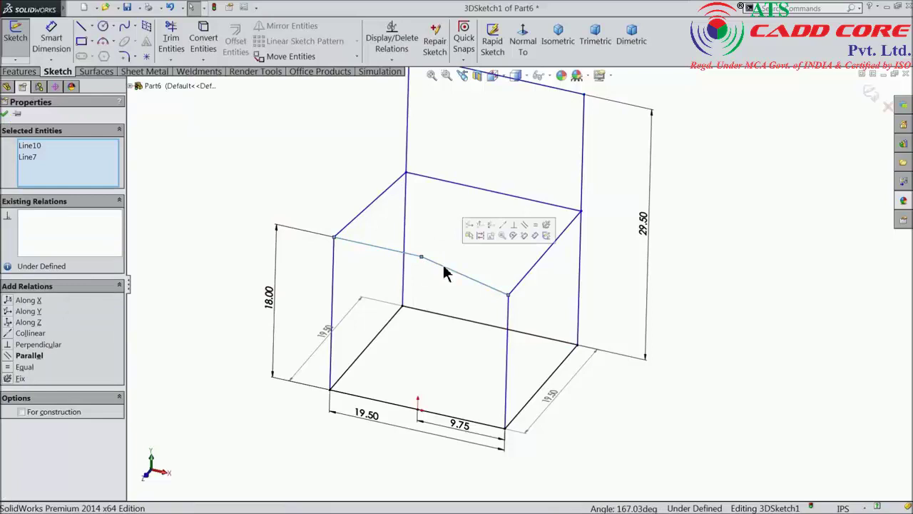
left_click(504, 233)
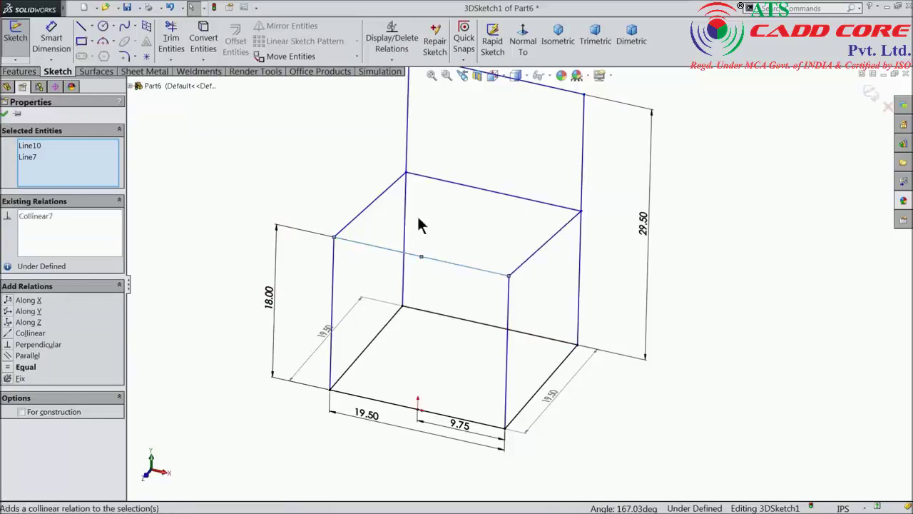
left_click(5, 114)
scroll(456, 300, "up", 2)
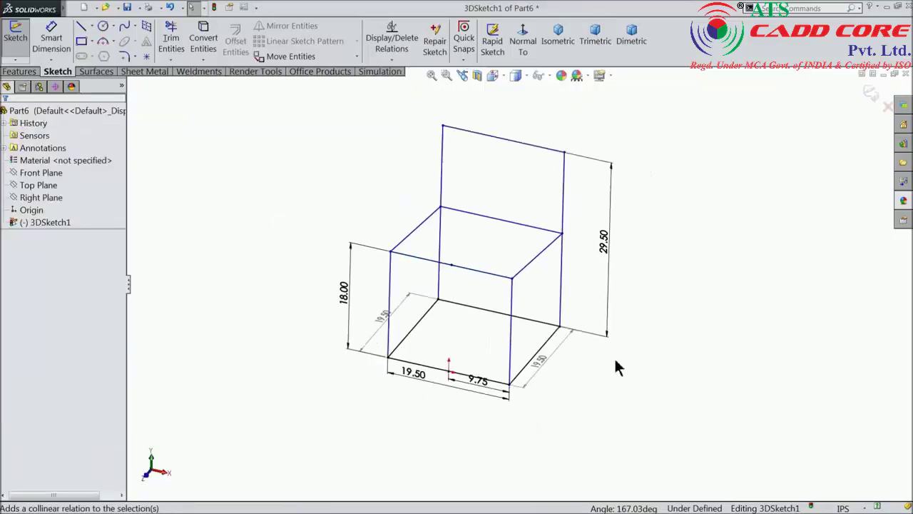
scroll(562, 338, "down", 2)
Dimension the front right vertical leg edge to 18.00.
left_click(51, 37)
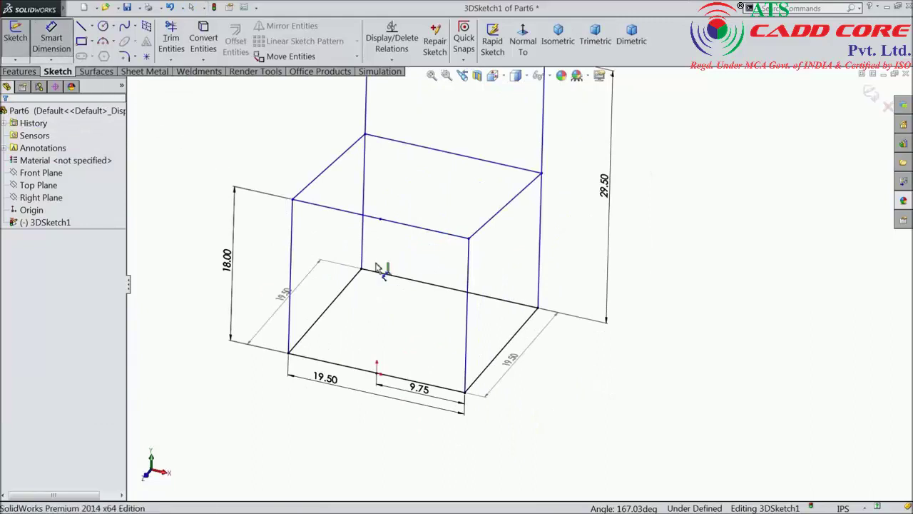
left_click(469, 303)
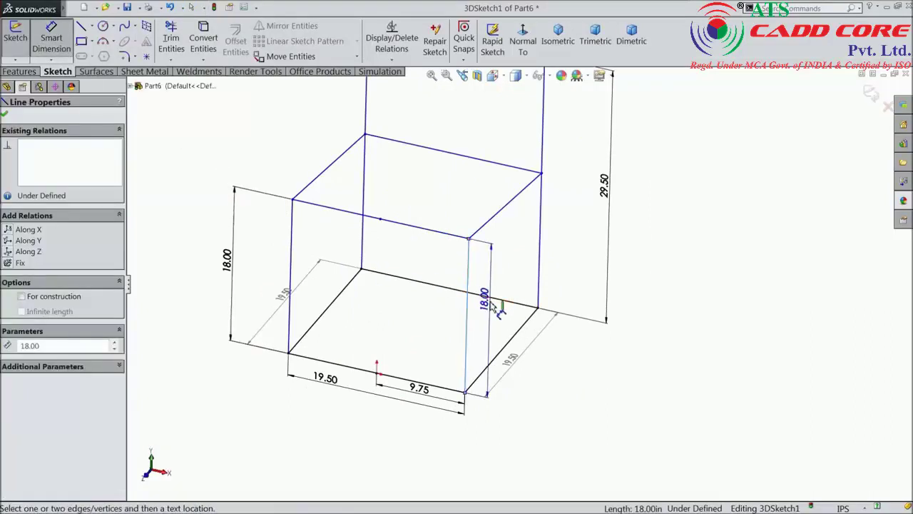
left_click(491, 307)
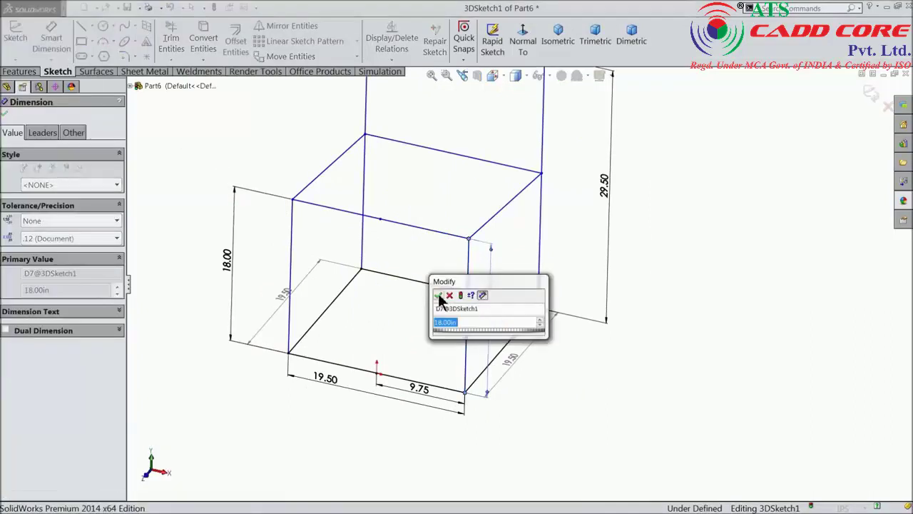
left_click(438, 295)
Dimension two more leg heights to 18.00 in each.
scroll(560, 274, "up", 2)
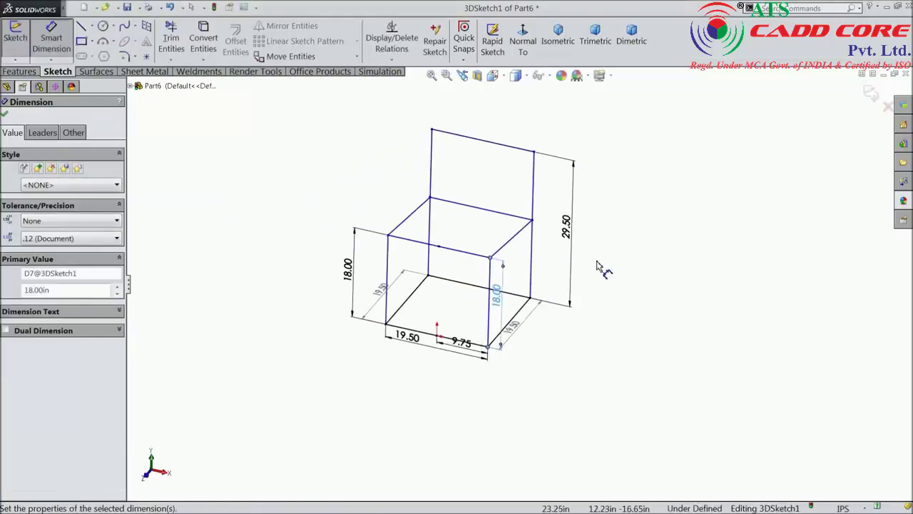
mouse_move(597, 265)
middle_mouse_down()
mouse_move(640, 261)
mouse_move(611, 214)
mouse_move(625, 212)
mouse_move(624, 192)
mouse_move(539, 198)
mouse_move(550, 228)
middle_mouse_up()
scroll(532, 239, "down", 3)
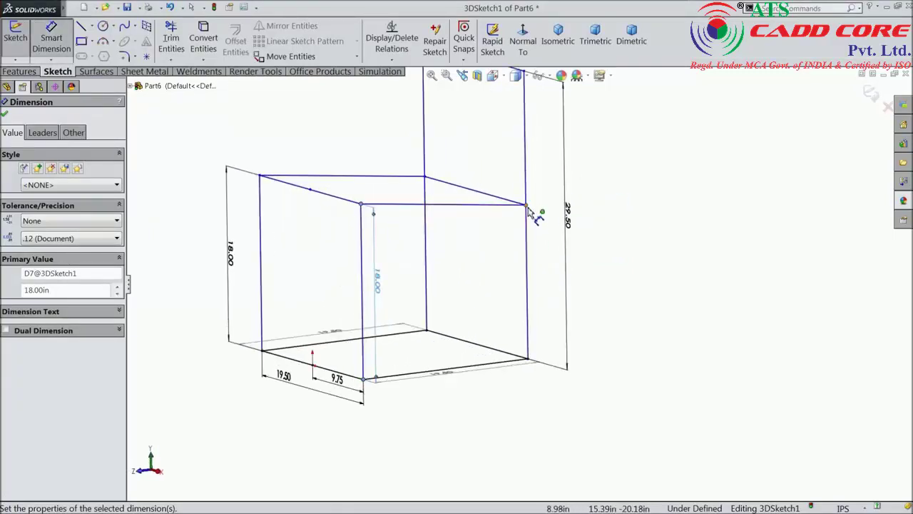
left_click(527, 207)
left_click(529, 361)
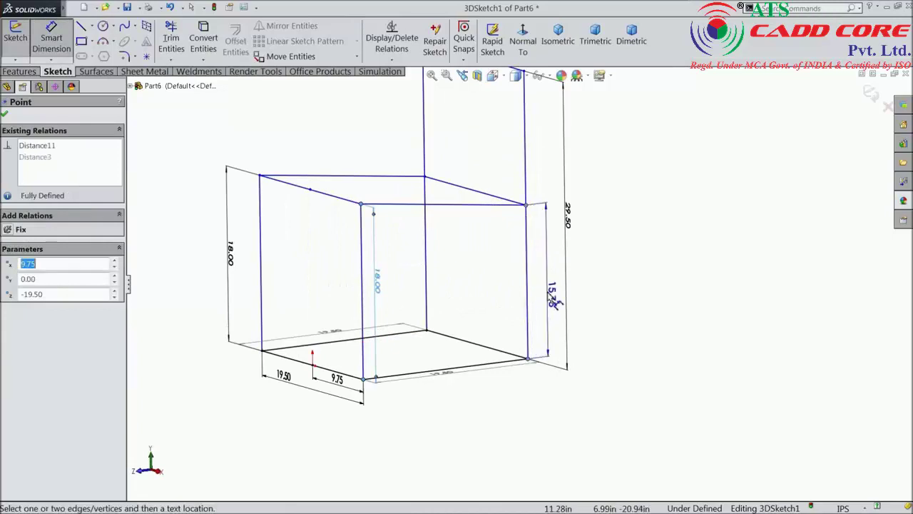
left_click(549, 293)
type("18")
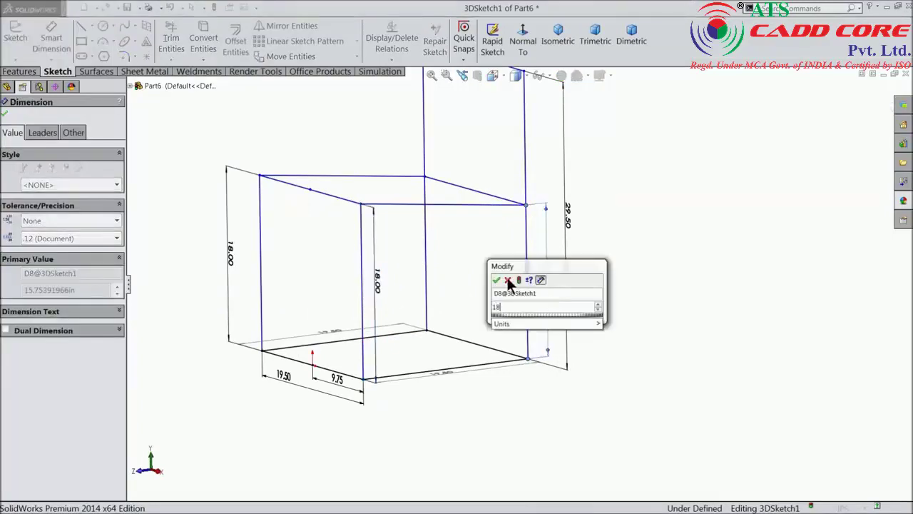
left_click(498, 281)
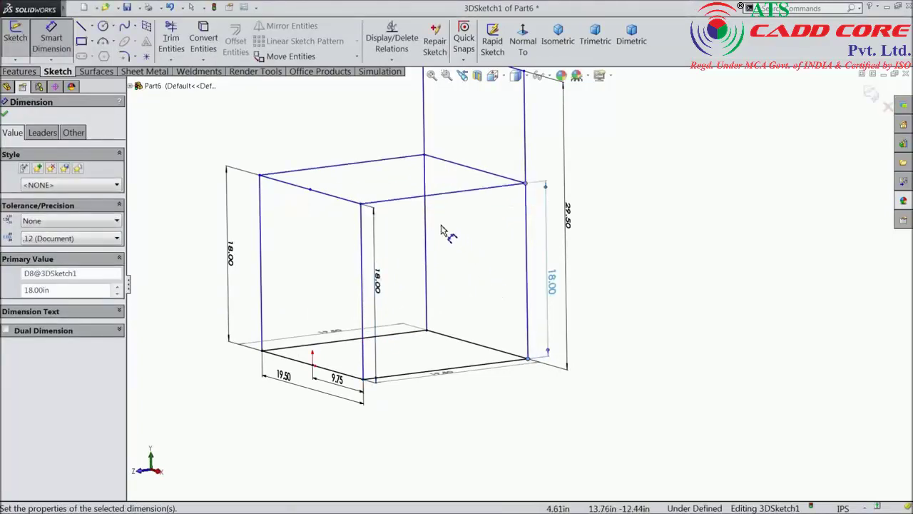
left_click(426, 155)
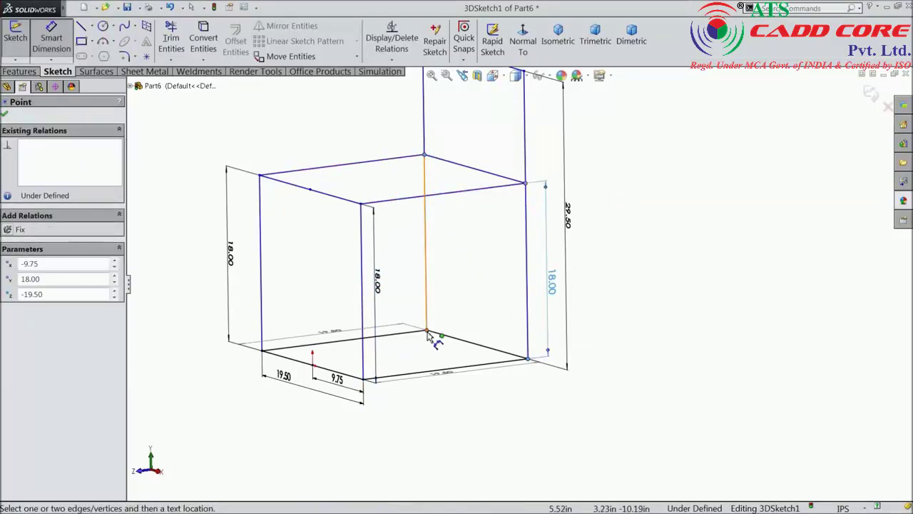
left_click(426, 330)
left_click(464, 261)
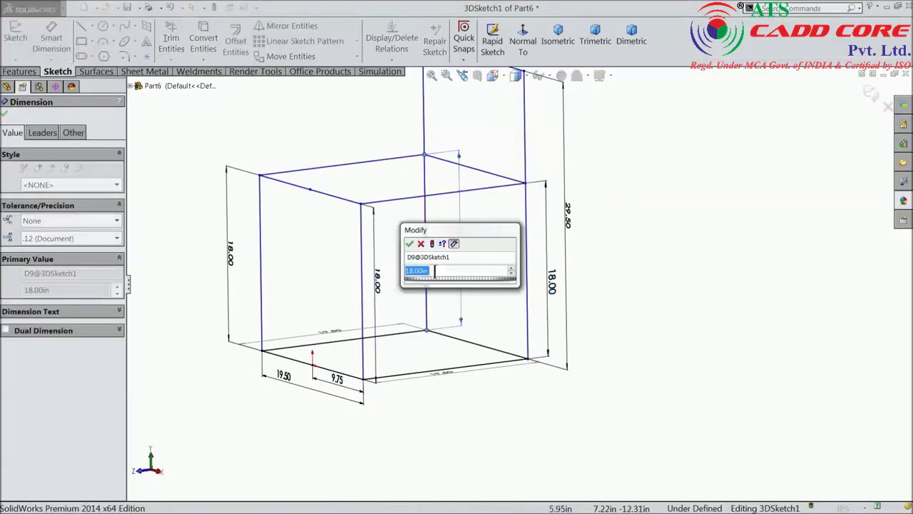
left_click(410, 245)
Dimension the back post height to 29.50.
scroll(492, 286, "up", 1)
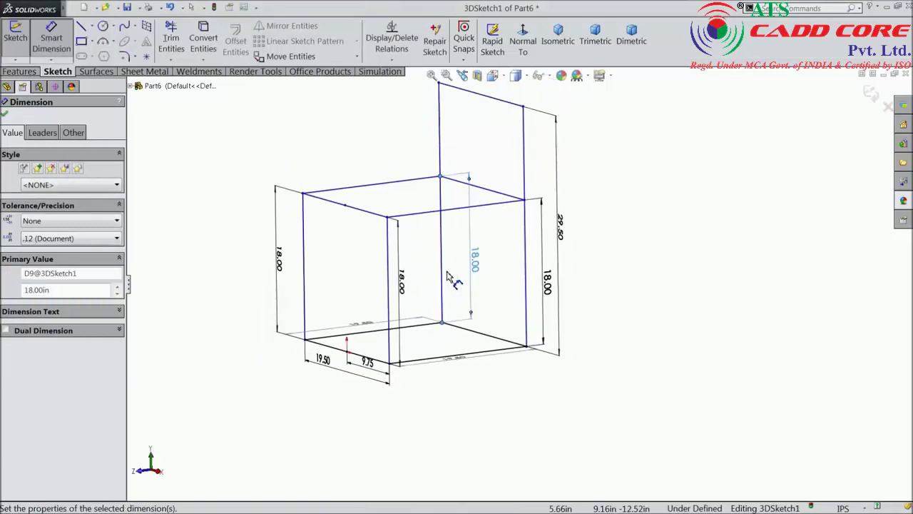
middle_click_drag(488, 289, 519, 291)
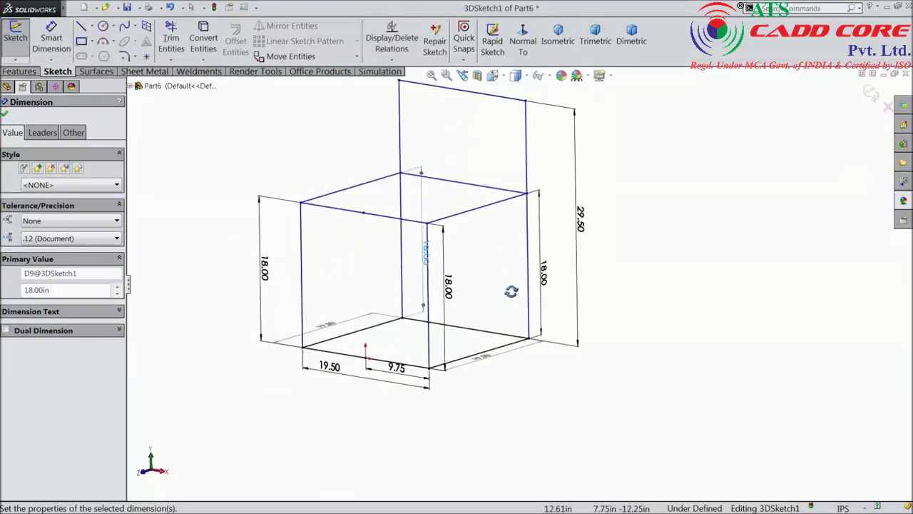
scroll(401, 181, "up", 1)
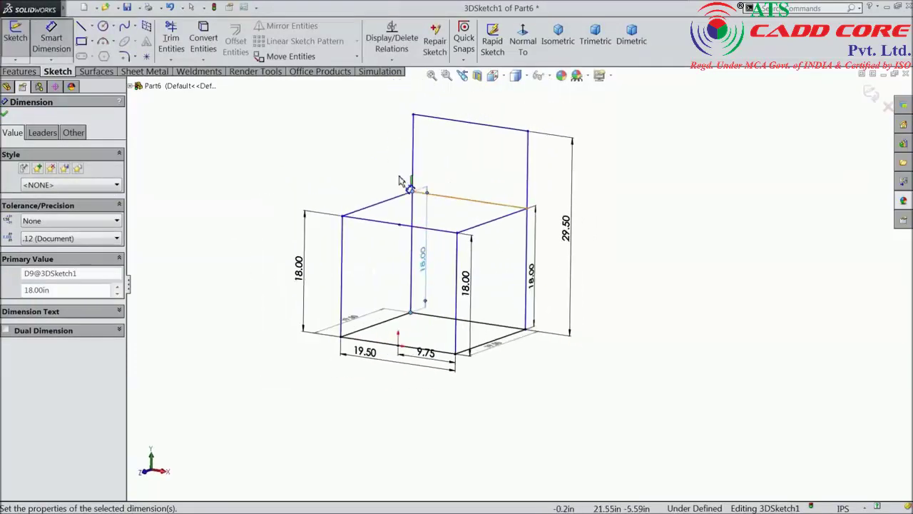
left_click(414, 116)
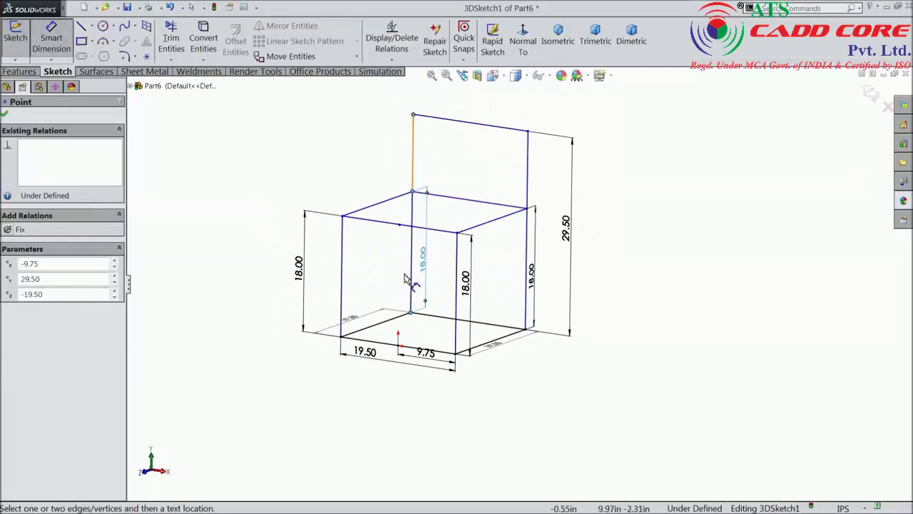
left_click(410, 314)
left_click(385, 257)
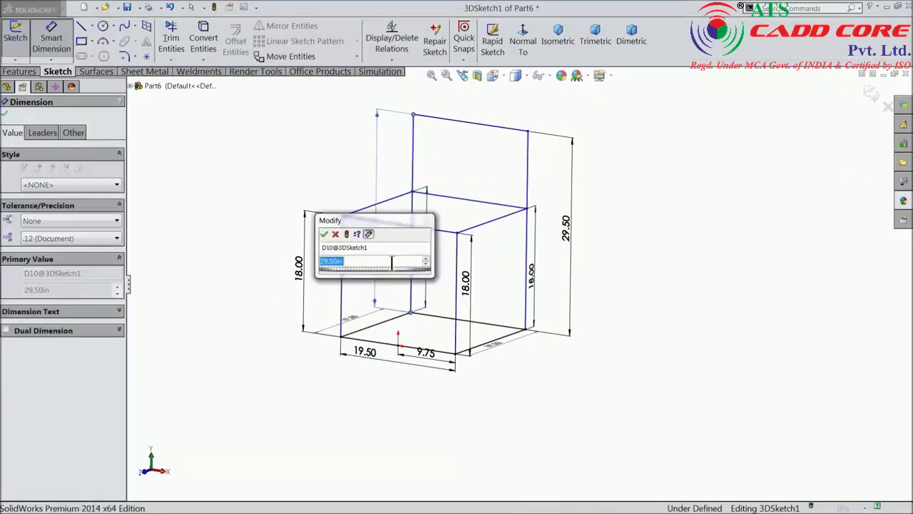
left_click(324, 234)
Add the 19.50 seat edge dimension as a driven dimension.
scroll(475, 201, "up", 1)
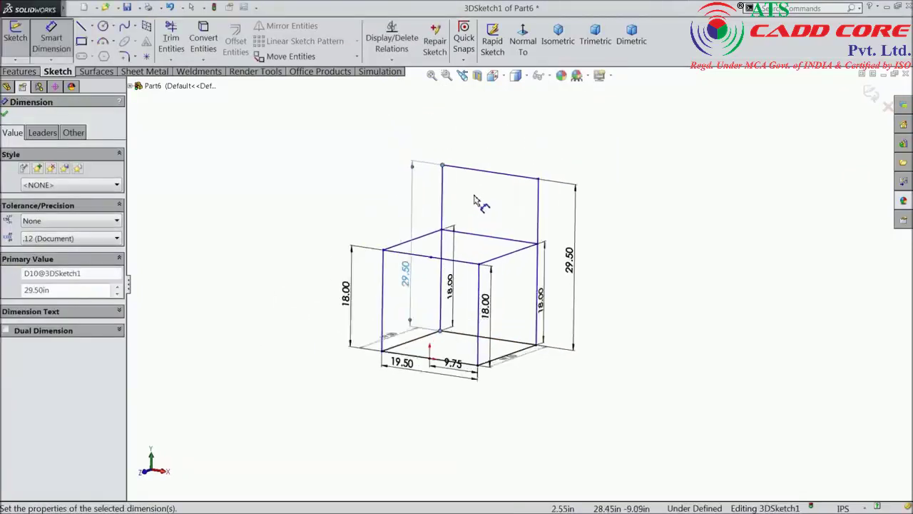
scroll(475, 202, "down", 2)
left_click(495, 122)
left_click(471, 162)
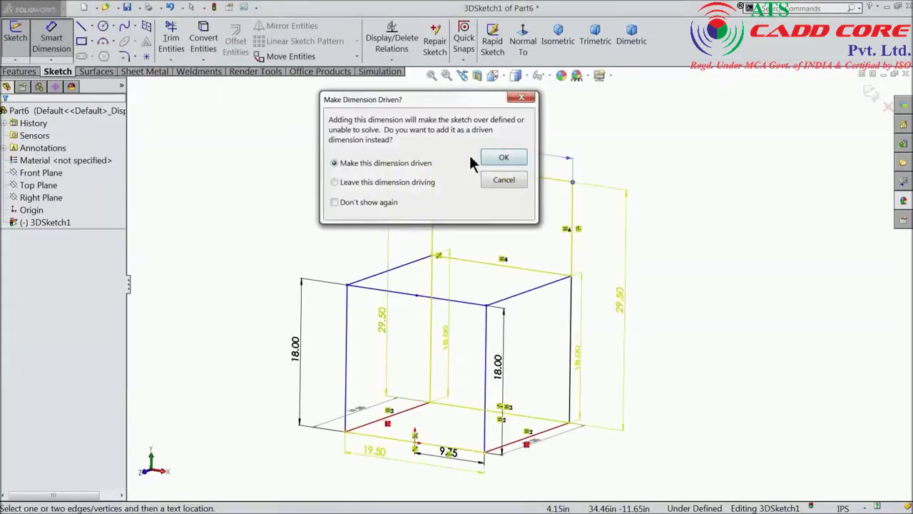
left_click(504, 157)
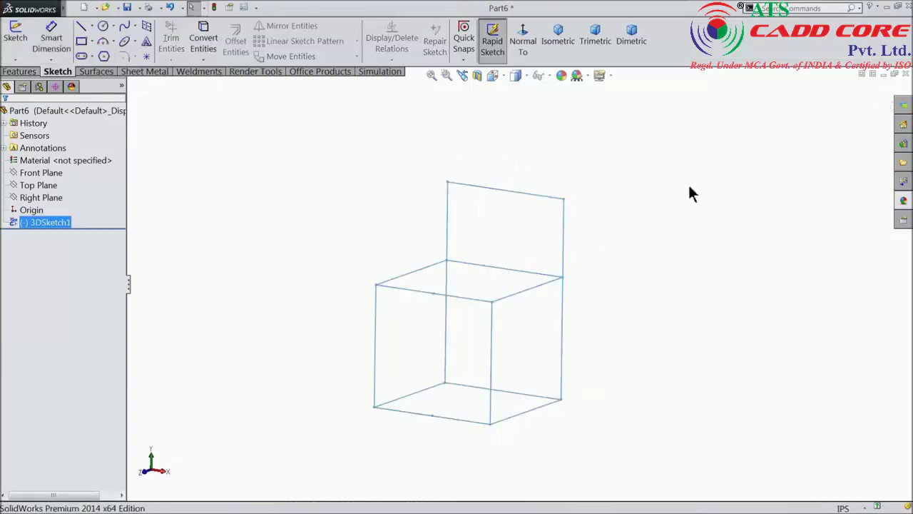
Orbit the chair wireframe upright and start a new sketch on the Right Plane.
scroll(625, 243, "down", 2)
mouse_move(626, 244)
middle_mouse_down()
mouse_move(643, 267)
mouse_move(624, 265)
middle_mouse_up()
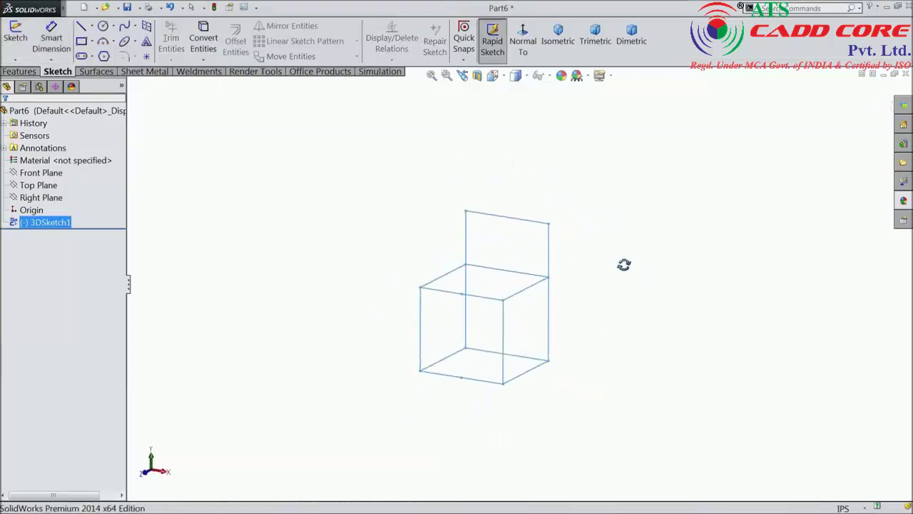
scroll(555, 259, "down", 2)
scroll(555, 259, "down", 2)
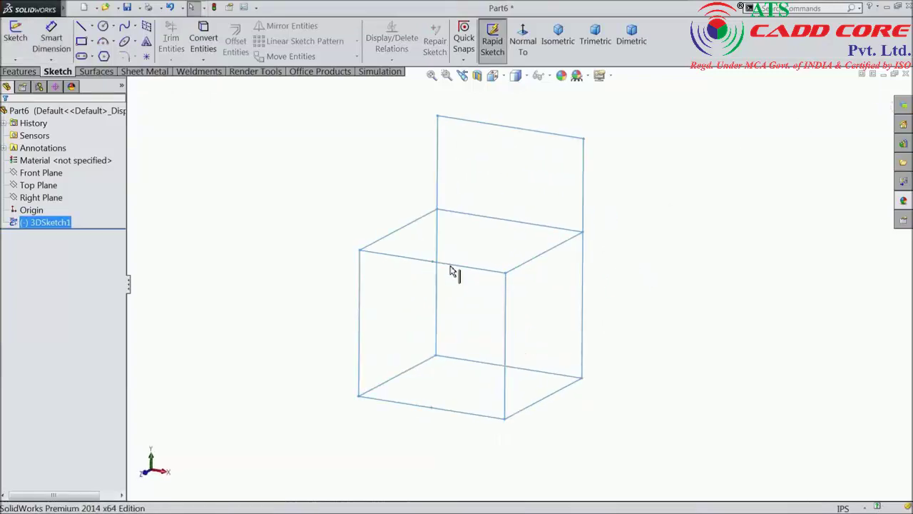
left_click(16, 201)
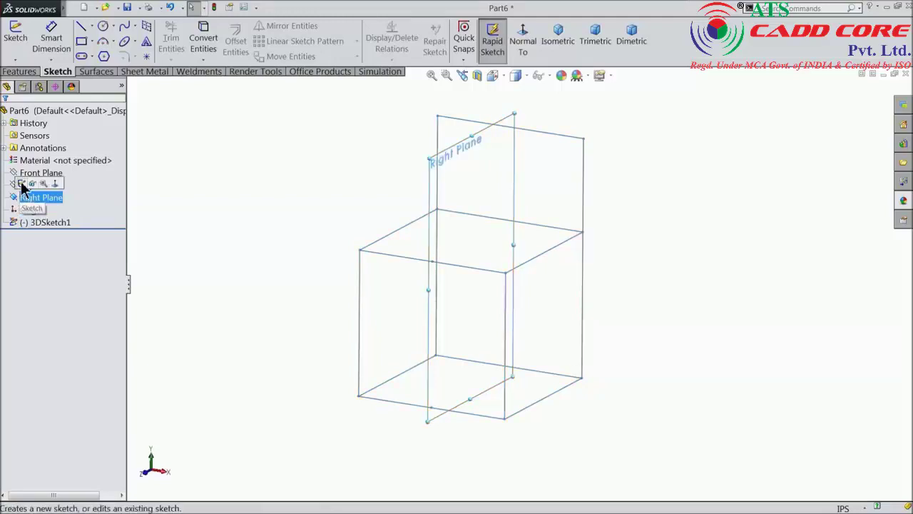
left_click(22, 185)
View the Right Plane face-on and sketch the slanted leg outline with lines.
left_click(523, 44)
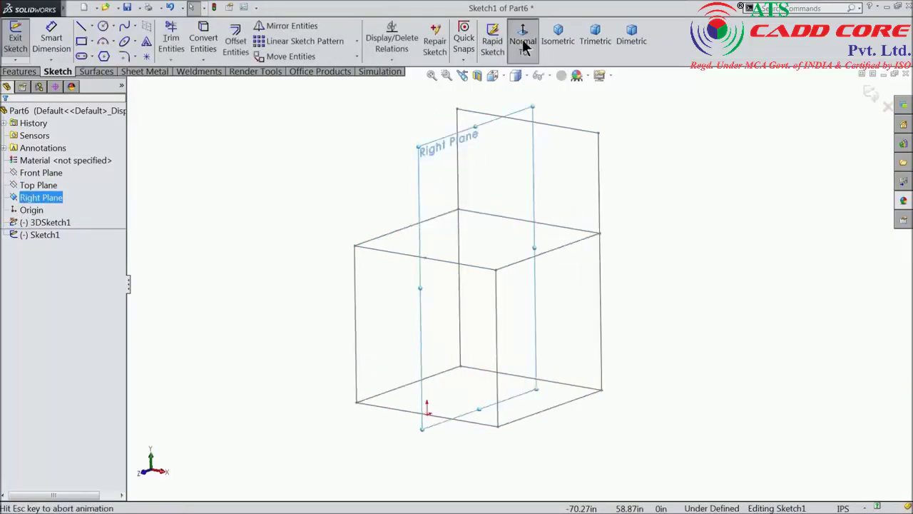
left_click(81, 25)
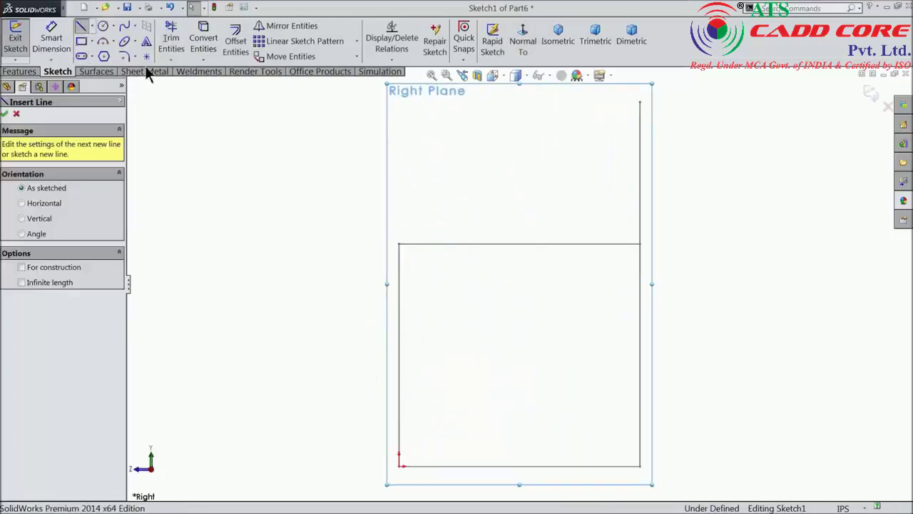
scroll(421, 281, "down", 2)
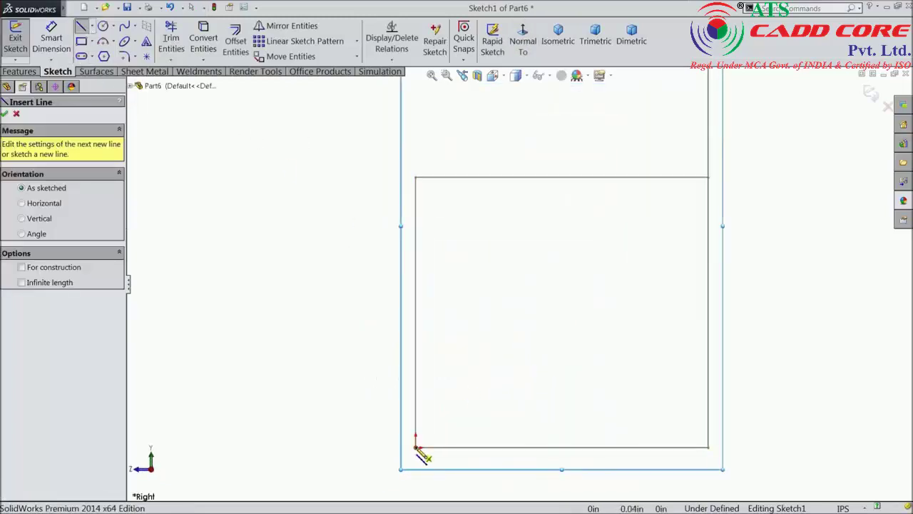
left_click(416, 447)
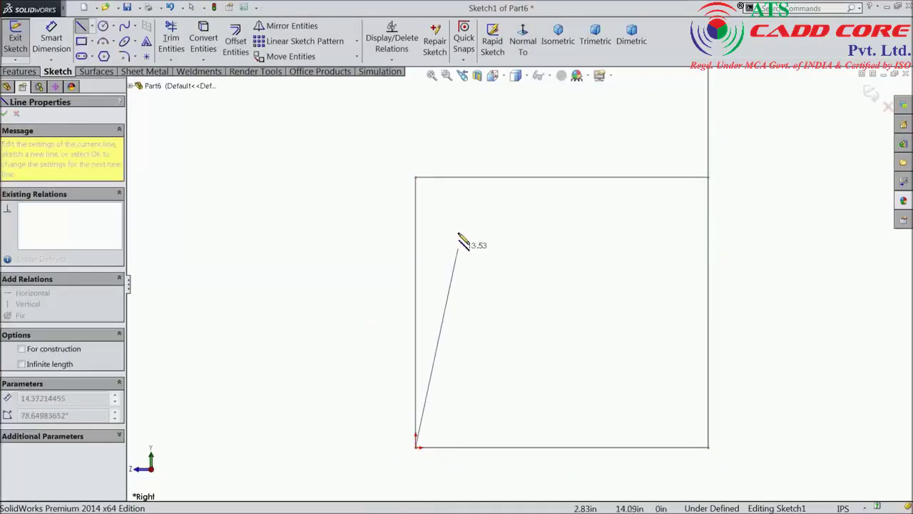
left_click(447, 177)
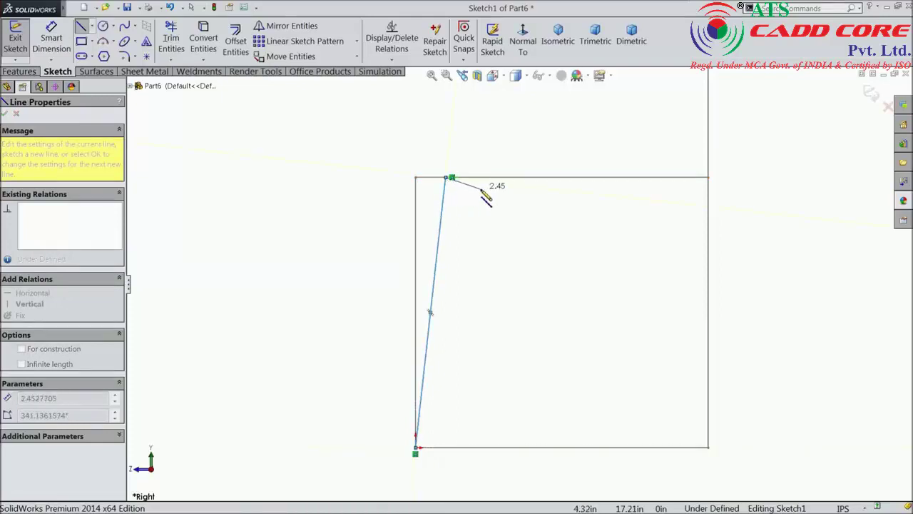
scroll(438, 436, "down", 2)
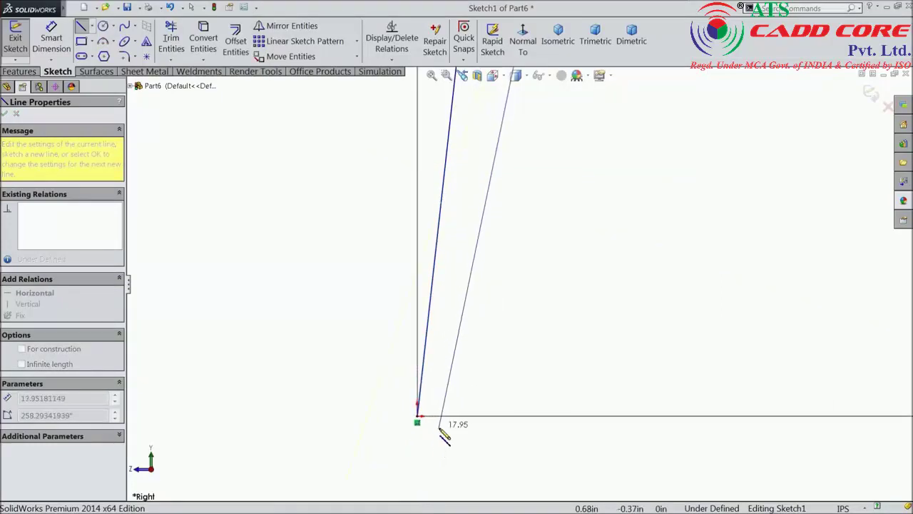
left_click(440, 427)
double_click(426, 421)
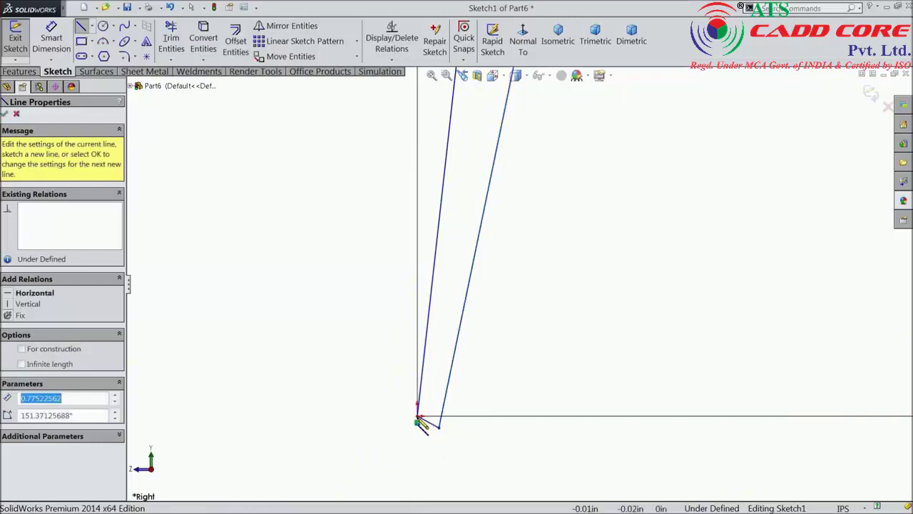
scroll(443, 285, "up", 2)
scroll(514, 254, "up", 2)
scroll(534, 197, "down", 3)
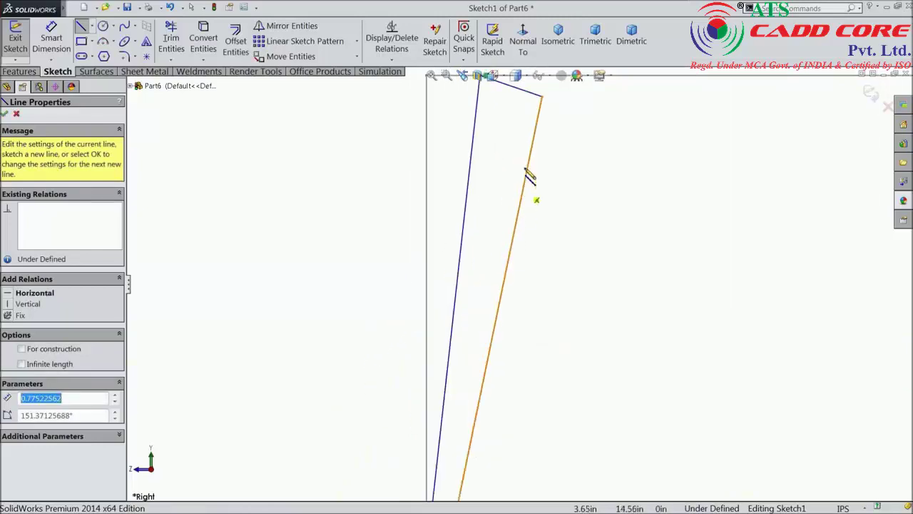
scroll(518, 105, "up", 1)
scroll(543, 175, "down", 2)
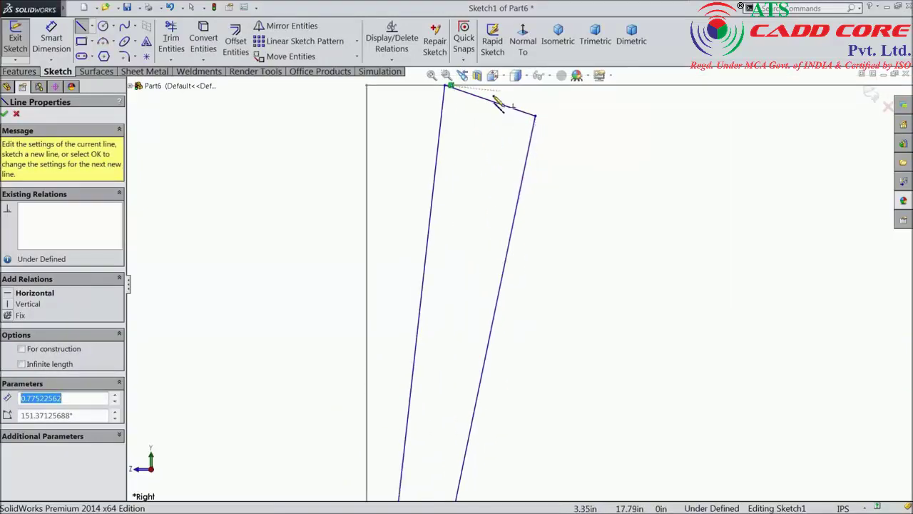
Draw a middle line from the leg's top edge down to its bottom edge.
left_click(497, 109)
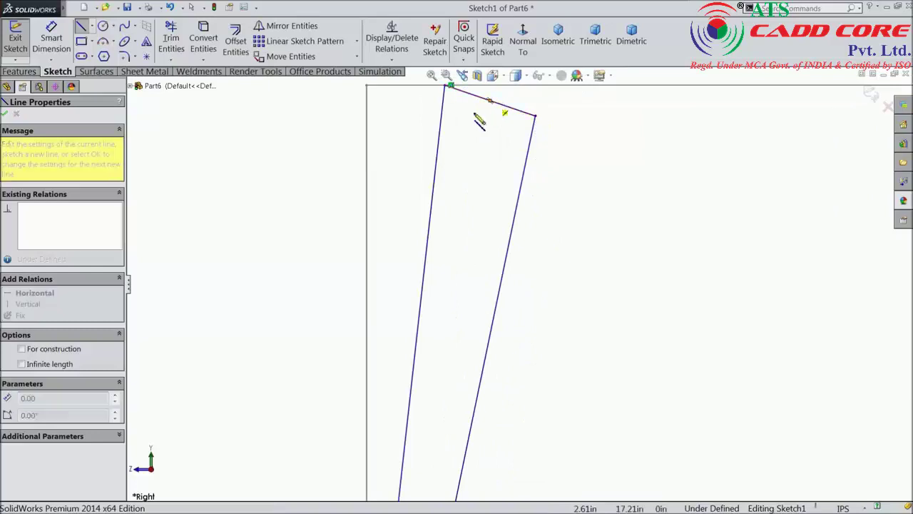
scroll(480, 228, "up", 2)
scroll(493, 314, "up", 2)
scroll(492, 399, "down", 2)
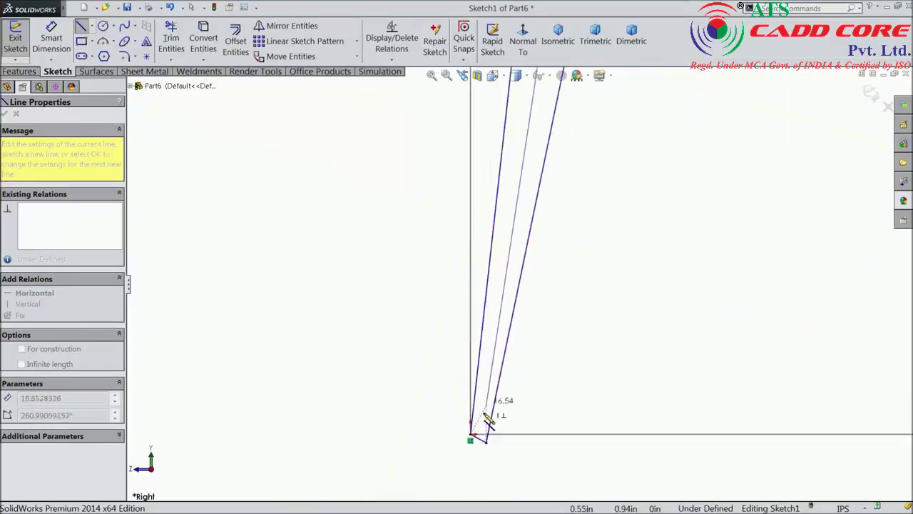
scroll(499, 421, "down", 1)
scroll(510, 386, "down", 1)
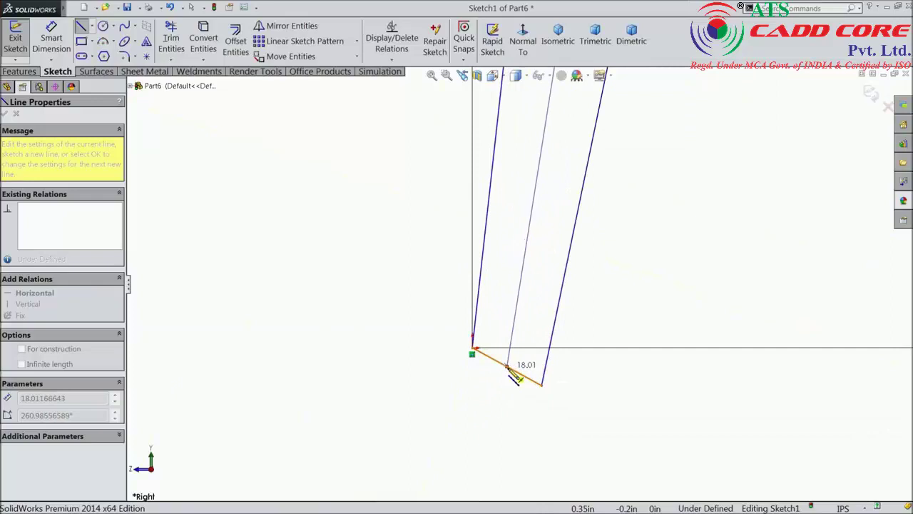
left_click(508, 367)
right_click(392, 274)
left_click(414, 149)
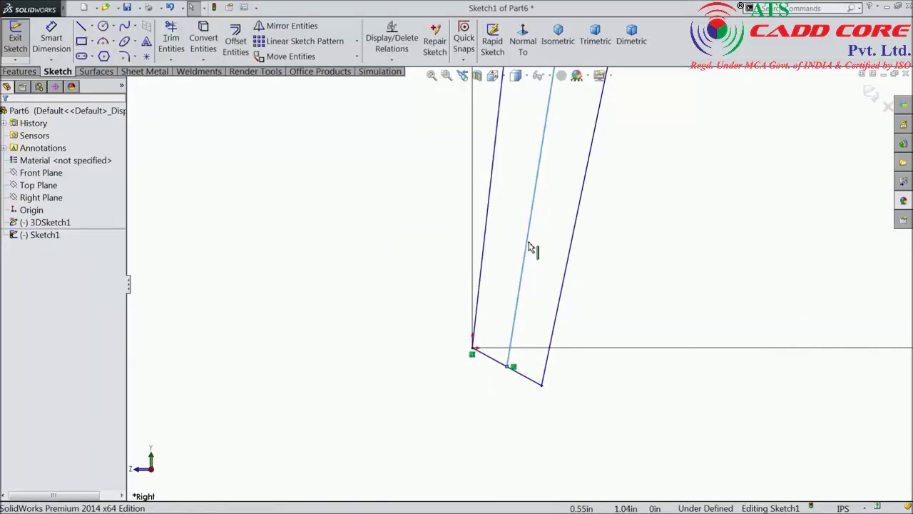
Convert the middle line to construction geometry.
left_click(529, 247)
left_click(567, 210)
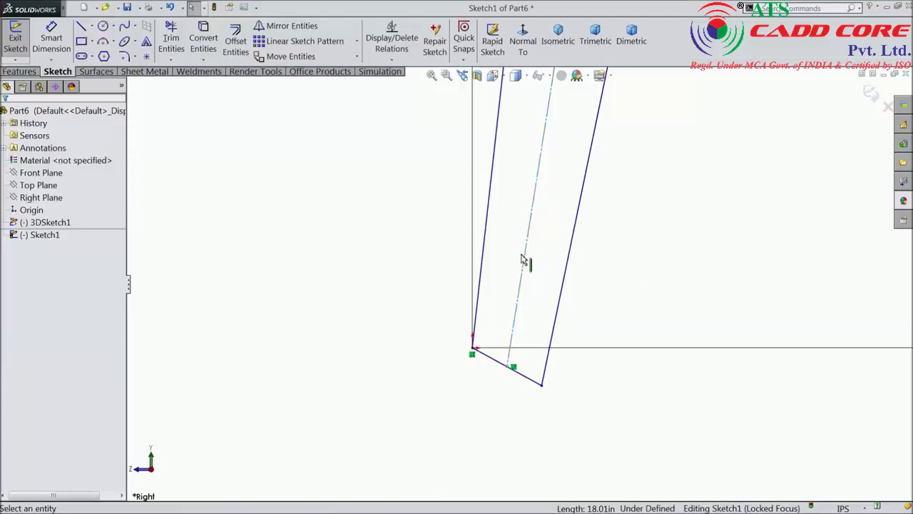
scroll(525, 260, "up", 3)
left_click(51, 39)
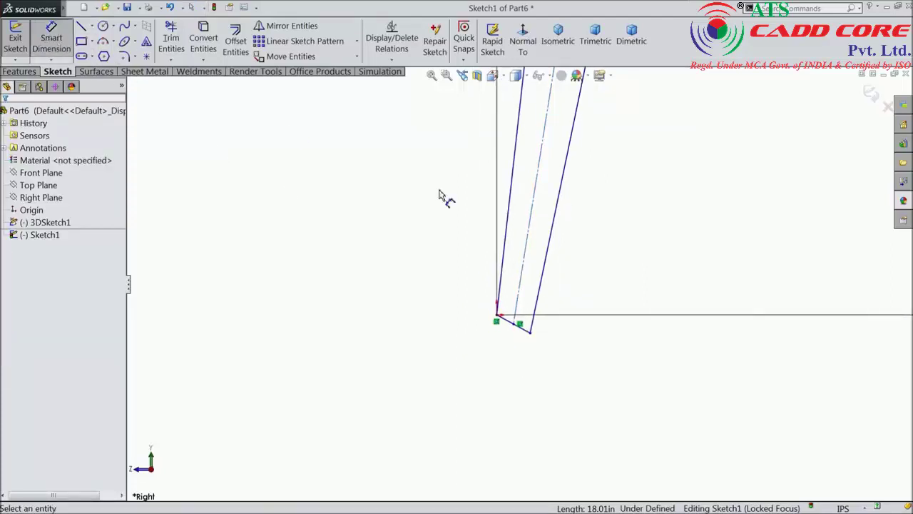
scroll(504, 211, "down", 3)
Dimension the angle between the two leg edges to 3°.
left_click(512, 229)
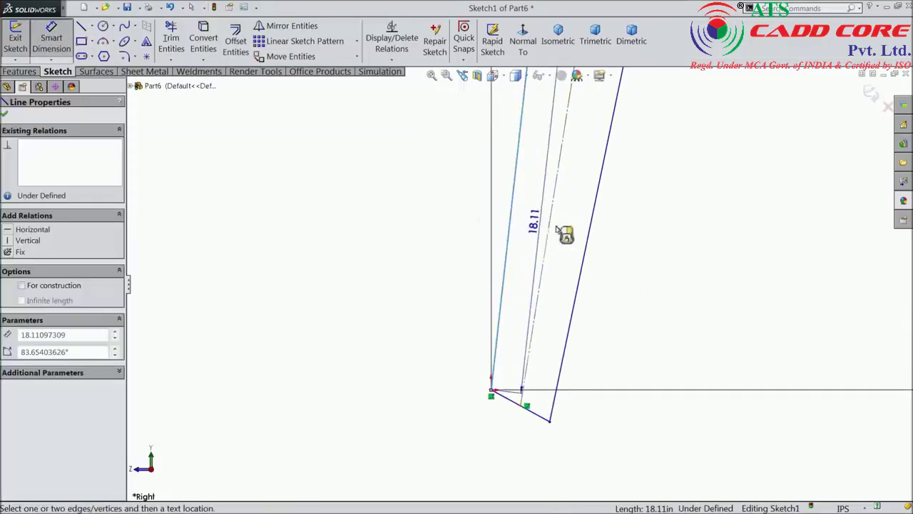
left_click(596, 245)
left_click(552, 197)
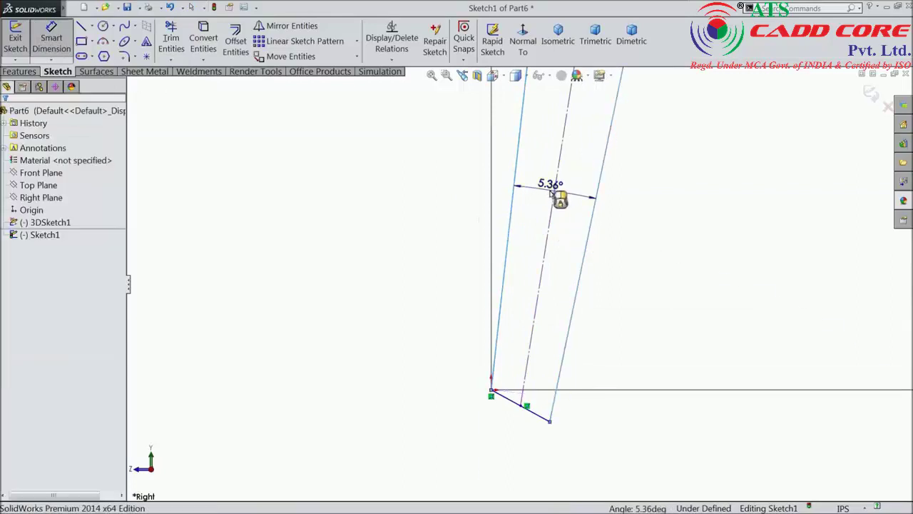
type("3")
left_click(501, 179)
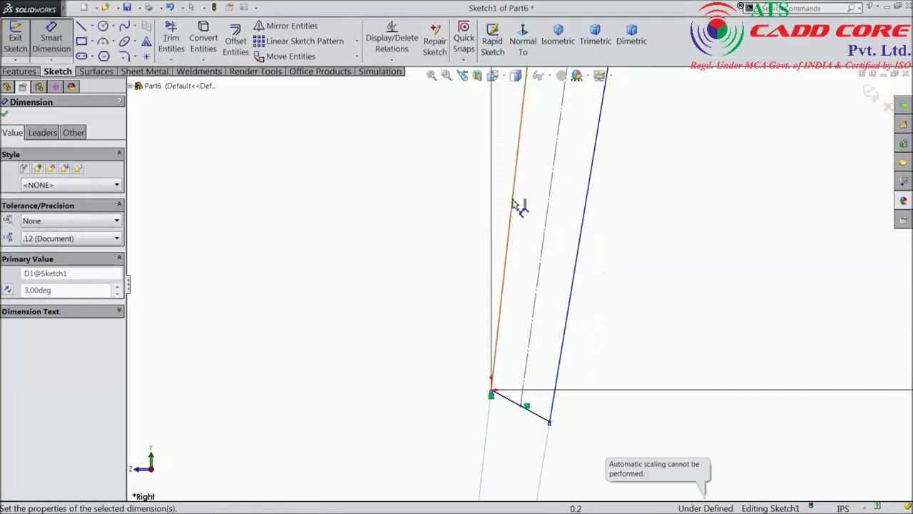
Set the leg's tilt from the vertical line to 4°.
left_click(499, 204)
left_click(506, 193)
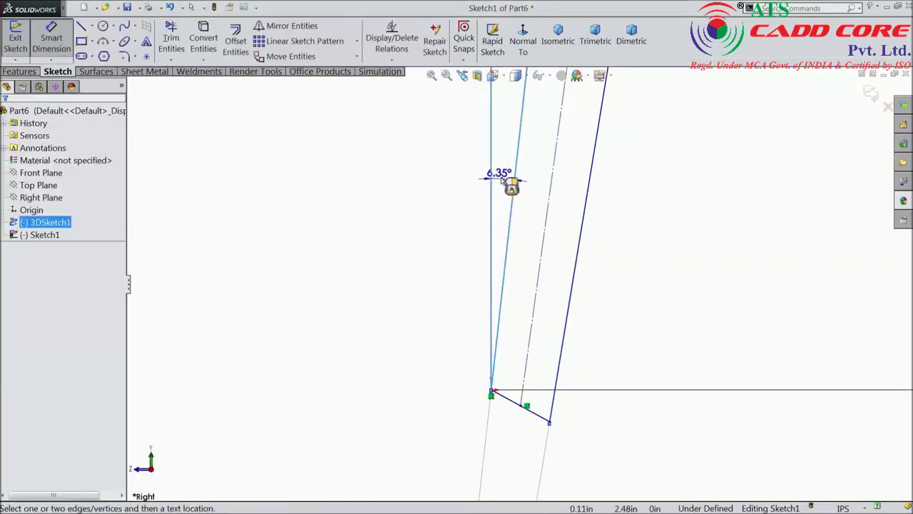
scroll(503, 181, "up", 2)
scroll(509, 188, "up", 1)
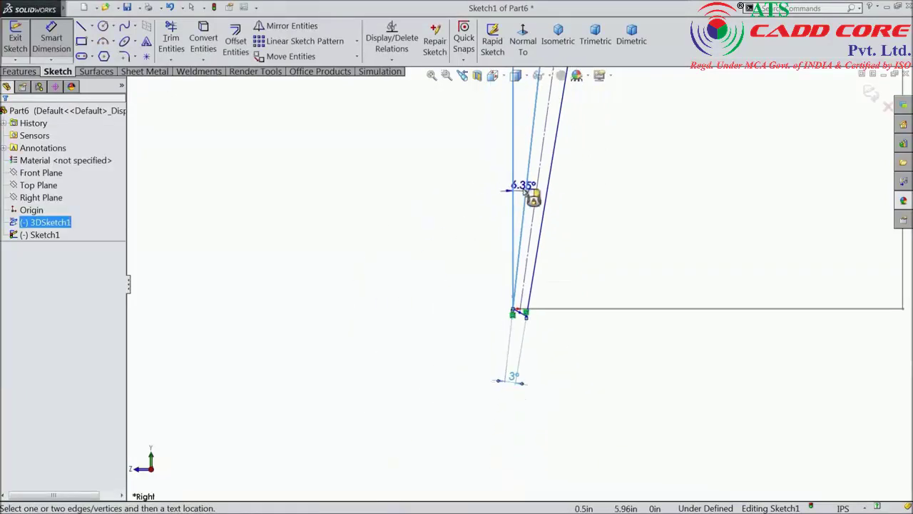
scroll(530, 134, "up", 2)
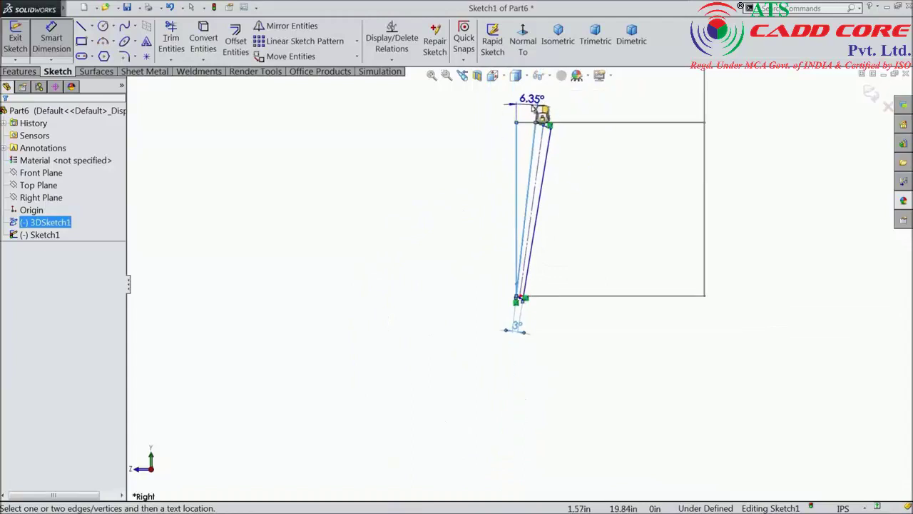
scroll(536, 112, "down", 2)
left_click(538, 72)
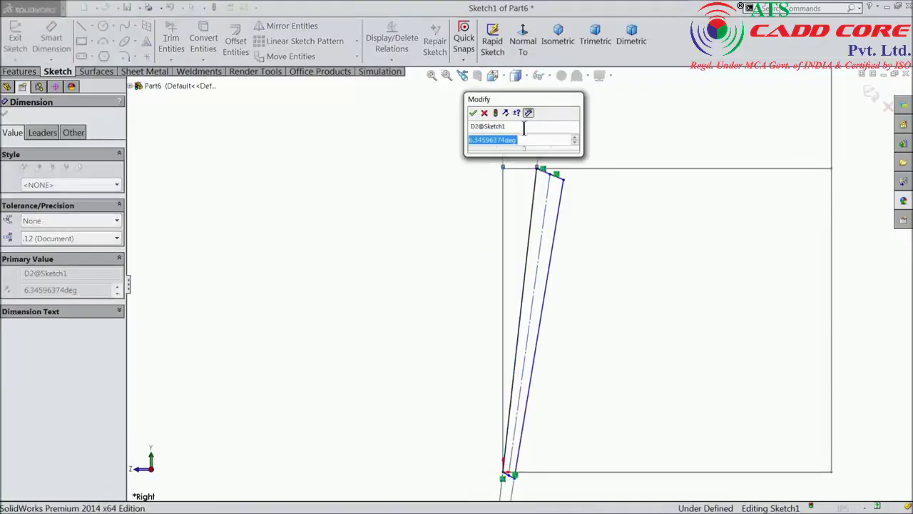
type("4")
left_click(473, 114)
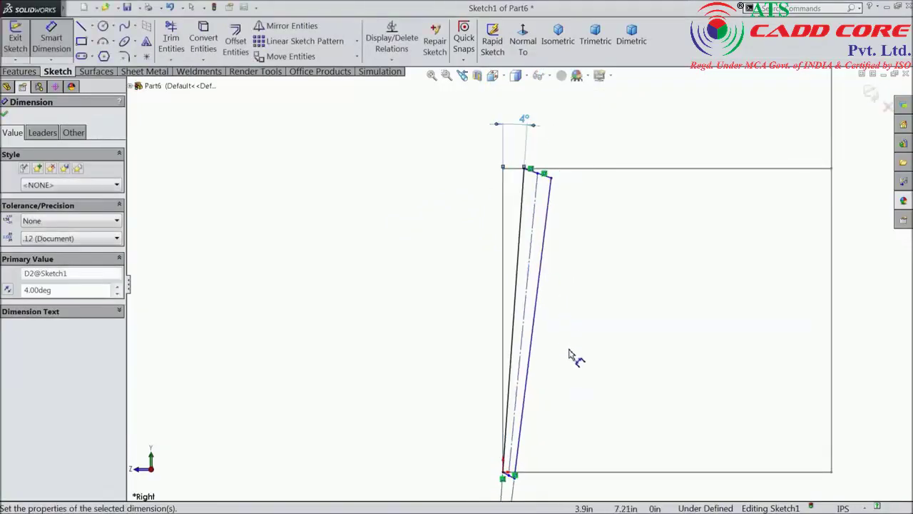
scroll(564, 399, "up", 1)
scroll(542, 432, "down", 2)
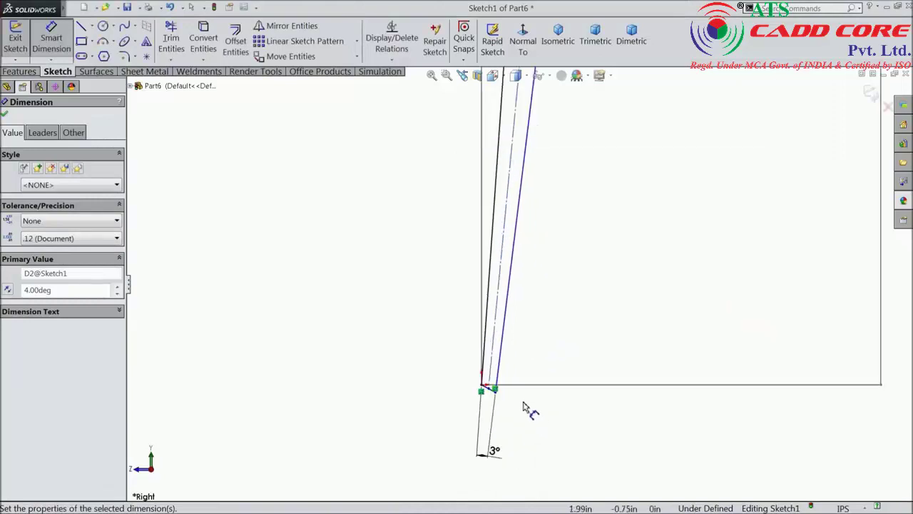
left_click(5, 115)
scroll(517, 367, "down", 1)
scroll(473, 377, "down", 1)
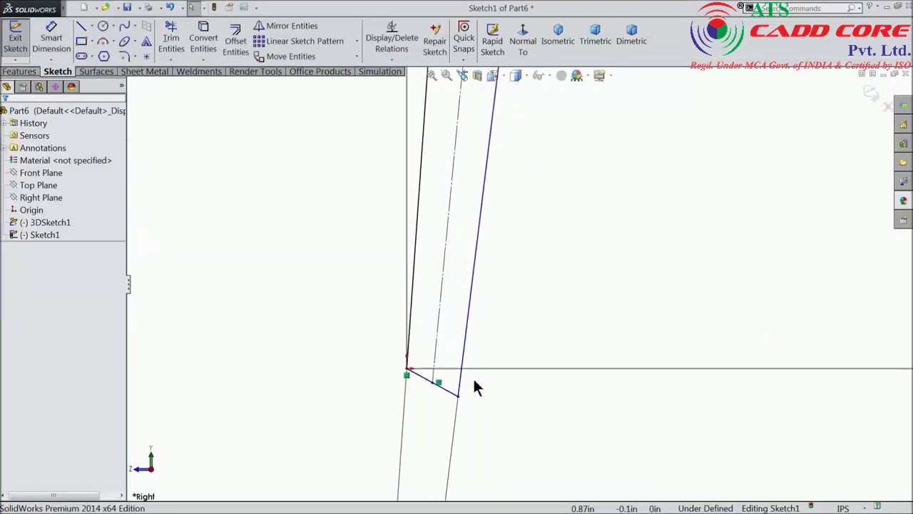
scroll(400, 348, "down", 2)
Make the leg's bottom edge perpendicular to the centreline.
left_click(418, 324)
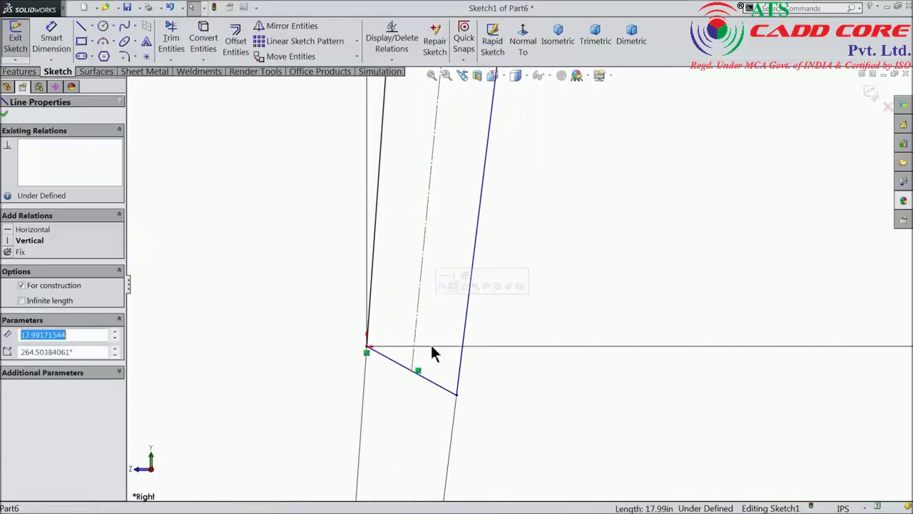
left_click(433, 388, "ctrl")
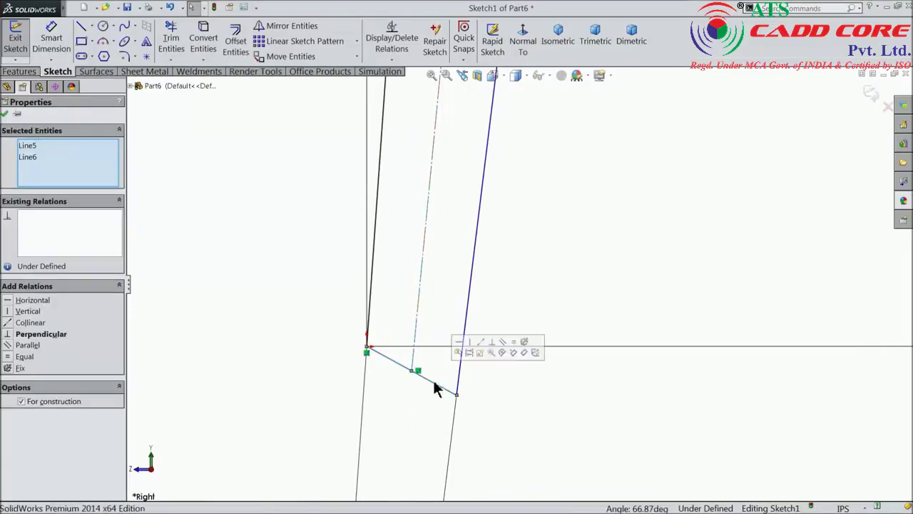
left_click(493, 344)
scroll(482, 345, "up", 3)
scroll(479, 306, "up", 2)
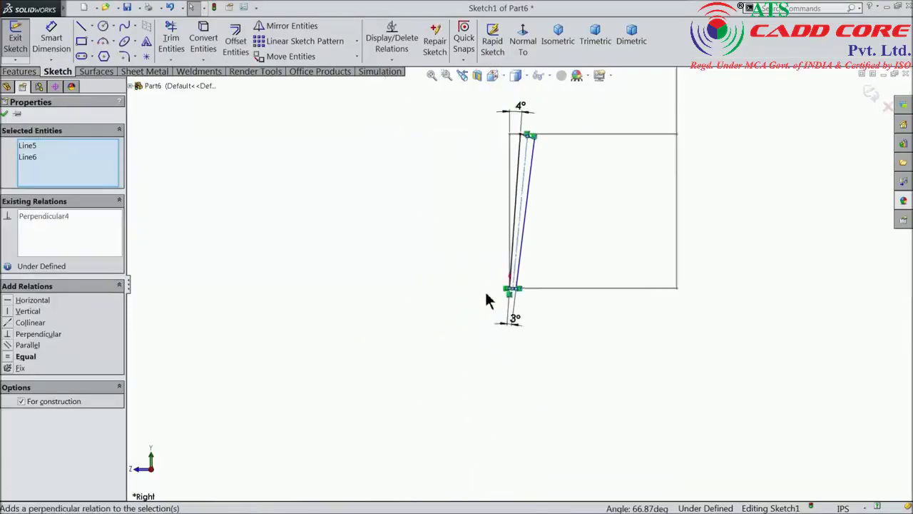
scroll(535, 168, "down", 3)
left_click(526, 174)
scroll(503, 214, "down", 3)
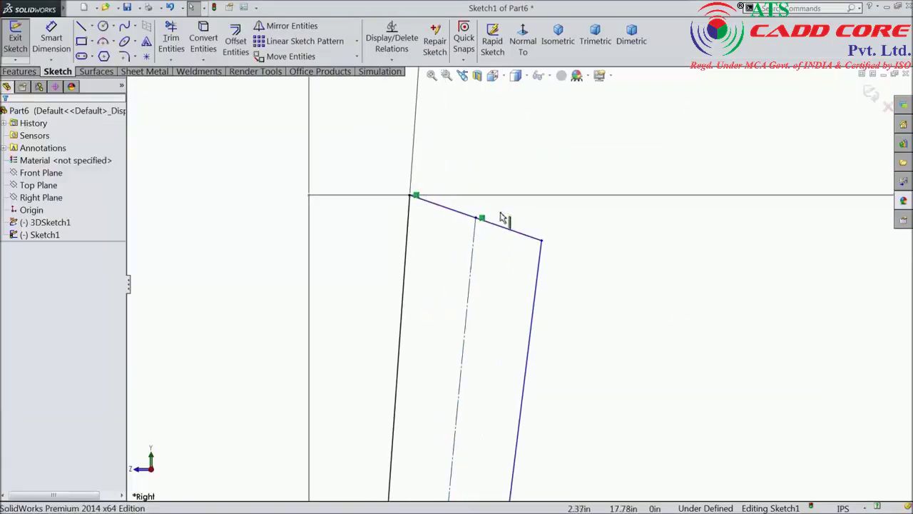
Make the leg's top edge perpendicular to the centreline.
left_click(477, 239)
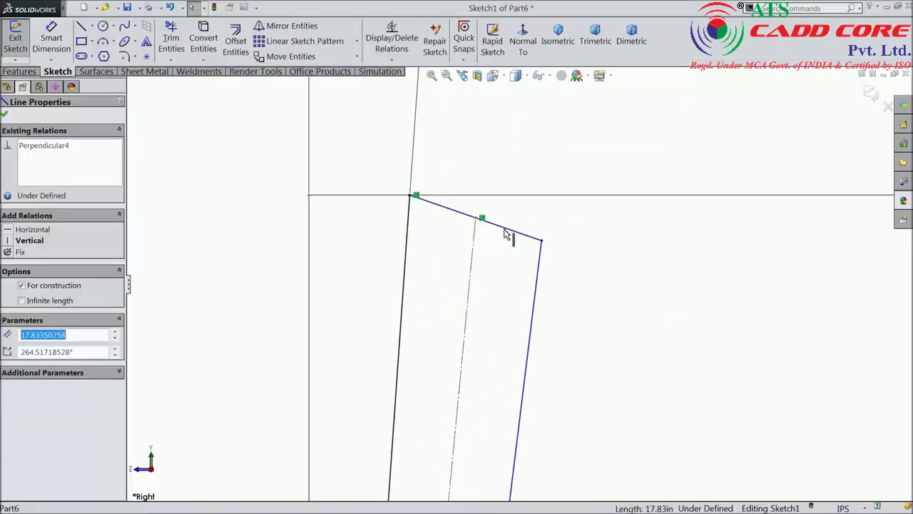
left_click(508, 230, "ctrl")
left_click(562, 188)
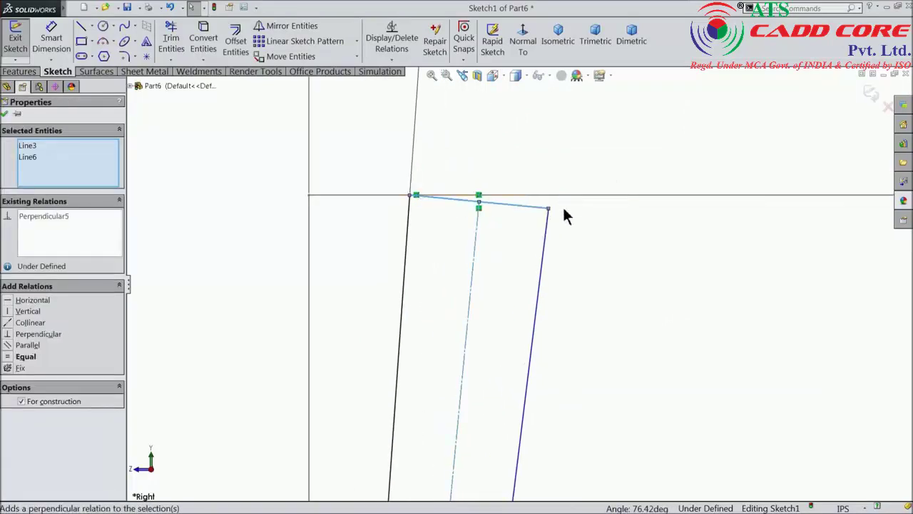
left_click(4, 115)
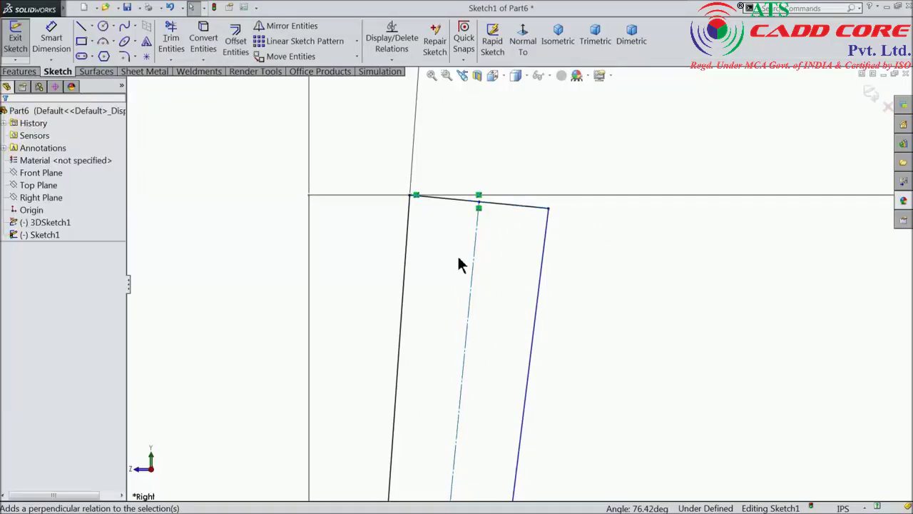
scroll(455, 257, "down", 5)
scroll(456, 271, "down", 5)
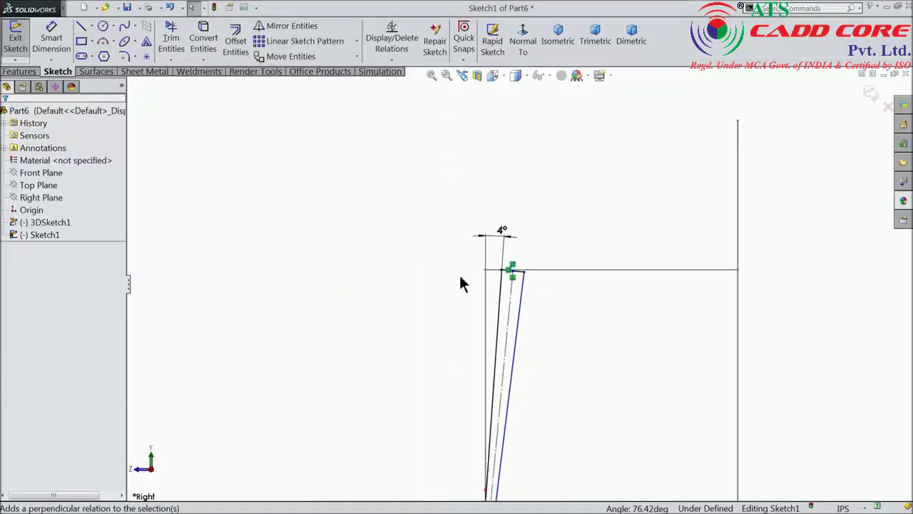
Dimension the leg's bottom edge to 1.00 in.
left_click(59, 43)
scroll(499, 400, "up", 5)
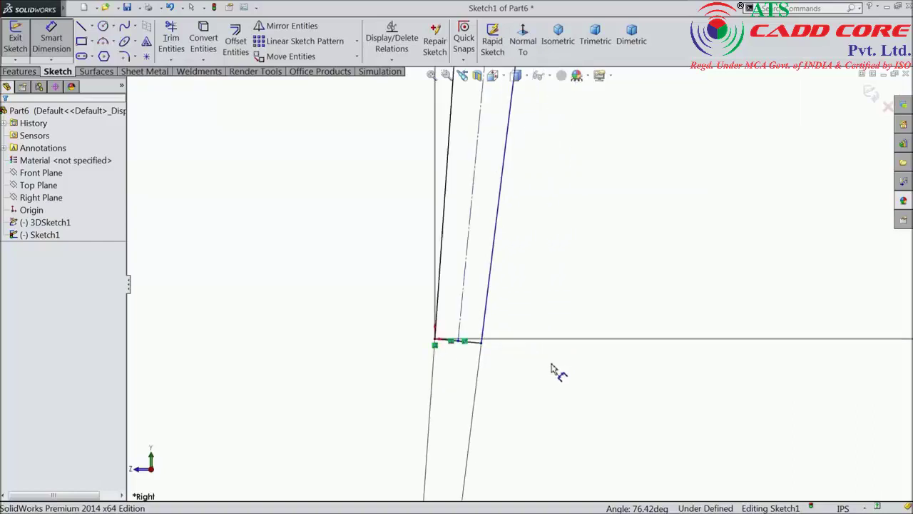
scroll(552, 369, "up", 2)
left_click(426, 326)
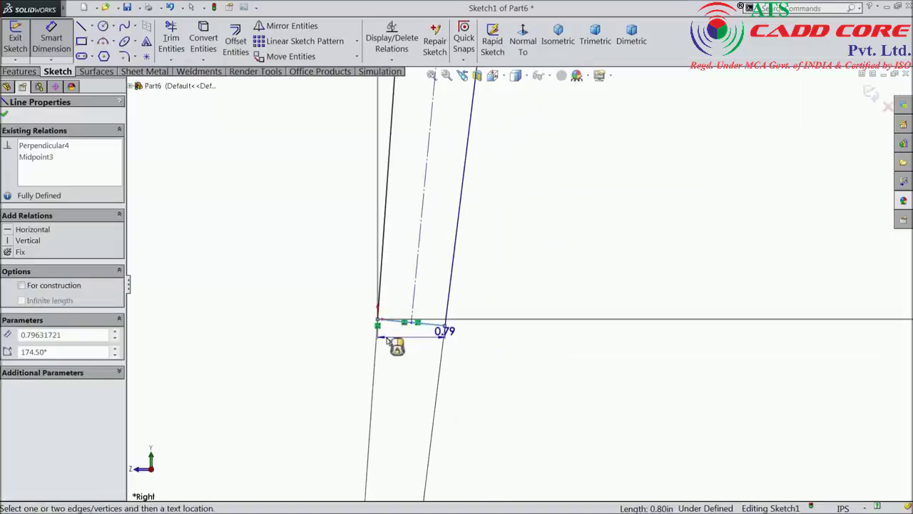
left_click(346, 330)
type("1")
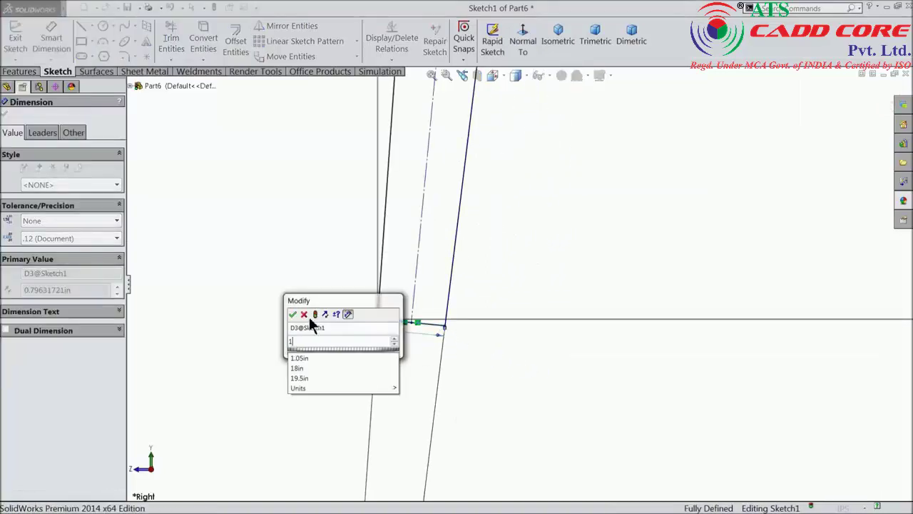
left_click(294, 312)
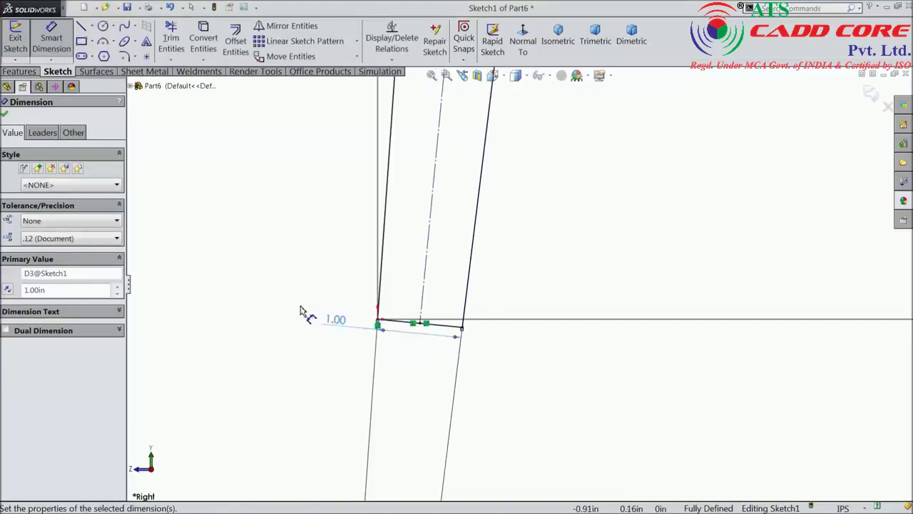
left_click(5, 114)
left_click(81, 27)
Sketch a line chain from the seat rectangle's corner, ending on the slanted line.
scroll(546, 281, "up", 3)
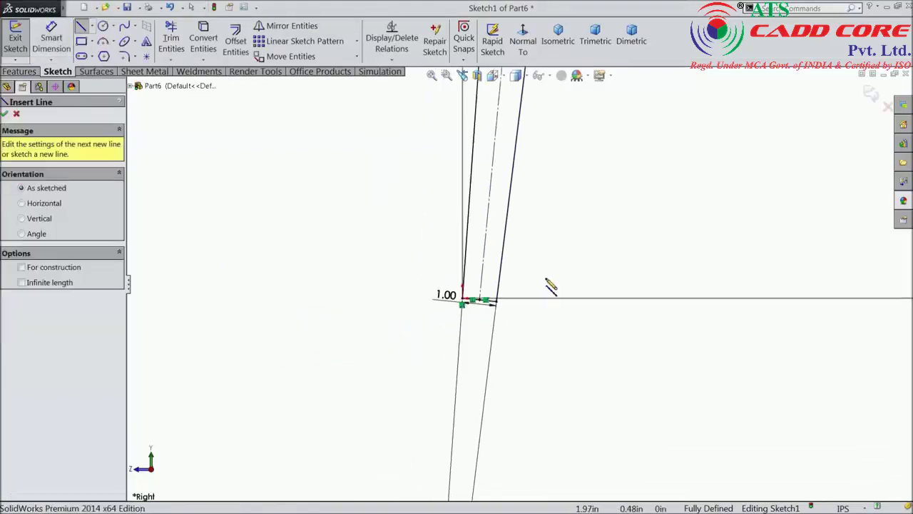
scroll(689, 310, "up", 2)
scroll(754, 302, "down", 3)
scroll(697, 305, "down", 2)
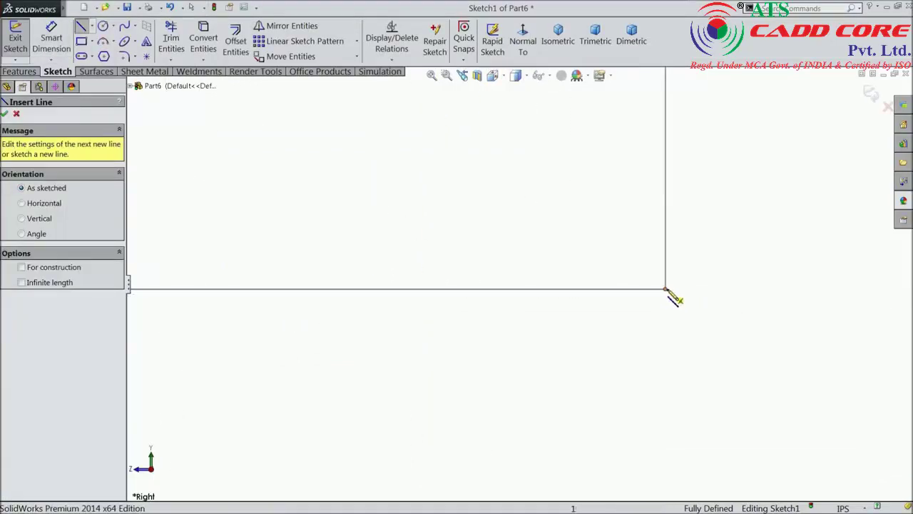
left_click(665, 289)
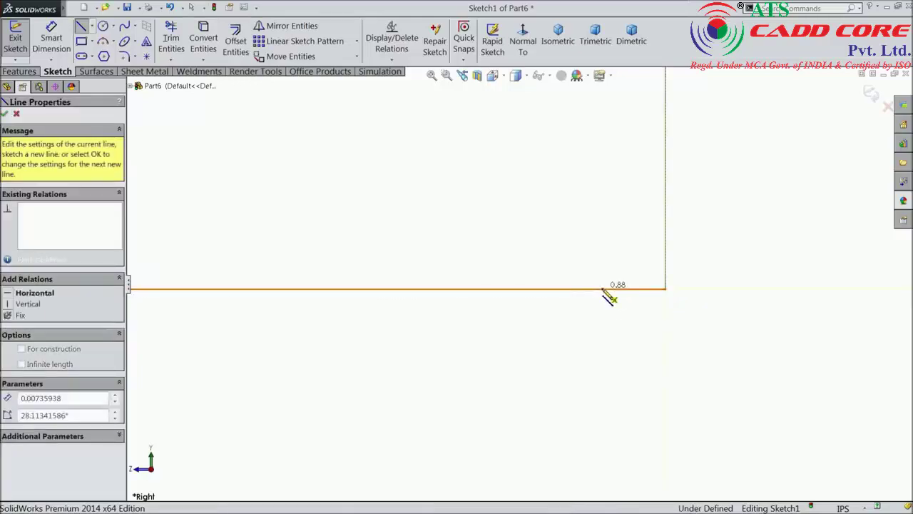
scroll(489, 214, "up", 2)
scroll(491, 214, "up", 2)
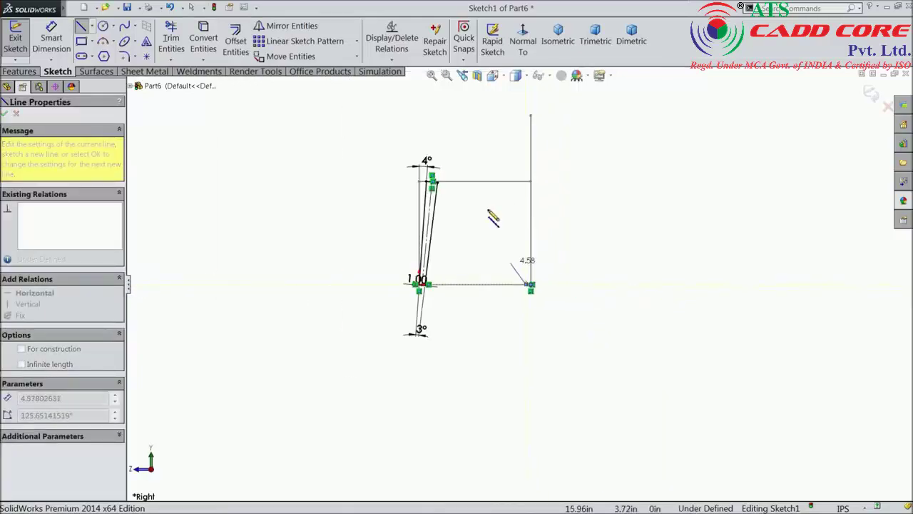
left_click(479, 139)
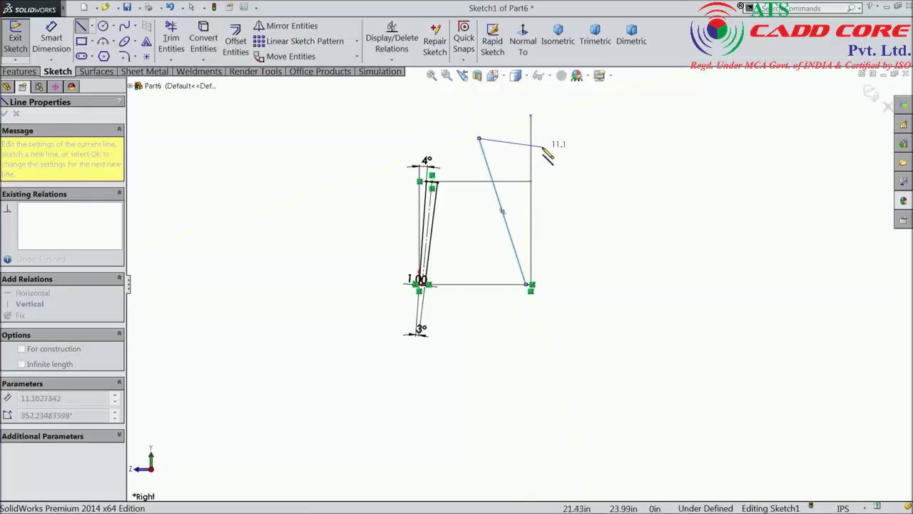
left_click(541, 147)
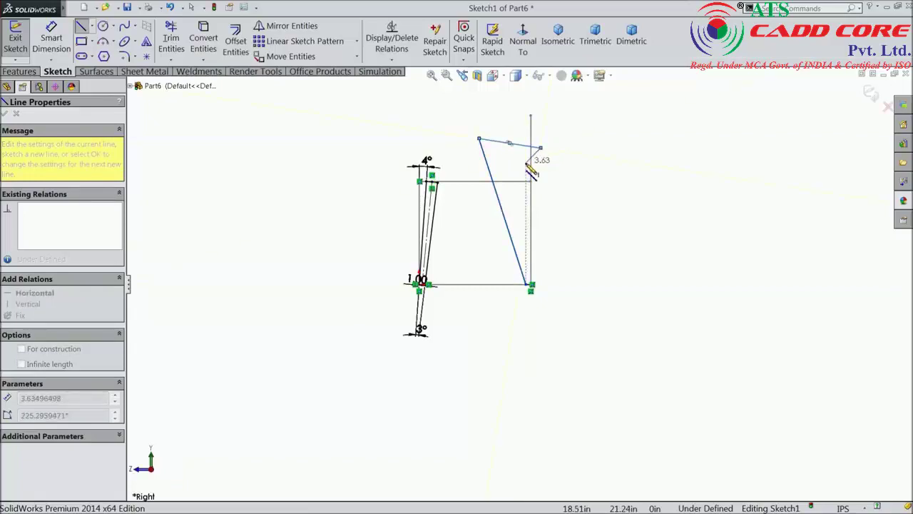
scroll(531, 169, "down", 3)
scroll(534, 184, "down", 2)
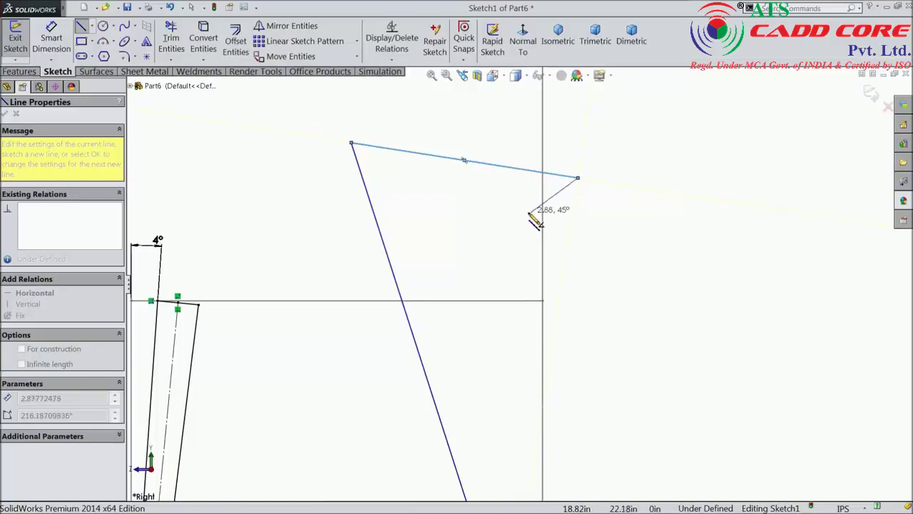
left_click(528, 223)
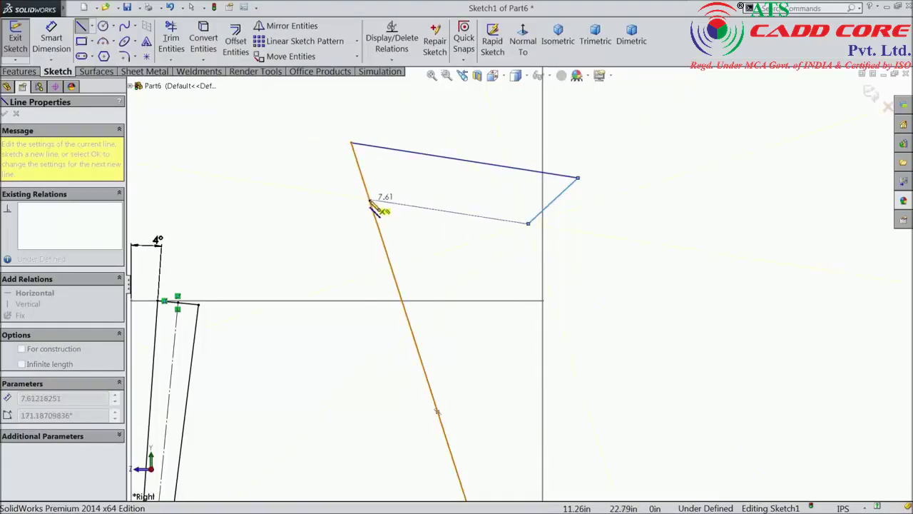
left_click(371, 200)
right_click(394, 217)
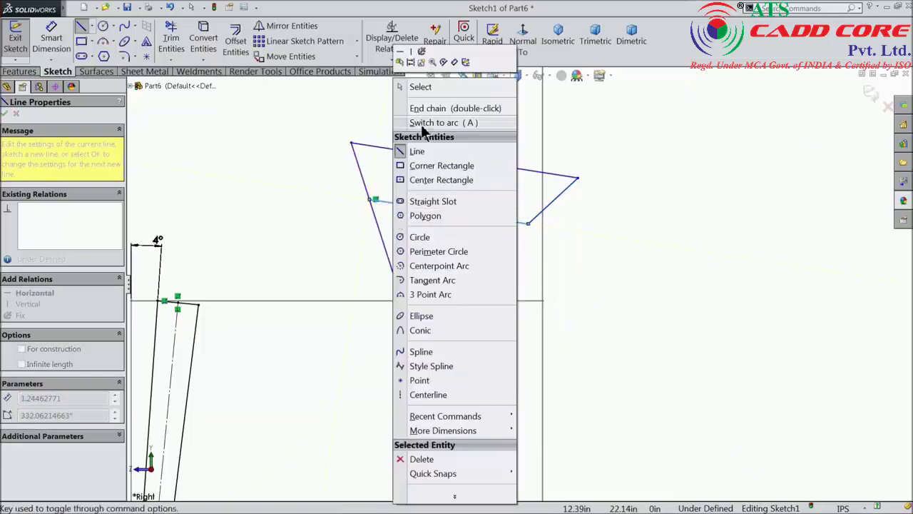
left_click(418, 87)
Draw a line from the top slanted line to the bottom-right corner.
left_click(82, 29)
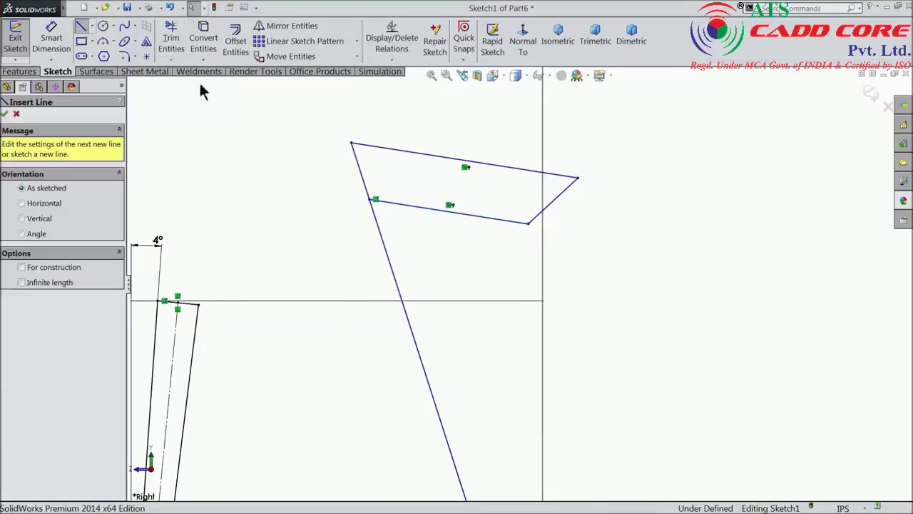
scroll(515, 146, "up", 3)
scroll(547, 261, "down", 1)
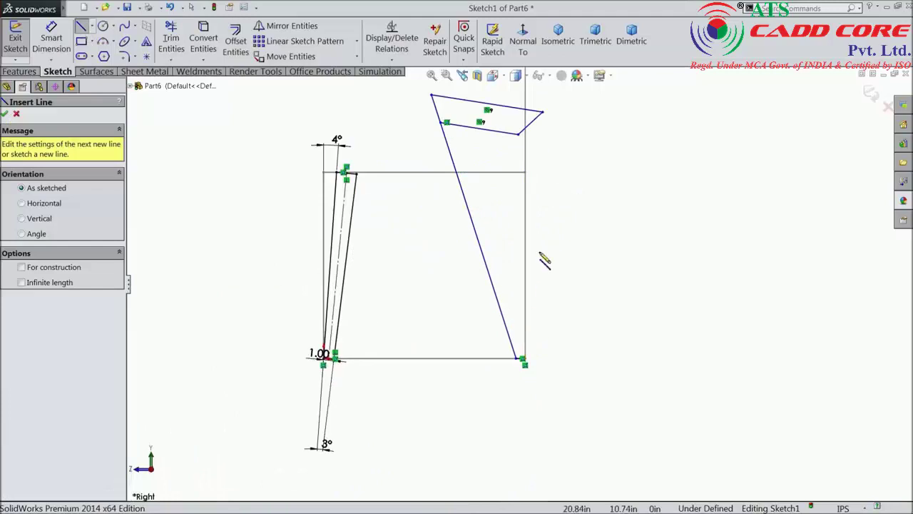
scroll(528, 235, "down", 2)
left_click(433, 86)
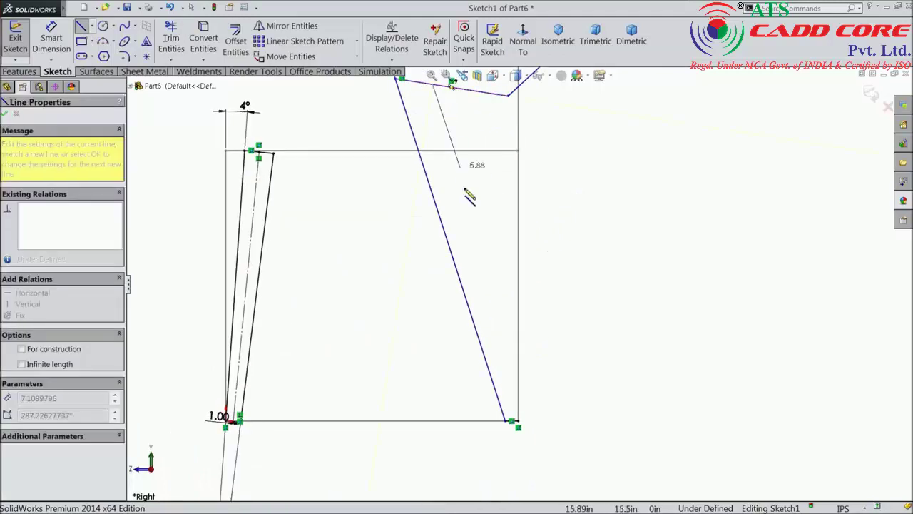
left_click(518, 423)
right_click(571, 266)
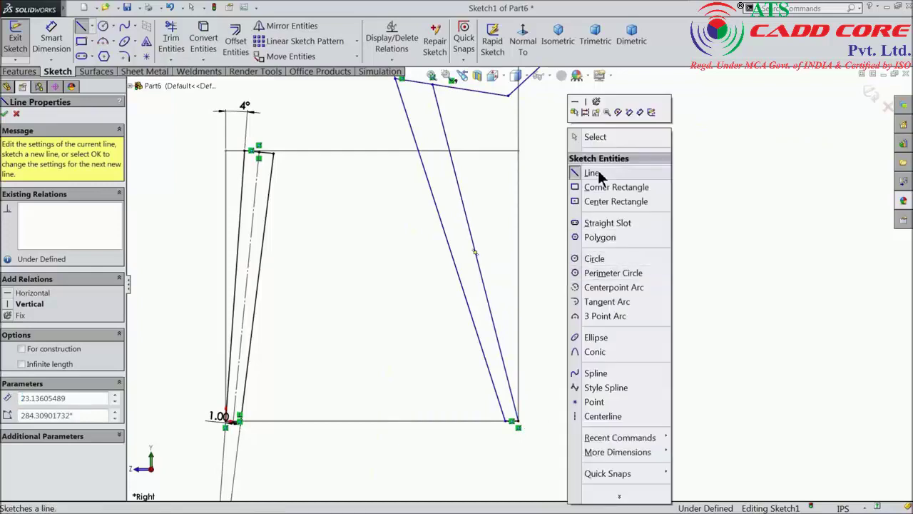
left_click(595, 173)
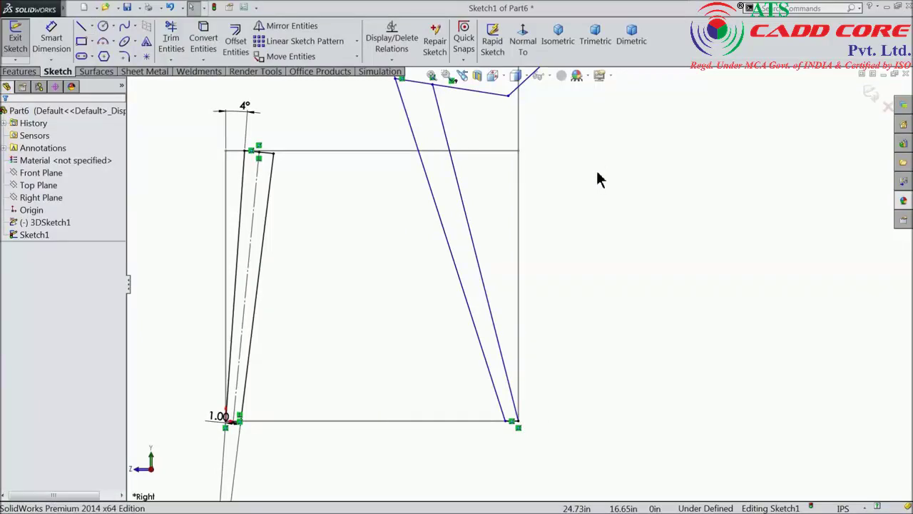
Draw two slanted rails from the front leg's right edge to the back leg's slanted line.
scroll(528, 183, "up", 3)
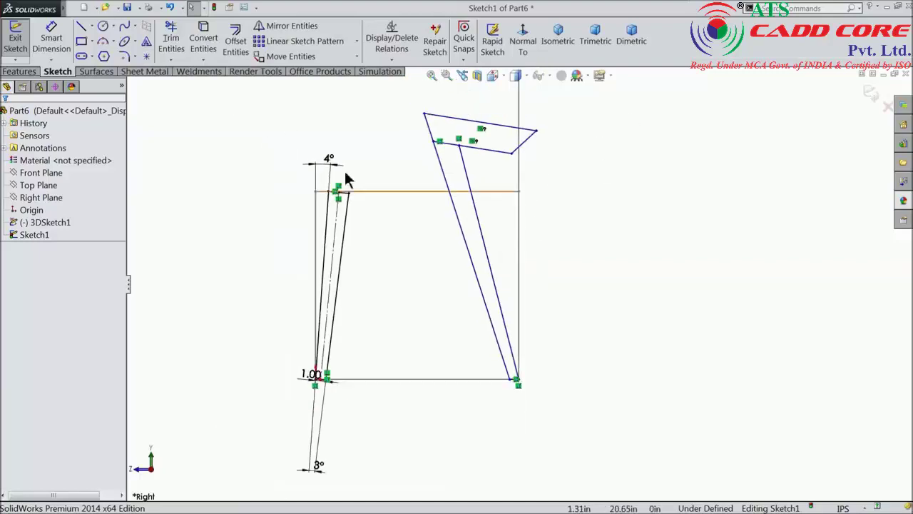
left_click(81, 29)
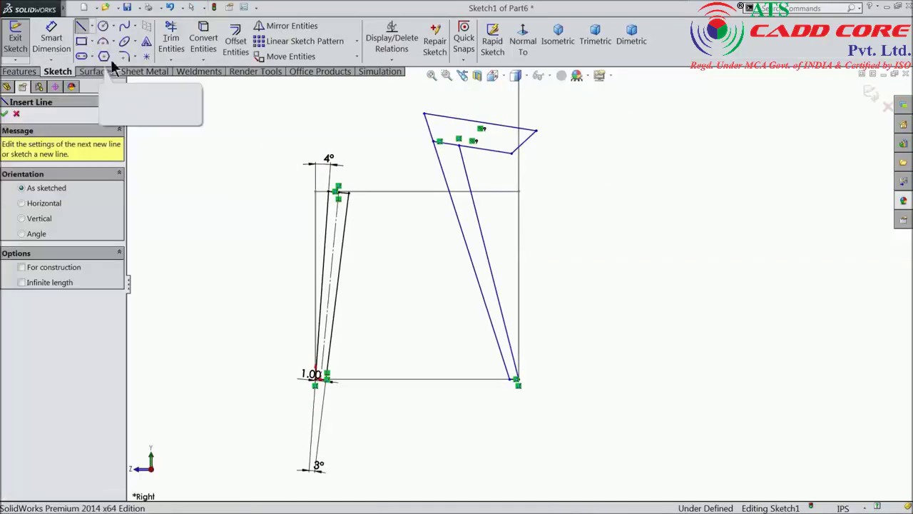
scroll(407, 294, "down", 2)
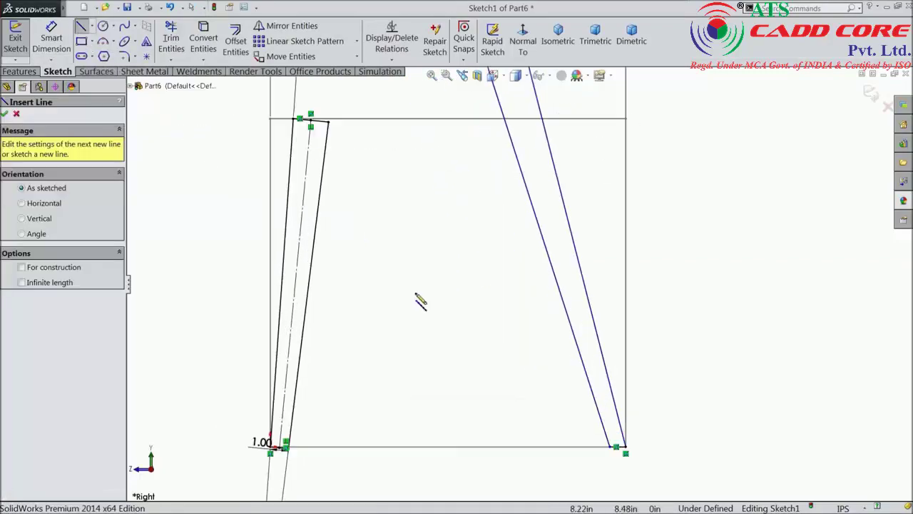
left_click(328, 139)
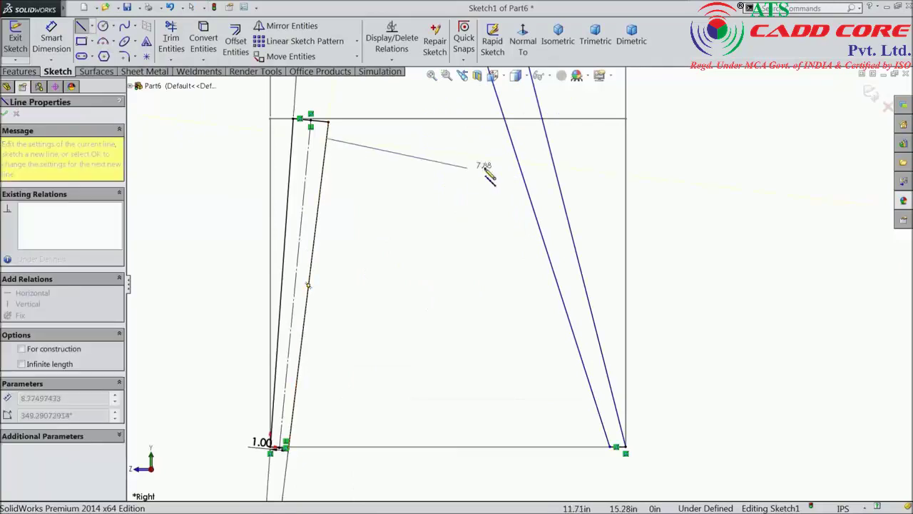
left_click(525, 168)
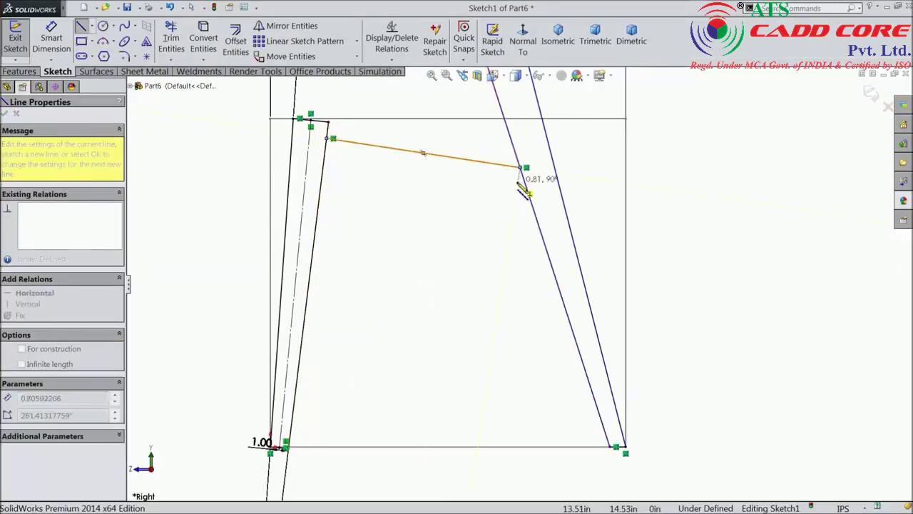
key("Escape")
left_click(81, 27)
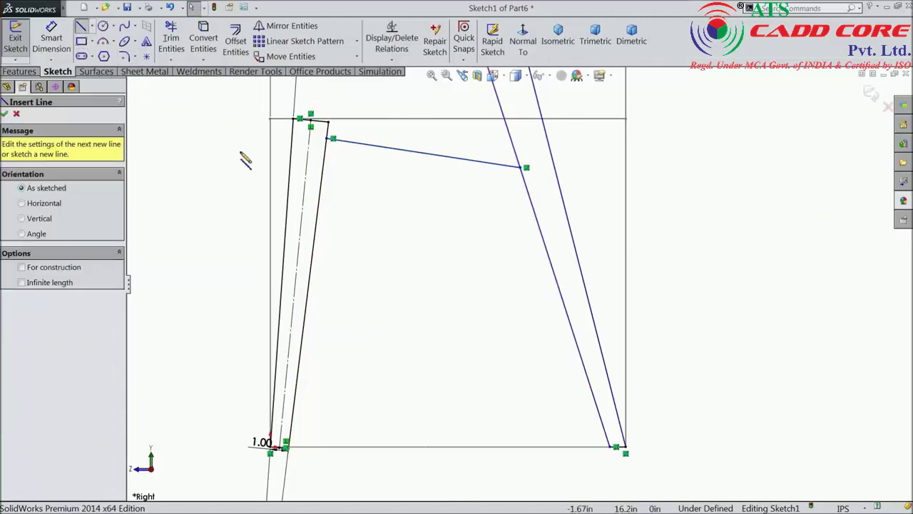
left_click(325, 163)
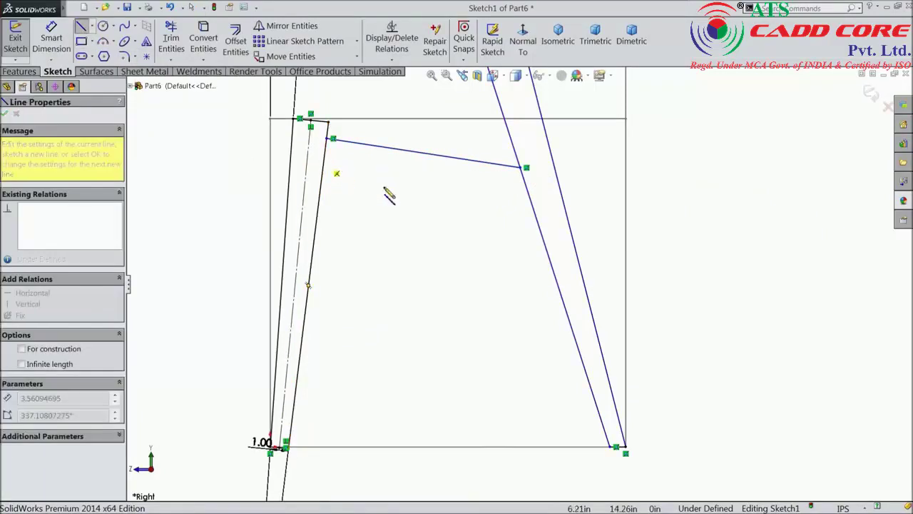
left_click(536, 210)
key("Escape")
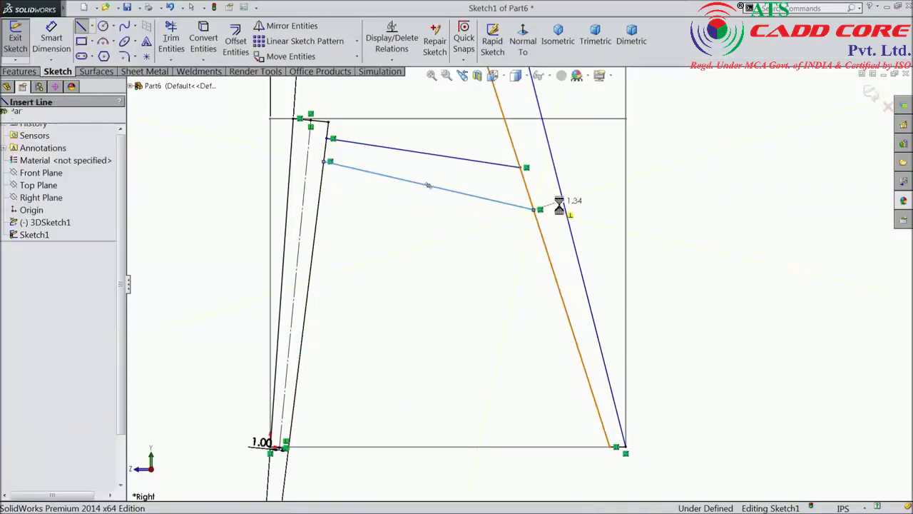
left_click(51, 35)
scroll(462, 382, "down", 1)
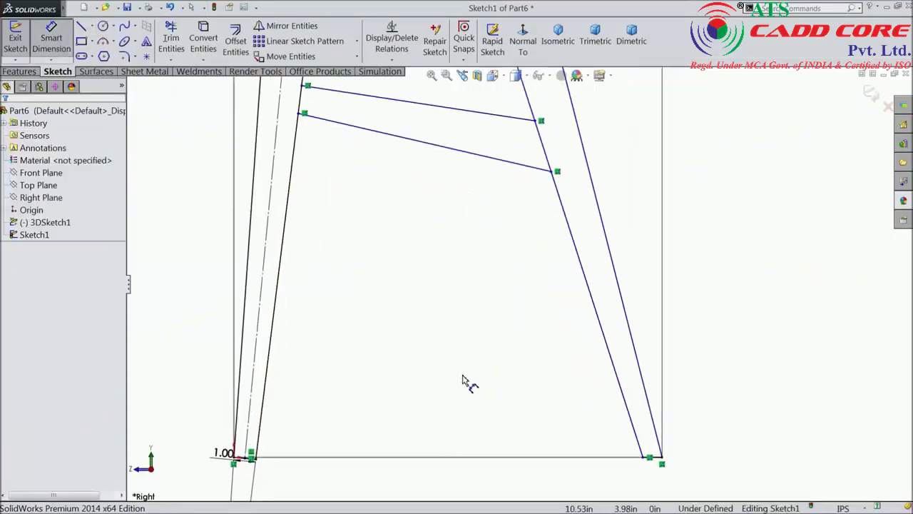
Dimension the rails' front endpoint heights above the base line: 15.25 and 17.625 in.
left_click(304, 115)
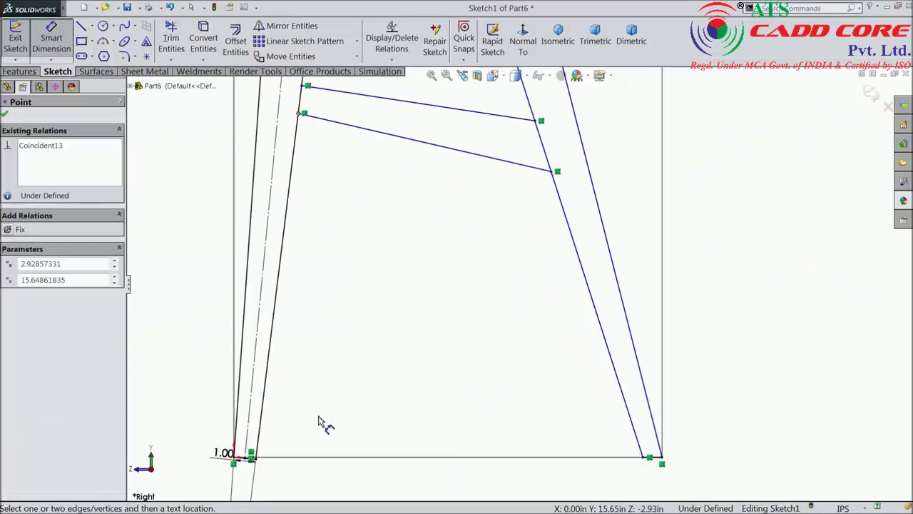
left_click(311, 458)
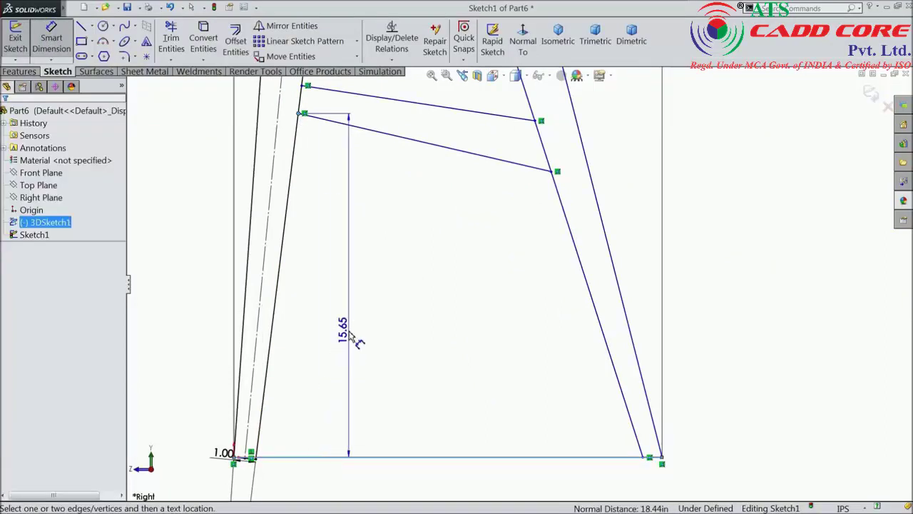
left_click(350, 334)
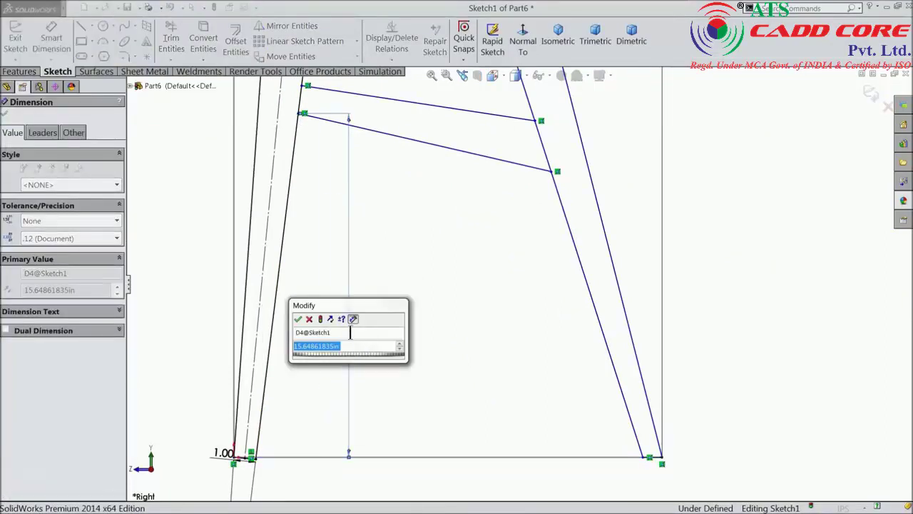
type("15.25")
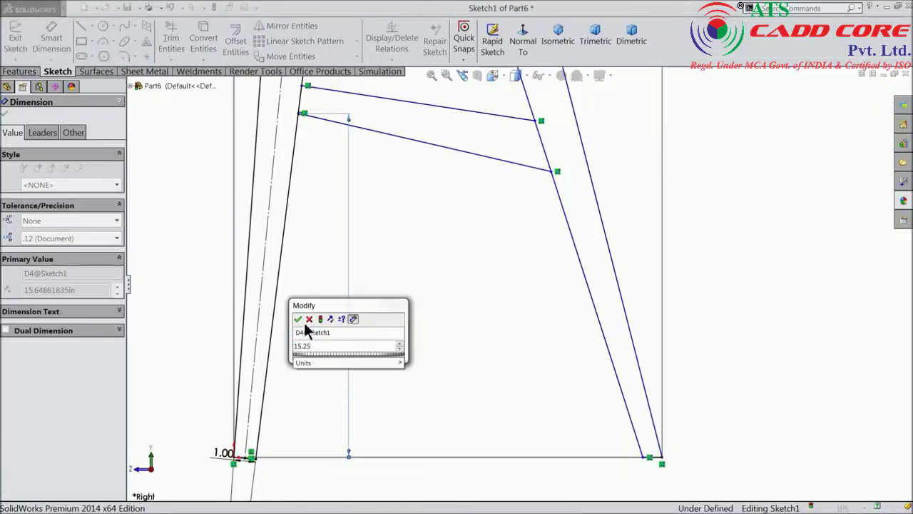
left_click(297, 319)
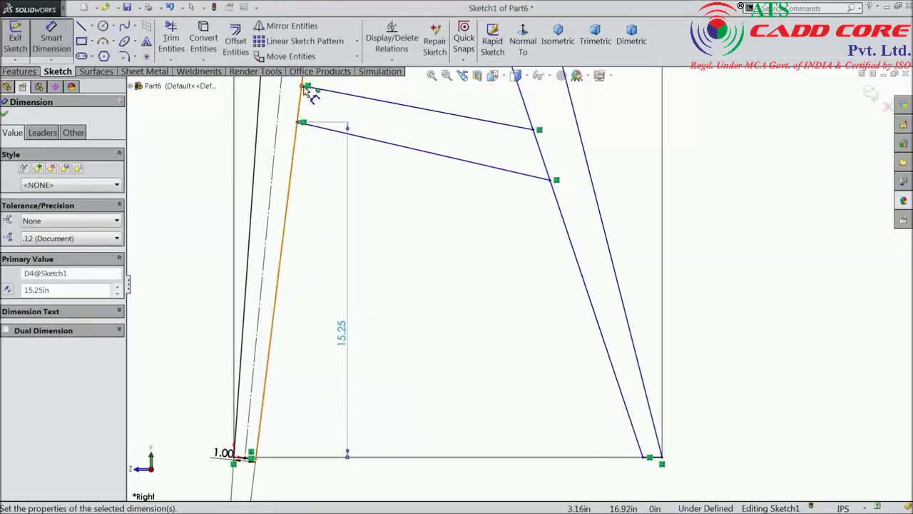
left_click(307, 86)
left_click(367, 462)
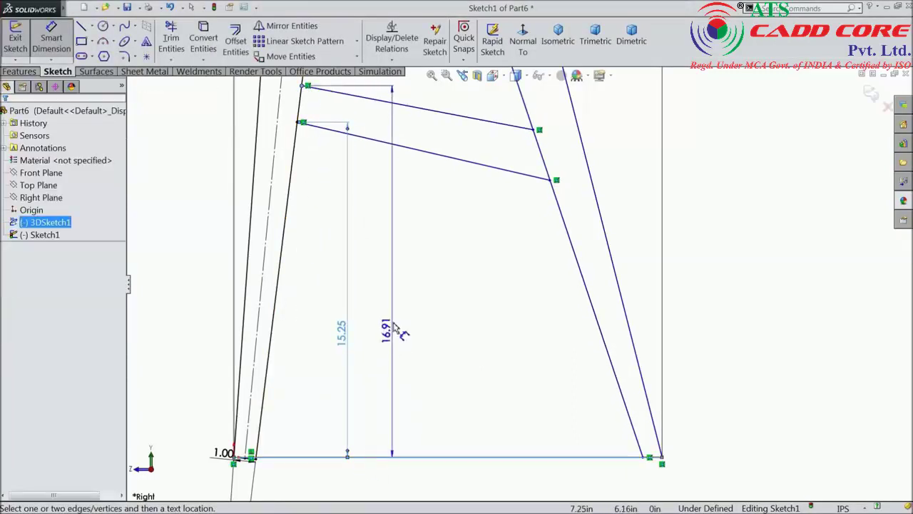
left_click(401, 285)
type("17")
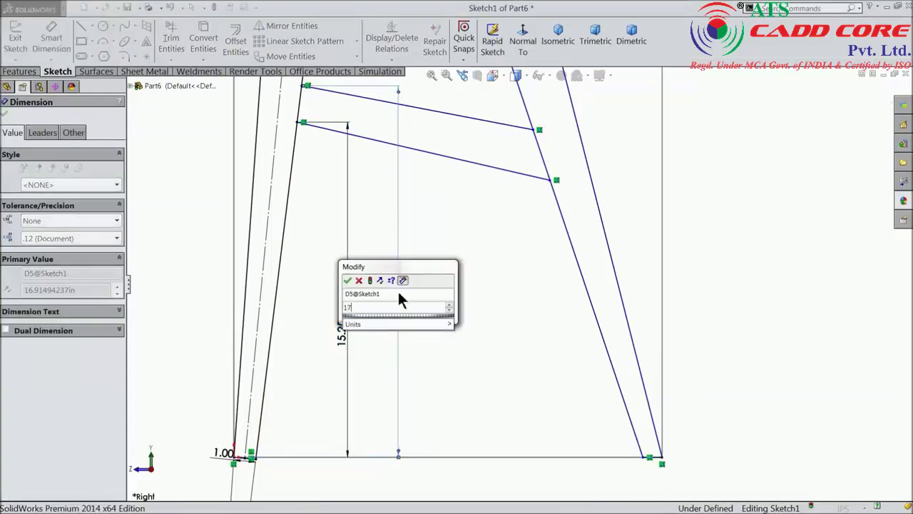
type(".")
type("265")
left_click(346, 281)
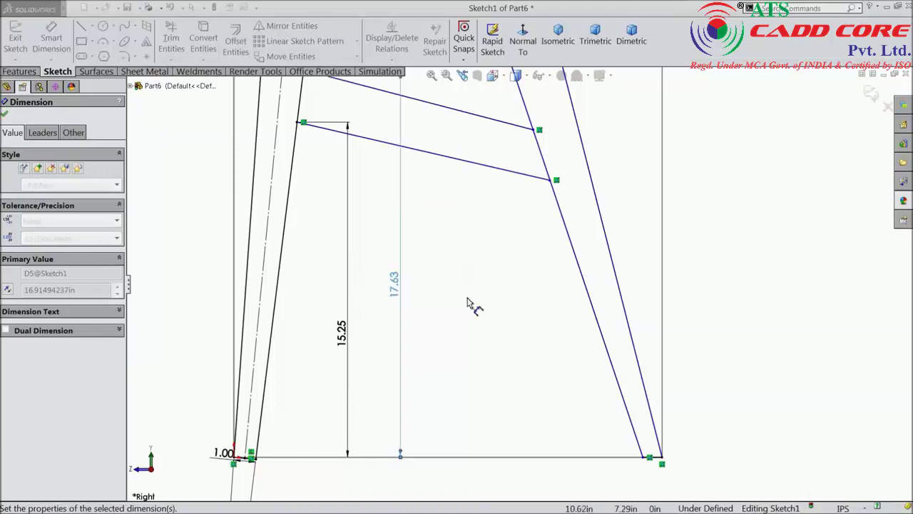
Dimension the rails' back endpoint heights above the base line: 13.125 and 16.25 in.
left_click(551, 181)
left_click(538, 457)
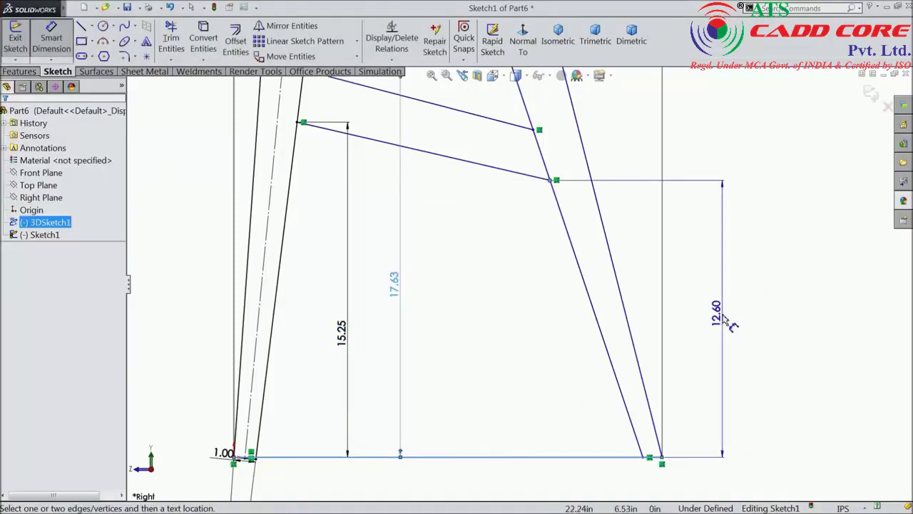
left_click(717, 320)
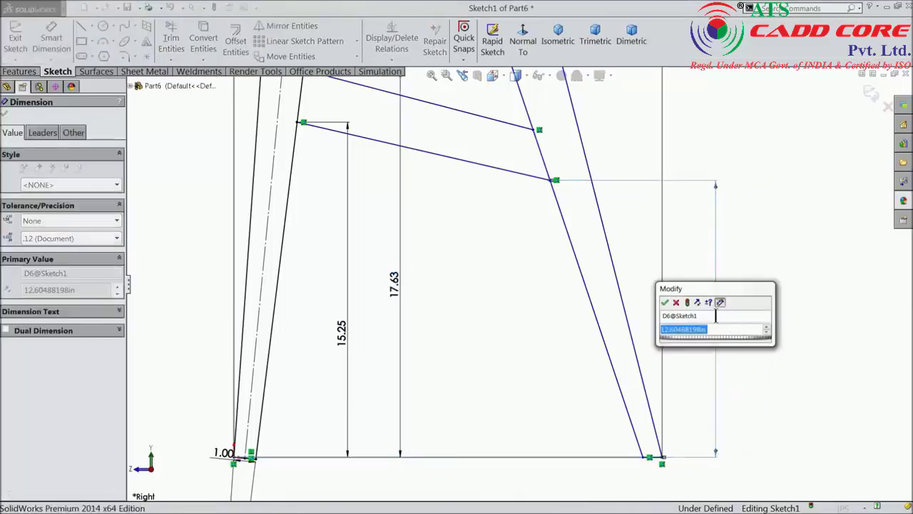
type("13")
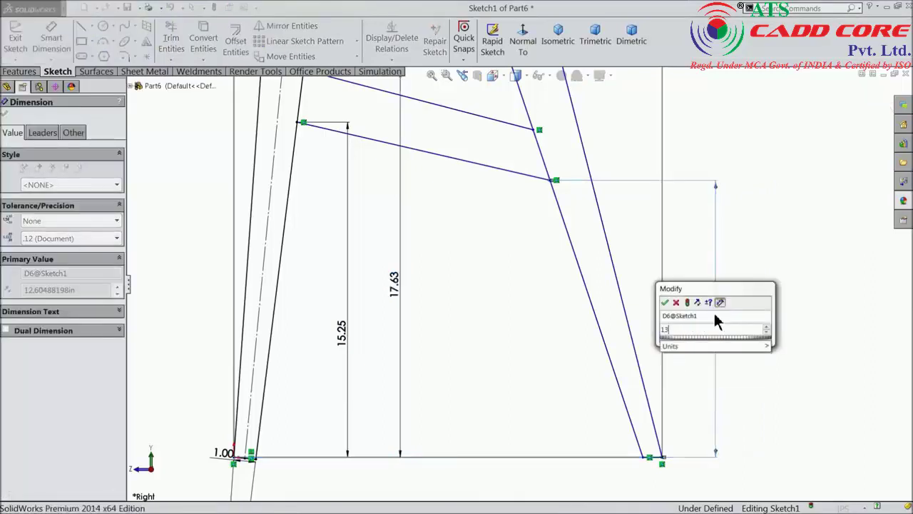
type(".125")
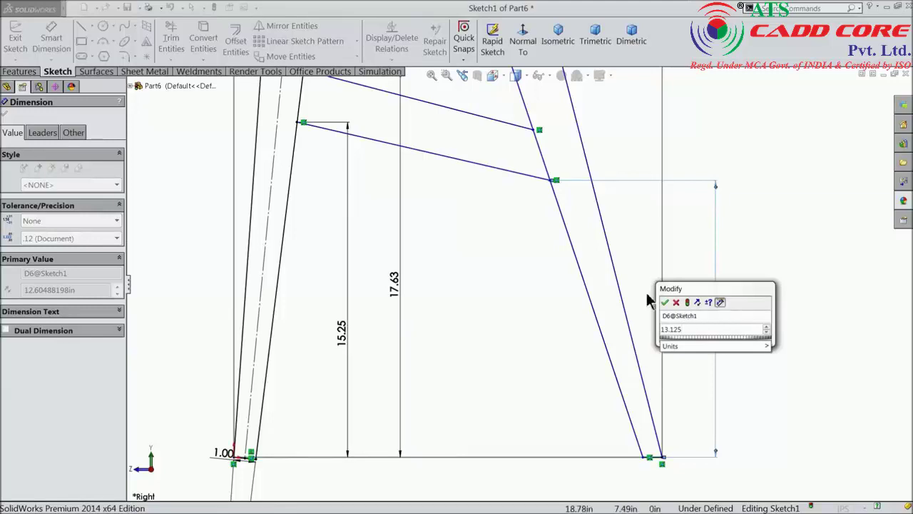
left_click(665, 304)
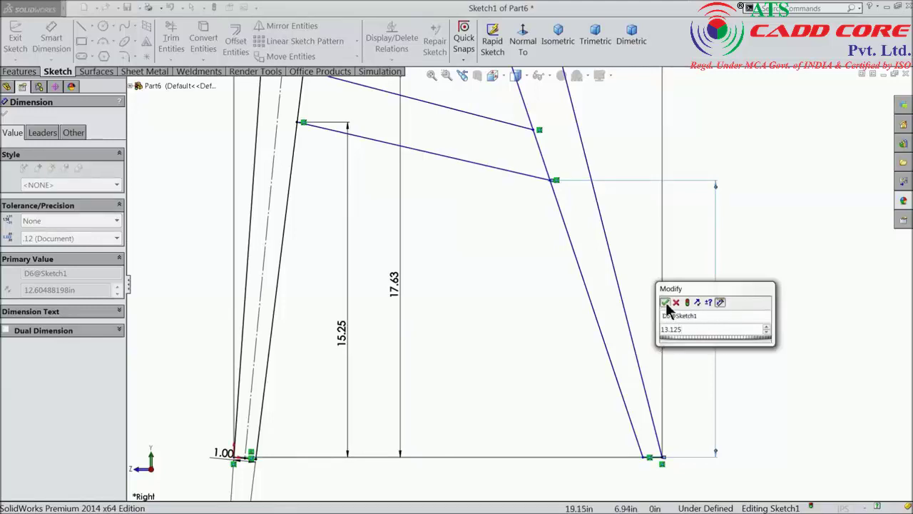
left_click(535, 123)
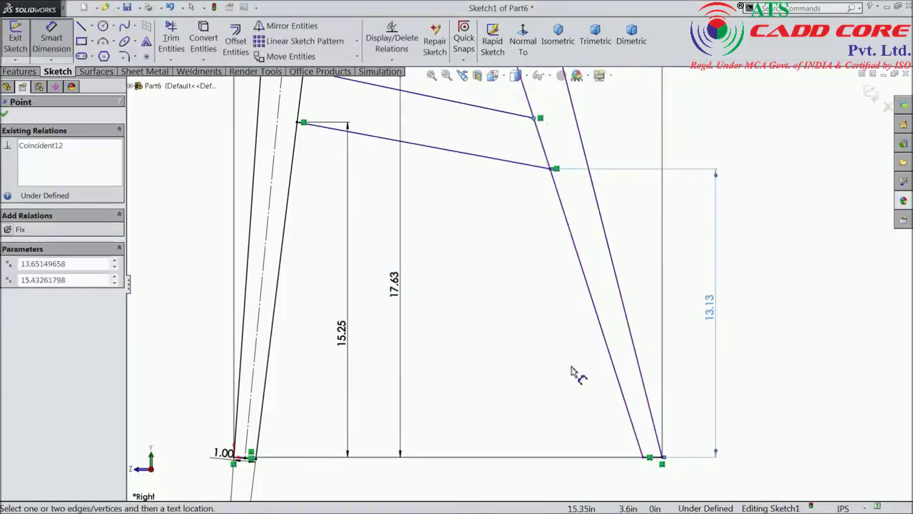
left_click(571, 461)
left_click(753, 314)
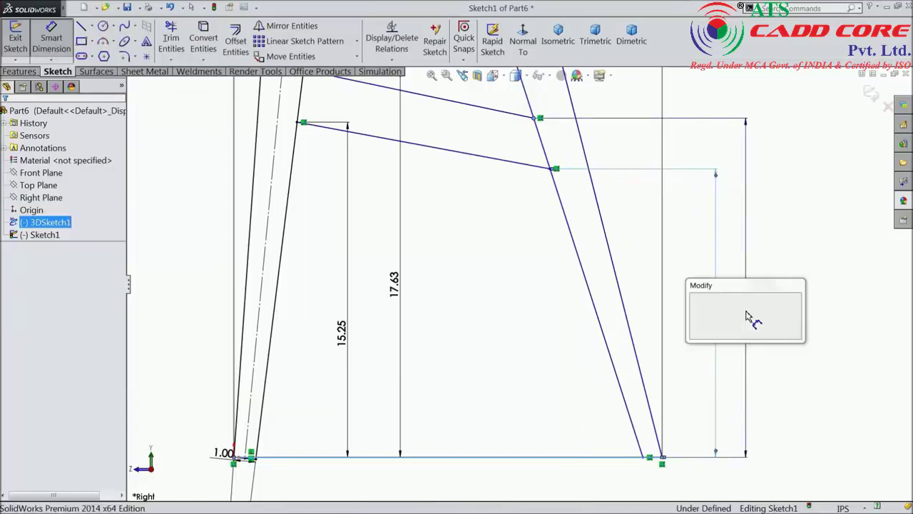
type("16")
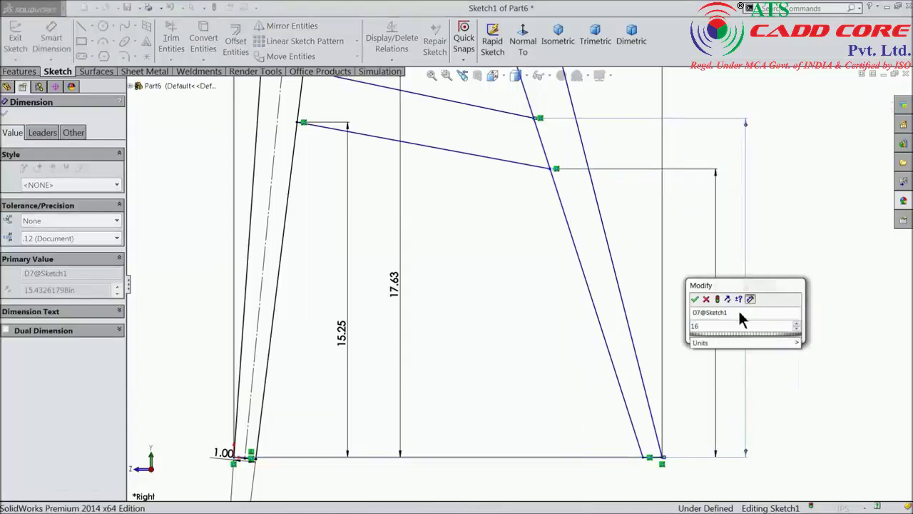
type(".25")
left_click(694, 298)
Set the back leg's slanted line at 75° to the bottom line.
scroll(585, 296, "up", 3)
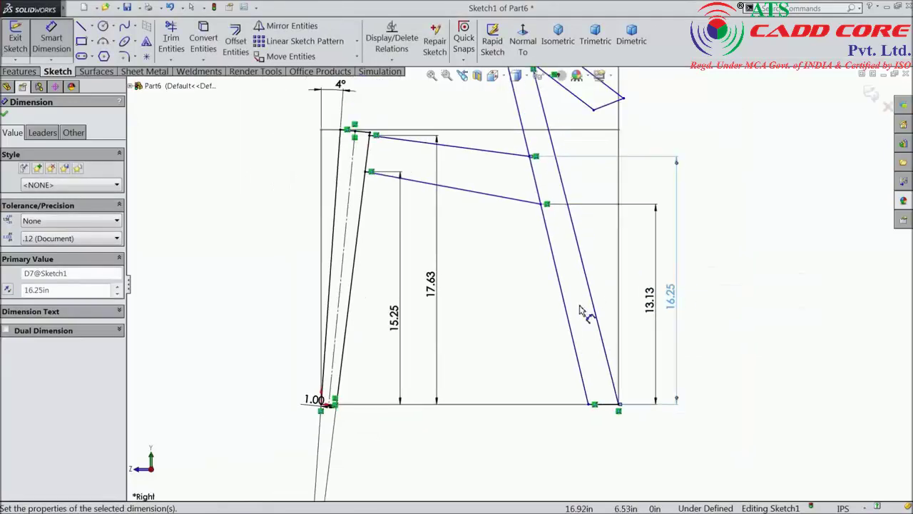
scroll(525, 367, "down", 5)
left_click(590, 383)
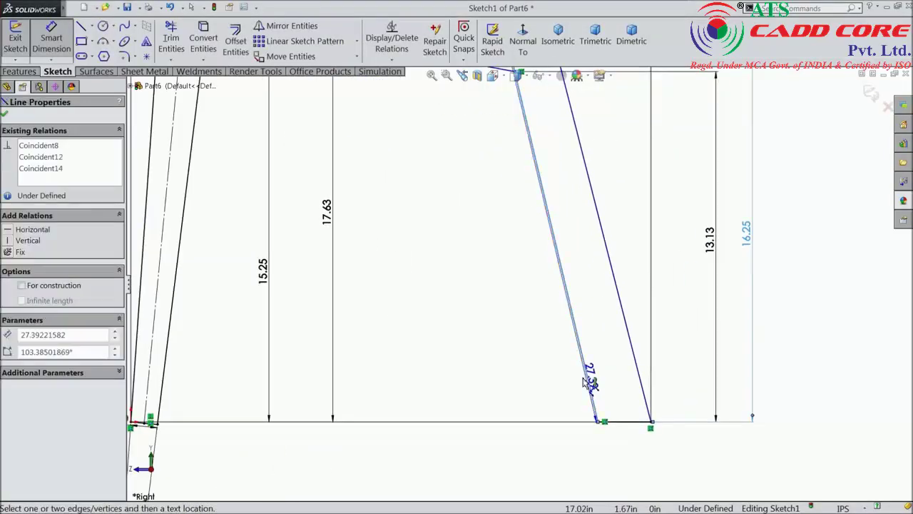
left_click(563, 422)
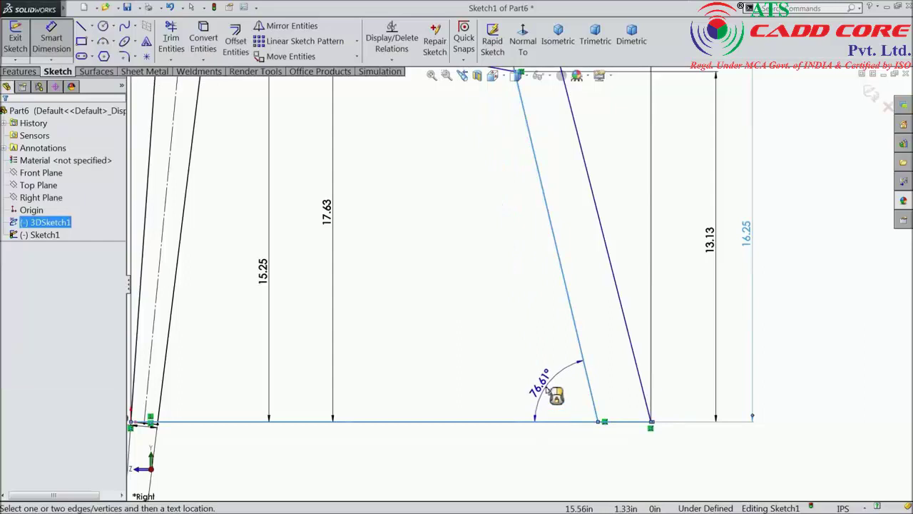
left_click(550, 400)
type("75")
left_click(495, 375)
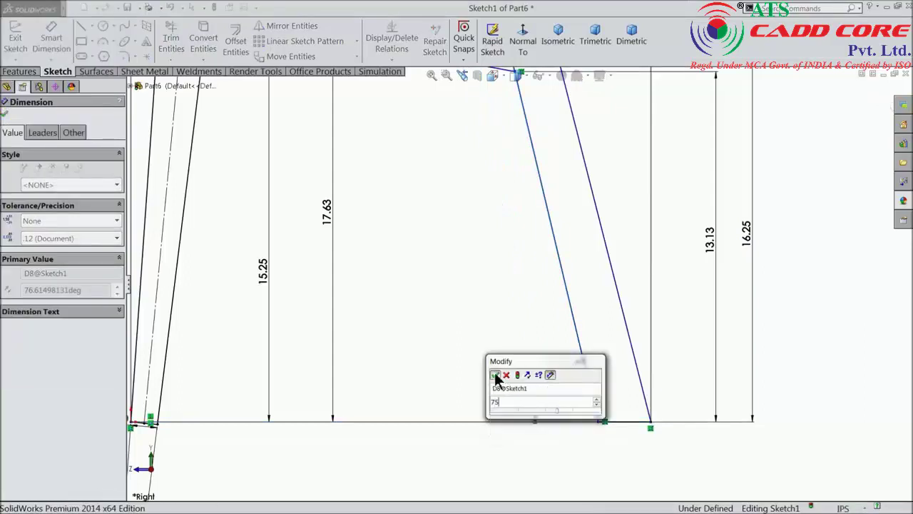
Dimension the foot segment under the back leg to 1.00 in wide.
left_click(635, 422)
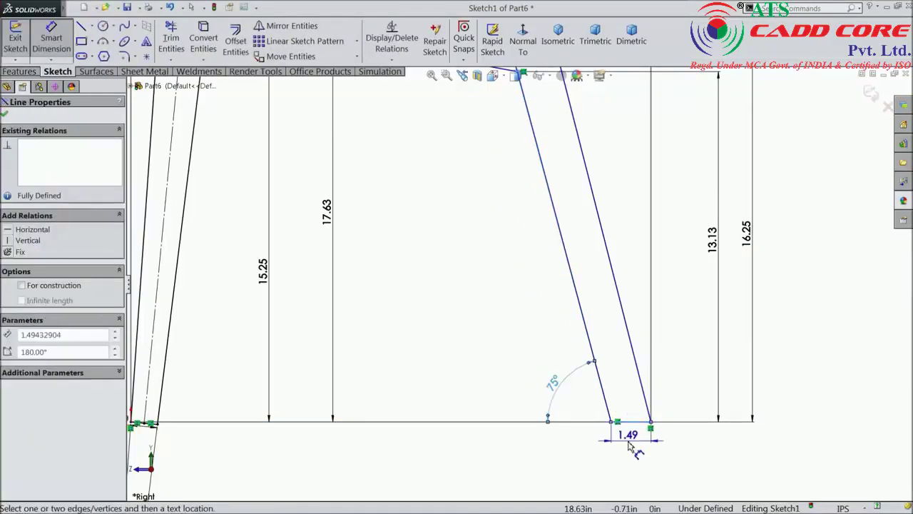
left_click(632, 445)
type("1")
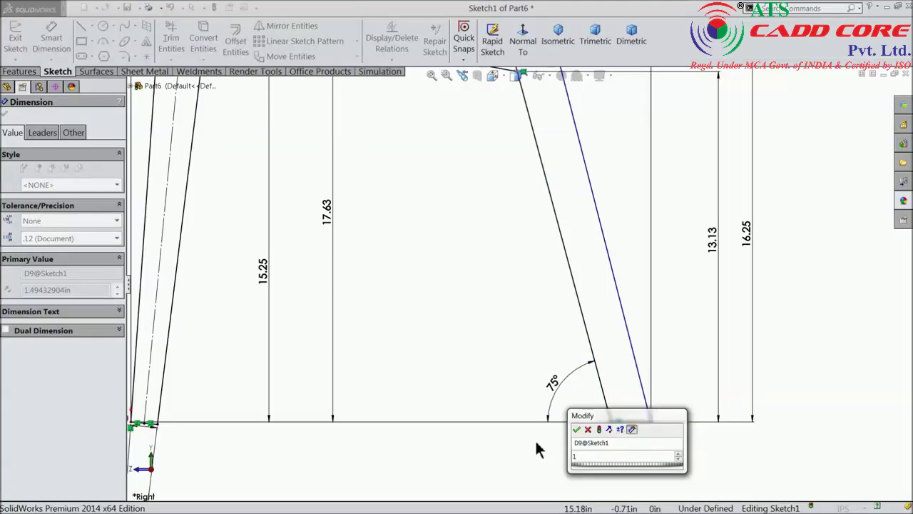
left_click(577, 429)
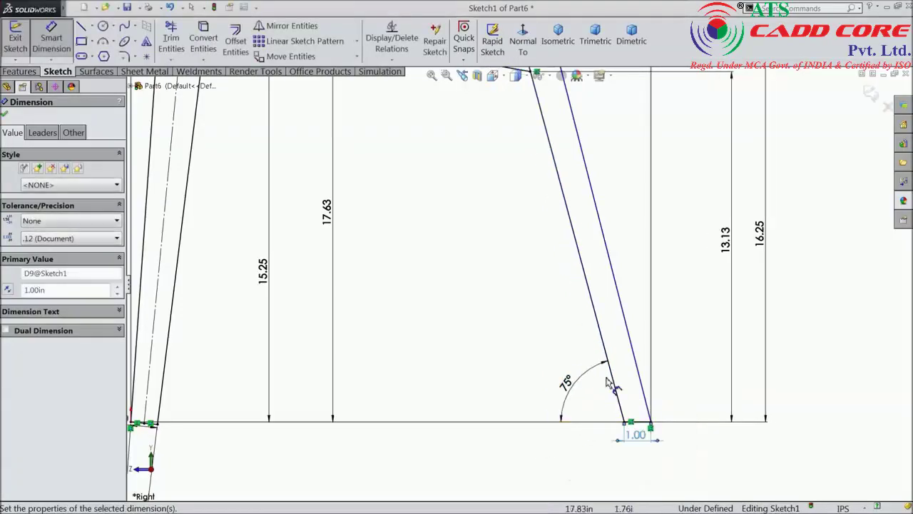
Set the leg's other slanted edge at 77.50° to the bottom line.
left_click(619, 303)
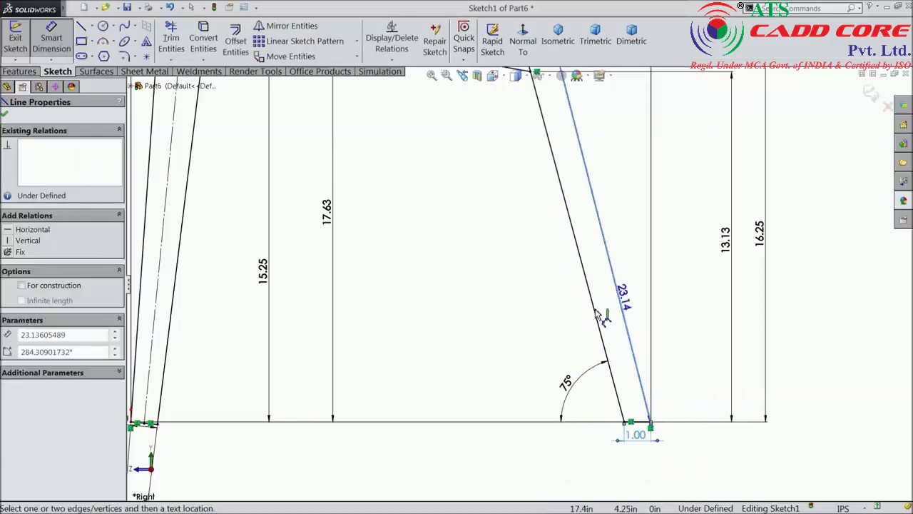
left_click(472, 423)
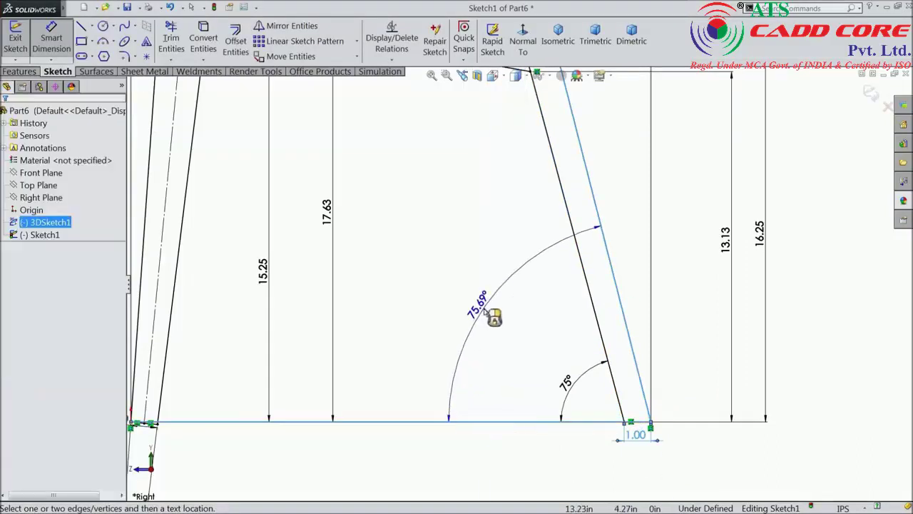
left_click(492, 314)
type("77.5")
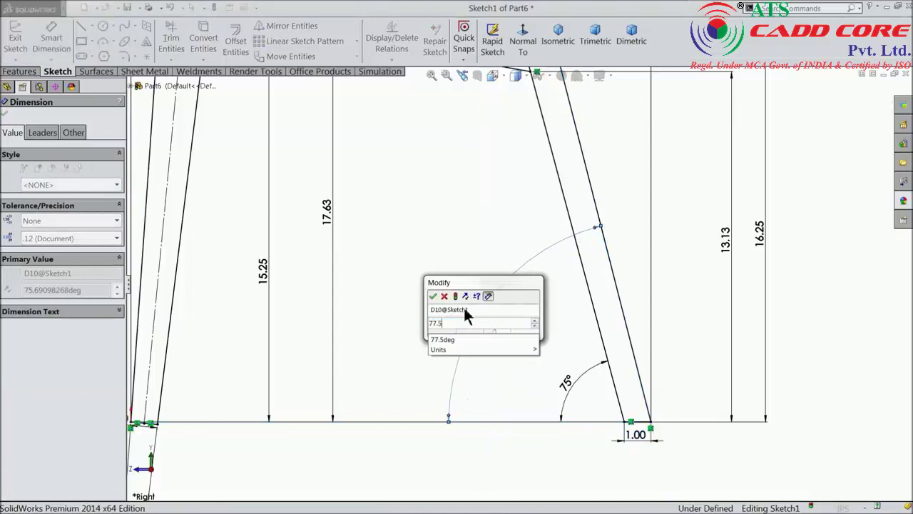
left_click(433, 297)
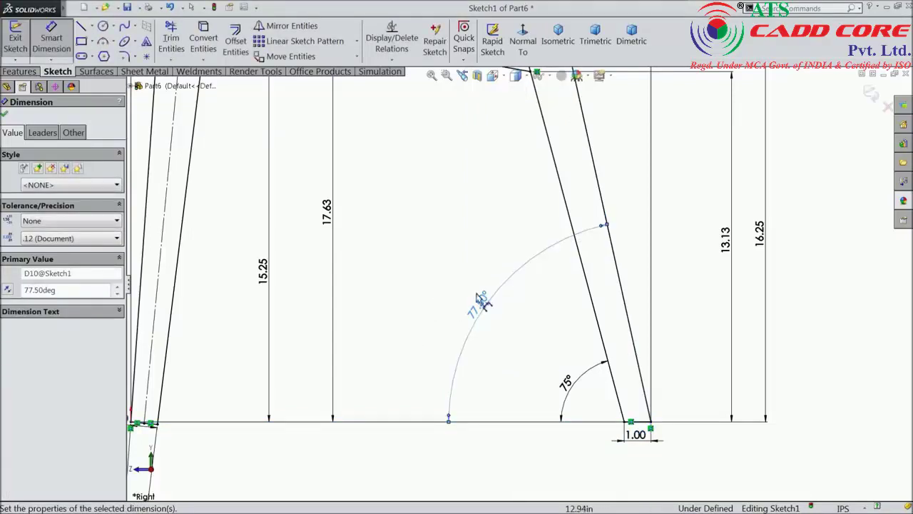
scroll(600, 300, "up", 3)
scroll(578, 292, "up", 1)
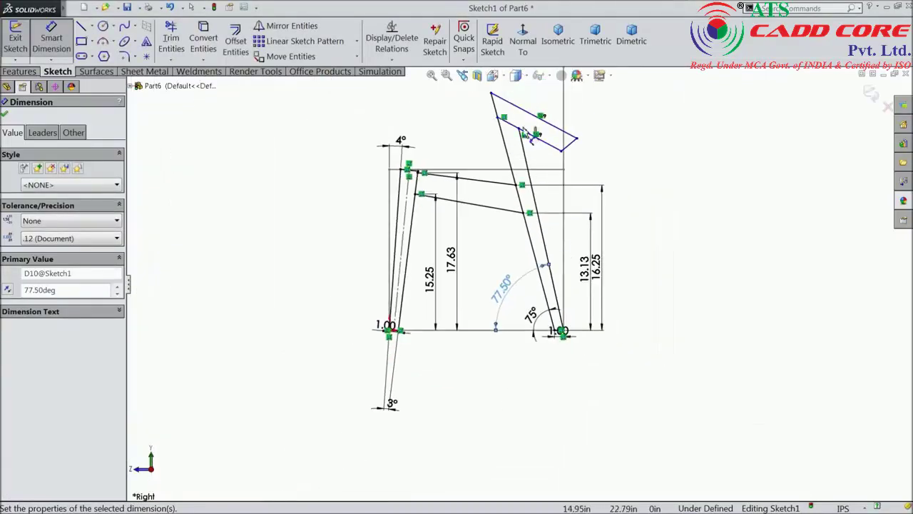
Set the vertical offset between the backrest's left and right corners to 0.625 in.
scroll(558, 182, "down", 3)
scroll(558, 183, "up", 3)
scroll(579, 187, "down", 4)
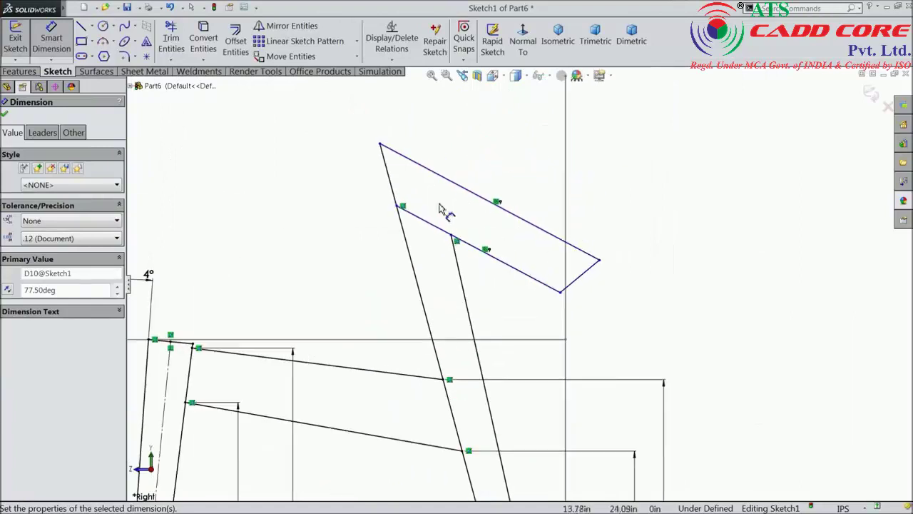
left_click(381, 144)
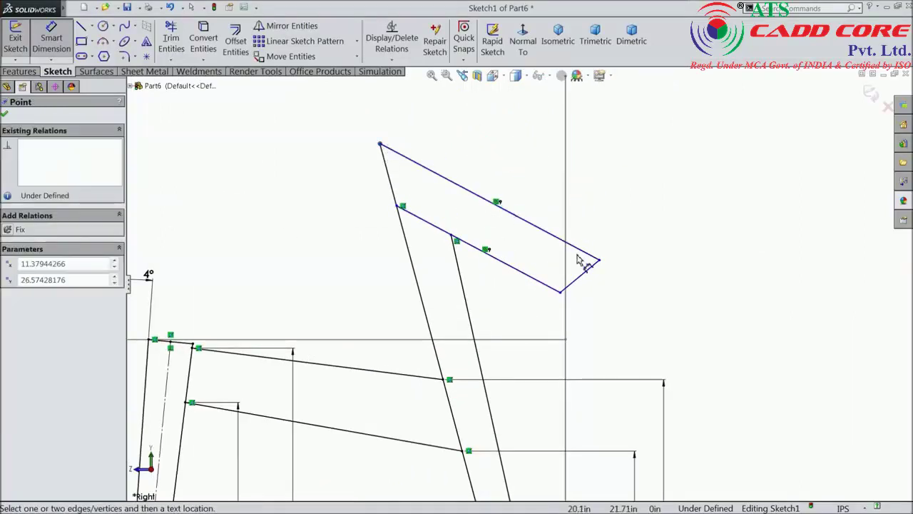
left_click(600, 261)
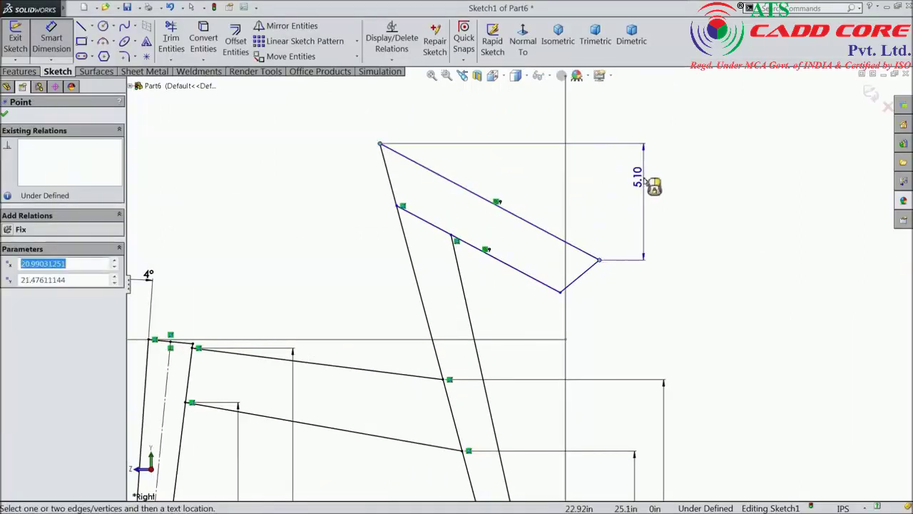
left_click(645, 182)
type("0.")
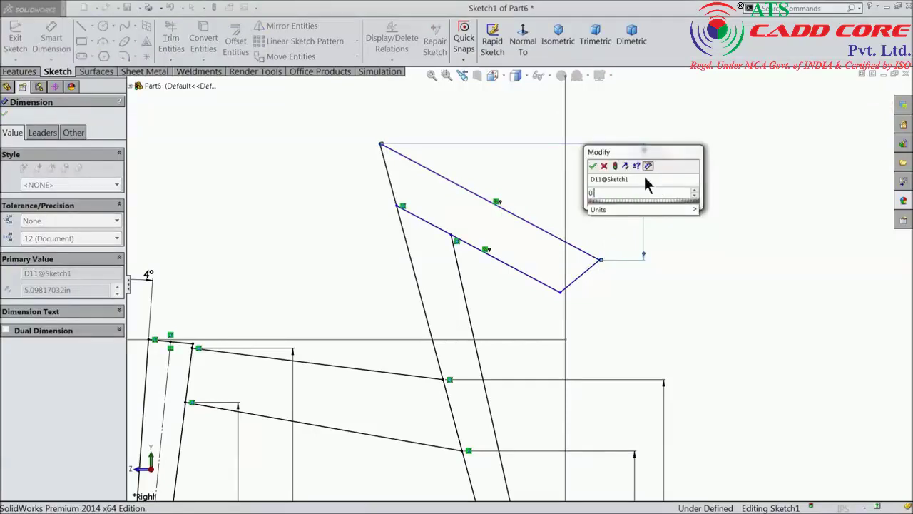
type("625")
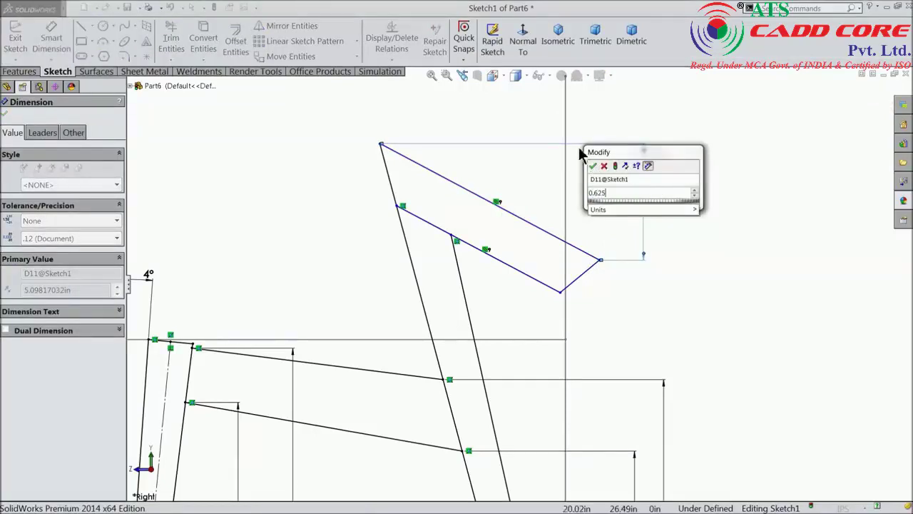
left_click(592, 165)
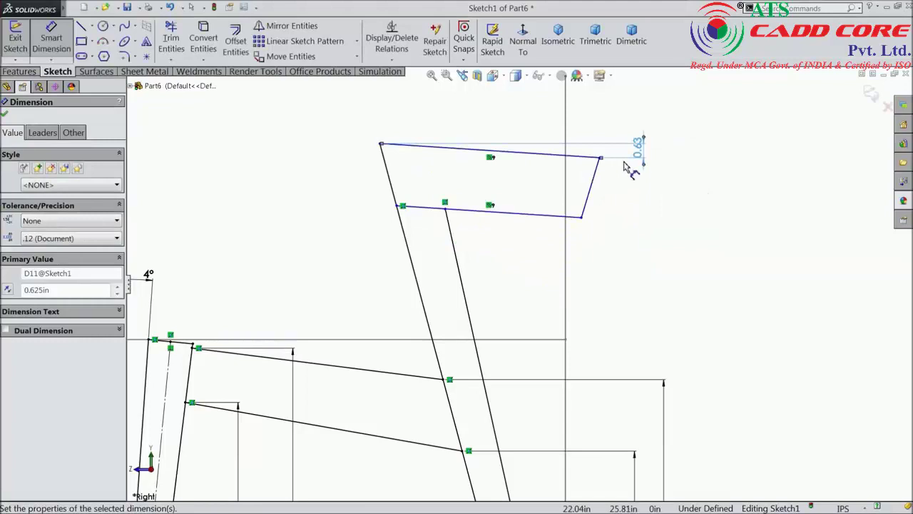
Give the backrest a 9.00 in width and a 2.63 in thickness.
scroll(591, 171, "down", 1)
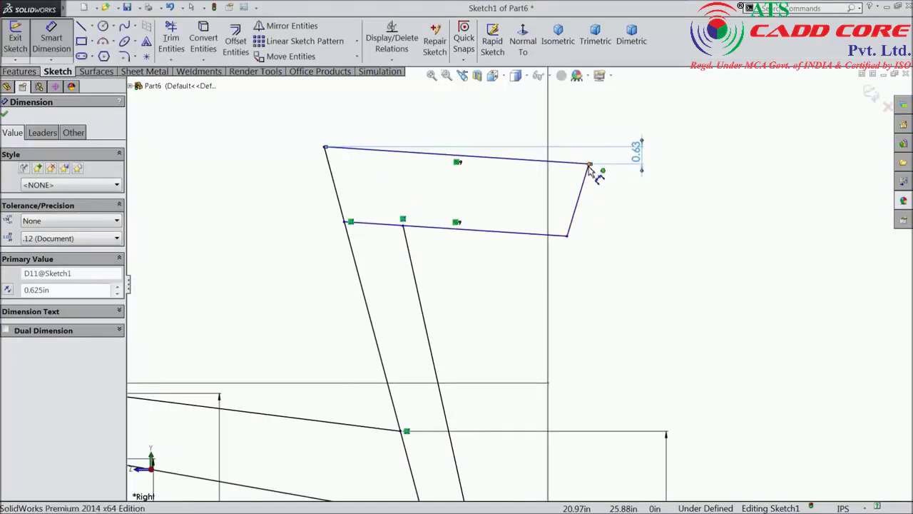
left_click(590, 164)
left_click(325, 148)
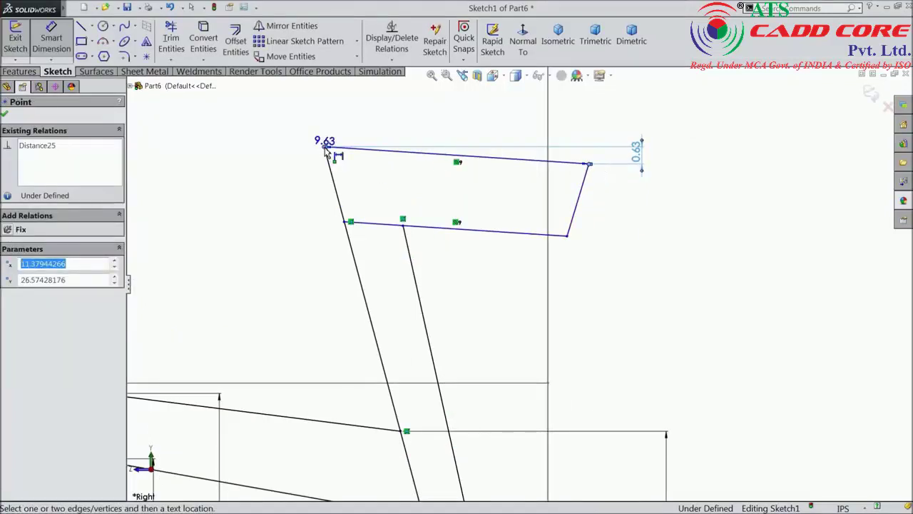
left_click(425, 114)
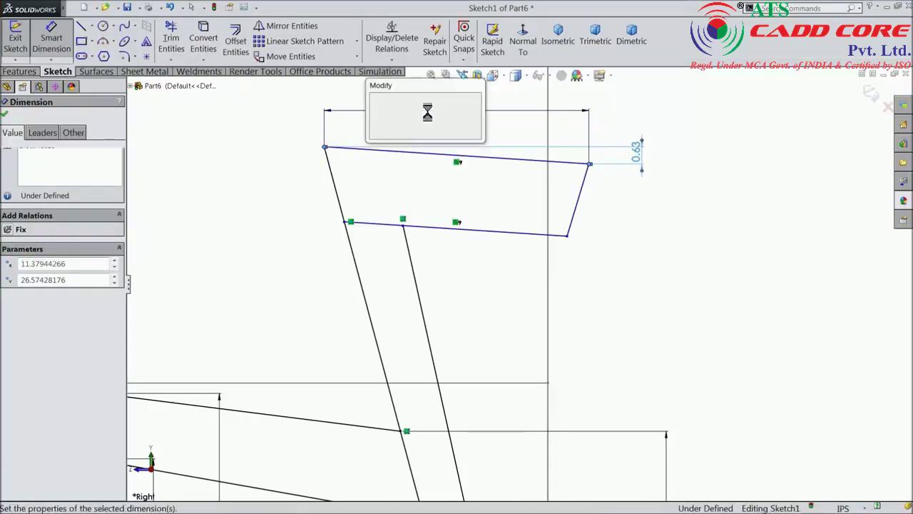
type("9")
left_click(376, 101)
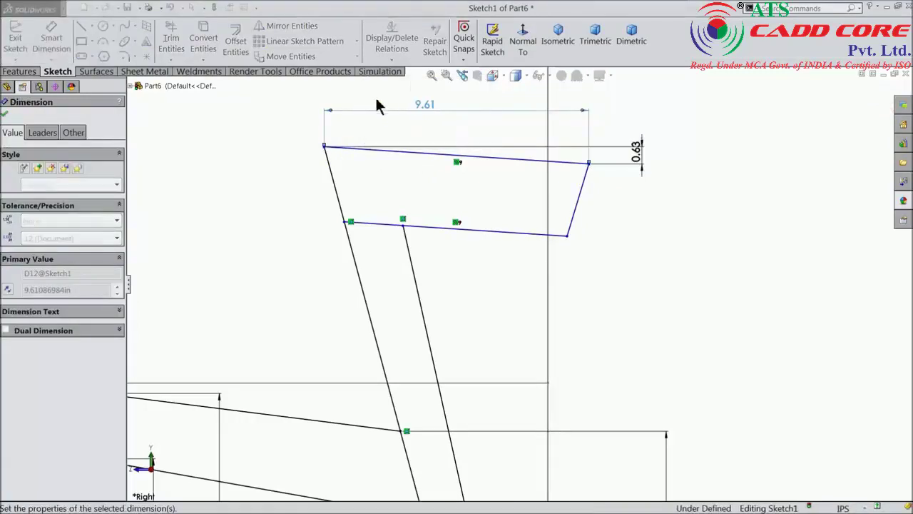
left_click(410, 152)
left_click(419, 227)
left_click(291, 190)
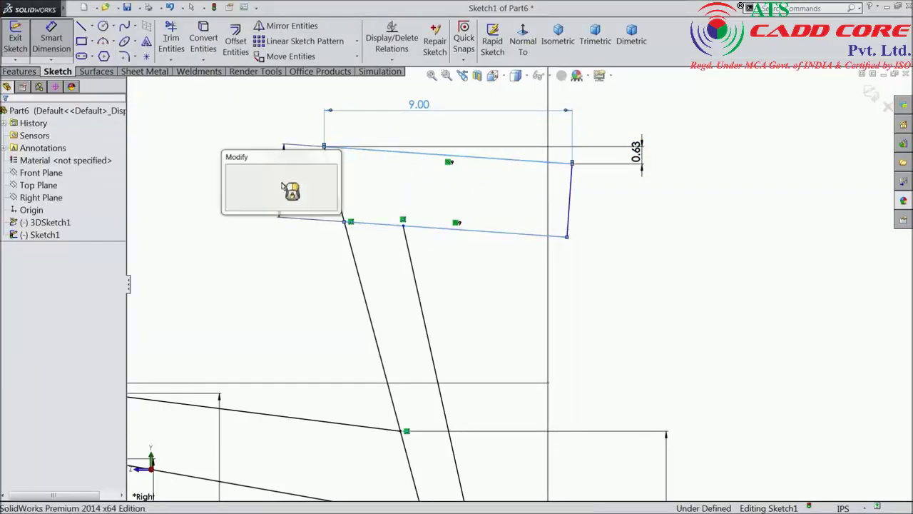
type("2.")
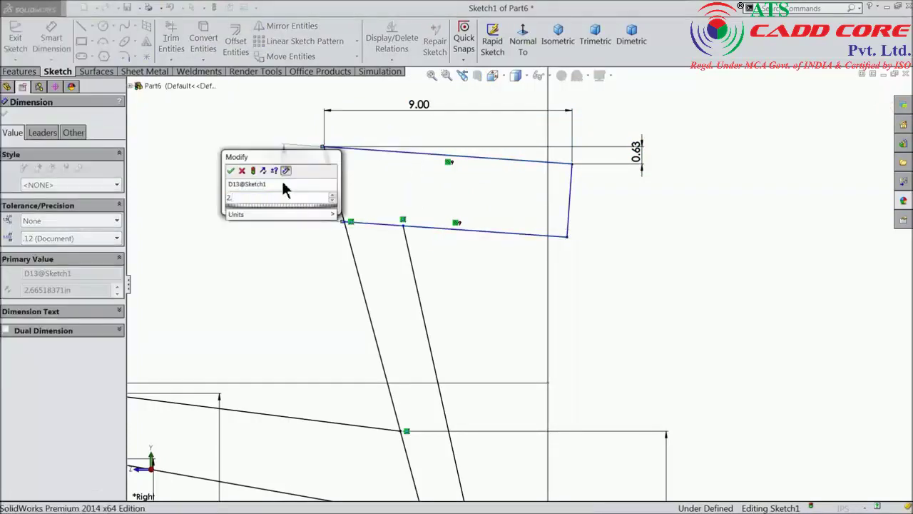
type("0")
left_click(242, 171)
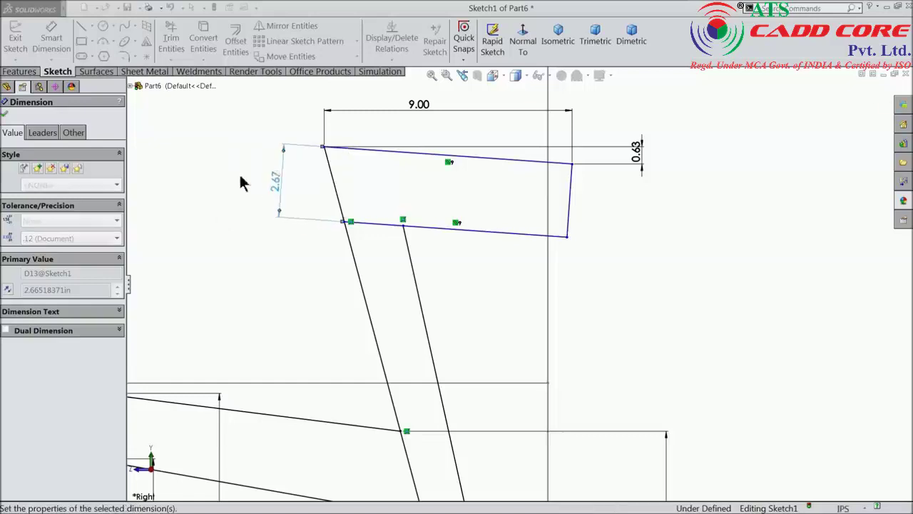
Set the overall height from the floor line to the backrest top to 26.75 in.
scroll(603, 211, "up", 2)
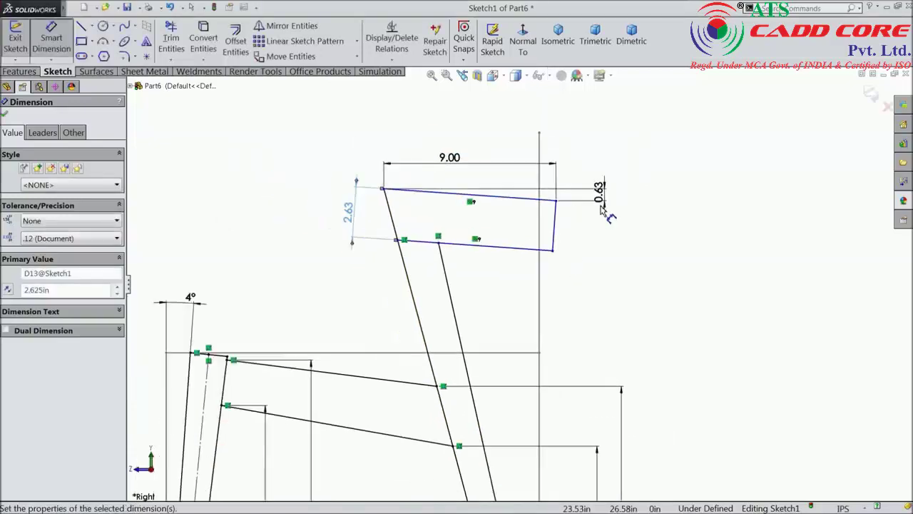
scroll(603, 211, "up", 2)
scroll(578, 292, "up", 1)
scroll(542, 392, "up", 1)
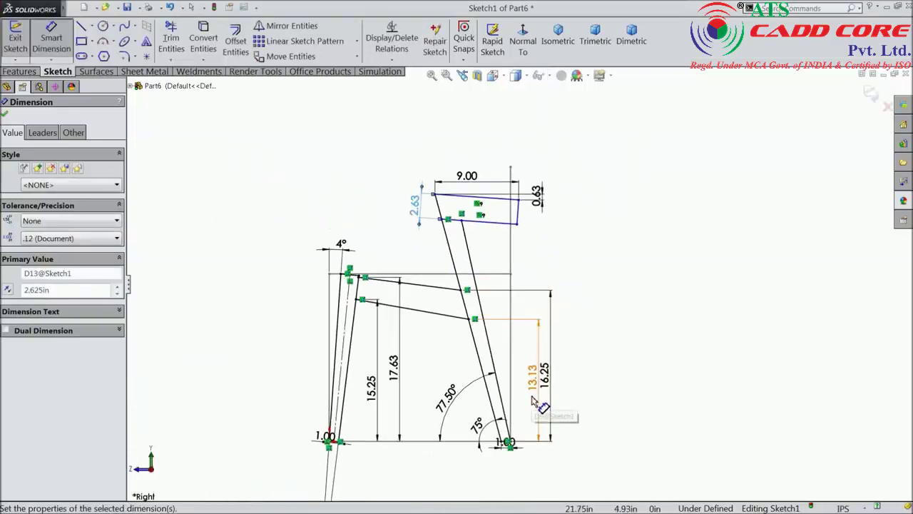
scroll(532, 401, "down", 1)
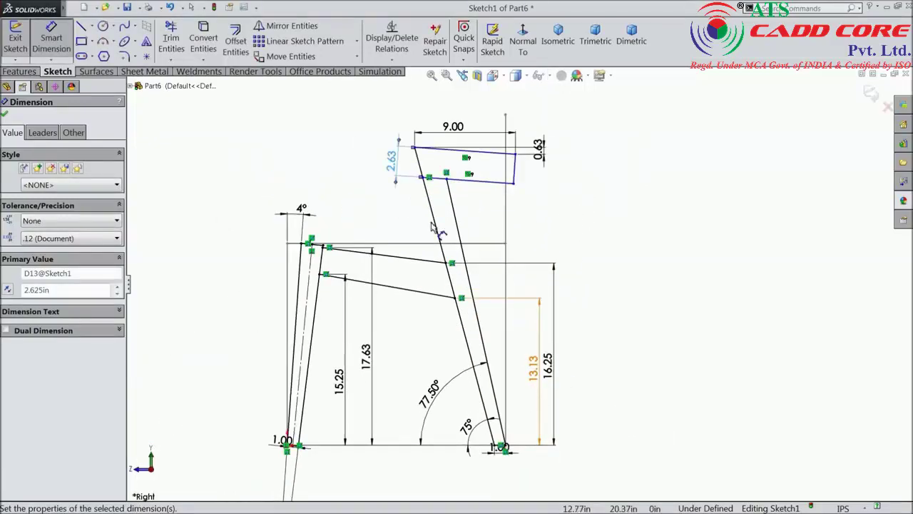
left_click(415, 148)
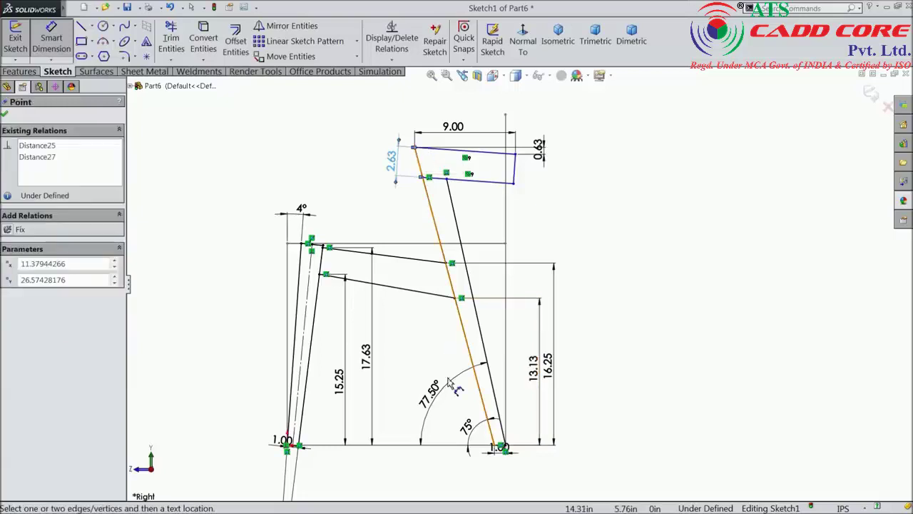
left_click(453, 448)
left_click(635, 325)
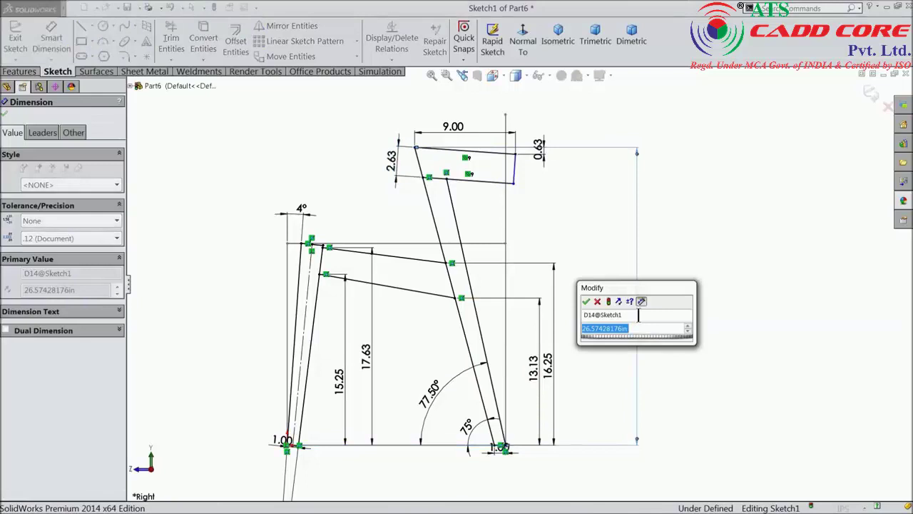
type("26.75")
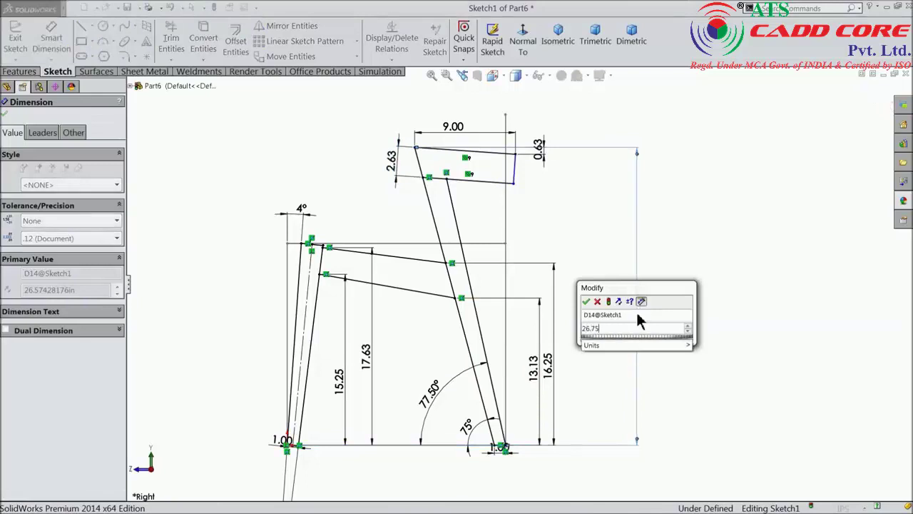
left_click(585, 302)
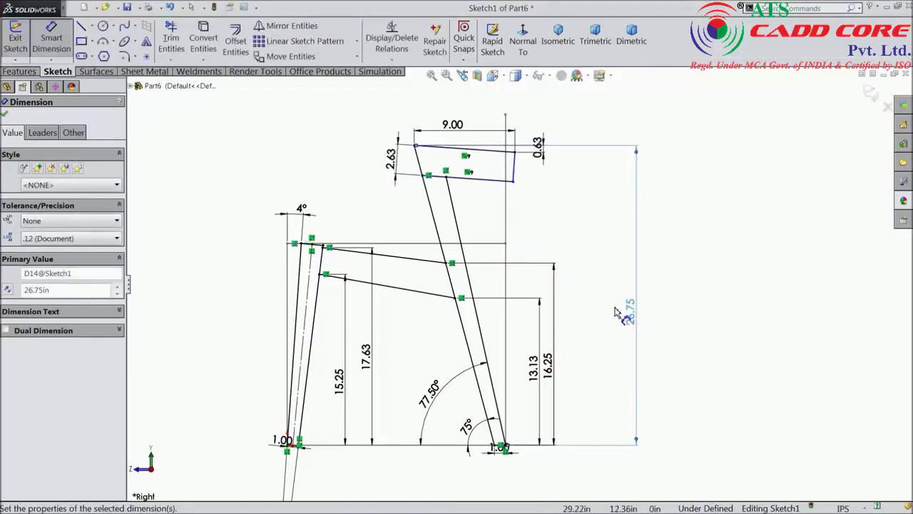
Set the backrest's front-corner angle to 68° so the sketch is fully defined.
scroll(542, 227, "up", 1)
scroll(525, 194, "up", 3)
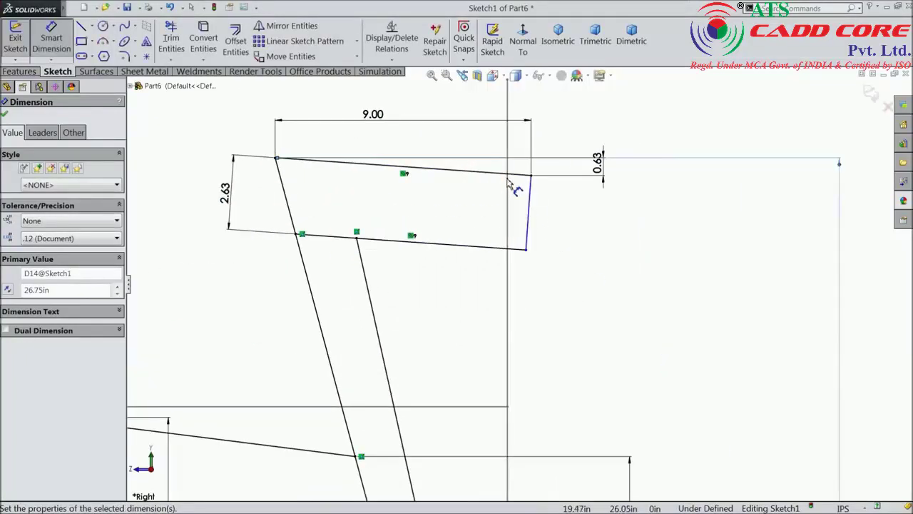
left_click(526, 175)
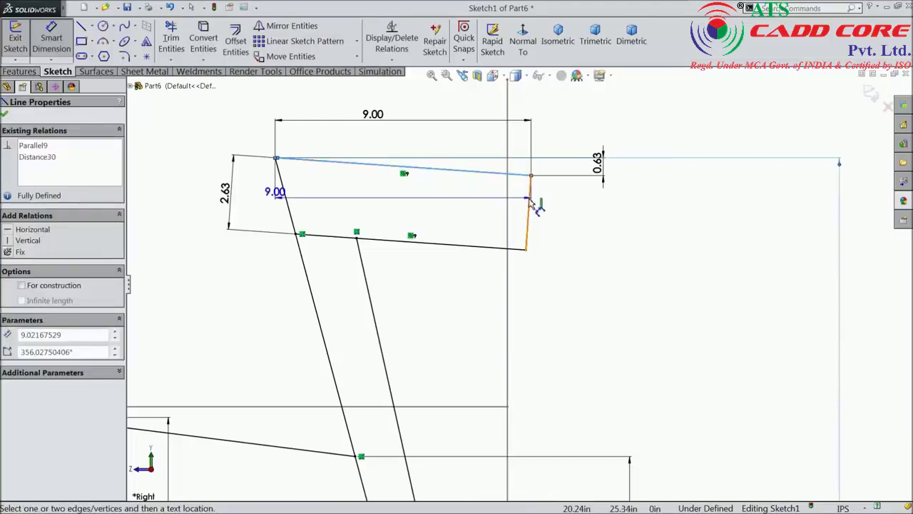
left_click(529, 201)
left_click(479, 202)
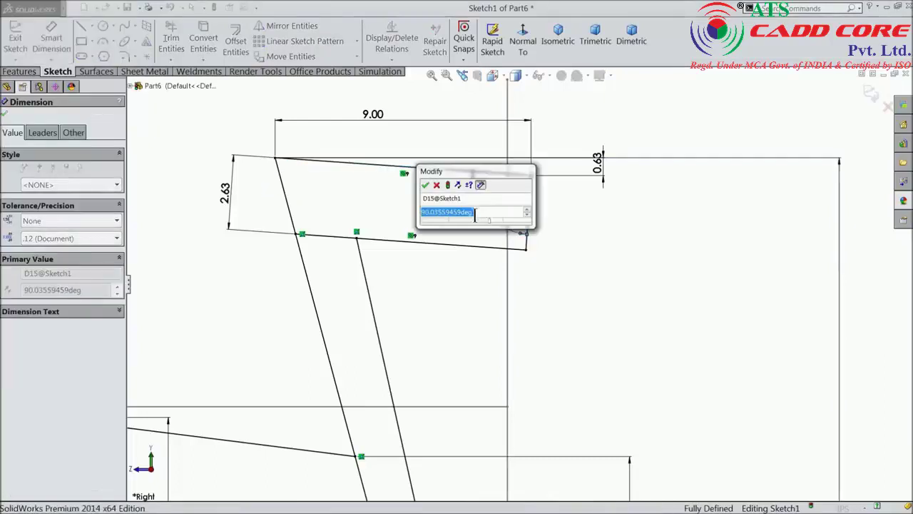
type("68")
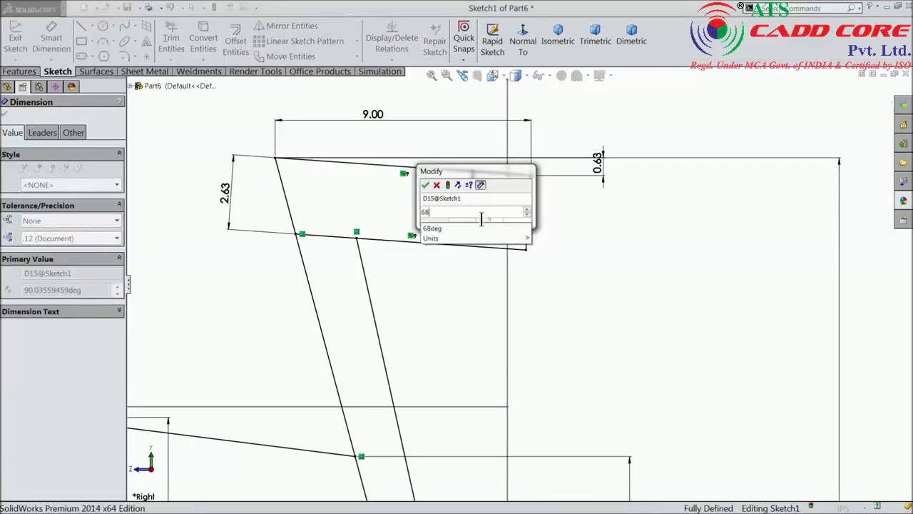
left_click(424, 185)
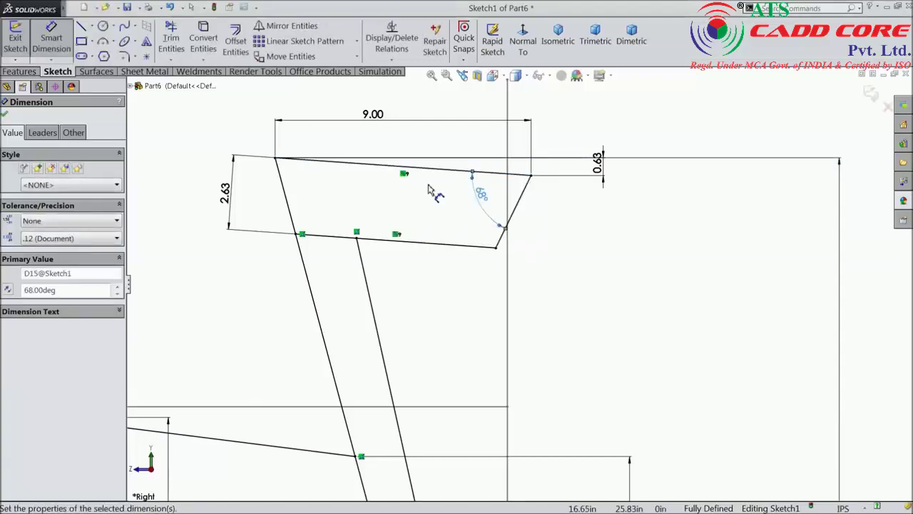
left_click(5, 114)
Close Sketch1, orbit to a 3-D view of the chair frame, and select Right Plane.
scroll(564, 139, "up", 3)
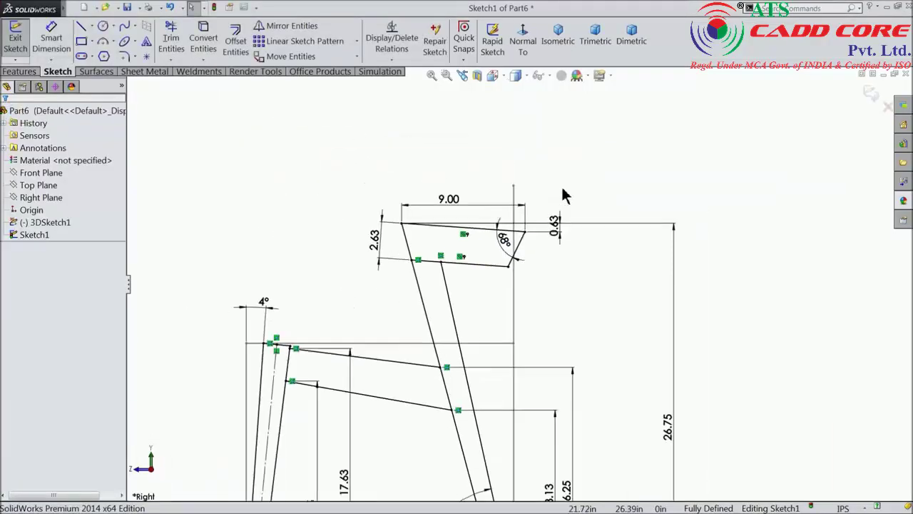
scroll(540, 253, "up", 2)
scroll(501, 376, "down", 2)
scroll(534, 263, "down", 2)
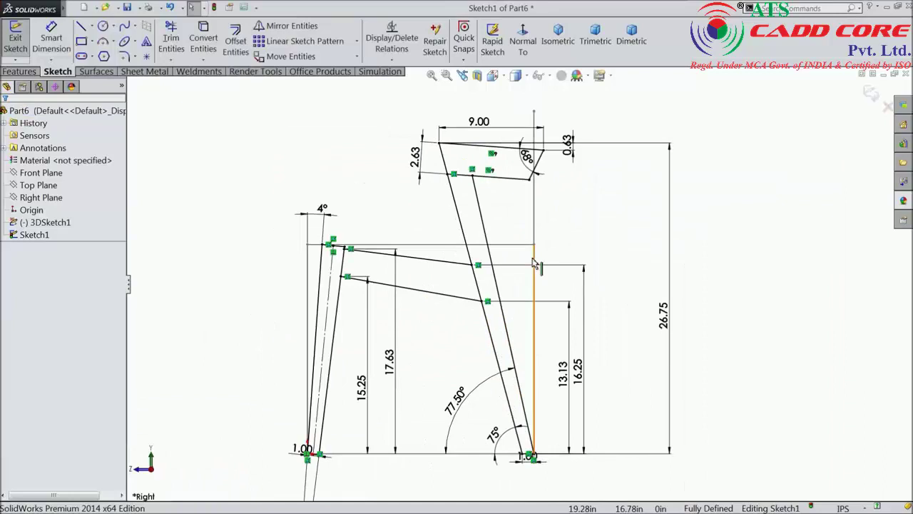
scroll(534, 263, "down", 2)
scroll(520, 271, "up", 2)
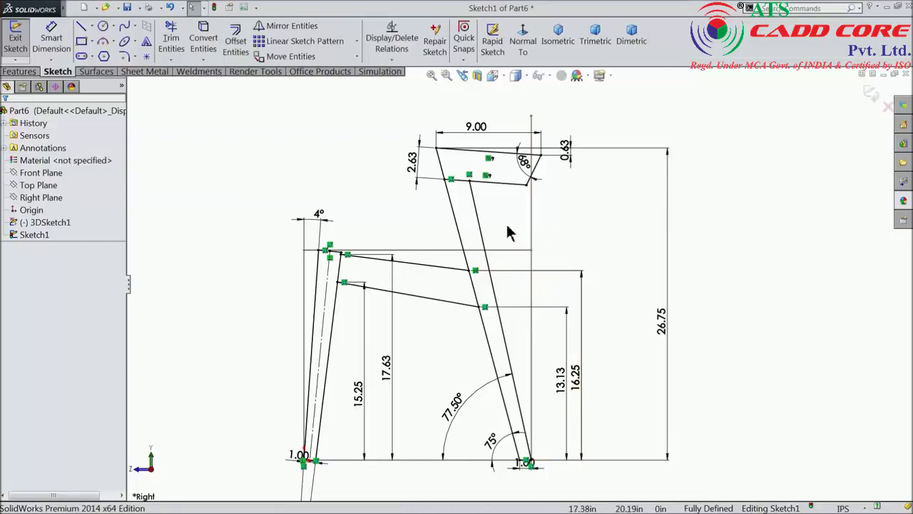
left_click(868, 93)
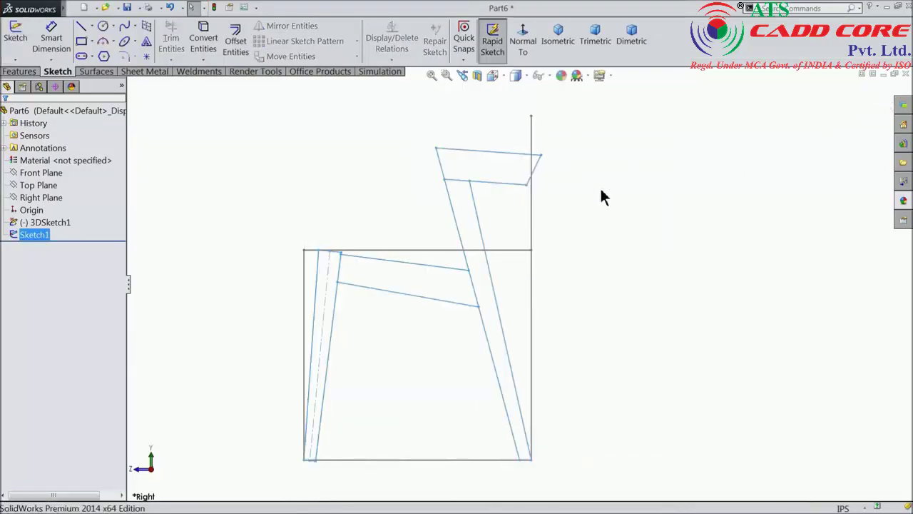
mouse_move(600, 190)
middle_mouse_down()
mouse_move(662, 224)
mouse_move(644, 214)
mouse_move(644, 236)
mouse_move(650, 229)
middle_mouse_up()
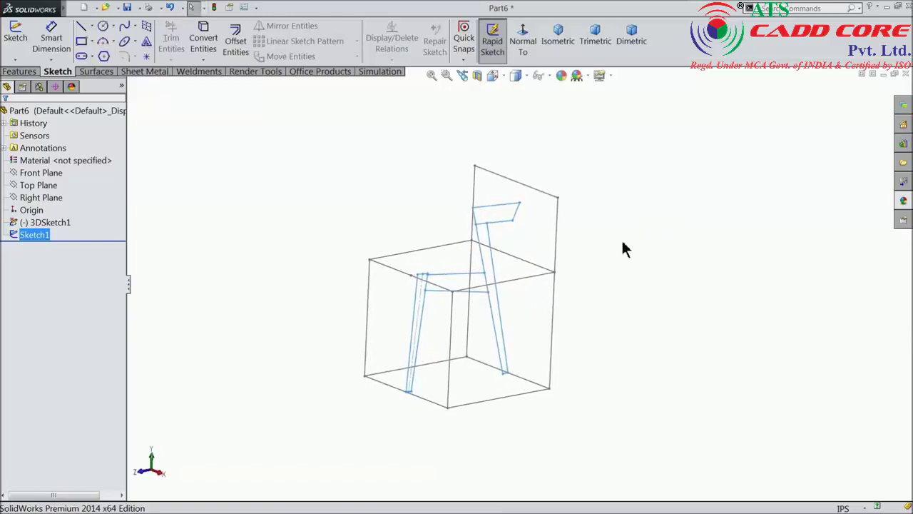
scroll(596, 308, "down", 2)
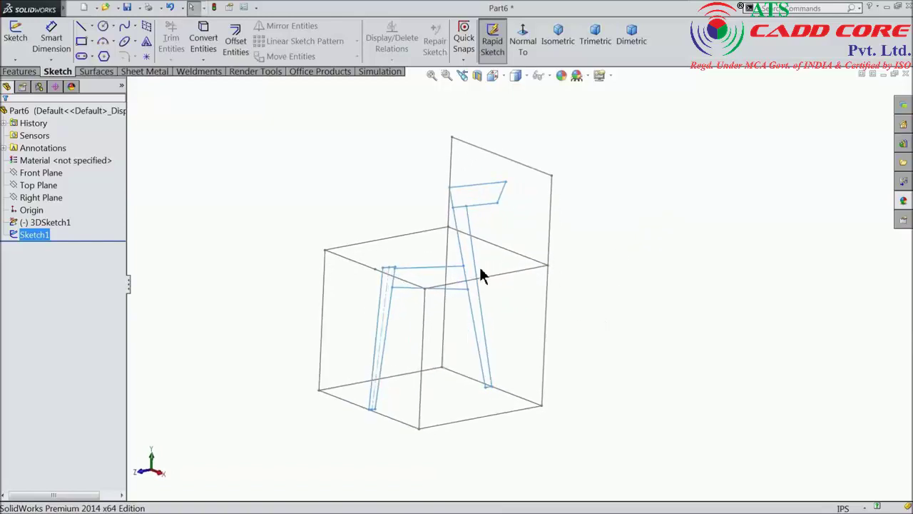
left_click(173, 187)
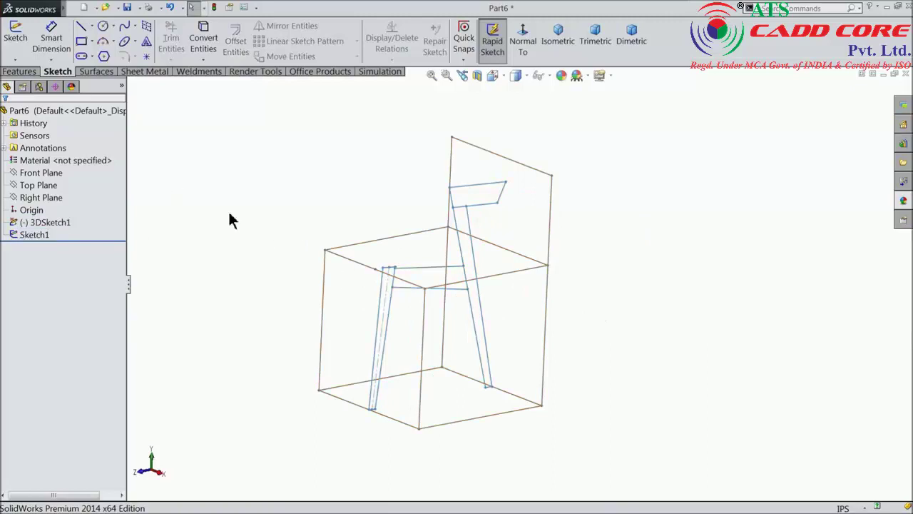
left_click(25, 199)
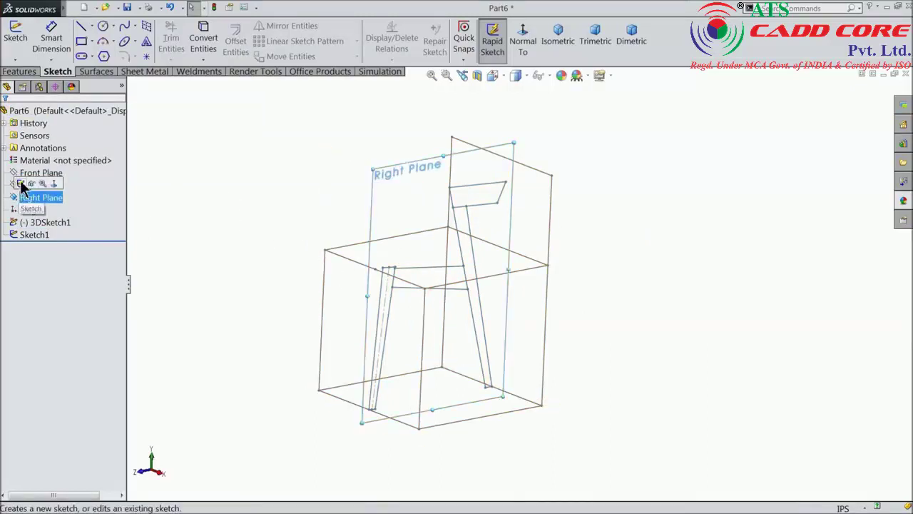
Start a new sketch on the Right Plane, viewed normal to it.
left_click(22, 187)
left_click(524, 43)
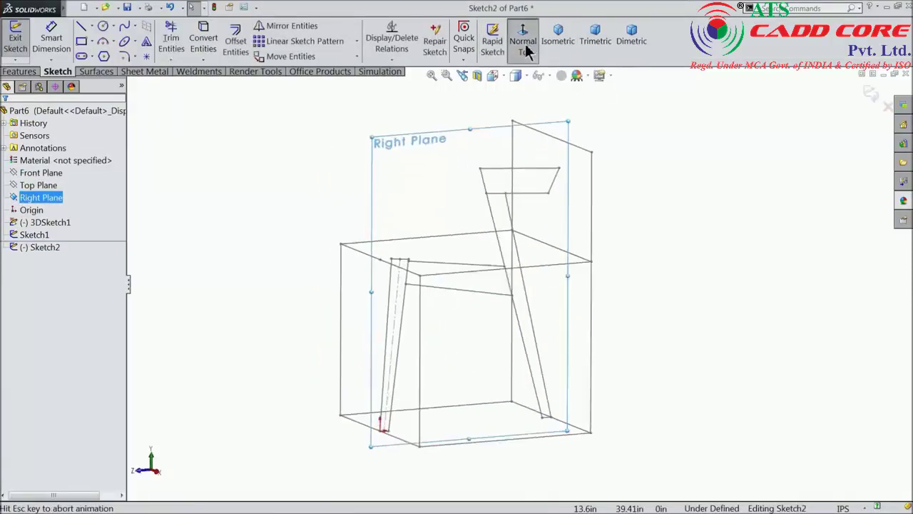
left_click(81, 26)
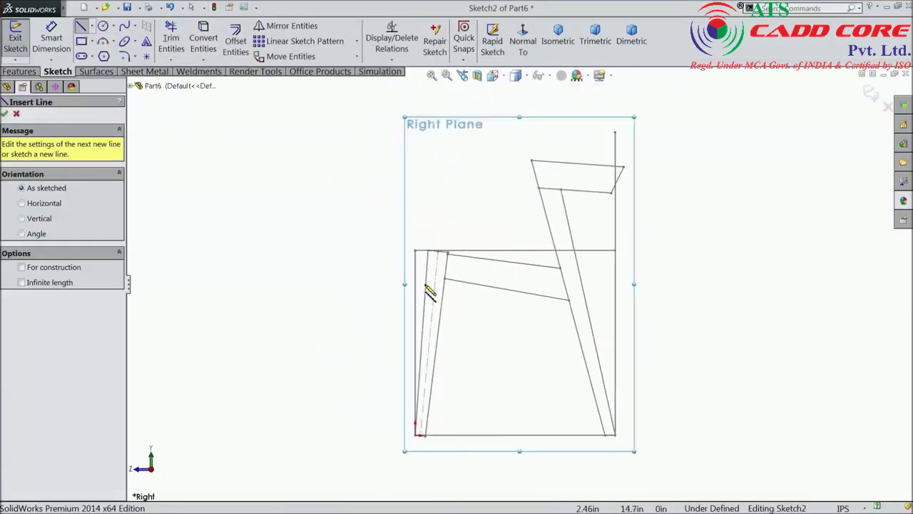
scroll(457, 367, "down", 3)
scroll(433, 356, "down", 2)
scroll(410, 385, "down", 3)
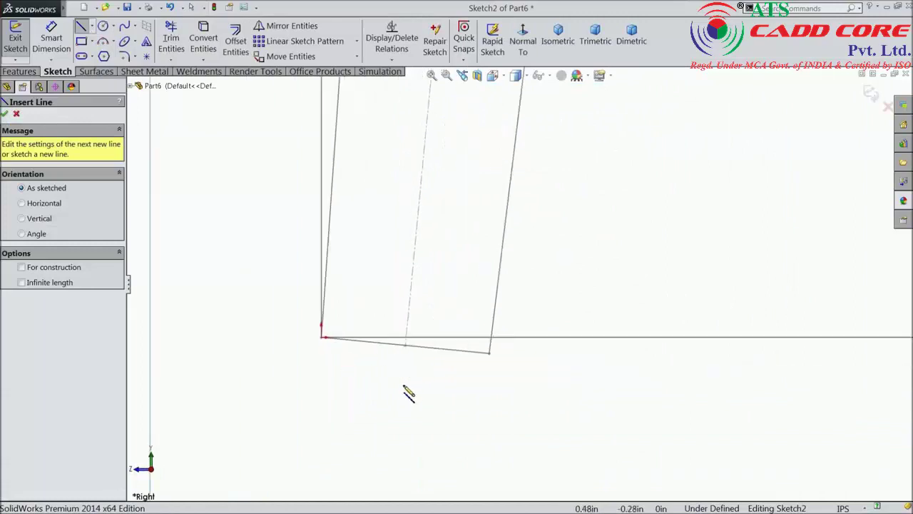
Draw the leg's bottom edge, slanted outer edge and top edge back to the centreline.
left_click(411, 332)
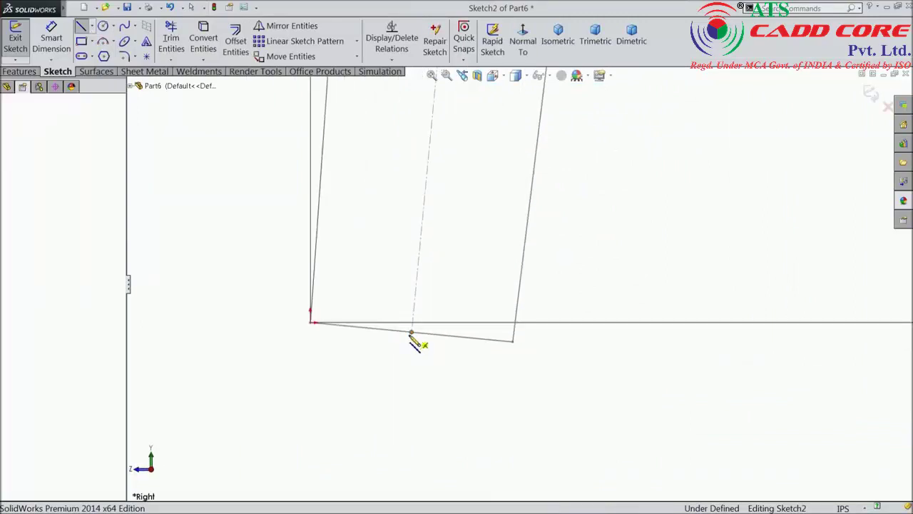
left_click(311, 322)
scroll(400, 279, "up", 2)
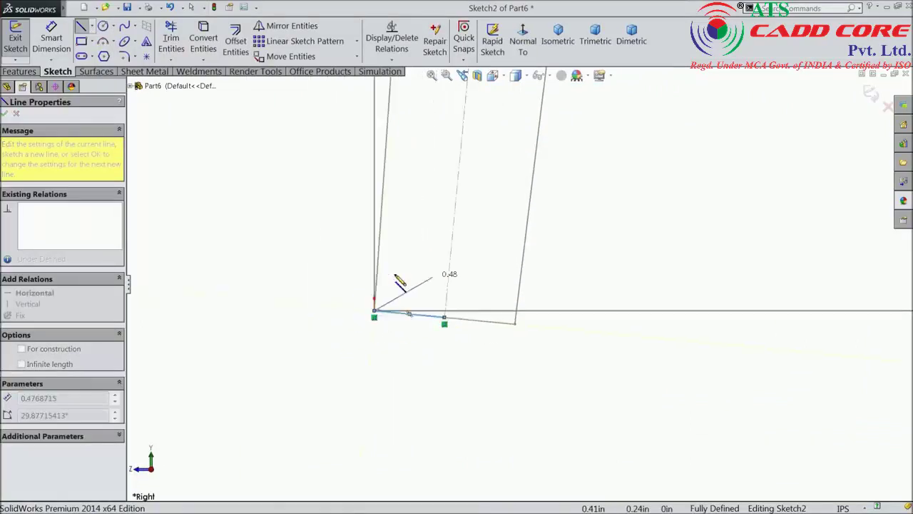
scroll(436, 265, "up", 2)
scroll(443, 261, "up", 2)
scroll(486, 236, "up", 2)
scroll(550, 147, "down", 3)
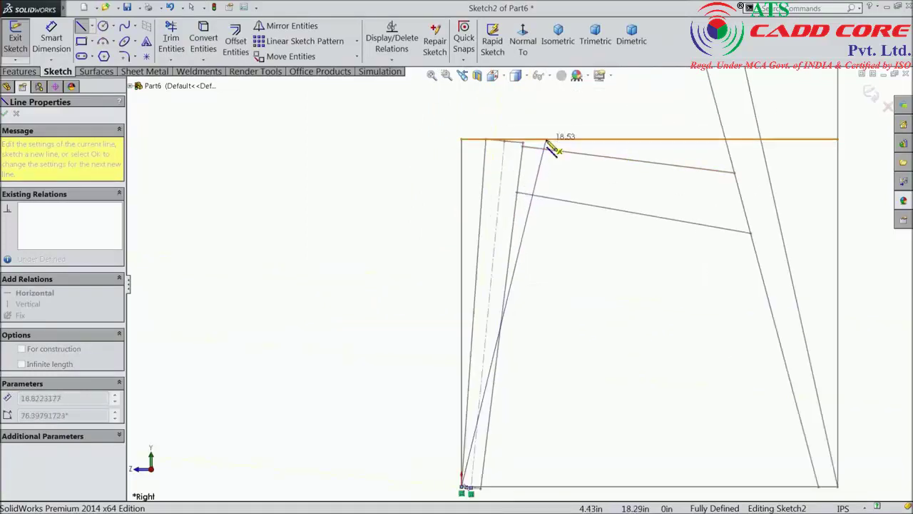
scroll(438, 204, "down", 2)
scroll(463, 187, "down", 1)
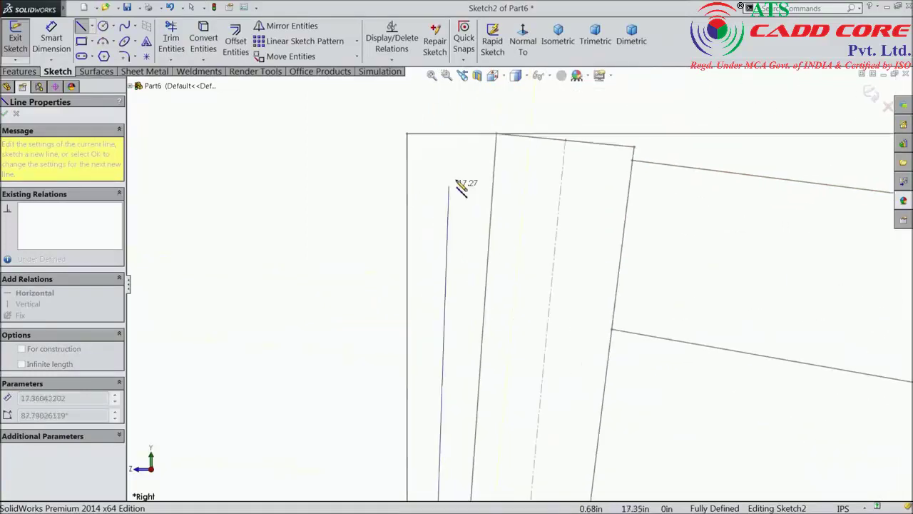
left_click(497, 135)
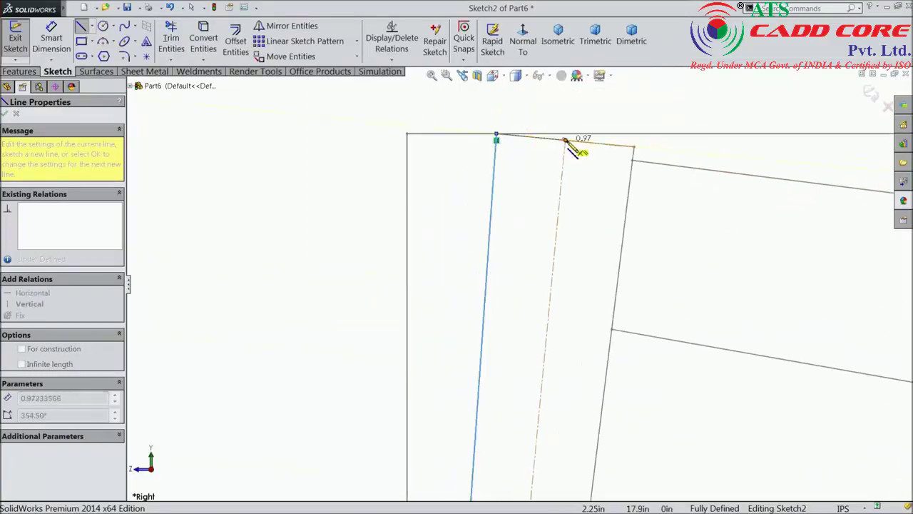
left_click(567, 144)
Close the leg outline down the centreline and end the Line tool.
scroll(575, 279, "up", 2)
scroll(549, 324, "up", 1)
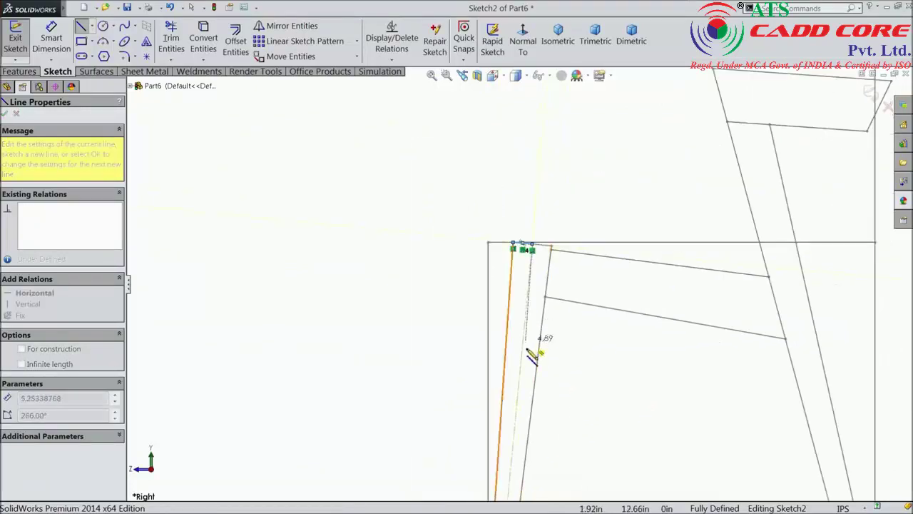
scroll(534, 364, "up", 2)
scroll(530, 403, "down", 2)
scroll(520, 430, "up", 2)
scroll(519, 431, "down", 3)
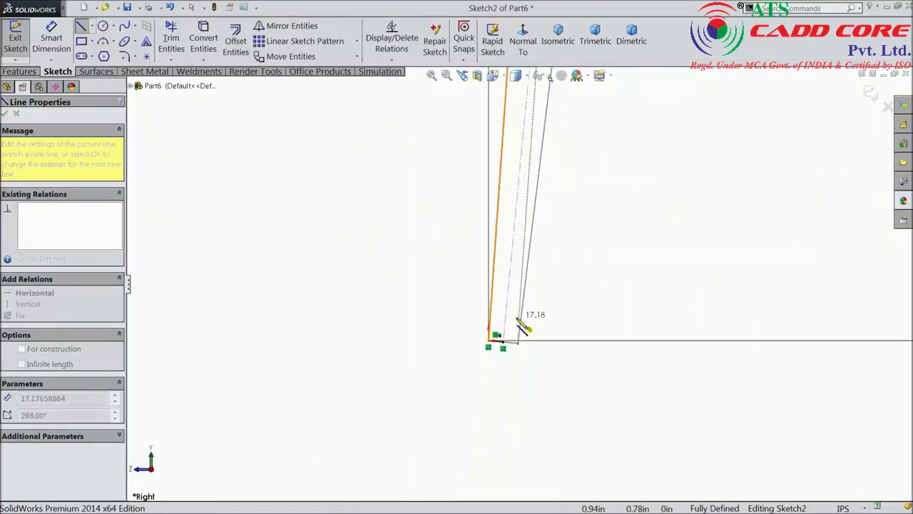
scroll(500, 371, "down", 1)
left_click(490, 365)
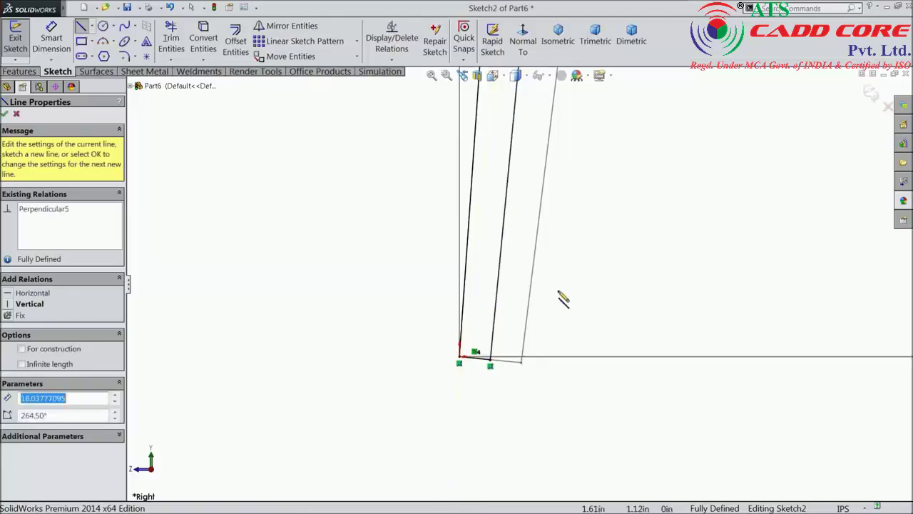
right_click(566, 289)
left_click(578, 171)
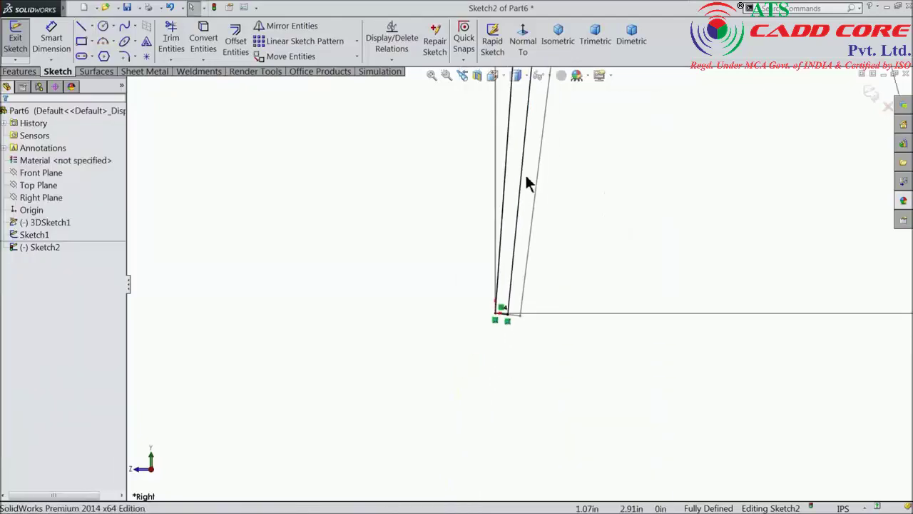
scroll(528, 178, "up", 2)
scroll(560, 171, "up", 1)
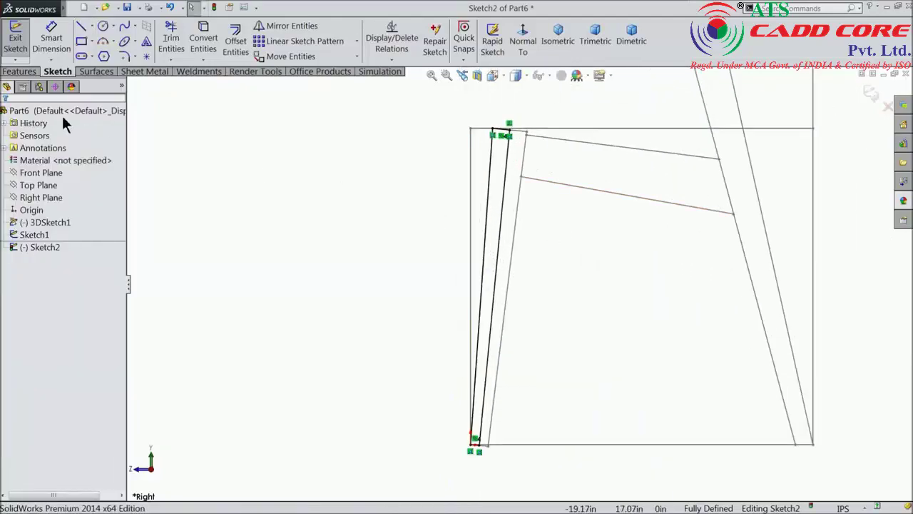
Revolve Sketch2 a blind 360° about its centre edge into Revolve1, then zoom out.
left_click(20, 72)
left_click(62, 43)
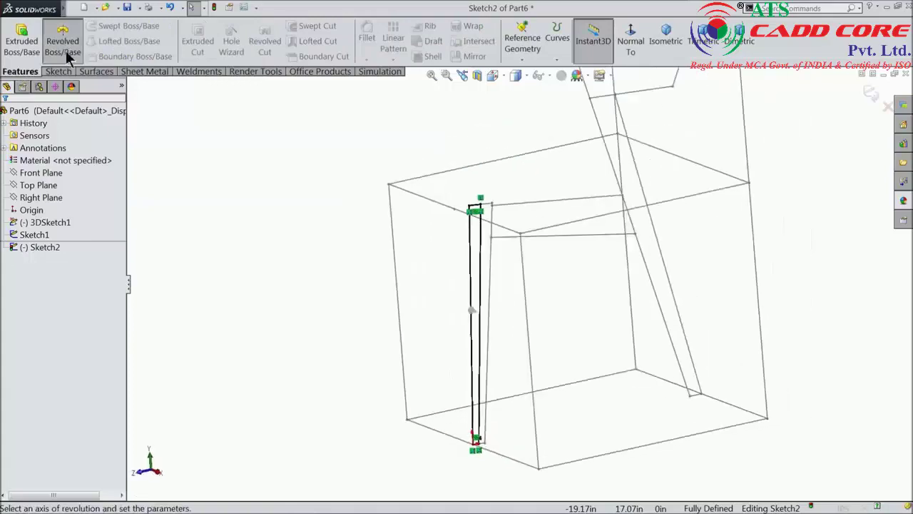
scroll(464, 336, "down", 2)
scroll(478, 321, "down", 2)
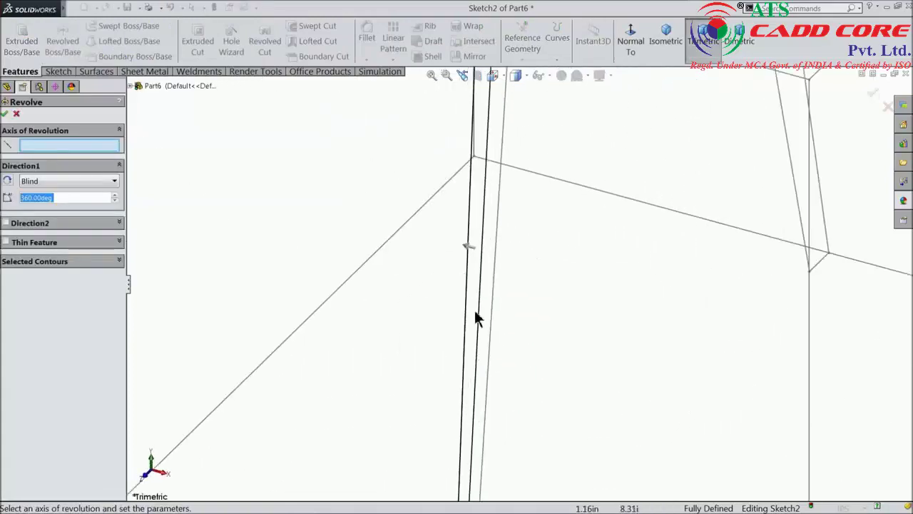
left_click(486, 248)
scroll(485, 251, "up", 3)
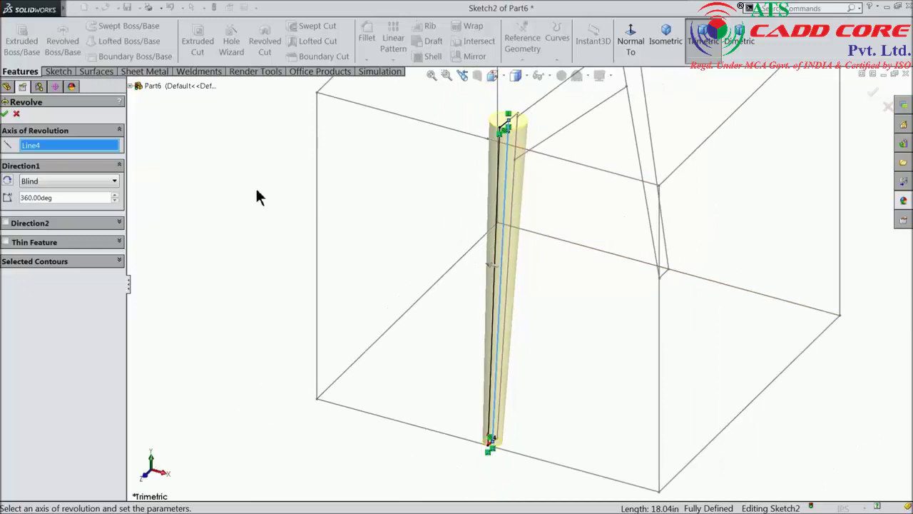
left_click(5, 115)
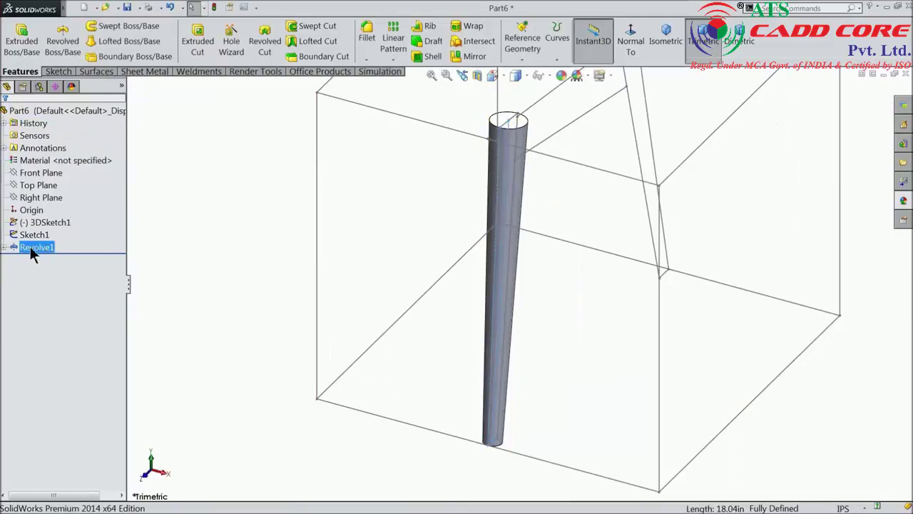
key("z")
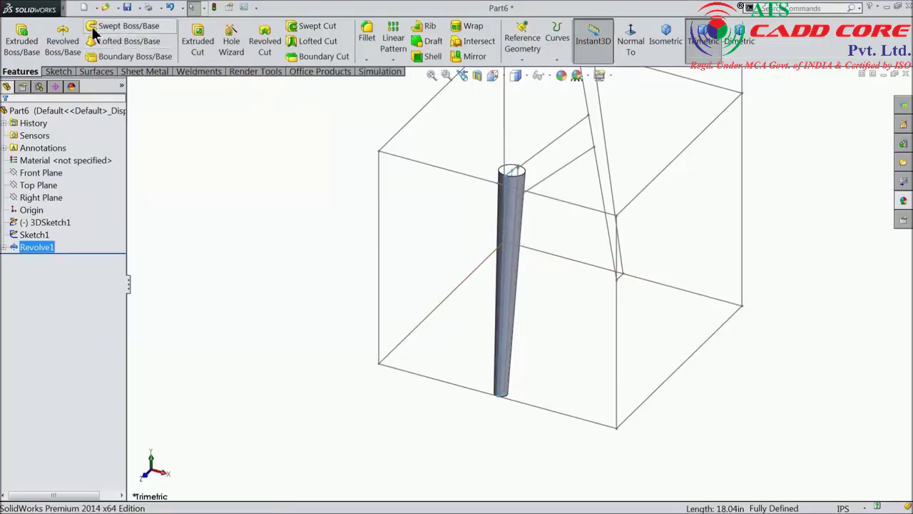
mouse_move(30, 9)
left_click(217, 8)
mouse_move(118, 8)
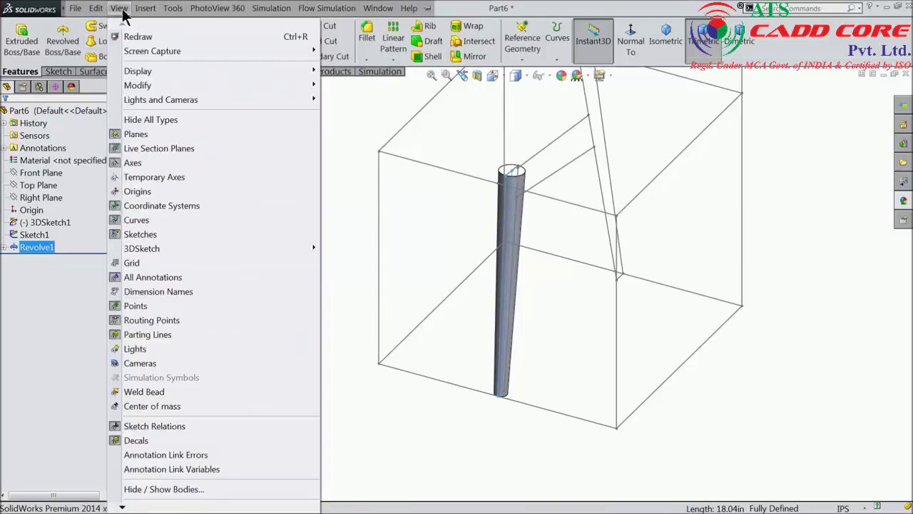
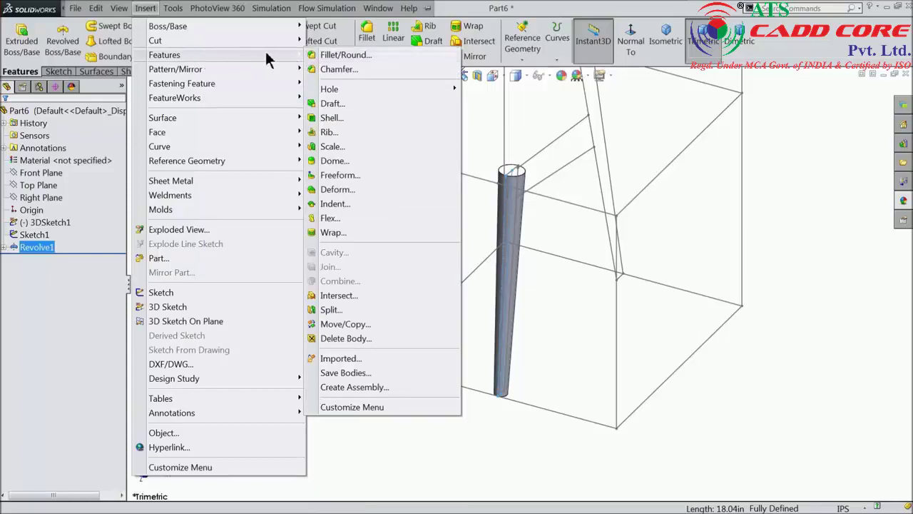
Move the Revolve1 leg body 9.75 in along X using Move/Copy Body.
left_click(340, 329)
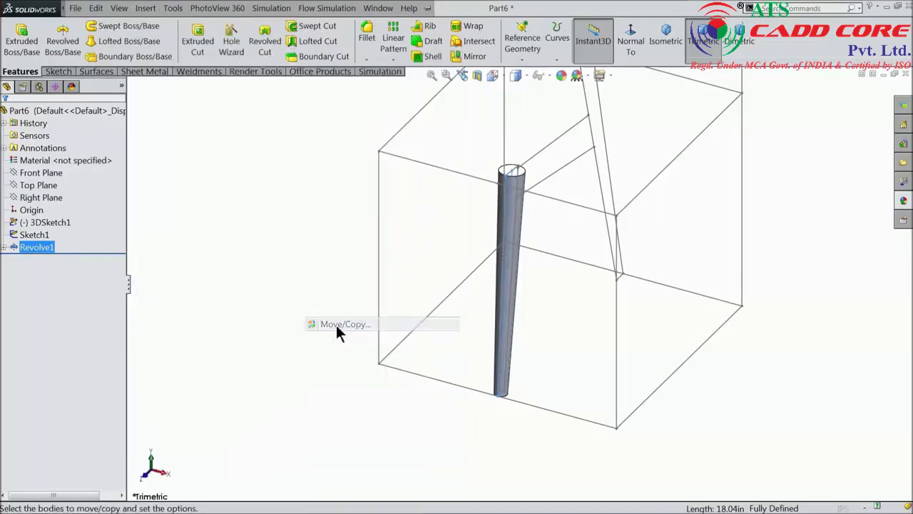
left_click(516, 214)
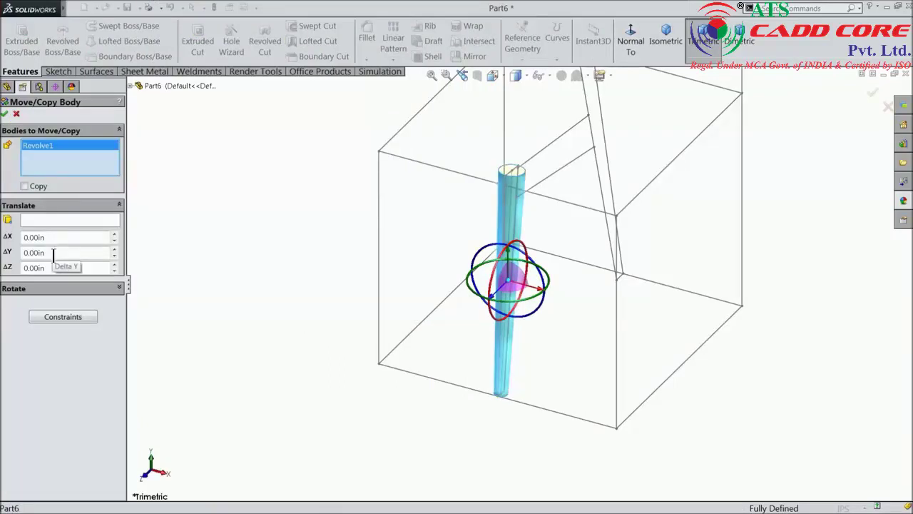
left_click_drag(54, 237, 20, 237)
type("0")
key("BackSpace")
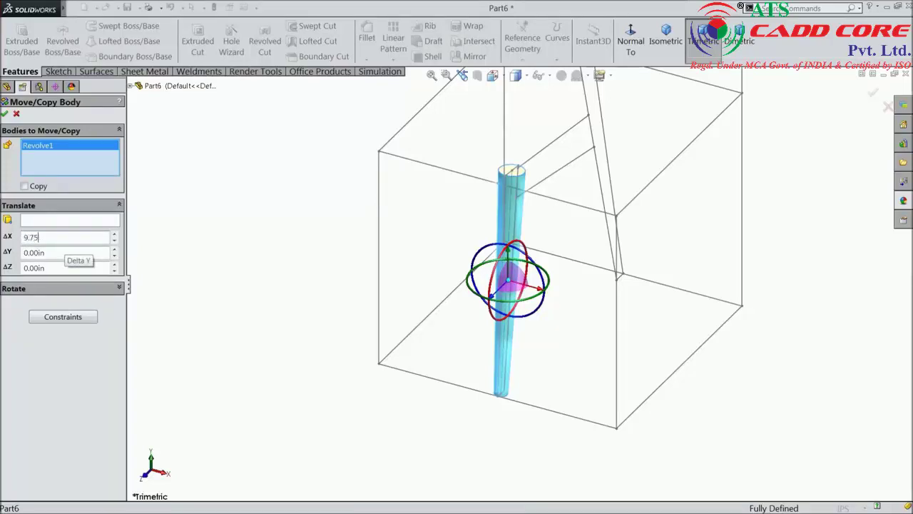
key("Return")
scroll(649, 271, "down", 3)
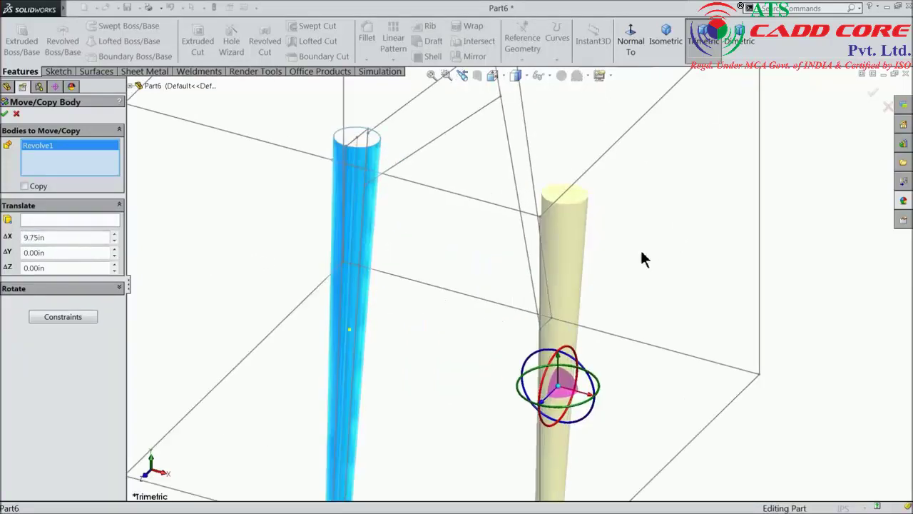
mouse_move(642, 259)
middle_mouse_down()
mouse_move(662, 269)
mouse_move(618, 238)
mouse_move(628, 247)
middle_mouse_up()
scroll(662, 269, "up", 3)
scroll(599, 271, "up", 2)
scroll(540, 353, "down", 2)
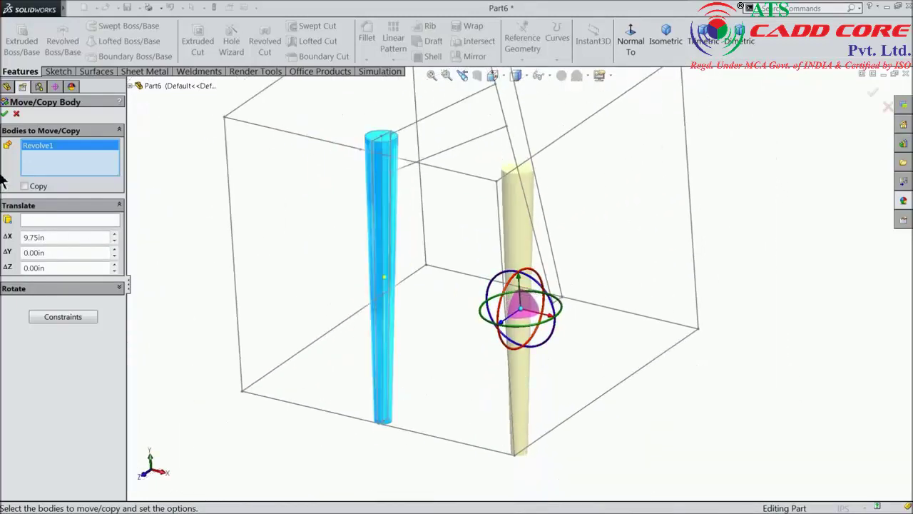
left_click(5, 115)
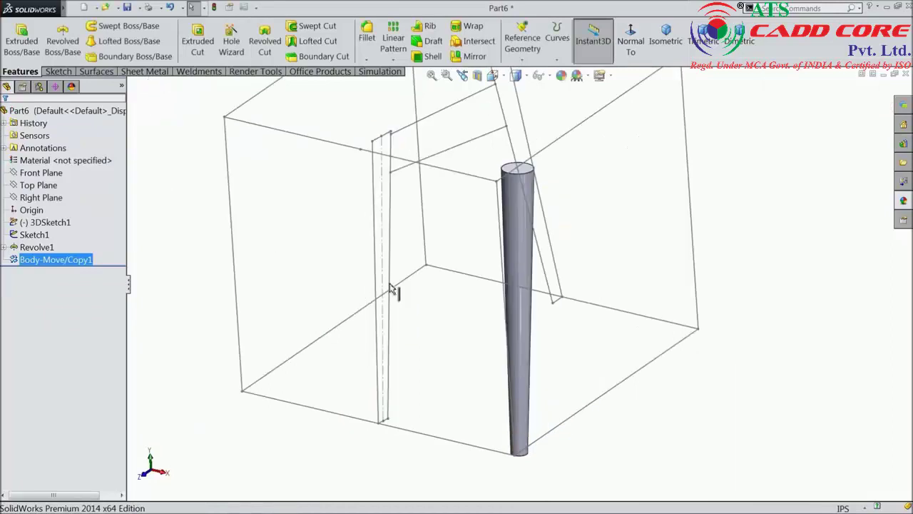
Create Plane1, offset 9.75 in from the Right Plane through the leg.
left_click(621, 255)
mouse_move(621, 255)
middle_mouse_down()
mouse_move(646, 259)
mouse_move(630, 249)
mouse_move(594, 275)
mouse_move(571, 265)
mouse_move(575, 237)
middle_mouse_up()
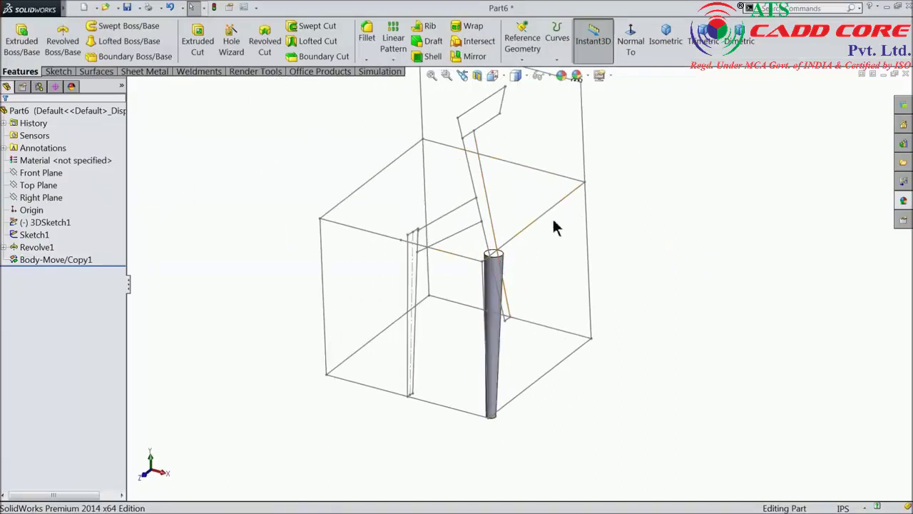
left_click(25, 198)
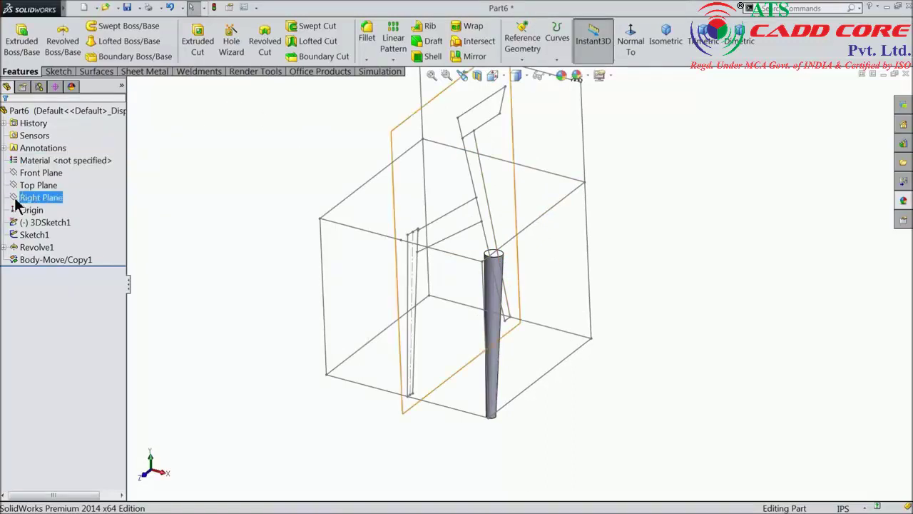
left_click(522, 43)
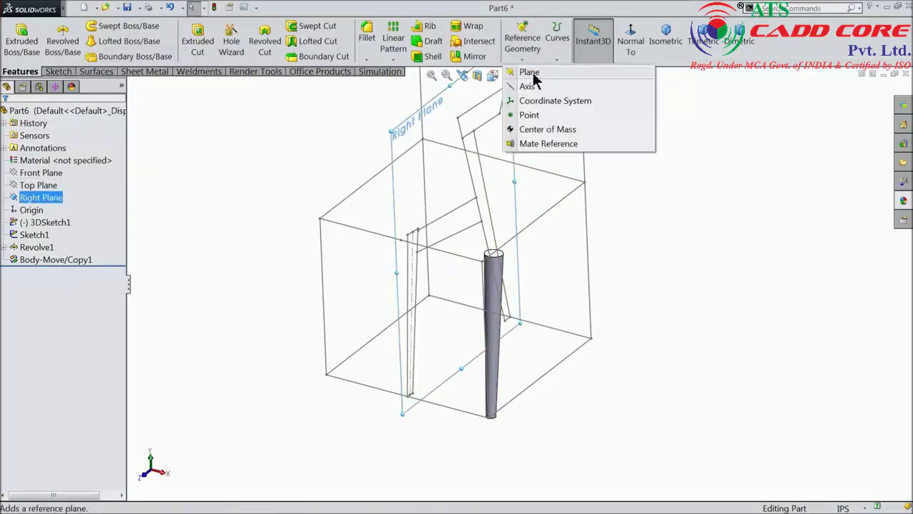
left_click(529, 73)
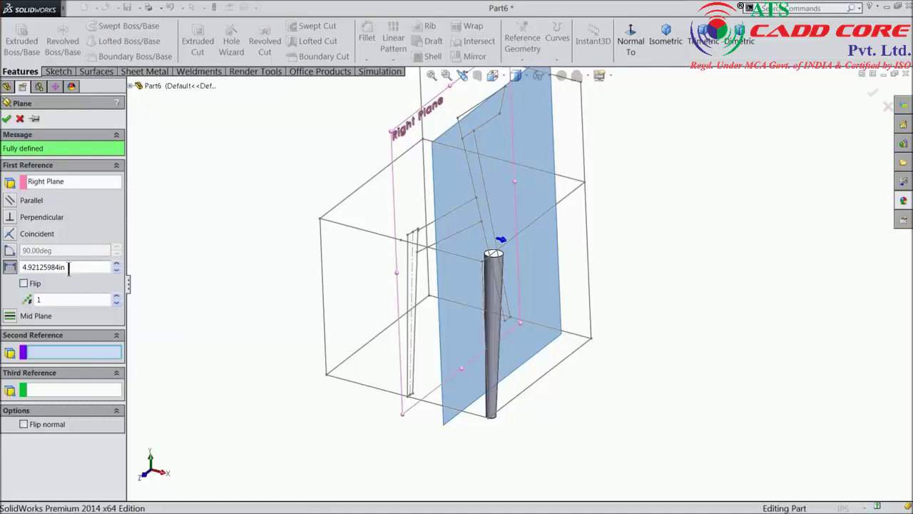
left_click_drag(69, 267, 14, 266)
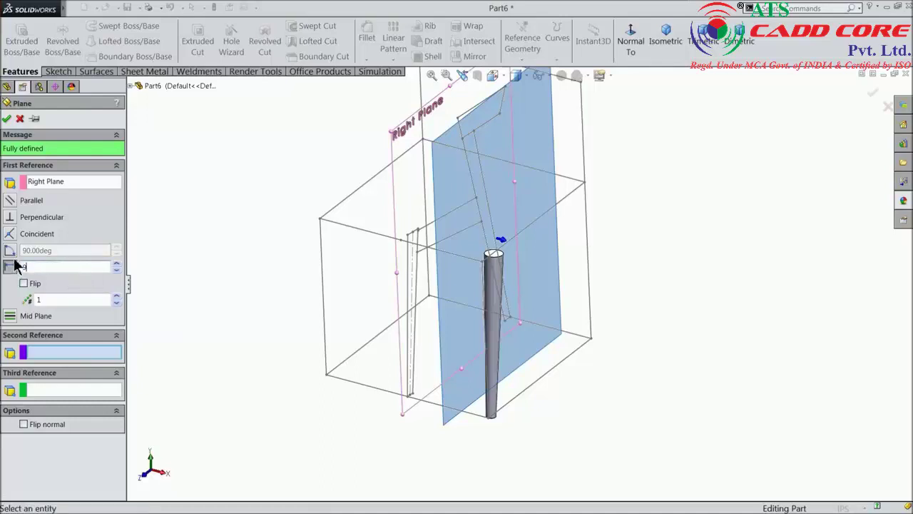
type(".75in")
mouse_move(267, 224)
middle_mouse_down()
mouse_move(302, 245)
mouse_move(279, 222)
middle_mouse_up()
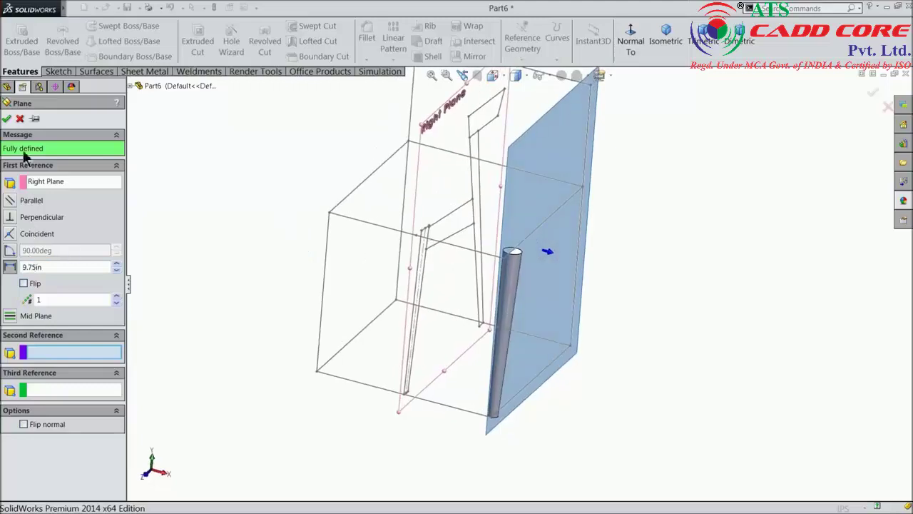
left_click(7, 120)
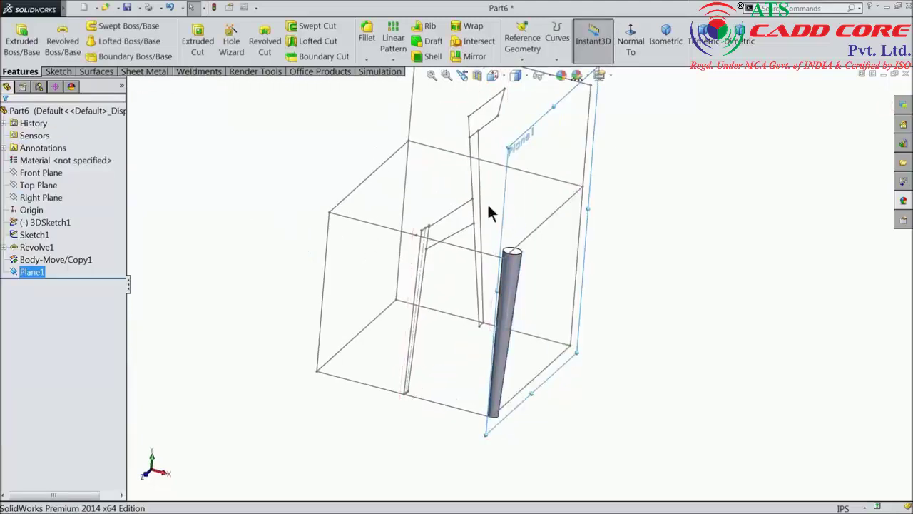
Start a sketch on Plane1, viewed normal, and place a point on the leg centreline.
left_click(58, 72)
left_click(15, 40)
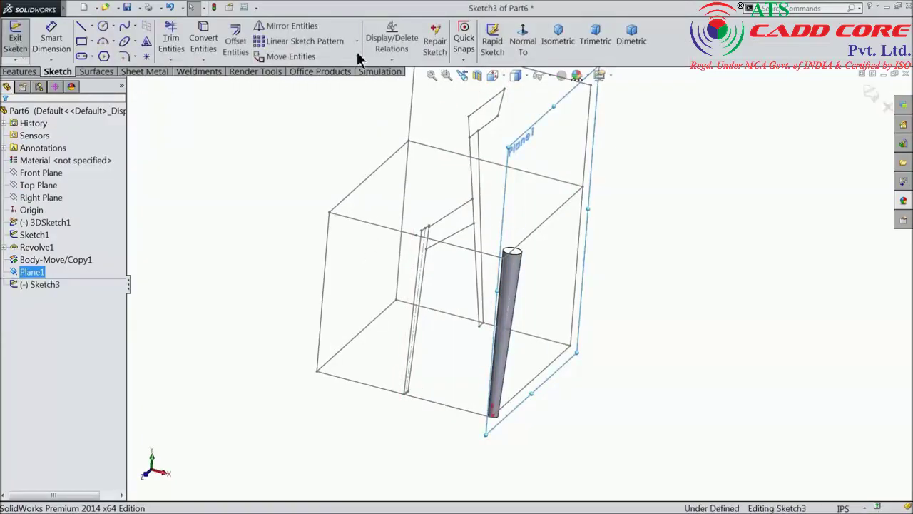
left_click(522, 45)
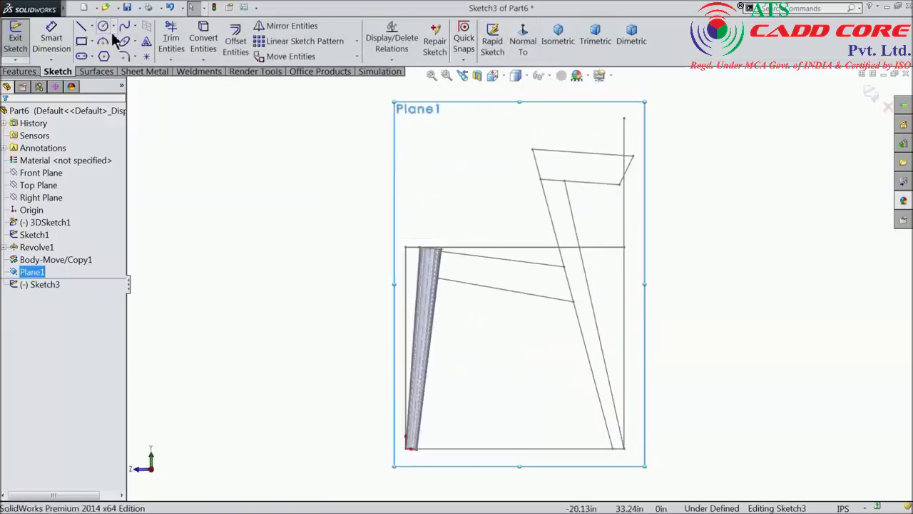
left_click(147, 58)
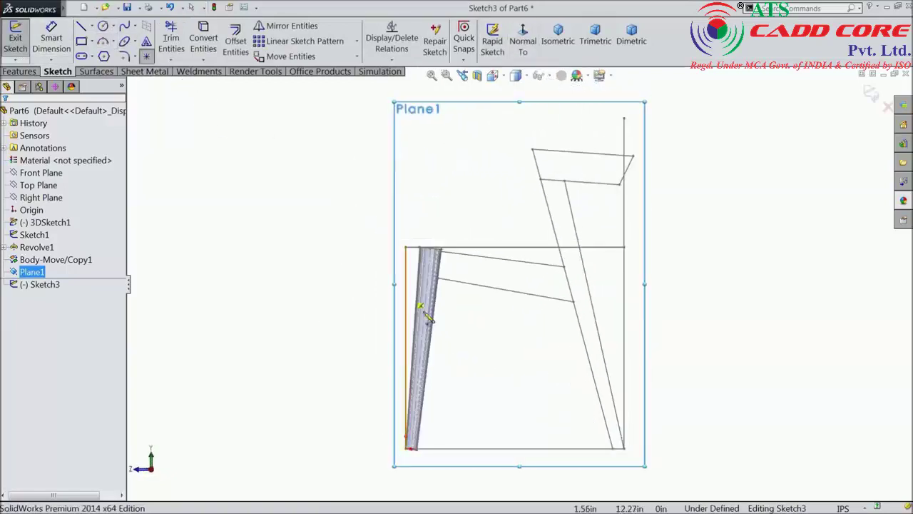
scroll(459, 352, "down", 3)
scroll(437, 236, "down", 3)
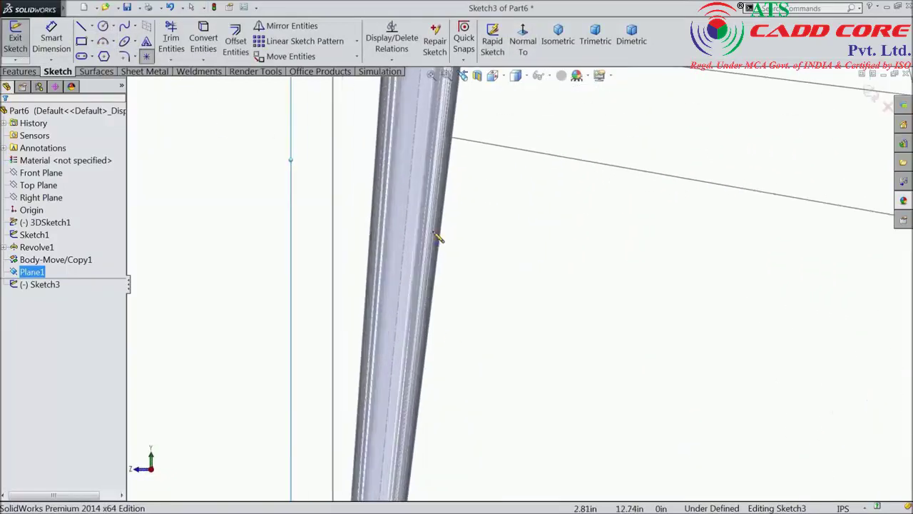
left_click(419, 139)
right_click(226, 146)
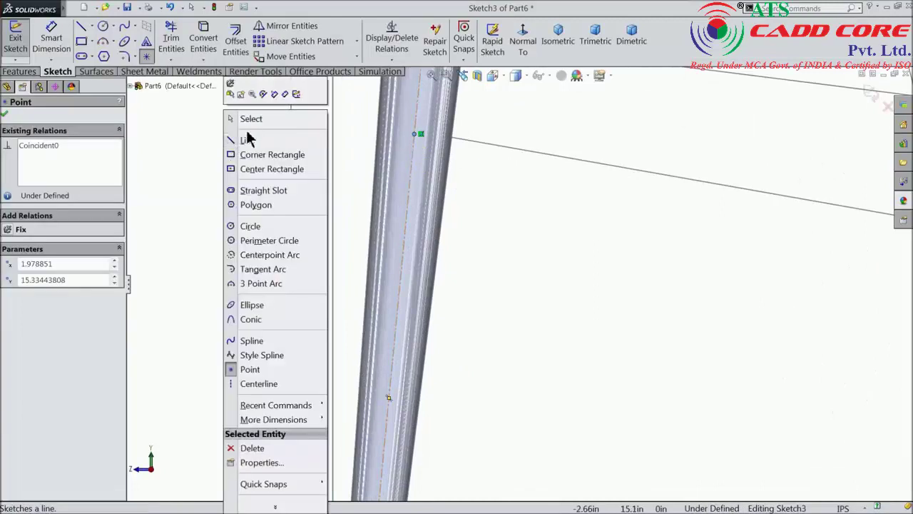
left_click(236, 118)
Dimension the point 16.75 in above the chair's bottom line and exit the sketch.
left_click(60, 45)
scroll(434, 216, "up", 3)
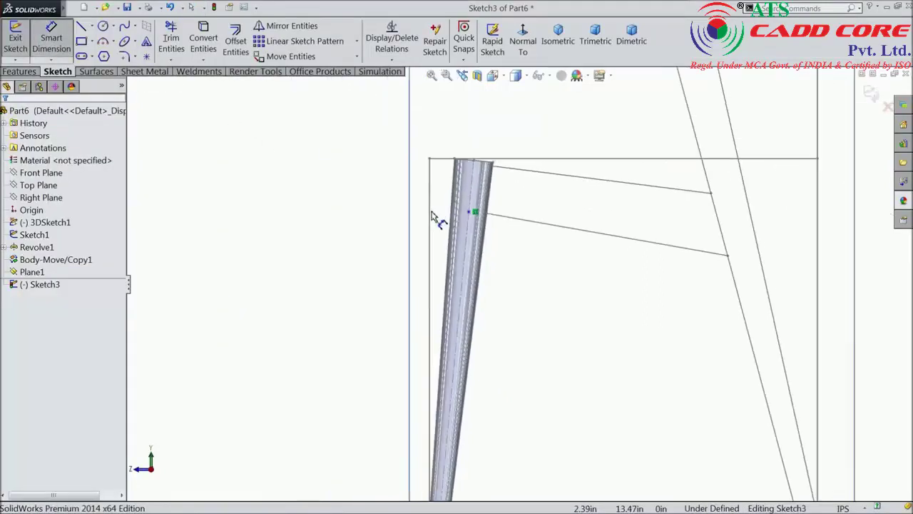
scroll(521, 383, "up", 3)
scroll(481, 257, "down", 3)
scroll(467, 177, "up", 2)
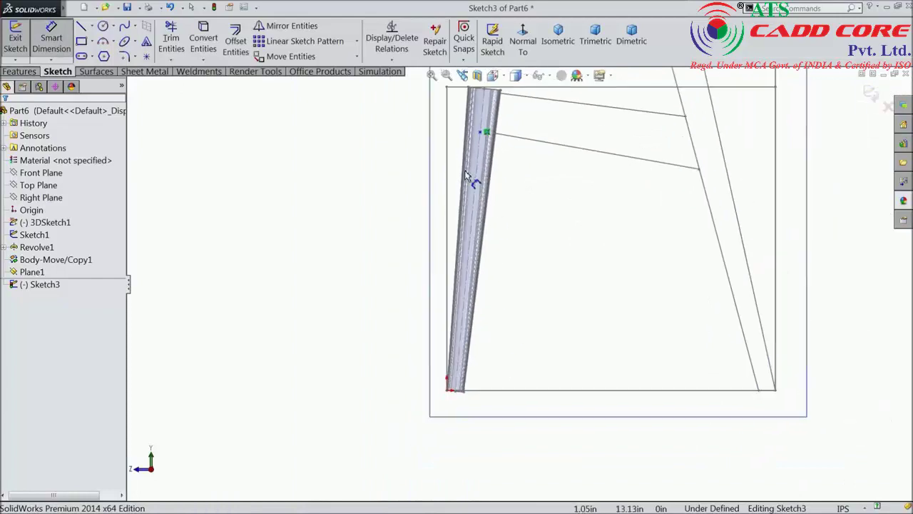
left_click(484, 133)
left_click(483, 394)
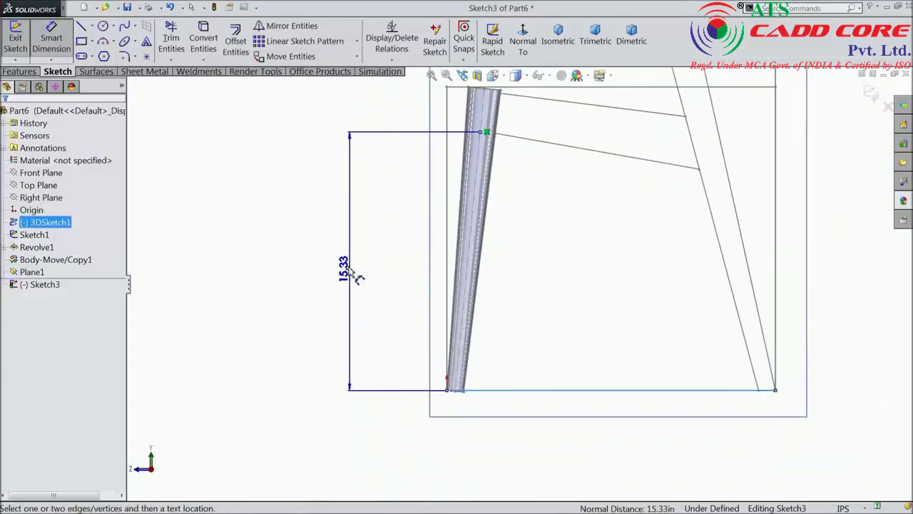
left_click(344, 267)
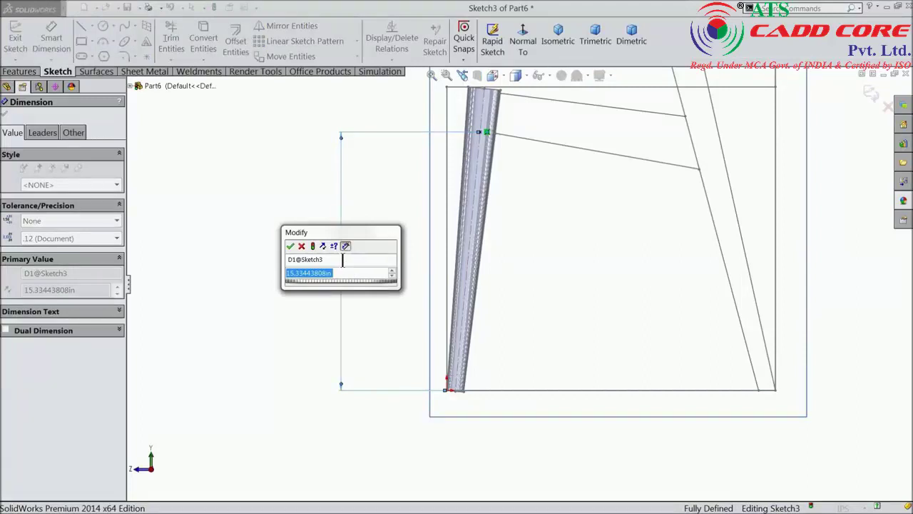
type("16.7")
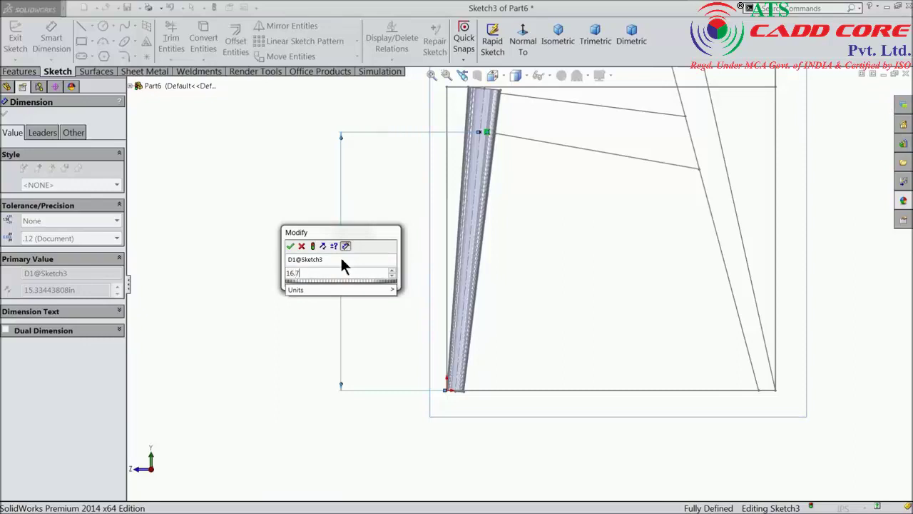
type("5")
left_click(290, 246)
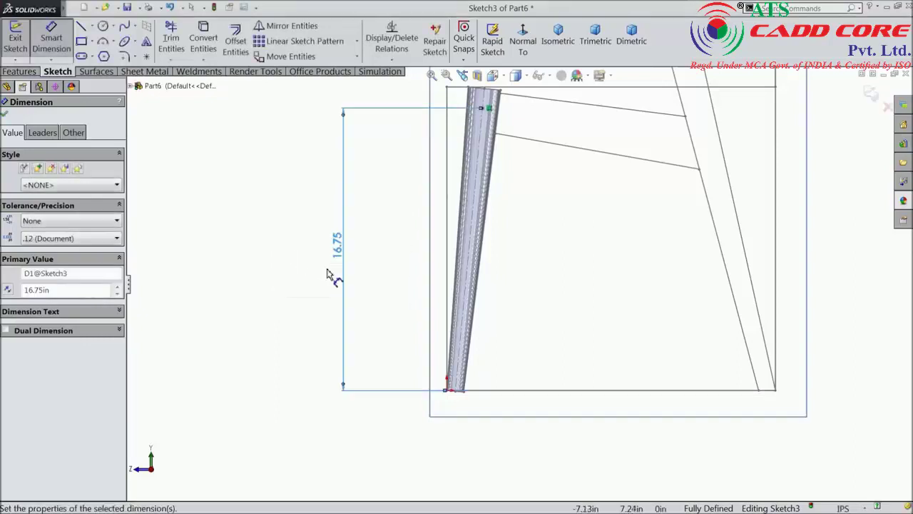
key("z")
mouse_move(361, 269)
middle_mouse_down()
mouse_move(407, 320)
mouse_move(660, 246)
middle_mouse_up()
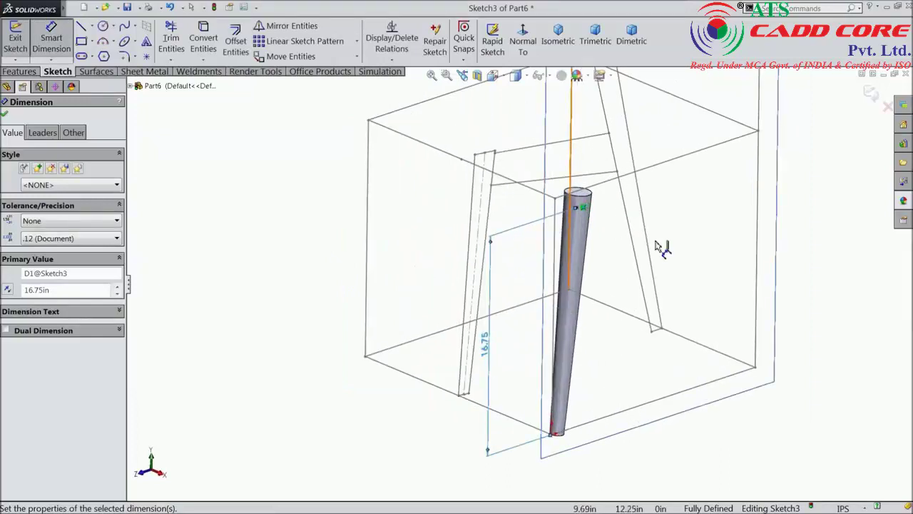
left_click(871, 92)
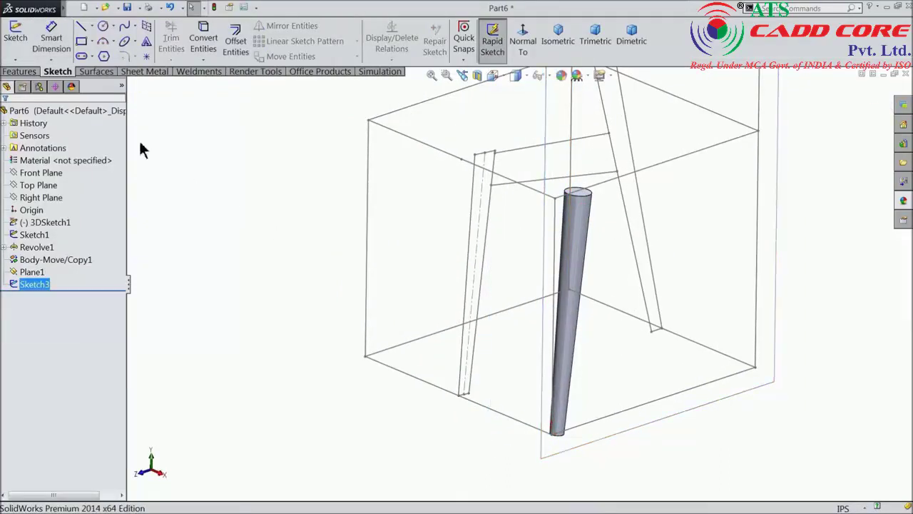
Start a 3D sketch and place a point on the lower frame edge.
left_click(15, 60)
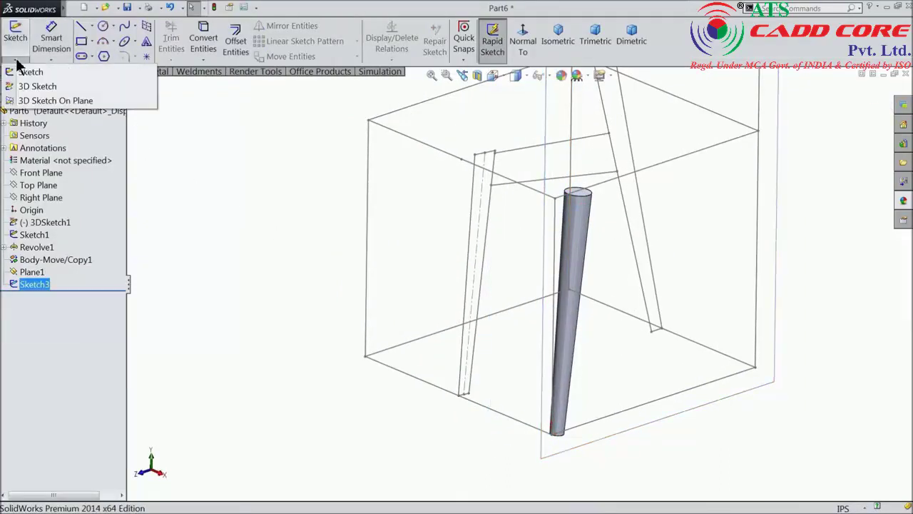
left_click(27, 86)
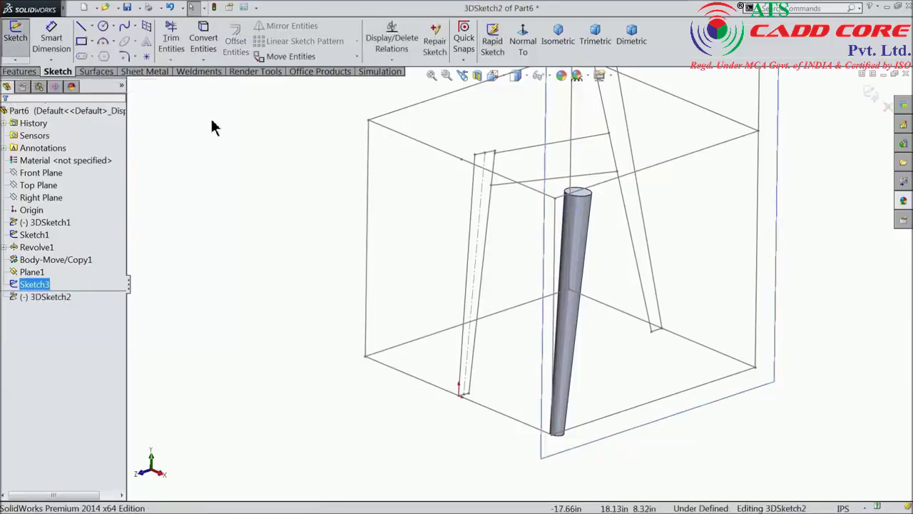
scroll(707, 357, "down", 3)
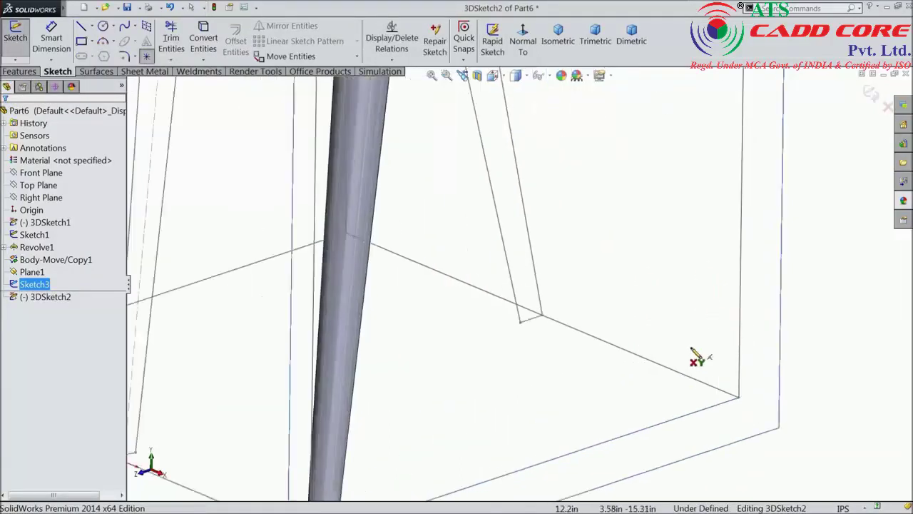
scroll(685, 357, "down", 2)
left_click(590, 351)
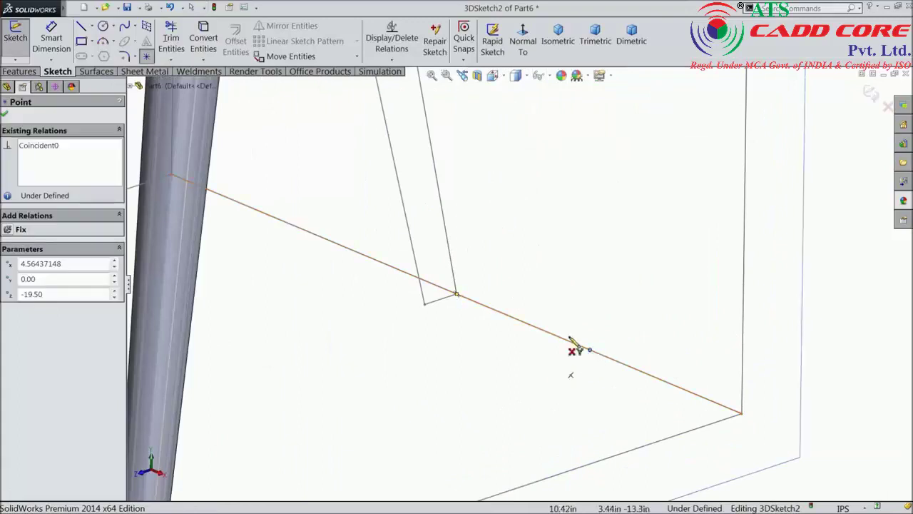
right_click(589, 350)
left_click(579, 159)
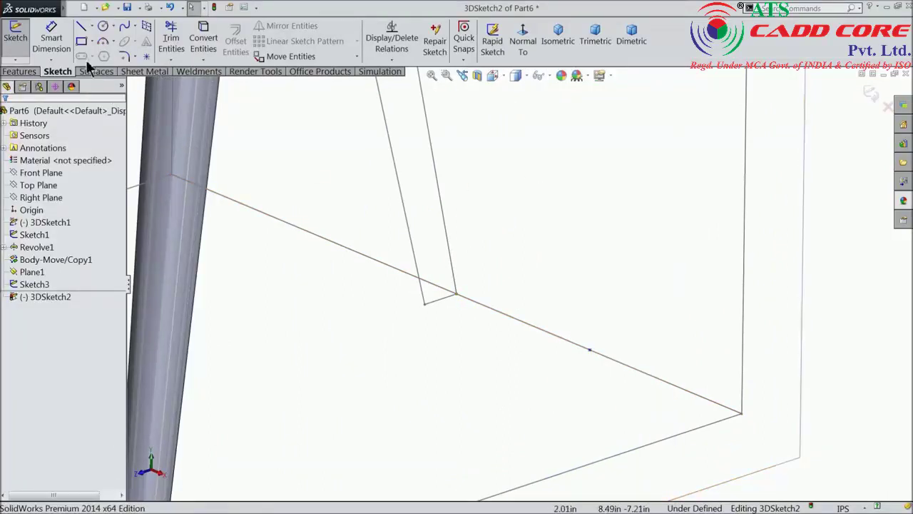
Dimension the point 4.00 in from the frame corner.
left_click(54, 41)
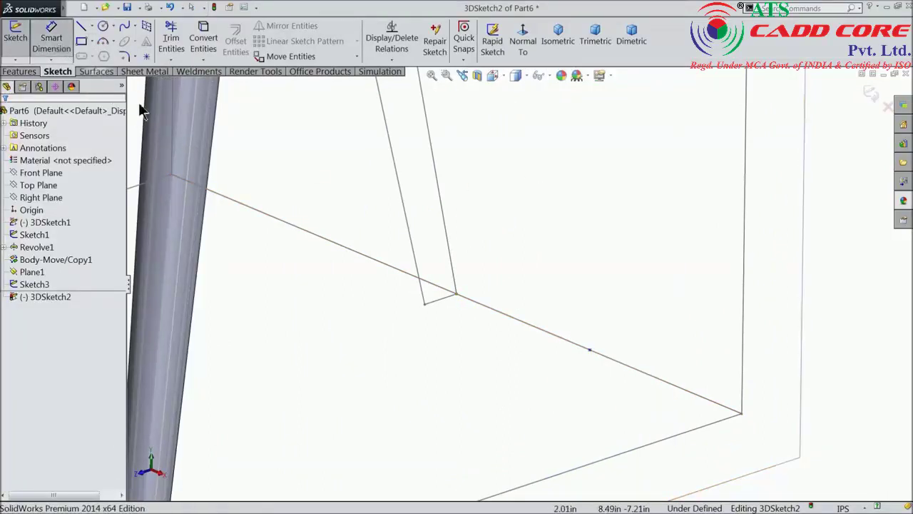
left_click(590, 351)
left_click(742, 414)
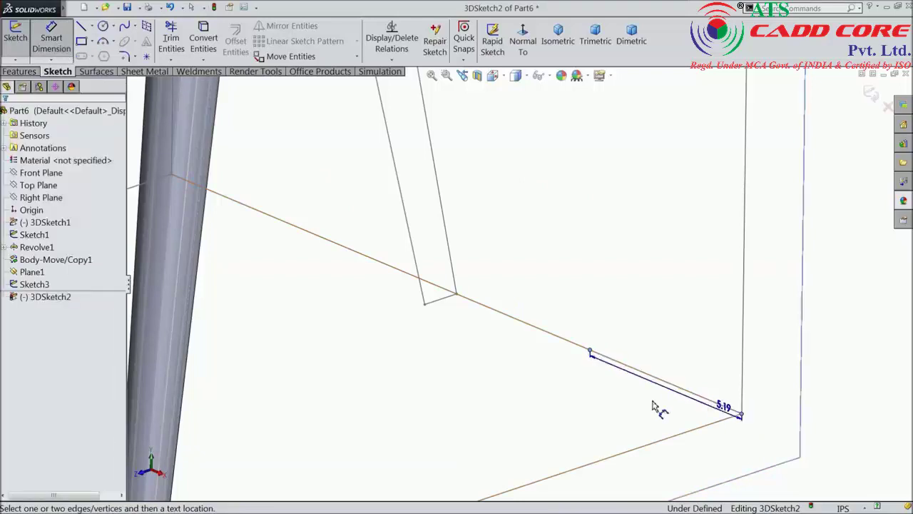
left_click(635, 419)
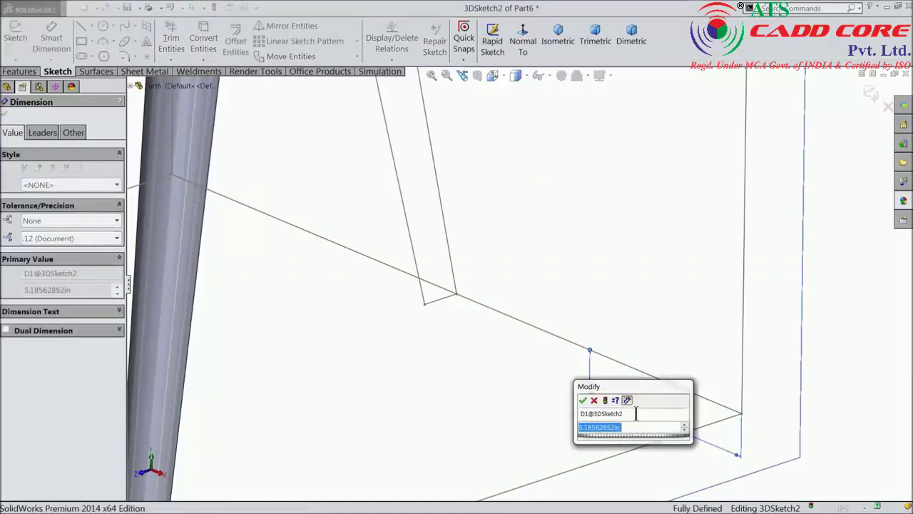
type("4")
left_click(583, 400)
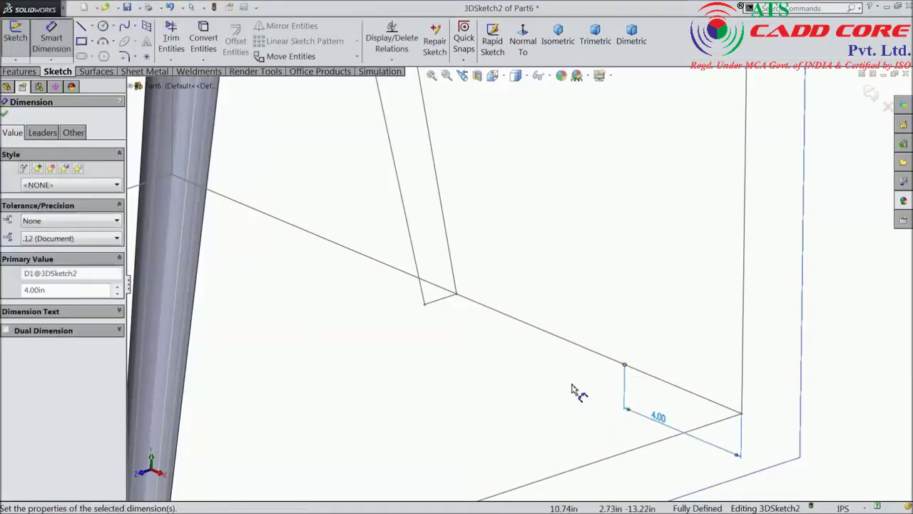
scroll(489, 241, "up", 5)
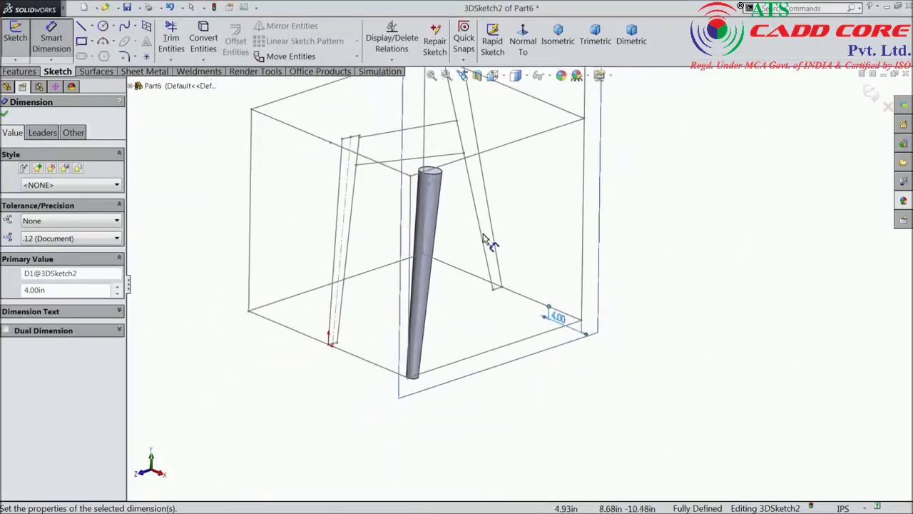
left_click(92, 27)
Draw two centerline segments from the chair-back corner to the back frame edge.
left_click(94, 55)
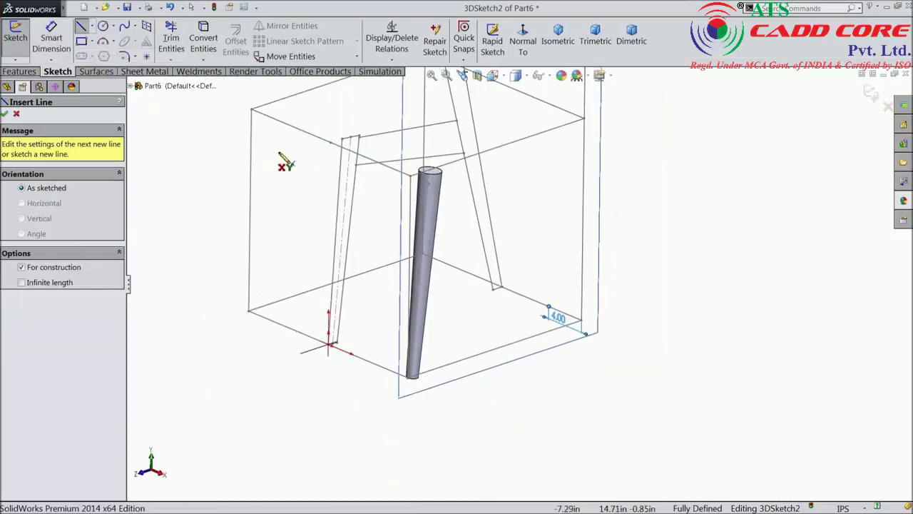
scroll(495, 136, "up", 2)
scroll(531, 194, "down", 2)
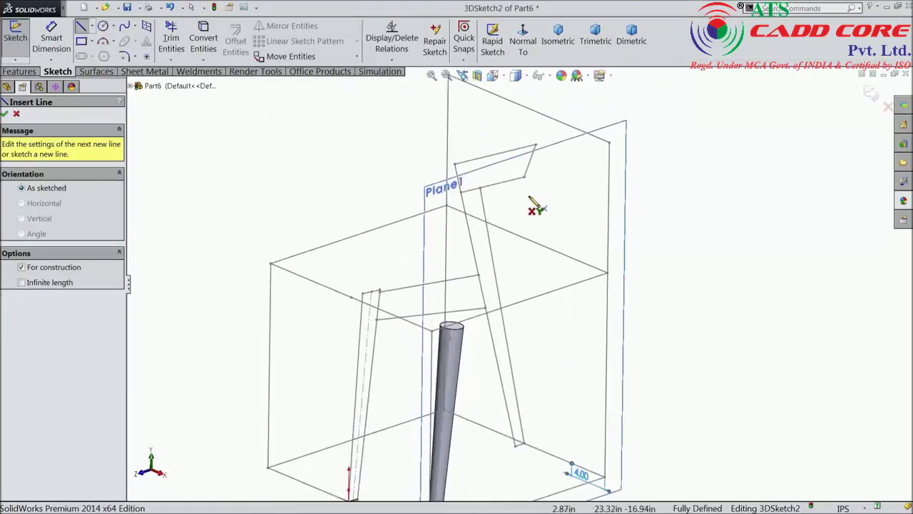
scroll(537, 207, "down", 3)
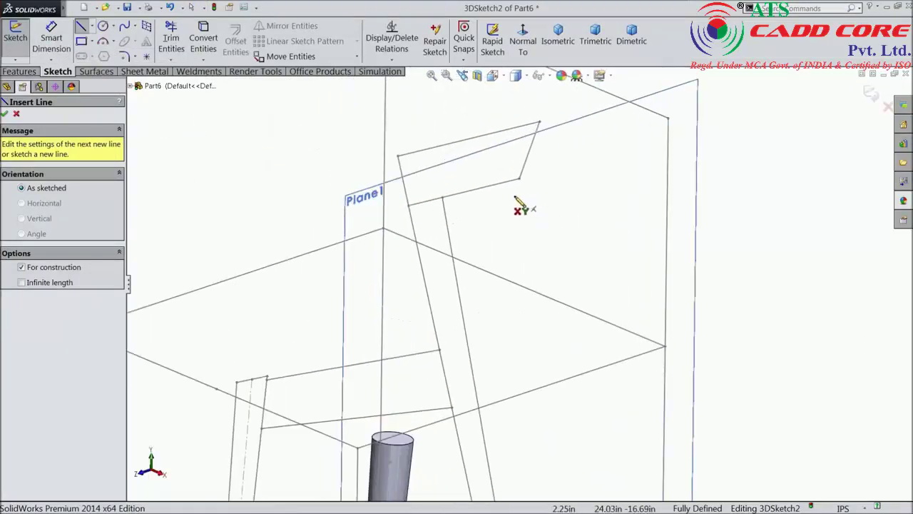
left_click(398, 156)
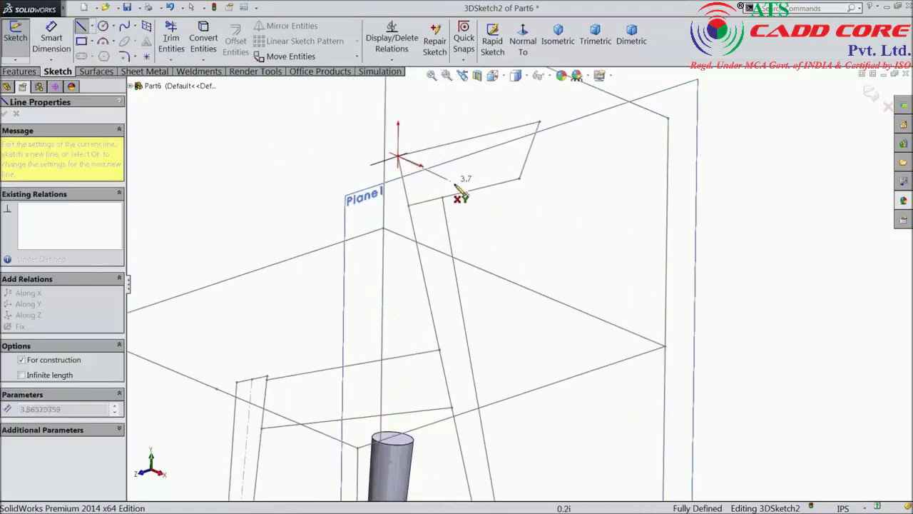
left_click(552, 220)
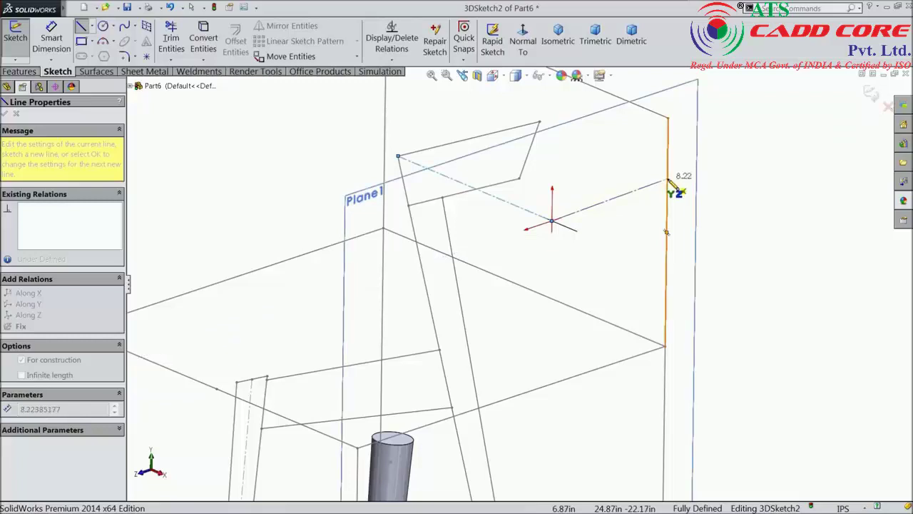
left_click(669, 180)
right_click(742, 135)
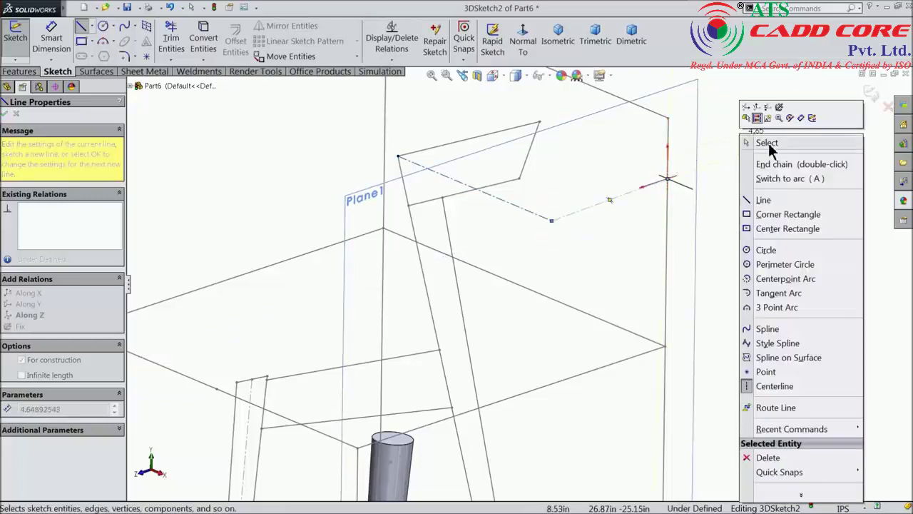
left_click(769, 144)
Dimension the first centerline 9.75 in long and exit the 3D sketch.
left_click(52, 39)
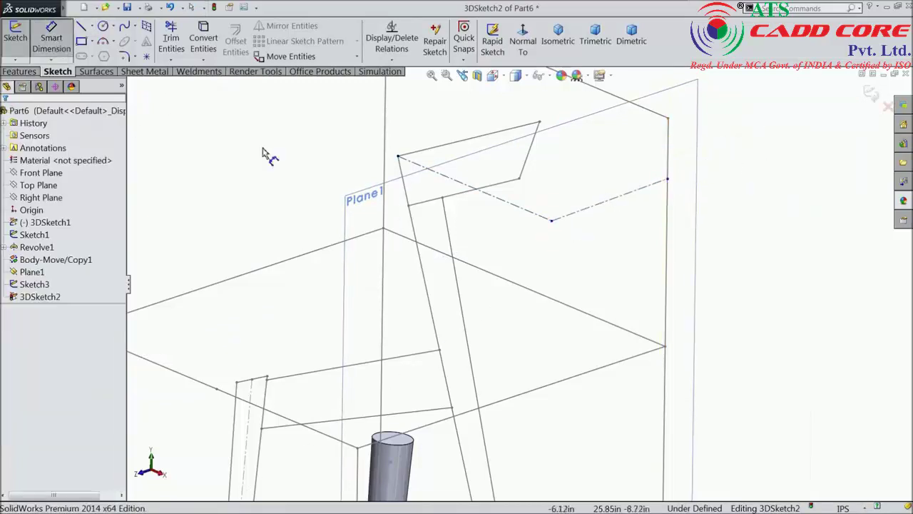
left_click(485, 199)
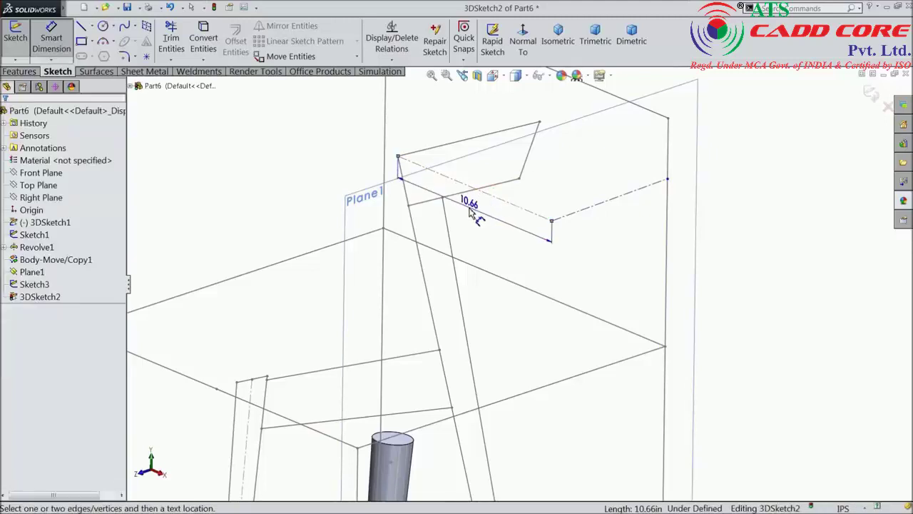
left_click(474, 208)
type("5")
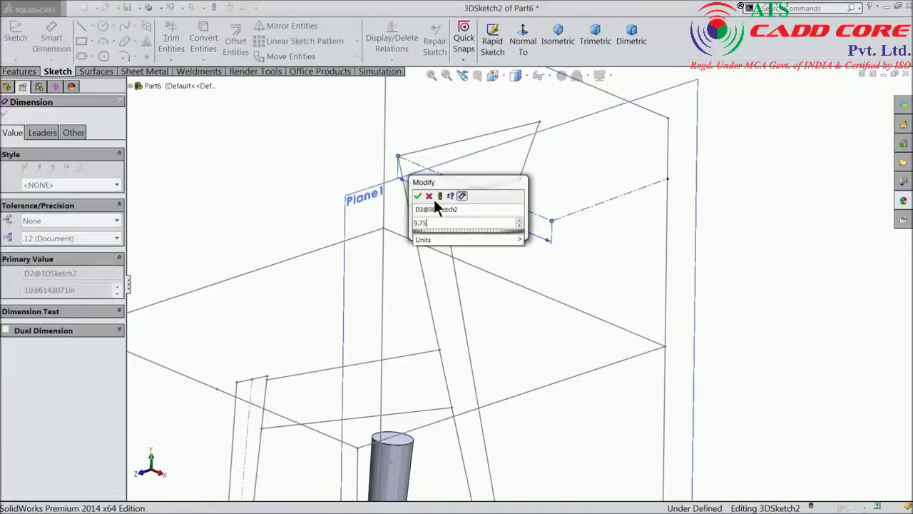
left_click(418, 197)
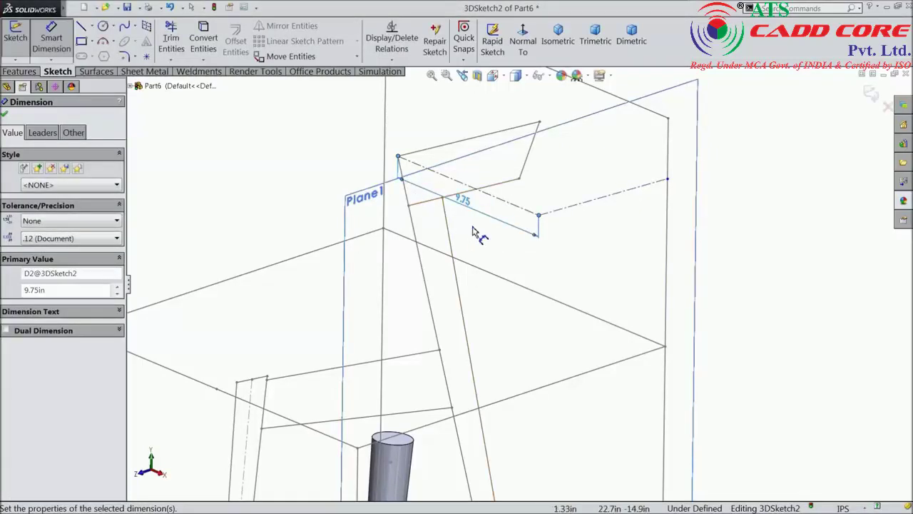
mouse_move(513, 237)
middle_mouse_down()
mouse_move(546, 261)
mouse_move(560, 290)
mouse_move(570, 357)
mouse_move(554, 259)
mouse_move(567, 282)
middle_mouse_up()
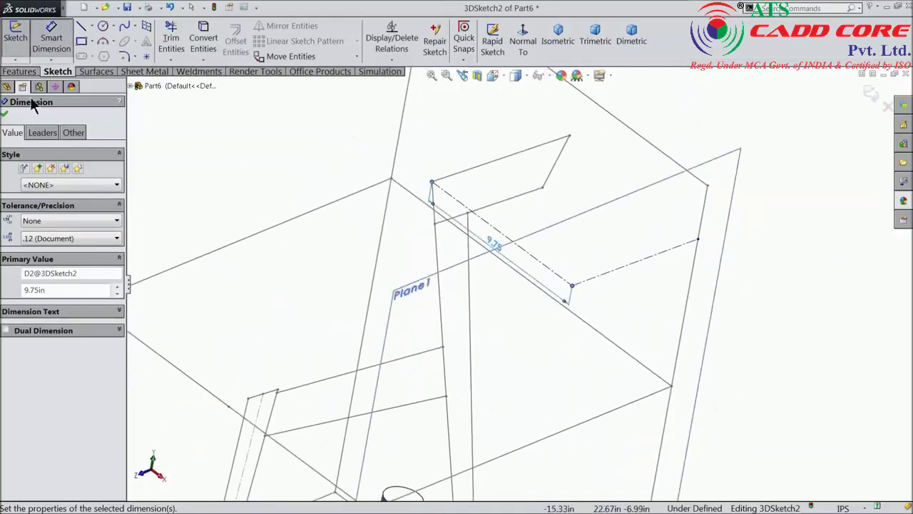
left_click(5, 113)
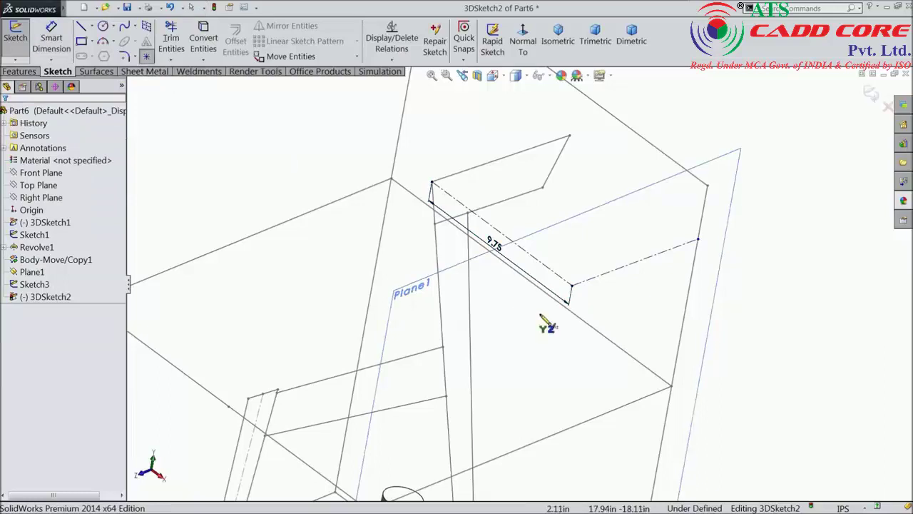
scroll(569, 285, "down", 3)
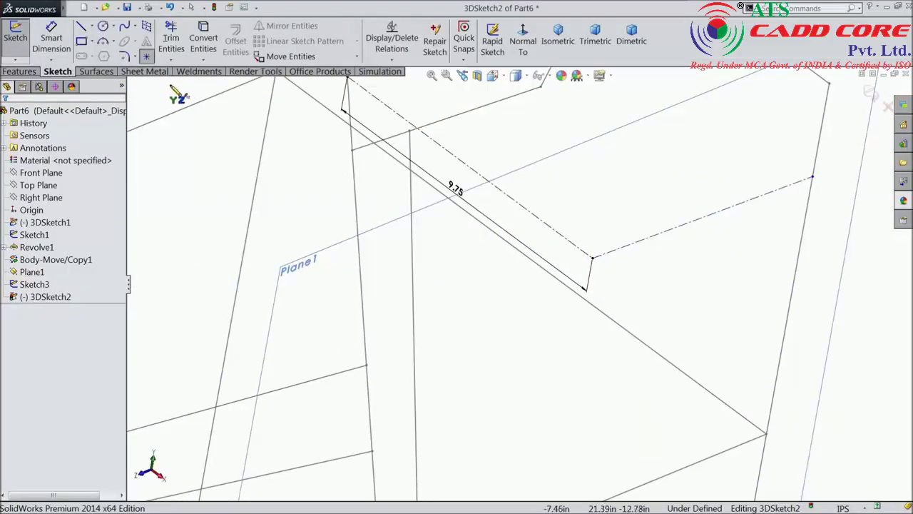
left_click(593, 259)
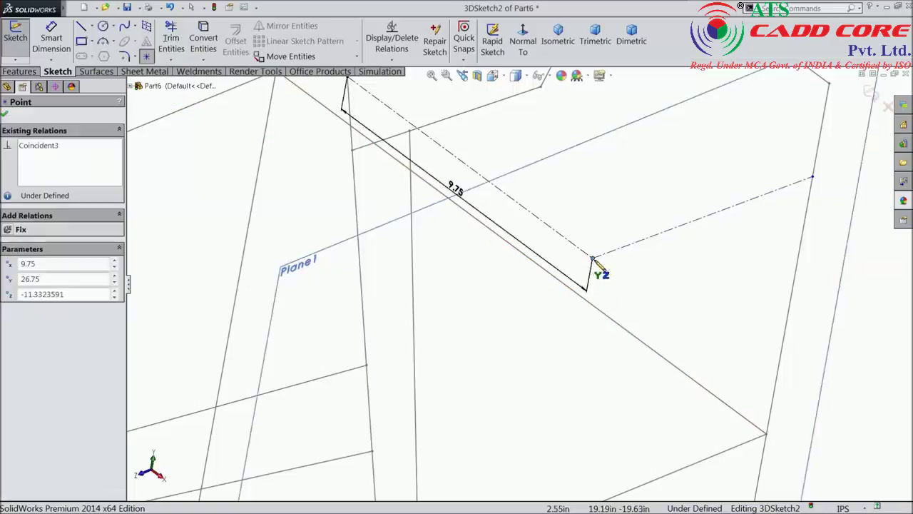
left_click(5, 114)
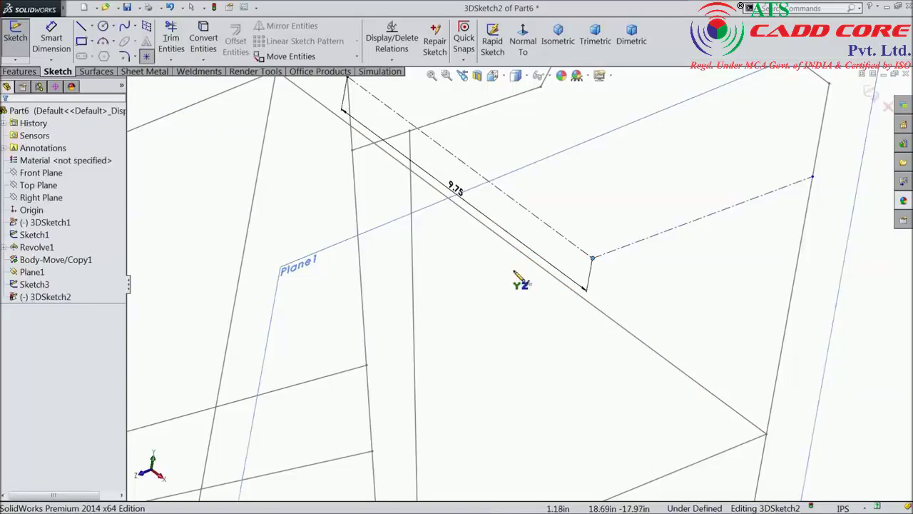
middle_click_drag(520, 285, 650, 282)
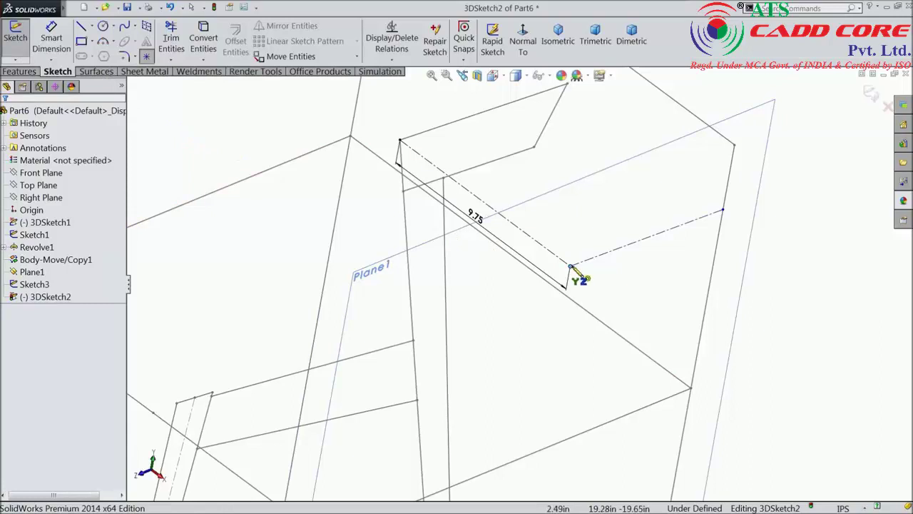
scroll(577, 278, "up", 2)
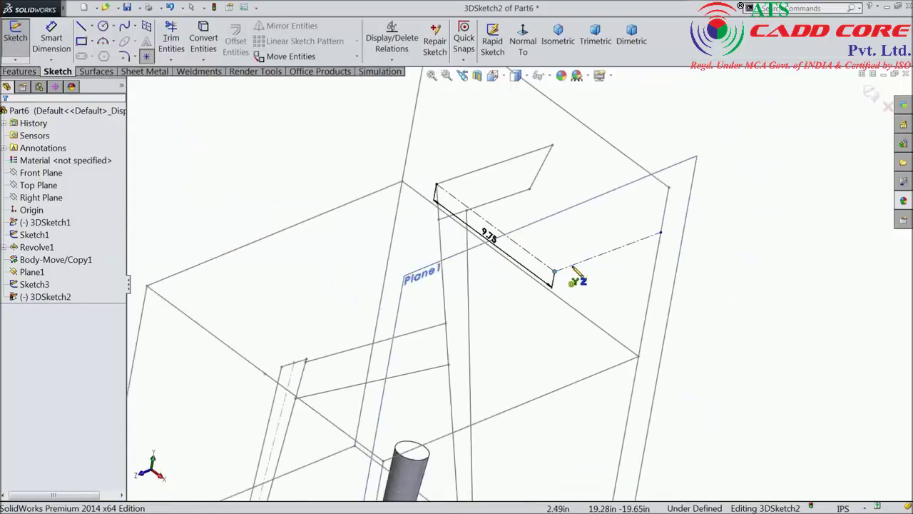
left_click(871, 93)
Hide Plane1.
scroll(596, 310, "up", 3)
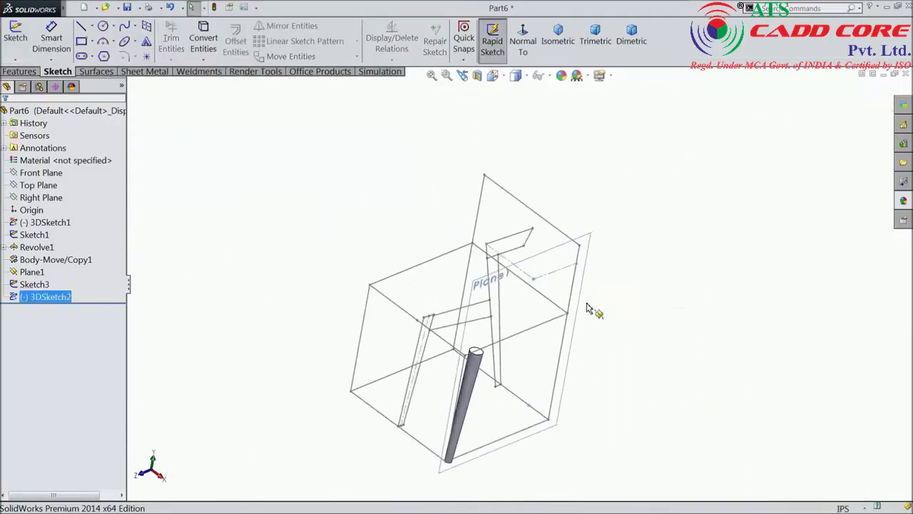
middle_click_drag(592, 313, 578, 325)
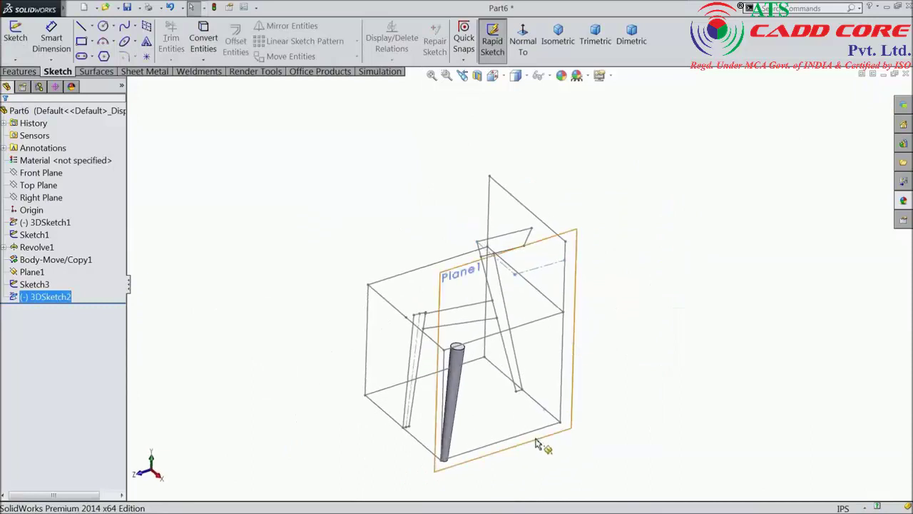
scroll(540, 444, "down", 3)
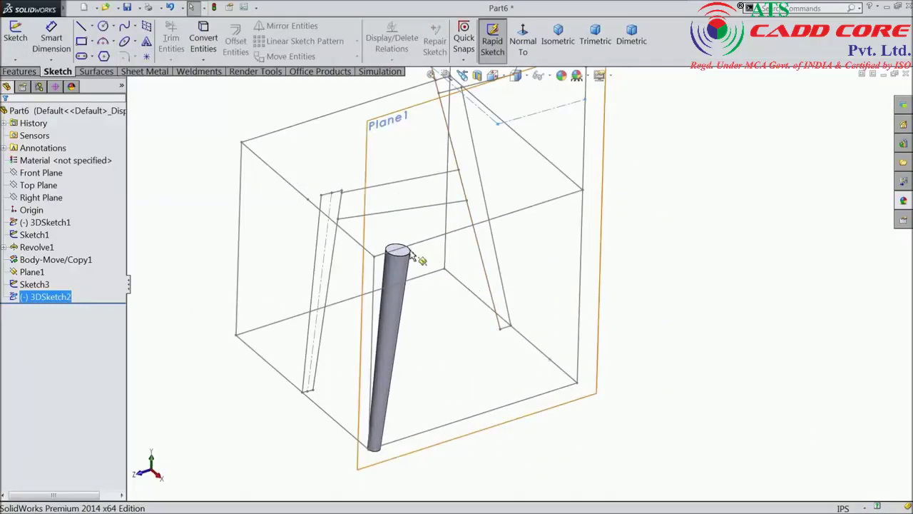
left_click(382, 127)
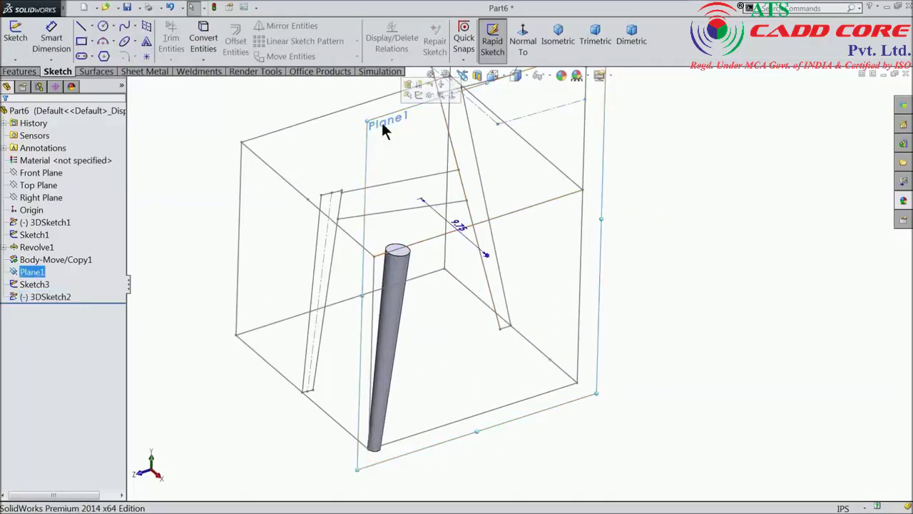
left_click(429, 94)
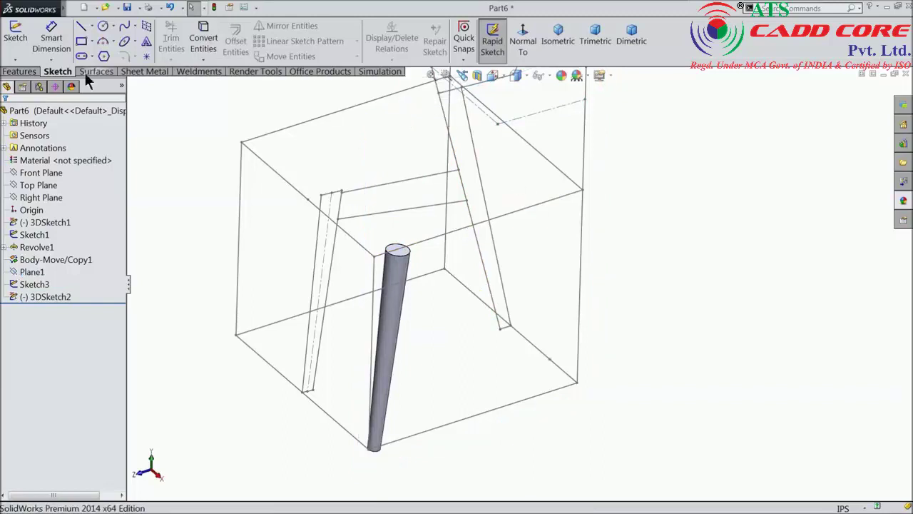
Create Plane2 through Point1@Sketch3, Point6@3DSketch2 and Point1@3DSketch2.
left_click(19, 71)
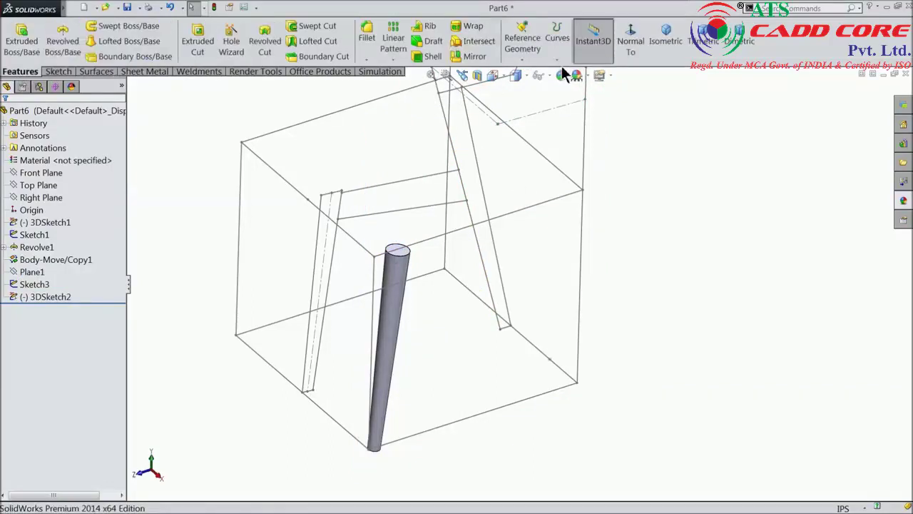
left_click(523, 56)
left_click(528, 73)
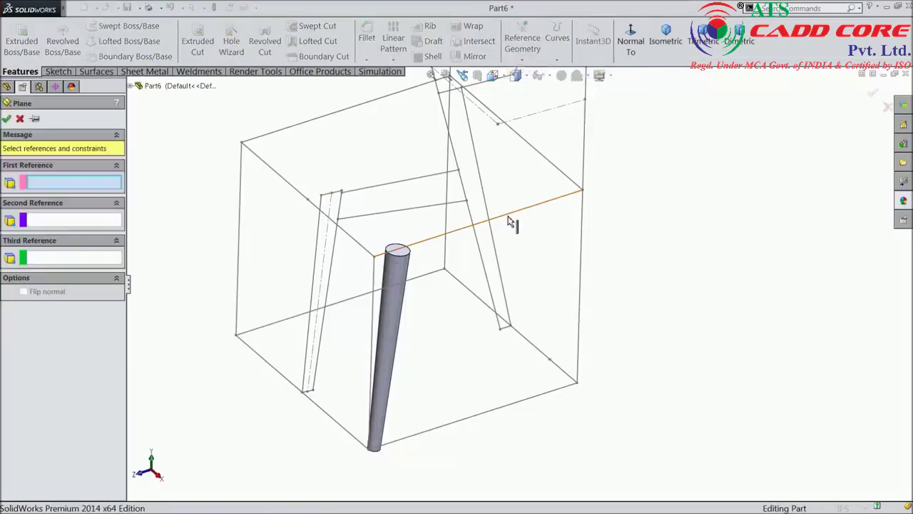
scroll(460, 203, "down", 2)
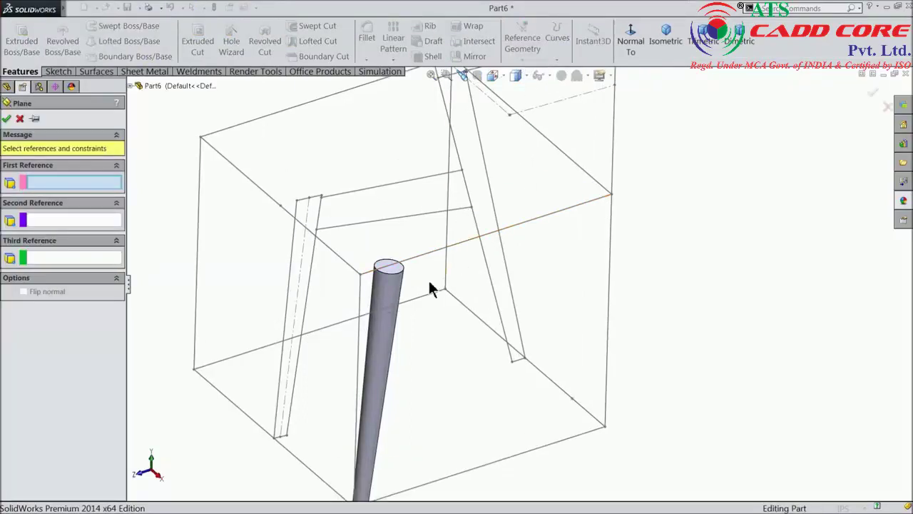
left_click(387, 284)
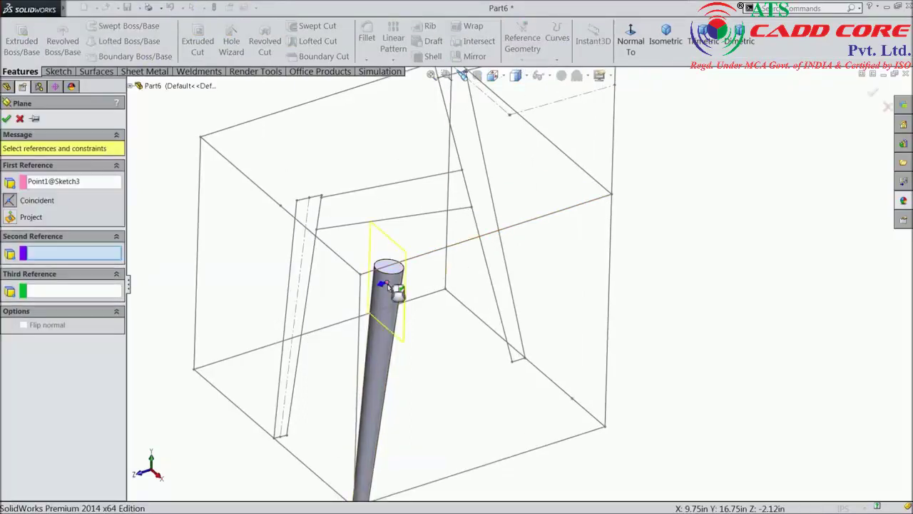
left_click(510, 116)
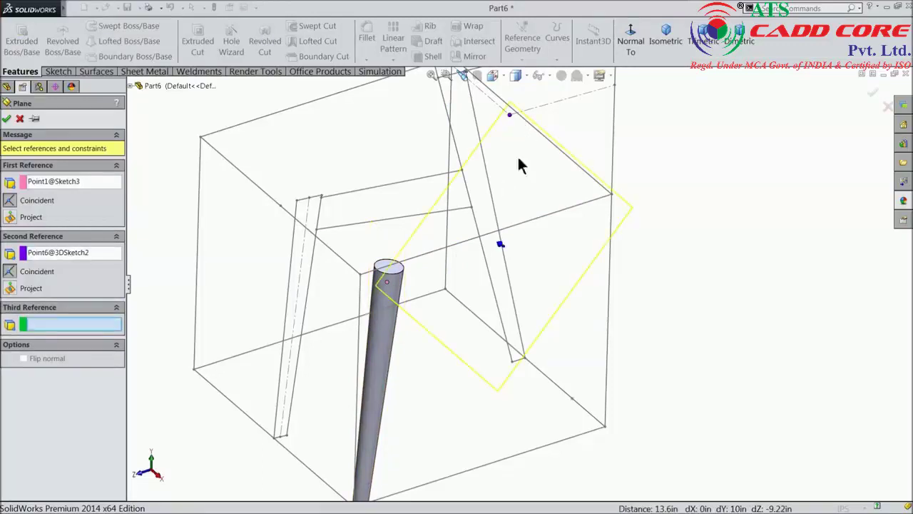
left_click(572, 400)
mouse_move(628, 347)
middle_mouse_down()
mouse_move(659, 306)
mouse_move(670, 307)
mouse_move(668, 321)
mouse_move(615, 336)
mouse_move(637, 324)
mouse_move(560, 300)
middle_mouse_up()
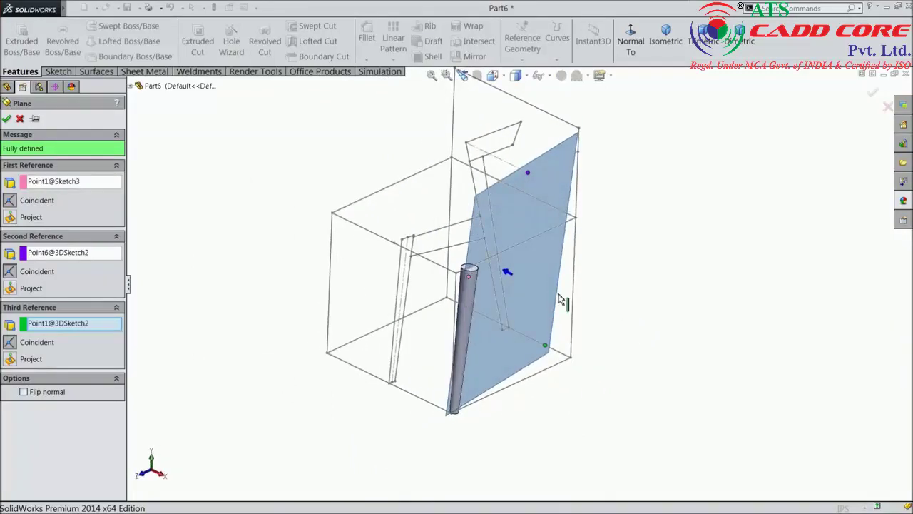
scroll(560, 299, "down", 3)
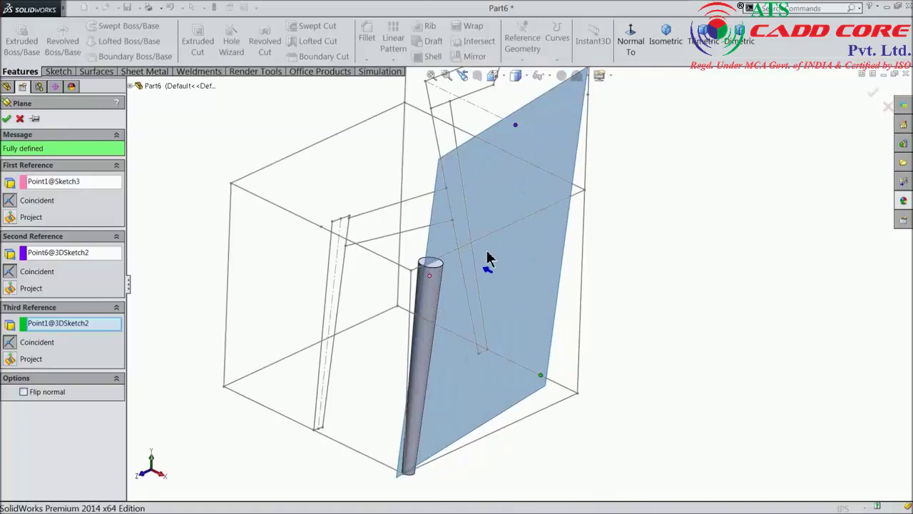
mouse_move(496, 267)
middle_mouse_down()
mouse_move(485, 265)
mouse_move(522, 265)
mouse_move(490, 264)
mouse_move(488, 254)
middle_mouse_up()
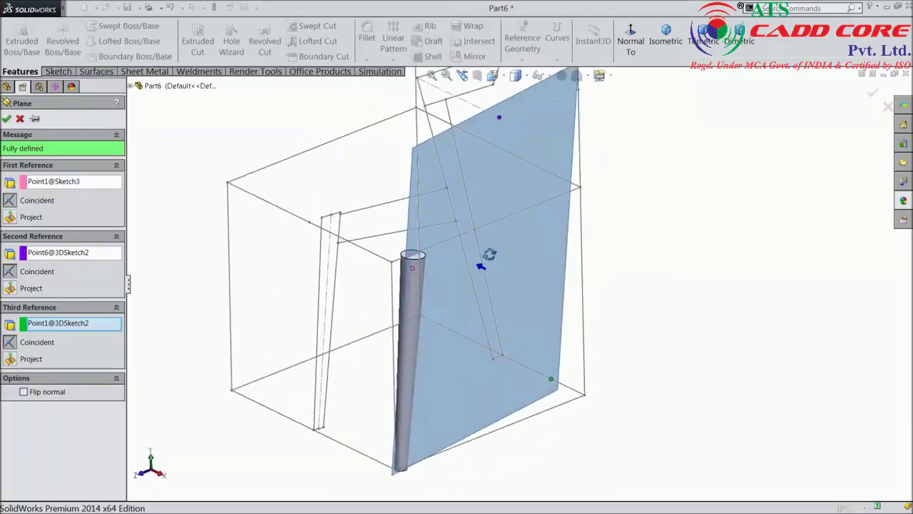
left_click(7, 119)
mouse_move(443, 275)
middle_mouse_down()
mouse_move(450, 222)
mouse_move(658, 253)
middle_mouse_up()
left_click(659, 253)
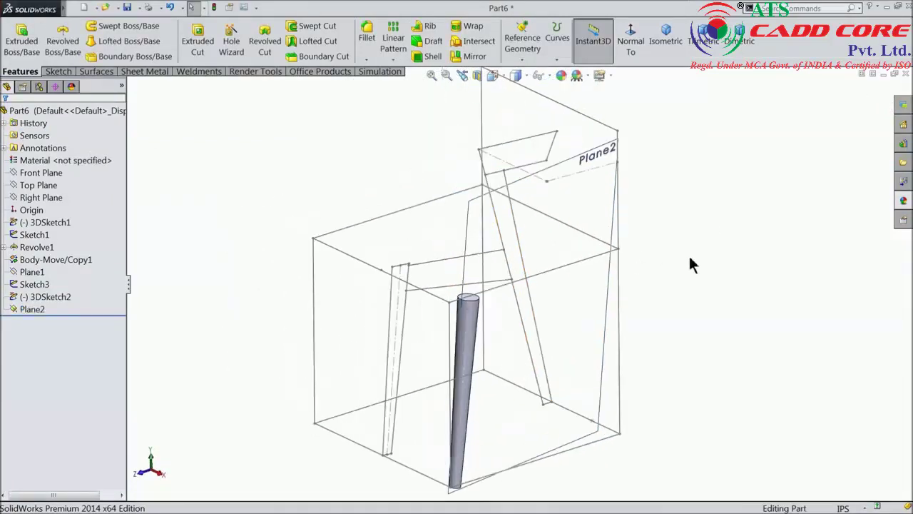
Start a new sketch on Plane2 with the view normal to it.
scroll(693, 261, "down", 1)
scroll(585, 388, "down", 2)
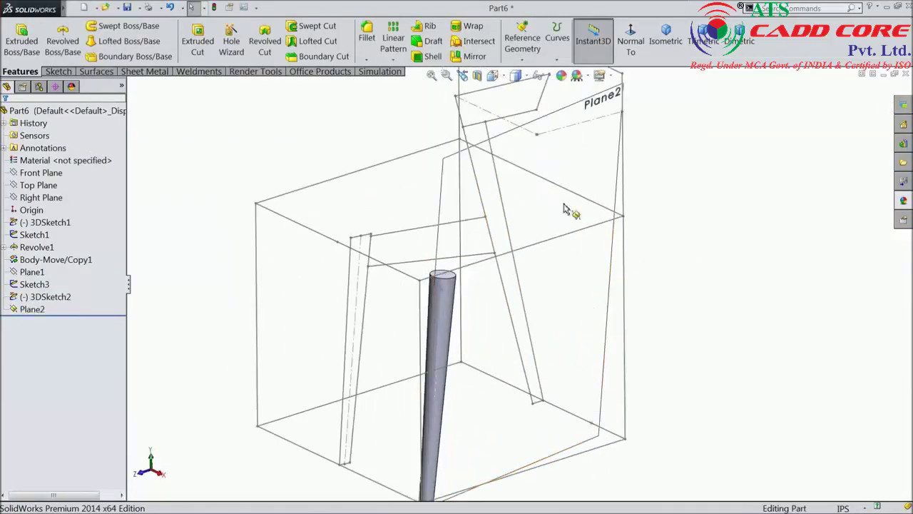
left_click(596, 107)
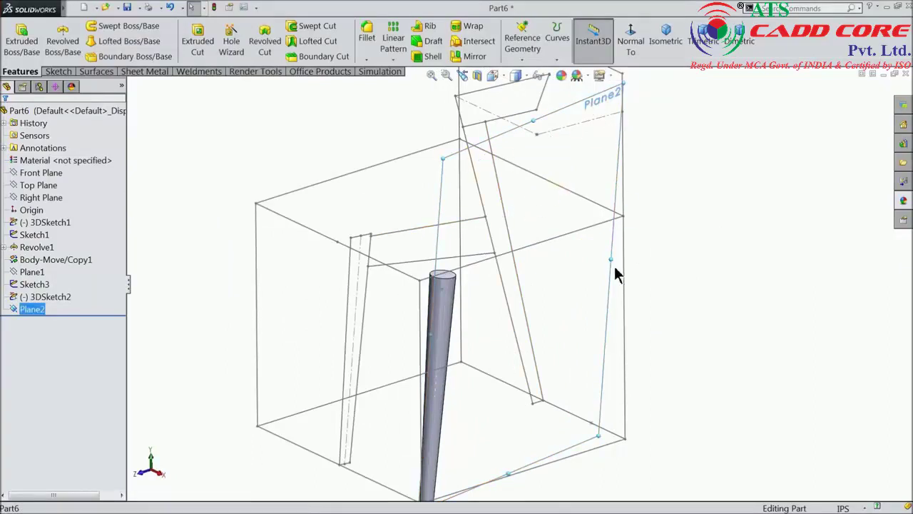
scroll(614, 345, "up", 1)
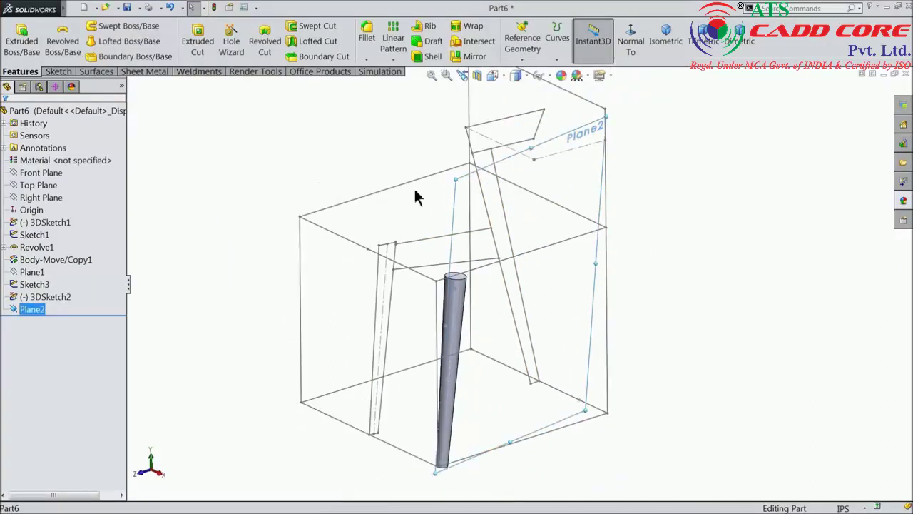
left_click(96, 71)
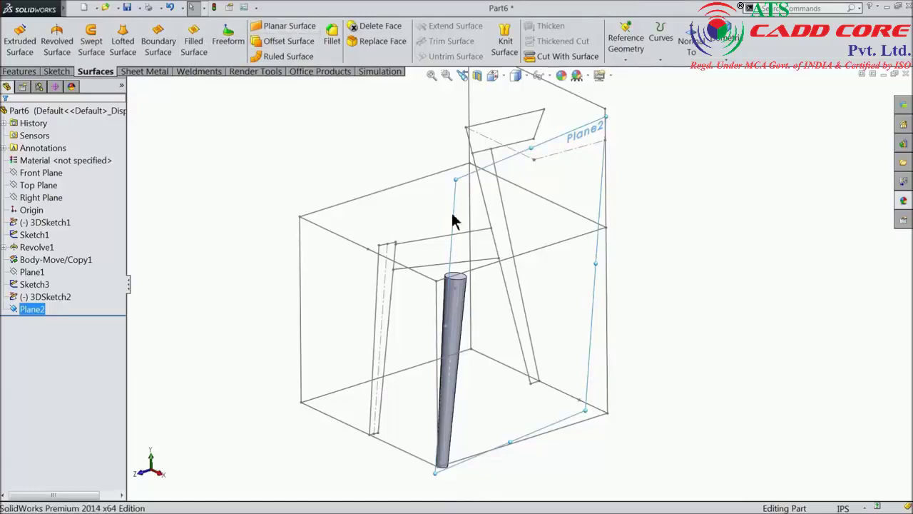
middle_click_drag(584, 226, 628, 188)
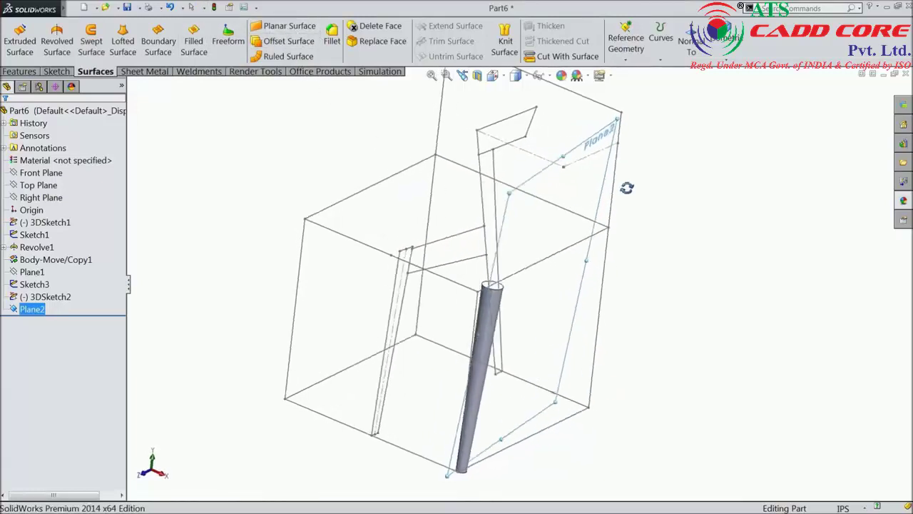
left_click(56, 71)
left_click(17, 42)
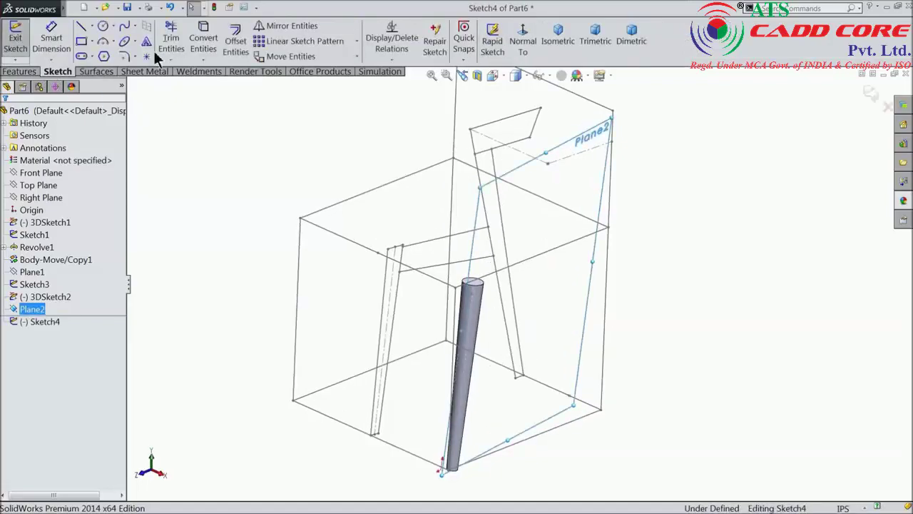
left_click(522, 40)
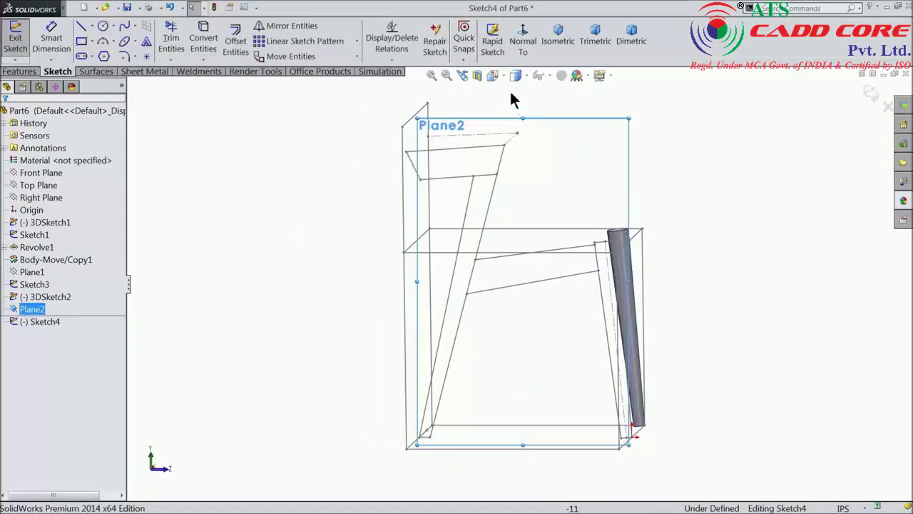
left_click(525, 47)
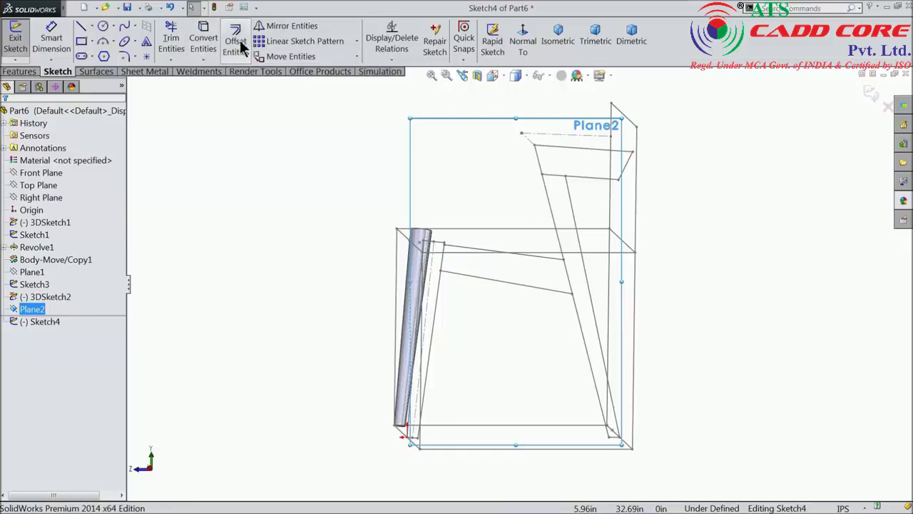
Draw a corner rectangle enclosing the chair's whole side frame.
left_click(83, 47)
scroll(418, 173, "up", 2)
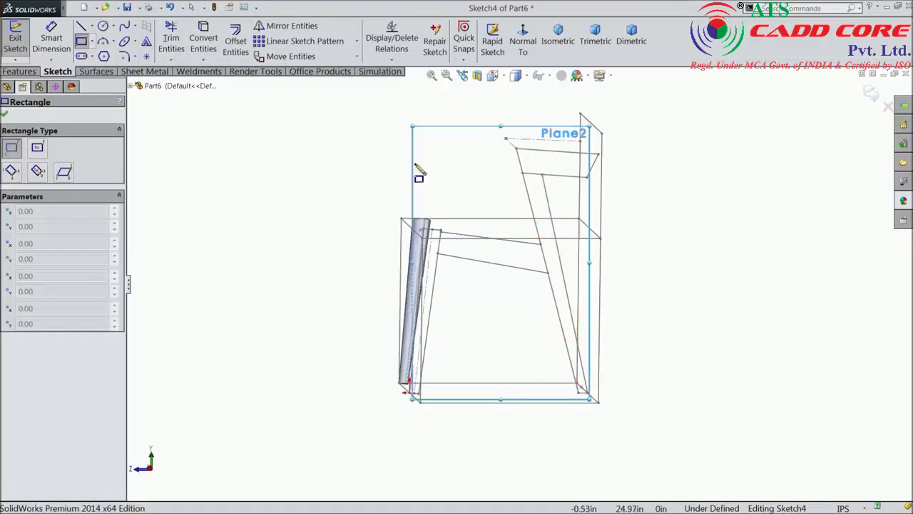
left_click_drag(387, 107, 628, 412)
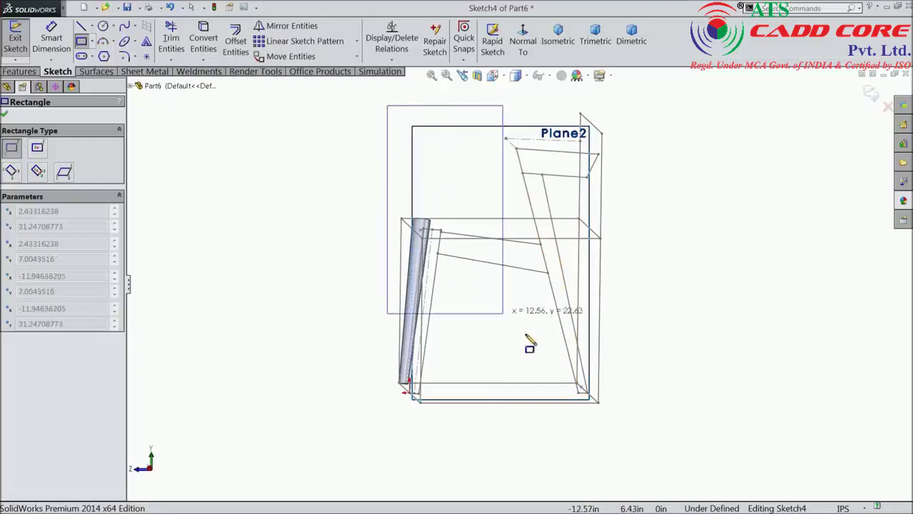
left_click(629, 411)
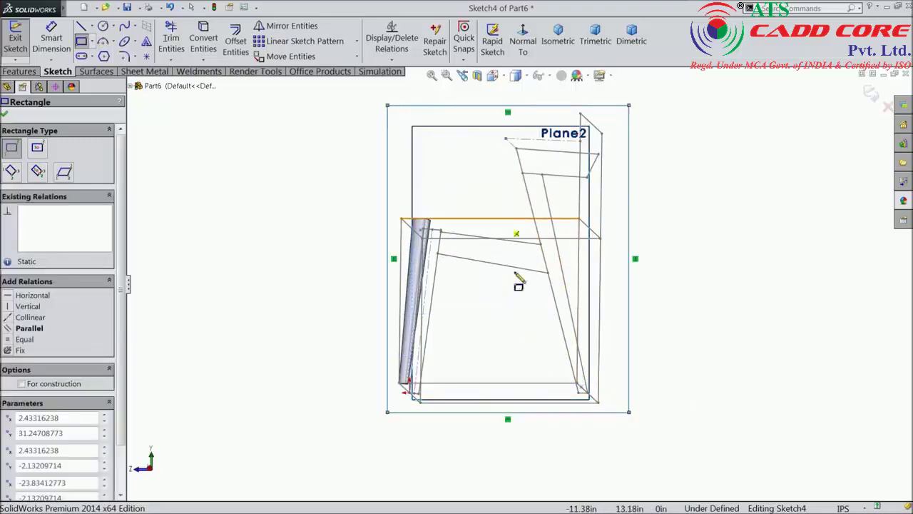
left_click(5, 116)
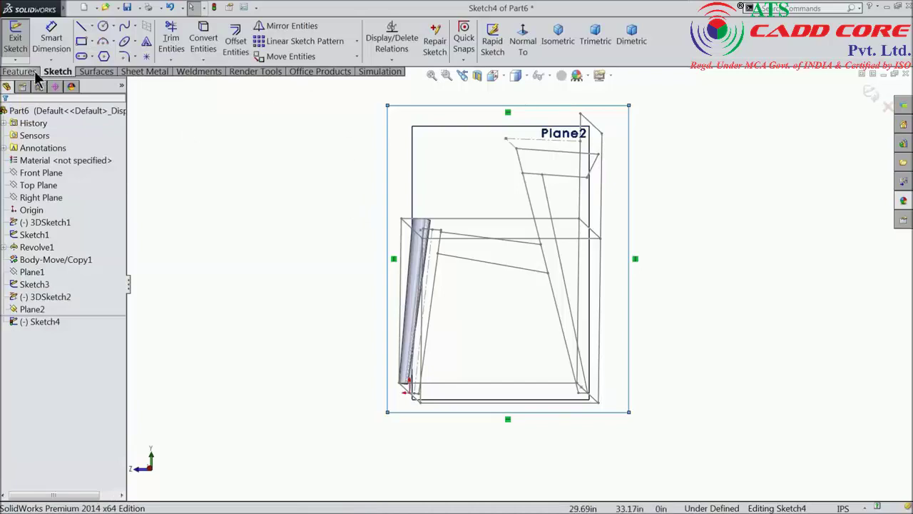
left_click(136, 72)
left_click(105, 72)
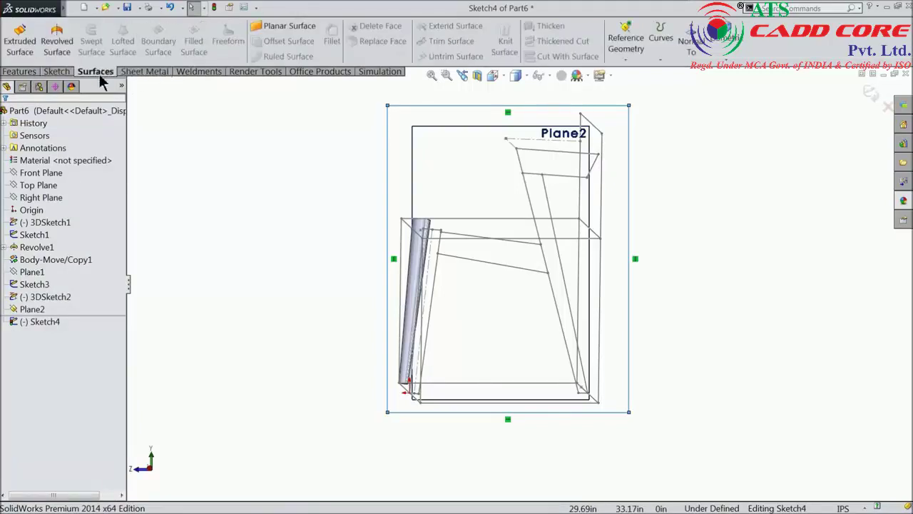
Create Surface-Plane1, a planar surface bounded by the Sketch4 rectangle.
left_click(282, 36)
mouse_move(314, 194)
middle_mouse_down()
mouse_move(362, 266)
mouse_move(357, 277)
middle_mouse_up()
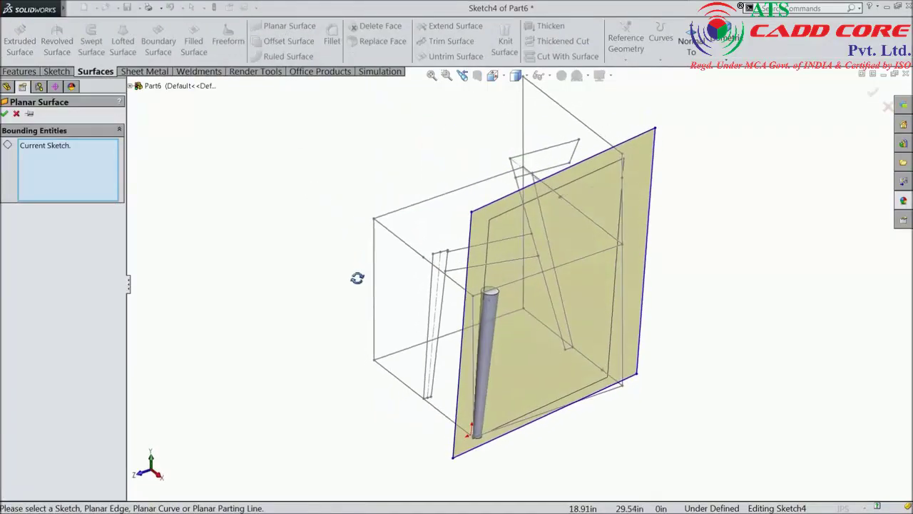
scroll(544, 328, "down", 2)
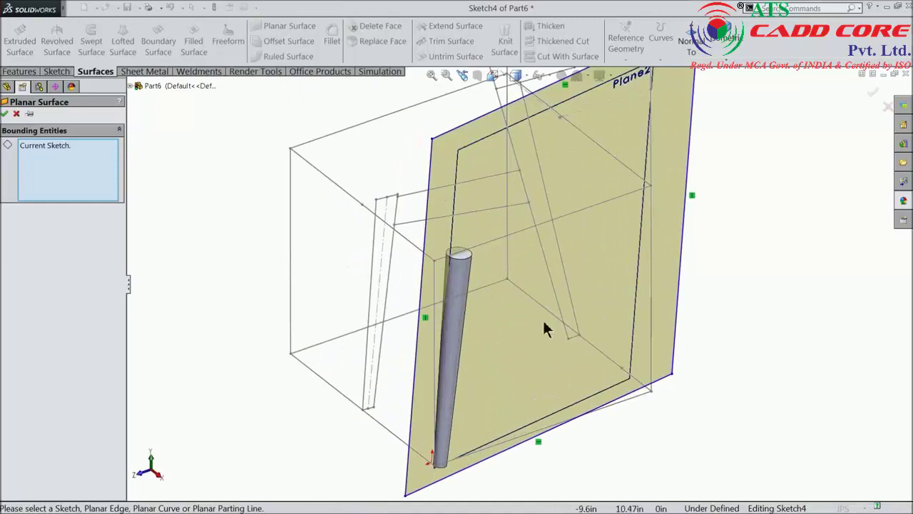
left_click(5, 114)
scroll(554, 212, "up", 2)
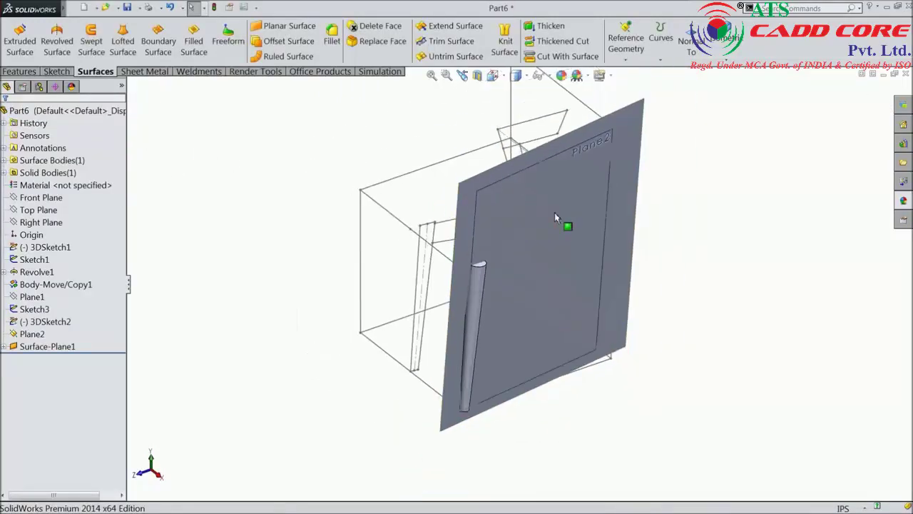
mouse_move(702, 195)
middle_mouse_down()
mouse_move(743, 223)
mouse_move(724, 208)
middle_mouse_up()
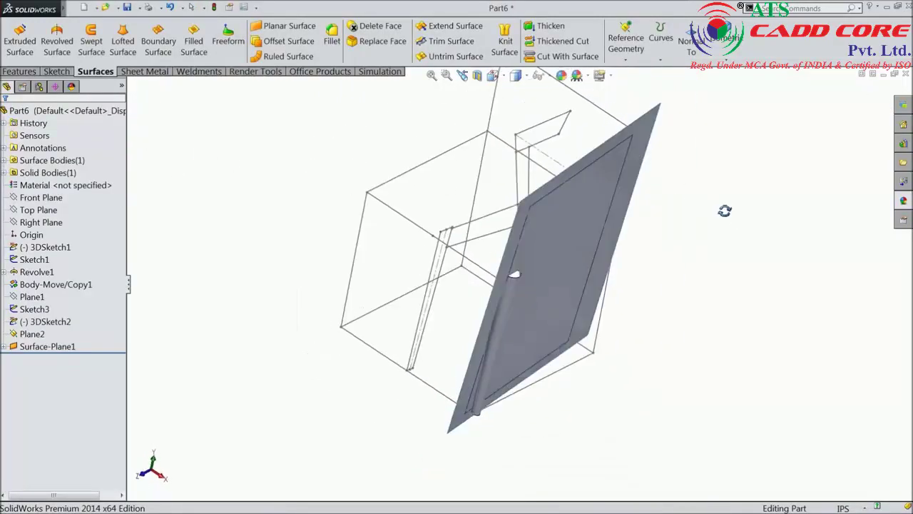
scroll(379, 217, "down", 3)
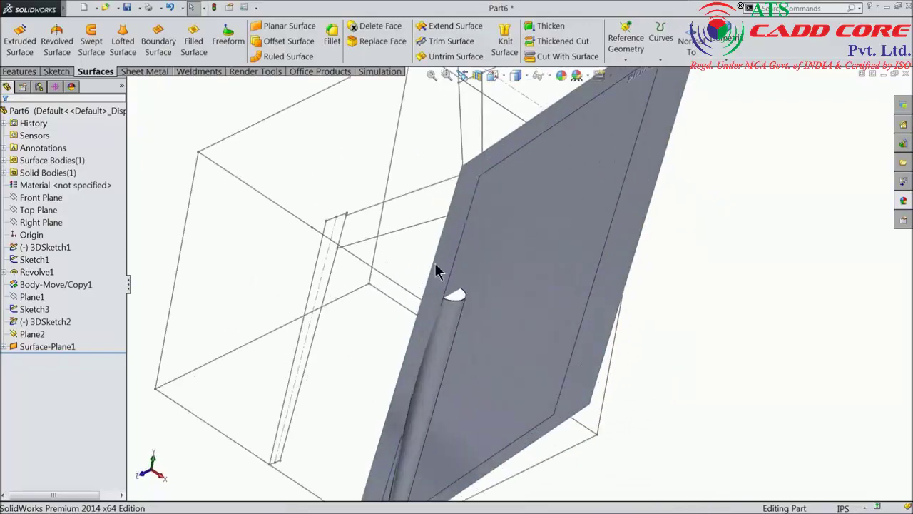
middle_click_drag(438, 271, 438, 262)
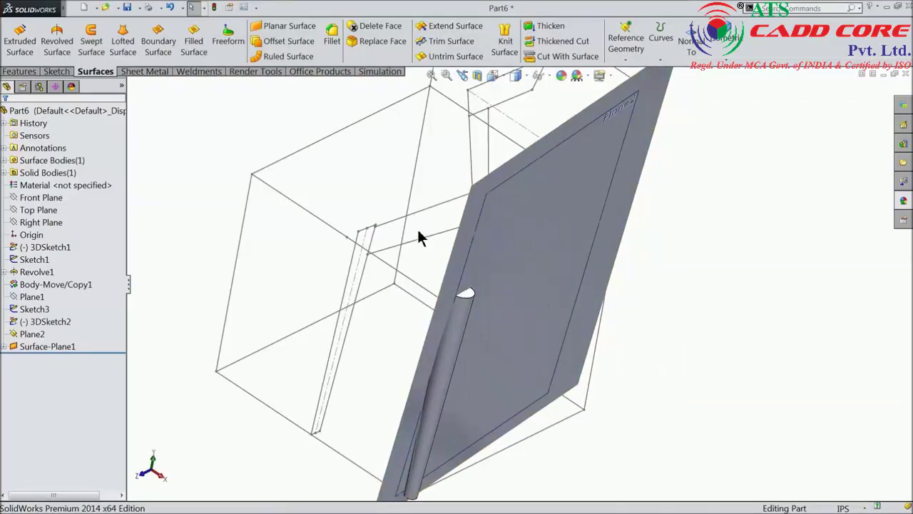
mouse_move(542, 285)
middle_mouse_down()
mouse_move(493, 269)
mouse_move(516, 279)
mouse_move(503, 273)
mouse_move(495, 308)
mouse_move(521, 311)
mouse_move(515, 290)
mouse_move(522, 293)
middle_mouse_up()
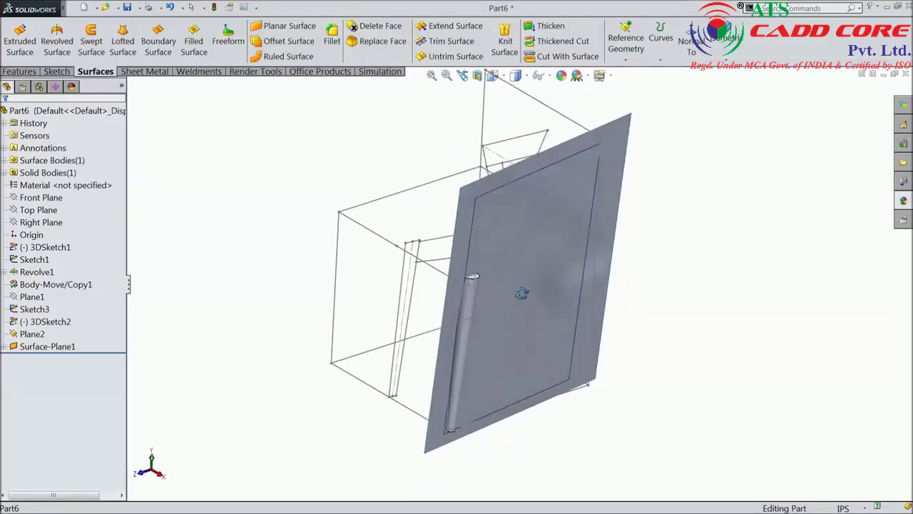
scroll(471, 278, "down", 2)
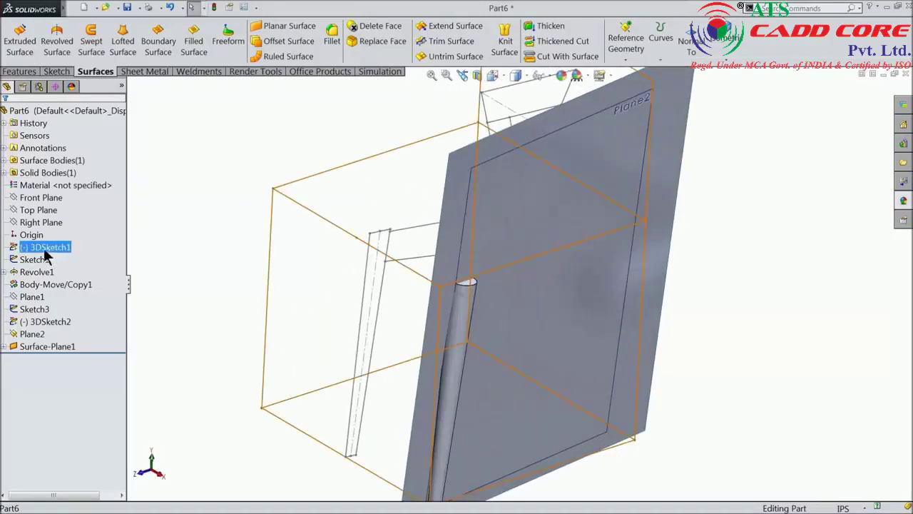
left_click(16, 226)
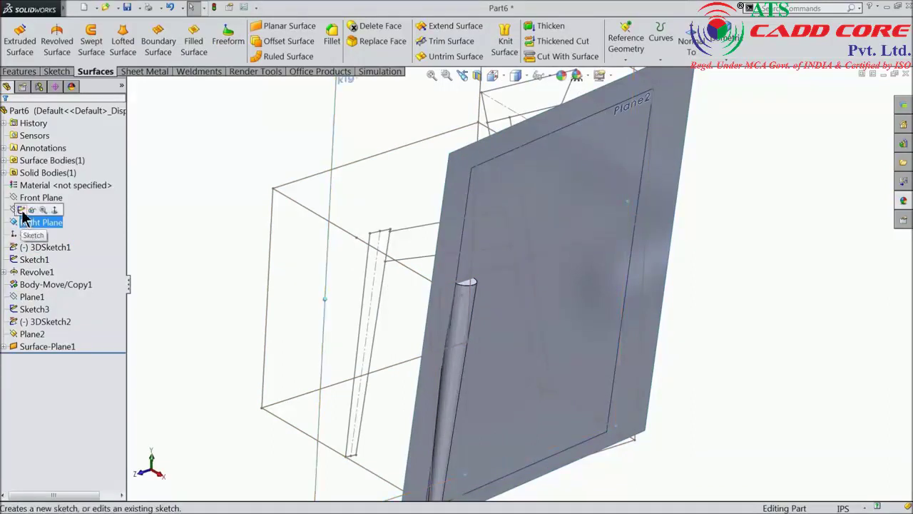
Start a sketch on the Right Plane, viewed normal, with the Line tool active.
left_click(22, 211)
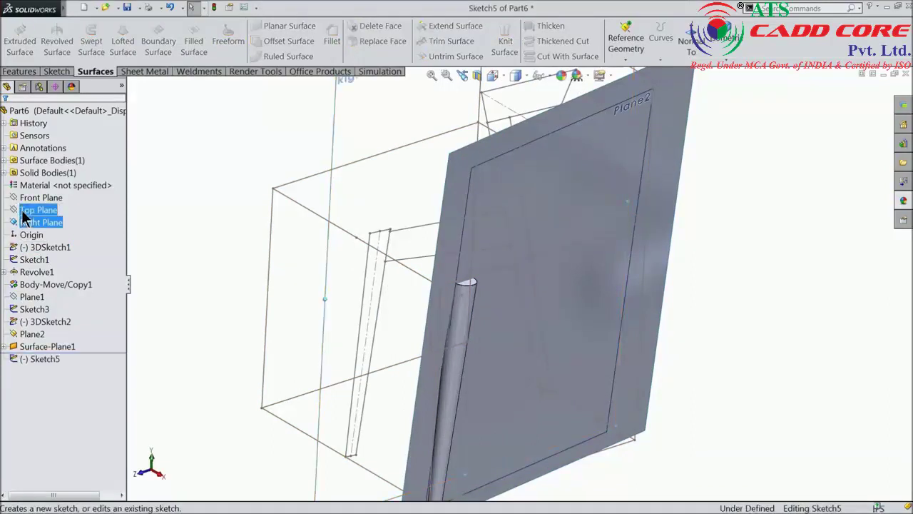
left_click(692, 44)
scroll(472, 266, "down", 5)
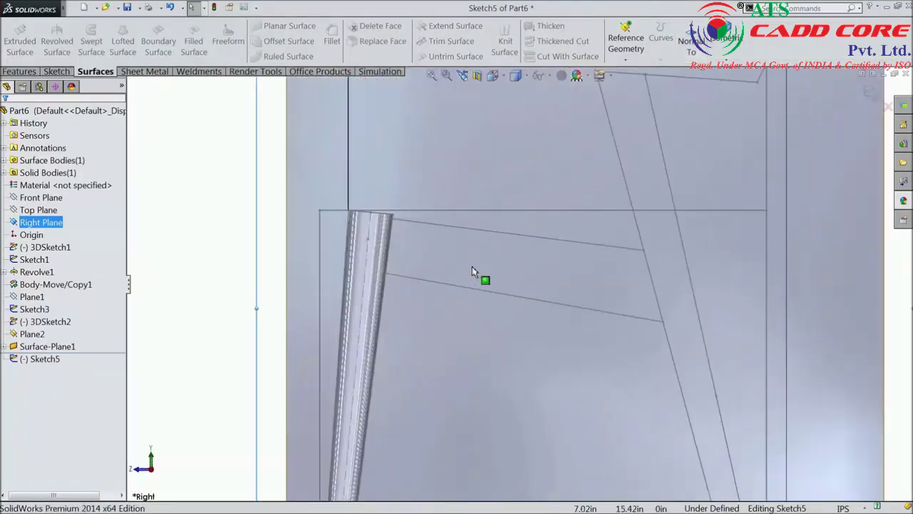
scroll(470, 270, "down", 2)
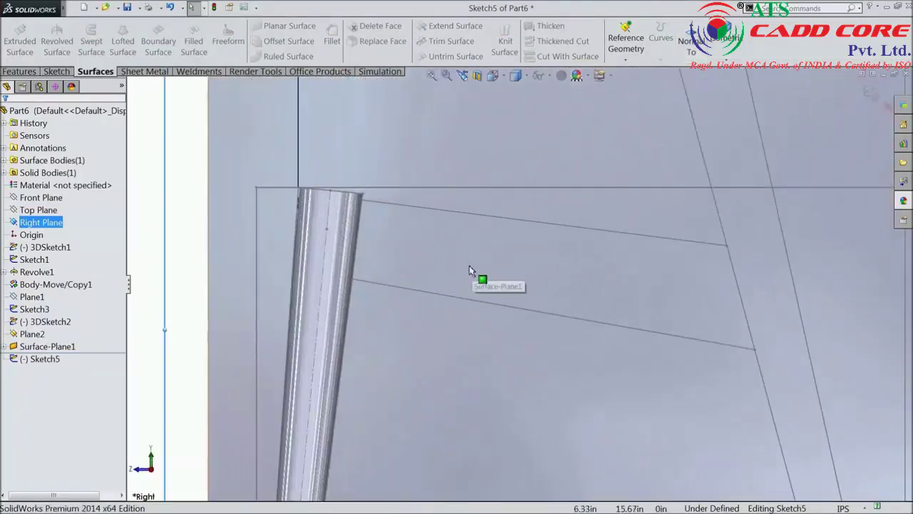
left_click(58, 72)
left_click(81, 26)
Draw a closed four-line rail profile from the leg top out to the right.
scroll(517, 282, "down", 2)
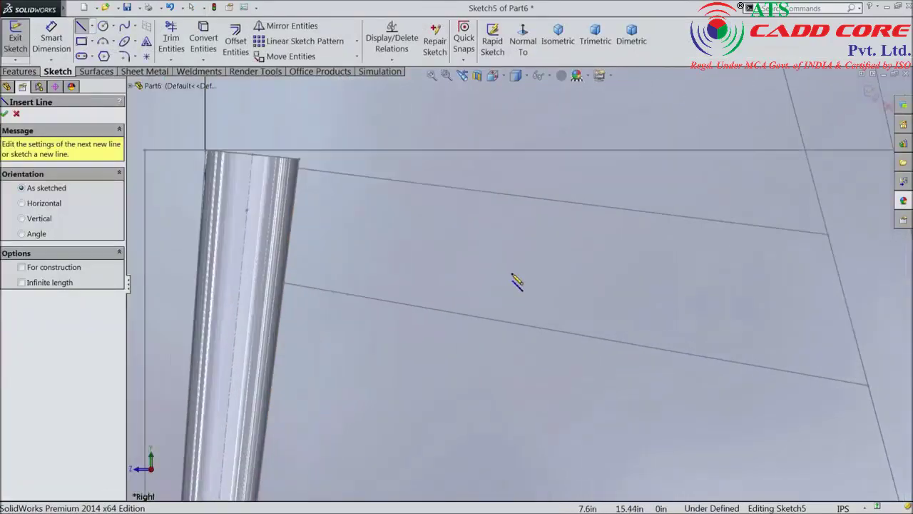
left_click(856, 236)
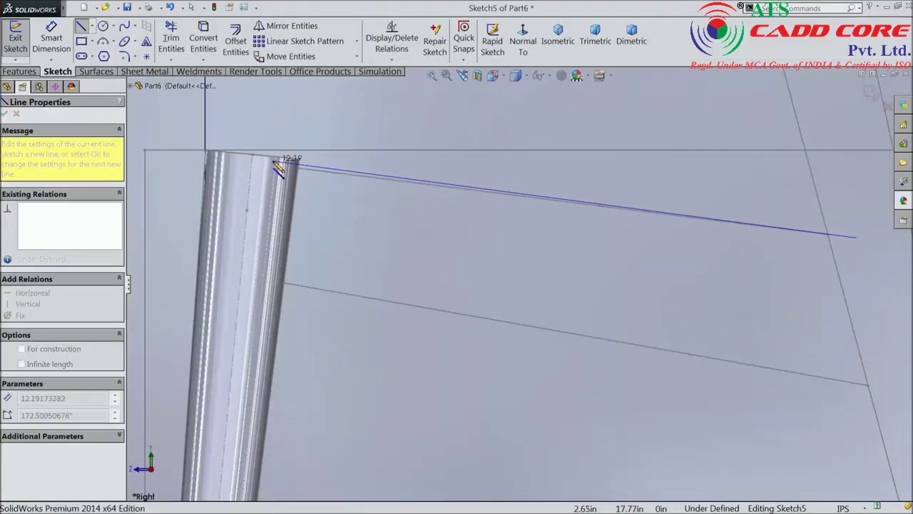
left_click(275, 162)
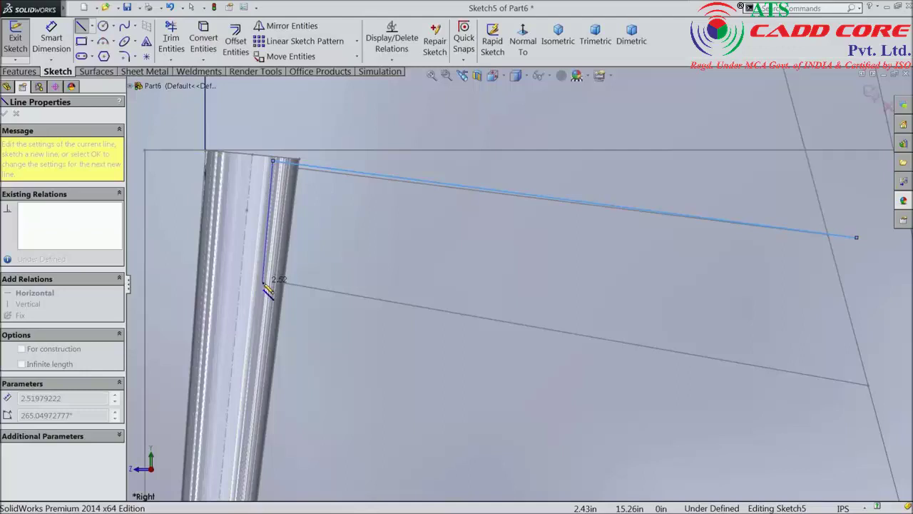
left_click(263, 282)
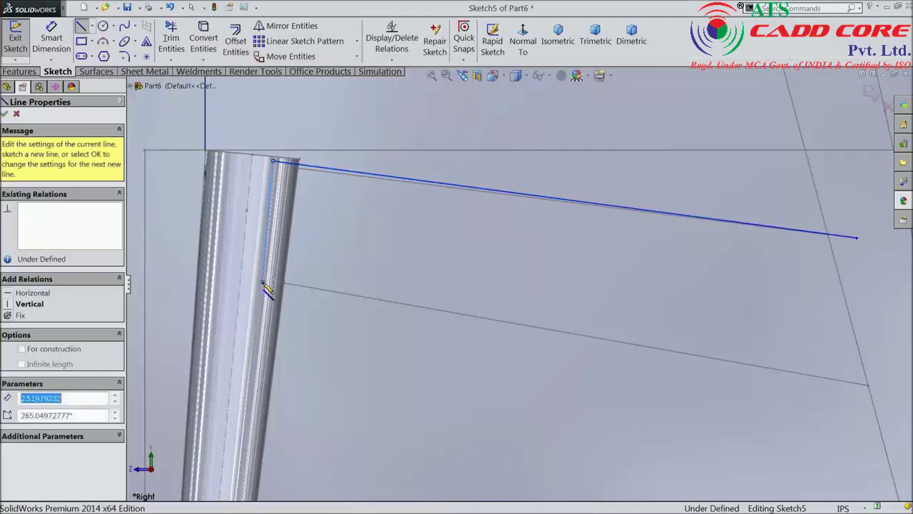
left_click(899, 395)
left_click(858, 239)
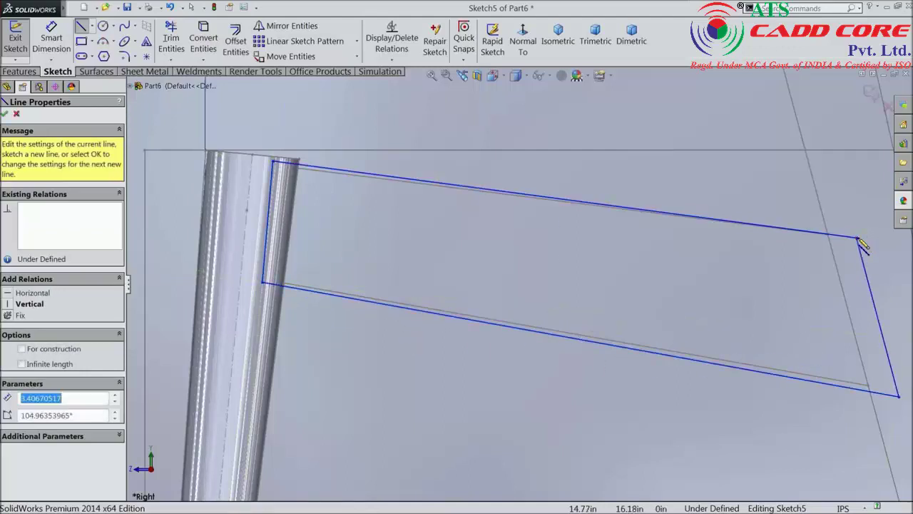
right_click(693, 186)
Make the rail profile's lower edge collinear with its matching reference line.
left_click(719, 137)
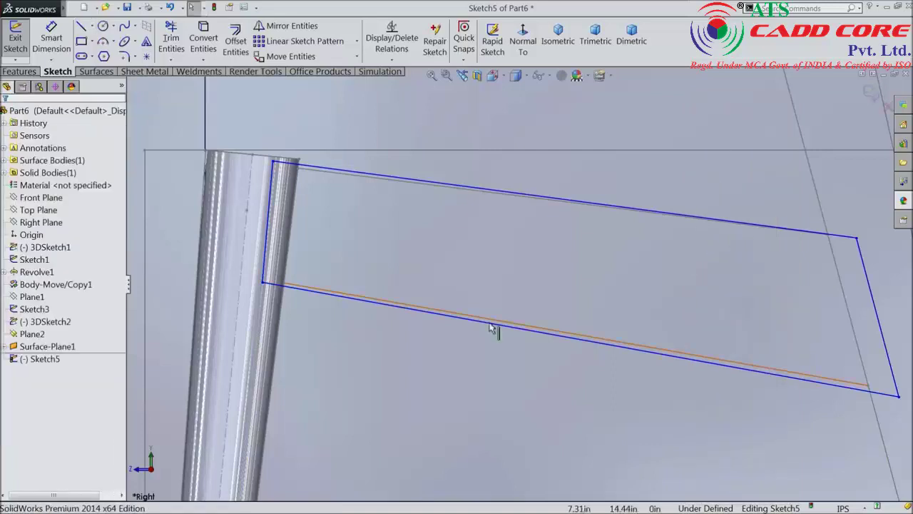
scroll(361, 288, "down", 4)
left_click(364, 289)
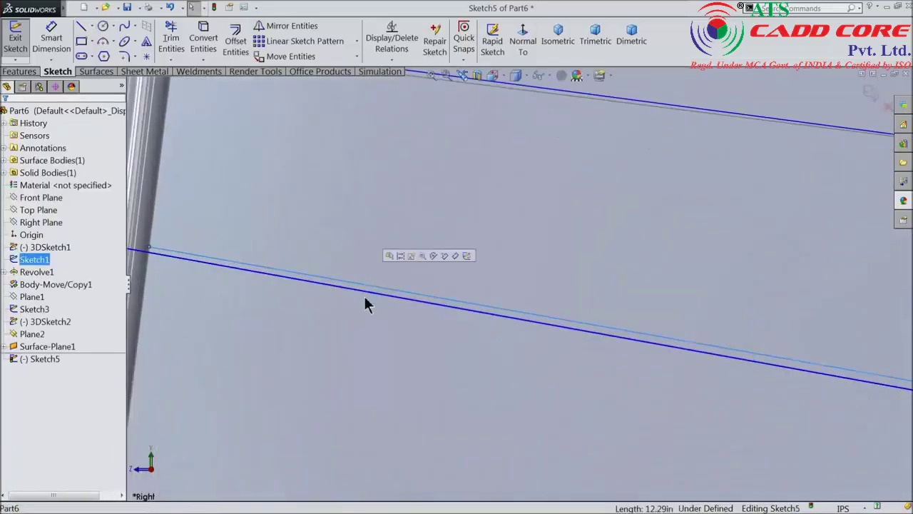
left_click(373, 293, "ctrl")
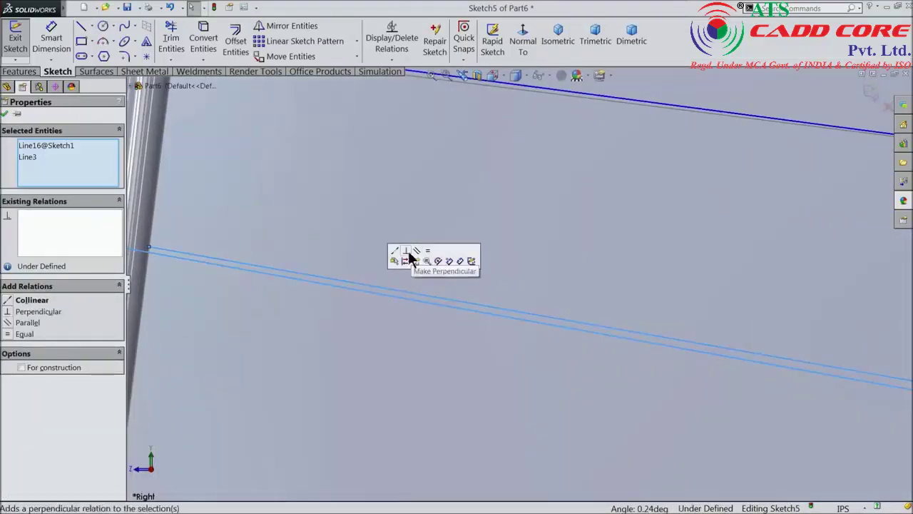
left_click(394, 250)
scroll(428, 265, "up", 3)
scroll(498, 202, "down", 2)
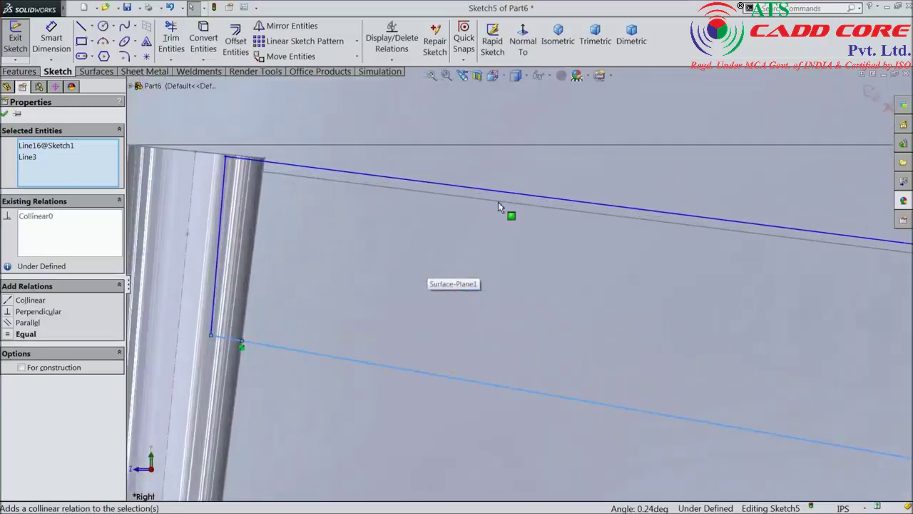
Make the profile's top edge collinear with the upper reference line.
left_click(508, 197, "ctrl")
left_click(509, 198, "ctrl")
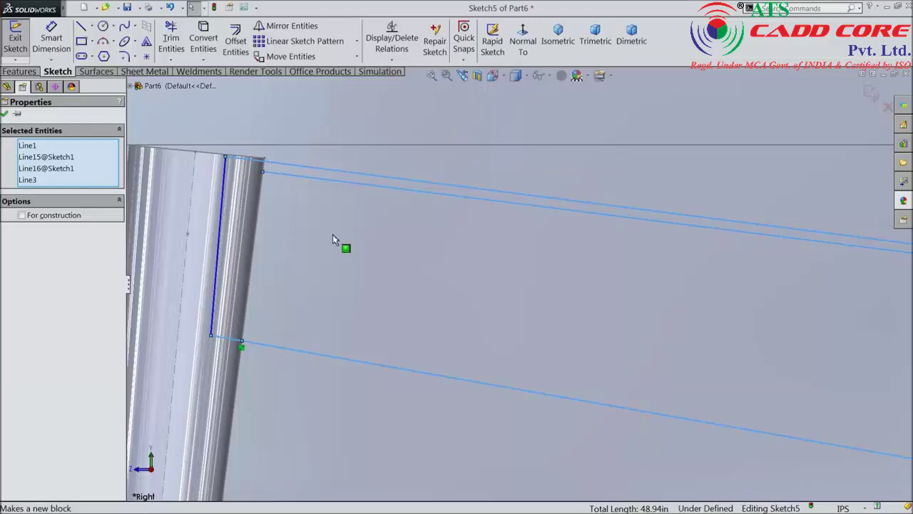
scroll(333, 239, "up", 2)
left_click(150, 240)
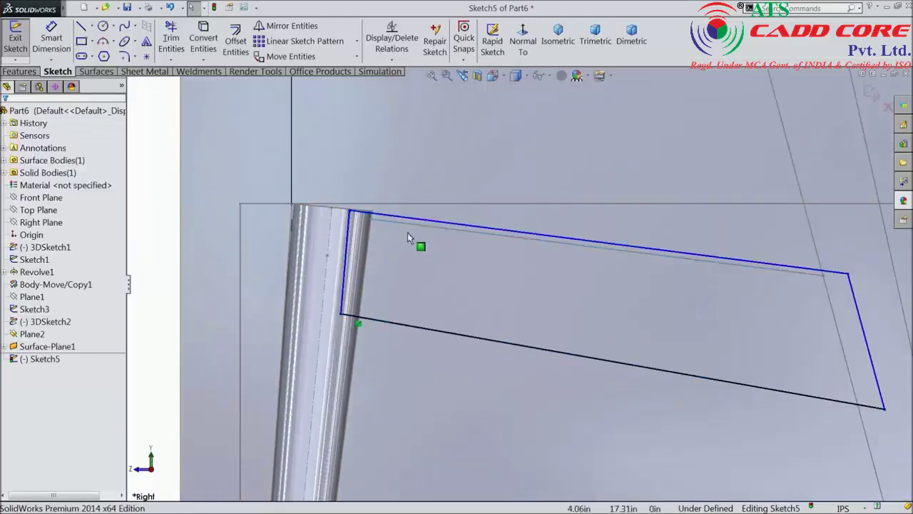
left_click(462, 234)
left_click(462, 233, "ctrl")
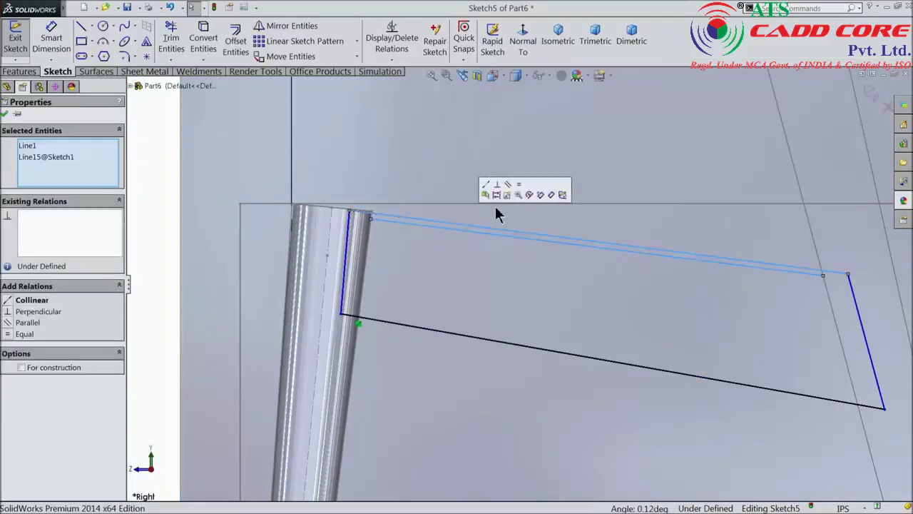
left_click(486, 186)
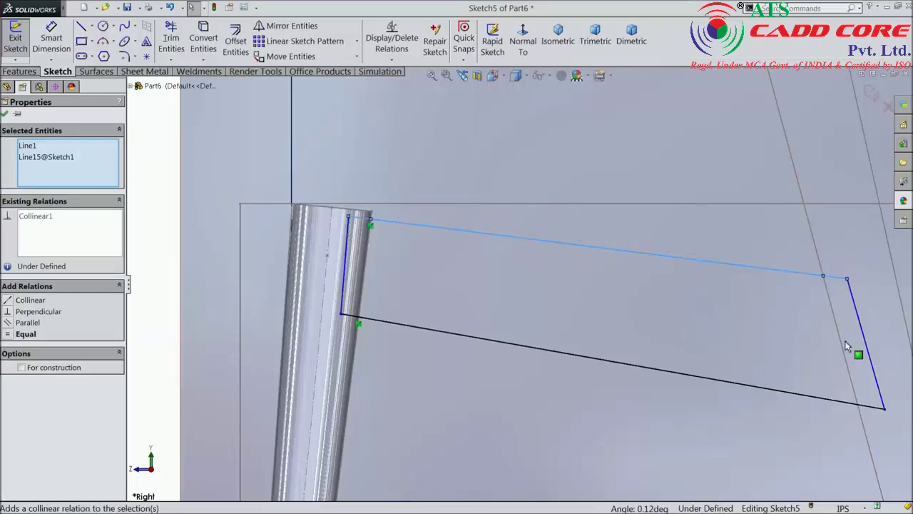
scroll(497, 323, "down", 2)
scroll(339, 240, "down", 1)
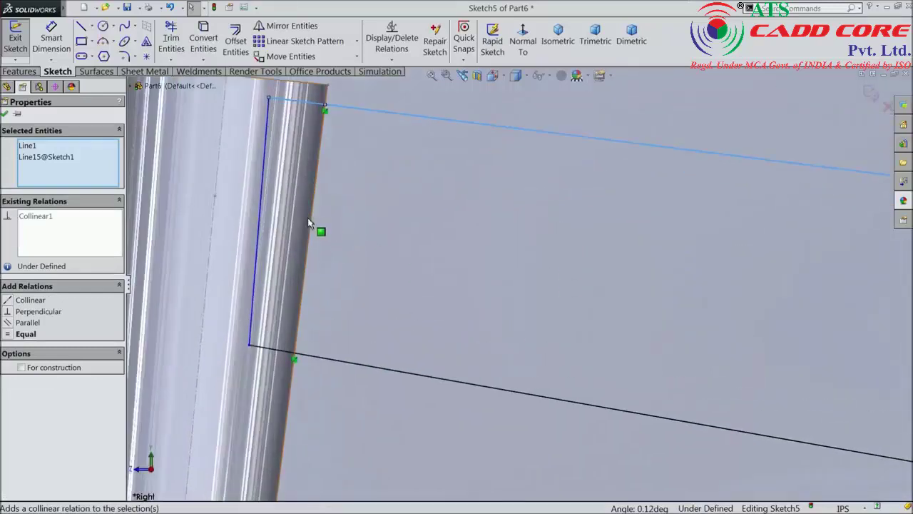
Make the short edge along the leg parallel to the leg's edge line.
key("Escape")
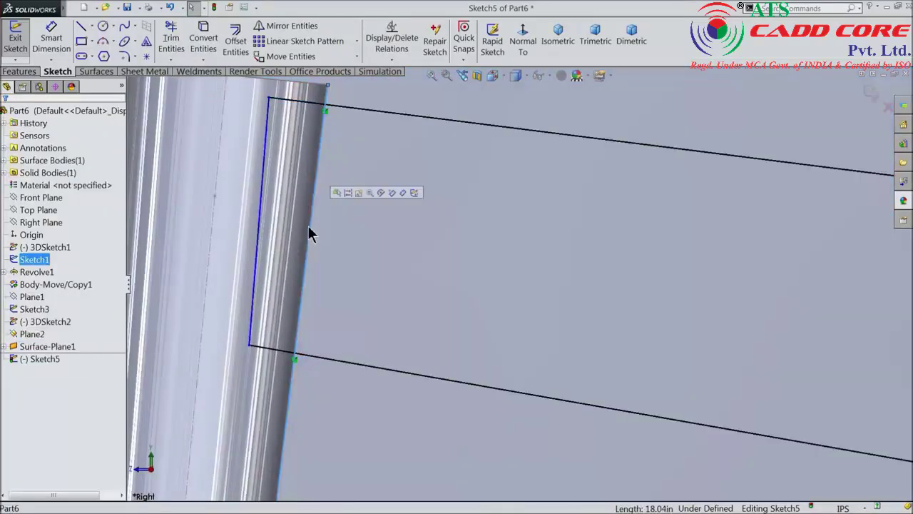
left_click(262, 232)
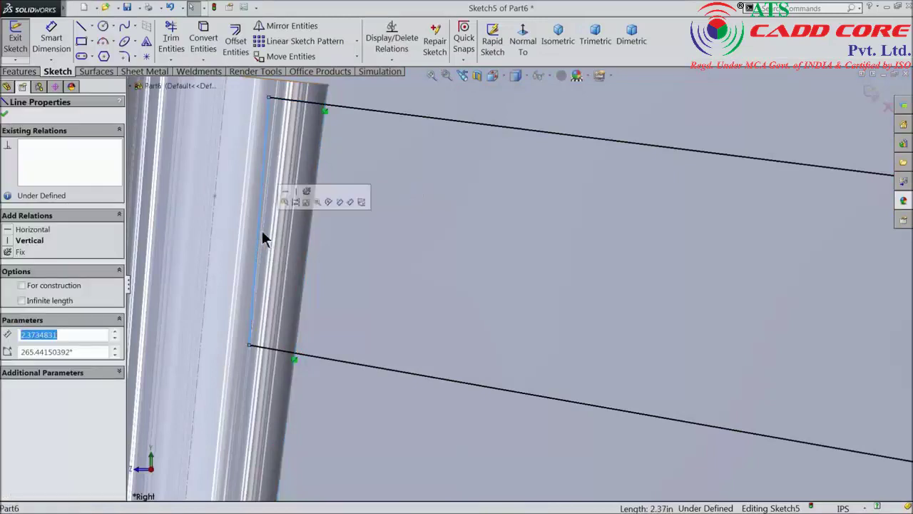
left_click(310, 231, "ctrl")
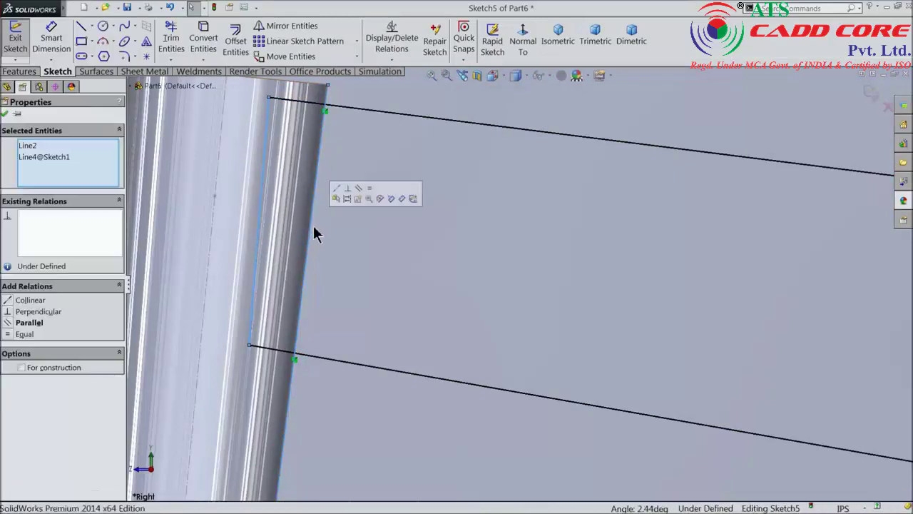
left_click(360, 191)
scroll(428, 260, "up", 3)
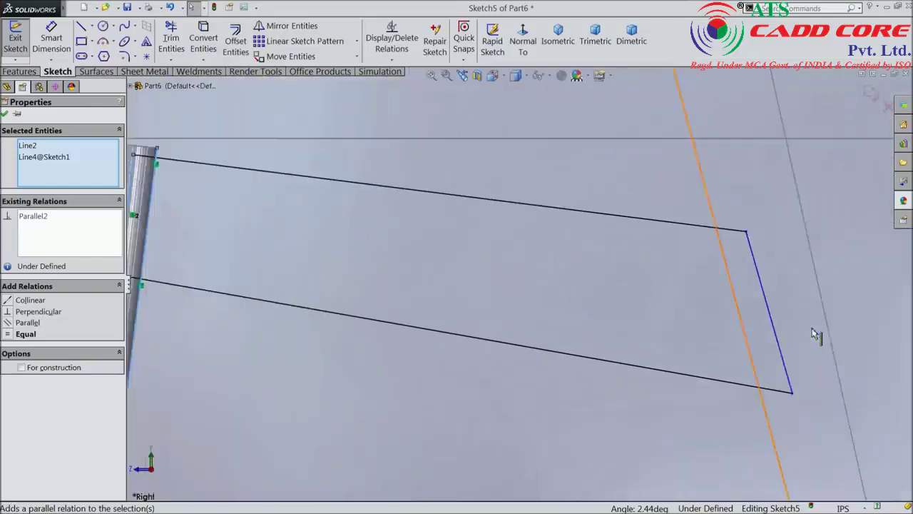
scroll(813, 335, "down", 2)
Make the rail's right end edge parallel to the Sketch1 frame line.
left_click(724, 312)
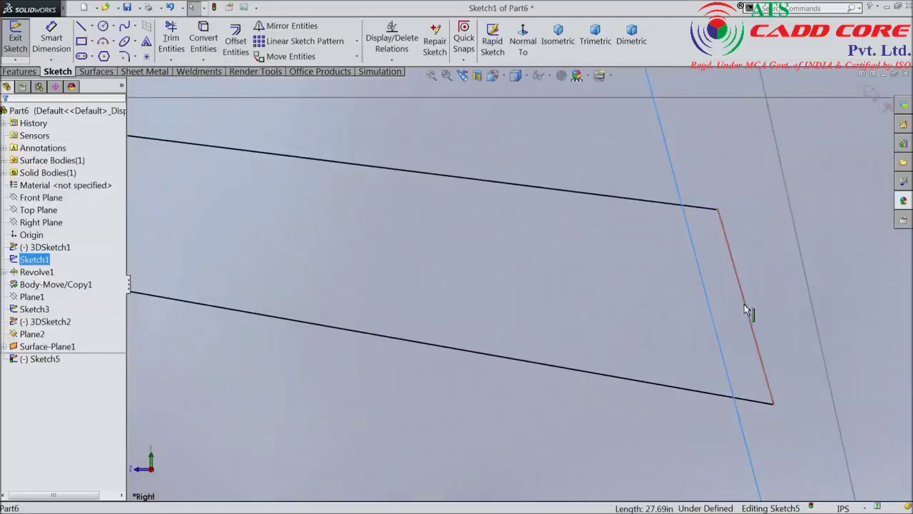
left_click(747, 309, "ctrl")
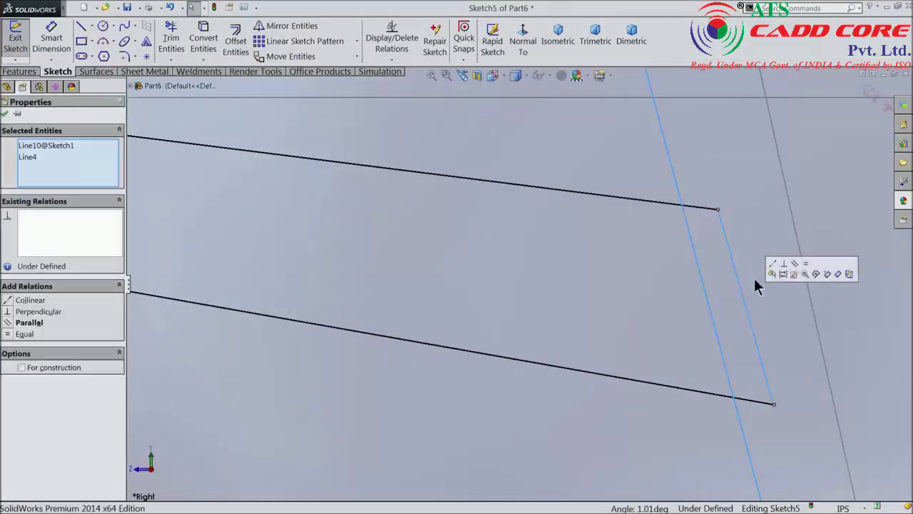
left_click(797, 266)
scroll(520, 280, "up", 5)
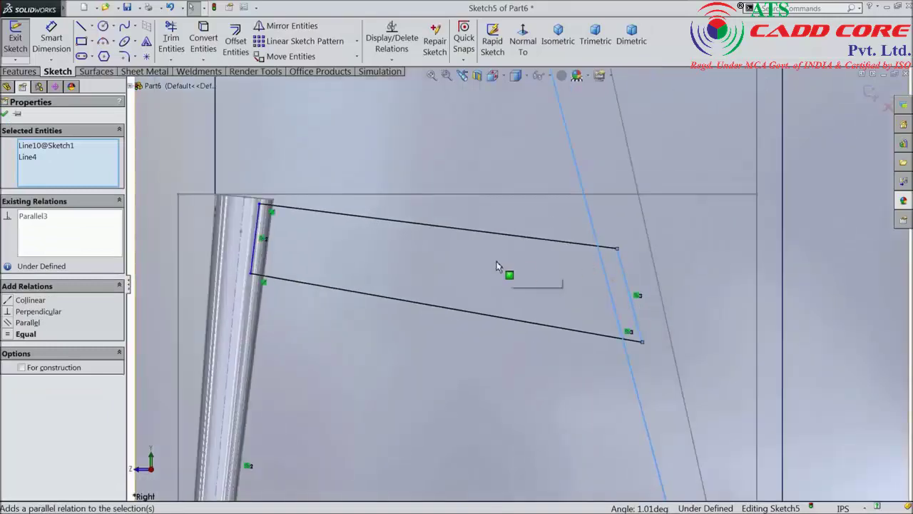
left_click(5, 115)
Dimension the rail profile's width at the leg end as 0.50 in.
left_click(52, 39)
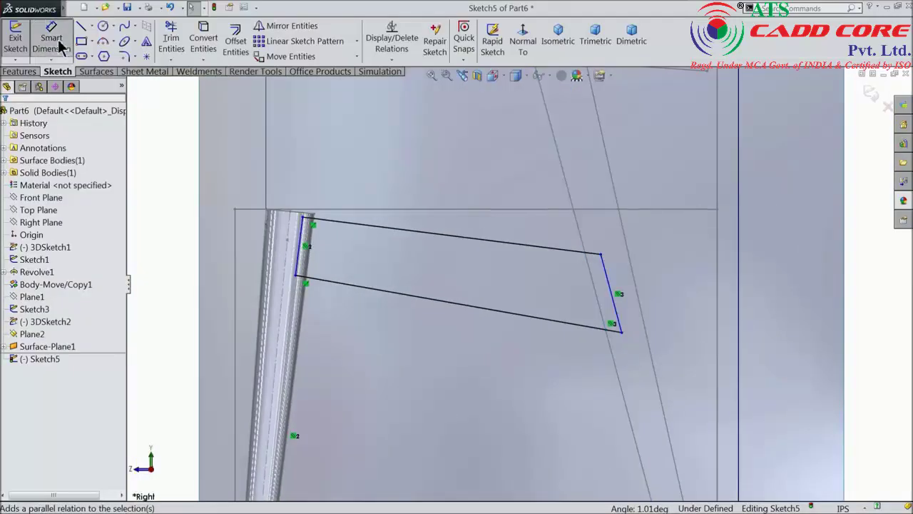
scroll(373, 255, "down", 3)
scroll(282, 196, "down", 2)
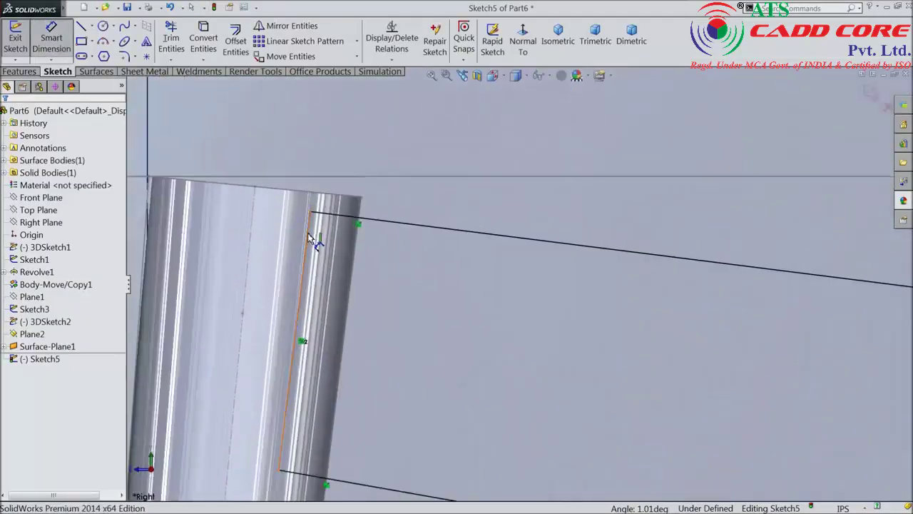
left_click(309, 234)
key("Escape")
left_click(333, 212)
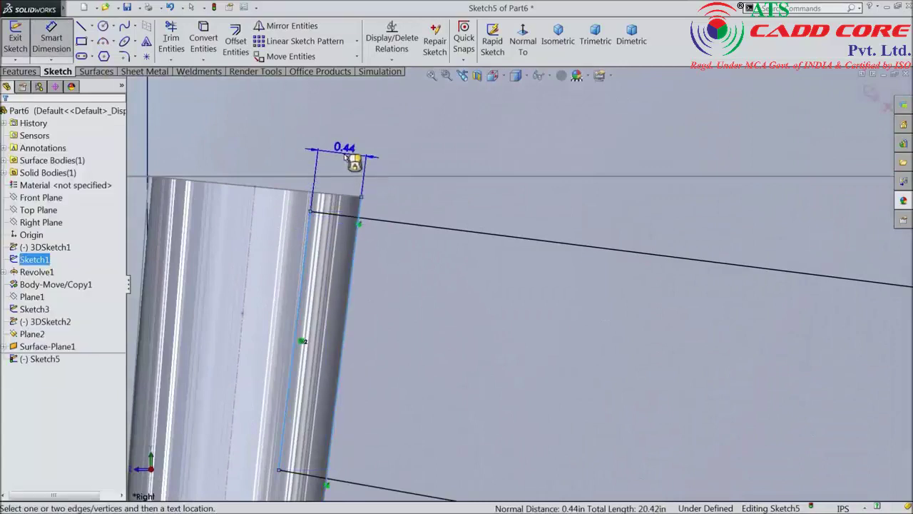
left_click(346, 158)
type(".5")
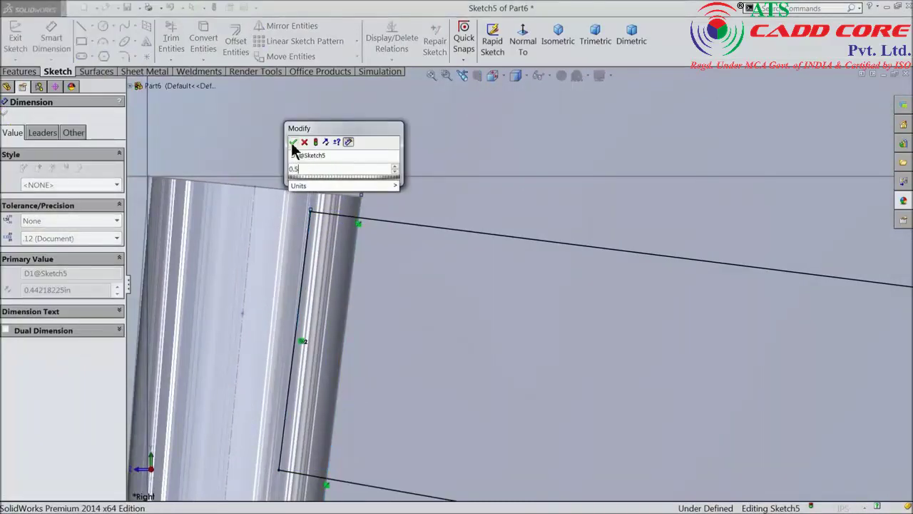
left_click(293, 143)
Dimension the rail's right end width as 0.50 in, fully defining the sketch.
scroll(423, 271, "up", 2)
scroll(671, 307, "up", 2)
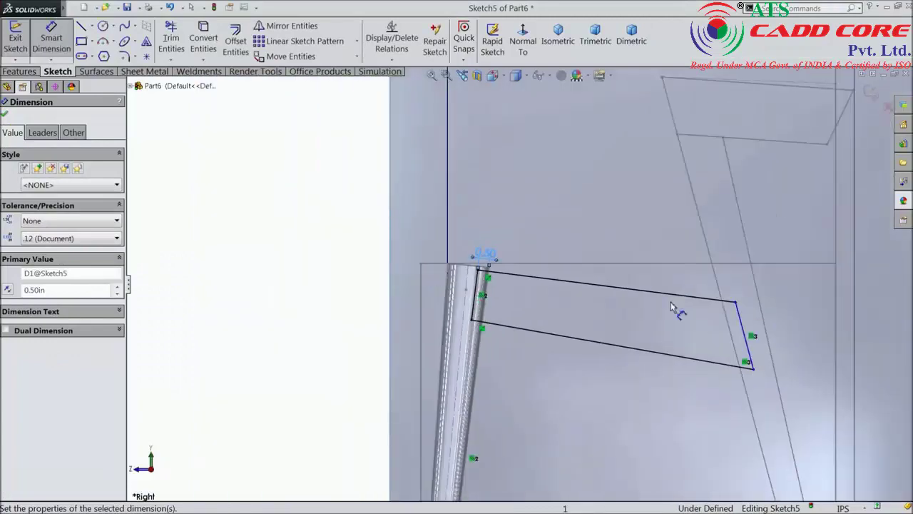
scroll(723, 261, "down", 2)
scroll(685, 250, "down", 2)
left_click(670, 303)
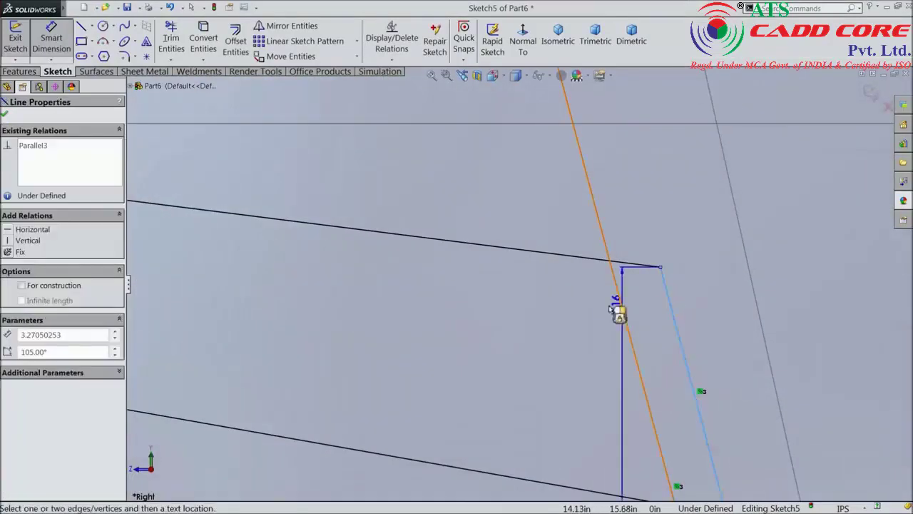
left_click(615, 250)
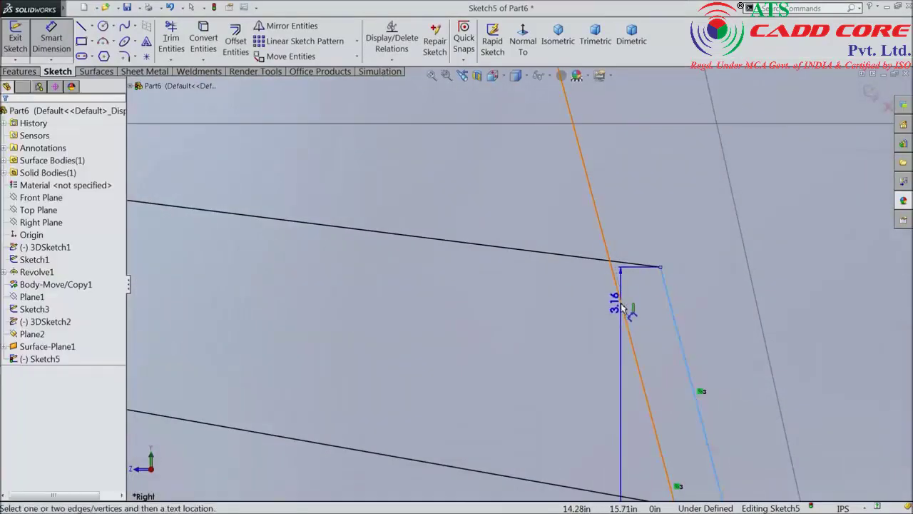
left_click(619, 248)
type("0.5")
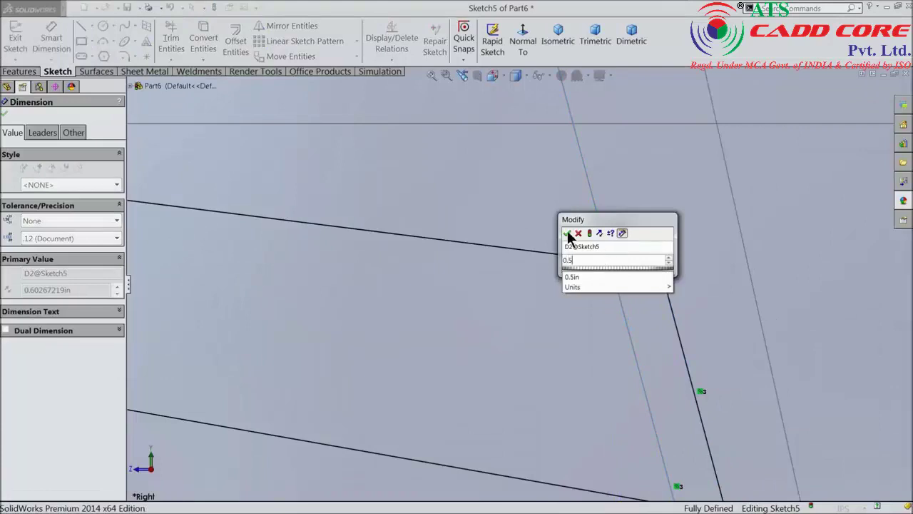
left_click(568, 234)
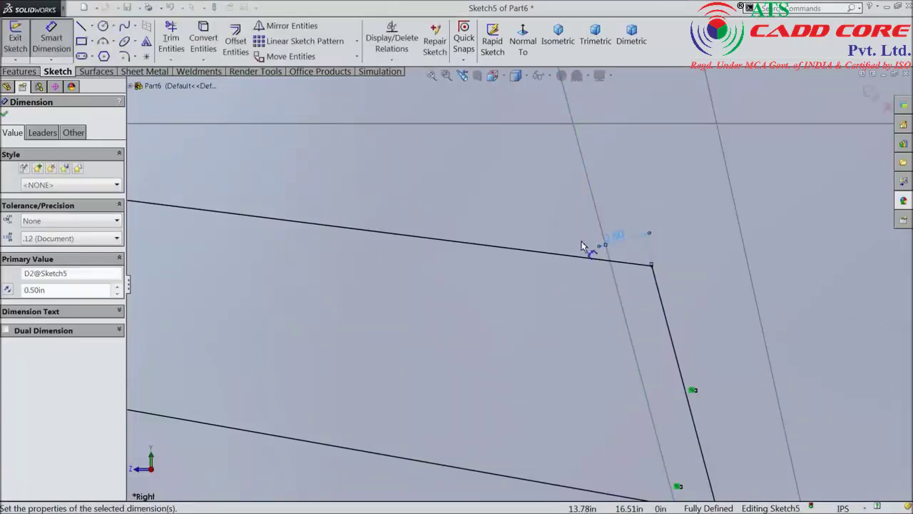
left_click(4, 116)
scroll(420, 197, "up", 3)
scroll(422, 219, "up", 3)
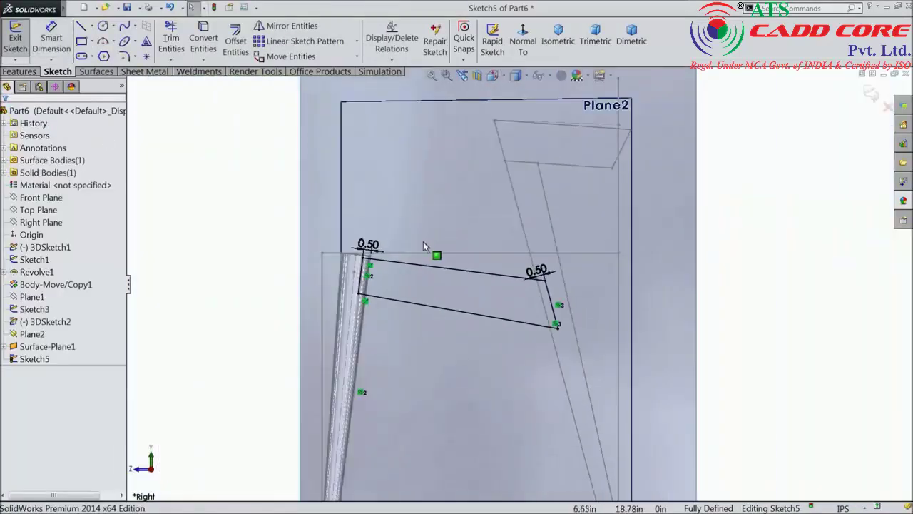
Close Sketch5 with its rail profile and show the Curves flyout on the Features tools.
middle_click_drag(424, 246, 409, 287)
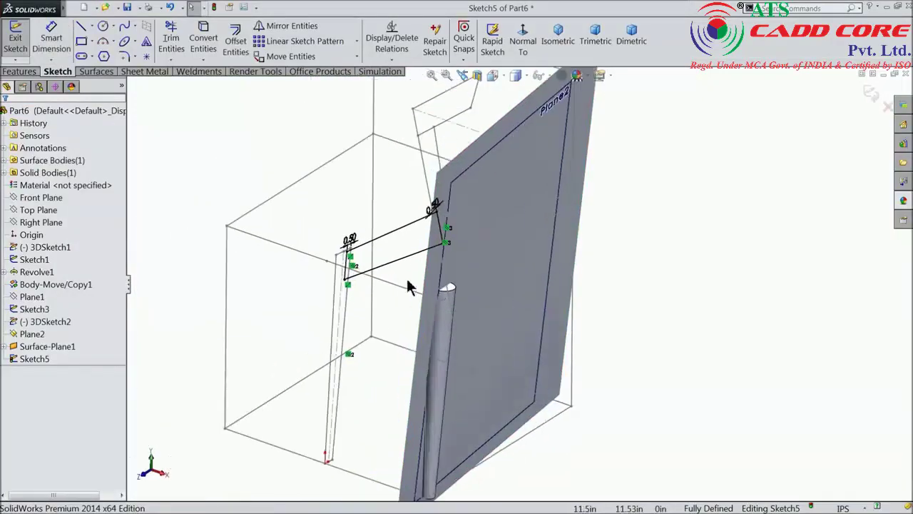
scroll(408, 287, "down", 3)
scroll(418, 257, "down", 2)
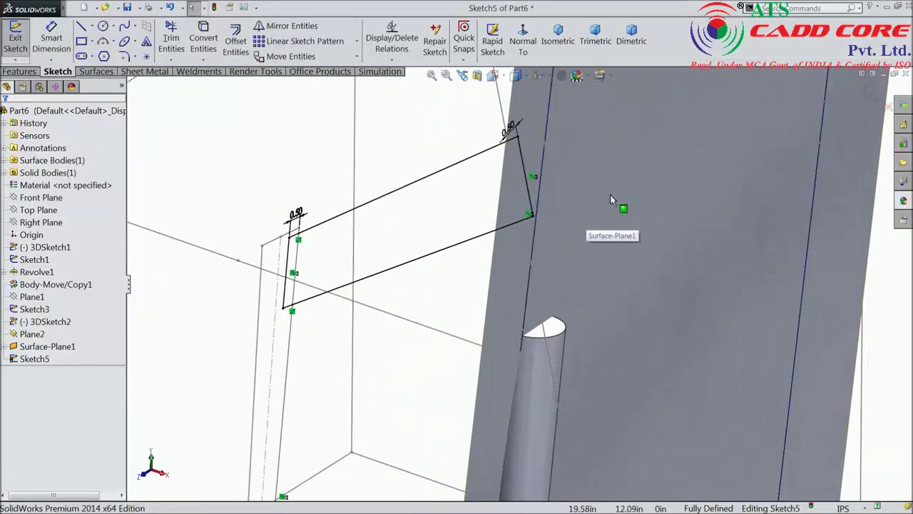
scroll(627, 227, "up", 3)
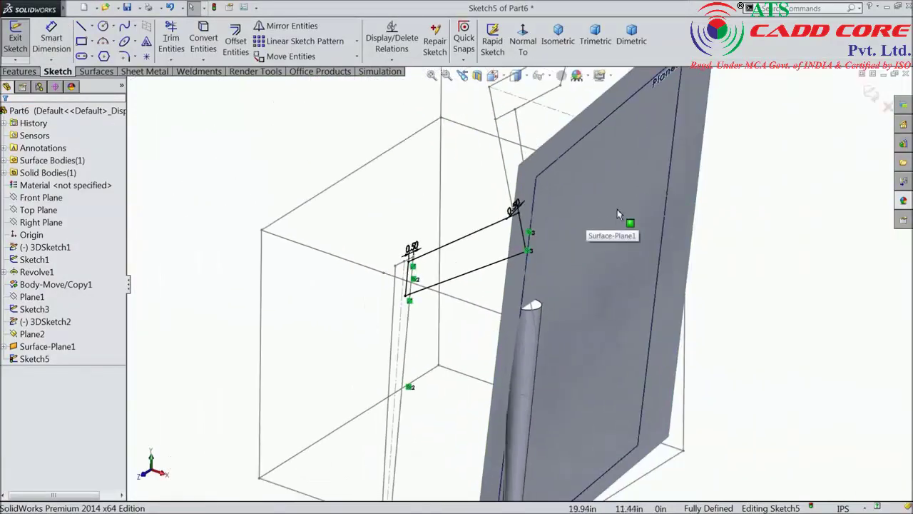
left_click(24, 72)
left_click(557, 54)
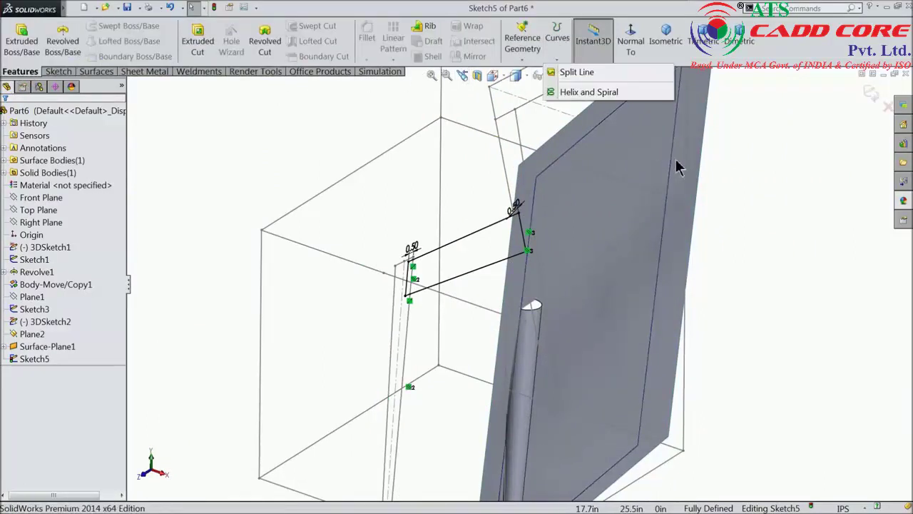
left_click(872, 93)
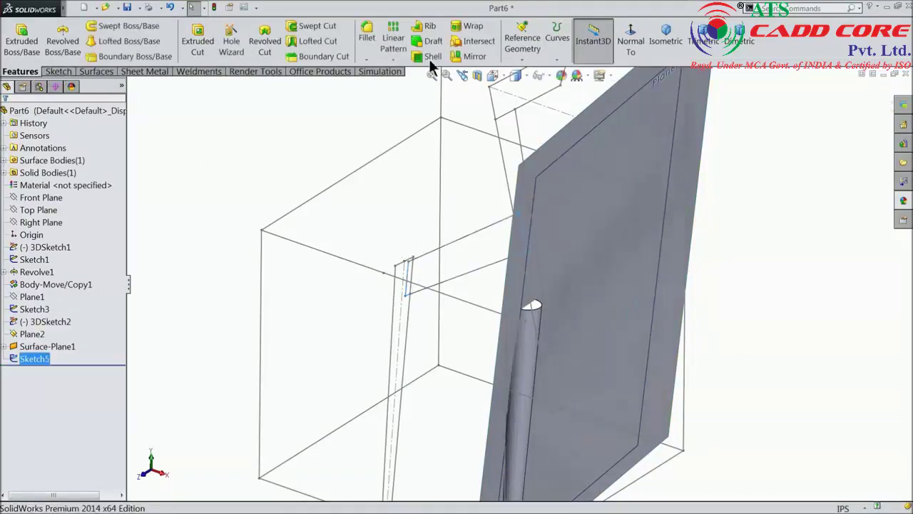
left_click(558, 59)
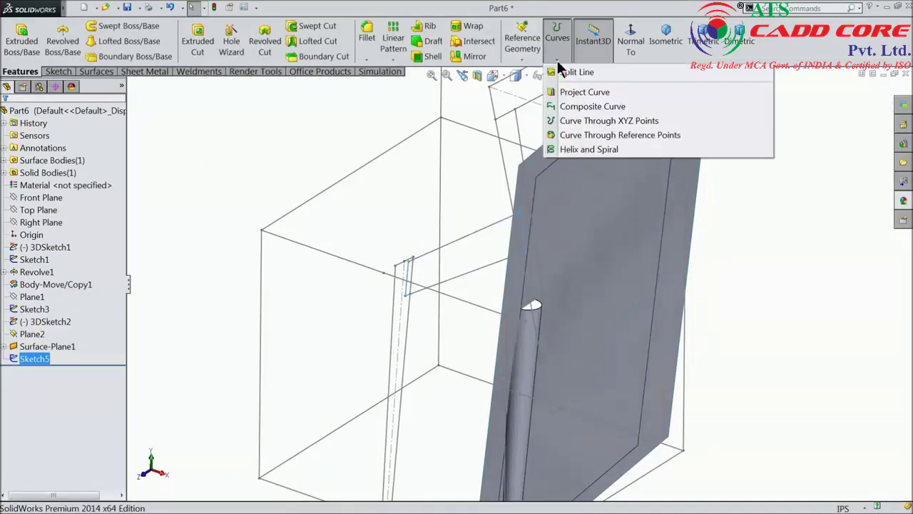
Project Sketch5 onto the Surface-Plane1 face, creating Curve1.
left_click(584, 93)
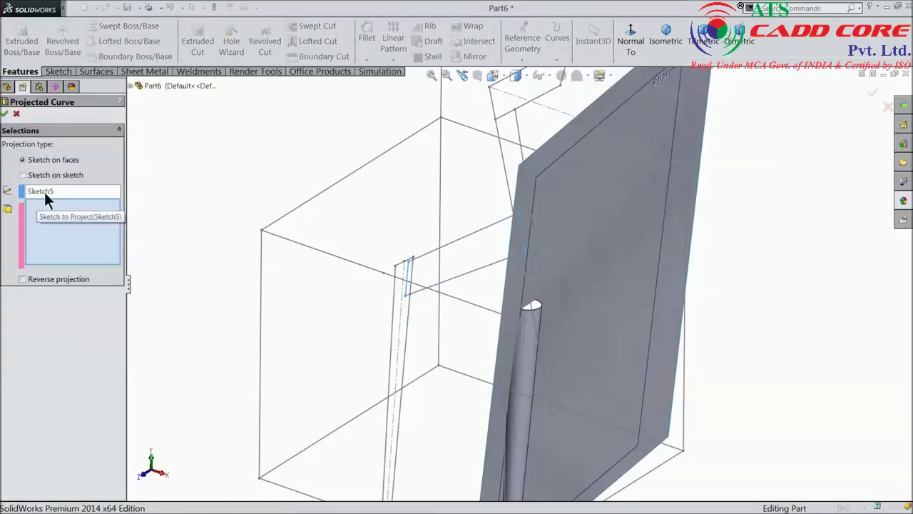
scroll(449, 301, "down", 1)
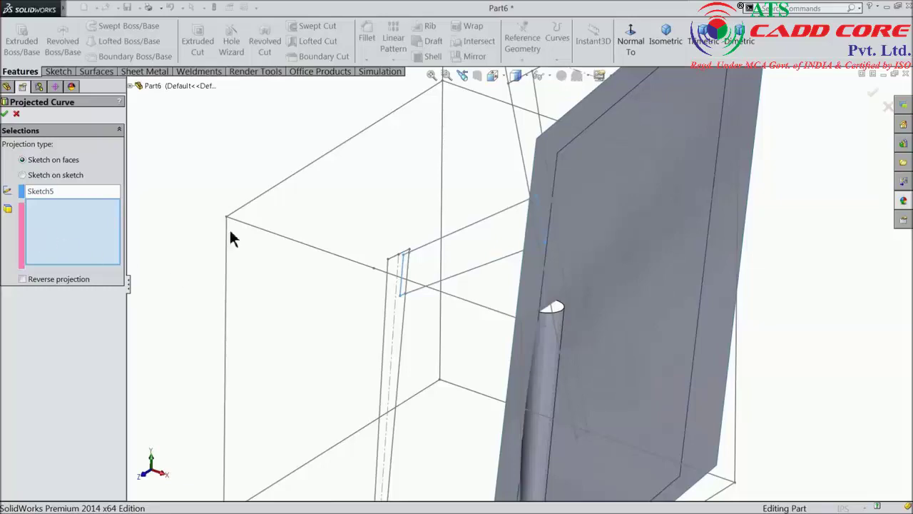
left_click(621, 325)
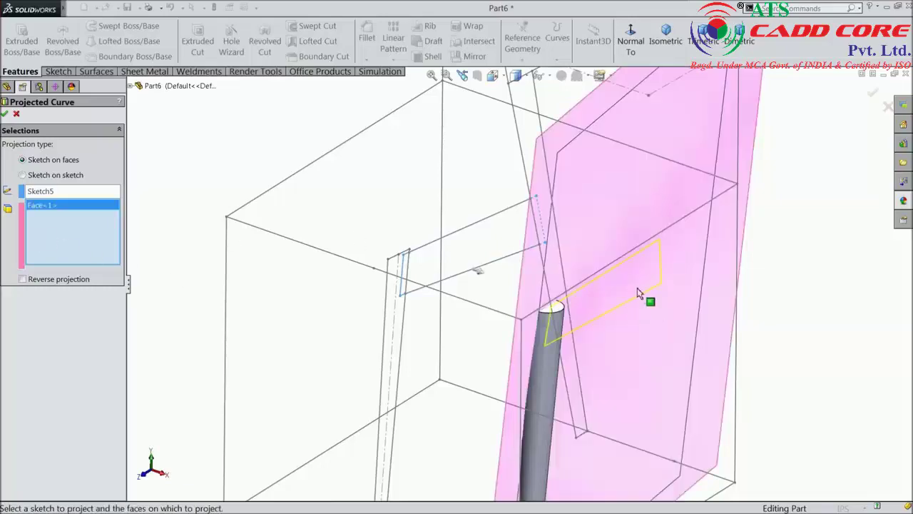
mouse_move(644, 300)
middle_mouse_down()
mouse_move(582, 325)
mouse_move(546, 298)
mouse_move(591, 340)
mouse_move(581, 359)
middle_mouse_up()
scroll(458, 286, "down", 4)
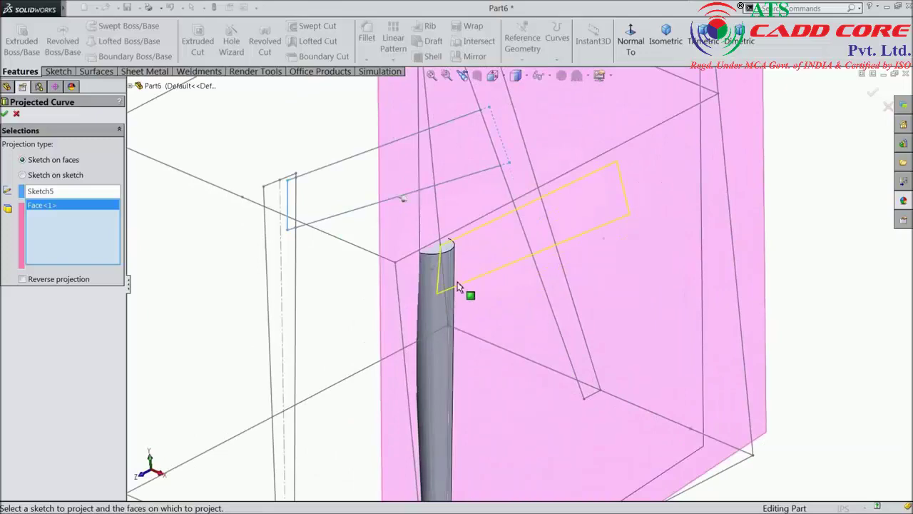
left_click(5, 114)
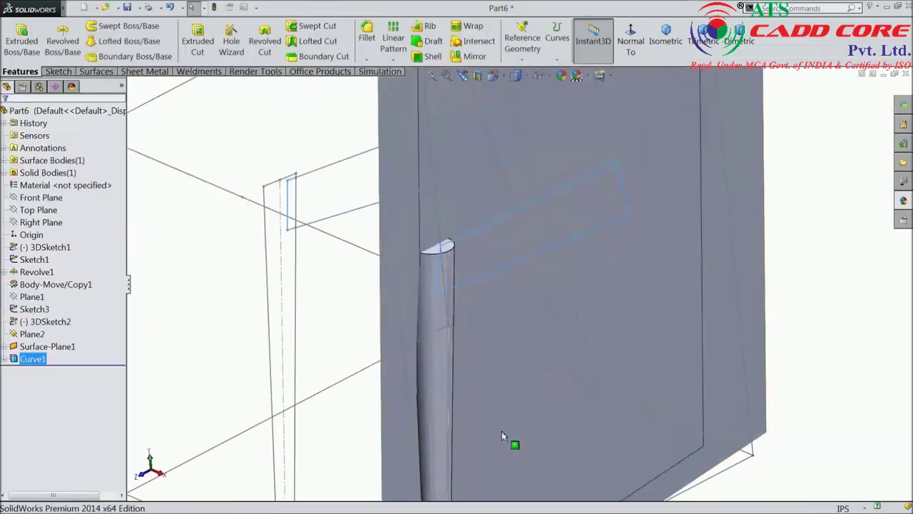
Orient the tube upright and start Sketch6 on Plane2, abandoning a stray extrusion.
scroll(697, 191, "up", 5)
mouse_move(672, 221)
middle_mouse_down()
mouse_move(754, 220)
mouse_move(743, 219)
middle_mouse_up()
scroll(597, 298, "down", 3)
scroll(526, 304, "down", 3)
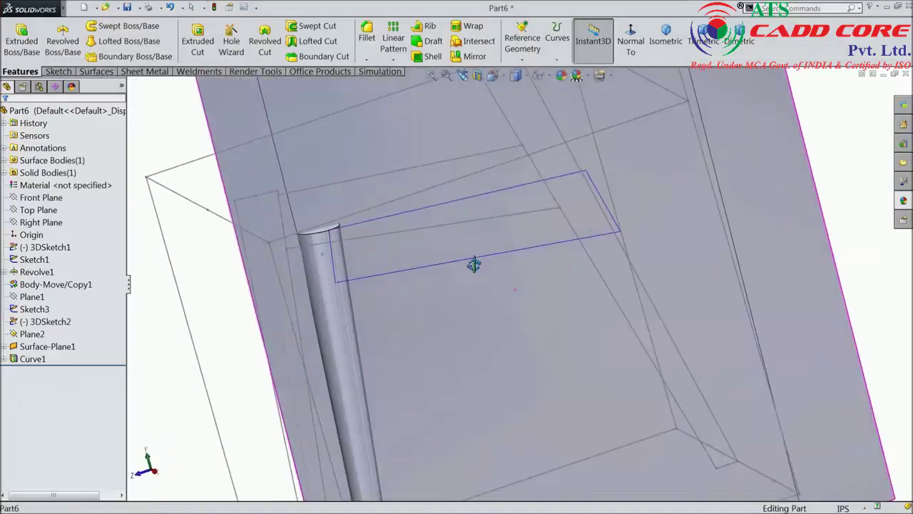
scroll(473, 265, "down", 3)
middle_click_drag(445, 268, 475, 275)
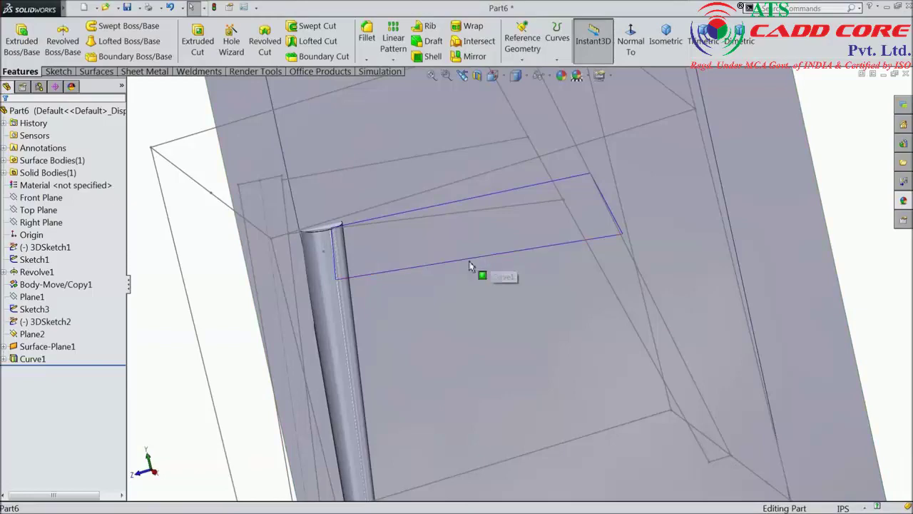
left_click(19, 45)
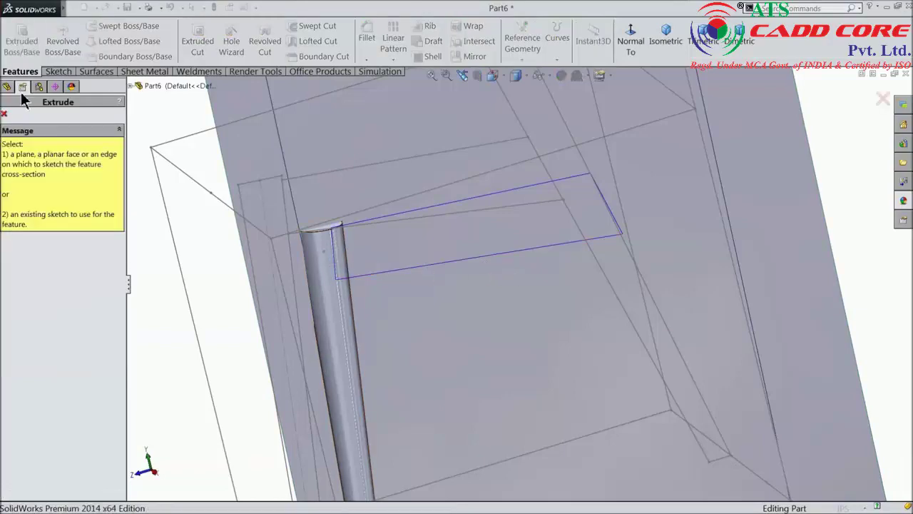
left_click(4, 115)
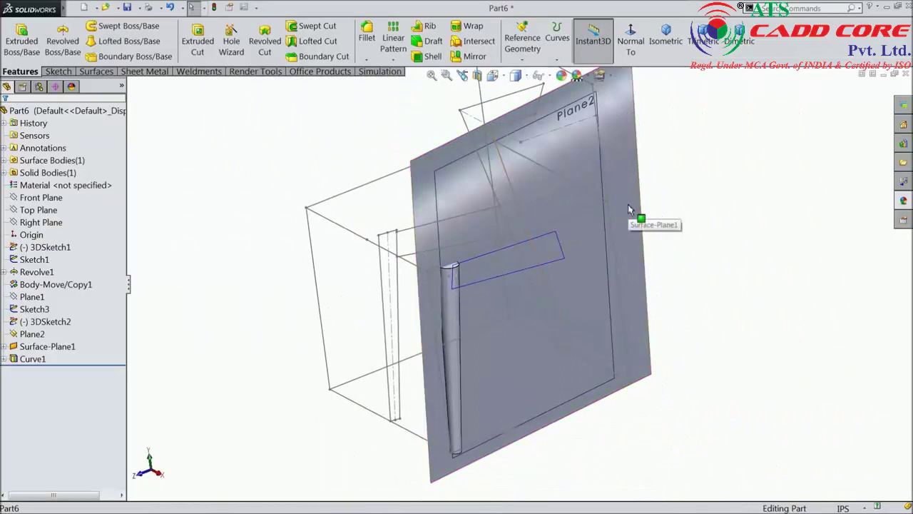
left_click(624, 159)
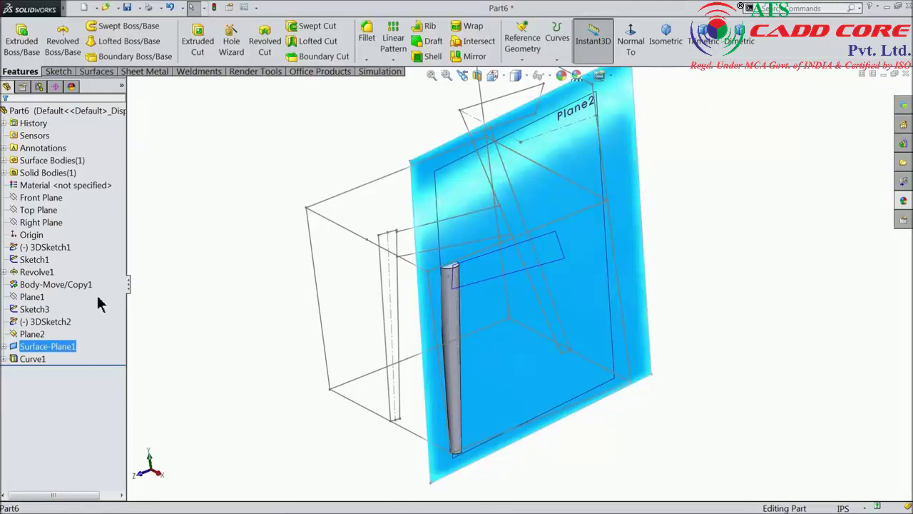
left_click(24, 335, "ctrl")
left_click(17, 338)
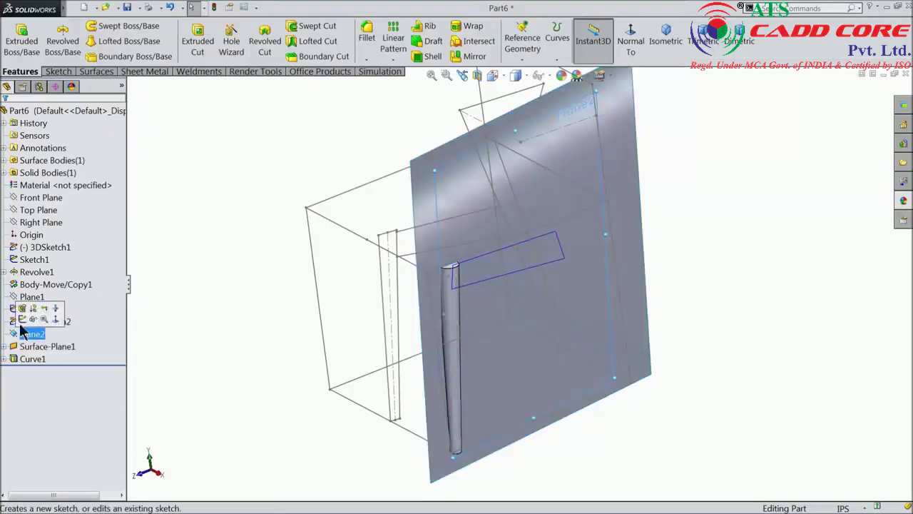
left_click(23, 321)
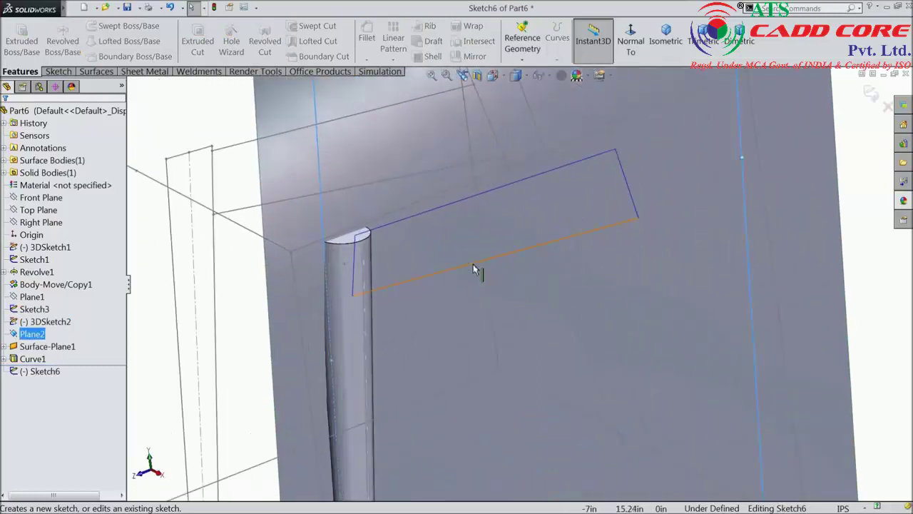
Convert Curve1 into sketch lines in Sketch6.
left_click(473, 268)
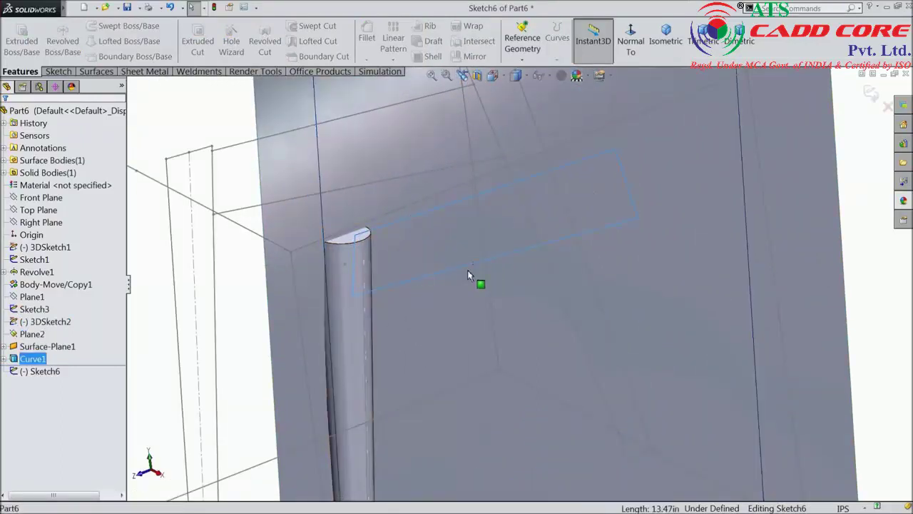
left_click(59, 72)
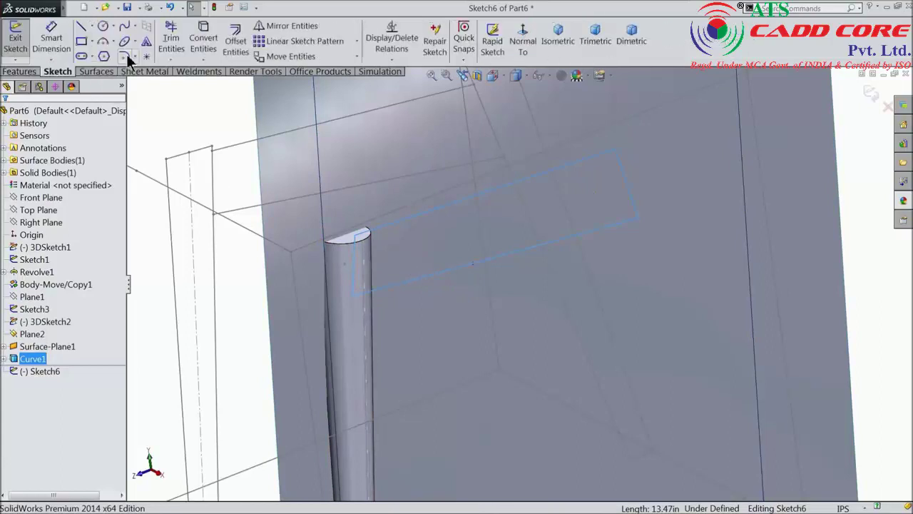
left_click(194, 44)
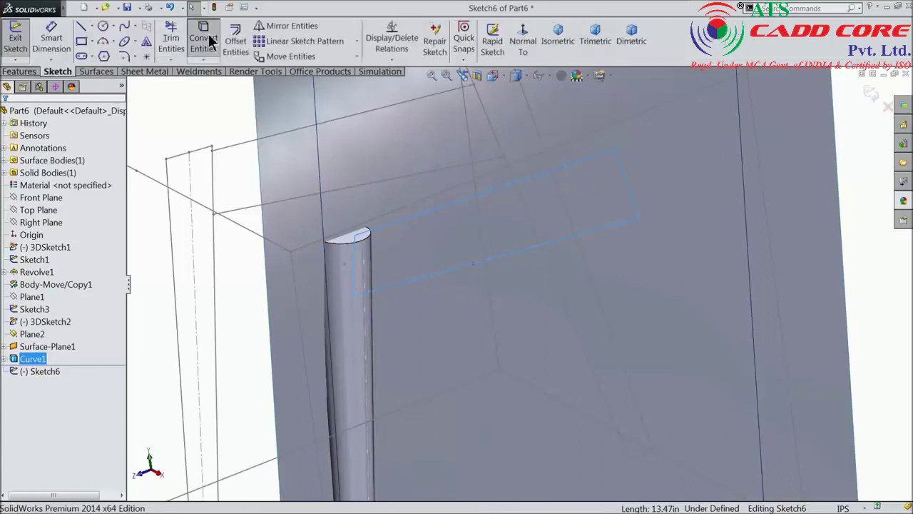
Extrude Sketch6 0.75 in with Mid Plane end condition, creating Boss-Extrude1.
left_click(19, 72)
left_click(21, 42)
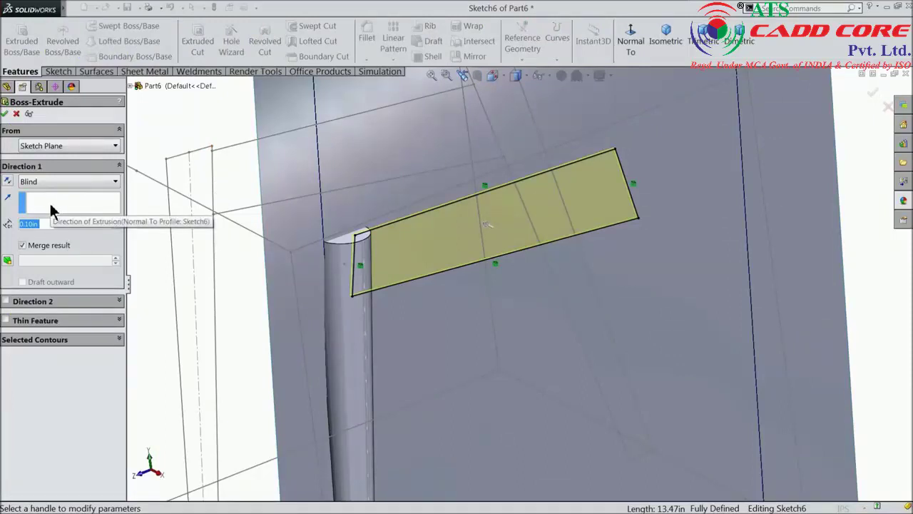
type("0.75")
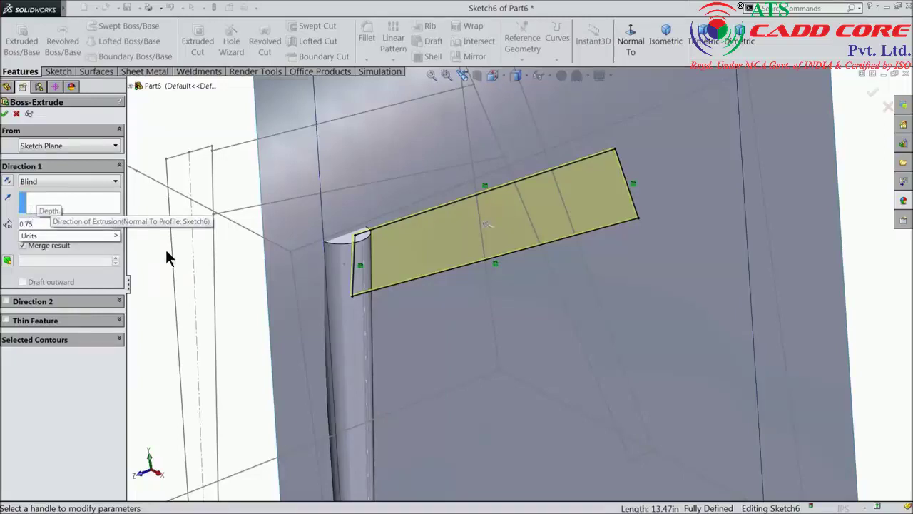
key("Return")
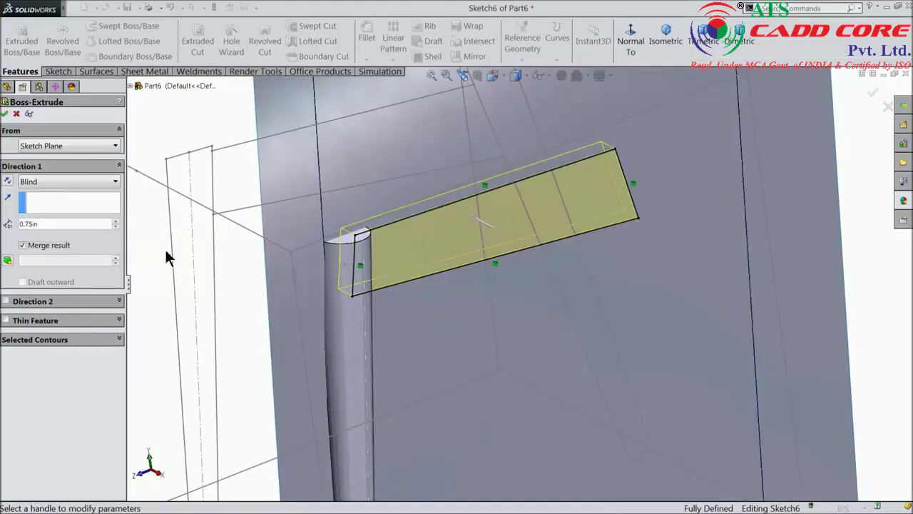
left_click(37, 183)
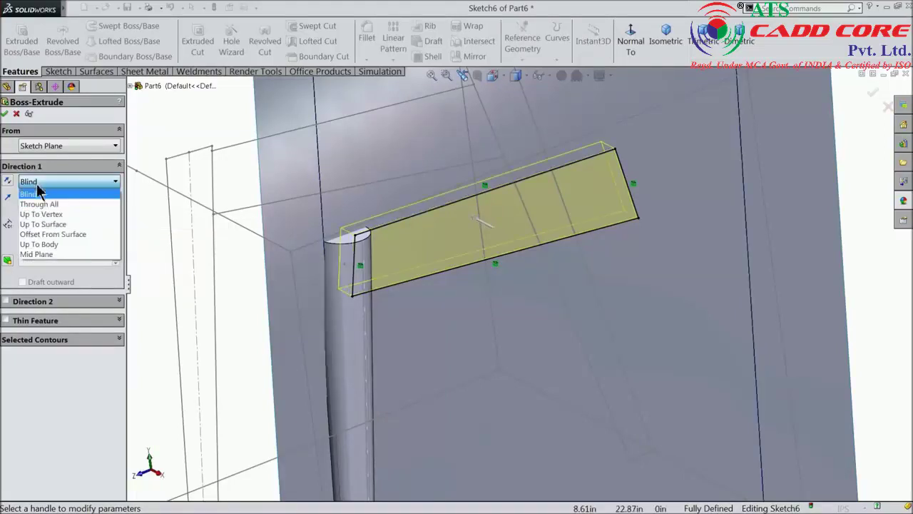
left_click(40, 252)
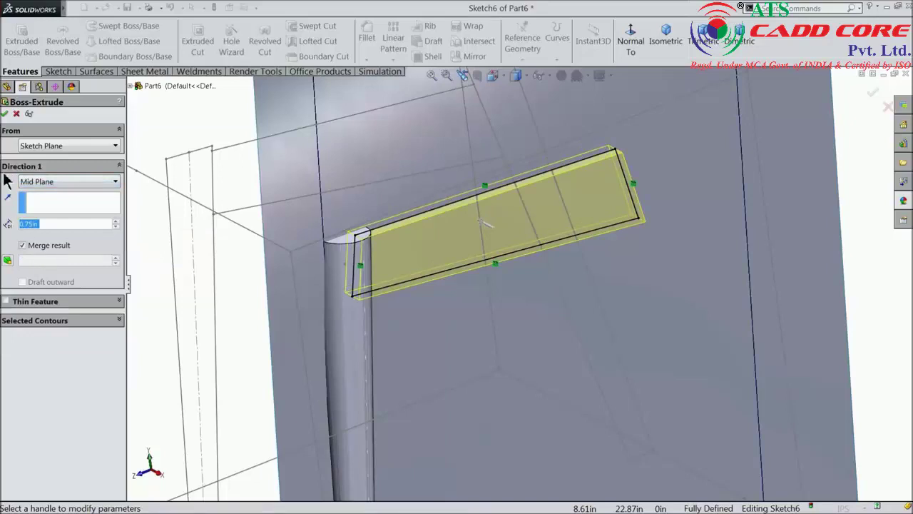
left_click(6, 115)
Hide Curve1 in the model view.
scroll(635, 257, "up", 3)
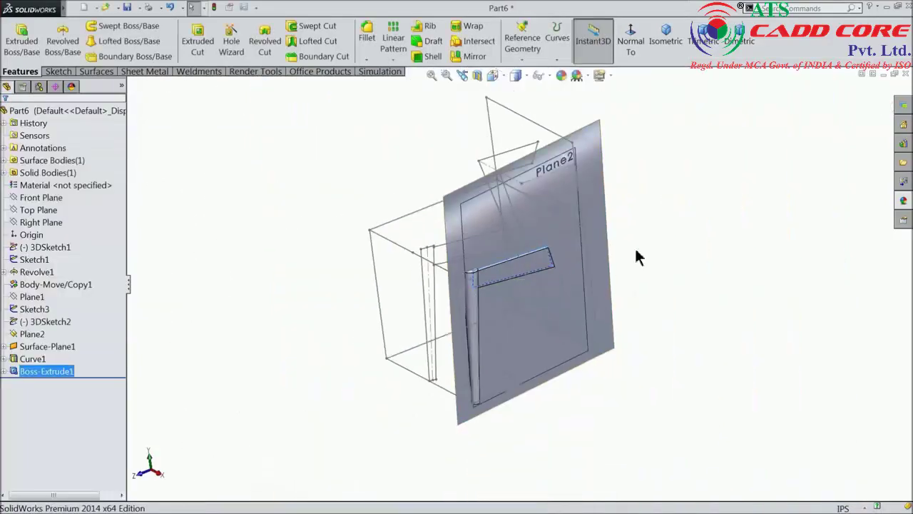
left_click(664, 240)
mouse_move(665, 240)
middle_mouse_down()
mouse_move(636, 159)
mouse_move(659, 244)
middle_mouse_up()
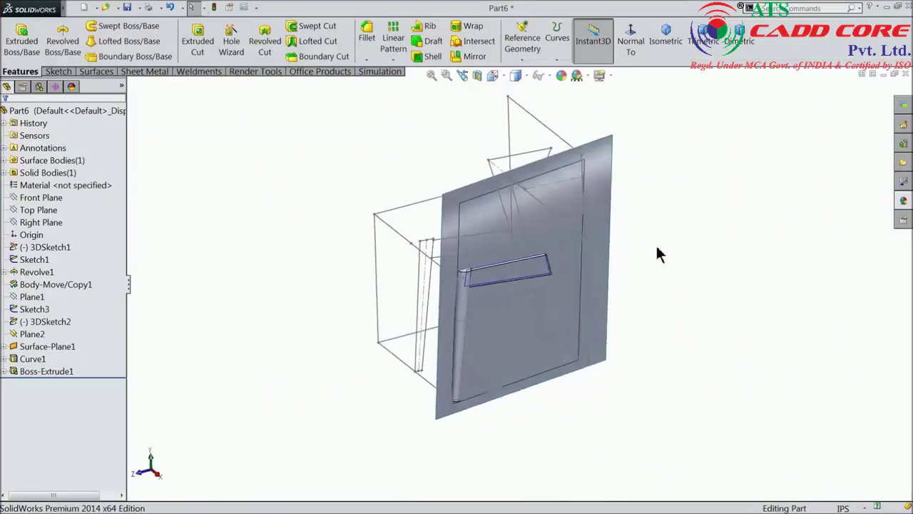
scroll(540, 307, "down", 3)
scroll(408, 266, "down", 2)
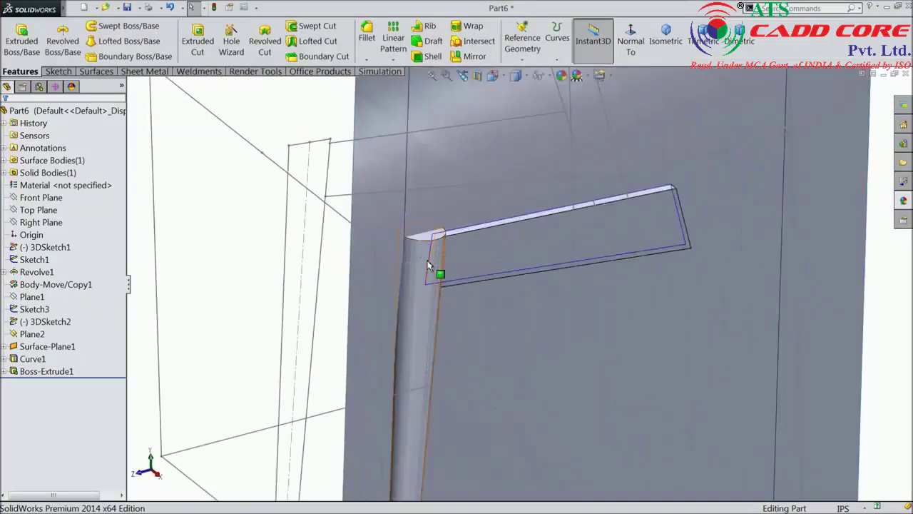
left_click(431, 268)
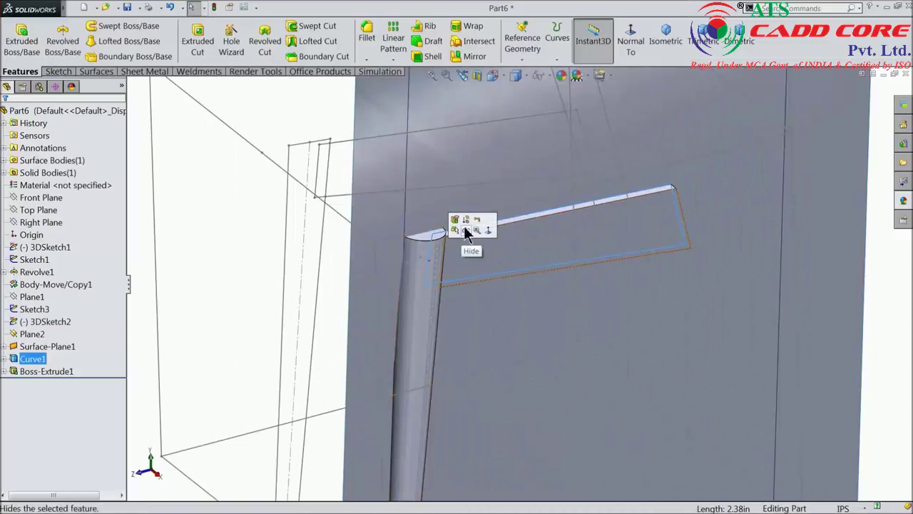
left_click(465, 230)
Hide the Surface-Plane1 surface and select the tapered leg and rail bodies.
scroll(532, 264, "up", 3)
middle_click_drag(550, 271, 628, 202)
left_click(635, 147)
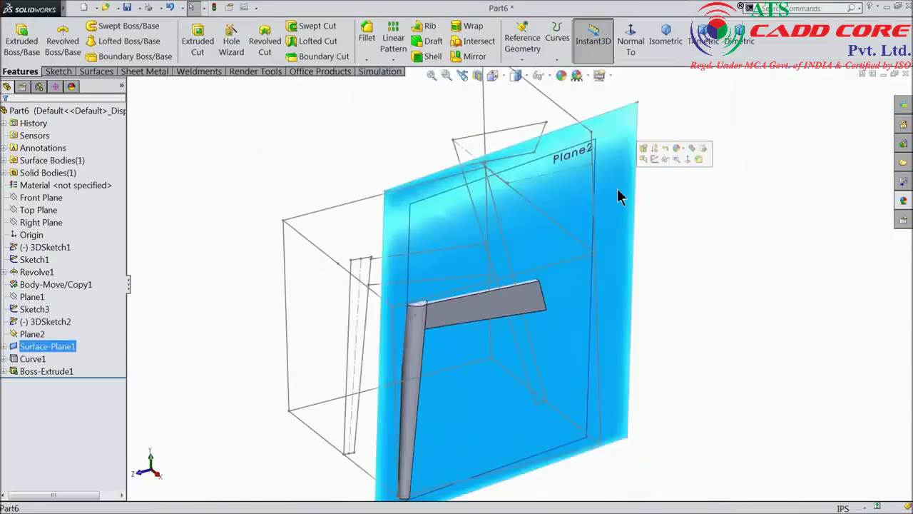
left_click(666, 164)
mouse_move(652, 261)
middle_mouse_down()
mouse_move(625, 290)
mouse_move(647, 270)
mouse_move(632, 259)
middle_mouse_up()
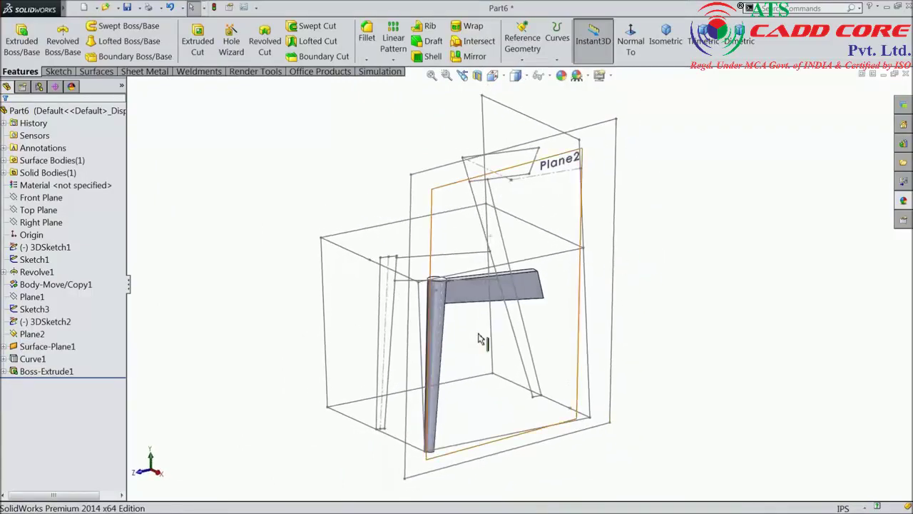
scroll(478, 339, "down", 3)
scroll(473, 342, "up", 2)
scroll(469, 320, "down", 2)
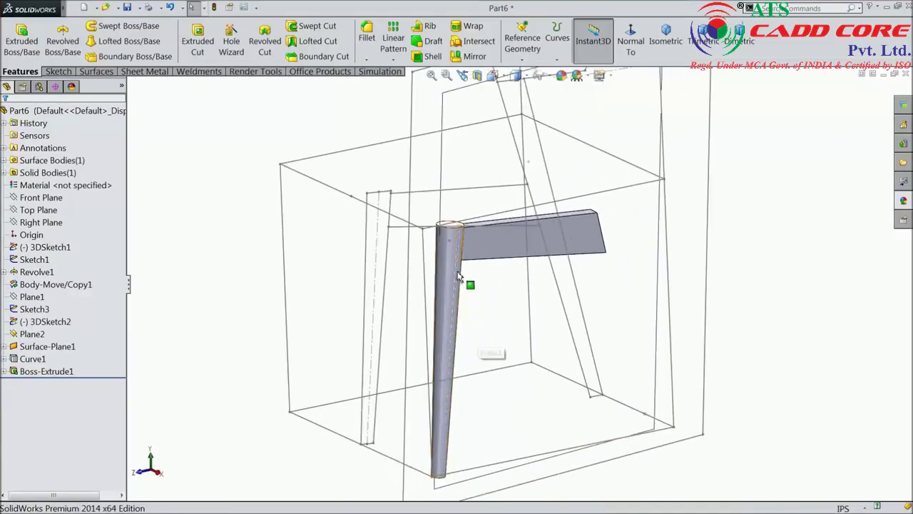
left_click(448, 289)
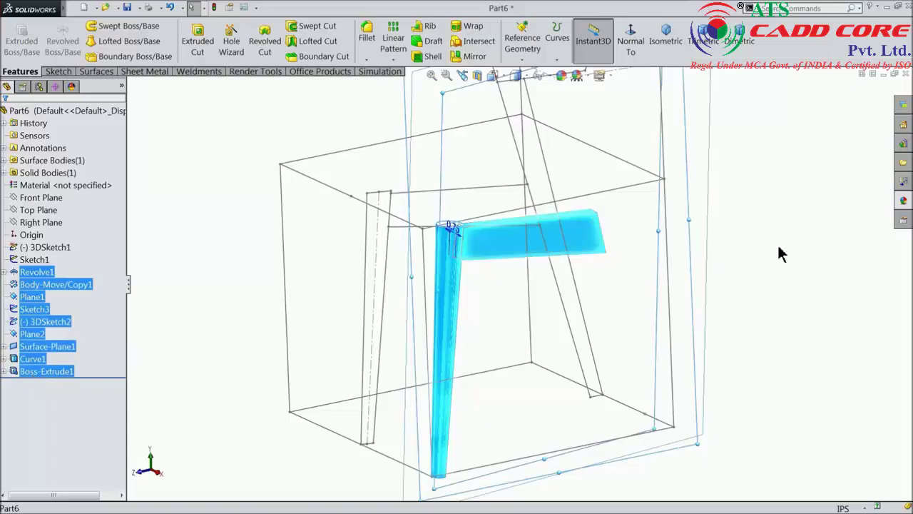
Apply 'satin finished teak 2d' from Appearances(color) > Wood > Teak to the leg and rail.
left_click(904, 203)
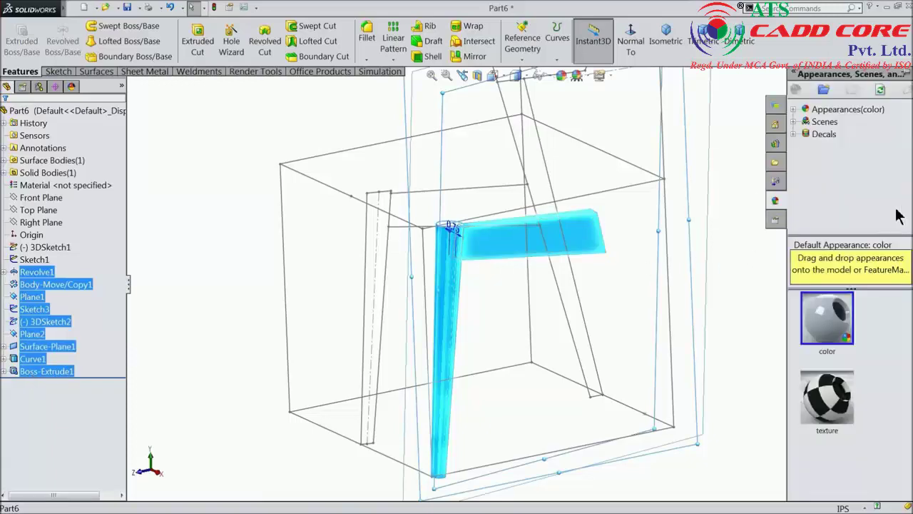
left_click(796, 112)
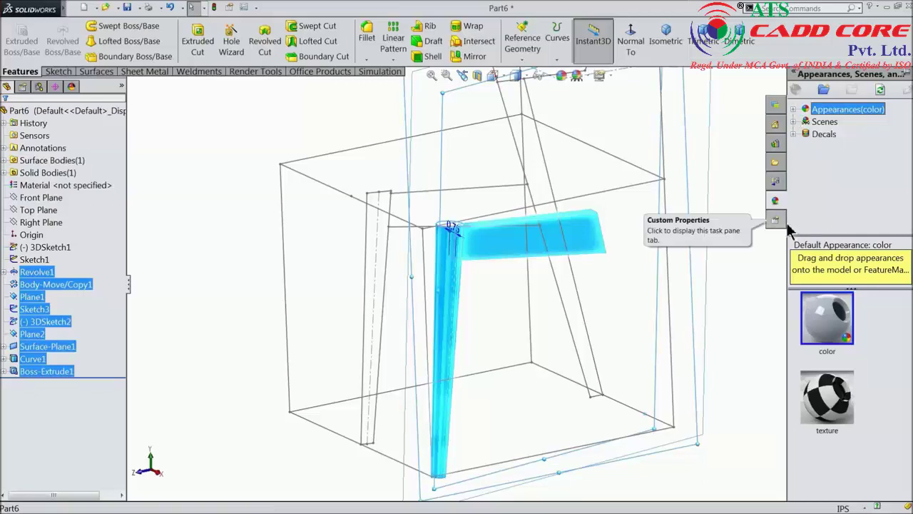
left_click(794, 110)
scroll(817, 200, "down", 2)
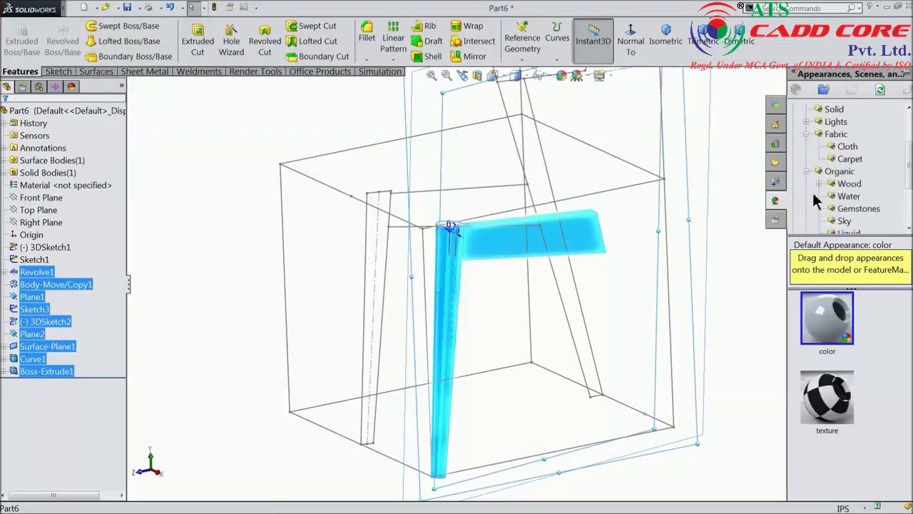
scroll(838, 178, "down", 1)
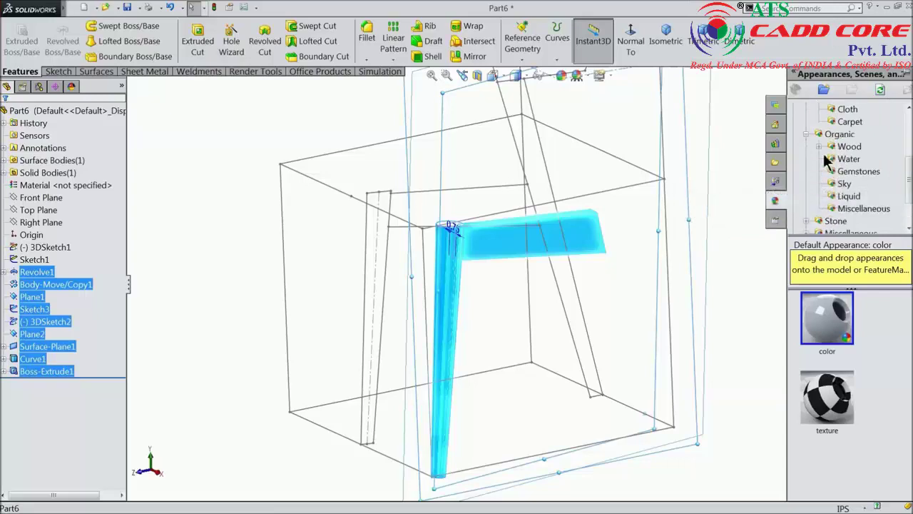
left_click(819, 147)
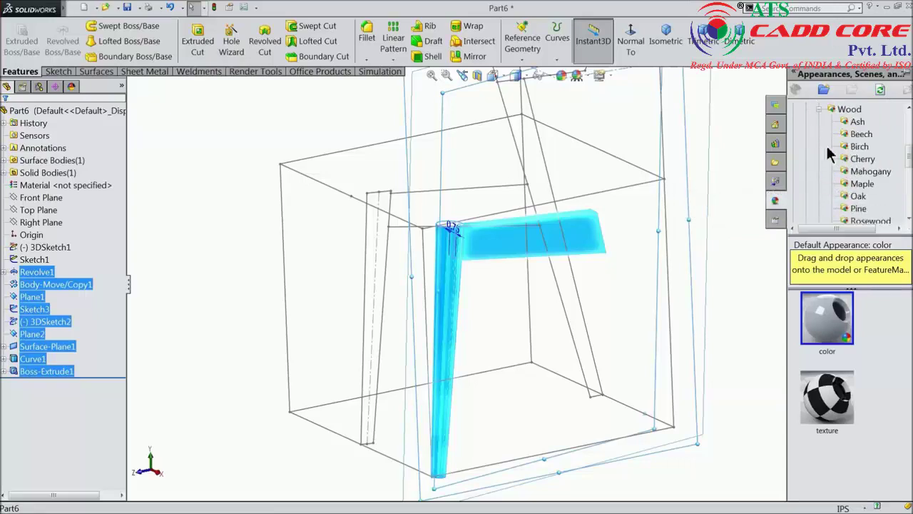
left_click(858, 197)
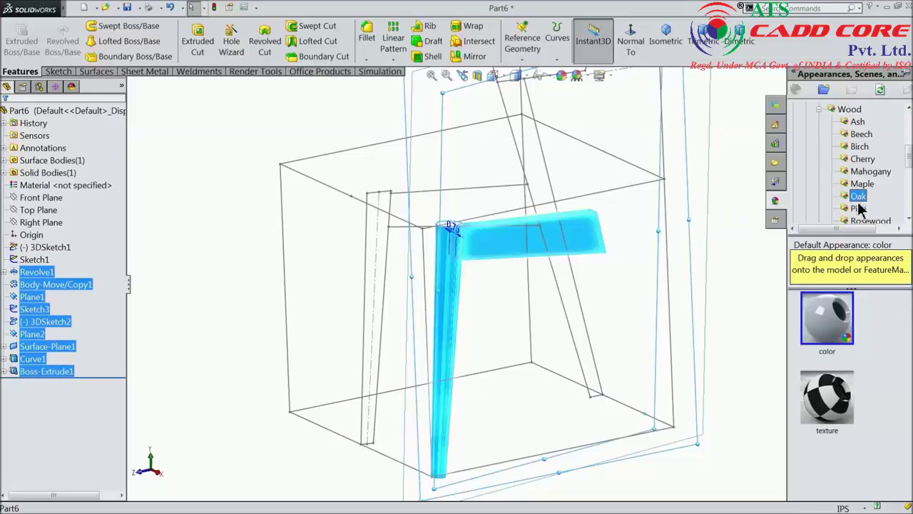
scroll(859, 202, "down", 1)
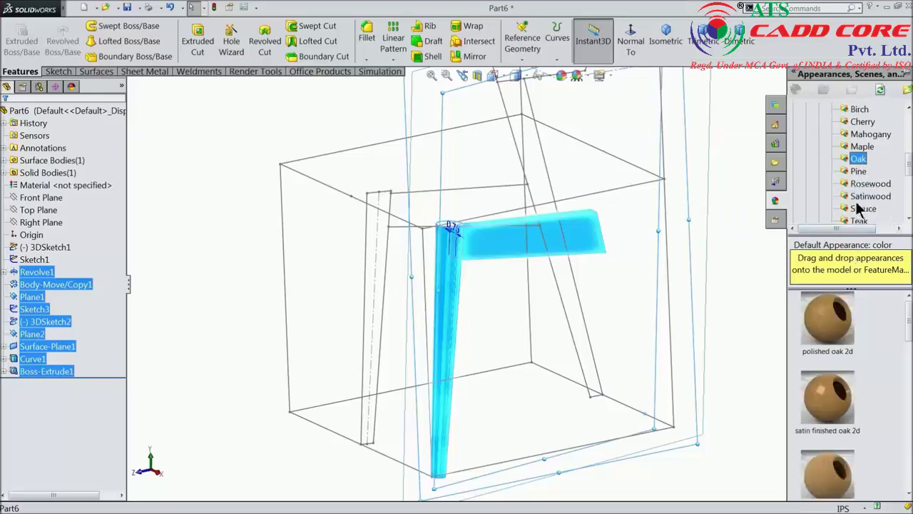
scroll(857, 220, "down", 1)
left_click(860, 185)
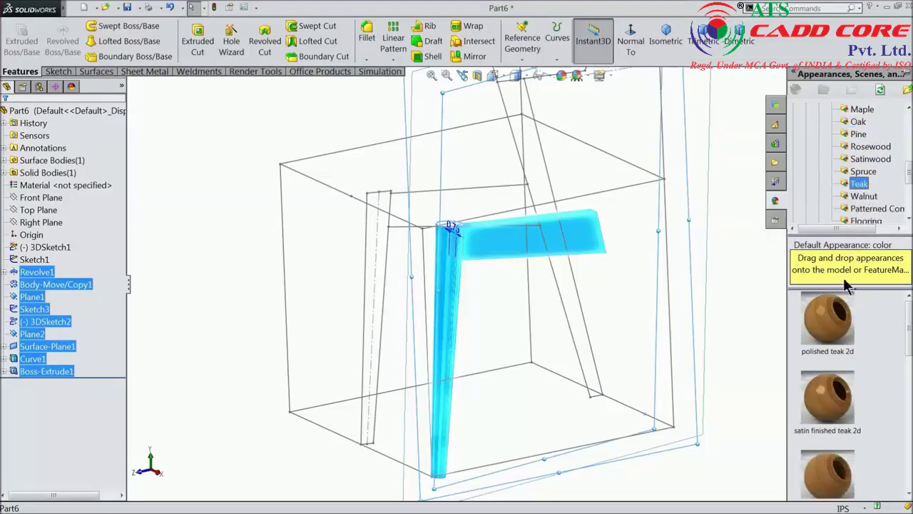
mouse_move(827, 398)
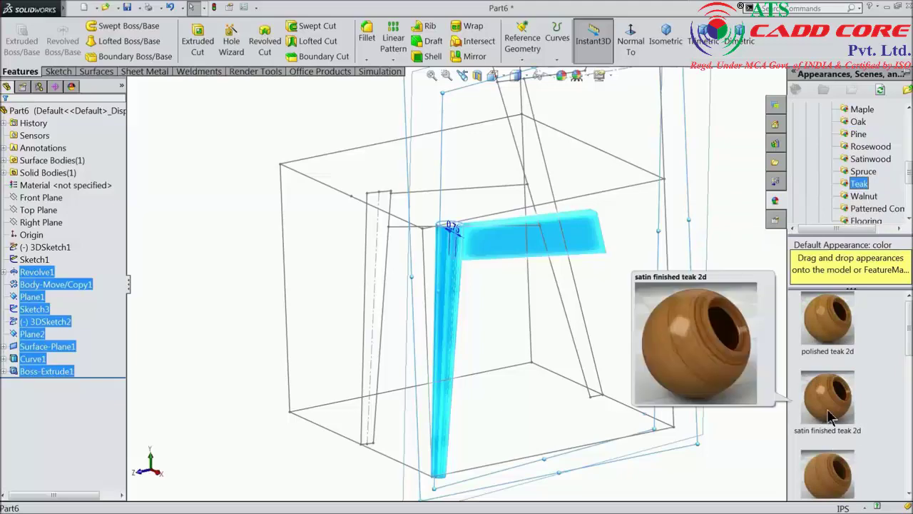
left_click(829, 417)
scroll(499, 286, "down", 3)
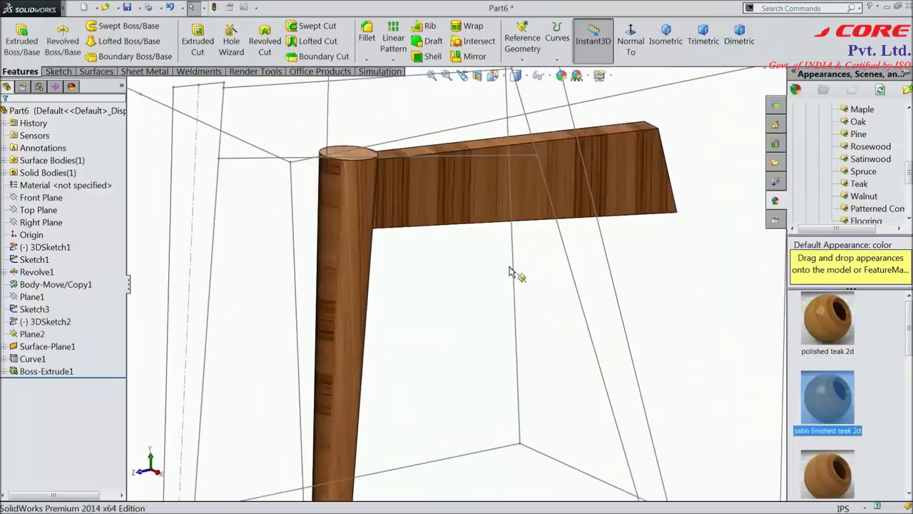
mouse_move(451, 249)
middle_mouse_down()
mouse_move(401, 207)
mouse_move(443, 260)
middle_mouse_up()
Fit the chair in view and hide Sketch3 on top of the leg.
key("f")
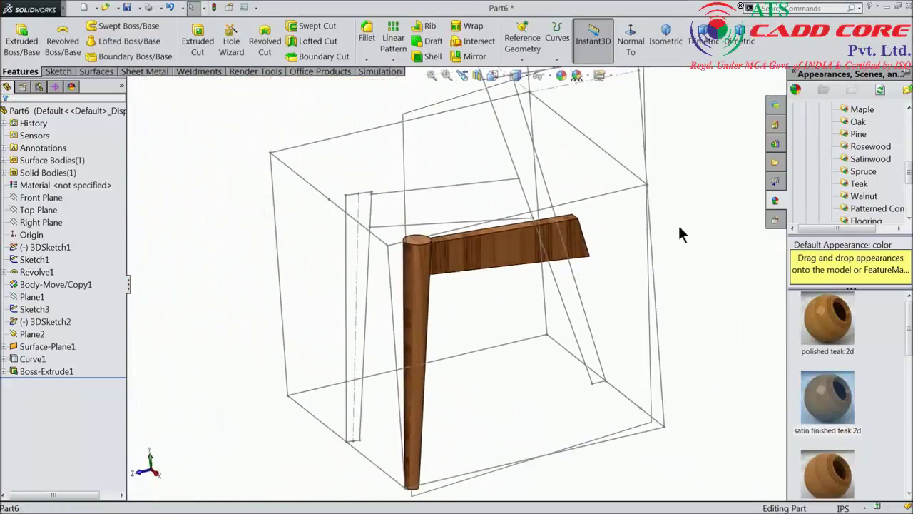
left_click(679, 228)
mouse_move(679, 229)
middle_mouse_down()
mouse_move(542, 293)
mouse_move(550, 281)
mouse_move(543, 294)
middle_mouse_up()
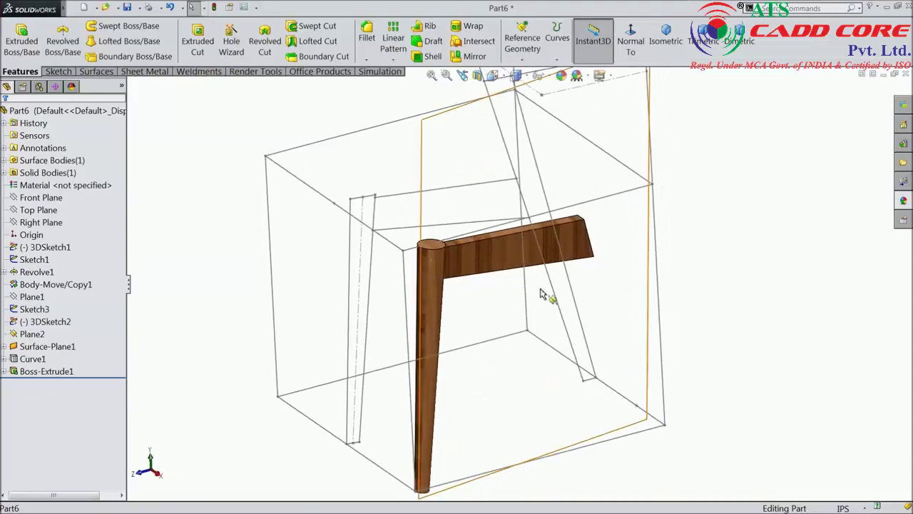
scroll(492, 288, "down", 3)
left_click(393, 248)
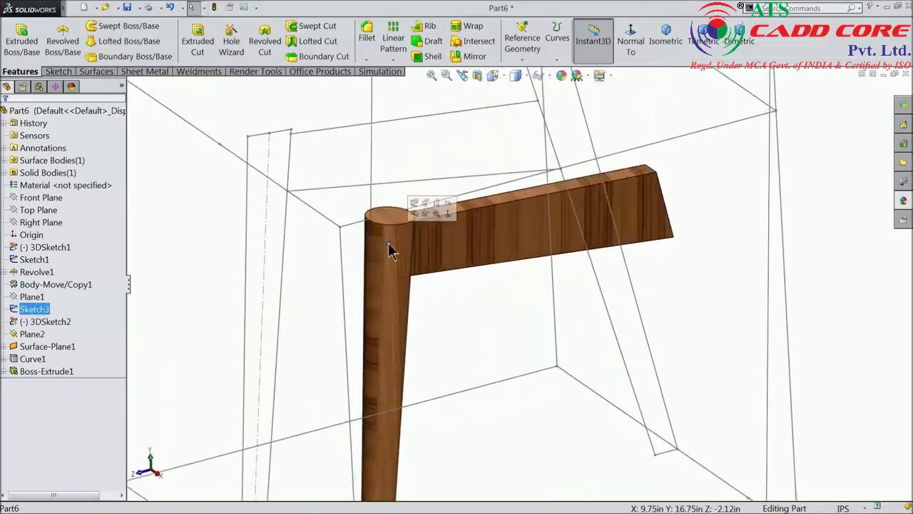
left_click(426, 219)
Orbit and zoom around the teak leg-to-rail junction to inspect it from several angles.
scroll(603, 340, "up", 2)
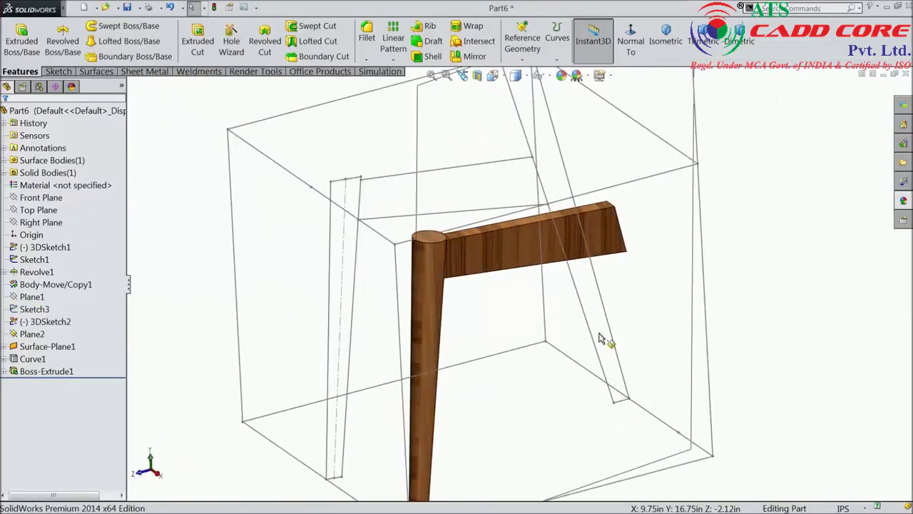
scroll(689, 435, "down", 5)
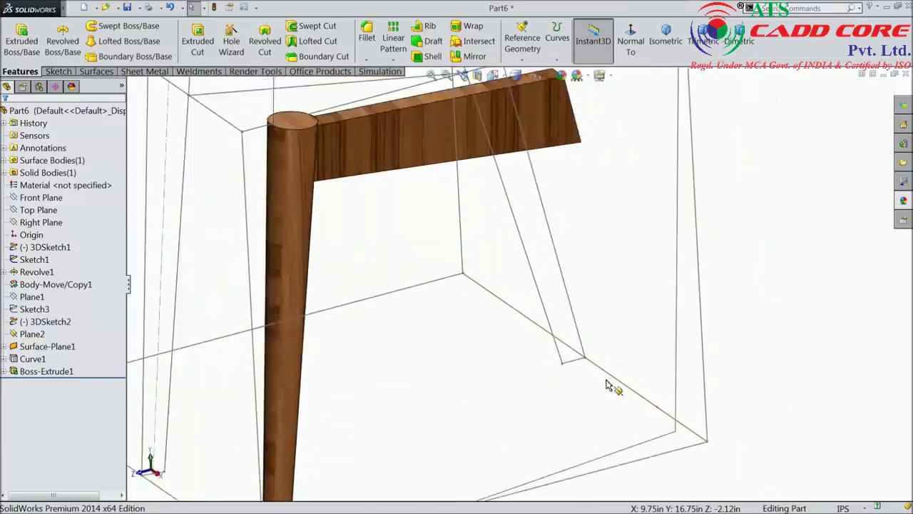
scroll(608, 381, "up", 5)
middle_click_drag(581, 302, 584, 301)
scroll(473, 197, "down", 3)
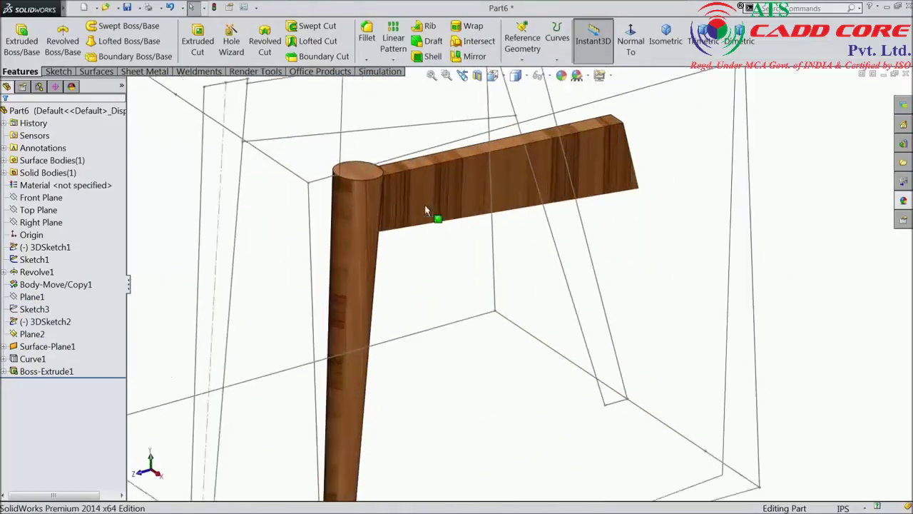
scroll(432, 214, "down", 2)
mouse_move(483, 208)
middle_mouse_down()
mouse_move(385, 228)
mouse_move(421, 230)
middle_mouse_up()
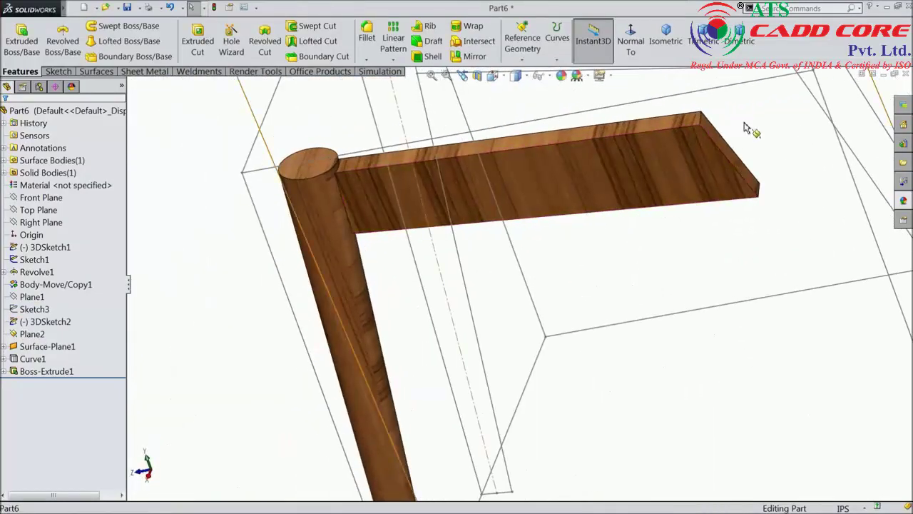
scroll(710, 164, "down", 2)
scroll(681, 175, "up", 2)
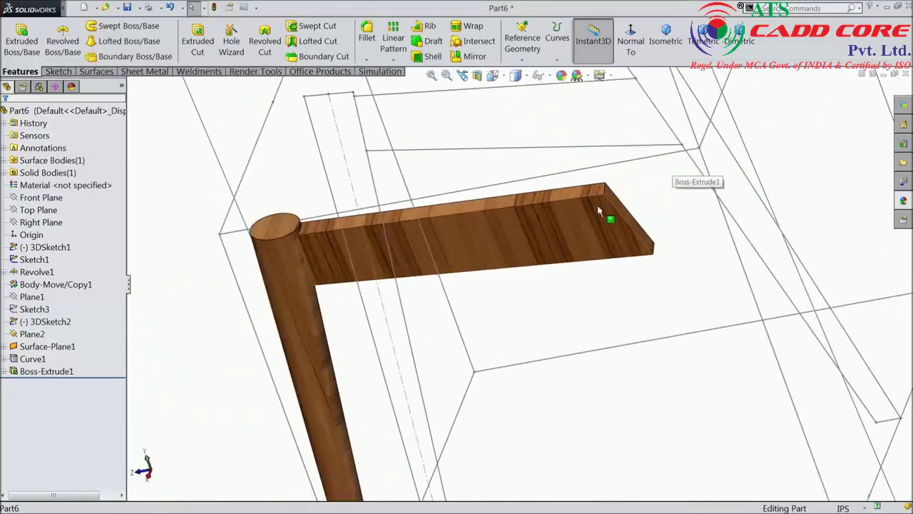
scroll(403, 271, "down", 2)
middle_click_drag(403, 272, 461, 253)
scroll(458, 257, "down", 2)
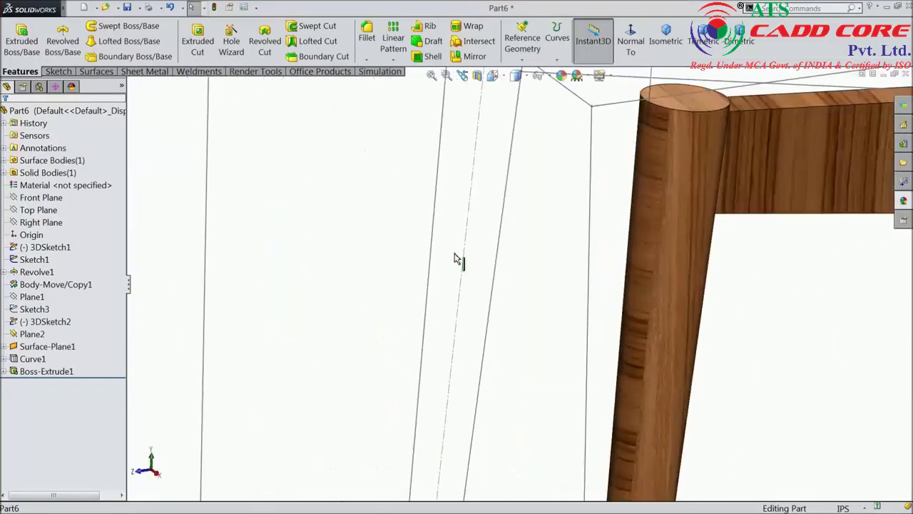
left_click(20, 336)
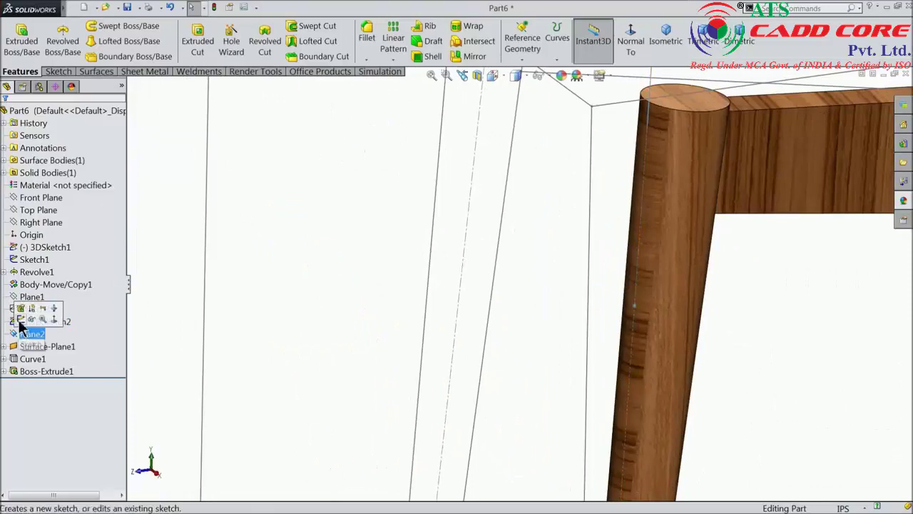
Start a sketch on Plane2, viewed face-on from the reverse side, and select the rail's Sketch6.
left_click(21, 321)
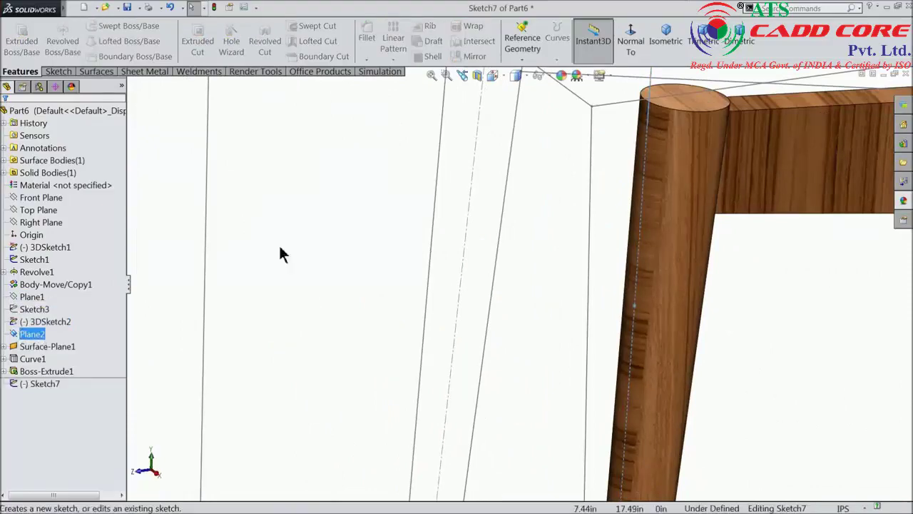
left_click(632, 39)
left_click(627, 55)
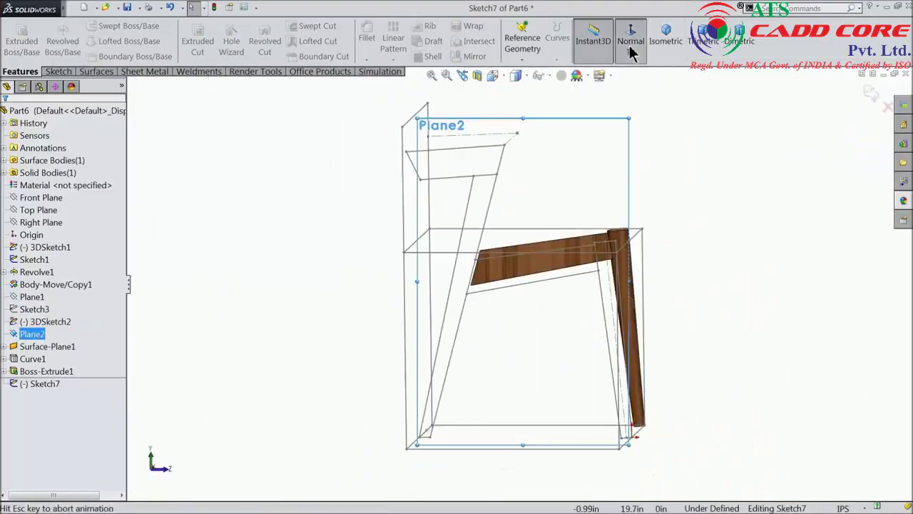
scroll(503, 271, "down", 5)
scroll(497, 273, "down", 3)
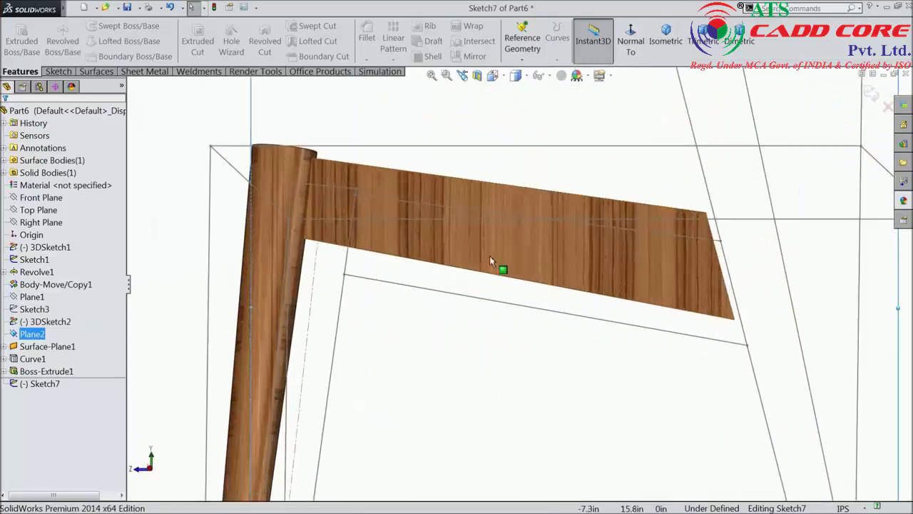
scroll(433, 179, "down", 2)
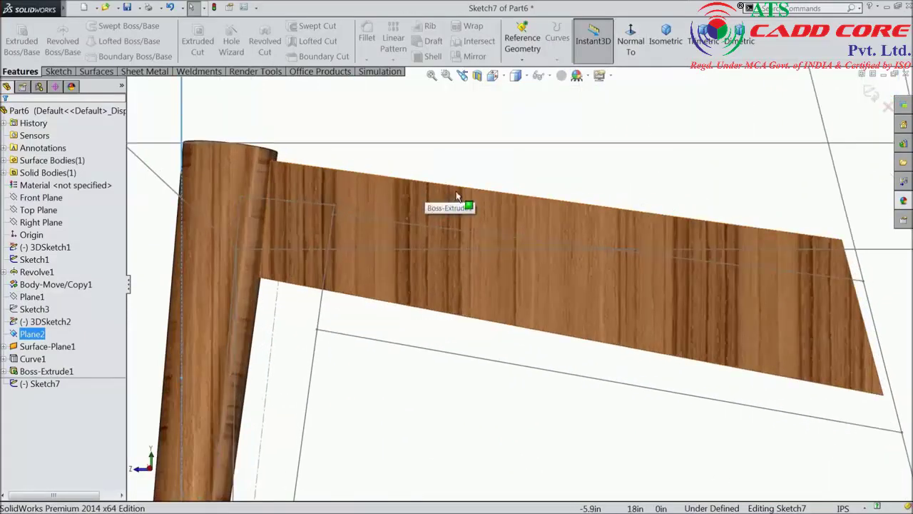
scroll(394, 221, "up", 3)
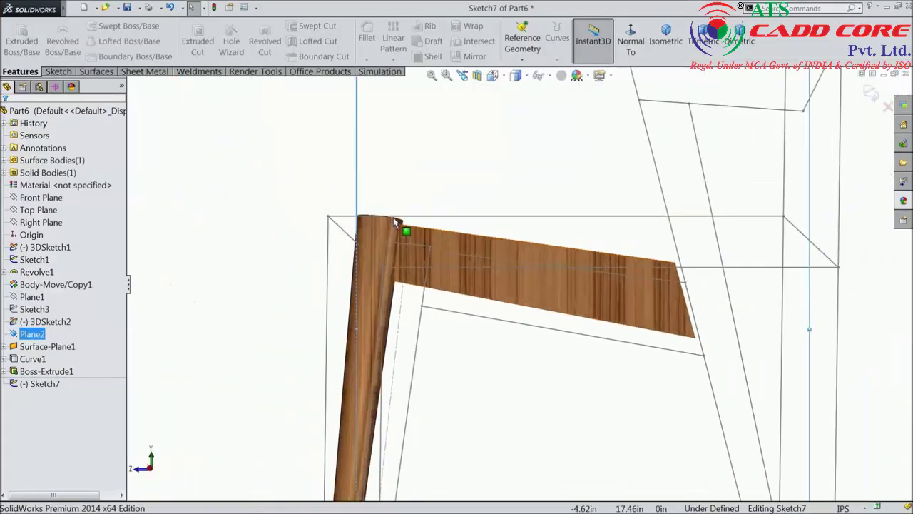
left_click(5, 372)
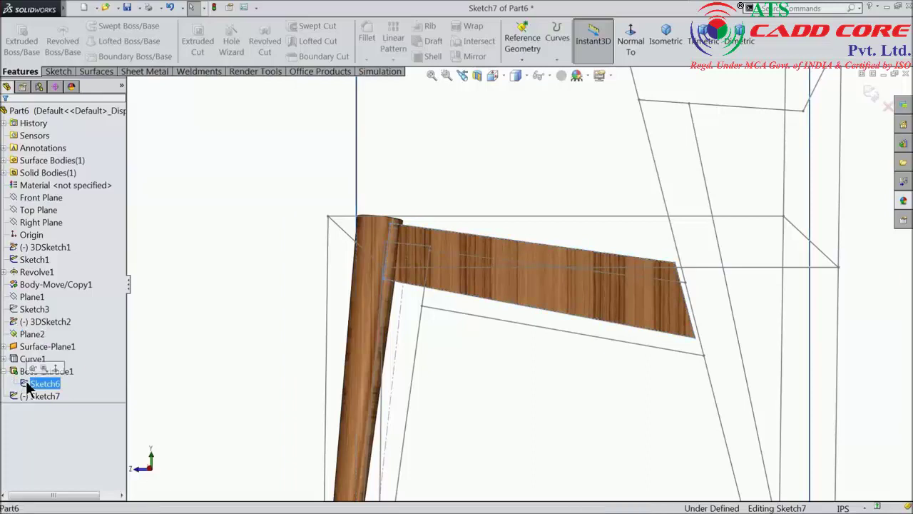
scroll(494, 335, "down", 2)
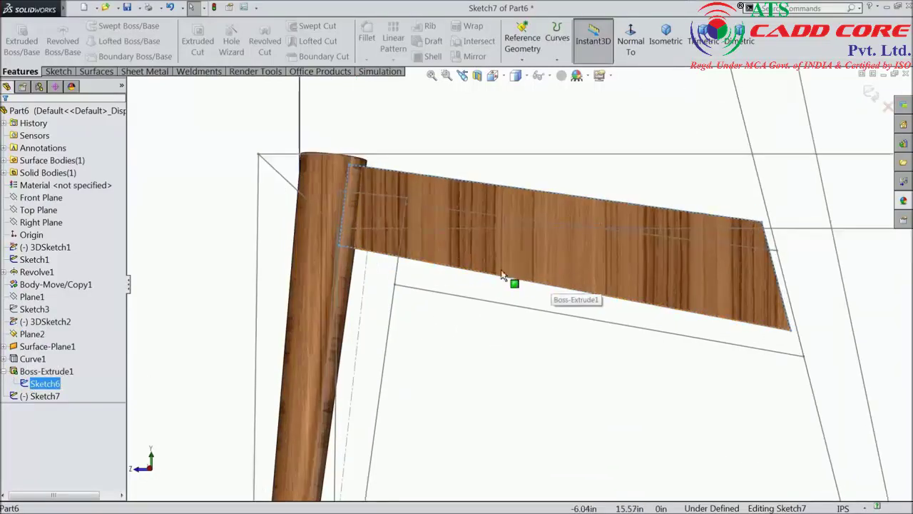
left_click(29, 372)
left_click(27, 385)
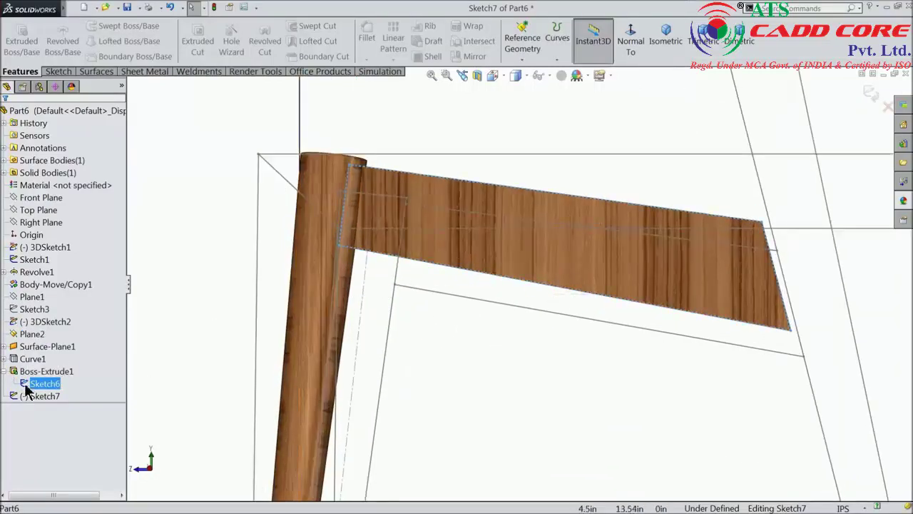
Draw a closed four-line parallelogram from the leg top to just past the rail's far end.
left_click(59, 71)
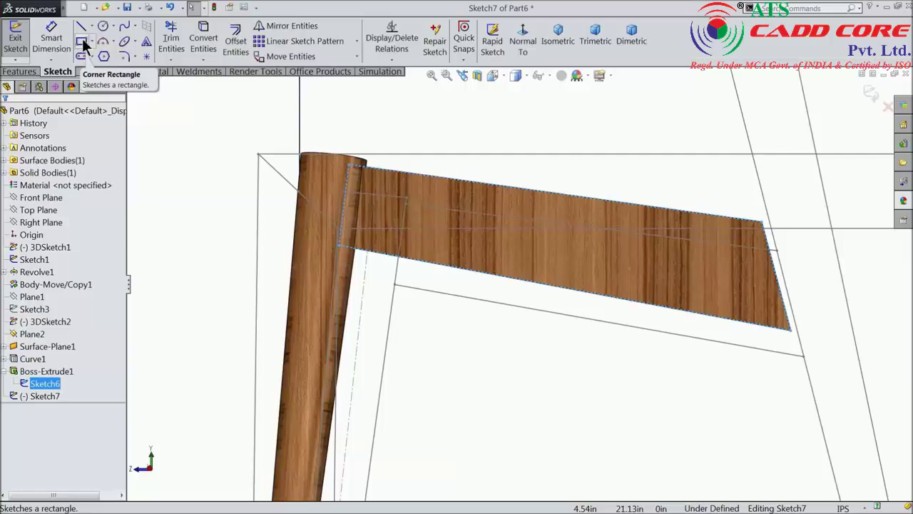
left_click(82, 26)
scroll(380, 209, "down", 2)
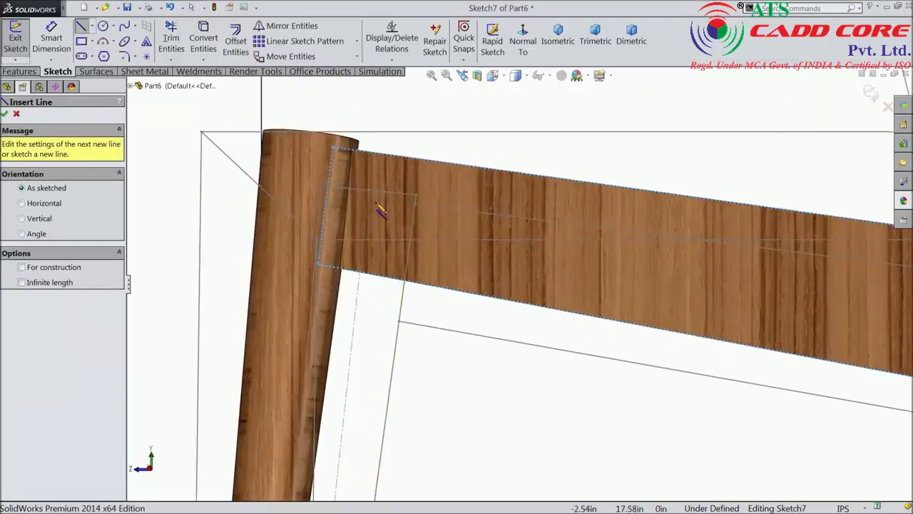
scroll(314, 173, "up", 2)
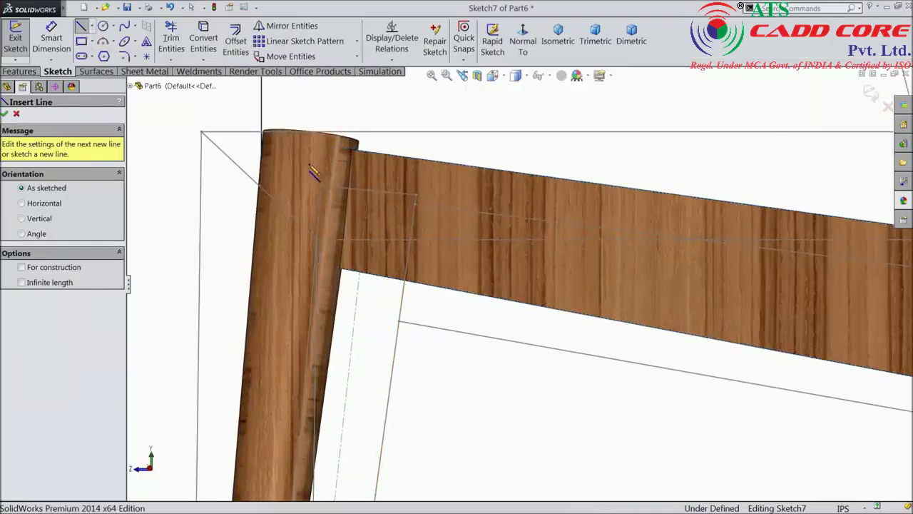
left_click(312, 173)
scroll(566, 204, "up", 1)
scroll(714, 249, "up", 1)
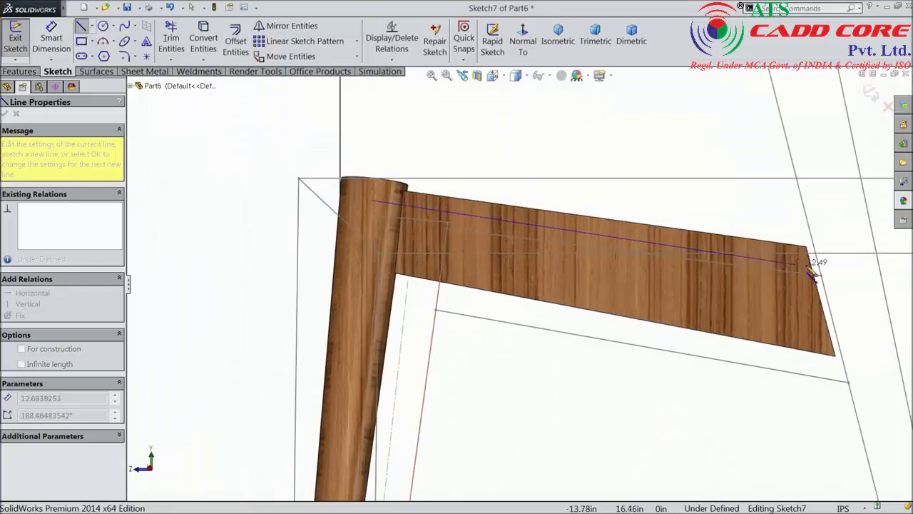
left_click(831, 263)
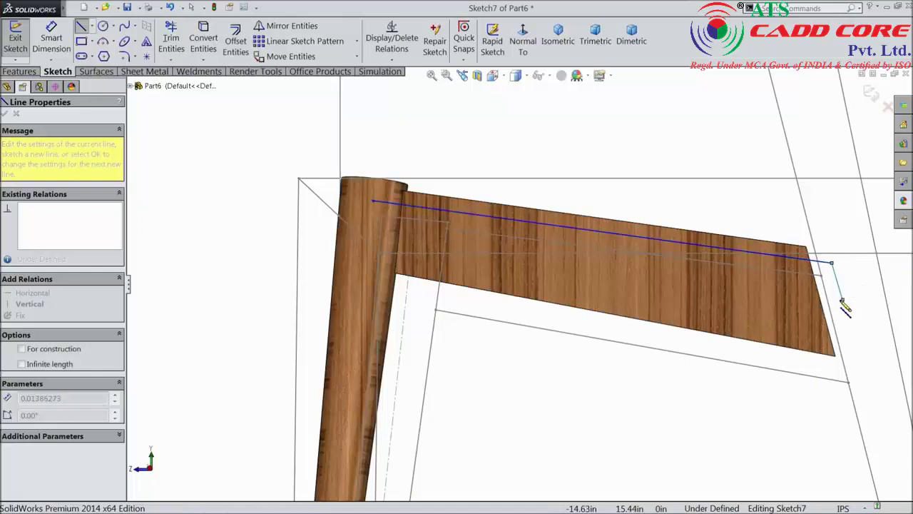
left_click(843, 299)
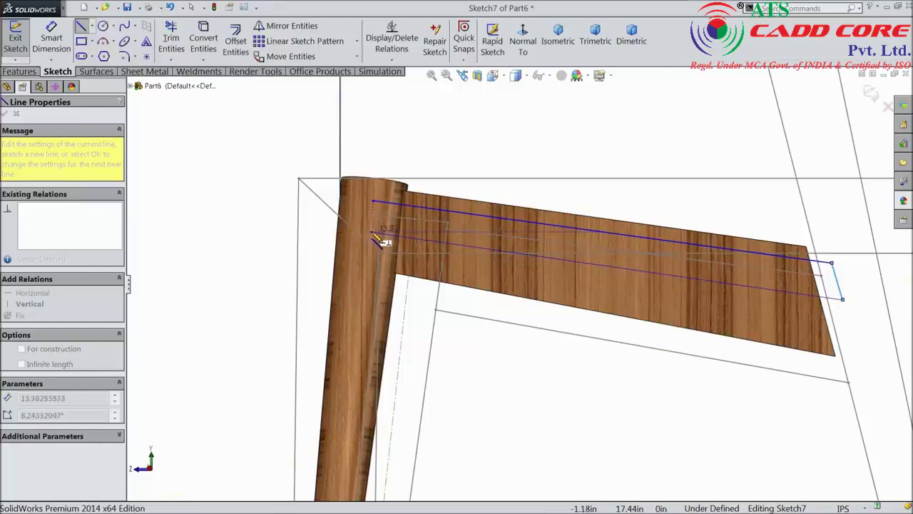
scroll(385, 240, "down", 2)
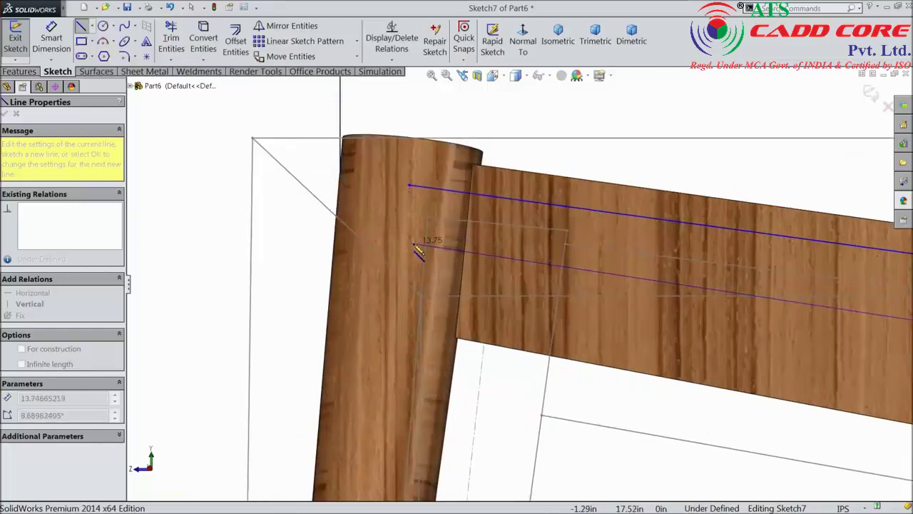
left_click(413, 244)
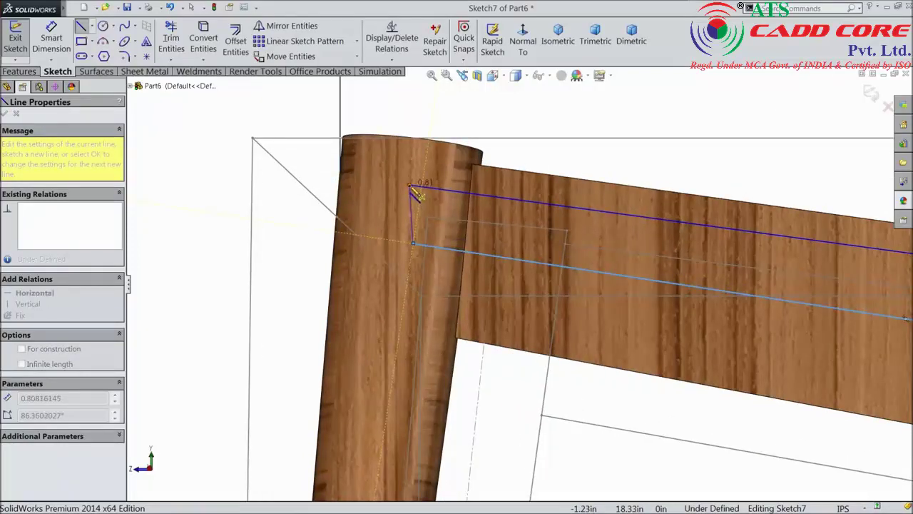
left_click(410, 187)
right_click(451, 76)
End the Line tool and trial-select the leg edge with the outline's leg-side line.
right_click(437, 107)
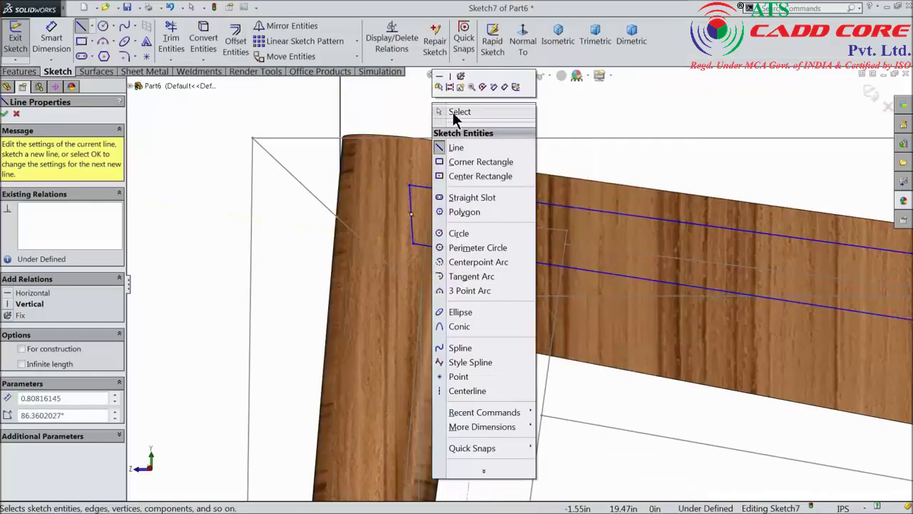
left_click(455, 113)
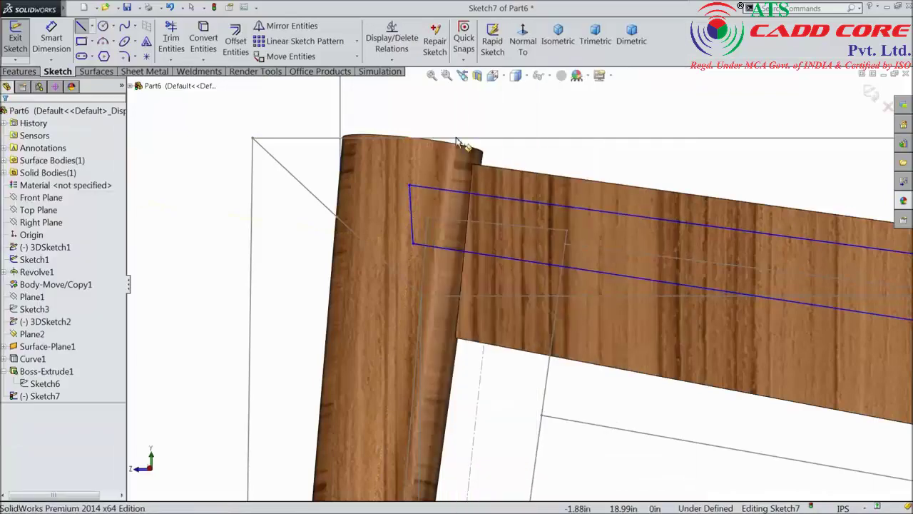
left_click(470, 207)
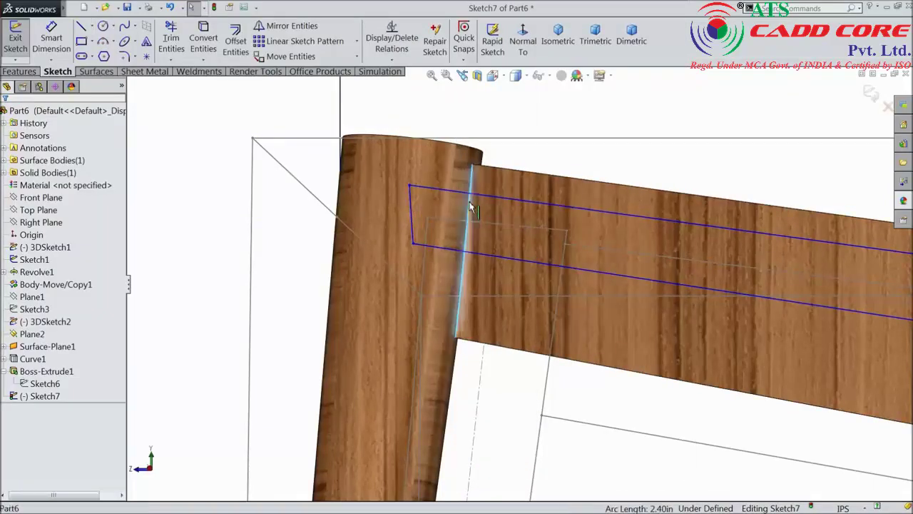
left_click(411, 208, "ctrl")
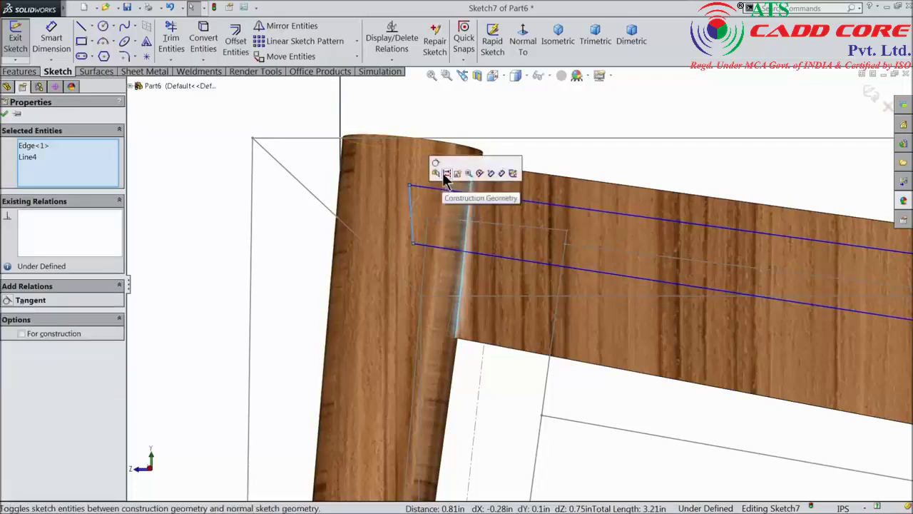
left_click(436, 114)
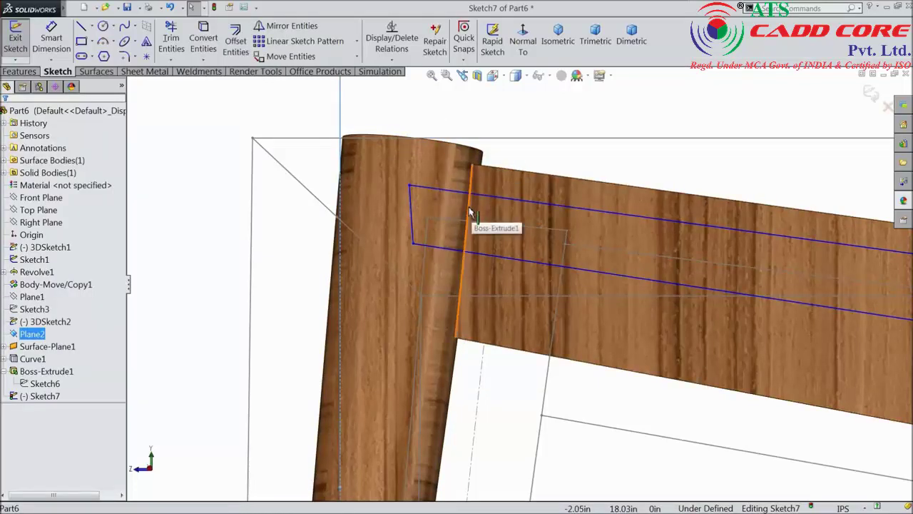
left_click(413, 208, "ctrl")
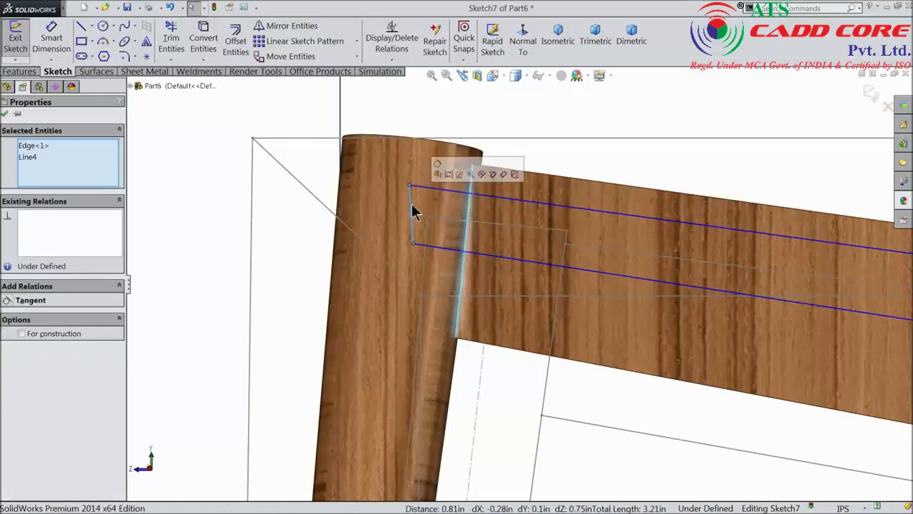
left_click(443, 121)
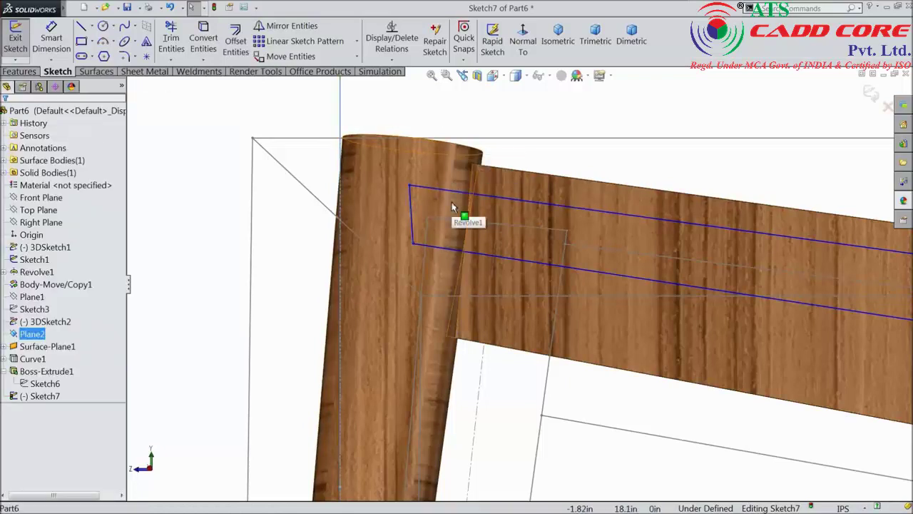
scroll(451, 205, "up", 2)
scroll(459, 210, "up", 2)
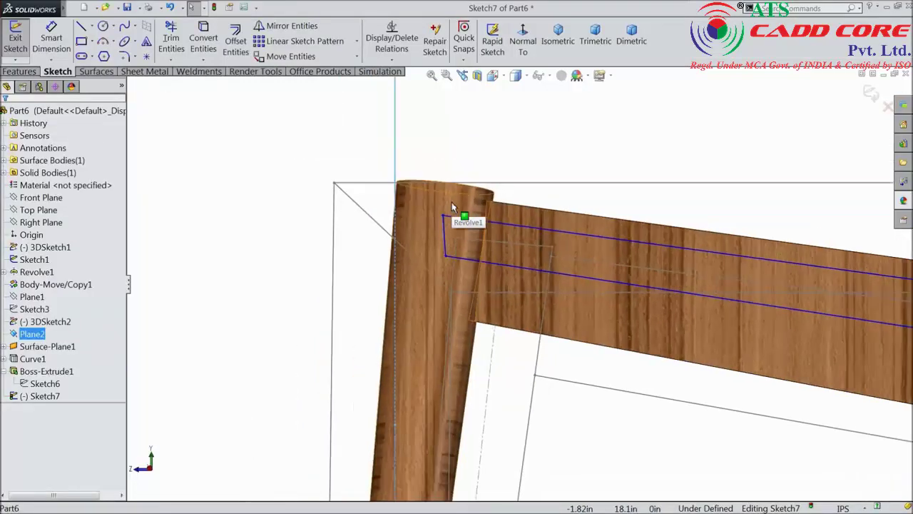
Show Sketch6 and make the outline's leg-side line parallel to Sketch6's end line.
left_click(23, 384)
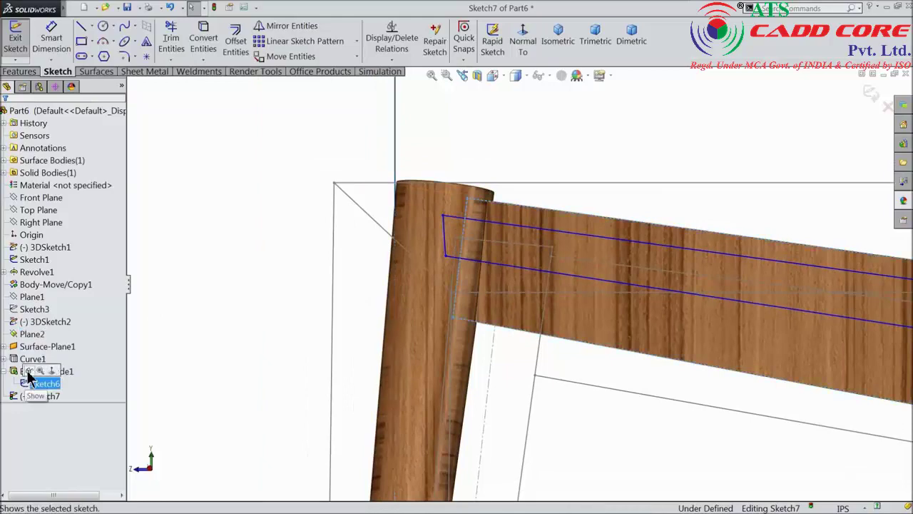
left_click(151, 360)
scroll(447, 276, "down", 2)
scroll(502, 221, "down", 3)
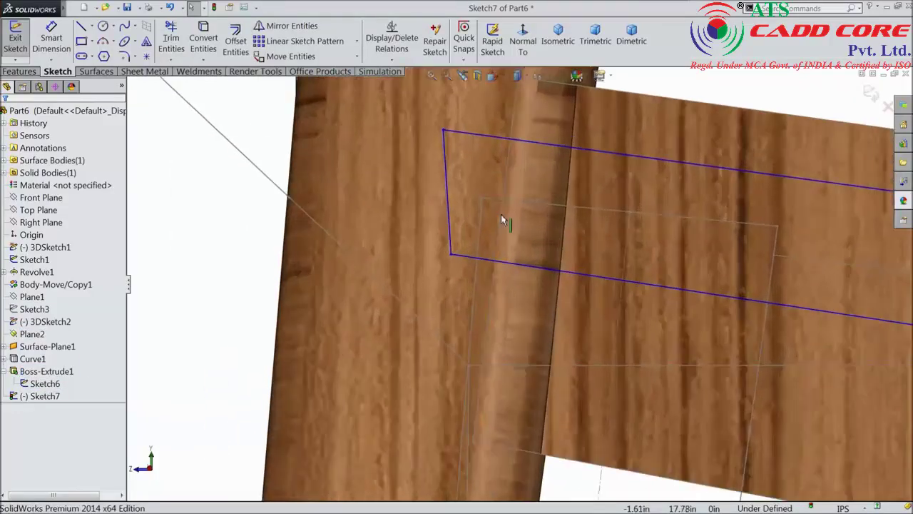
left_click(505, 187)
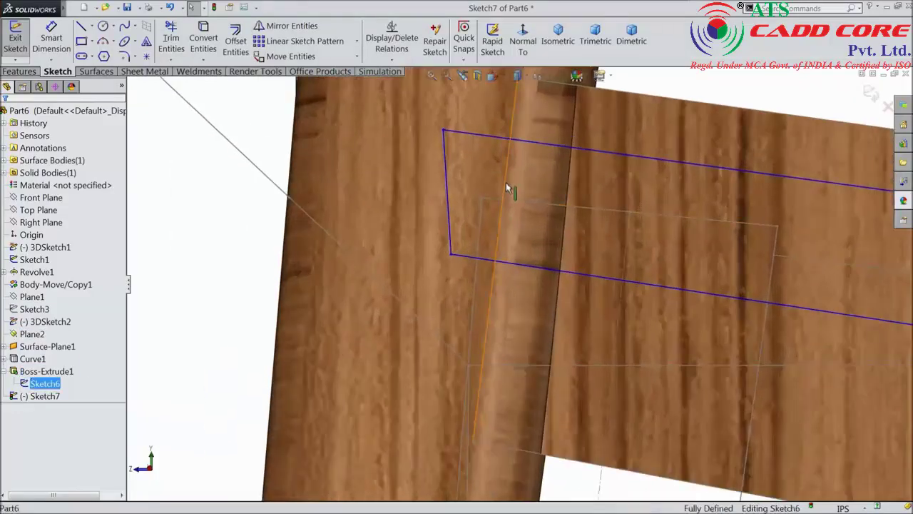
left_click(447, 184, "ctrl")
left_click(495, 144)
scroll(509, 265, "up", 3)
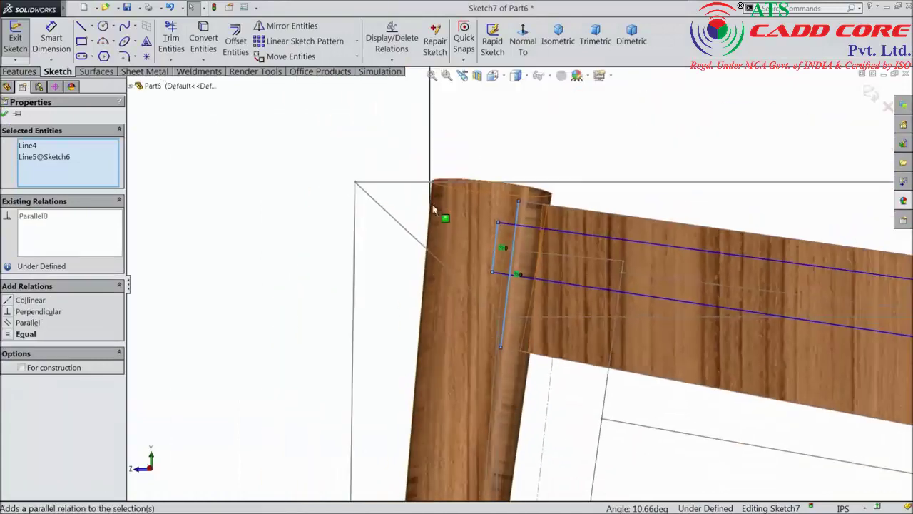
scroll(526, 278, "up", 2)
scroll(847, 326, "down", 2)
scroll(732, 302, "down", 2)
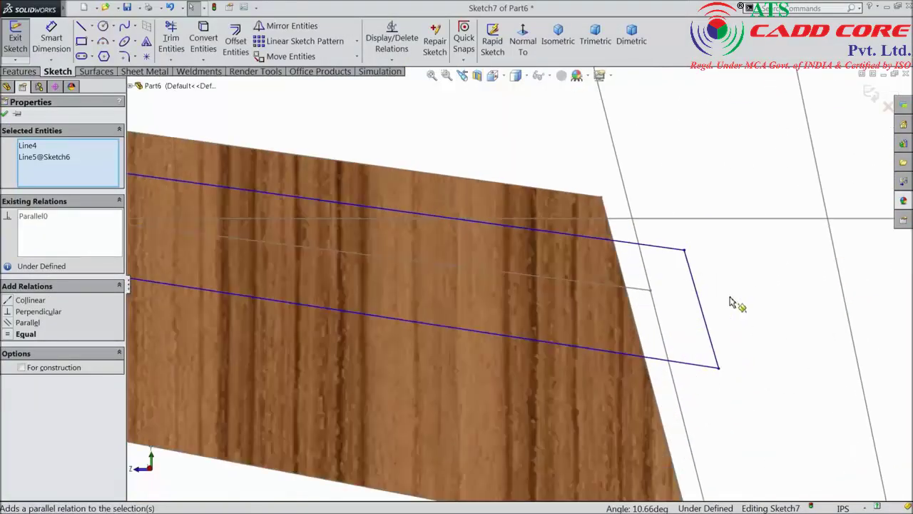
Make the outline's short far end line parallel to the Sketch1 rail end line.
left_click(650, 284, "ctrl")
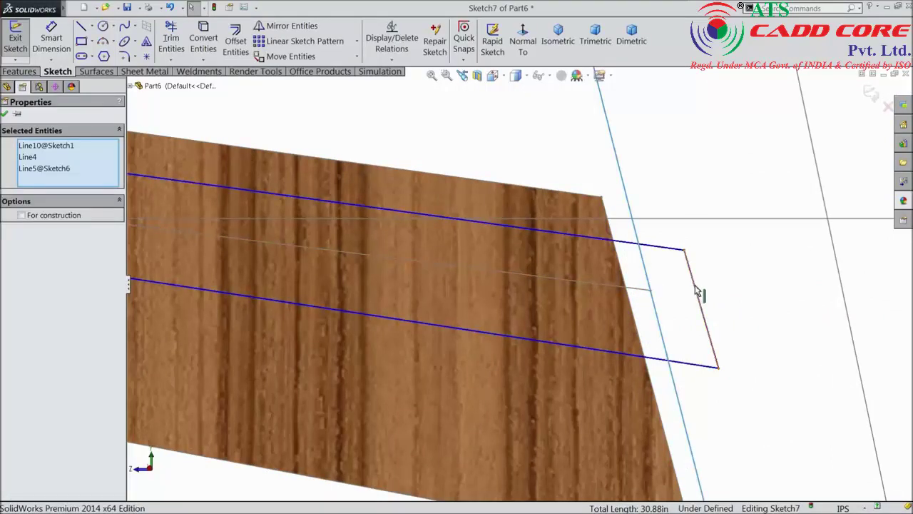
left_click(698, 291, "ctrl")
left_click(709, 220)
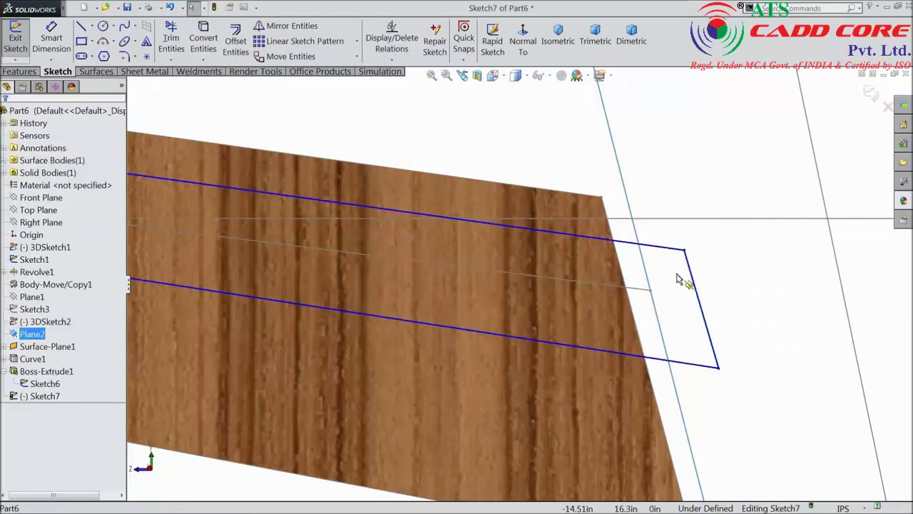
left_click(693, 286)
left_click(649, 278, "ctrl")
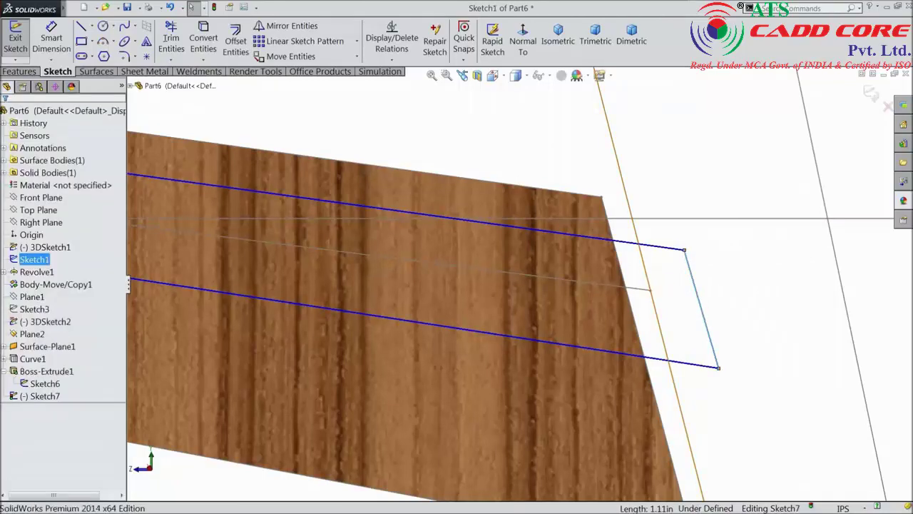
left_click(667, 248, "ctrl")
left_click(695, 232)
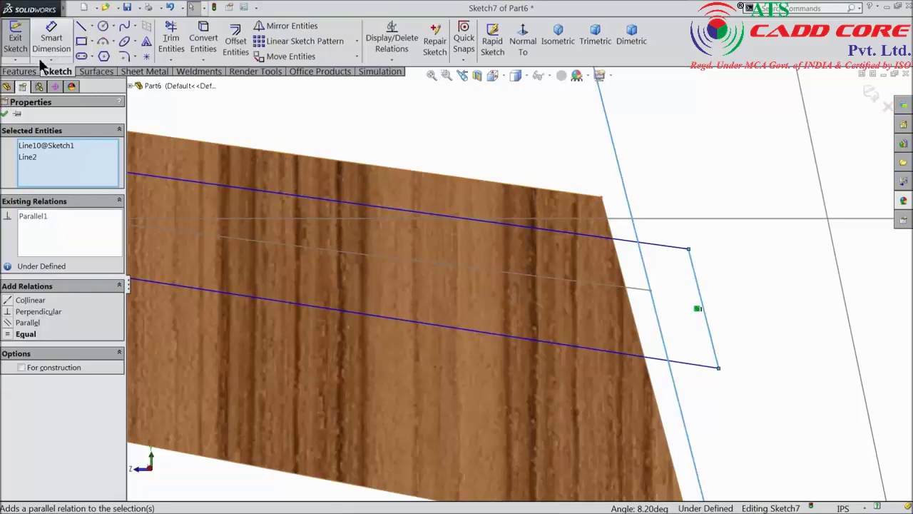
left_click(52, 39)
scroll(670, 283, "down", 1)
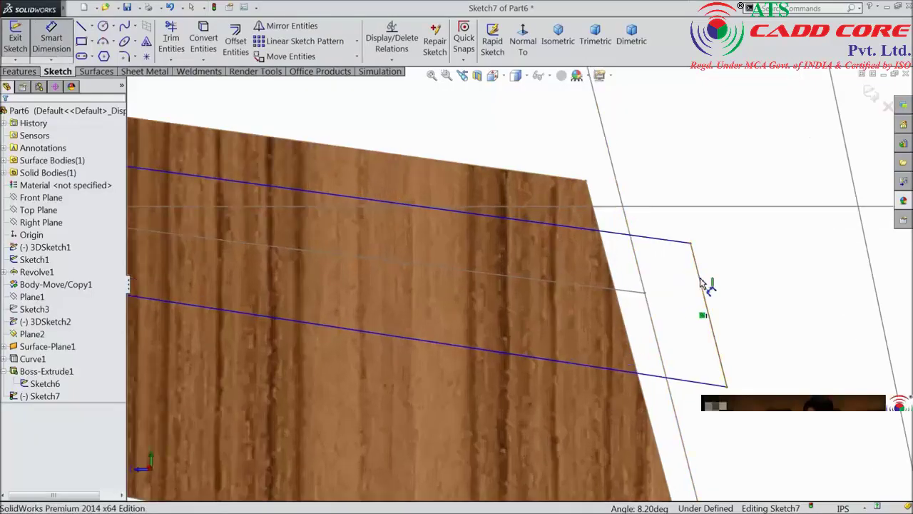
left_click(701, 284)
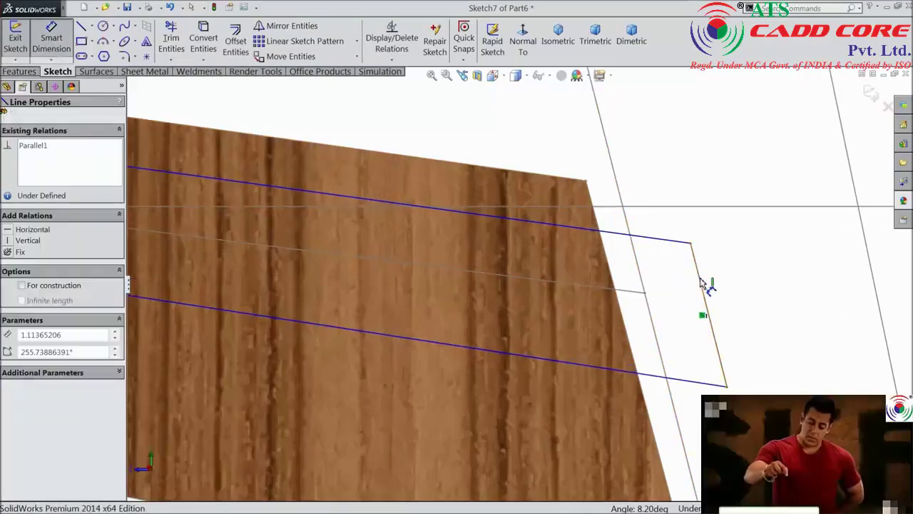
left_click(608, 265)
left_click(590, 156)
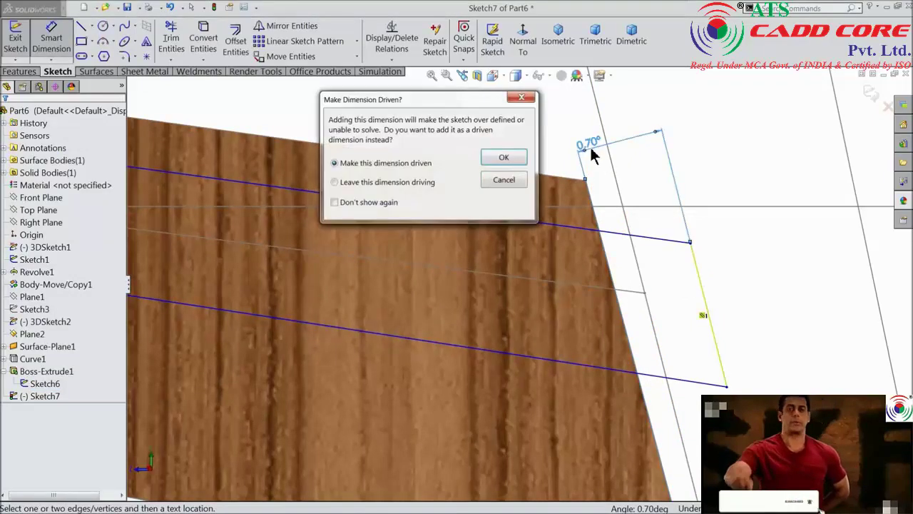
left_click(504, 158)
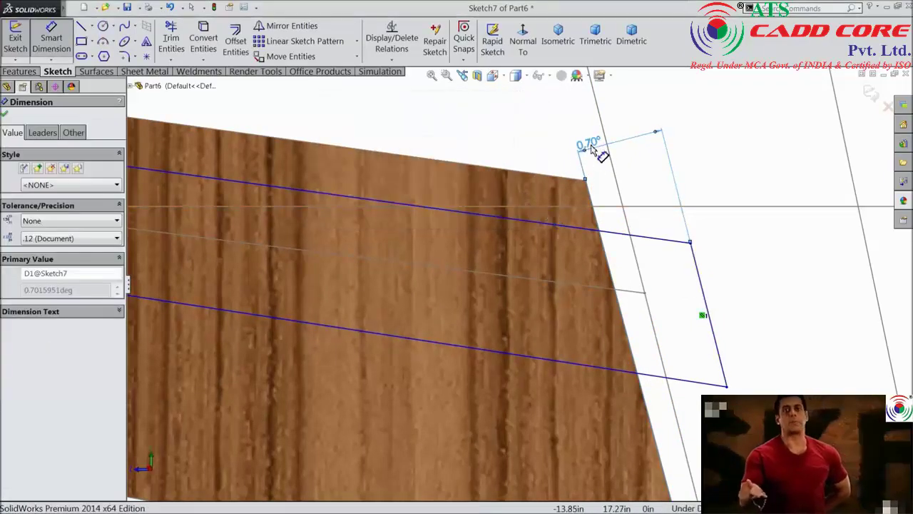
key("Delete")
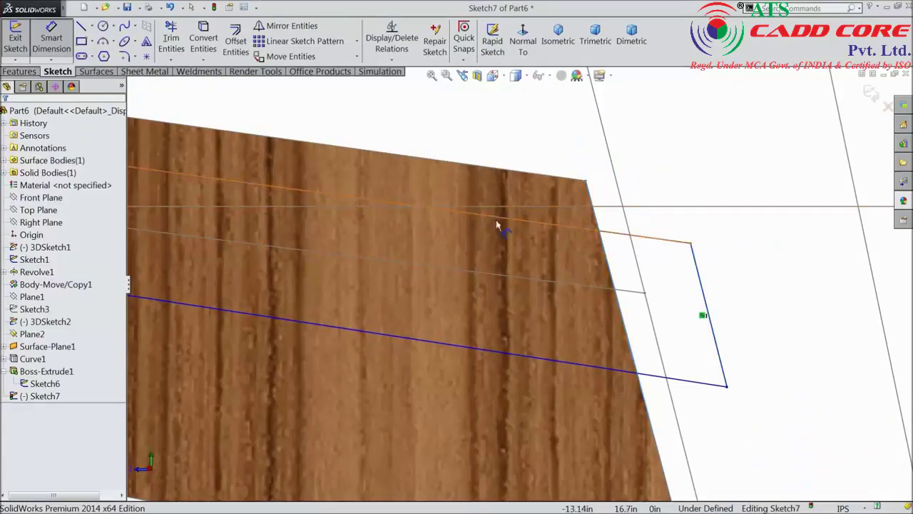
Zoom out, then cancel an accidental angle dimension between the outline lines.
key("z")
scroll(438, 230, "down", 2)
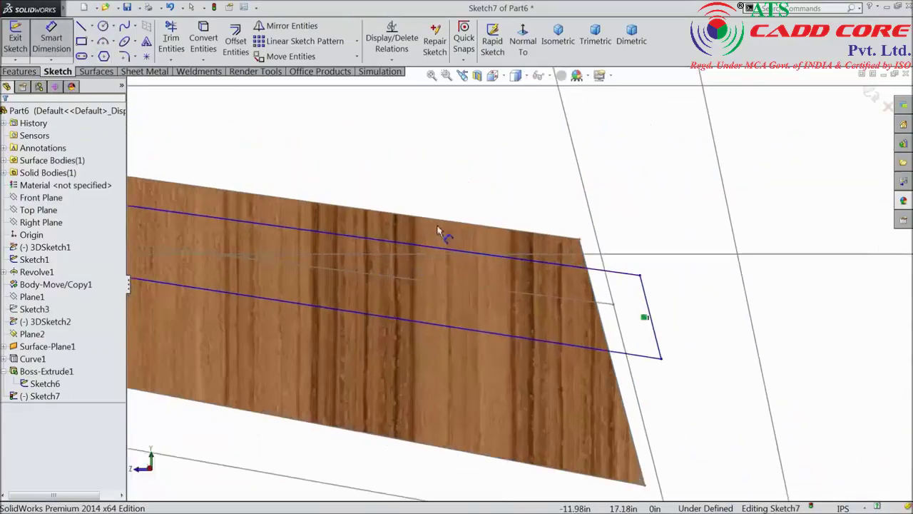
scroll(443, 230, "down", 2)
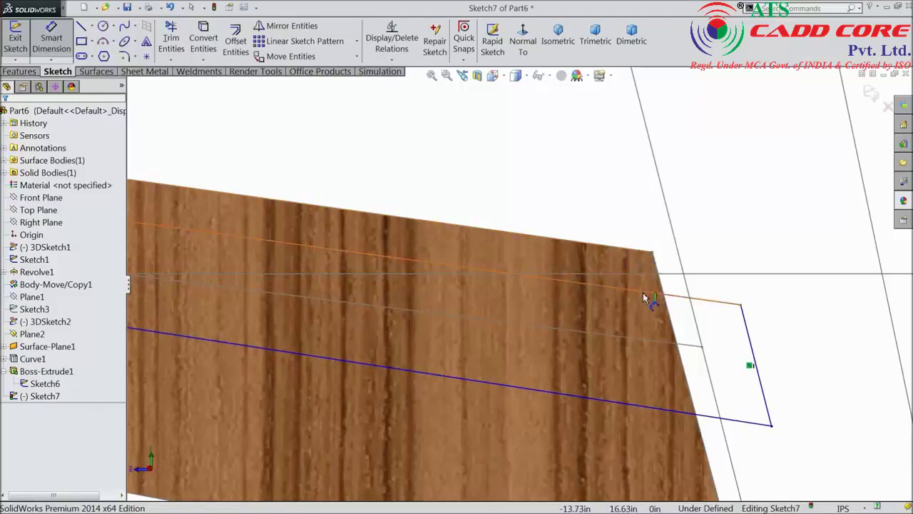
mouse_move(642, 292)
left_mouse_down()
mouse_move(656, 248)
mouse_move(660, 260)
left_mouse_up()
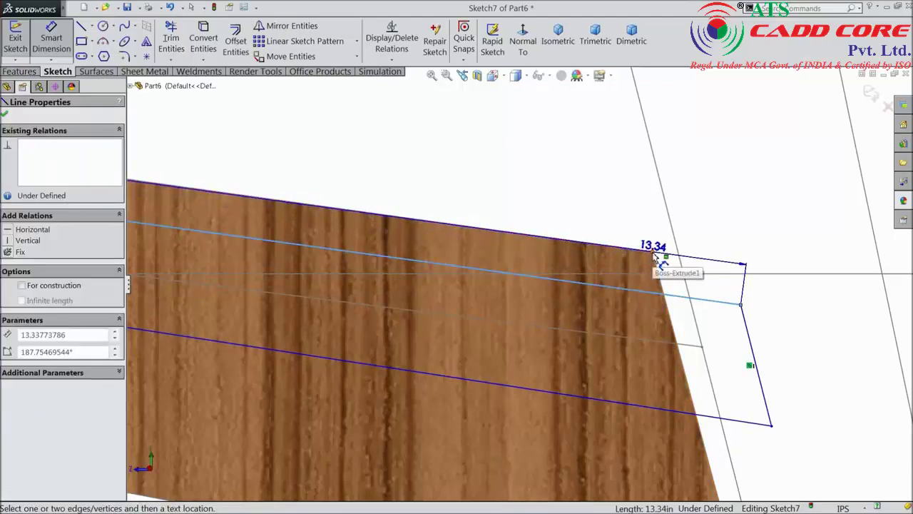
left_click(659, 260)
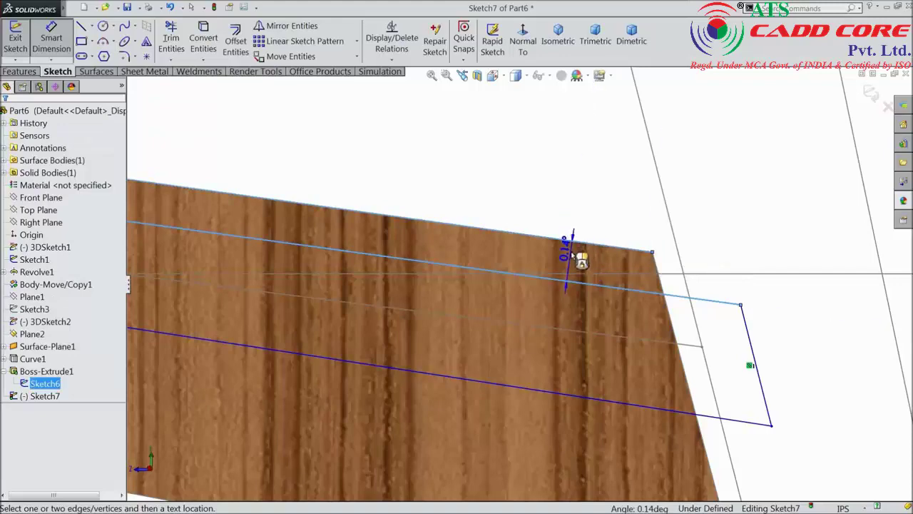
scroll(576, 262, "up", 2)
scroll(576, 264, "up", 1)
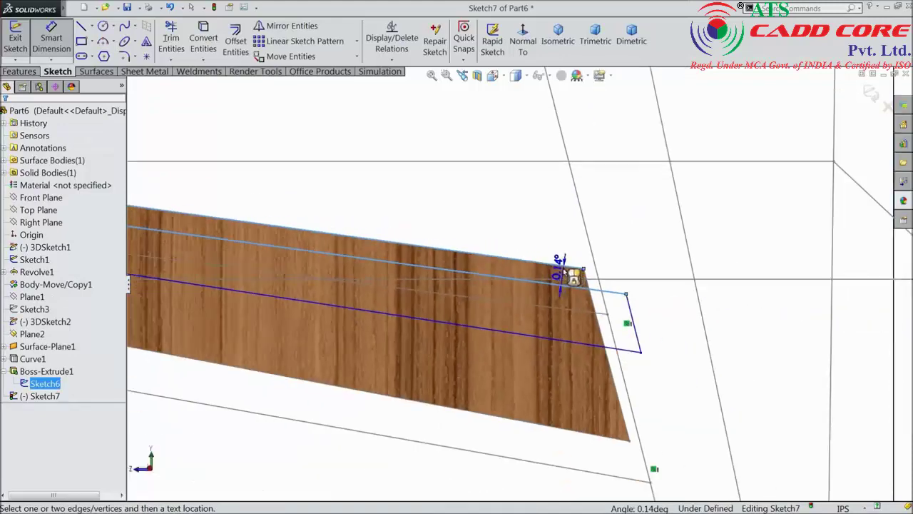
key("Escape")
scroll(551, 261, "down", 1)
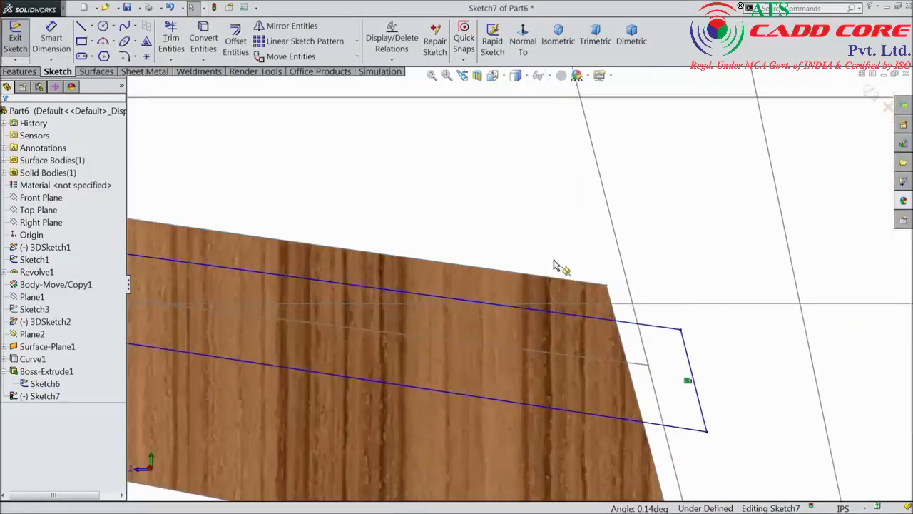
scroll(554, 265, "down", 1)
Make the tenon's upper long line parallel to the rail's top edge.
left_click(591, 338)
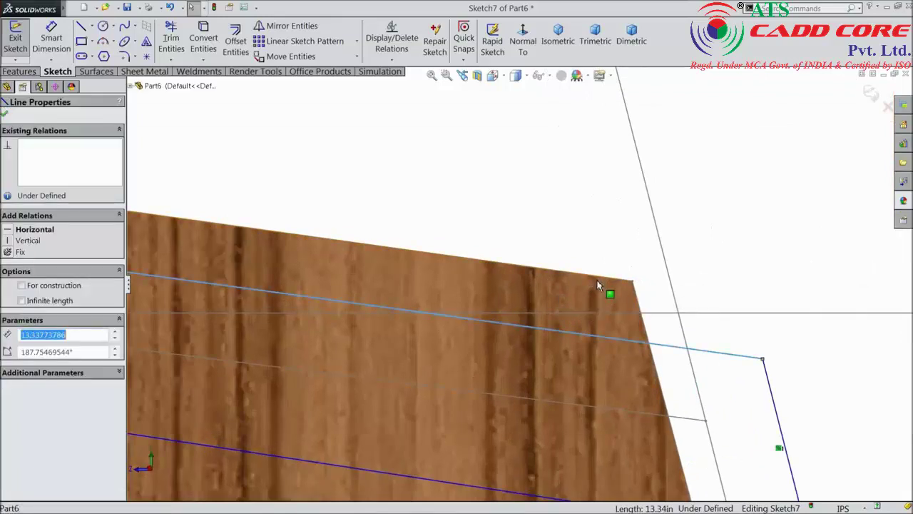
scroll(630, 306, "up", 2)
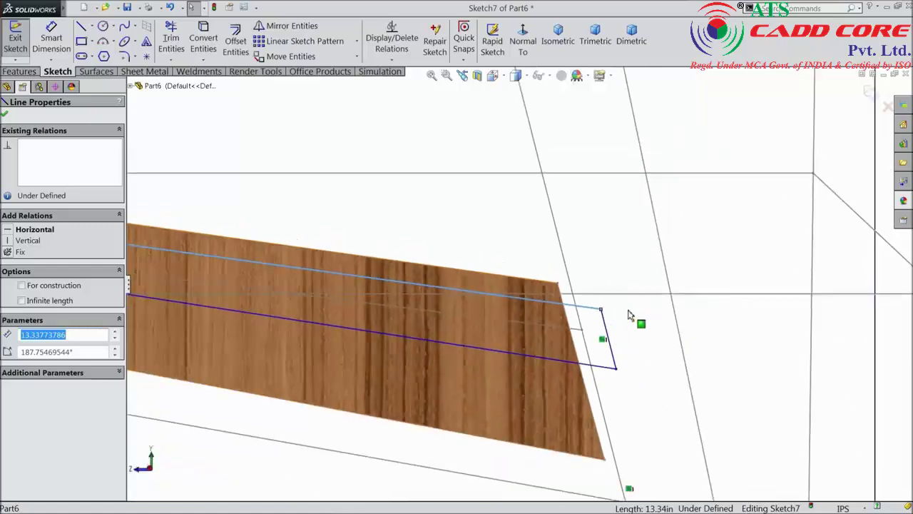
scroll(593, 314, "up", 1)
scroll(532, 301, "up", 2)
scroll(500, 300, "up", 1)
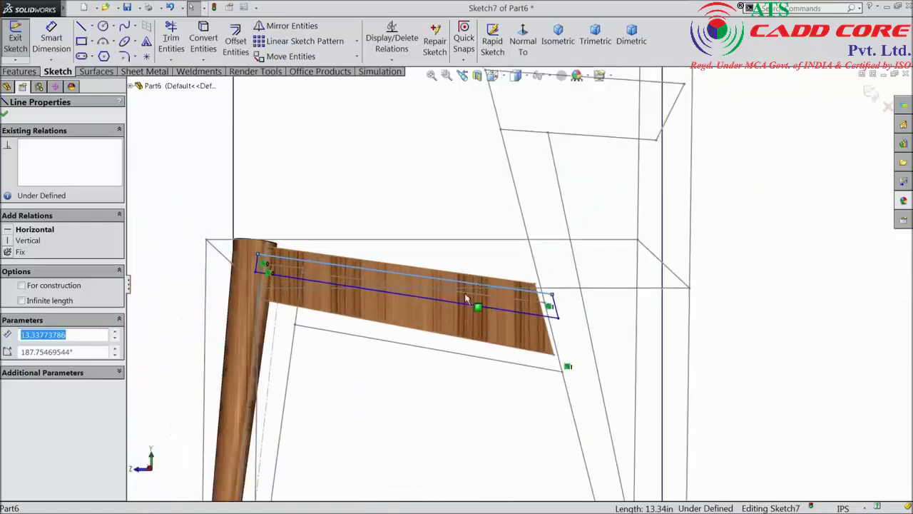
scroll(457, 275, "down", 3)
middle_click_drag(561, 271, 553, 316)
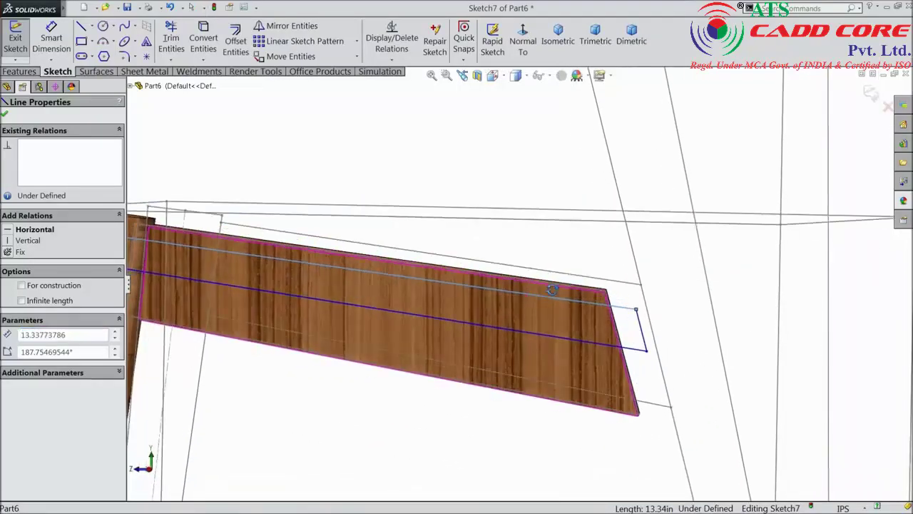
scroll(552, 316, "down", 2)
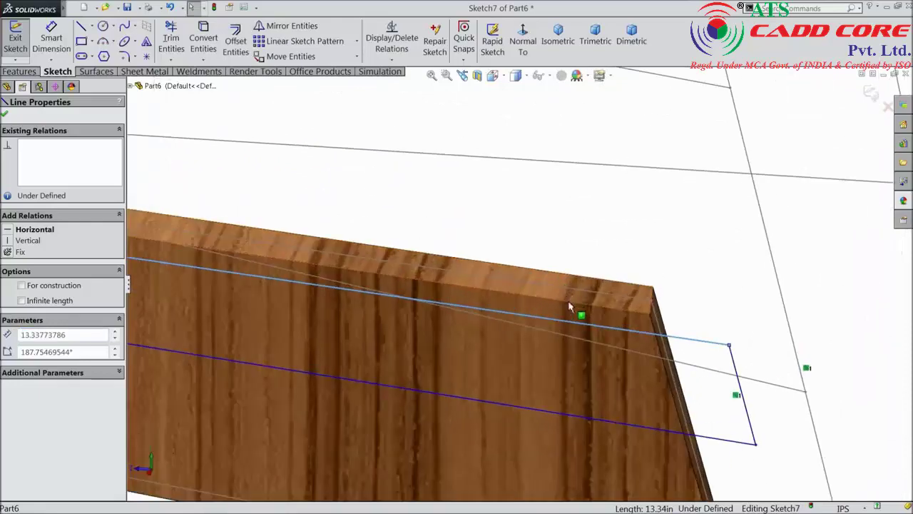
left_click(608, 301, "ctrl")
left_click(640, 260)
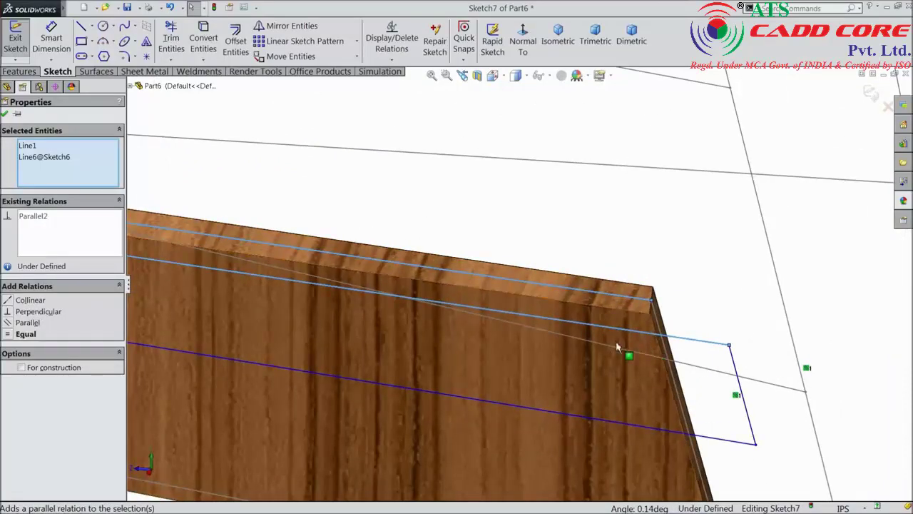
left_click(736, 396)
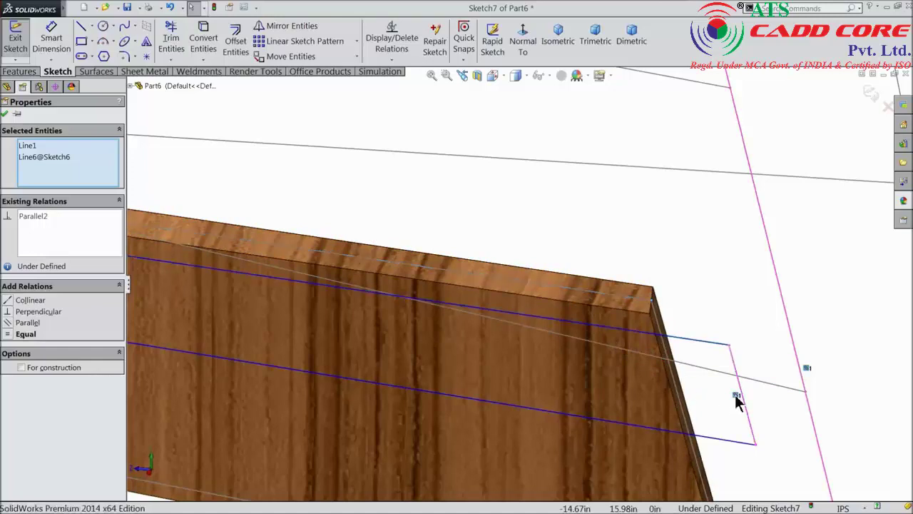
left_click(749, 393)
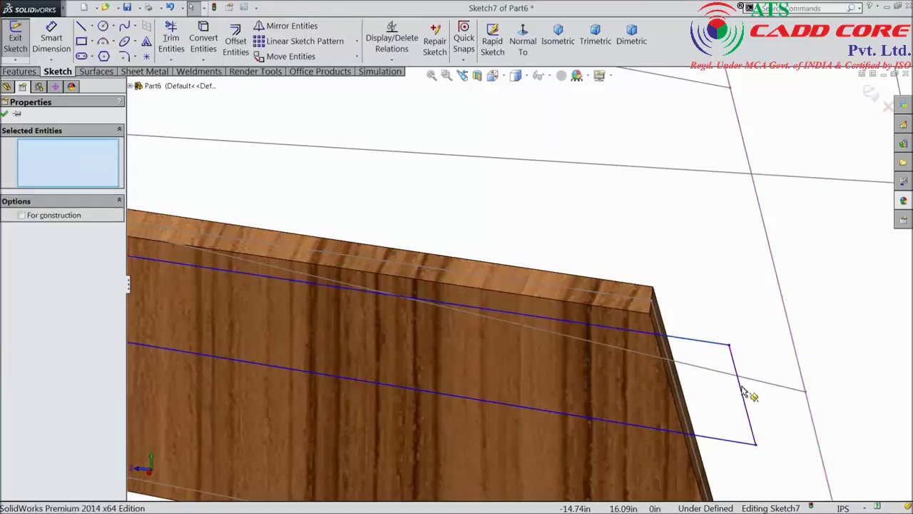
Make the sketch's end line parallel to the rail's end edge.
left_click(674, 379)
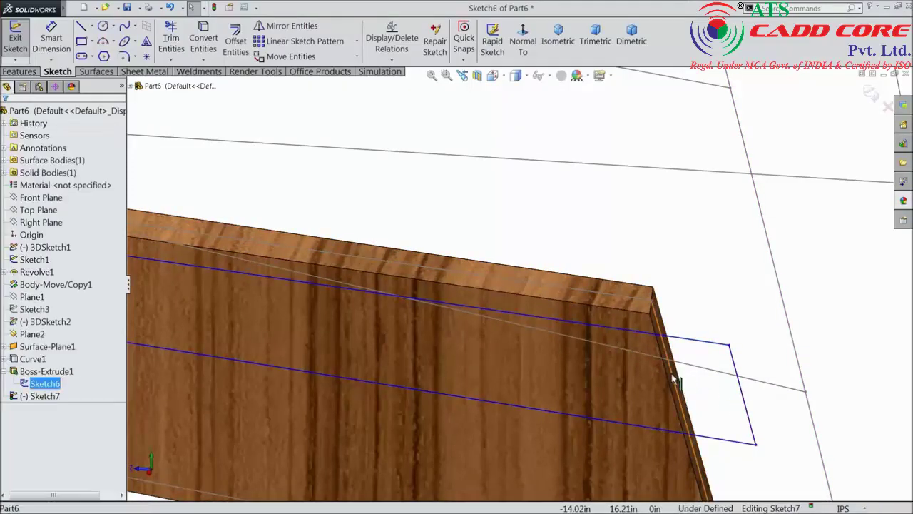
left_click(739, 376, "ctrl")
left_click(775, 330)
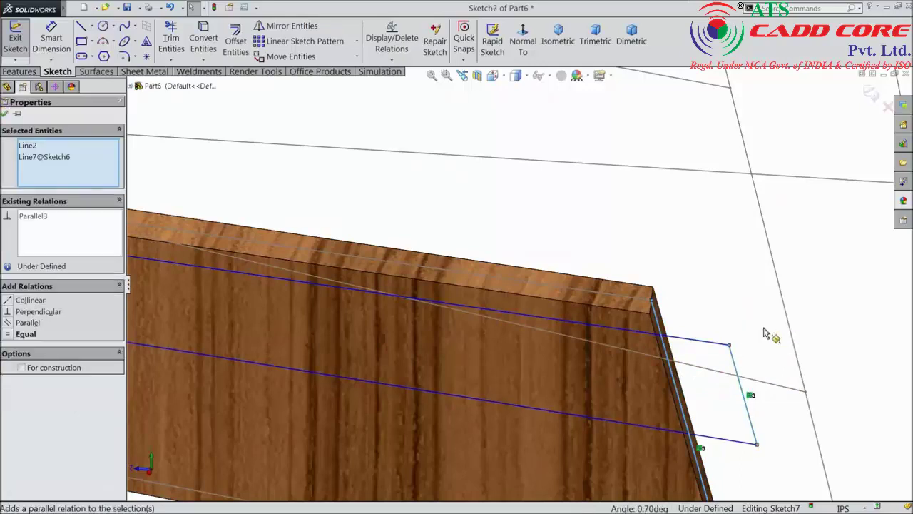
left_click(7, 115)
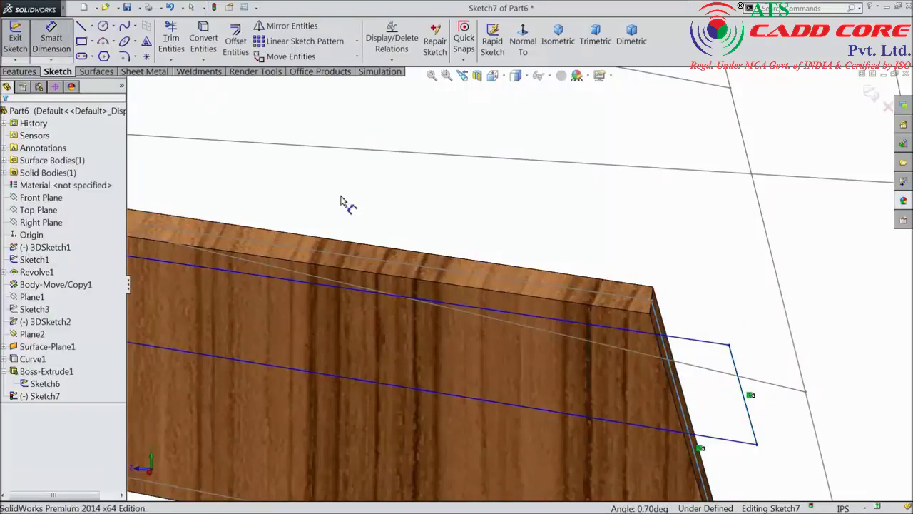
Dimension the end line to 1 in and the top line 0.50 in below the rail edge.
left_click(735, 360)
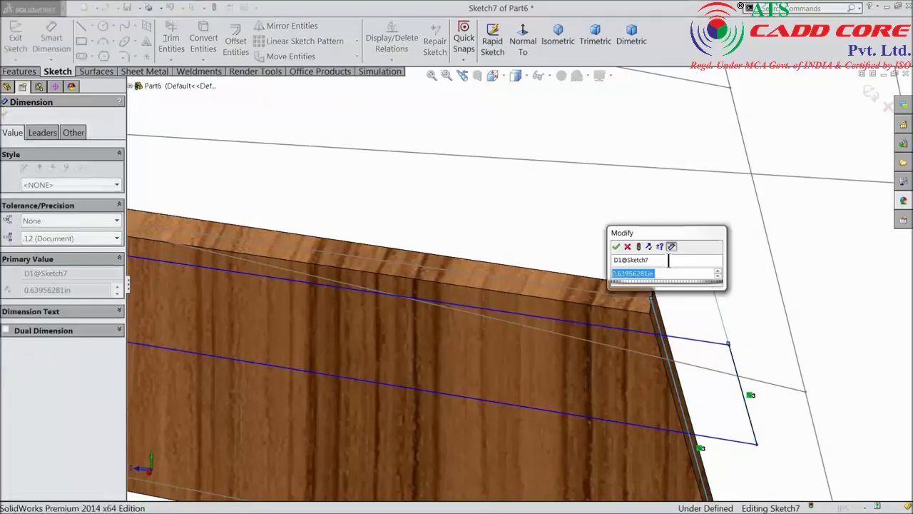
type("1")
left_click(616, 247)
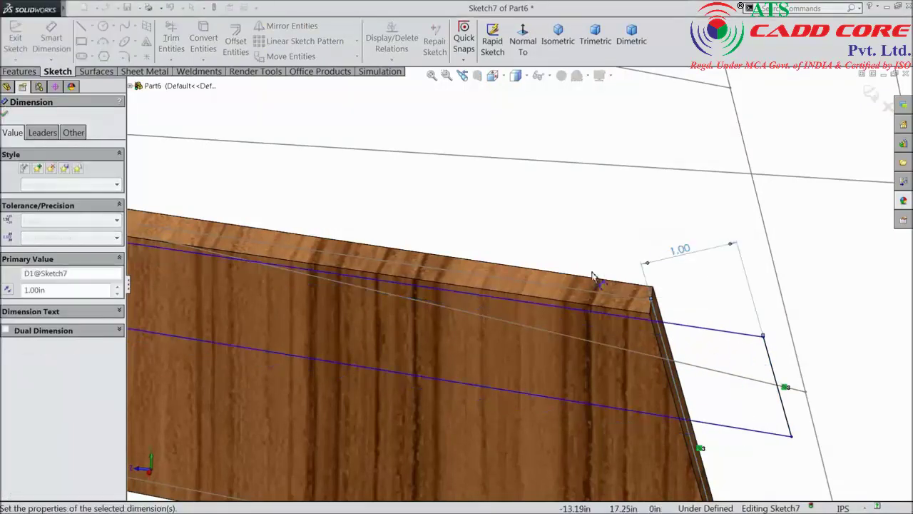
left_click(585, 314)
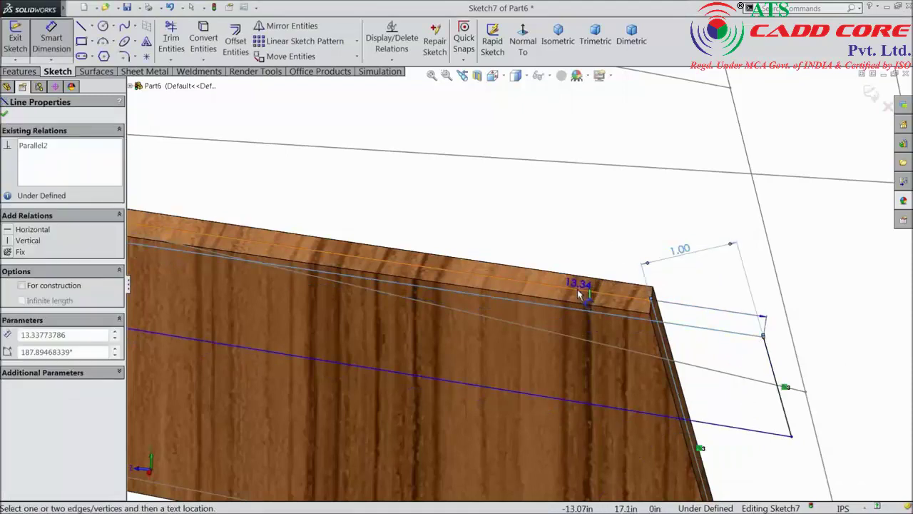
left_click(581, 290)
left_click(562, 239)
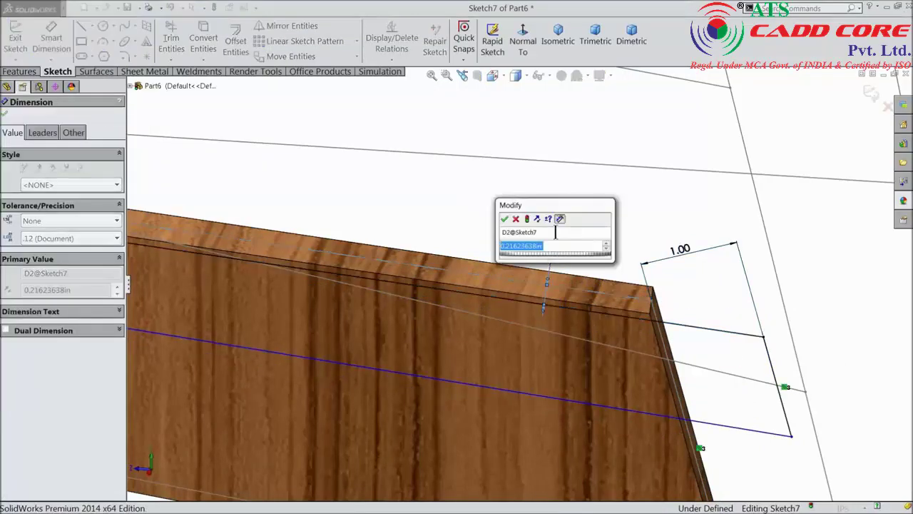
left_click(504, 217)
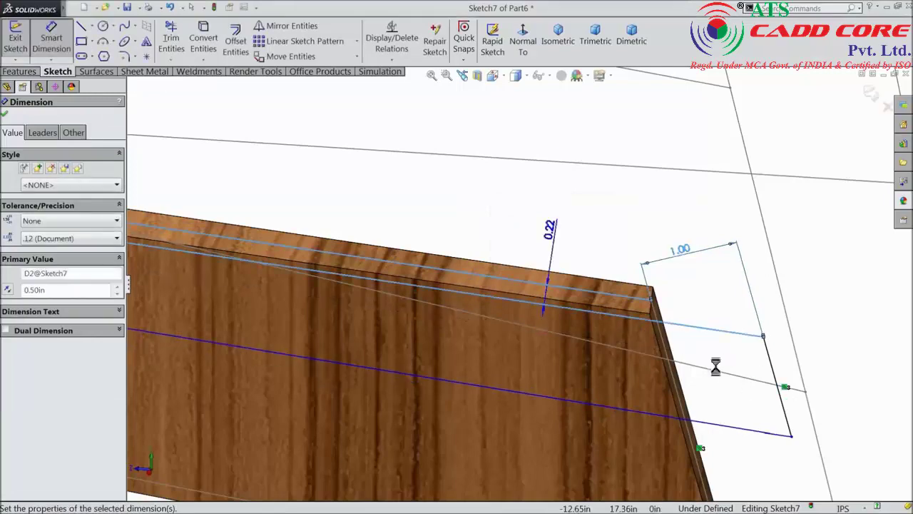
Try a dimension between the tenon's two long lines, cancel it, and reselect the upper line.
middle_click_drag(713, 367, 624, 284)
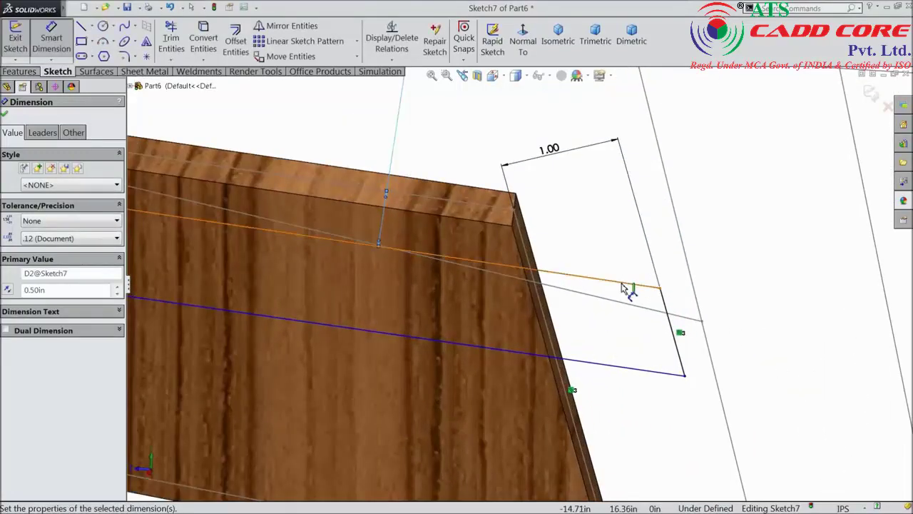
left_click(628, 284)
left_click(633, 372)
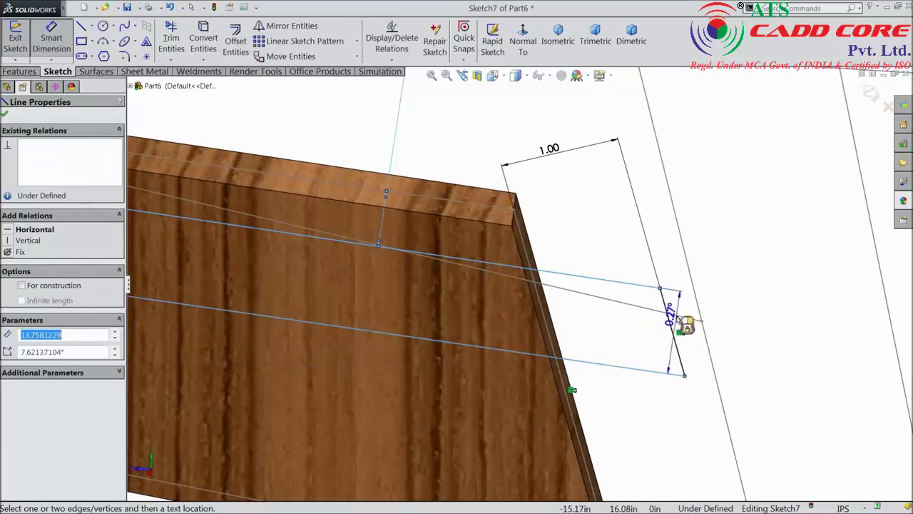
left_click(638, 330)
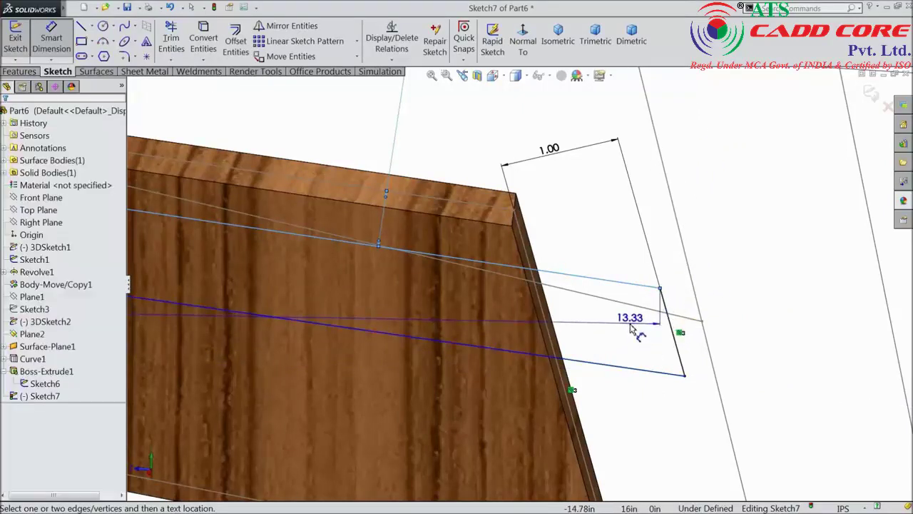
key("Escape")
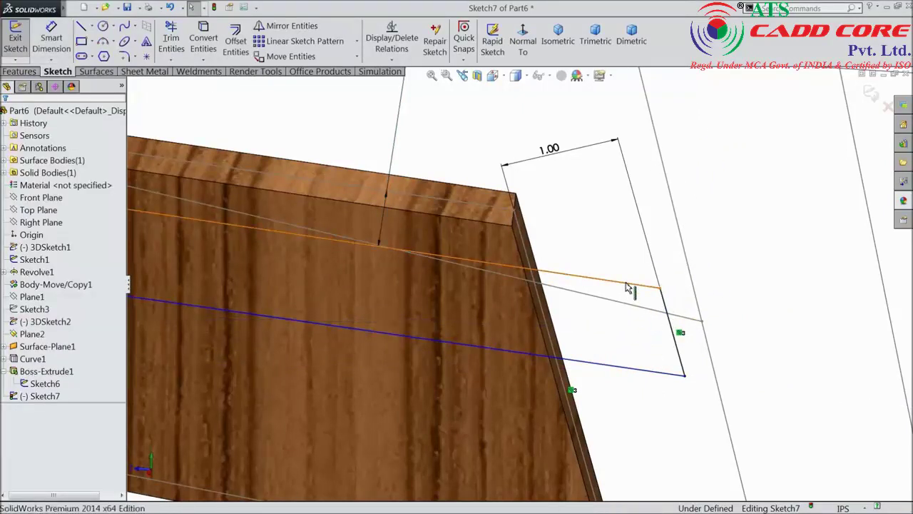
left_click(632, 284)
Make the tenon's upper and lower long lines parallel.
left_click(675, 372, "ctrl")
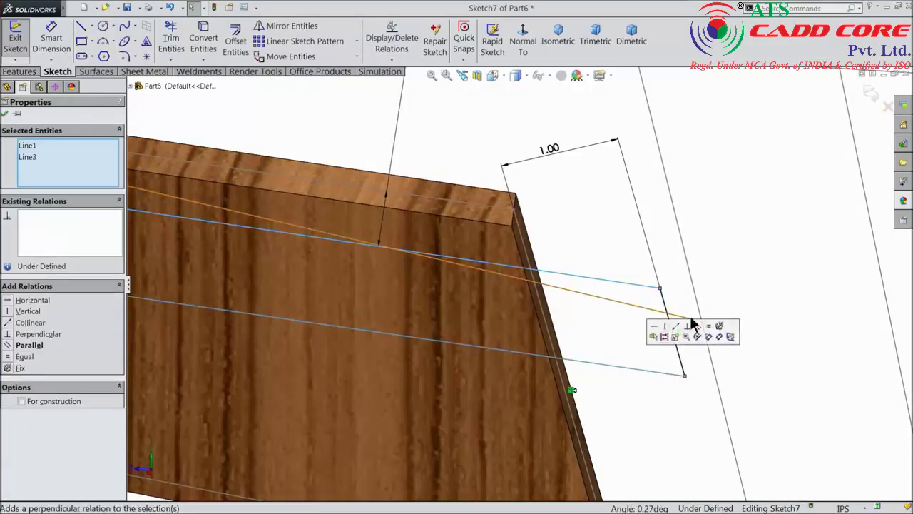
left_click(700, 326)
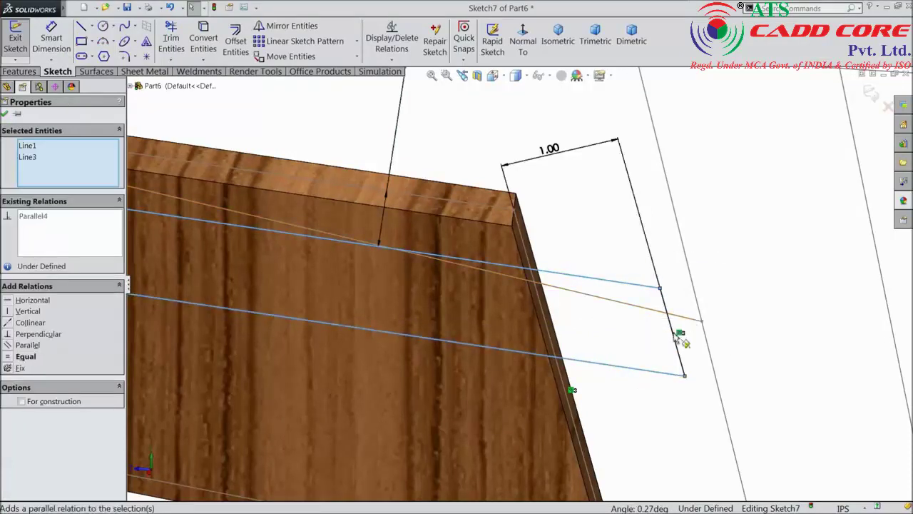
left_click(7, 114)
Dimension the gap between the two long lines at 1.00 in.
left_click(54, 43)
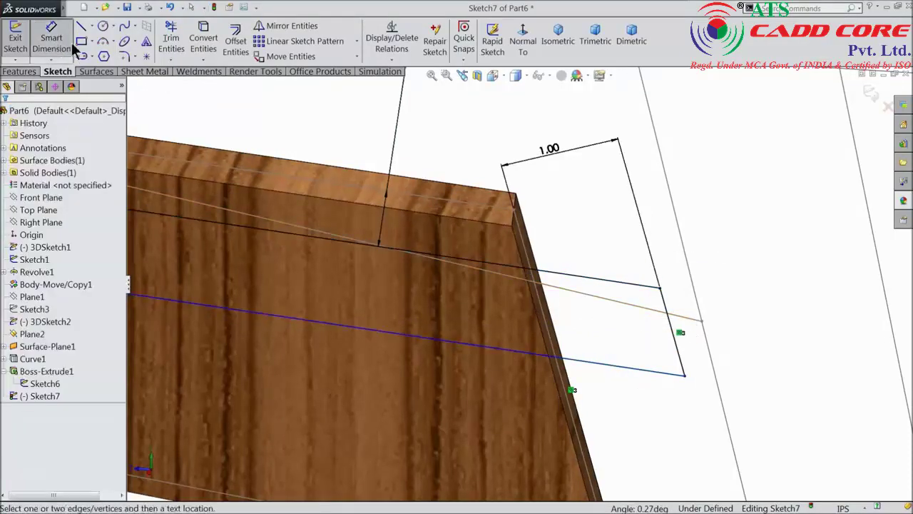
left_click(634, 289)
left_click(651, 372)
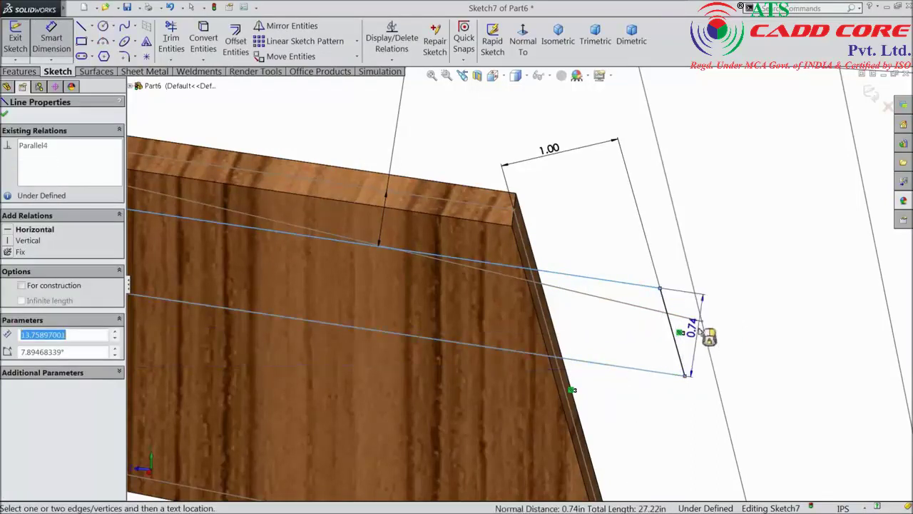
left_click(630, 324)
type("1")
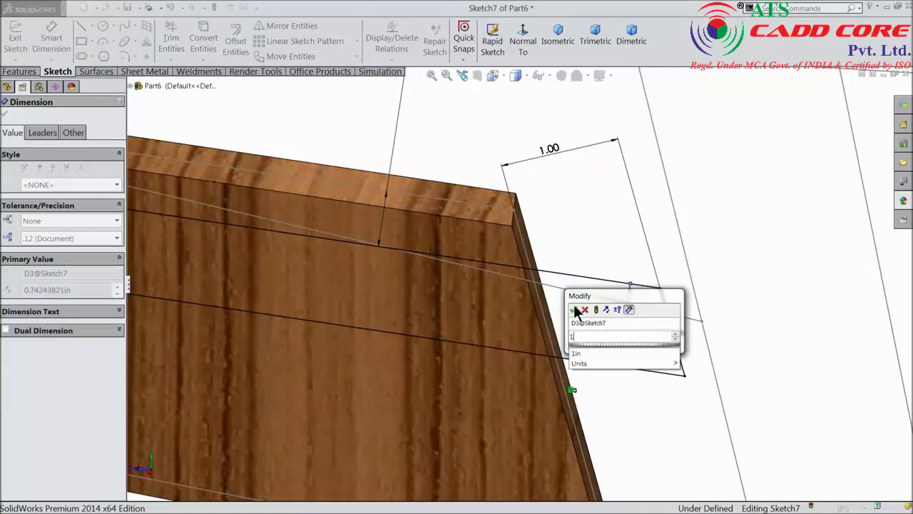
left_click(575, 311)
mouse_move(634, 349)
middle_mouse_down()
mouse_move(622, 345)
mouse_move(634, 306)
mouse_move(634, 320)
middle_mouse_up()
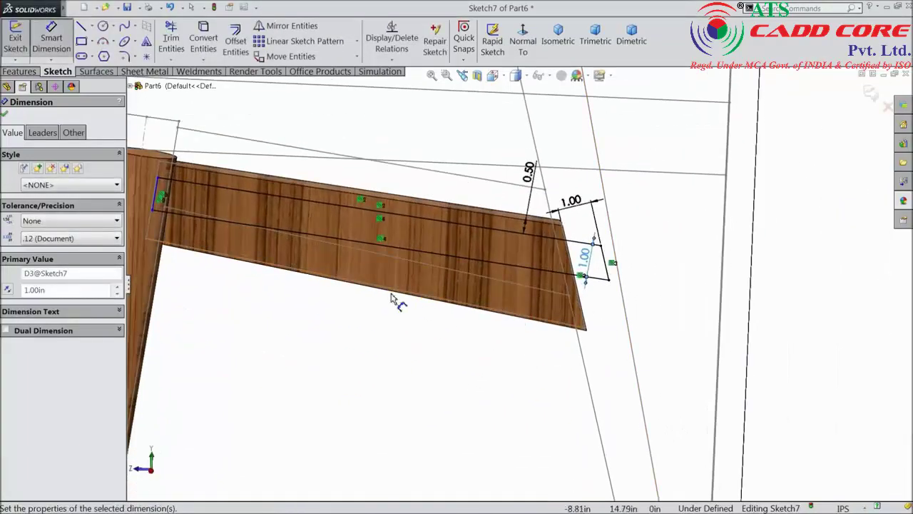
Drag the tenon sketch's vertical line left onto the leg.
scroll(316, 214, "up", 3)
scroll(333, 235, "down", 3)
scroll(261, 219, "down", 2)
scroll(255, 226, "down", 2)
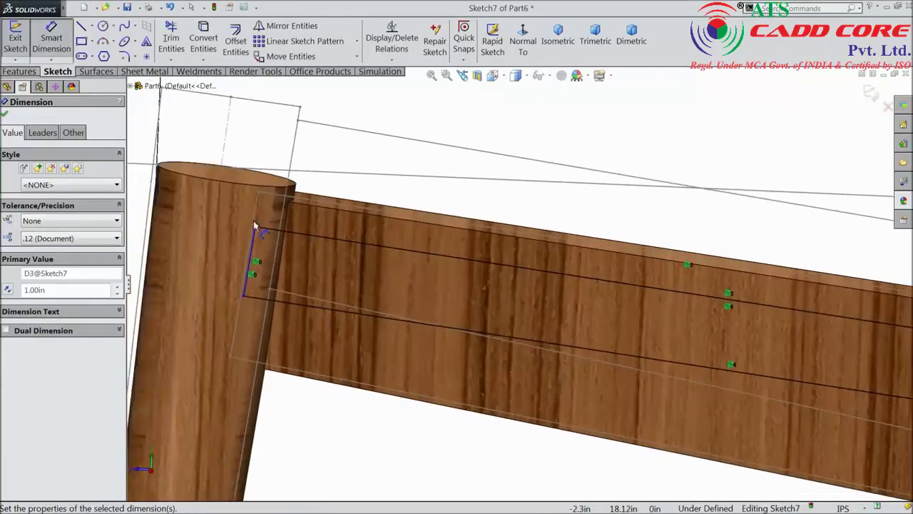
mouse_move(313, 229)
middle_mouse_down()
mouse_move(293, 239)
mouse_move(302, 248)
middle_mouse_up()
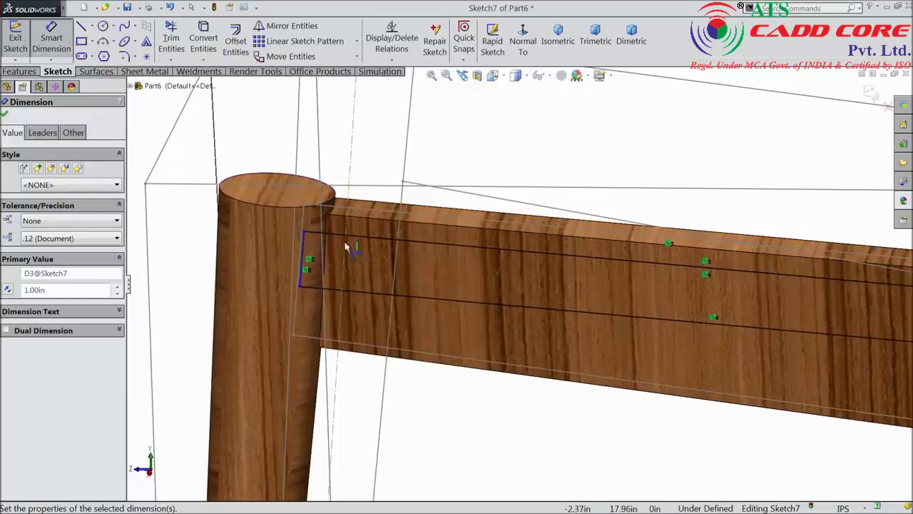
scroll(345, 247, "down", 3)
left_click(4, 114)
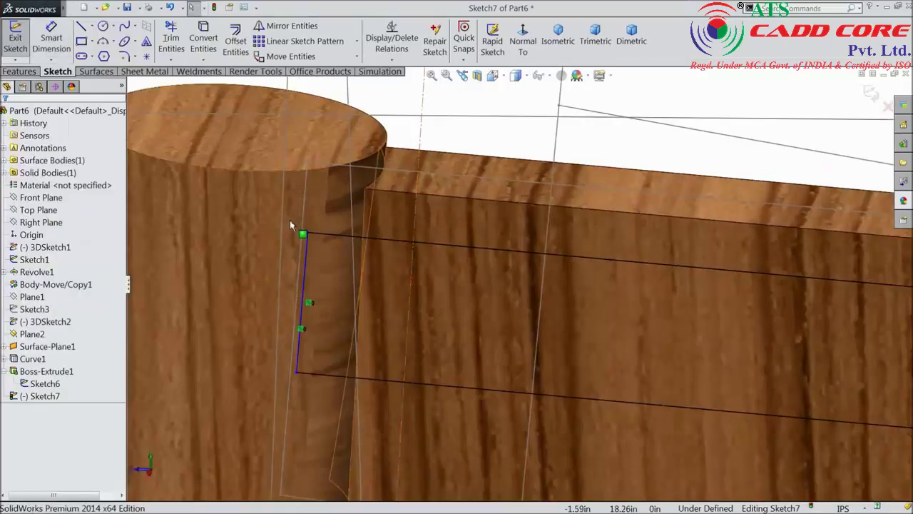
left_click_drag(309, 232, 229, 226)
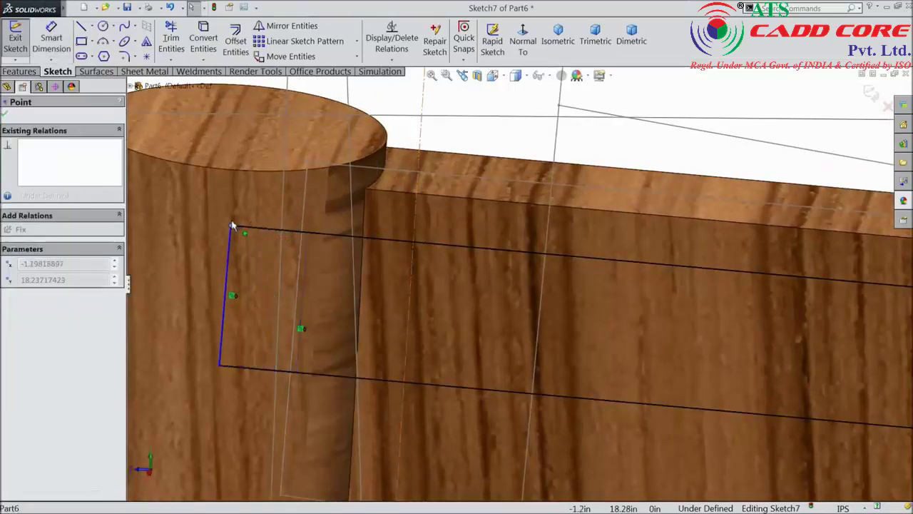
Dimension the vertical line 0.5 in from the rail's edge at the leg.
left_click(51, 39)
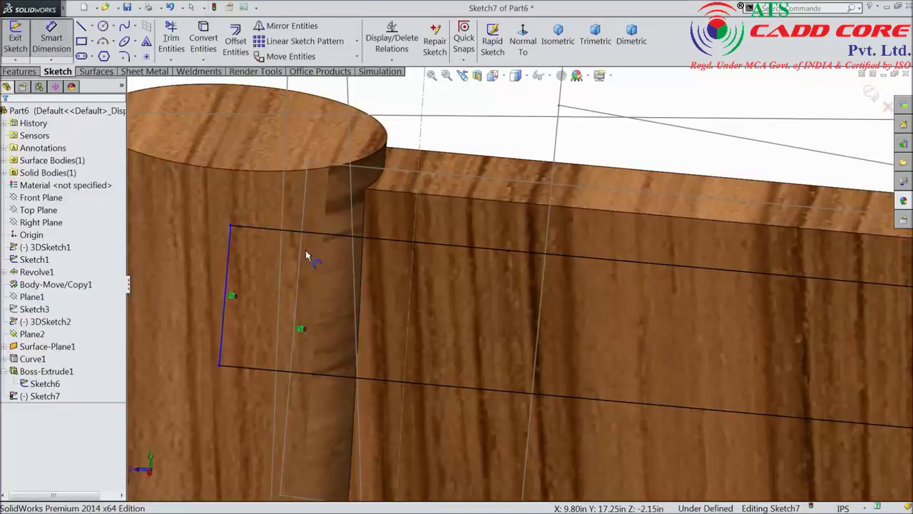
left_click(302, 255)
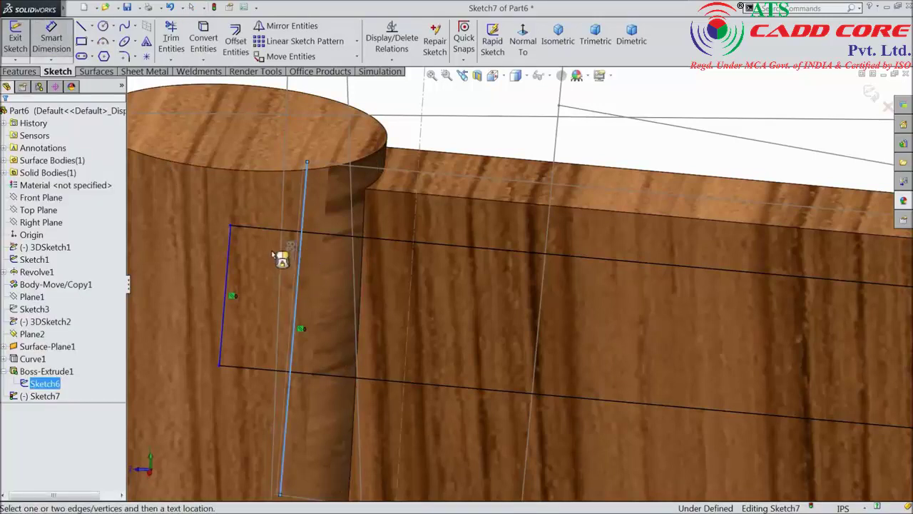
left_click(228, 254)
left_click(257, 255)
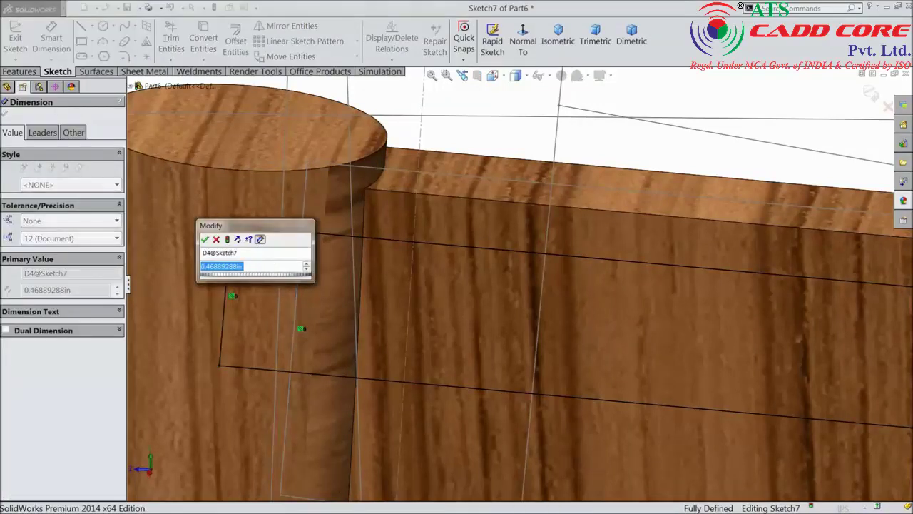
type("0.5")
left_click(205, 240)
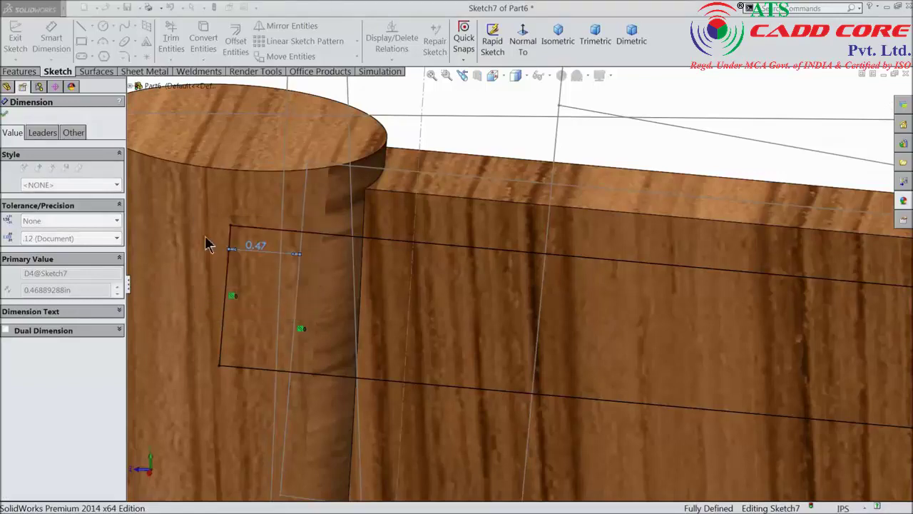
scroll(407, 315, "up", 4)
scroll(412, 320, "up", 4)
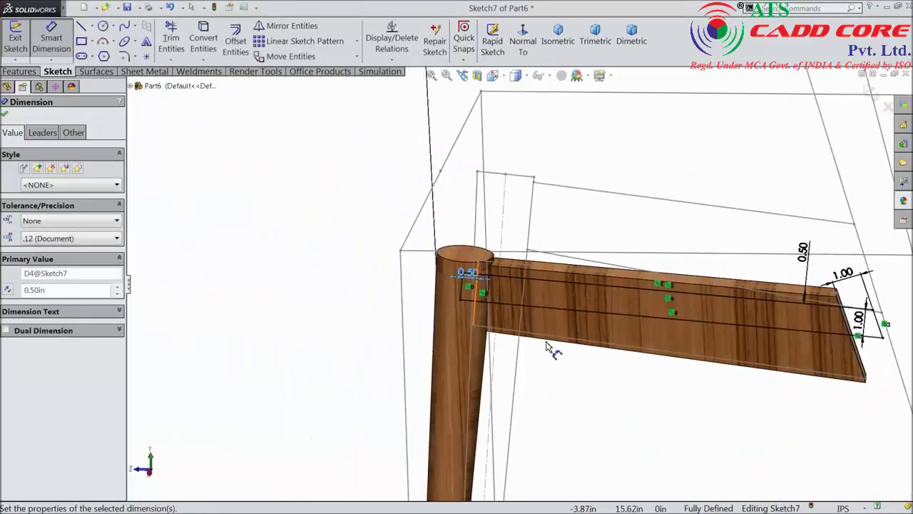
scroll(540, 347, "up", 1)
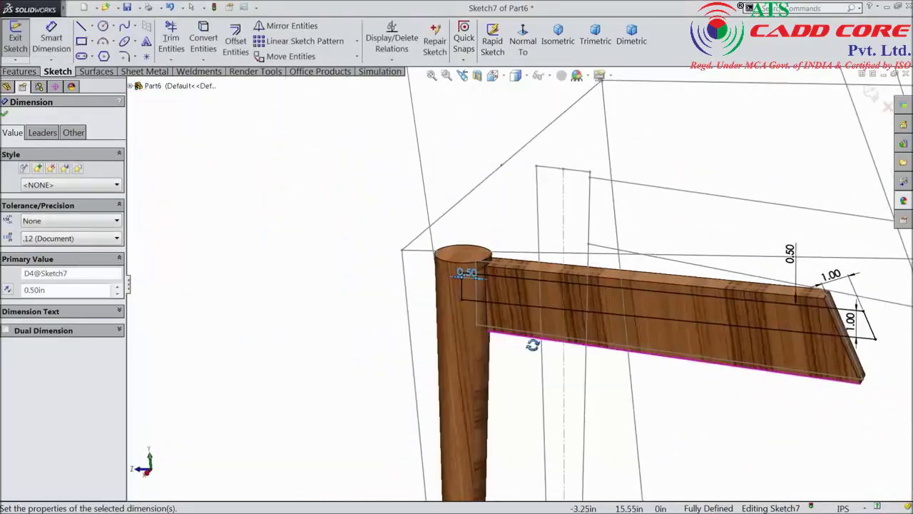
left_click(5, 114)
Extrude Sketch7 as a Mid Plane boss 0.375 in deep to form the tenon.
left_click(19, 71)
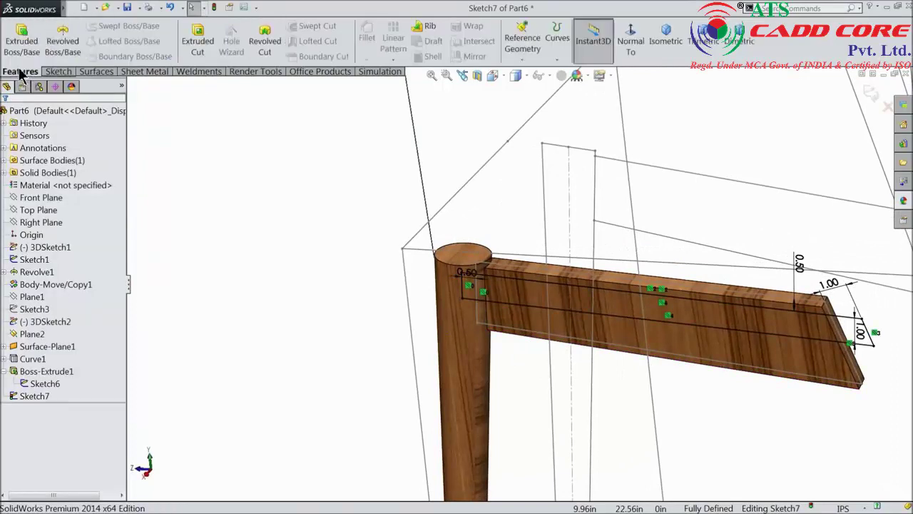
left_click(21, 39)
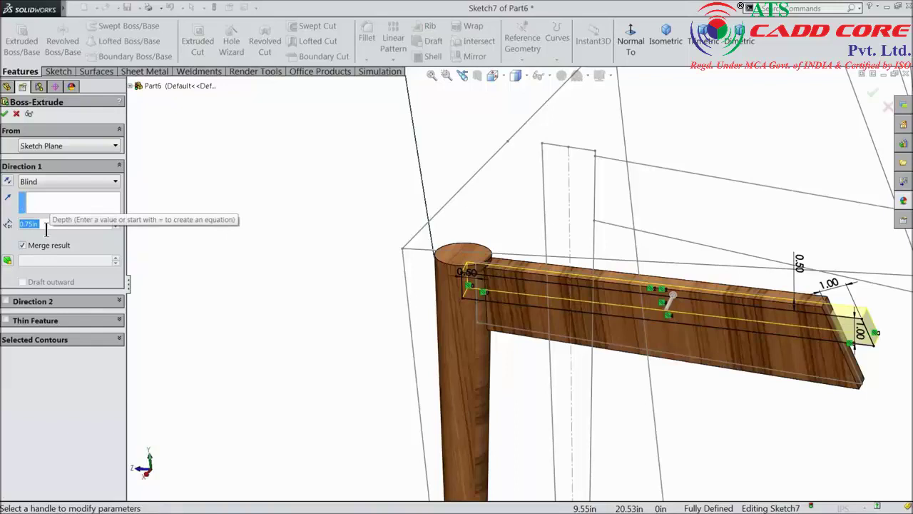
type("0.375")
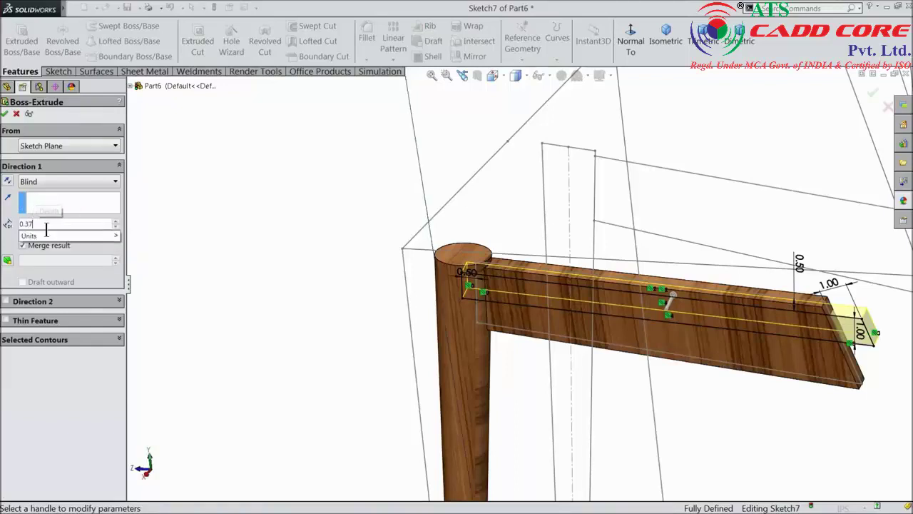
key("Return")
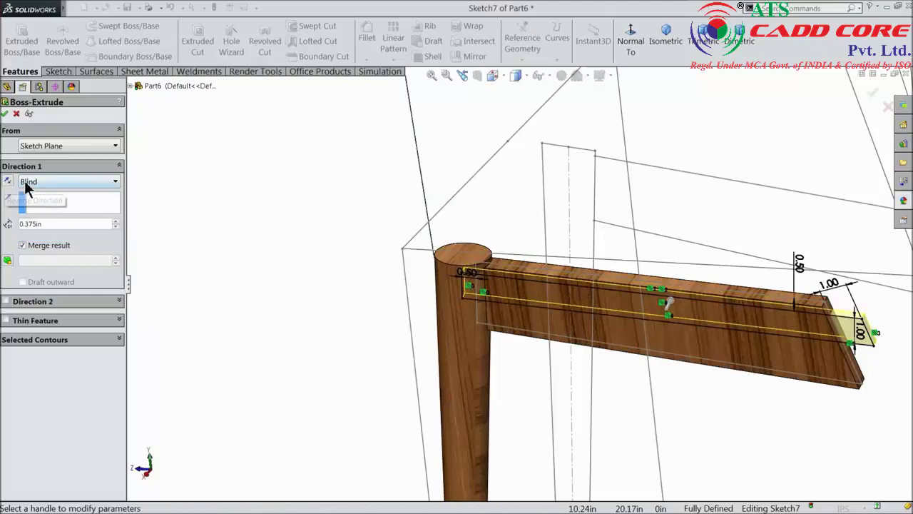
left_click(25, 182)
left_click(36, 261)
middle_click_drag(139, 292, 285, 311)
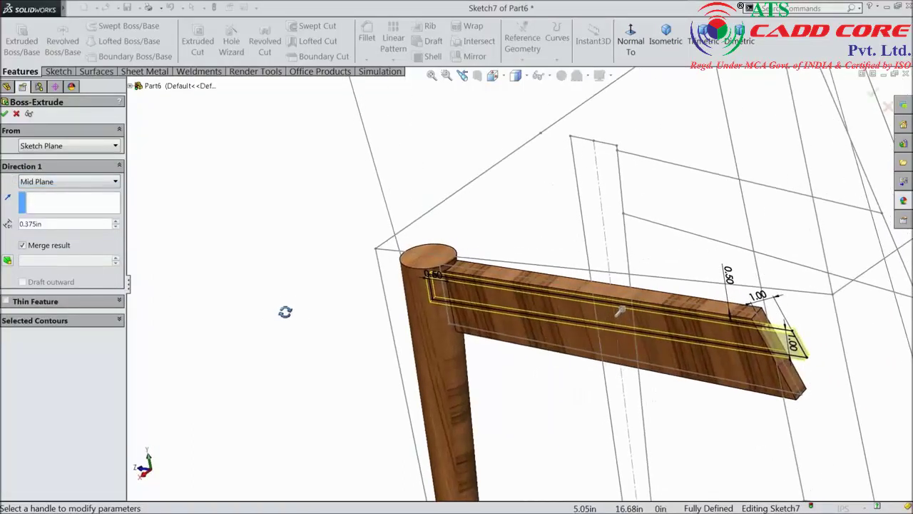
left_click(4, 115)
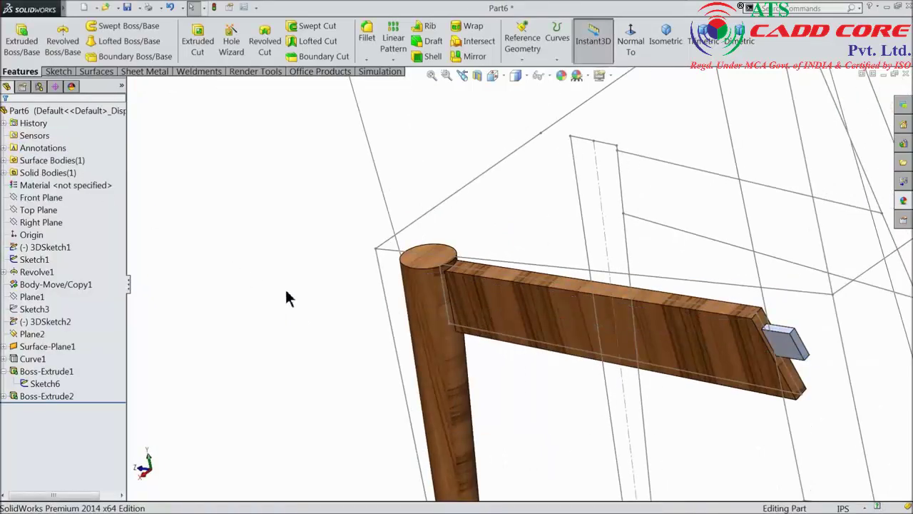
left_click(39, 372)
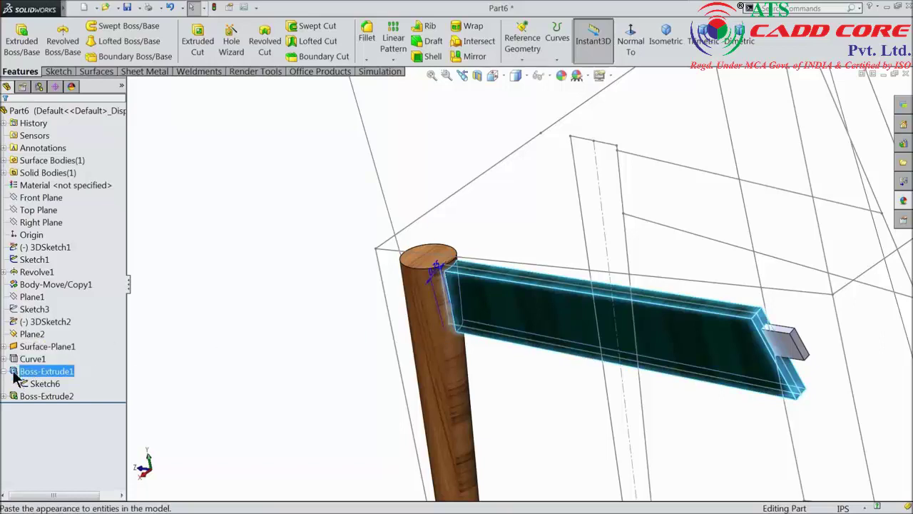
Edit Boss-Extrude1 and clear Merge result so the rail becomes its own body.
left_click(18, 377)
left_click(20, 345)
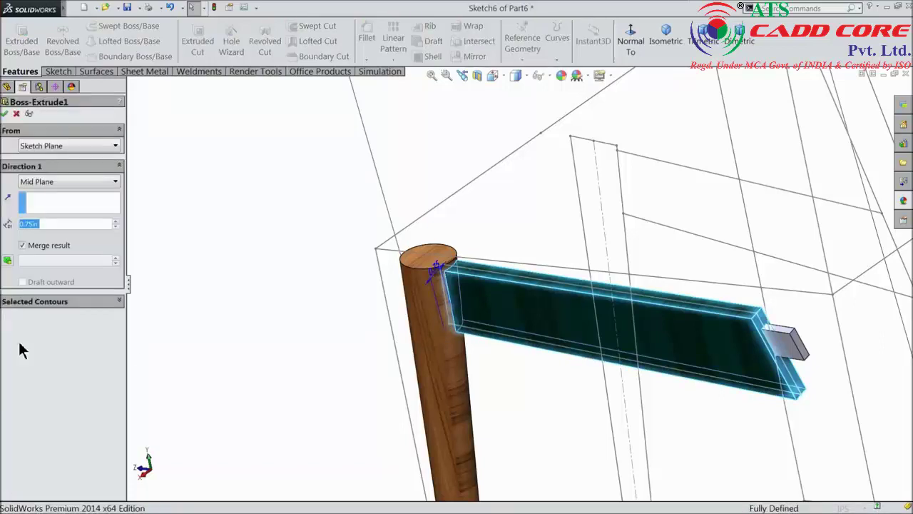
left_click(22, 246)
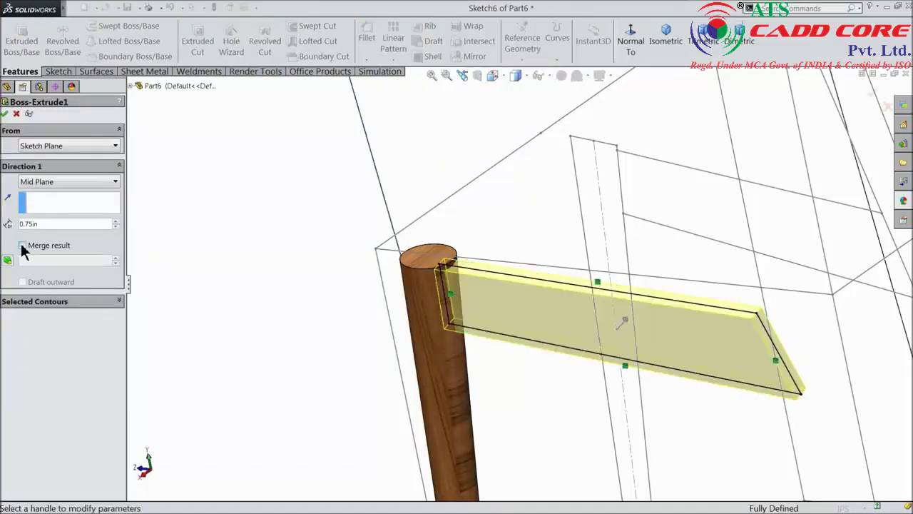
left_click(6, 114)
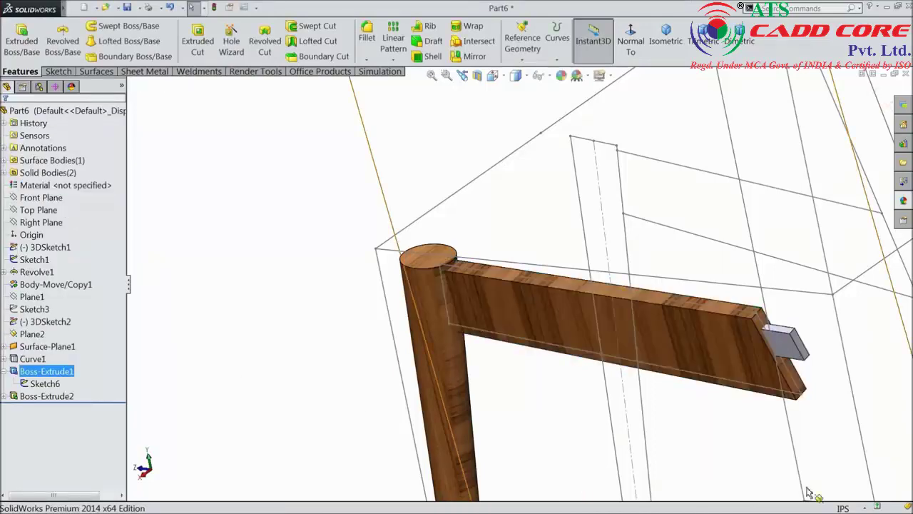
middle_click_drag(808, 492, 708, 349)
scroll(708, 349, "down", 3)
scroll(706, 346, "down", 3)
Apply the satin finished teak 2d appearance to the Boss-Extrude2 tenon body and orbit to check it.
left_click(46, 396)
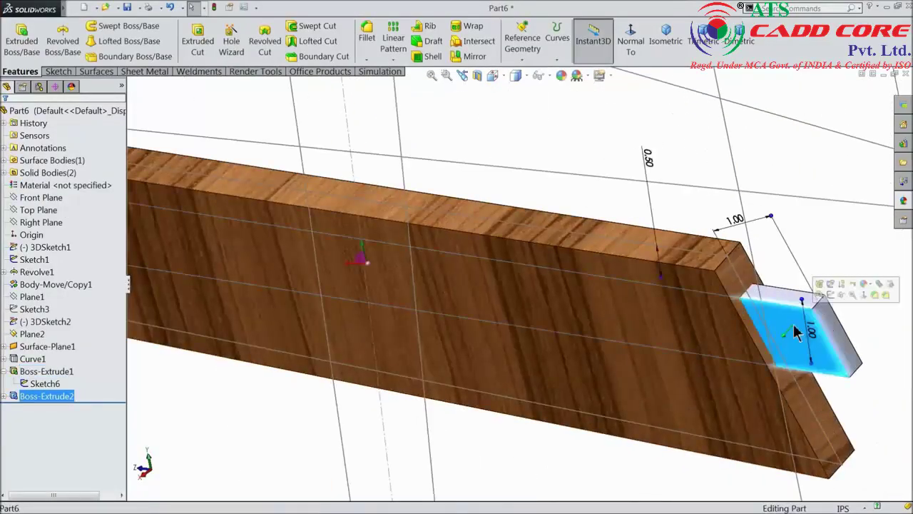
left_click(39, 395)
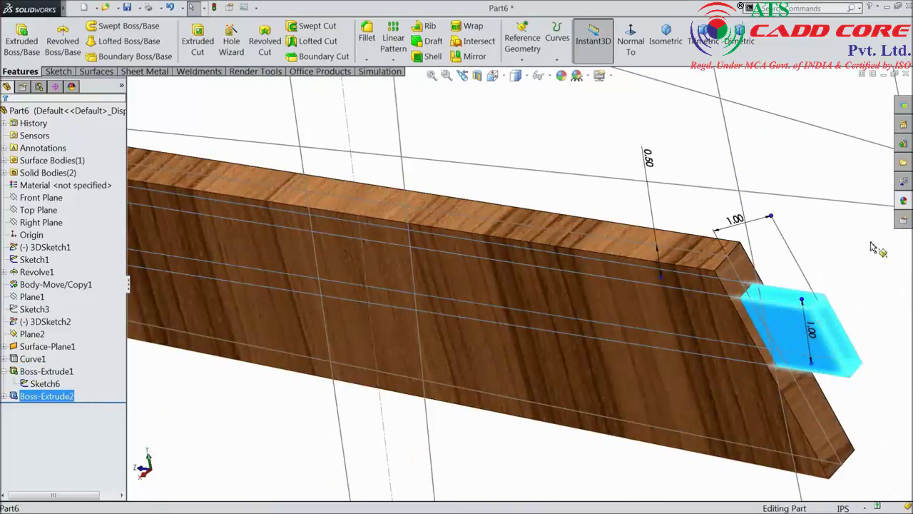
left_click(904, 202)
left_click_drag(827, 396, 620, 394)
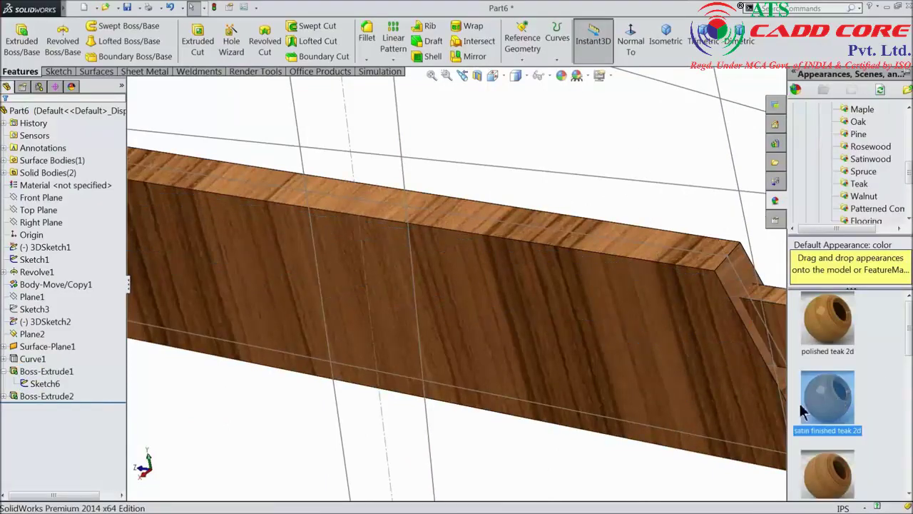
scroll(681, 321, "up", 3)
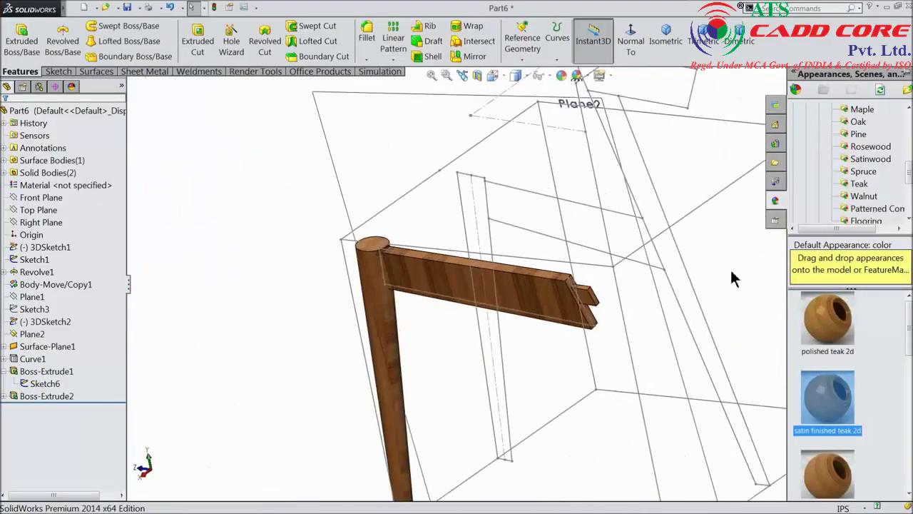
middle_click_drag(735, 278, 725, 281)
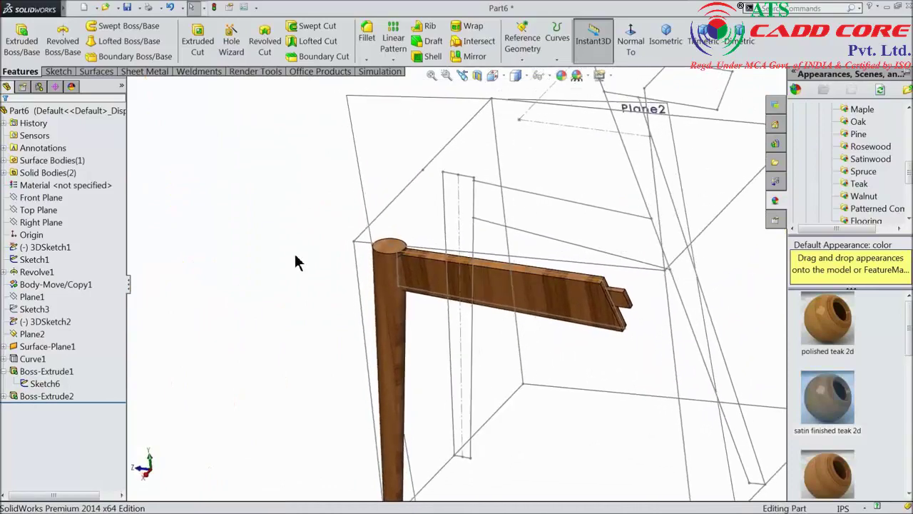
scroll(296, 274, "up", 3)
mouse_move(299, 279)
middle_mouse_down()
mouse_move(307, 261)
mouse_move(320, 283)
middle_mouse_up()
left_click(12, 349)
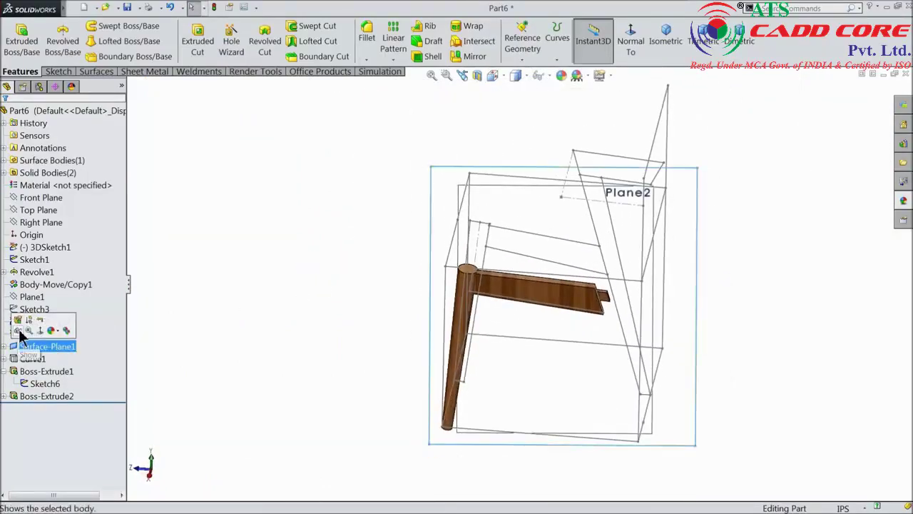
left_click(19, 332)
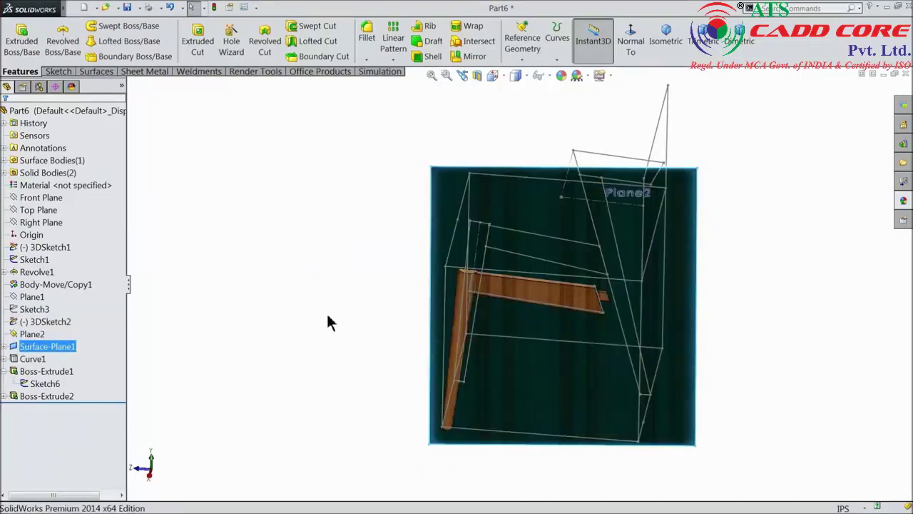
left_click(330, 330)
middle_click_drag(329, 329, 296, 365)
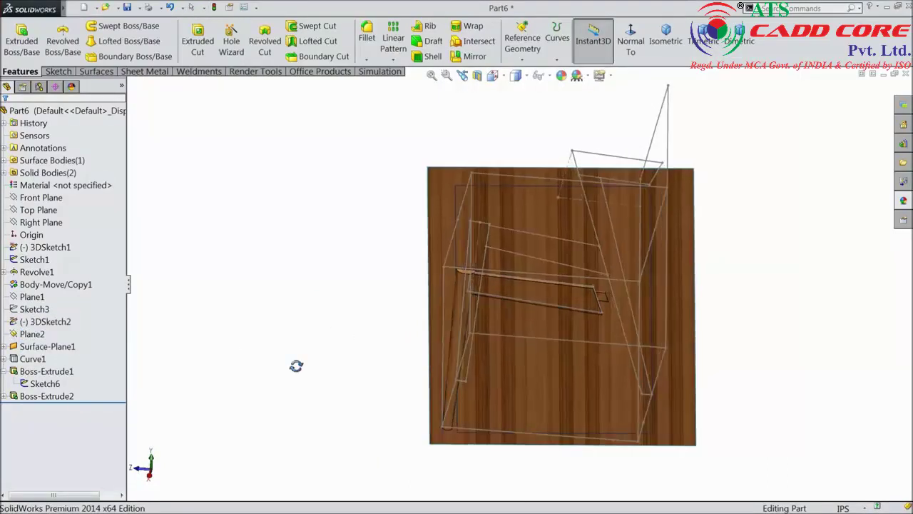
left_click(18, 347)
left_click(20, 333)
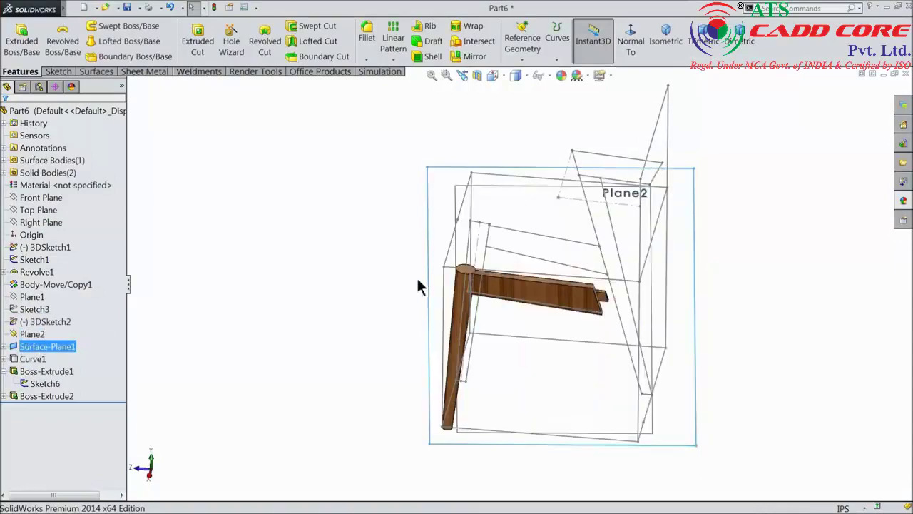
middle_click_drag(401, 332, 369, 356)
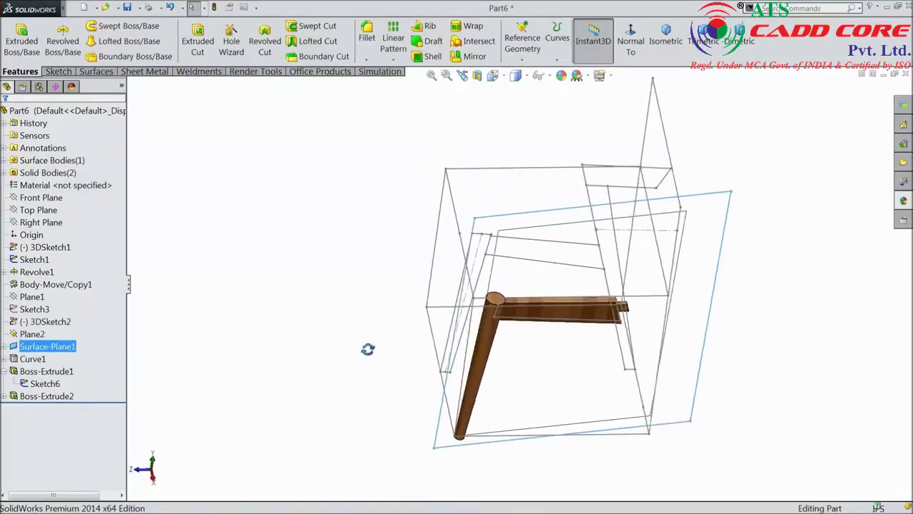
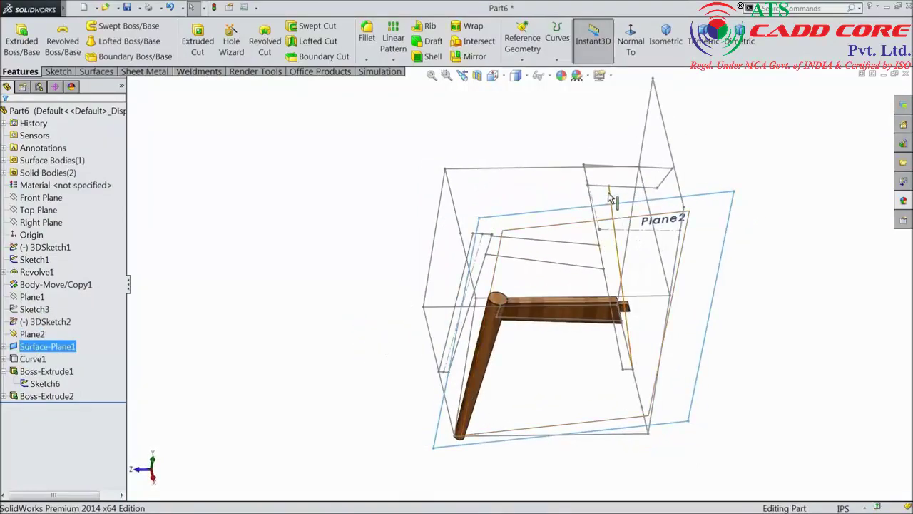
Start a new sketch on the Right Plane, viewed normal to it.
left_click(19, 222)
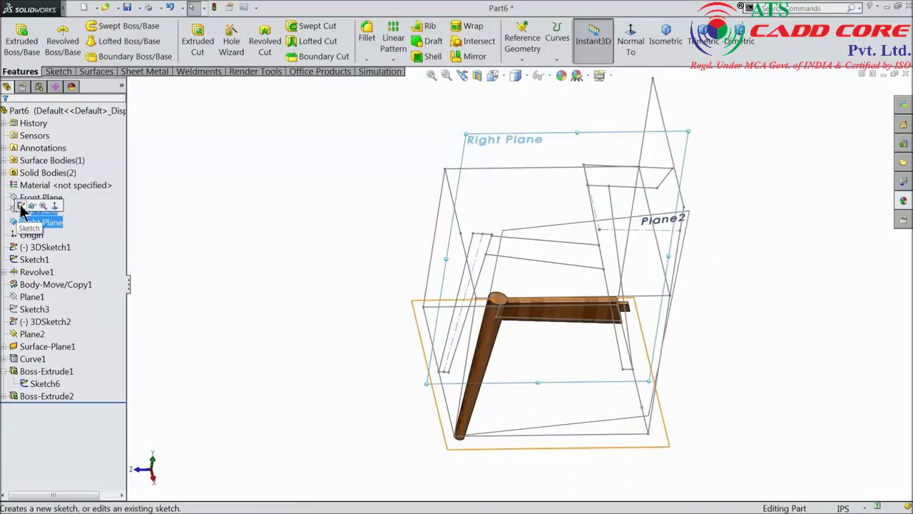
left_click(21, 206)
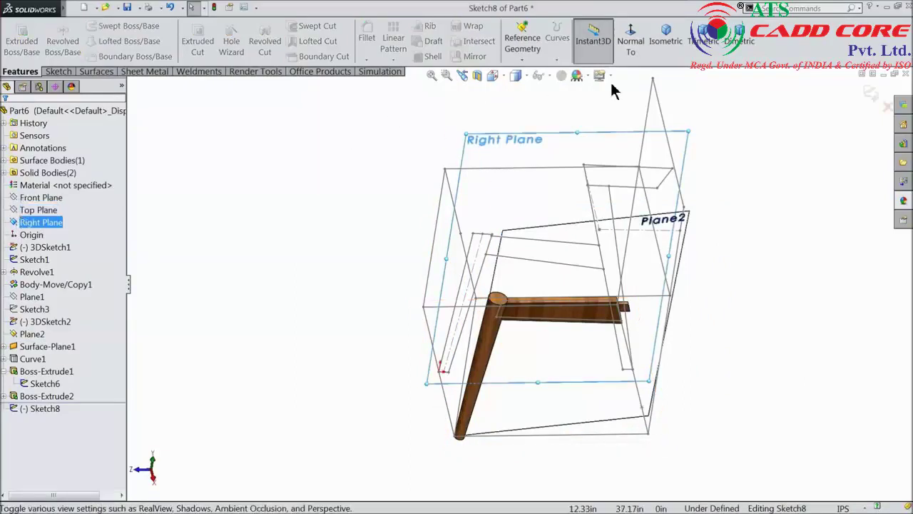
left_click(631, 41)
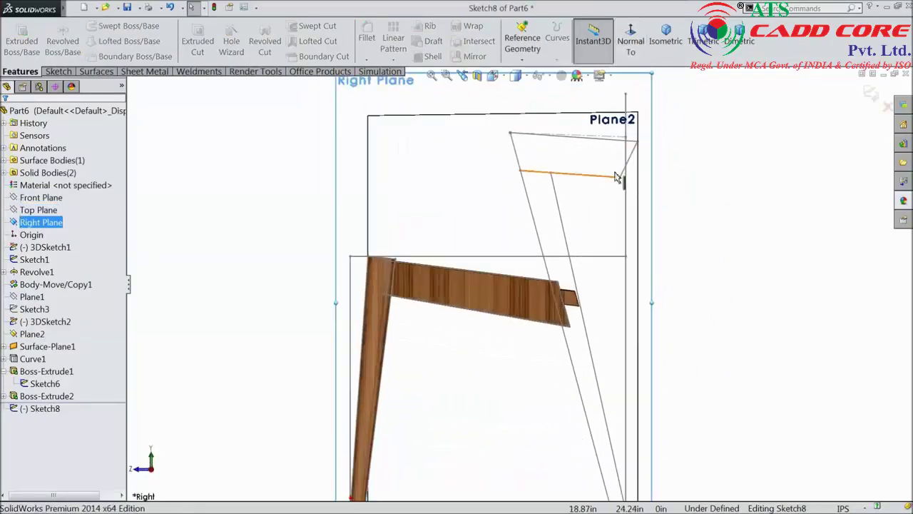
left_click(63, 72)
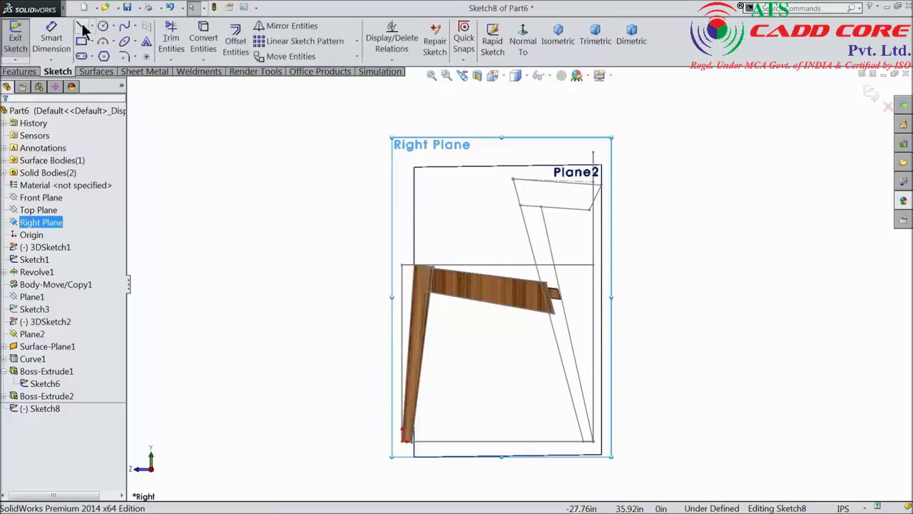
Draw a long slanted line from Plane2's top corner down below the chair base.
left_click(84, 28)
scroll(670, 399, "down", 3)
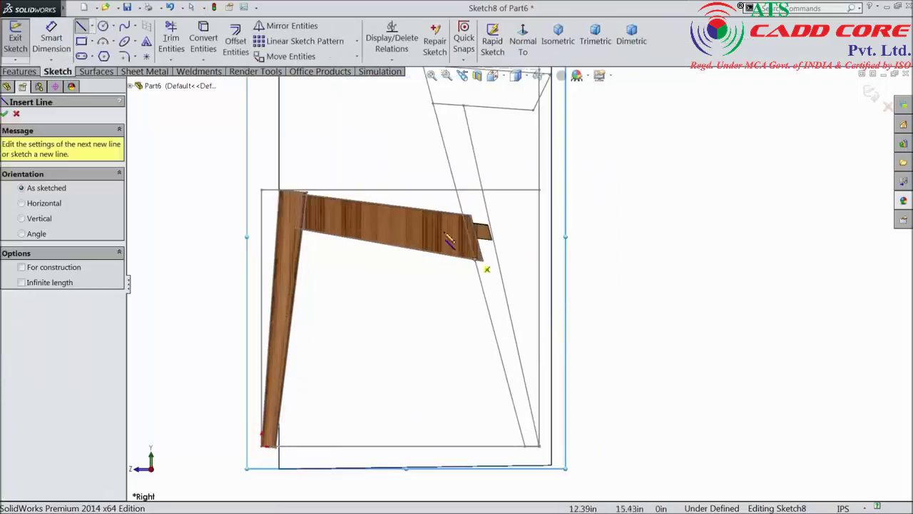
scroll(449, 169, "up", 3)
left_click(454, 134)
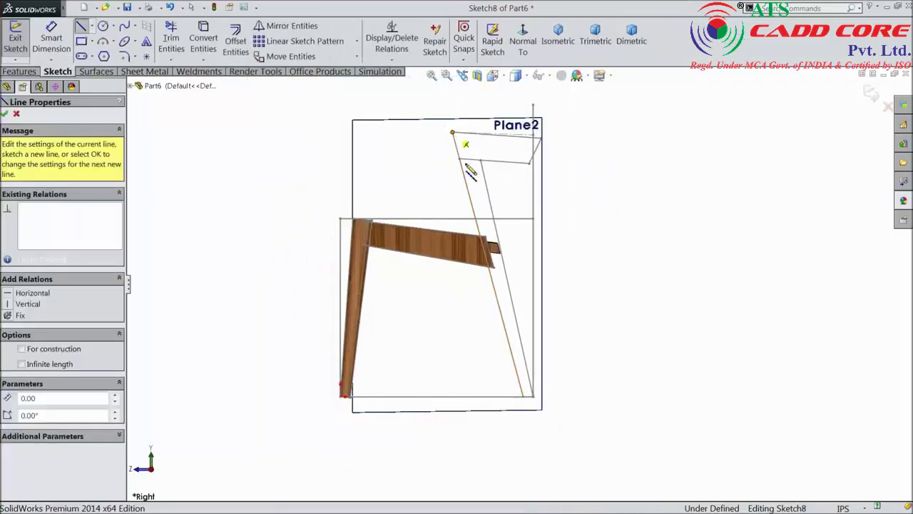
scroll(516, 377, "down", 2)
scroll(557, 418, "down", 1)
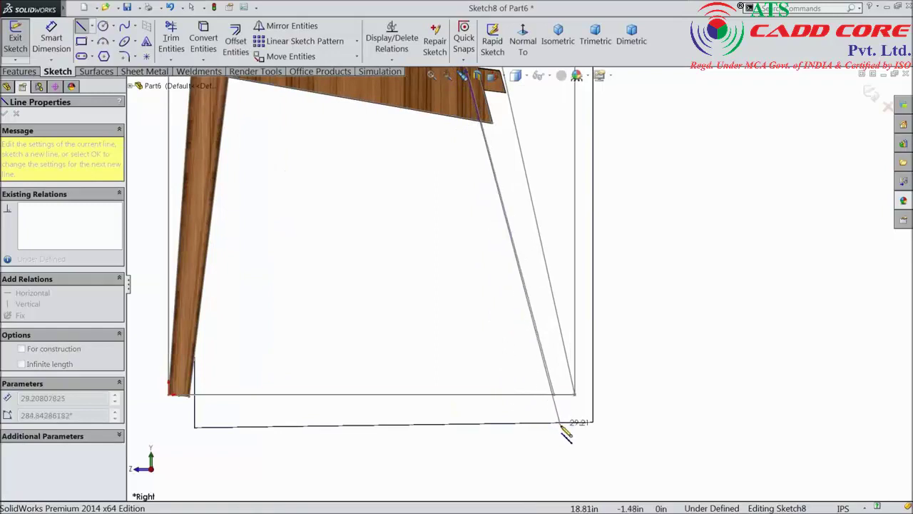
left_click(561, 438)
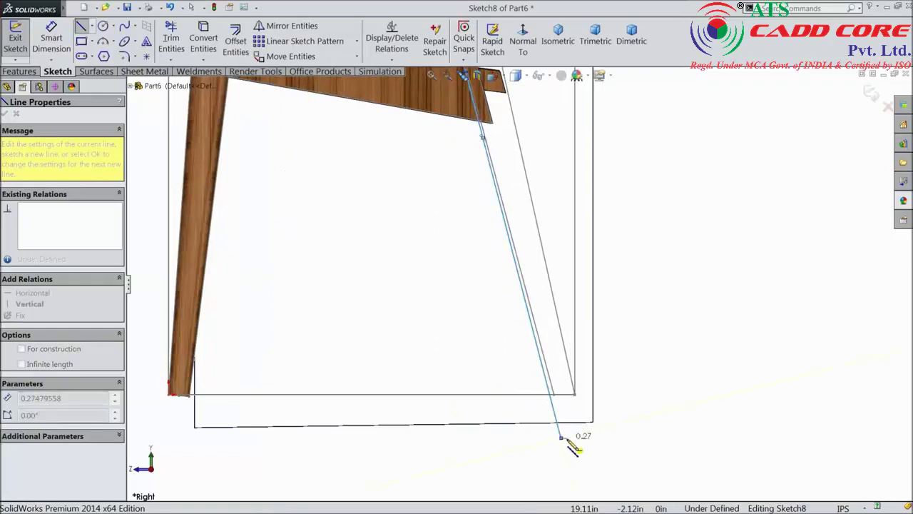
right_click(633, 415)
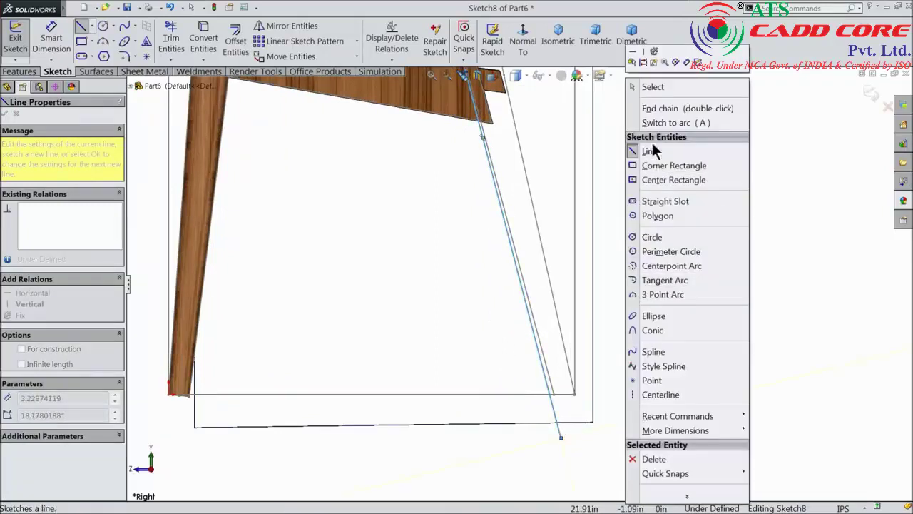
left_click(653, 86)
scroll(490, 188, "up", 3)
scroll(468, 193, "up", 2)
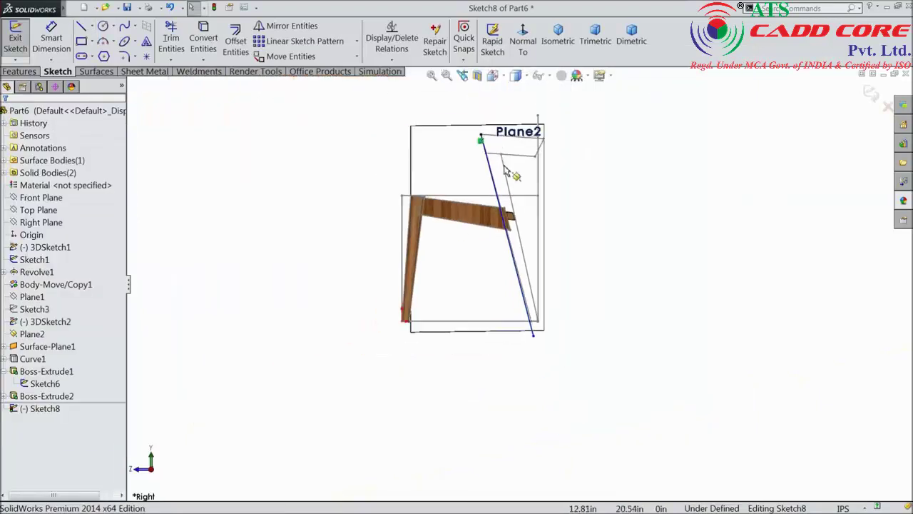
scroll(513, 173, "down", 4)
scroll(521, 178, "down", 2)
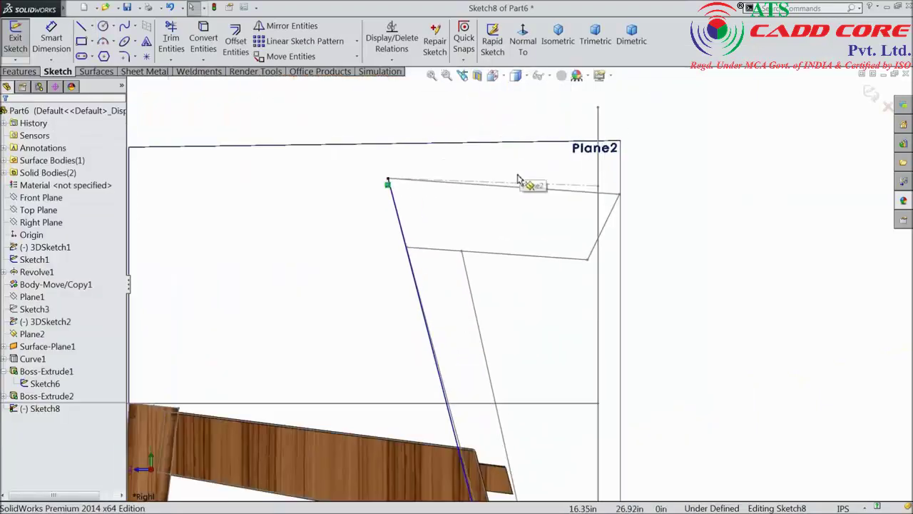
Draw a three-point arc sagging downward across Plane2's top.
left_click(104, 44)
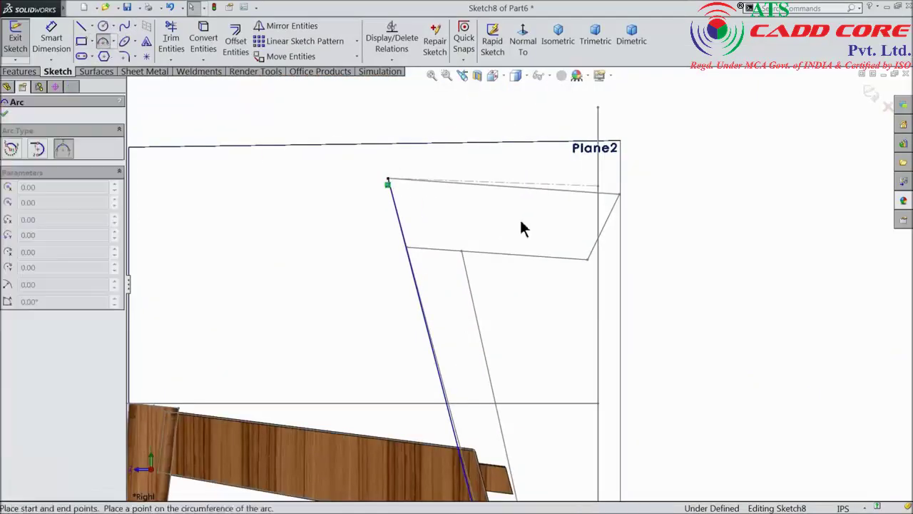
left_click(387, 179)
left_click(620, 193)
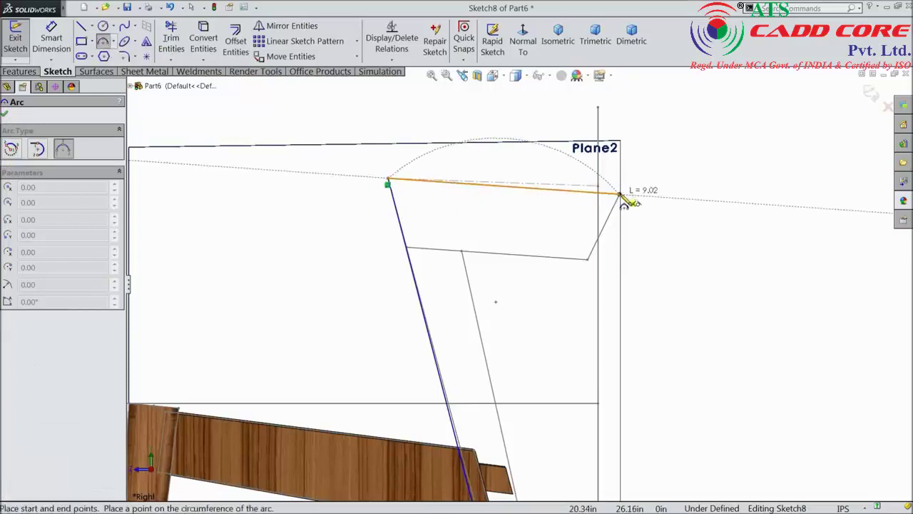
left_click(508, 205)
Draw a short line descending from the arc's right end to the lower corner.
left_click(82, 28)
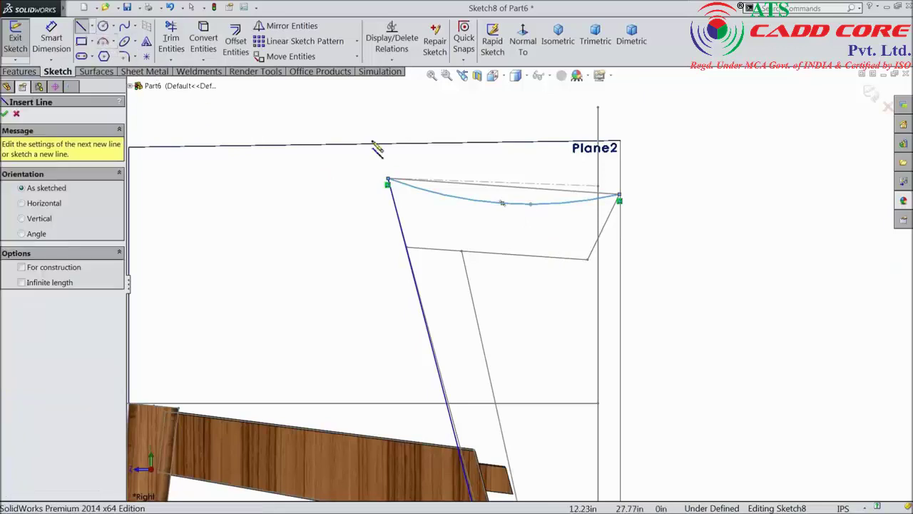
left_click(620, 198)
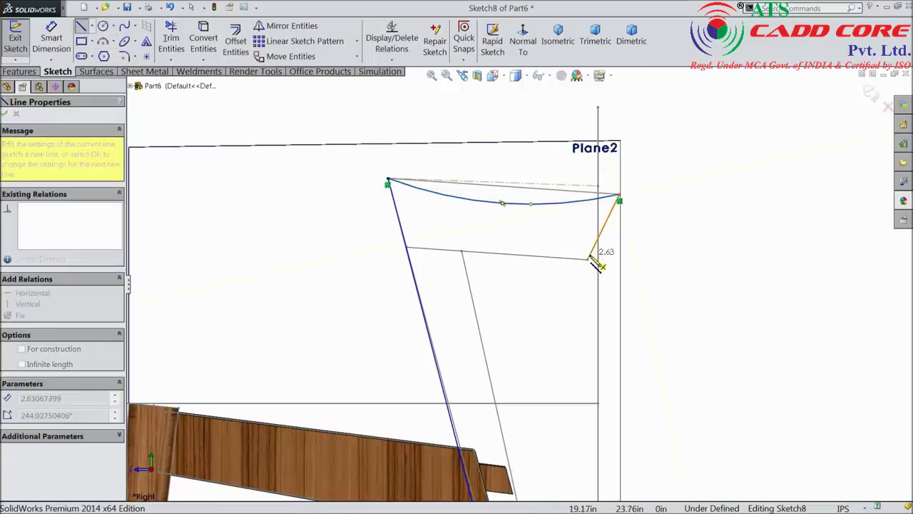
left_click(587, 259)
right_click(646, 246)
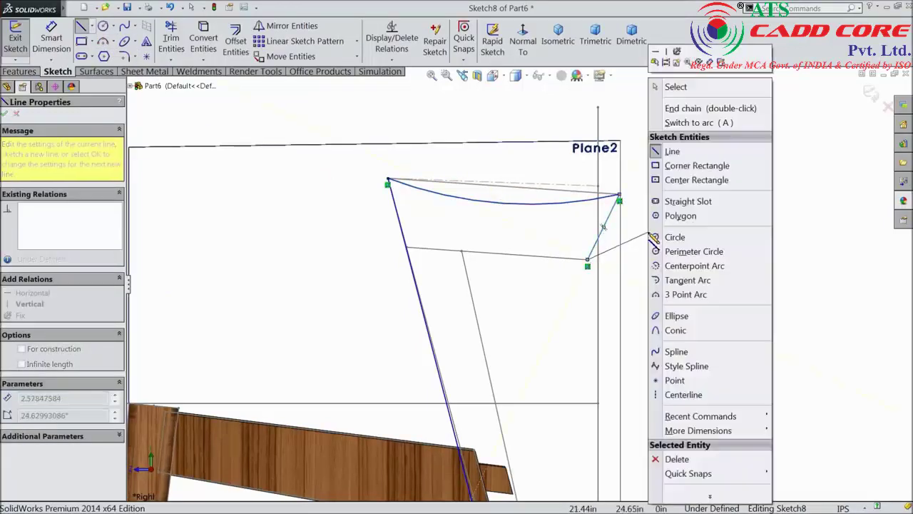
left_click(676, 89)
Draw a centerline below the short side line and make it collinear with that line.
scroll(582, 314, "down", 1)
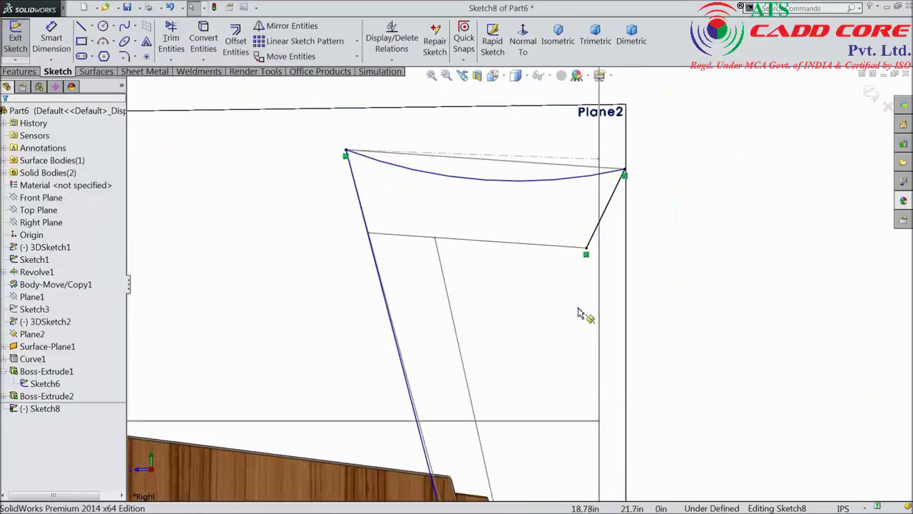
left_click(91, 26)
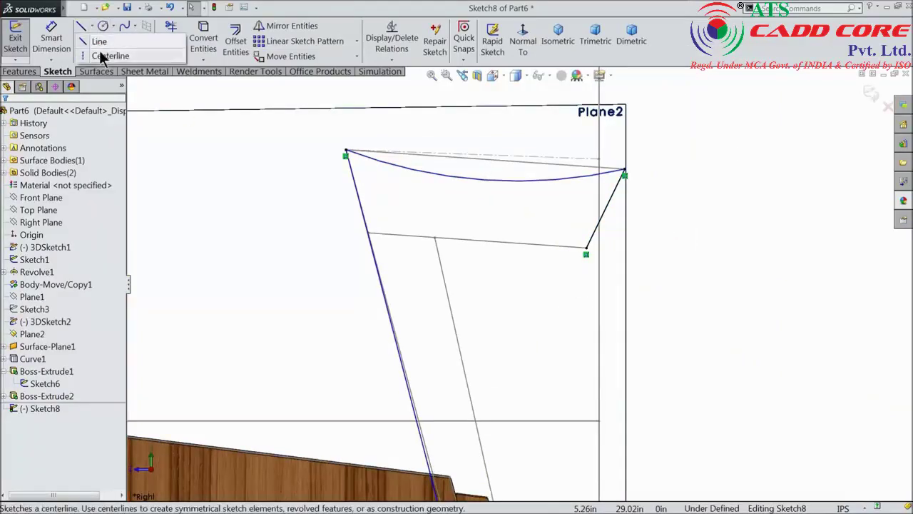
left_click(100, 54)
left_click(586, 251)
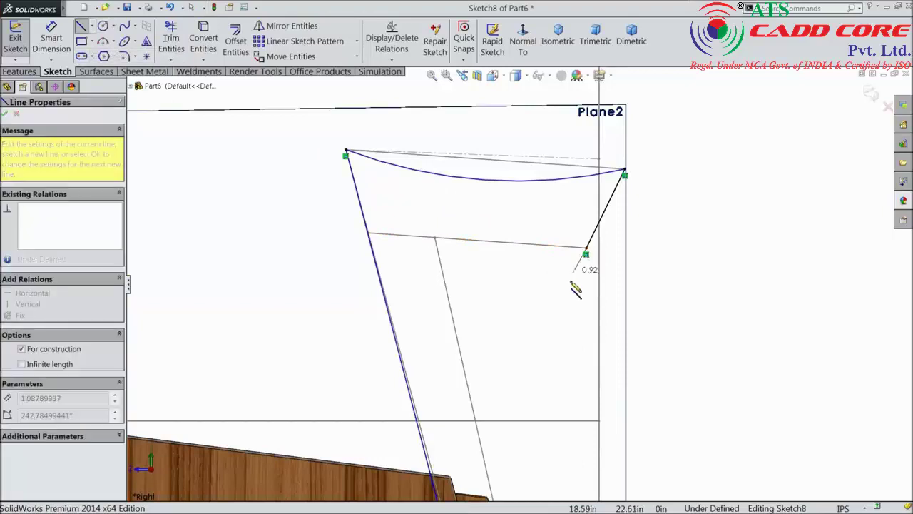
left_click(554, 311)
right_click(580, 303)
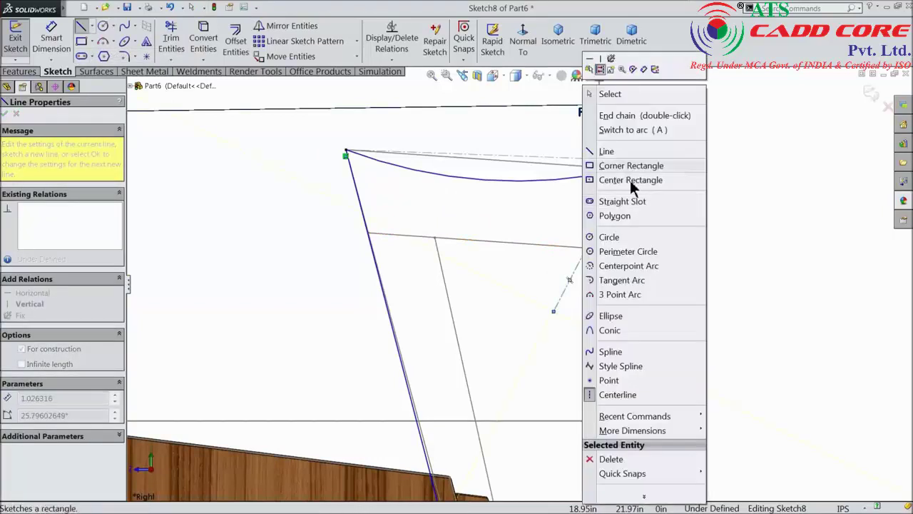
left_click(620, 96)
left_click(603, 239)
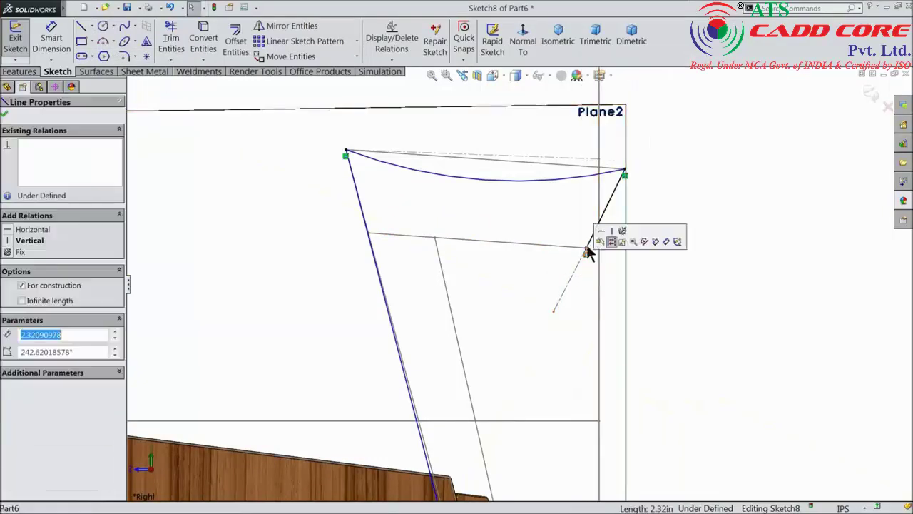
left_click(625, 212, "ctrl")
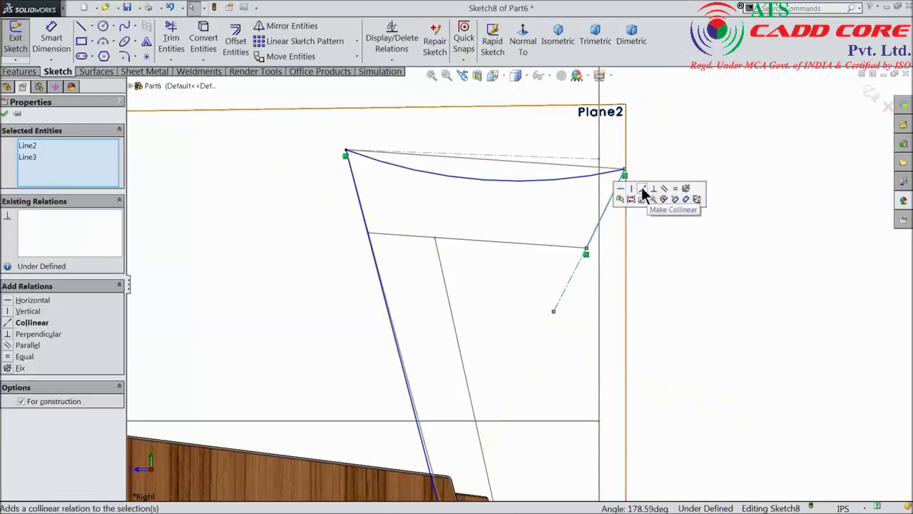
left_click(643, 190)
Dimension the centerline's length to 2.50.
left_click(51, 39)
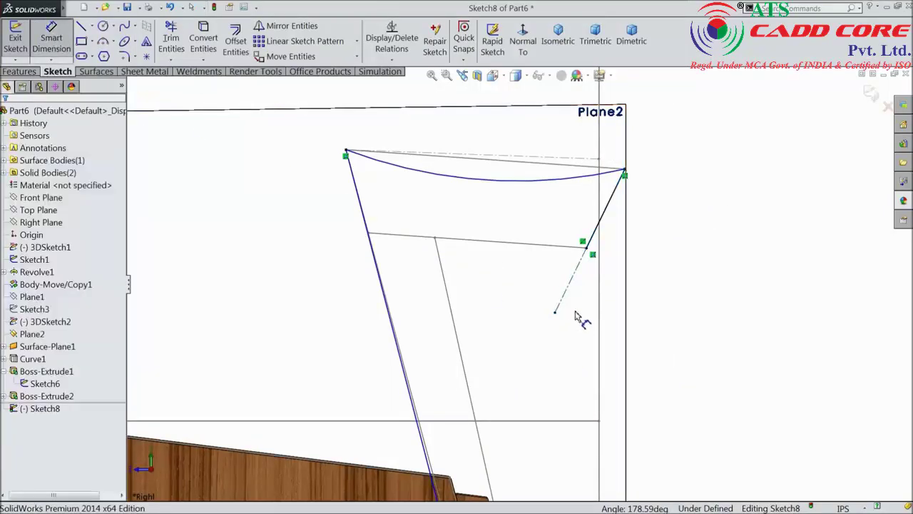
scroll(576, 316, "down", 2)
left_click(567, 267)
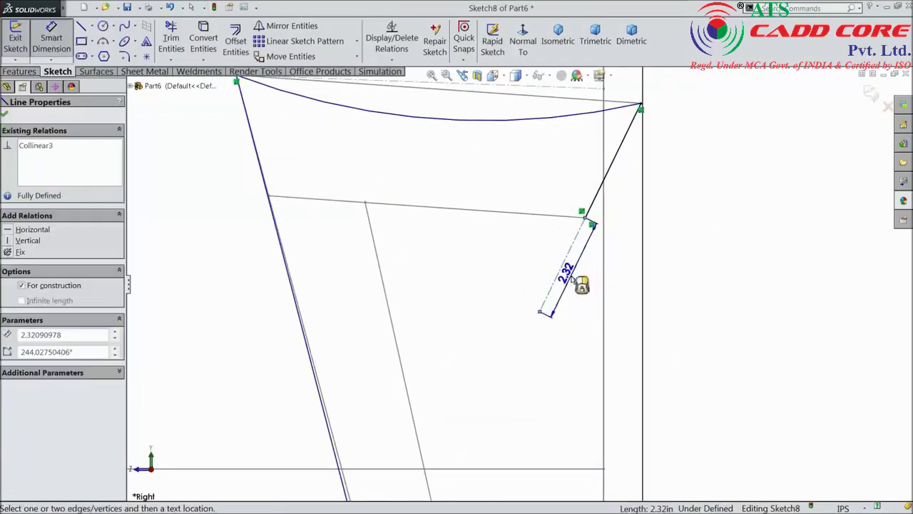
left_click(581, 279)
type("2.5")
key("Return")
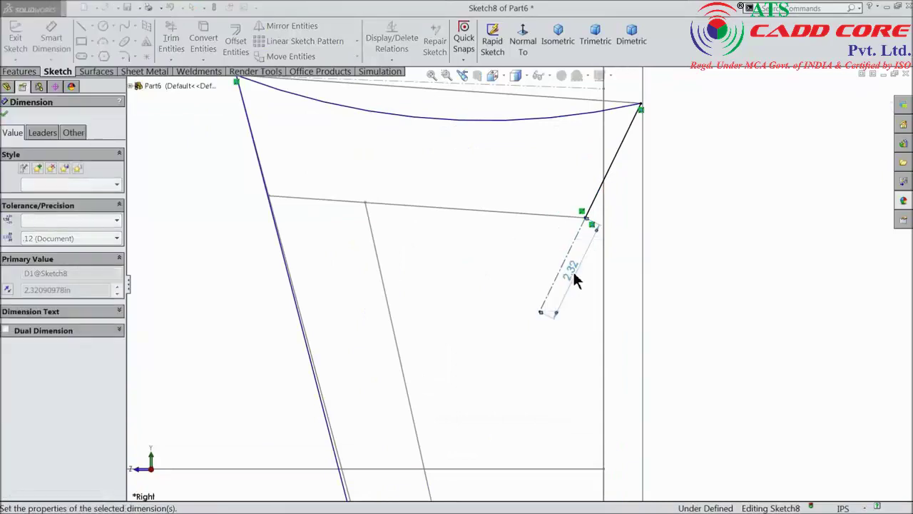
left_click(4, 113)
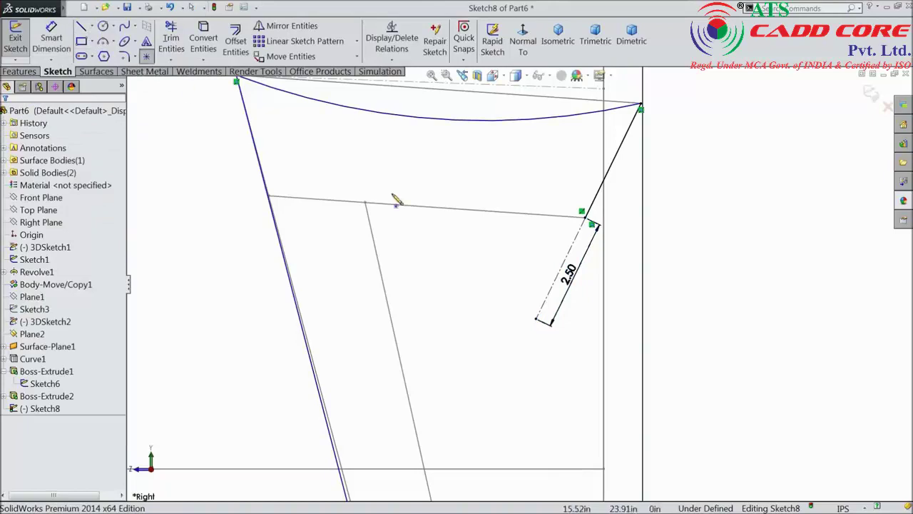
Place a sketch point at the centerline's midpoint.
scroll(575, 267, "down", 4)
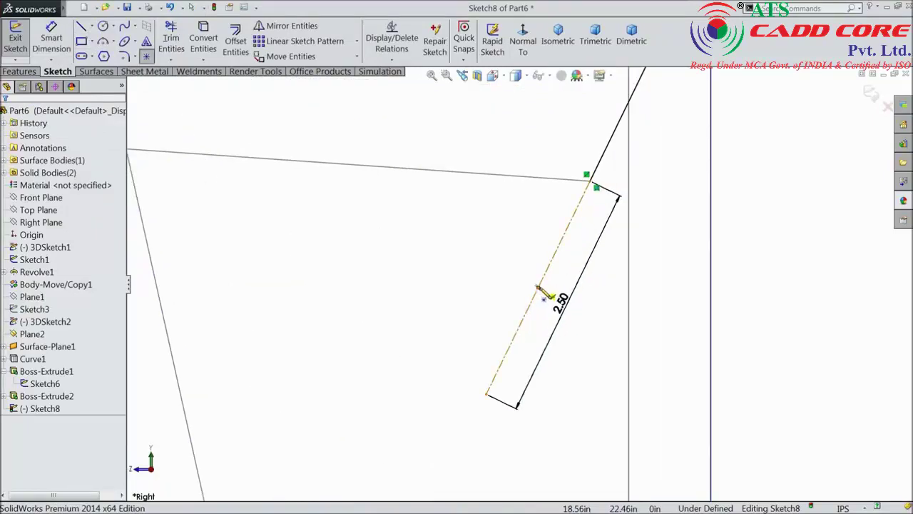
left_click(540, 289)
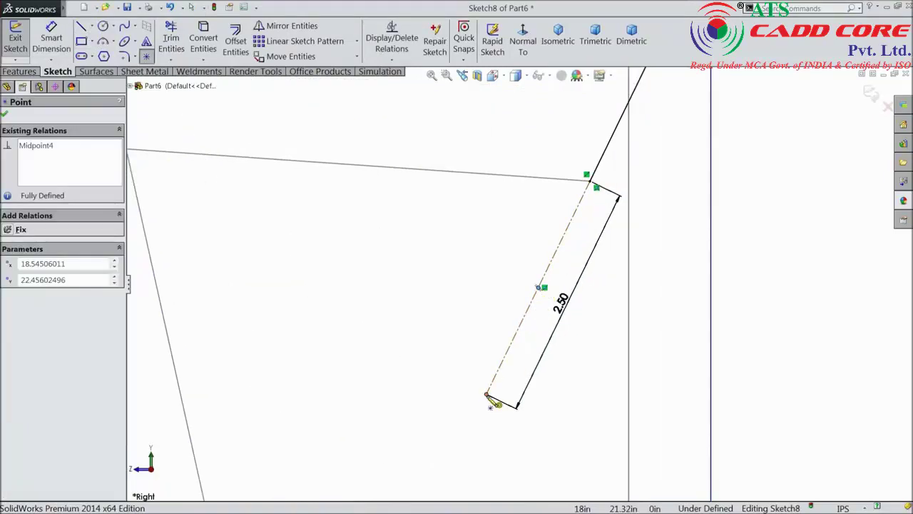
right_click(683, 201)
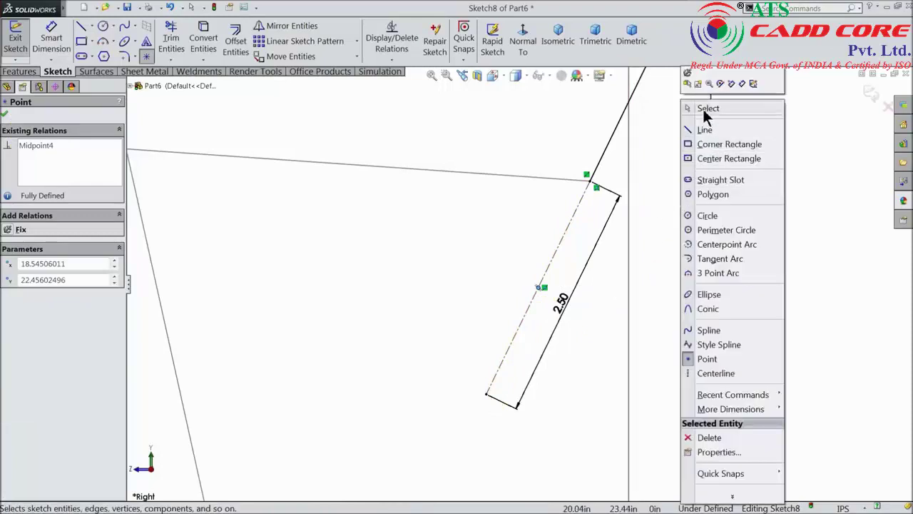
left_click(702, 108)
Start an ellipse at the centerline midpoint, then cancel it with Esc.
left_click(126, 42)
scroll(508, 291, "up", 3)
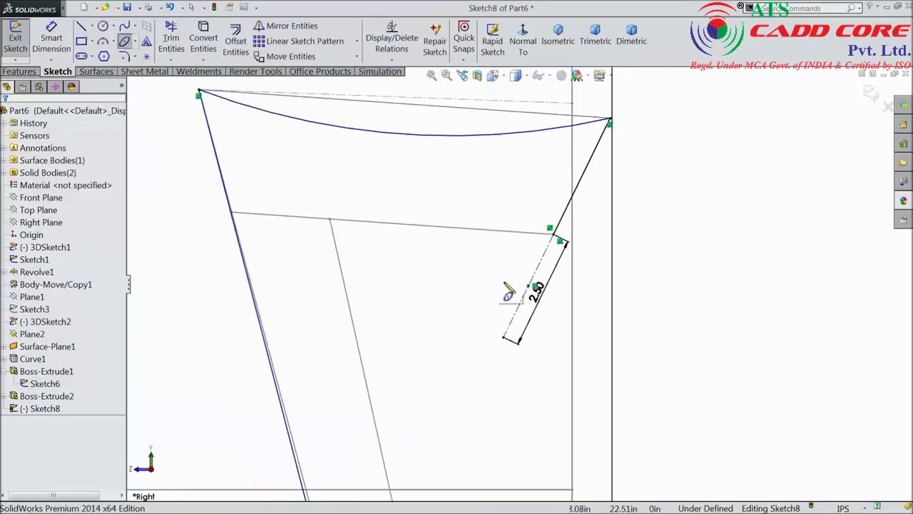
left_click(534, 287)
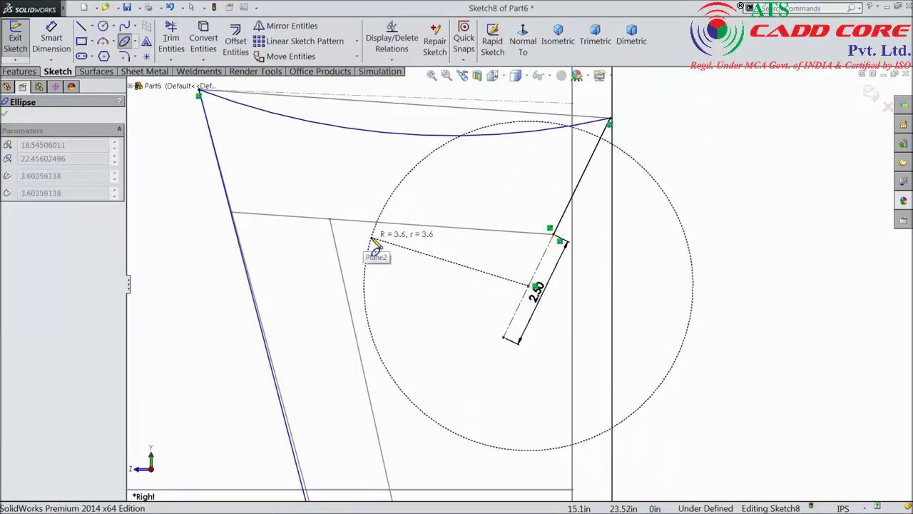
key("Escape")
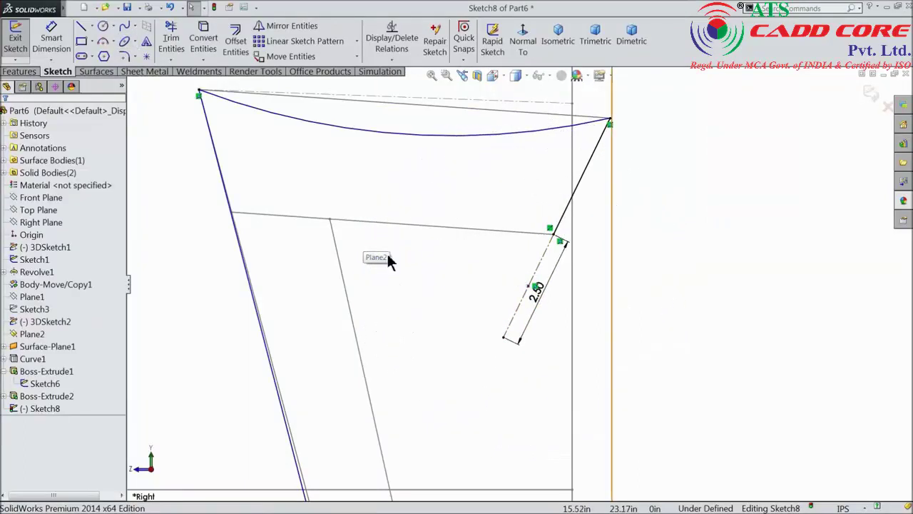
left_click(82, 28)
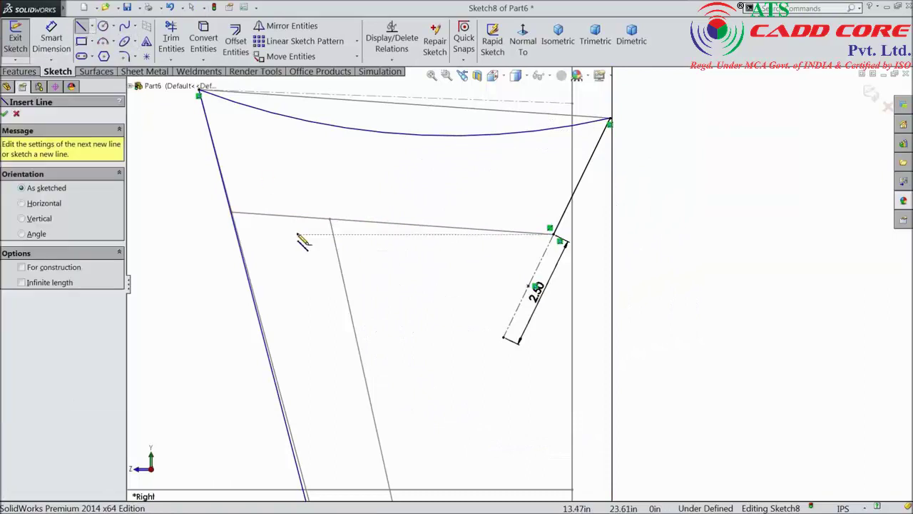
Draw a slanted line down the chair leg, closed by a short bottom segment.
left_click(328, 197)
scroll(355, 305, "up", 3)
scroll(524, 275, "up", 3)
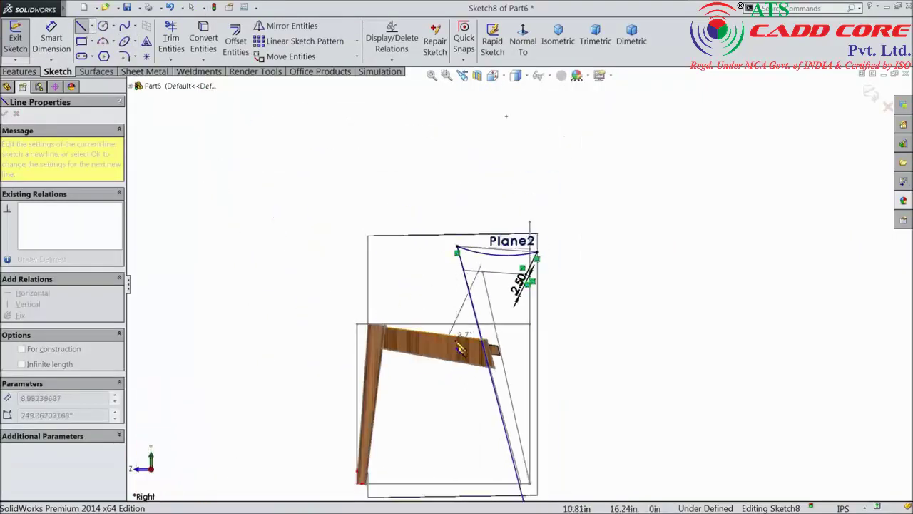
scroll(545, 403, "up", 1)
scroll(545, 403, "down", 3)
scroll(509, 336, "down", 2)
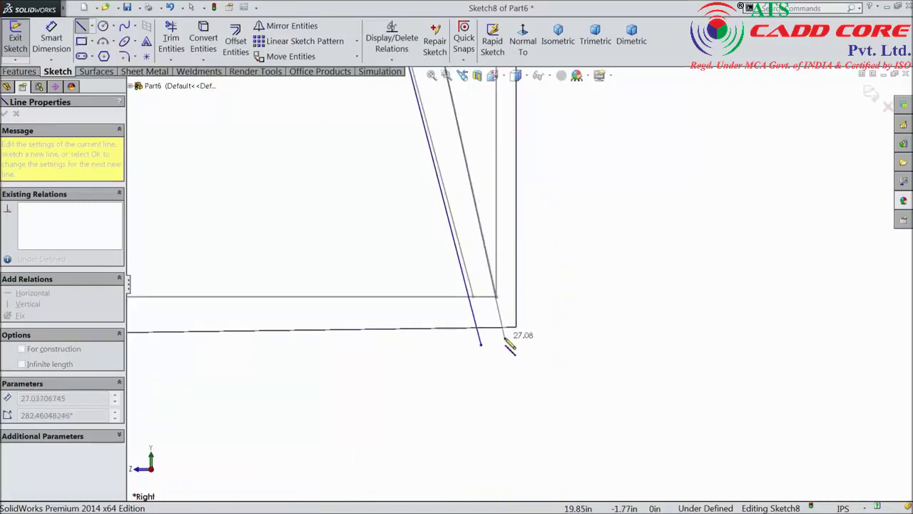
left_click(506, 340)
left_click(481, 344)
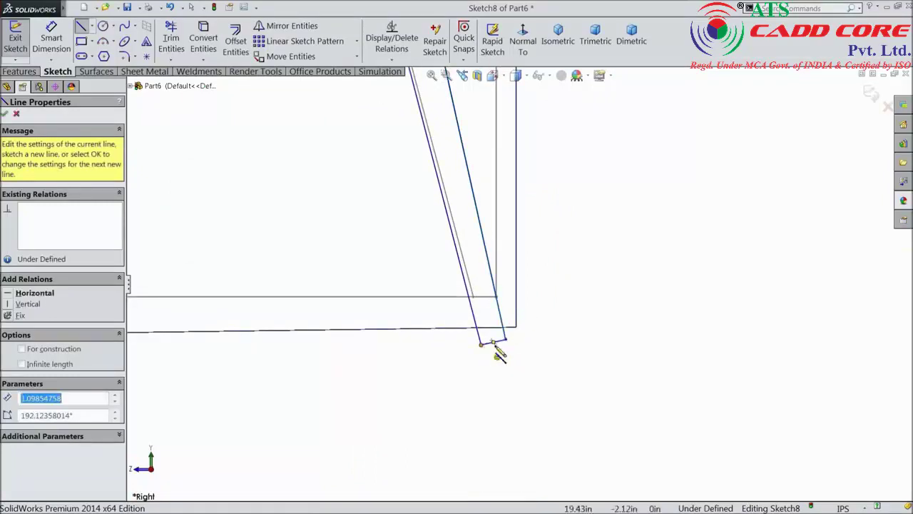
right_click(567, 286)
left_click(583, 140)
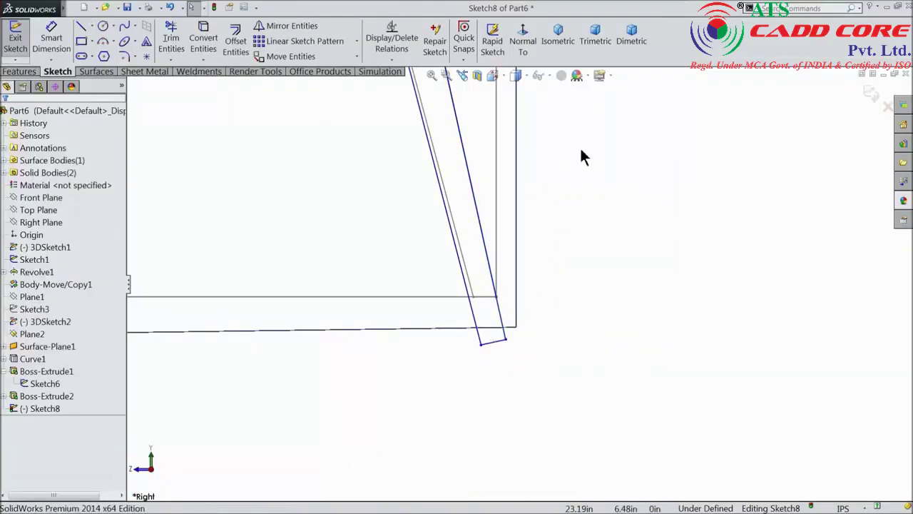
Make the new lines collinear with the existing leg edges, two pairs in turn.
scroll(528, 256, "down", 1)
scroll(522, 249, "down", 1)
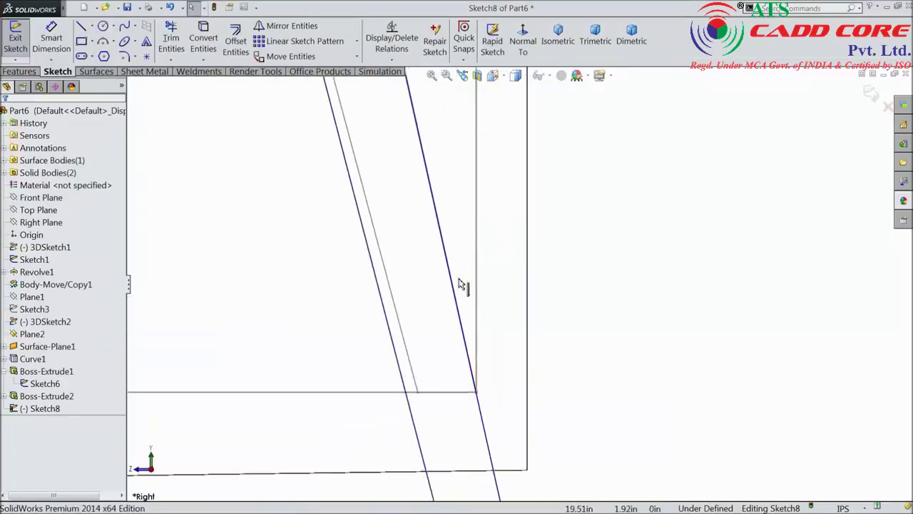
scroll(464, 284, "down", 2)
scroll(467, 356, "down", 1)
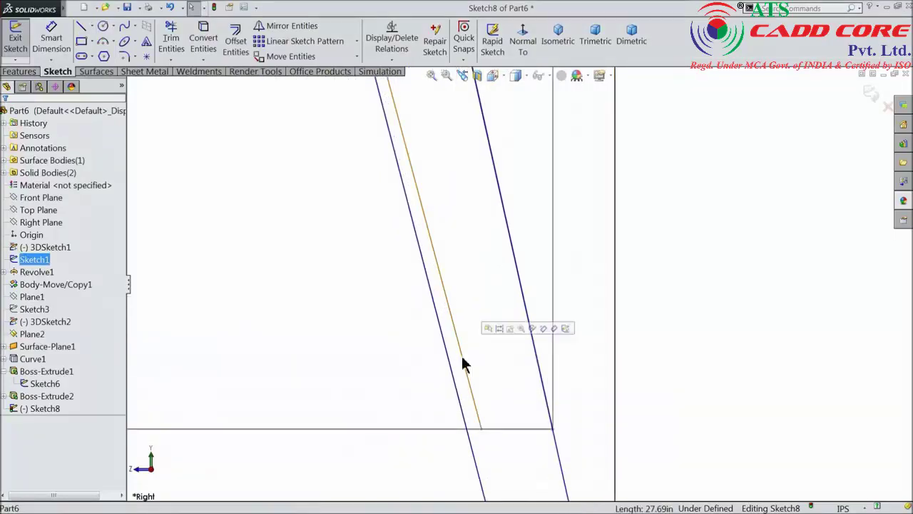
scroll(450, 368, "down", 1)
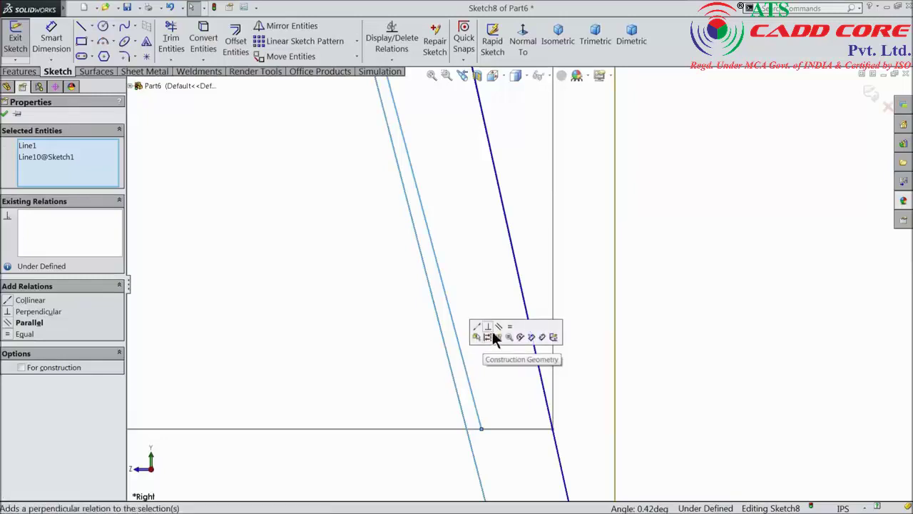
left_click(478, 327)
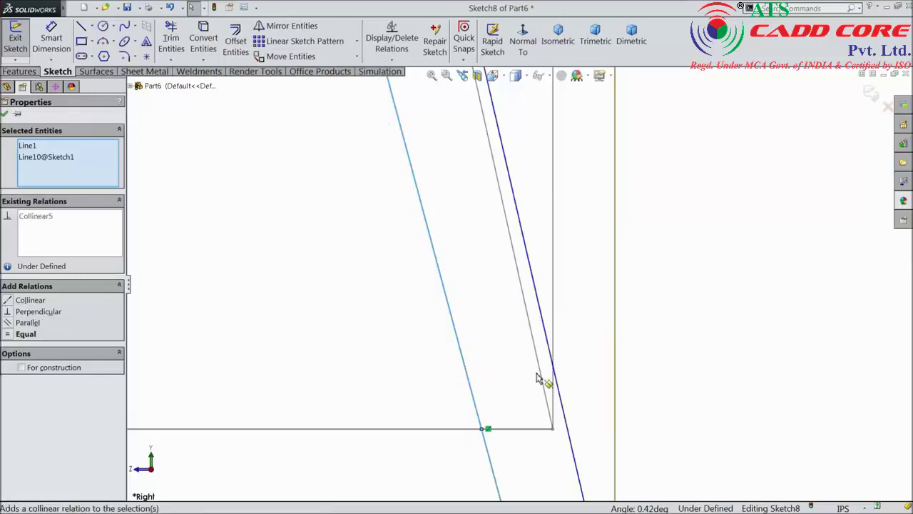
key("Escape")
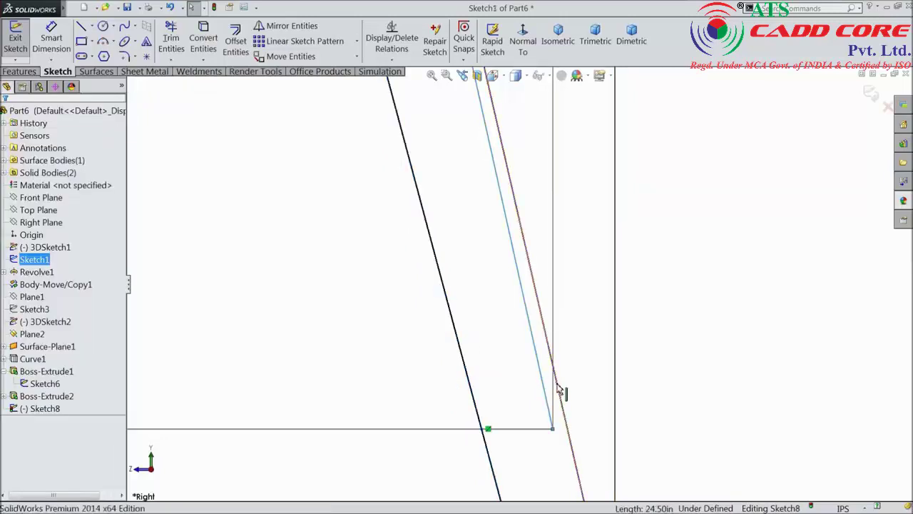
left_click(558, 389, "ctrl")
left_click(589, 349)
scroll(498, 336, "up", 2)
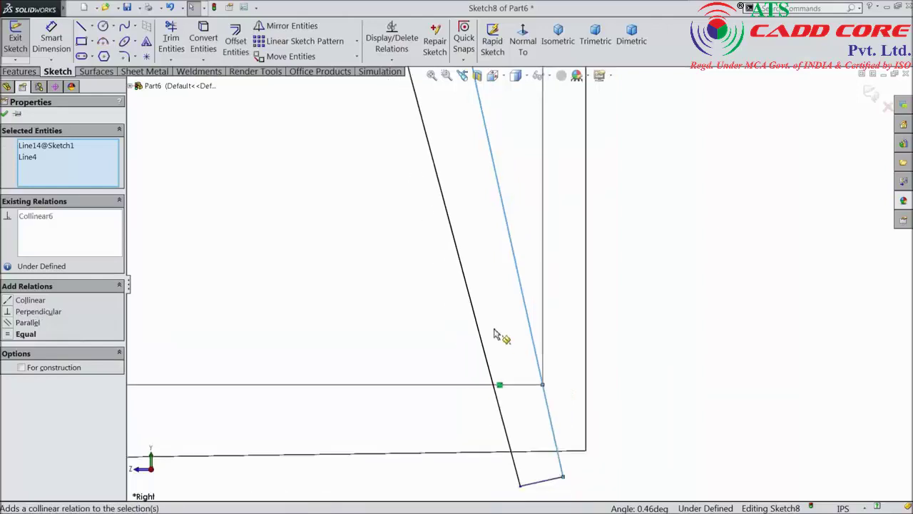
scroll(501, 343, "up", 3)
scroll(466, 261, "up", 2)
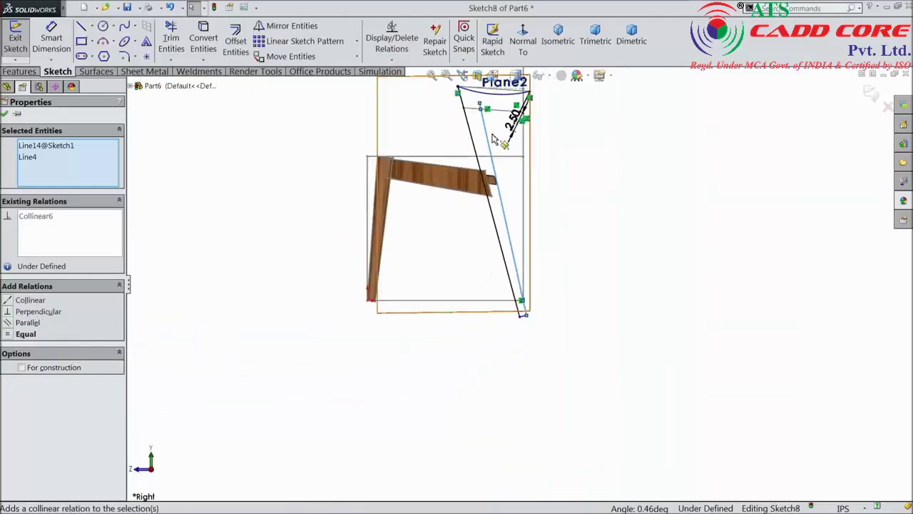
scroll(492, 143, "down", 2)
scroll(495, 236, "down", 2)
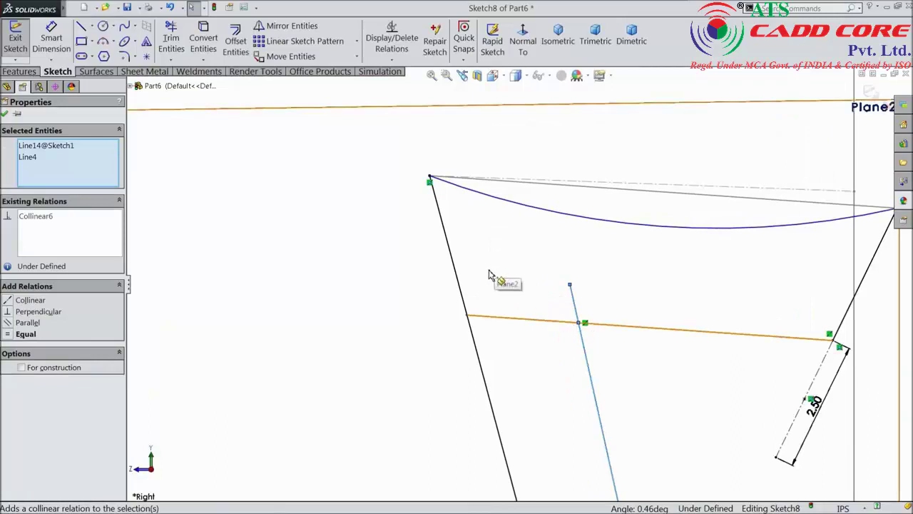
Begin a Smart Dimension on the new line's short top segment.
left_click(51, 35)
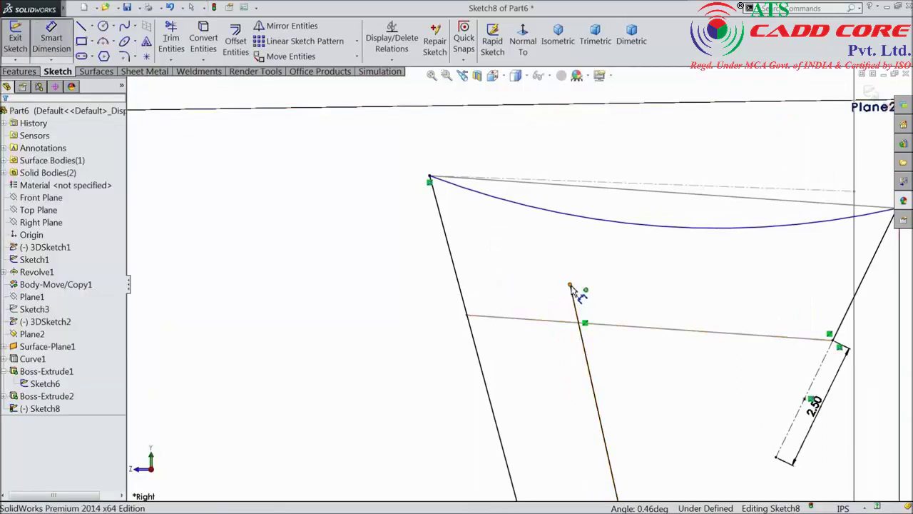
left_click(565, 326)
left_click(571, 325)
Set the short top segment's dimension to 0.625 in, displayed as 0.63.
left_click(514, 296)
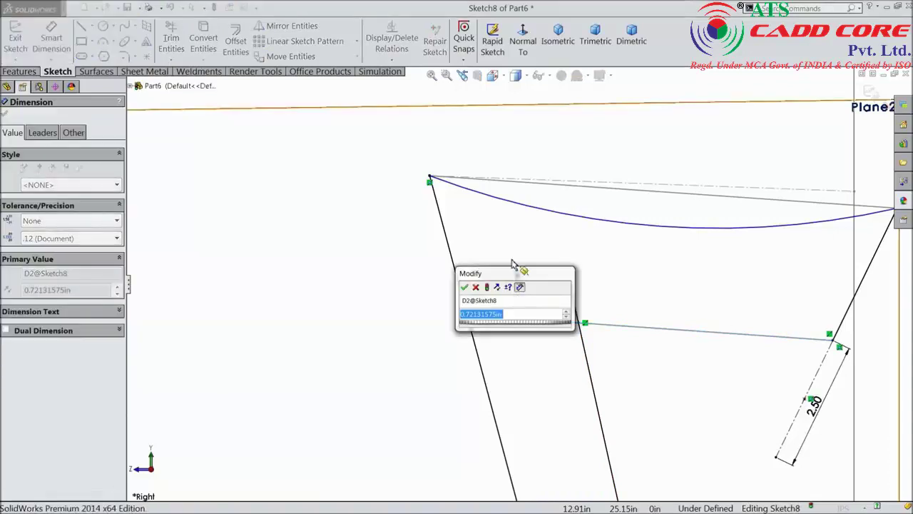
type("0.625")
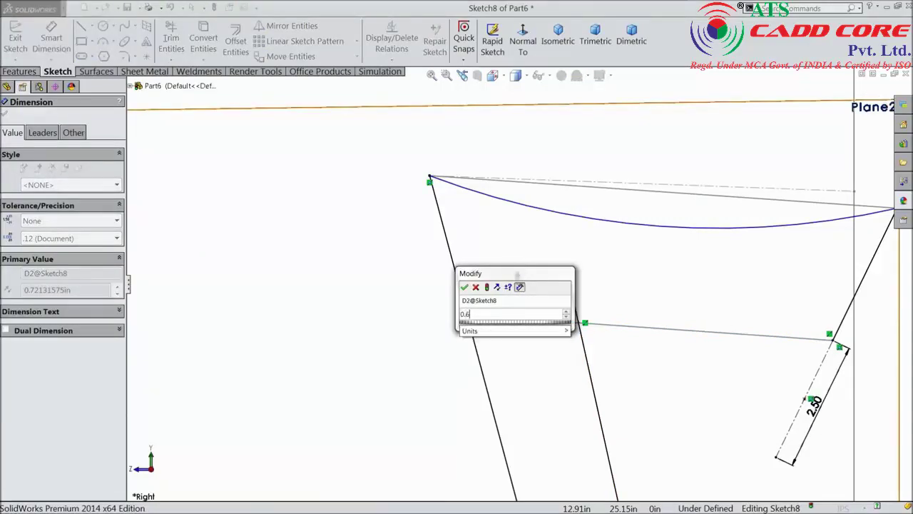
left_click(462, 288)
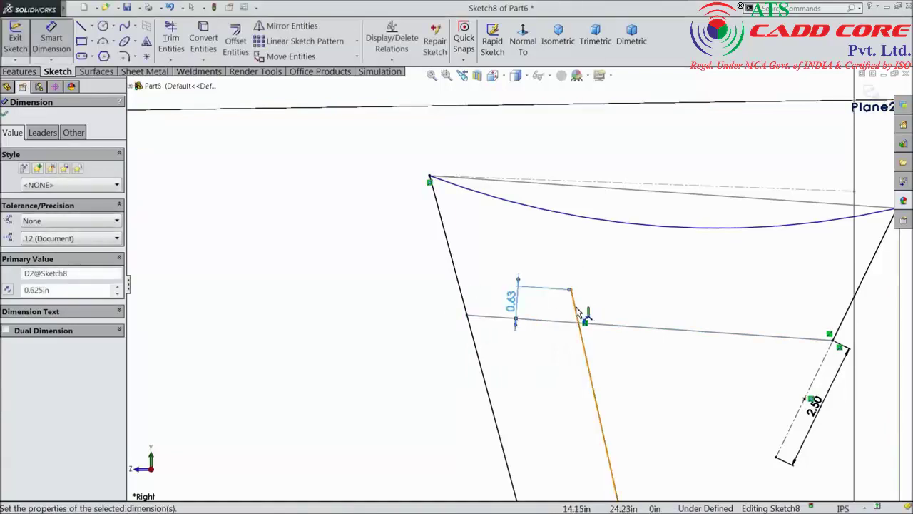
scroll(631, 352, "up", 2)
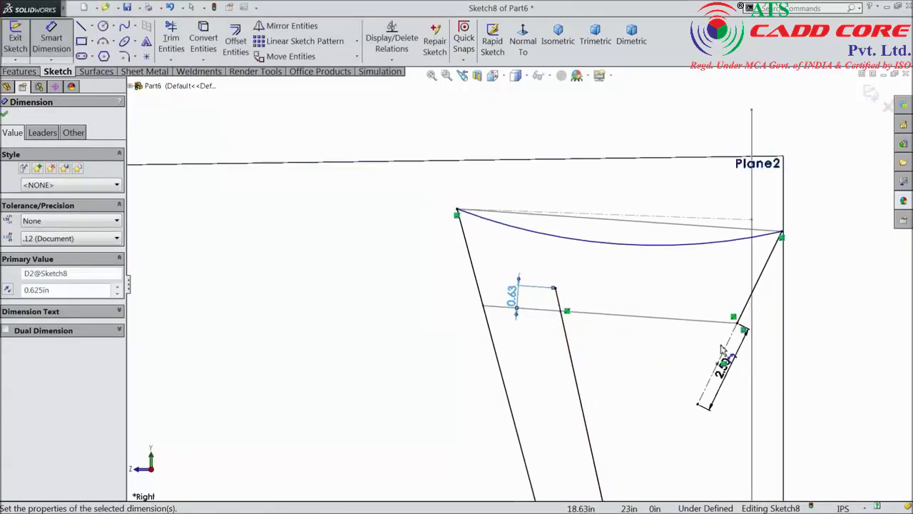
scroll(723, 350, "down", 1)
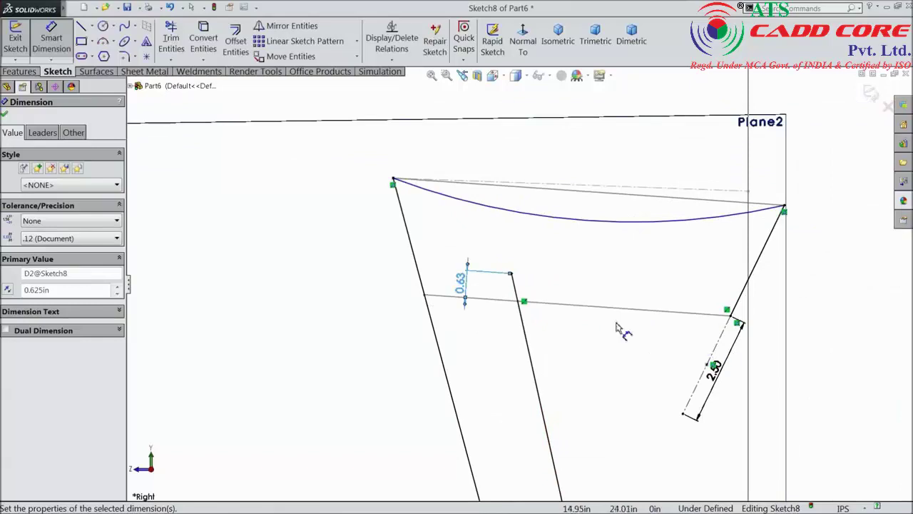
left_click(125, 43)
scroll(713, 357, "down", 1)
scroll(661, 352, "down", 1)
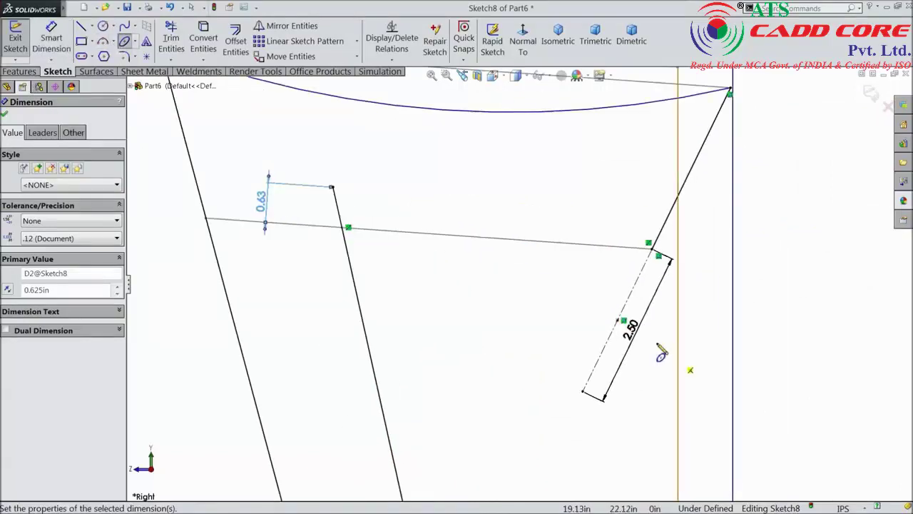
Sketch an ellipse centred on the 2.50 centerline's midpoint, long axis at the leg corner.
left_click(617, 319)
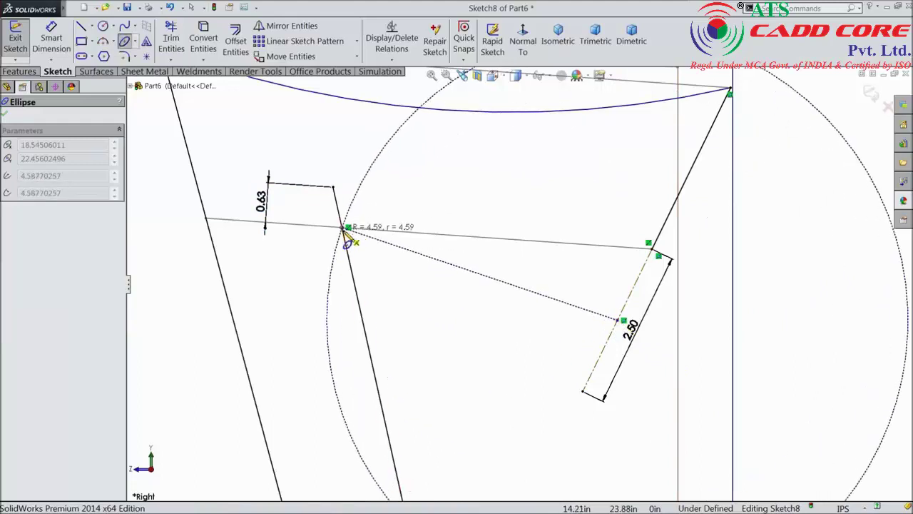
left_click(334, 188)
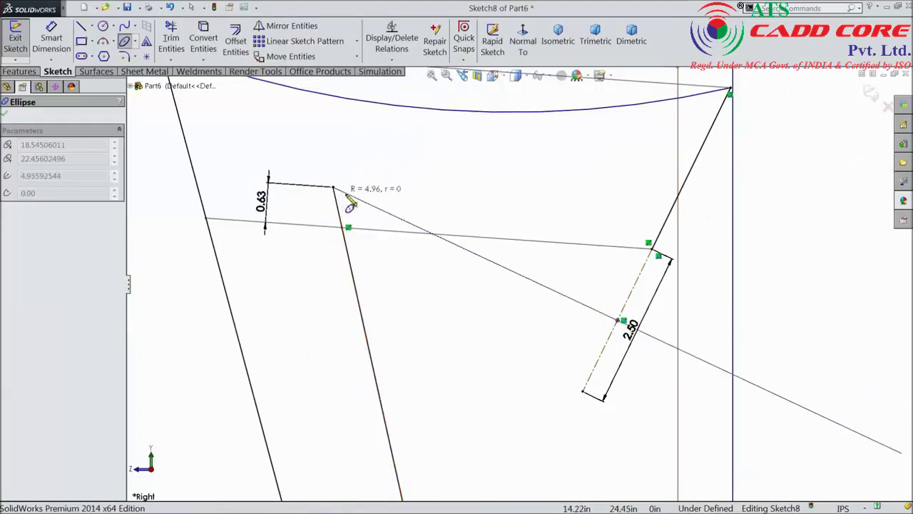
left_click(656, 258)
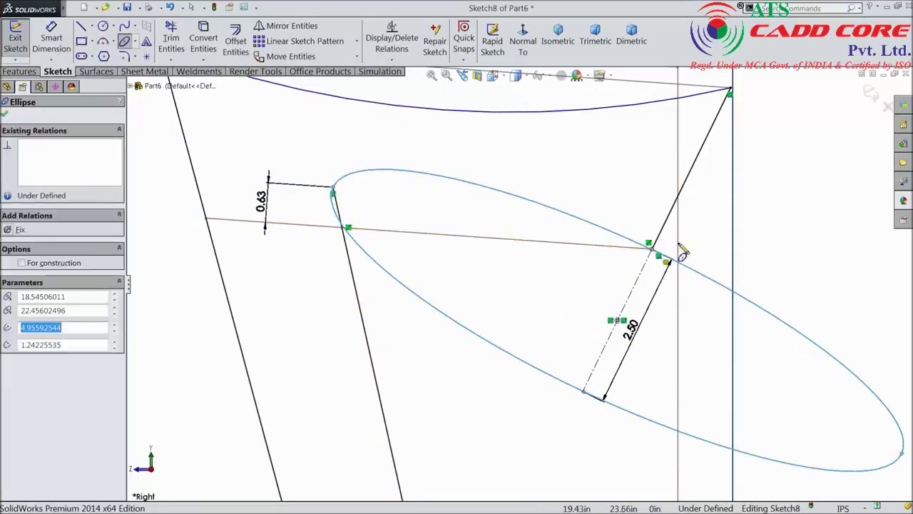
right_click(742, 207)
left_click(761, 119)
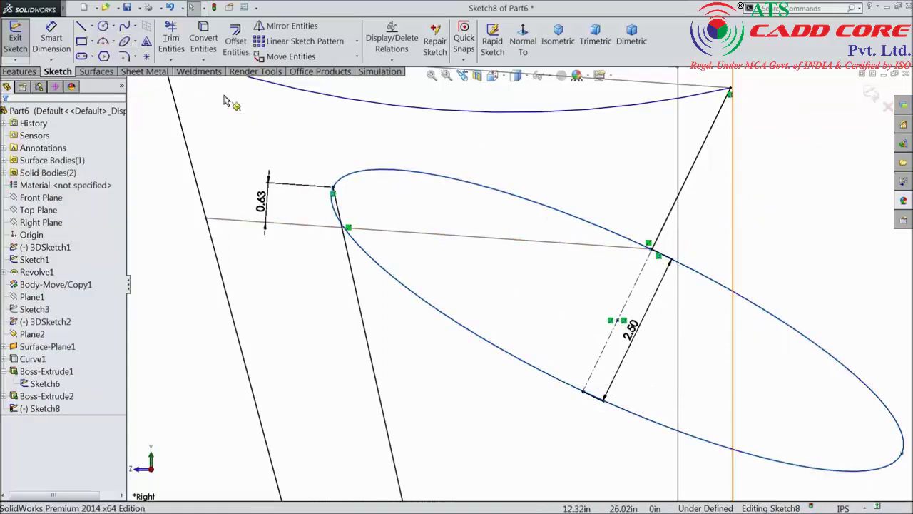
Trim the ellipse down to its upper arc, removing the lower and leftover pieces.
left_click(172, 39)
scroll(490, 306, "up", 2)
scroll(561, 343, "down", 2)
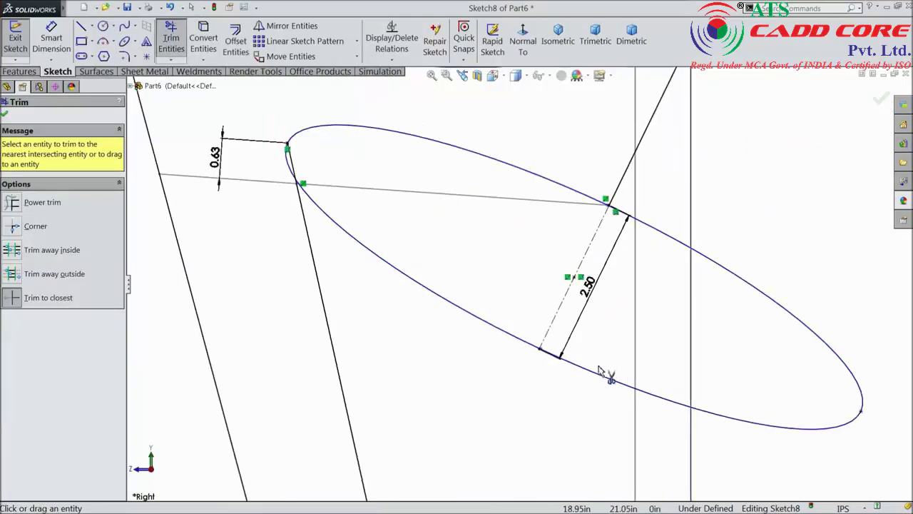
left_click_drag(599, 369, 791, 432)
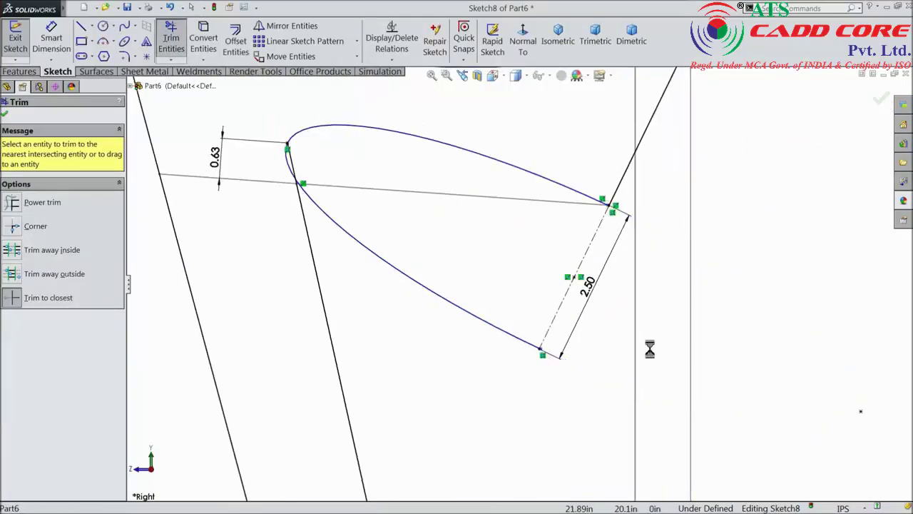
left_click(448, 308)
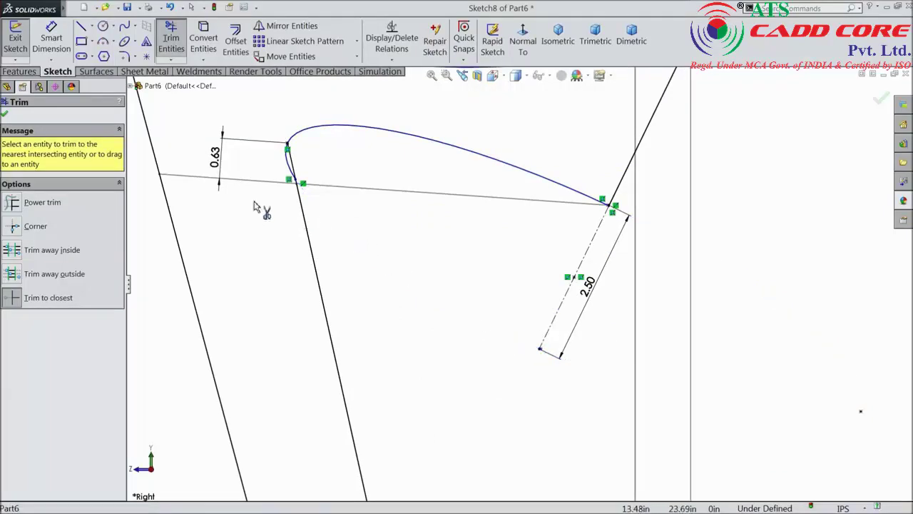
scroll(296, 171, "down", 2)
scroll(364, 204, "down", 2)
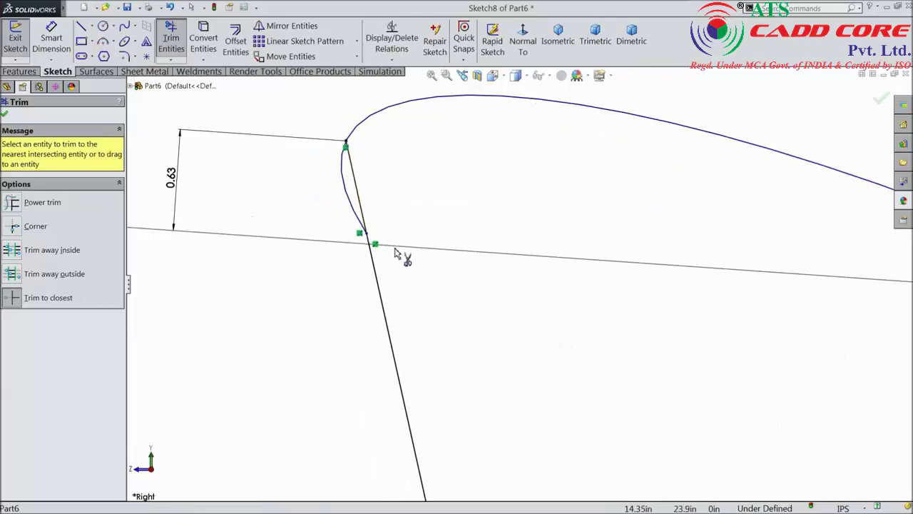
scroll(354, 230, "down", 2)
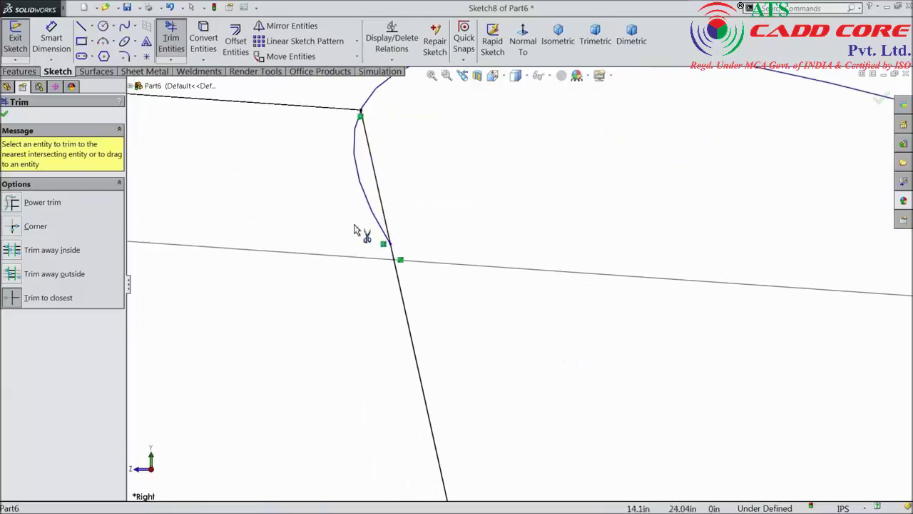
left_click(362, 187)
scroll(384, 214, "up", 3)
scroll(400, 253, "up", 2)
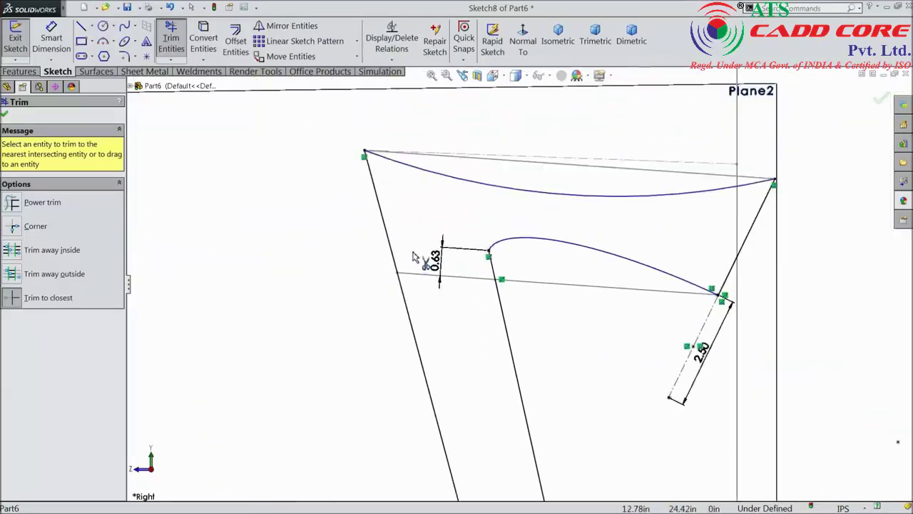
scroll(616, 269, "up", 1)
scroll(628, 285, "down", 2)
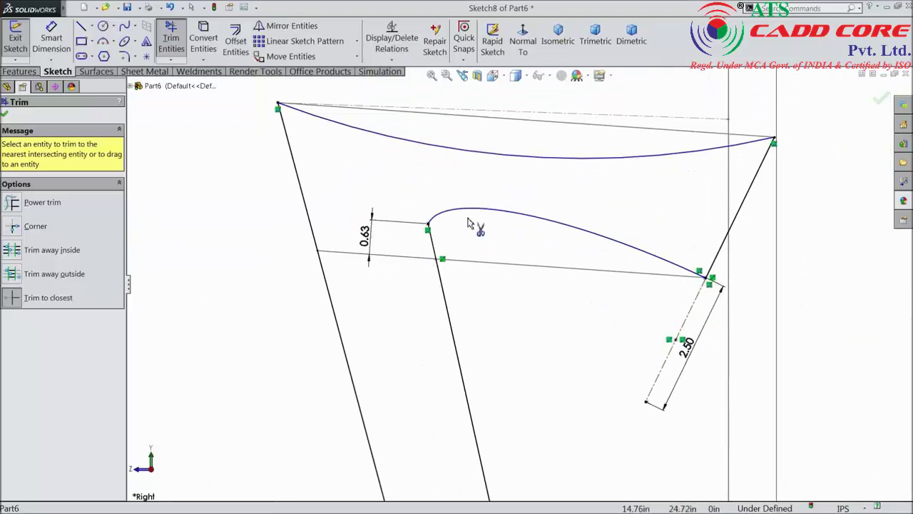
left_click(5, 114)
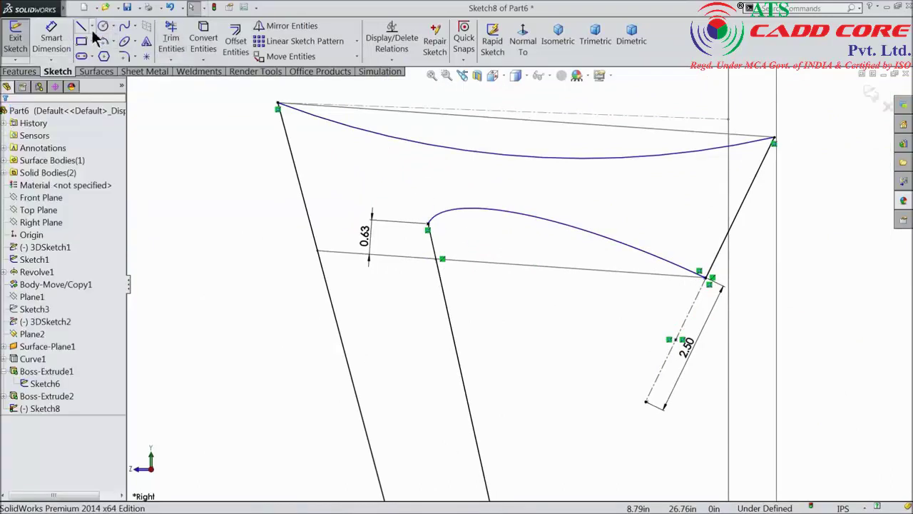
Place a sketch point in the middle of the top spline.
left_click(147, 57)
scroll(500, 164, "down", 1)
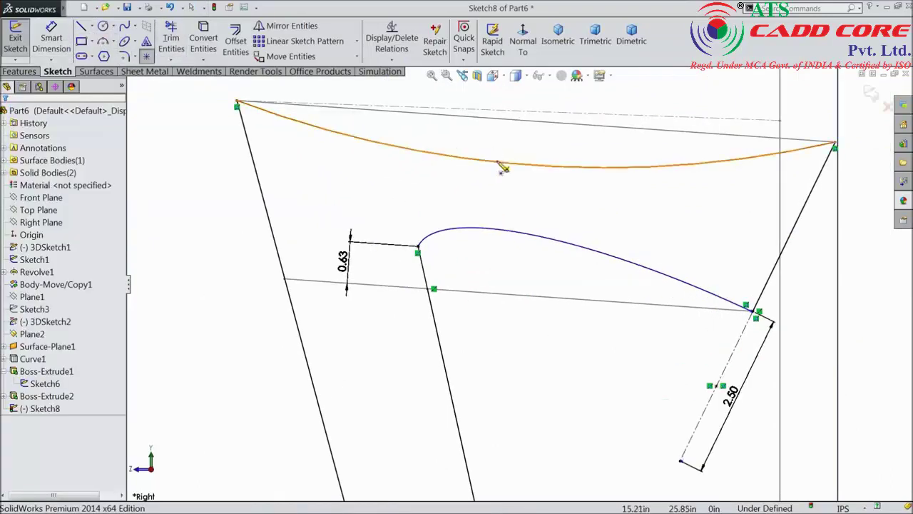
left_click(537, 167)
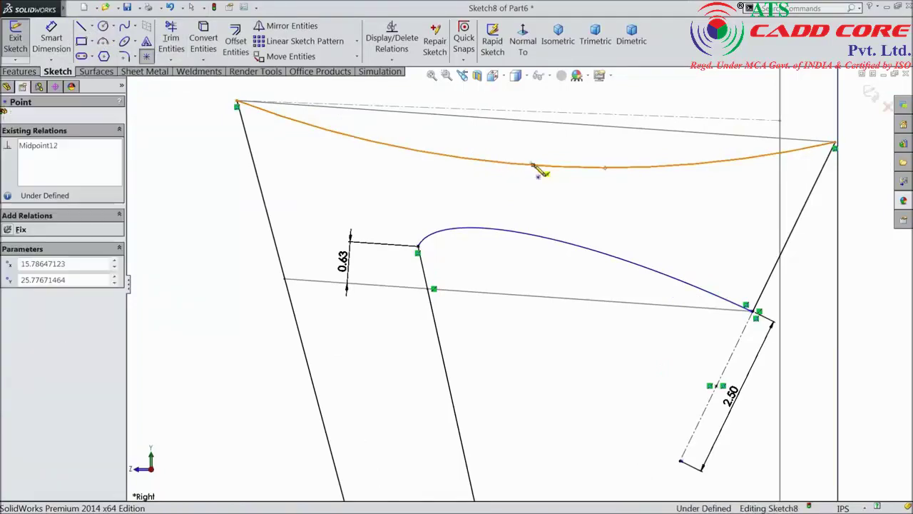
Add a 4.55 horizontal dimension from the point, then delete it.
left_click(51, 40)
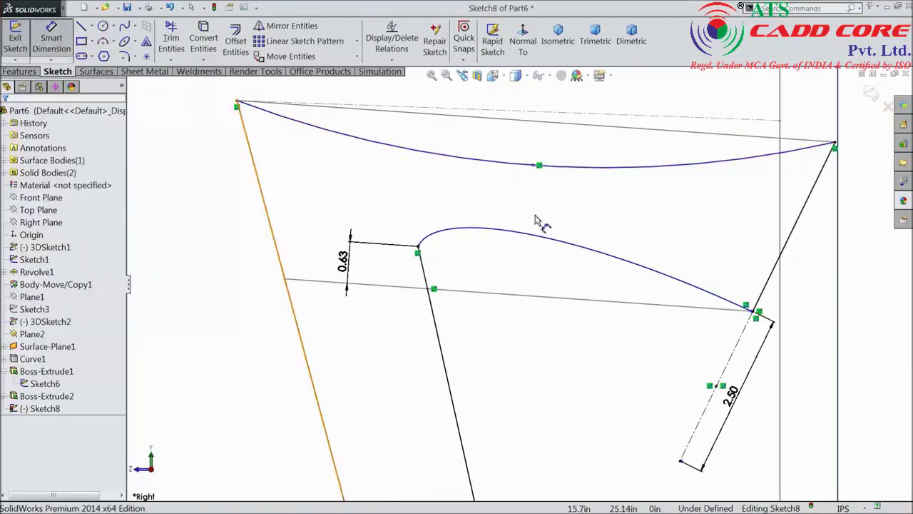
left_click(537, 166)
left_click(836, 144)
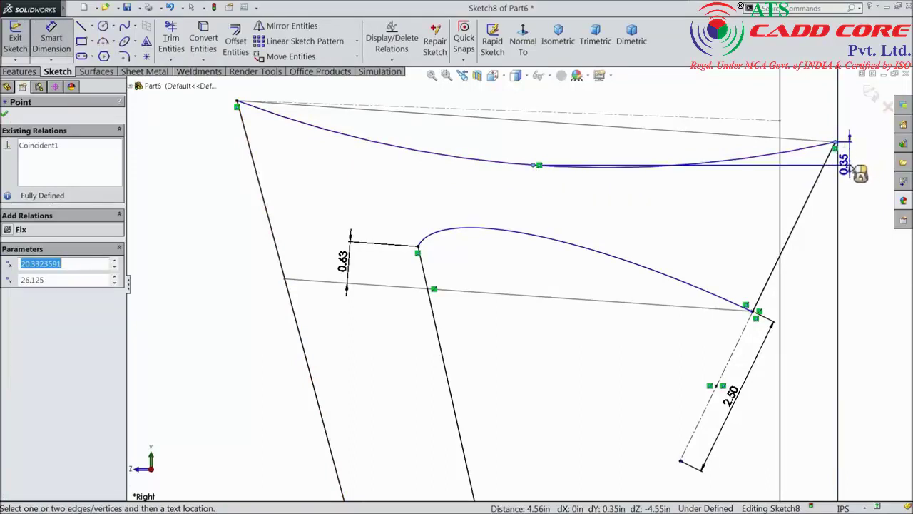
left_click(638, 132)
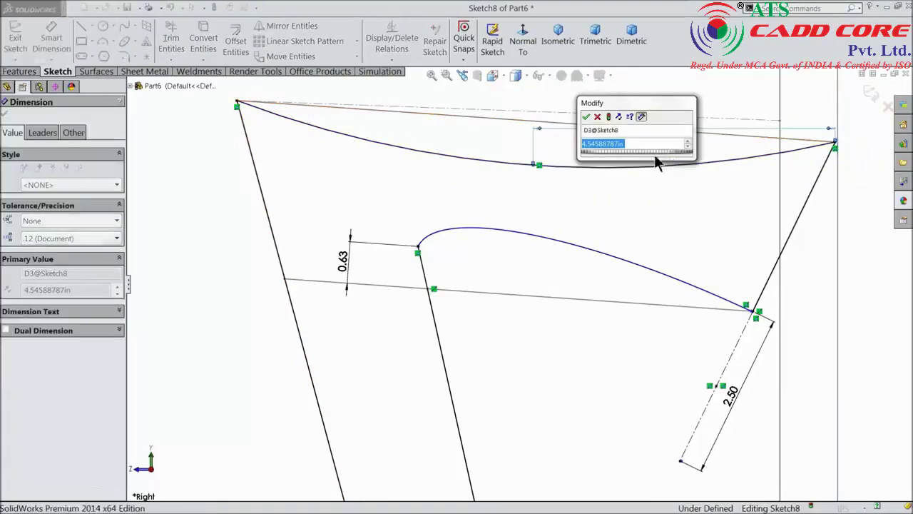
left_click(597, 118)
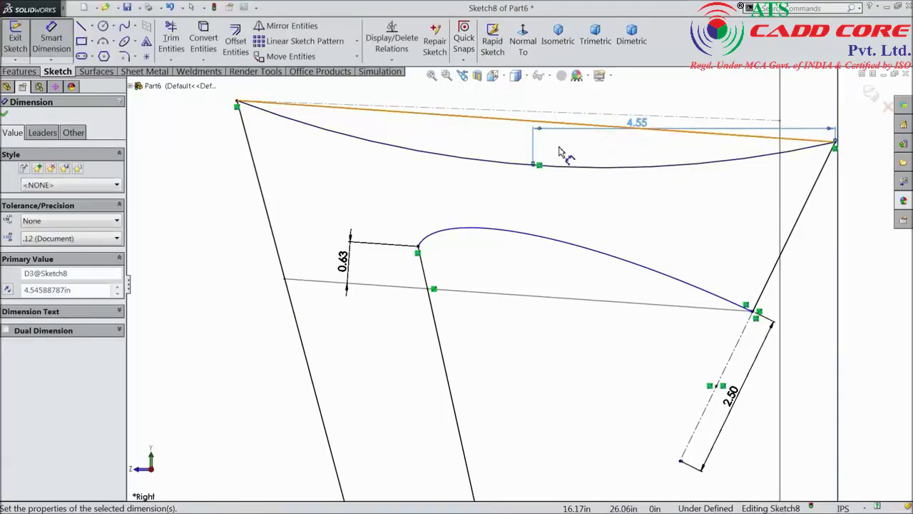
key("Escape")
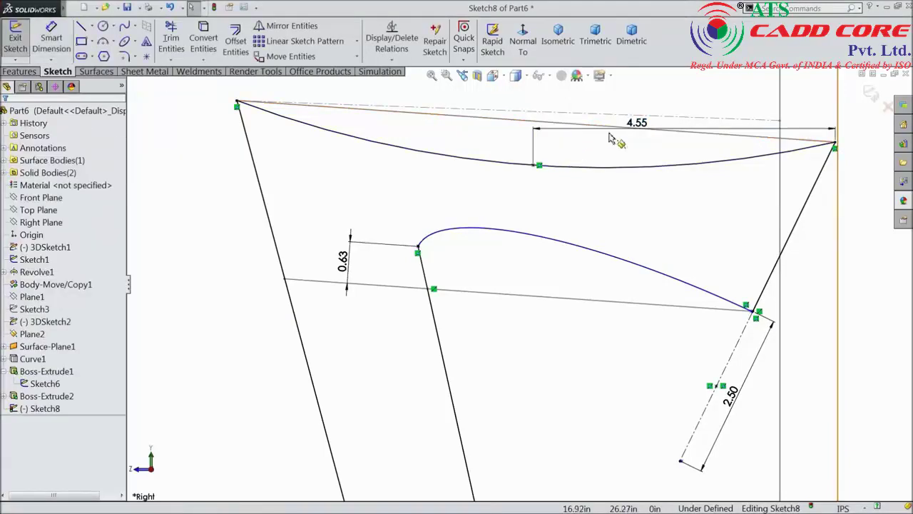
left_click(637, 127)
key("Delete")
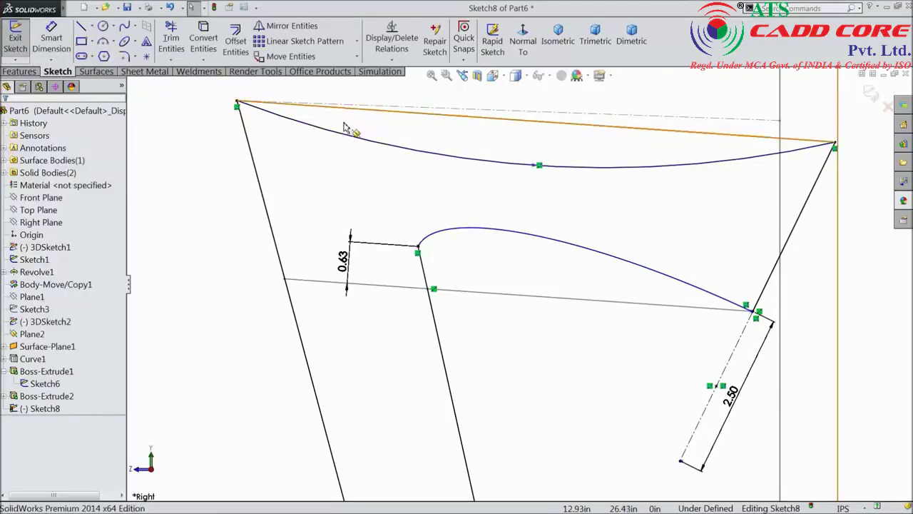
Dimension the point's sag below the straight top line to 0.375 in.
left_click(61, 51)
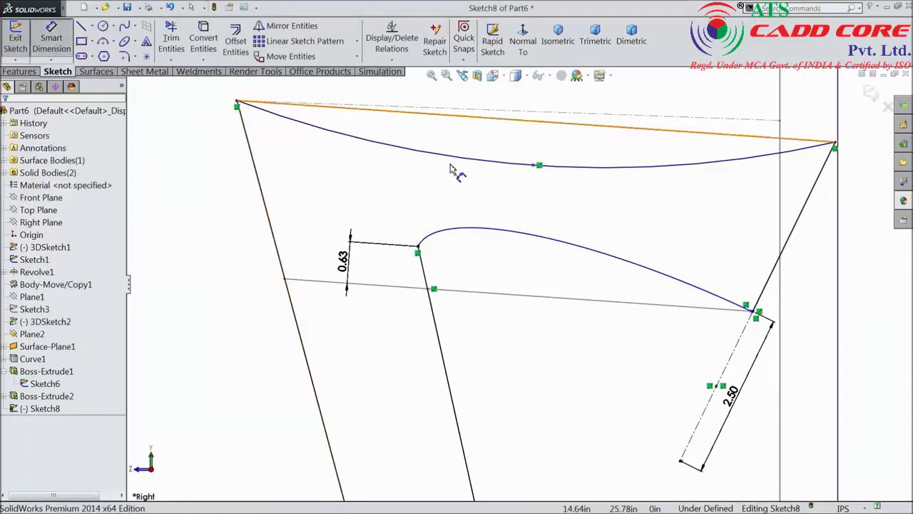
left_click(539, 165)
left_click(549, 127)
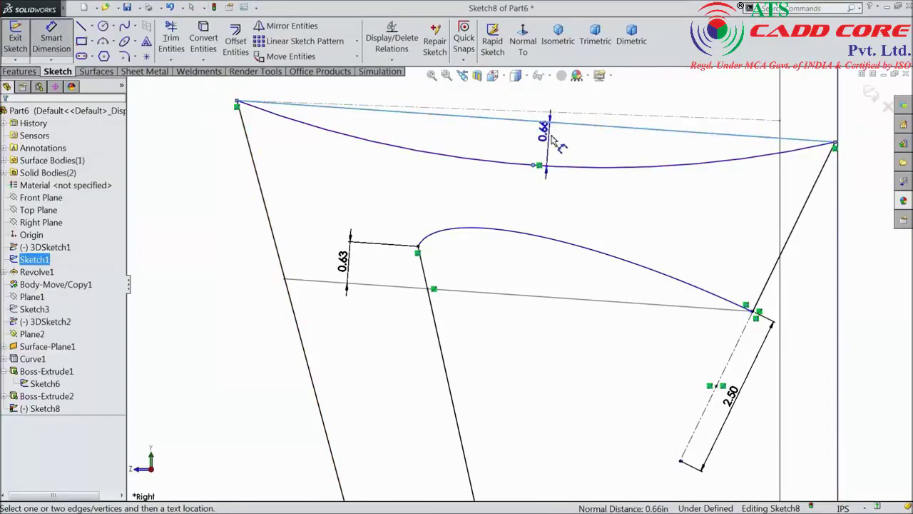
left_click(555, 143)
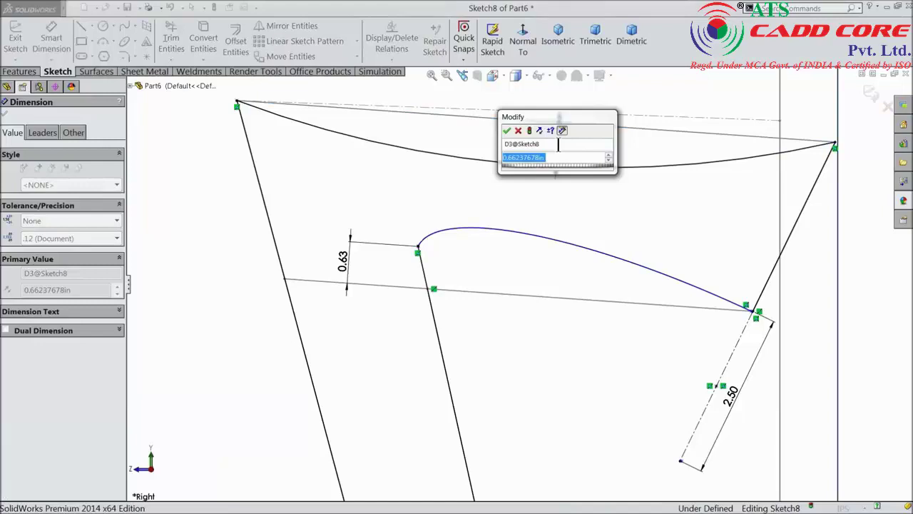
type("0.375")
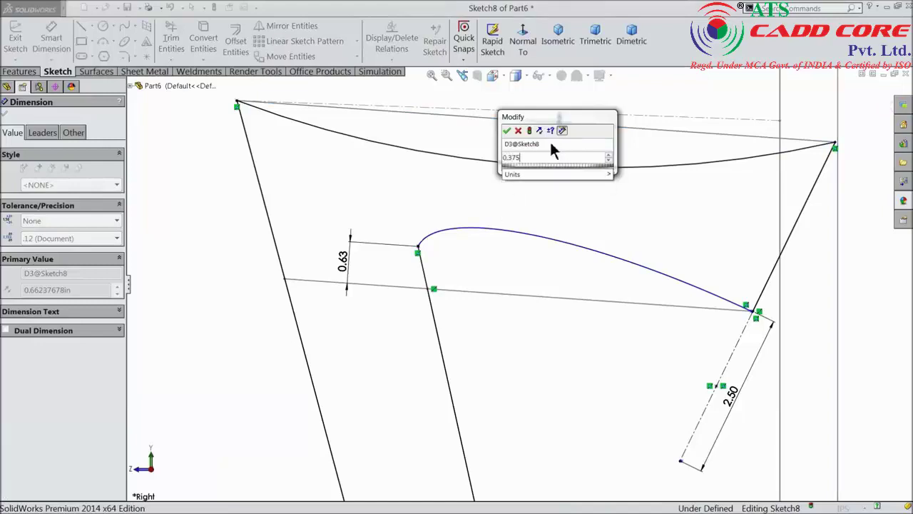
left_click(506, 131)
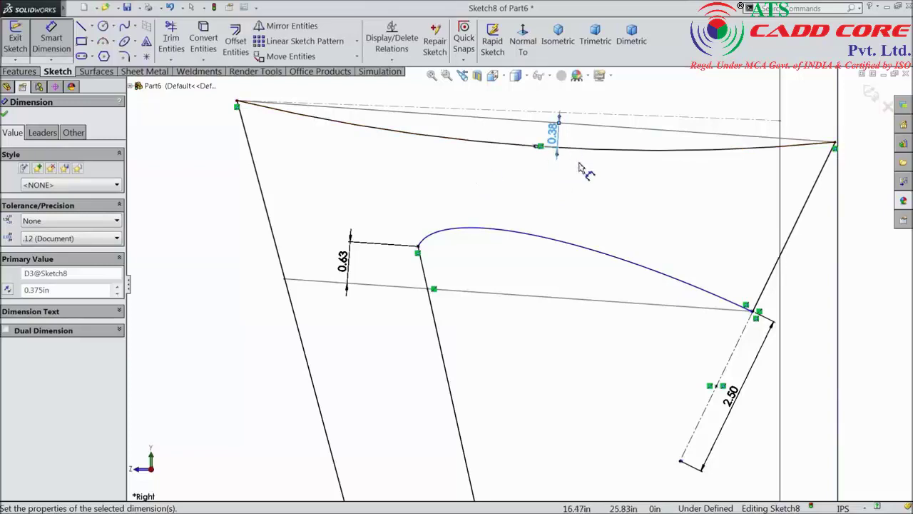
scroll(596, 179, "up", 2)
scroll(603, 229, "up", 1)
scroll(578, 314, "down", 1)
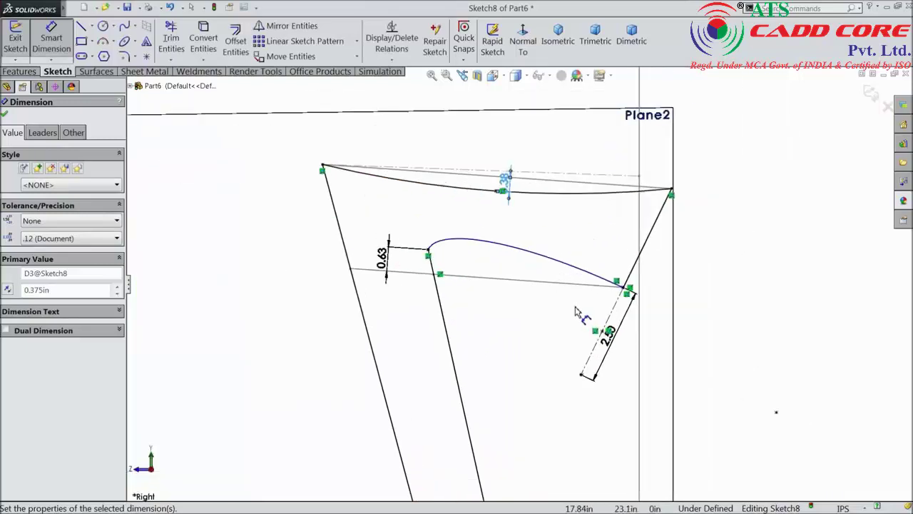
scroll(576, 314, "up", 1)
scroll(574, 311, "up", 1)
scroll(571, 309, "up", 2)
scroll(563, 306, "up", 2)
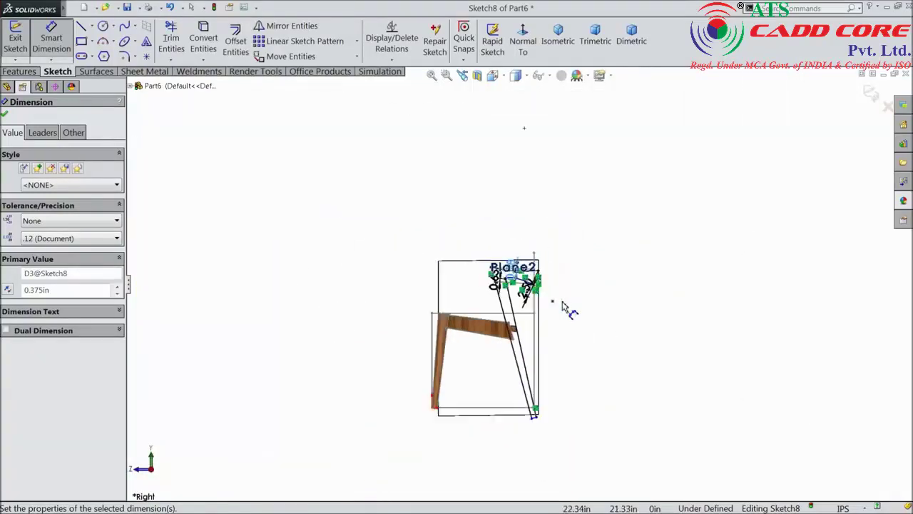
scroll(535, 353, "down", 2)
Run Fully Define Sketch on Sketch8, auto-adding dimensions such as 18.08.
left_click(382, 61)
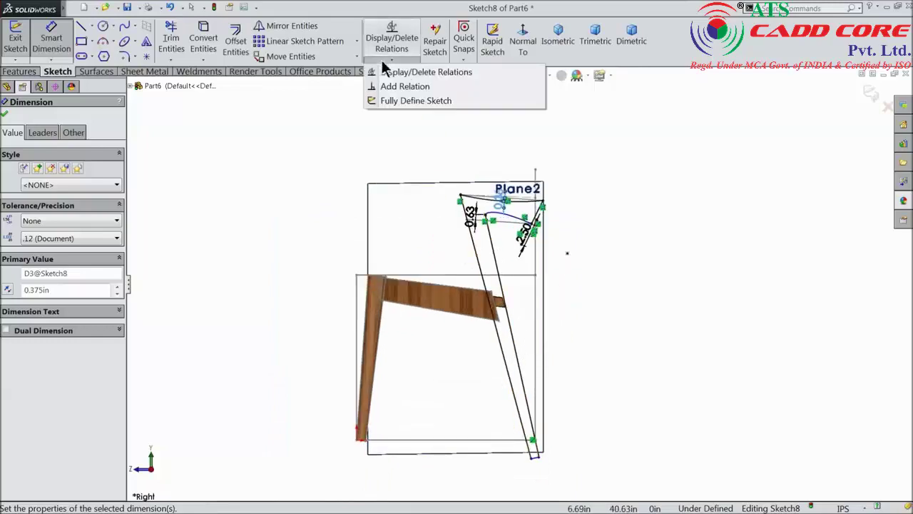
left_click(403, 100)
left_click(45, 179)
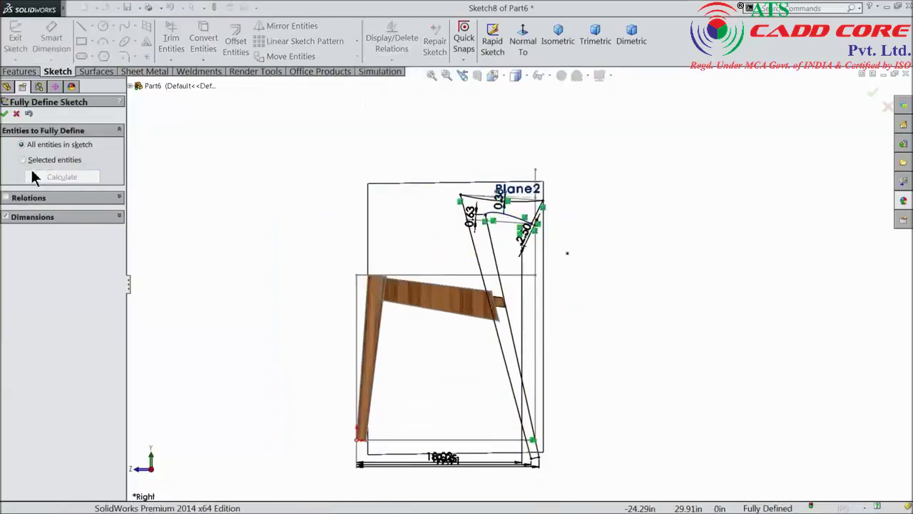
left_click(5, 114)
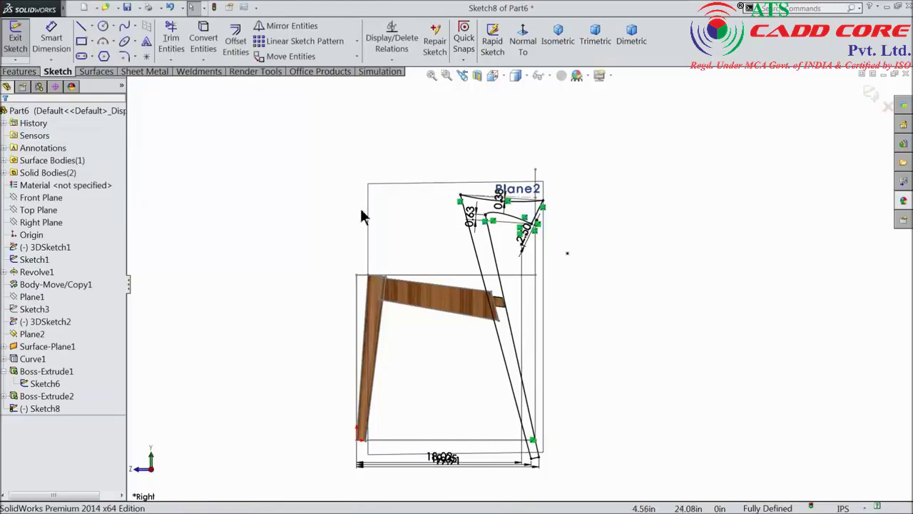
scroll(485, 292, "down", 2)
scroll(428, 259, "up", 2)
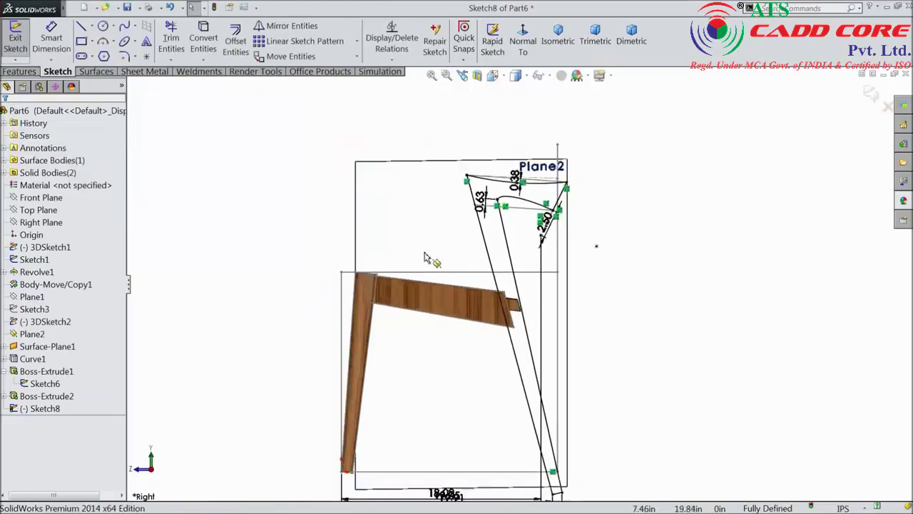
scroll(428, 259, "up", 2)
Start and cancel a planar surface, then begin a surface trim and orbit the view.
left_click(96, 72)
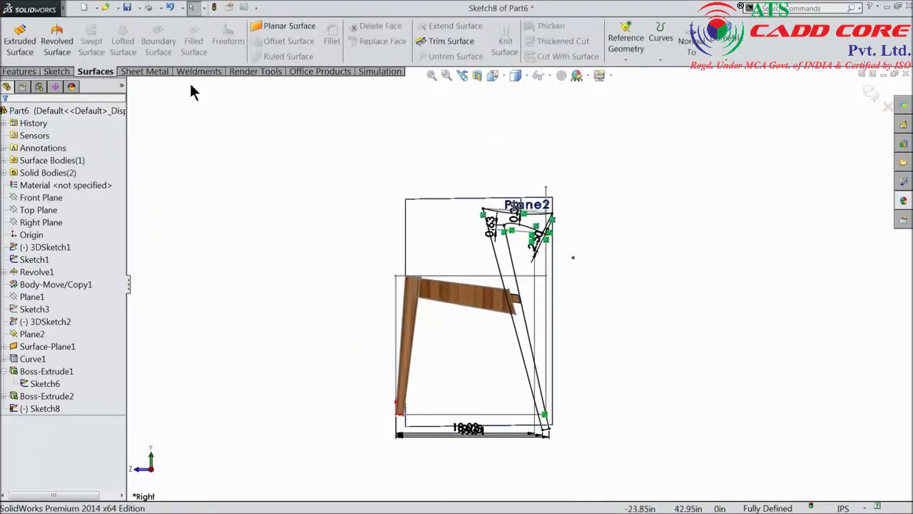
left_click(288, 29)
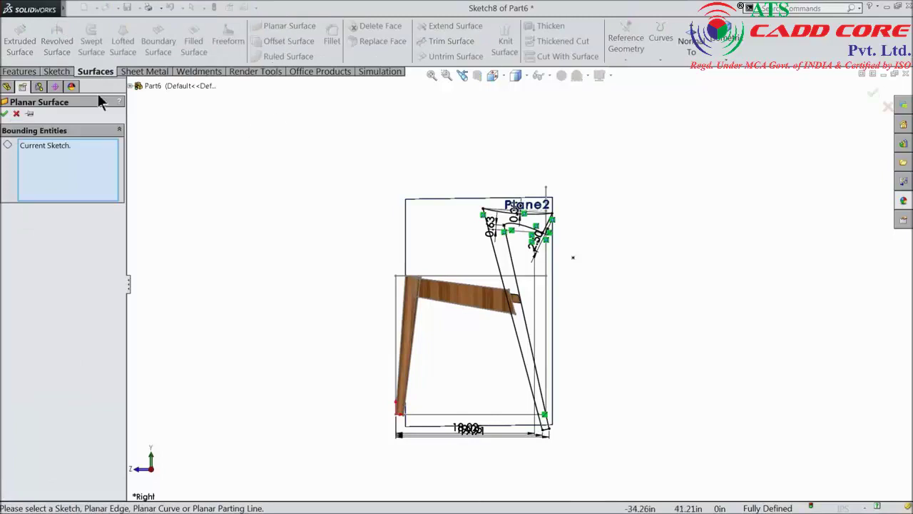
left_click(17, 114)
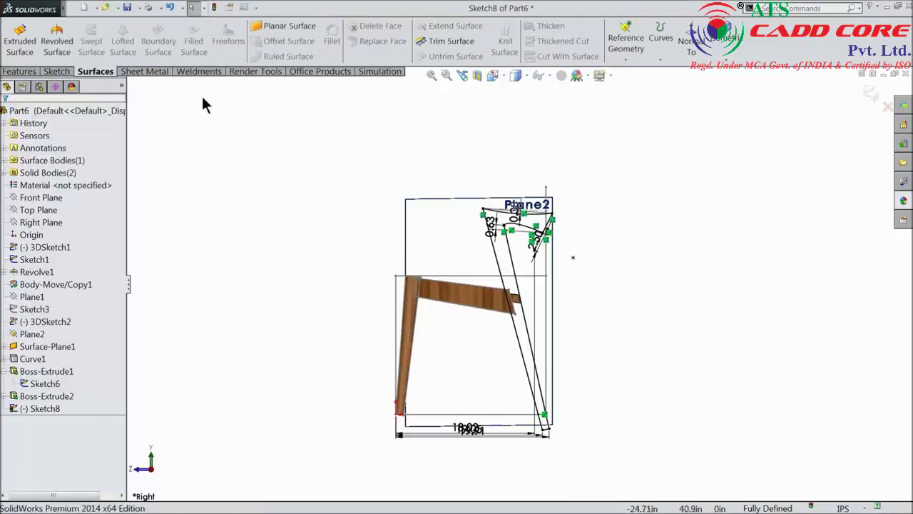
left_click(446, 41)
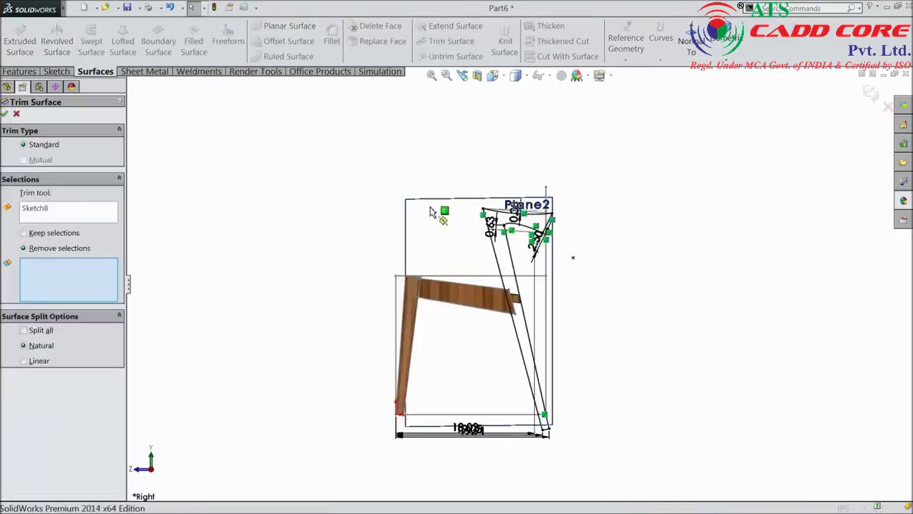
middle_click_drag(309, 244, 353, 307)
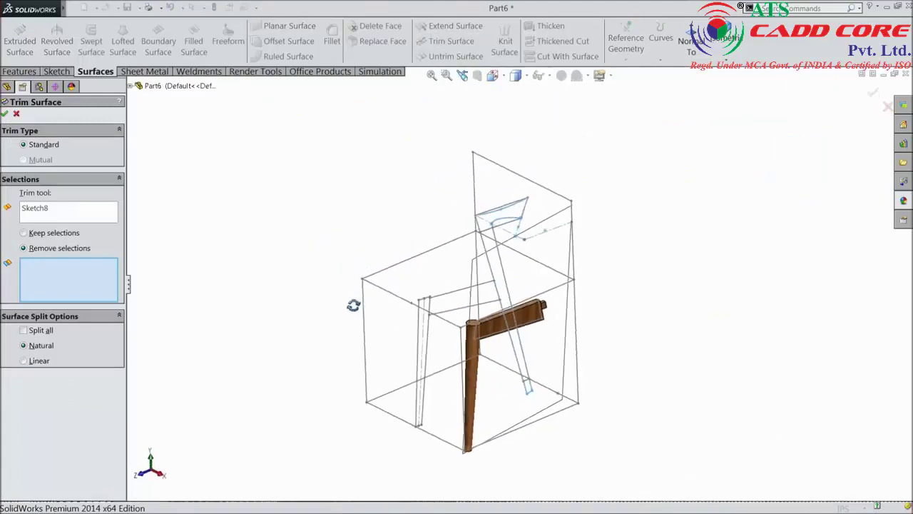
Cancel the trim and show the hidden Surface-Plane1 from the feature tree.
left_click(130, 85)
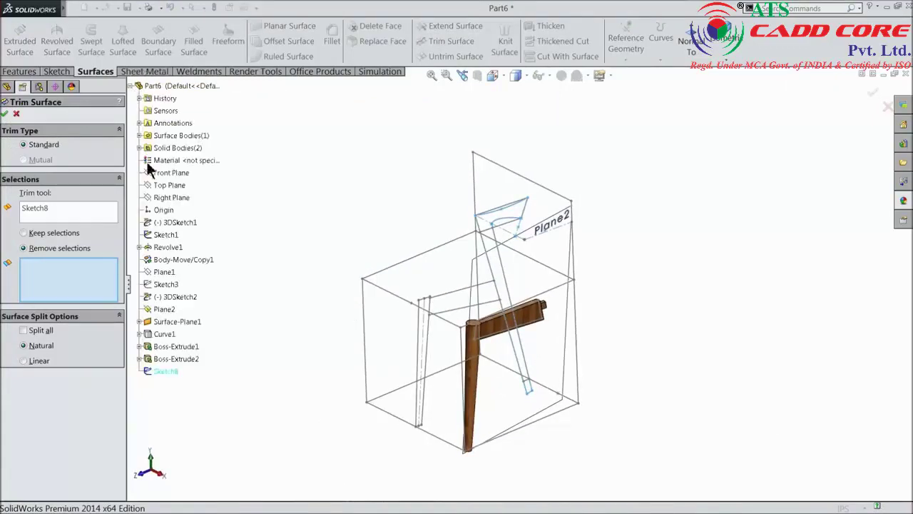
right_click(149, 325)
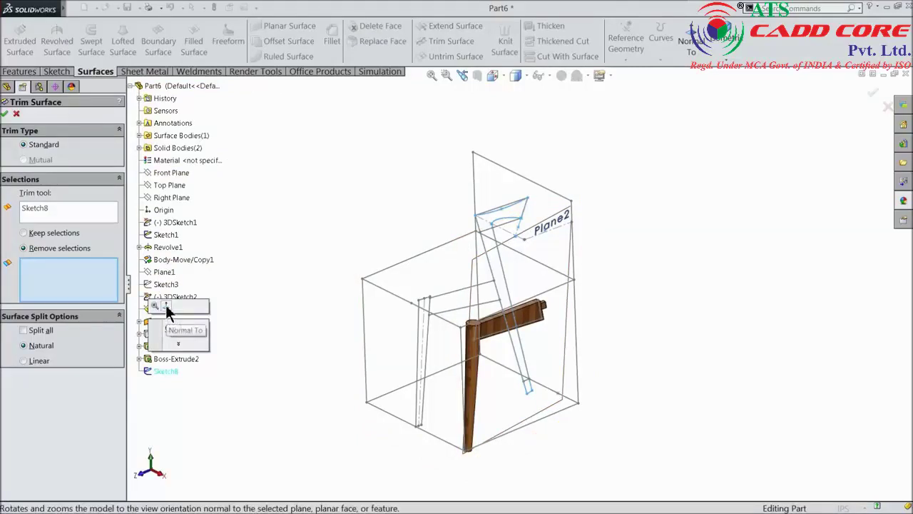
left_click(15, 118)
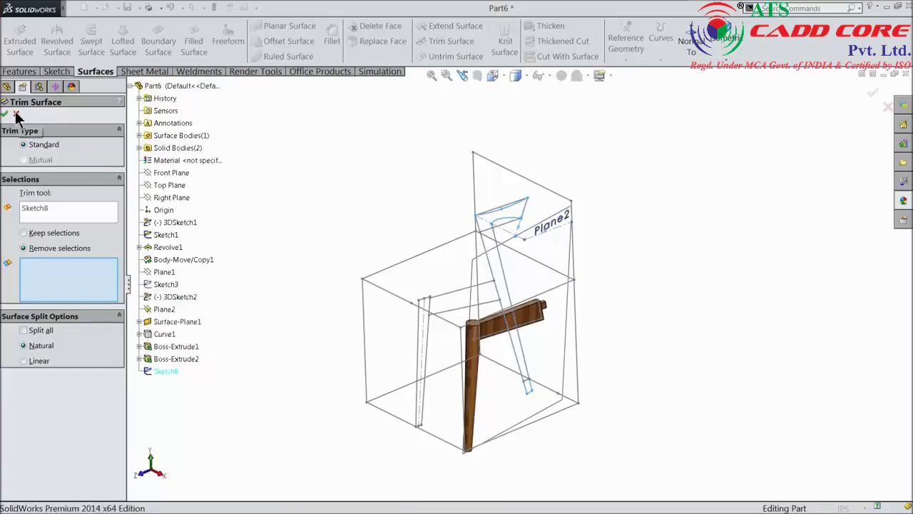
left_click(16, 117)
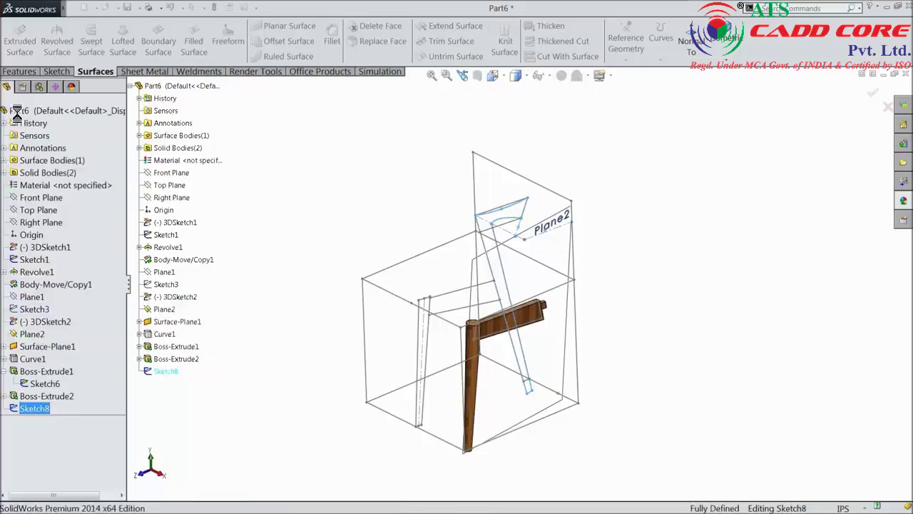
left_click(14, 346)
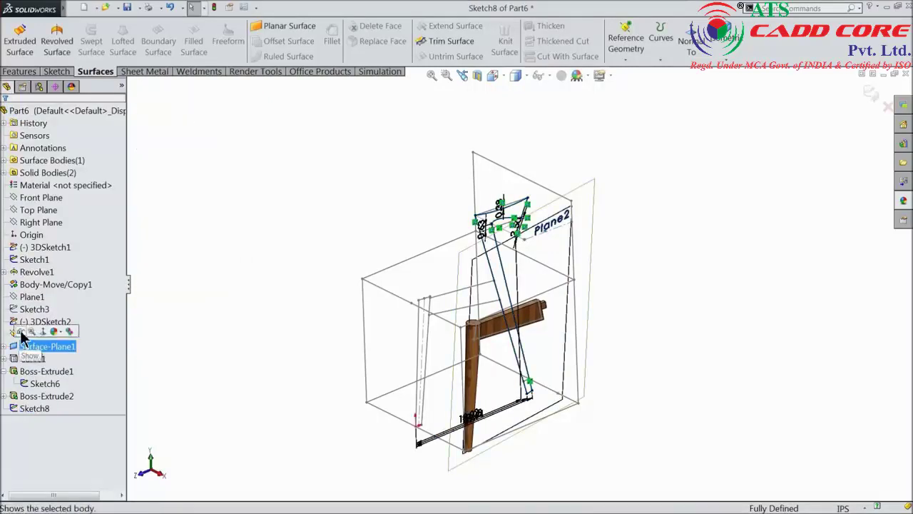
left_click(22, 333)
mouse_move(226, 300)
middle_mouse_down()
mouse_move(247, 264)
mouse_move(253, 309)
mouse_move(278, 321)
mouse_move(237, 295)
middle_mouse_up()
Replace Surface-Plane1's teal finish with the plain grey 'color' appearance and select Sketch8.
scroll(564, 303, "down", 2)
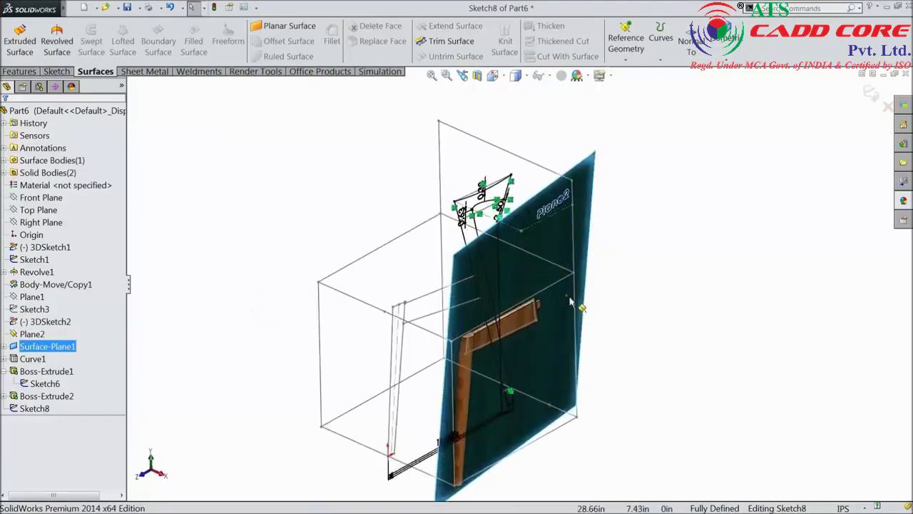
scroll(548, 294, "down", 2)
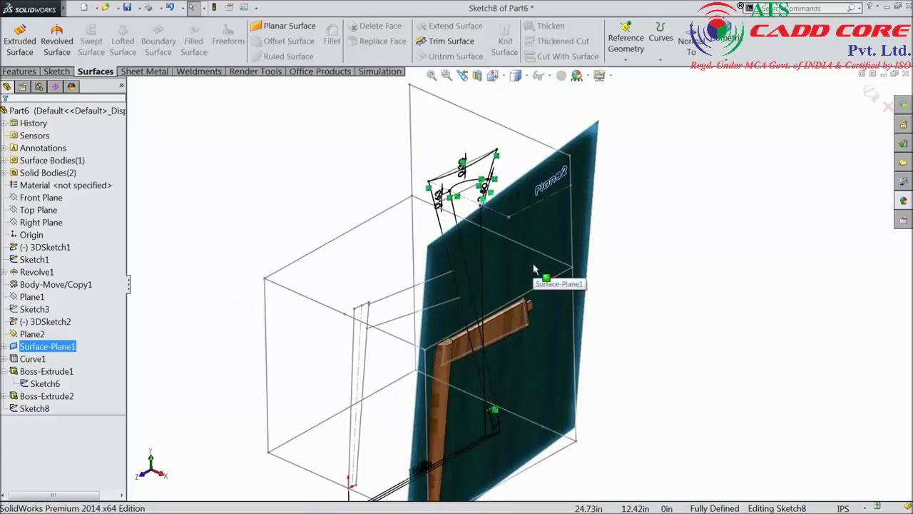
left_click(903, 202)
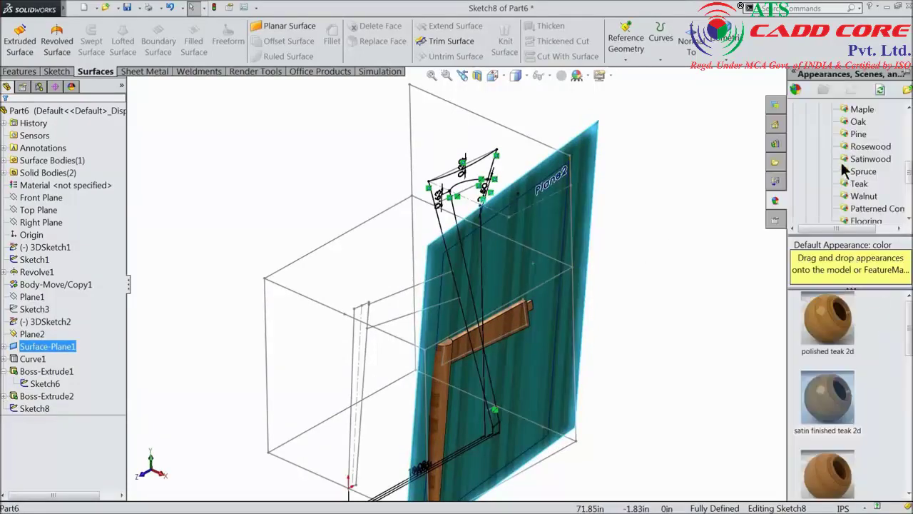
scroll(844, 169, "up", 5)
left_click(825, 110)
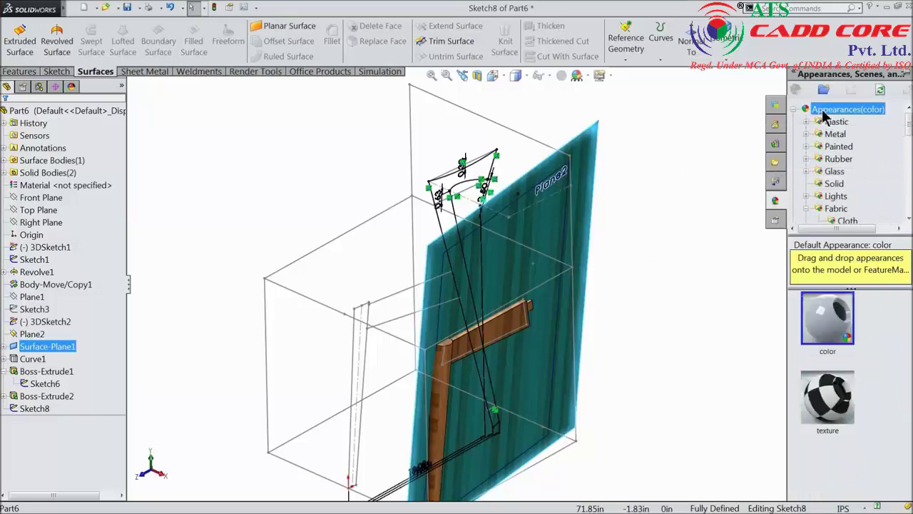
left_click(824, 319)
mouse_move(640, 293)
middle_mouse_down()
mouse_move(662, 291)
mouse_move(649, 289)
middle_mouse_up()
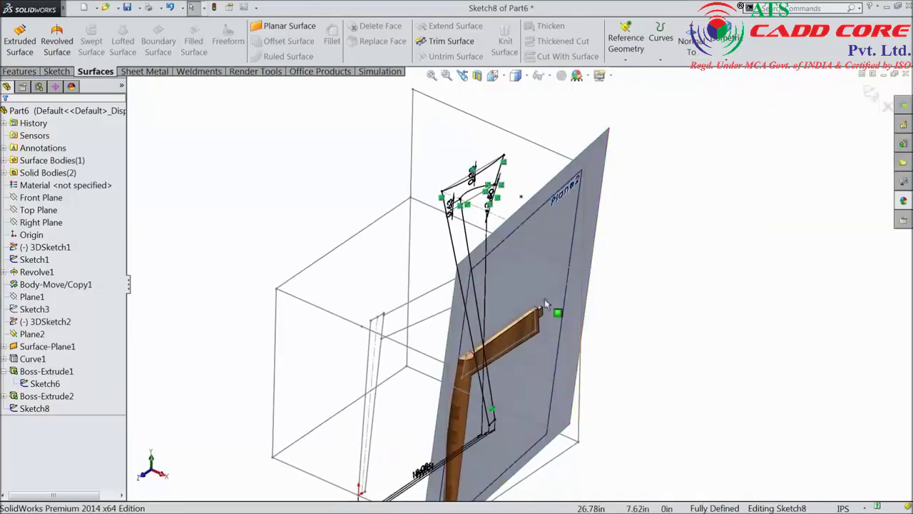
left_click(37, 408)
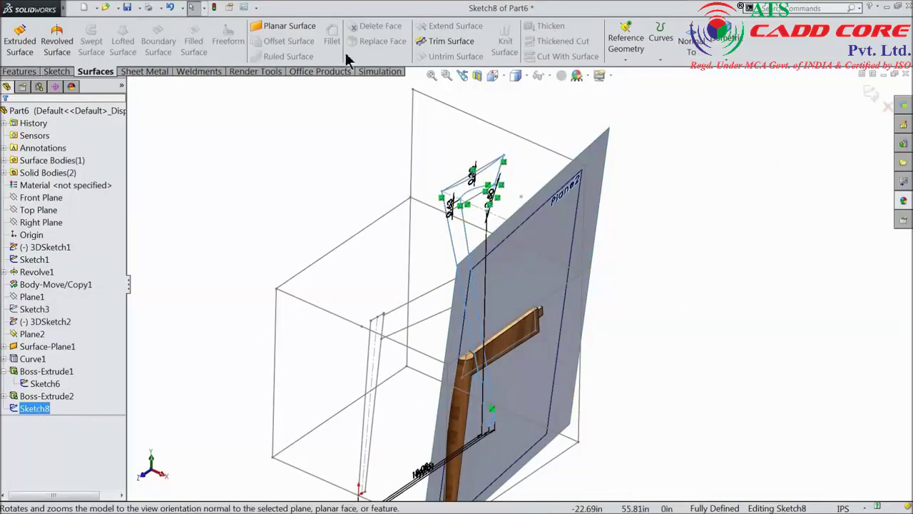
Trim Surface-Plane1 with Sketch8, keeping only the rail-shaped strip as Surface-Trim1.
left_click(457, 41)
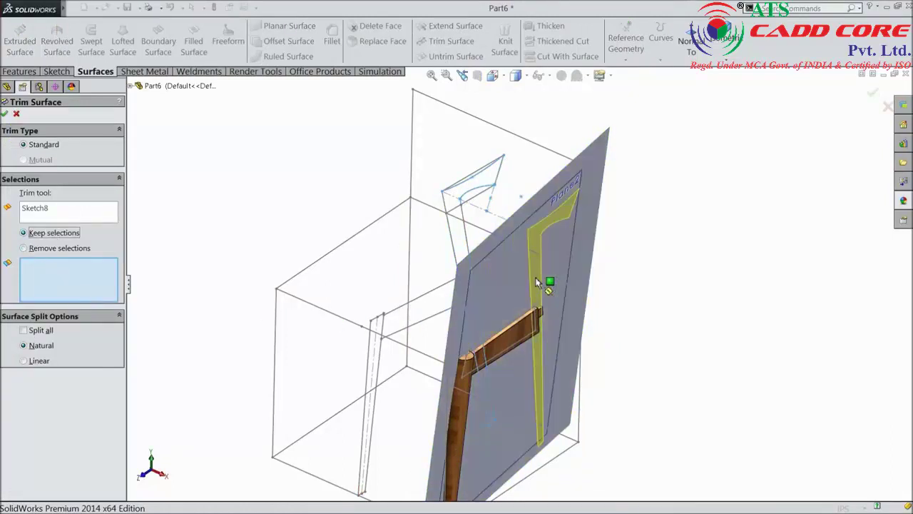
left_click(540, 281)
scroll(589, 290, "up", 3)
middle_click_drag(589, 290, 567, 288)
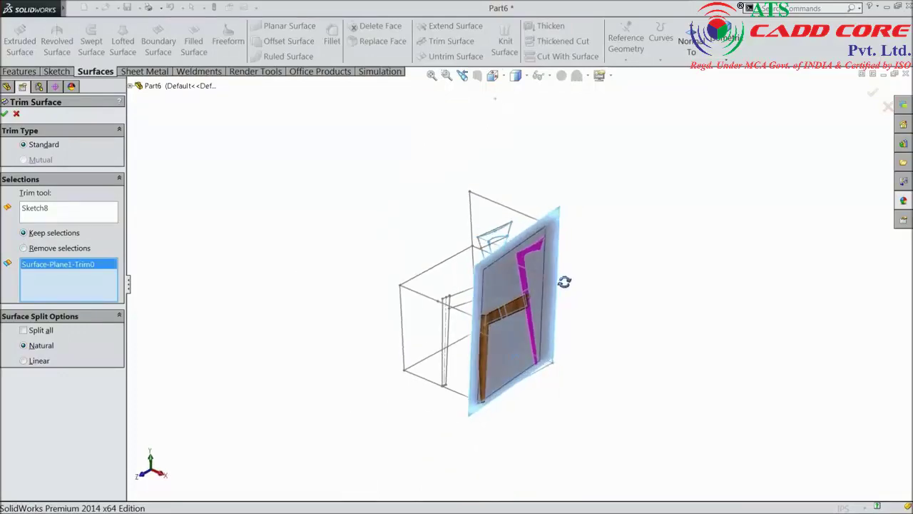
scroll(537, 324, "down", 5)
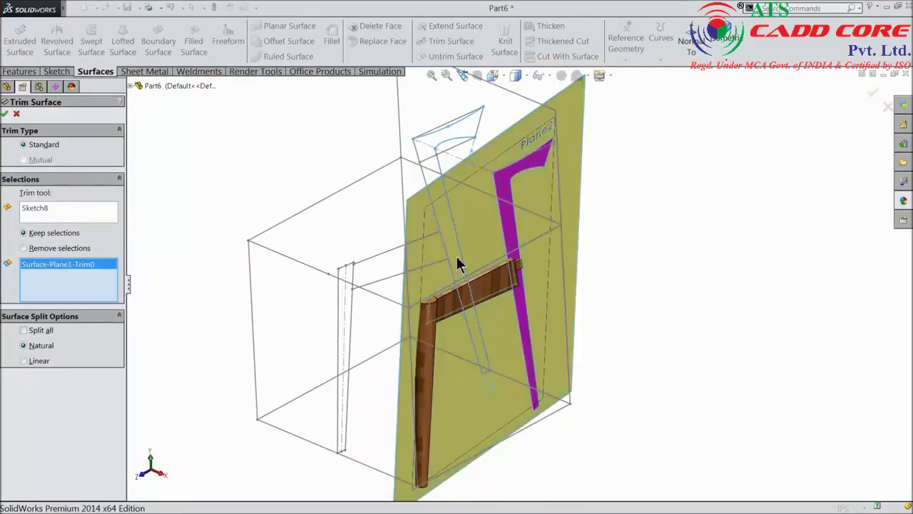
middle_click_drag(463, 272, 480, 255, "ctrl")
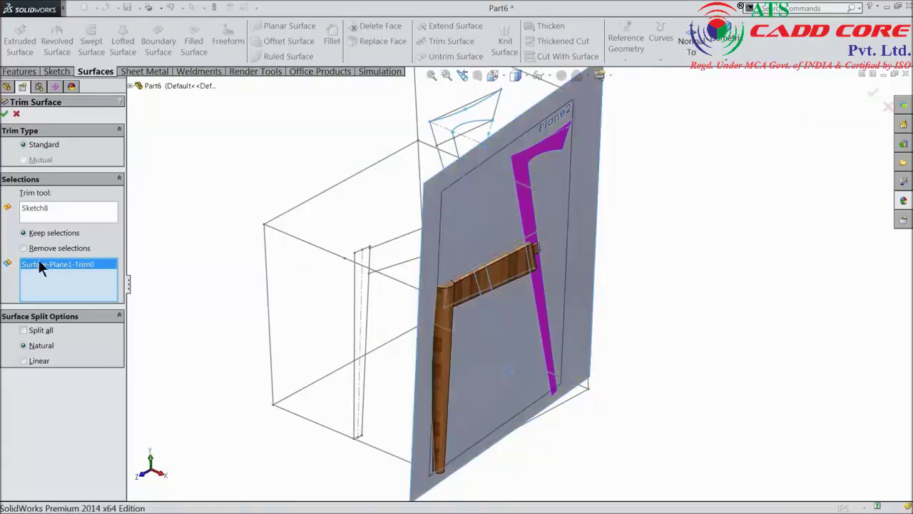
left_click(6, 115)
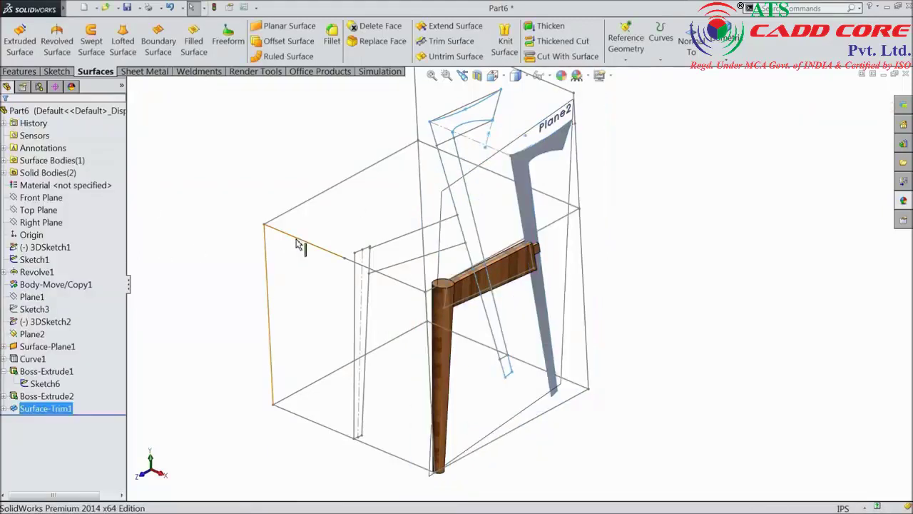
Zoom to the arm rail's end tab, expand Boss-Extrude2 and edit Sketch7.
left_click(667, 225)
mouse_move(673, 235)
middle_mouse_down()
mouse_move(642, 209)
mouse_move(663, 240)
mouse_move(511, 279)
mouse_move(561, 279)
mouse_move(495, 267)
mouse_move(463, 307)
mouse_move(546, 229)
mouse_move(554, 281)
mouse_move(569, 296)
mouse_move(583, 267)
mouse_move(607, 288)
mouse_move(559, 271)
middle_mouse_up()
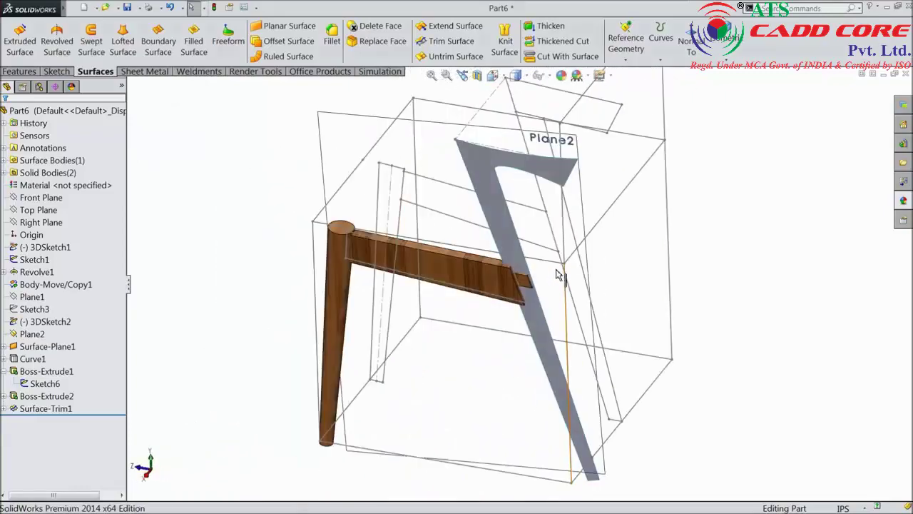
scroll(507, 284, "down", 3)
scroll(510, 283, "down", 3)
scroll(526, 278, "down", 2)
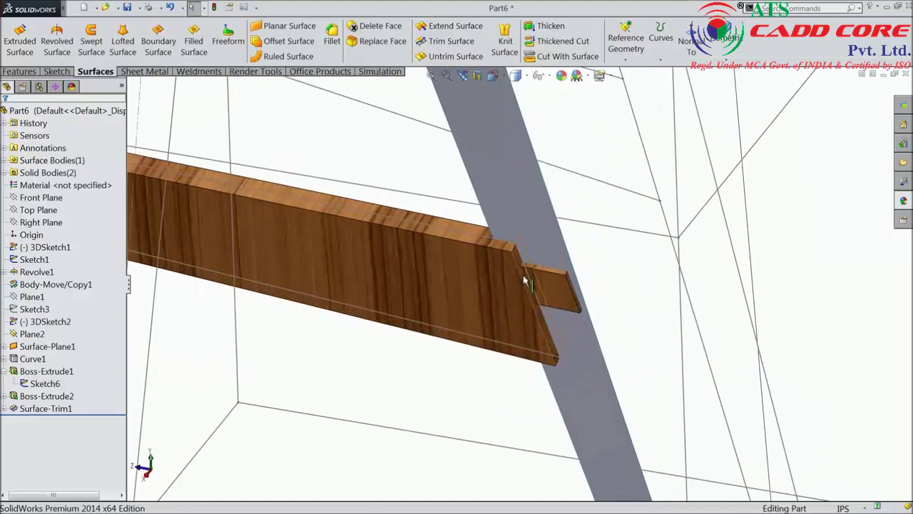
left_click(558, 292)
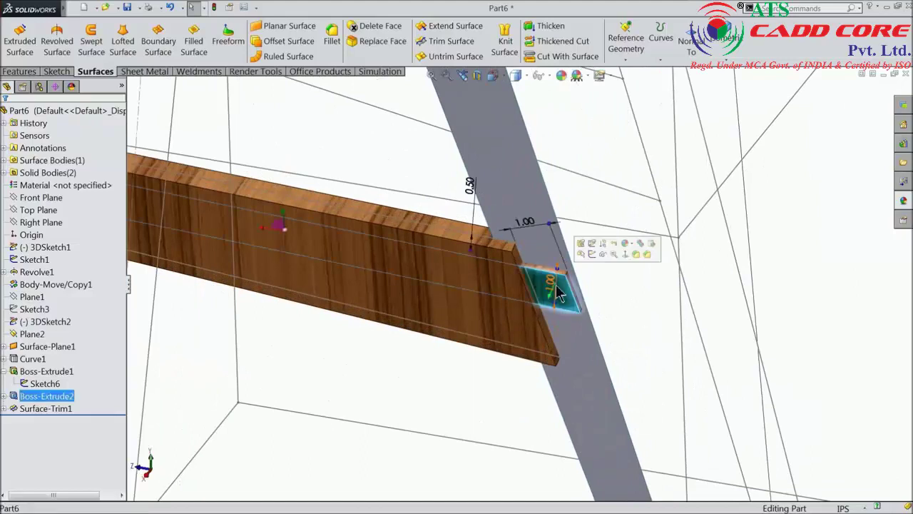
left_click(5, 396)
left_click(44, 408)
left_click(39, 384)
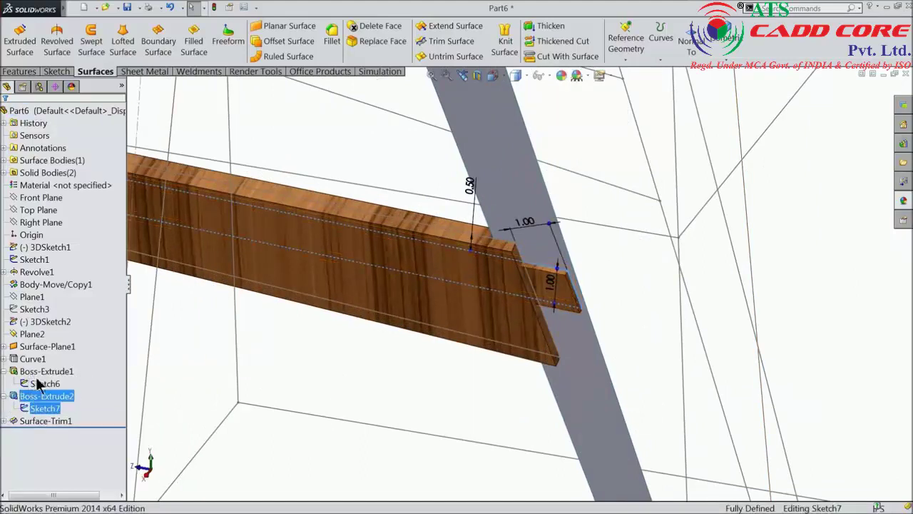
Orient the view normal to Plane2 and switch to the sketching tools.
left_click(693, 44)
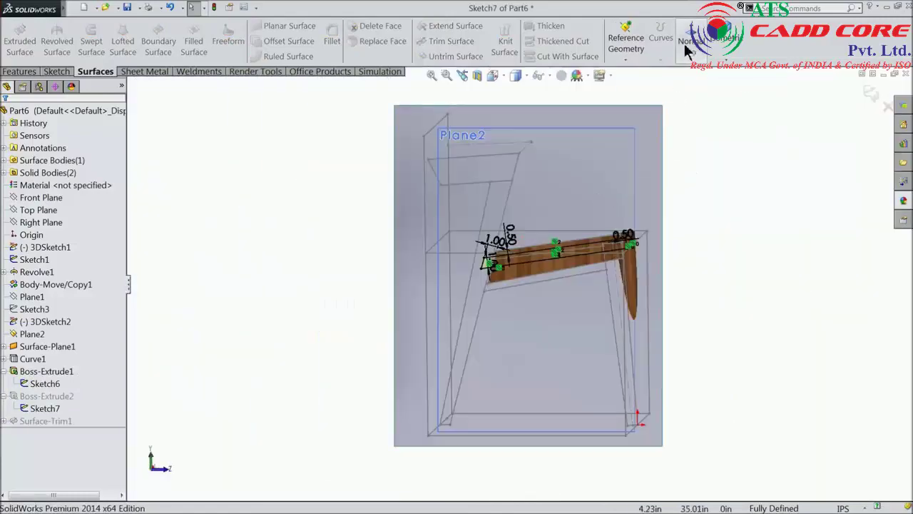
left_click(685, 43)
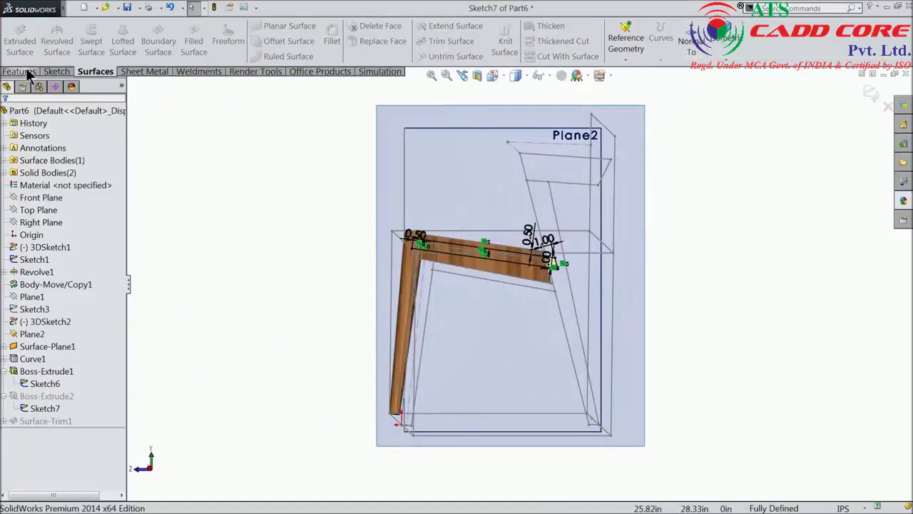
left_click(28, 75)
left_click(56, 71)
scroll(594, 311, "down", 3)
scroll(594, 311, "down", 3)
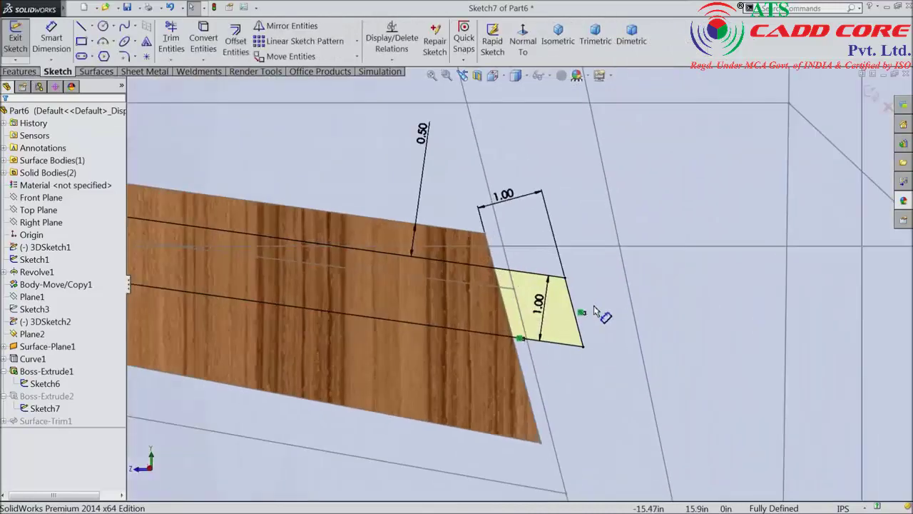
scroll(595, 311, "down", 2)
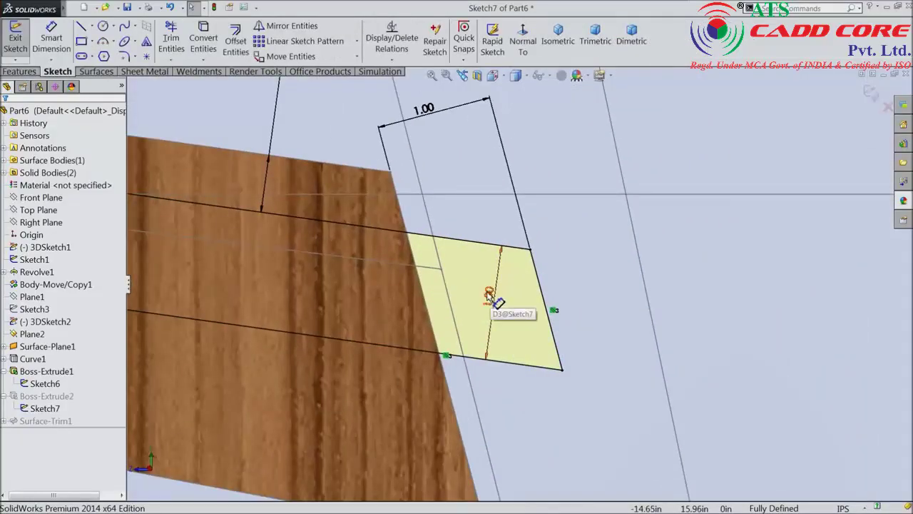
Remove the tab's vertical and width 1.00 dimensions and drag its right corners outward.
left_click(424, 111)
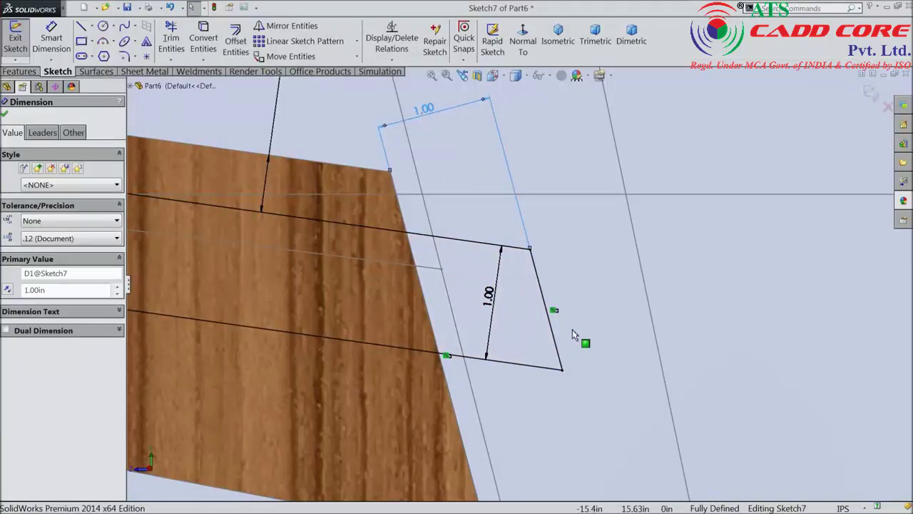
left_click(555, 314)
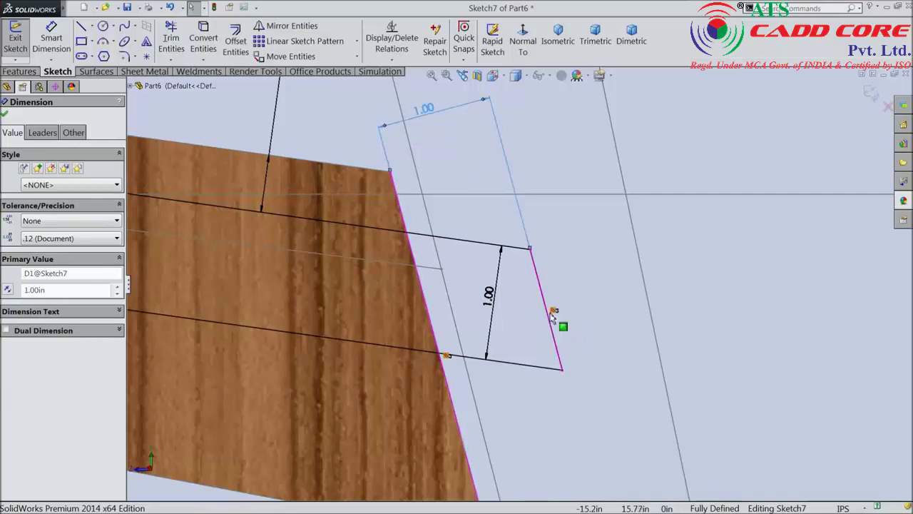
left_click(562, 371)
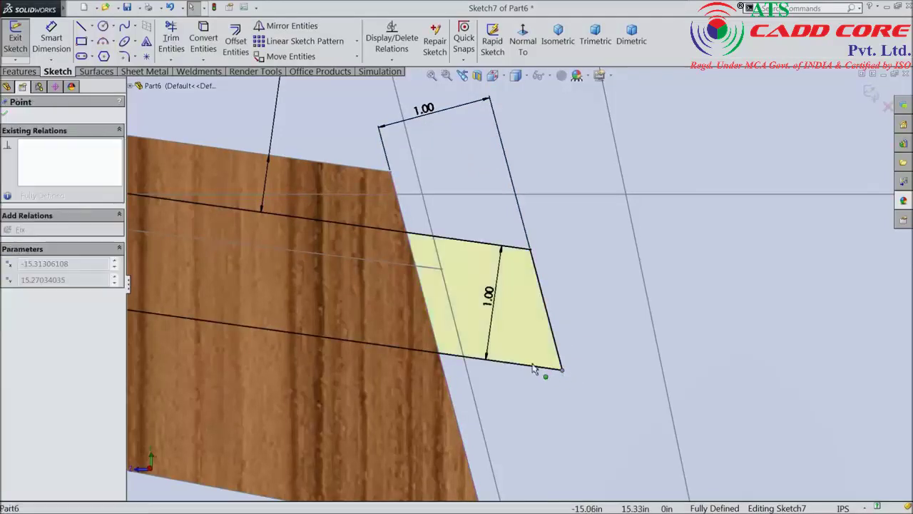
left_click(489, 296)
key("Escape")
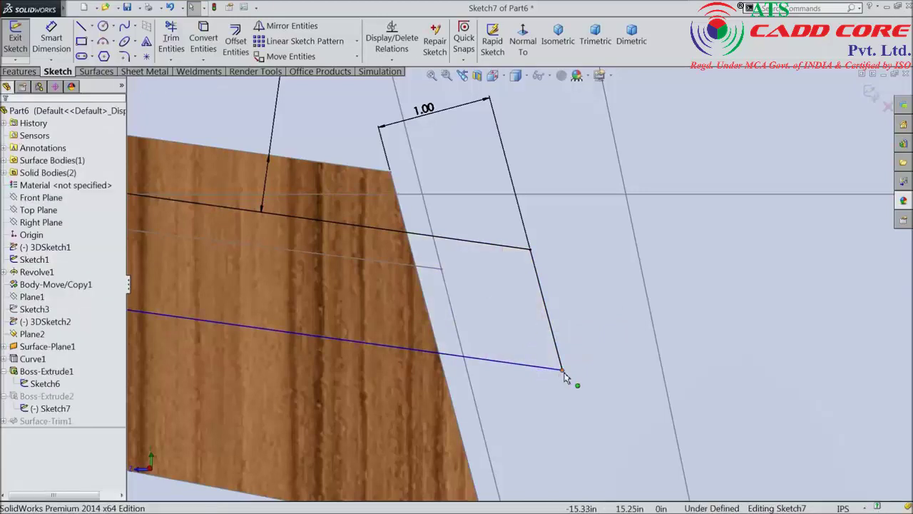
left_click(560, 360)
left_click_drag(536, 371, 540, 384)
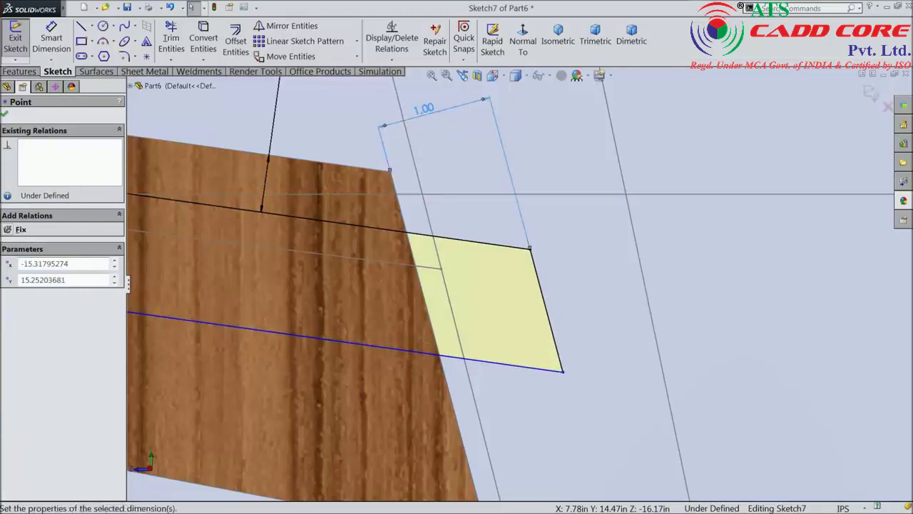
left_click(427, 114)
key("Delete")
left_click_drag(532, 251, 554, 253)
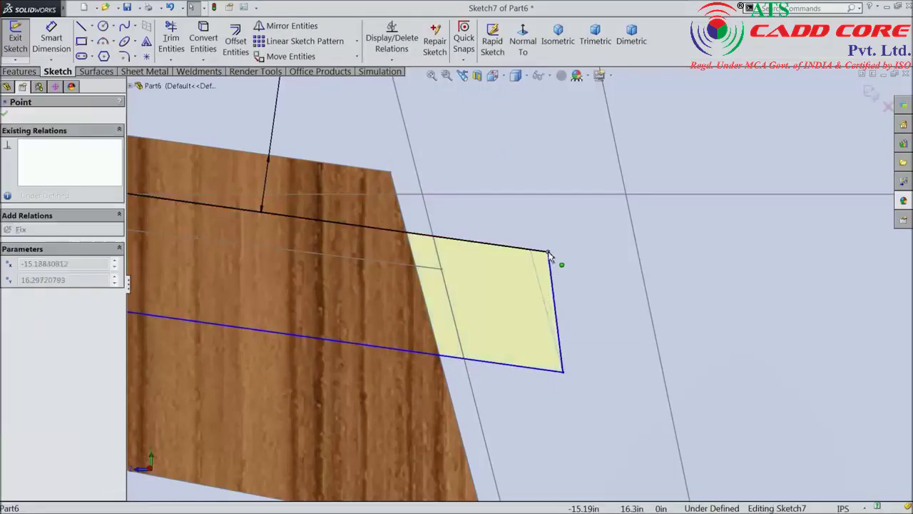
Check the existing relations on the tab's top and right edges.
left_click(557, 279)
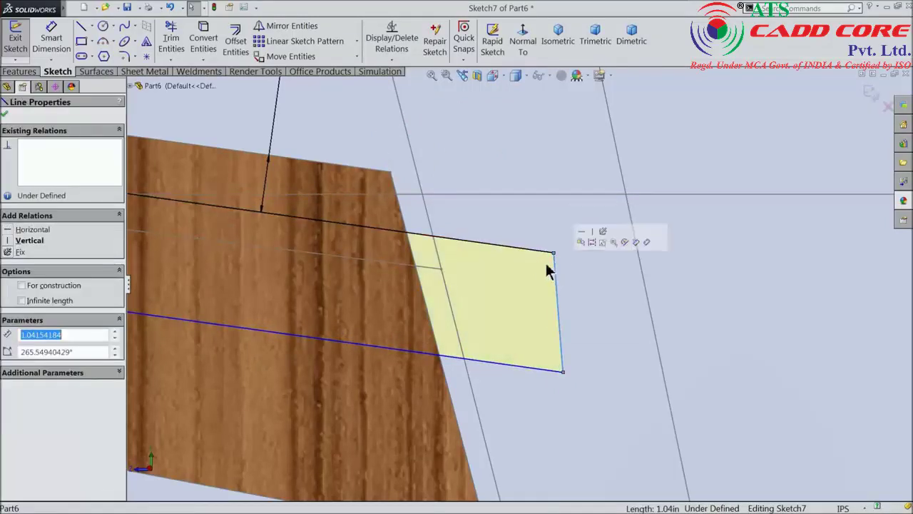
left_click(544, 251)
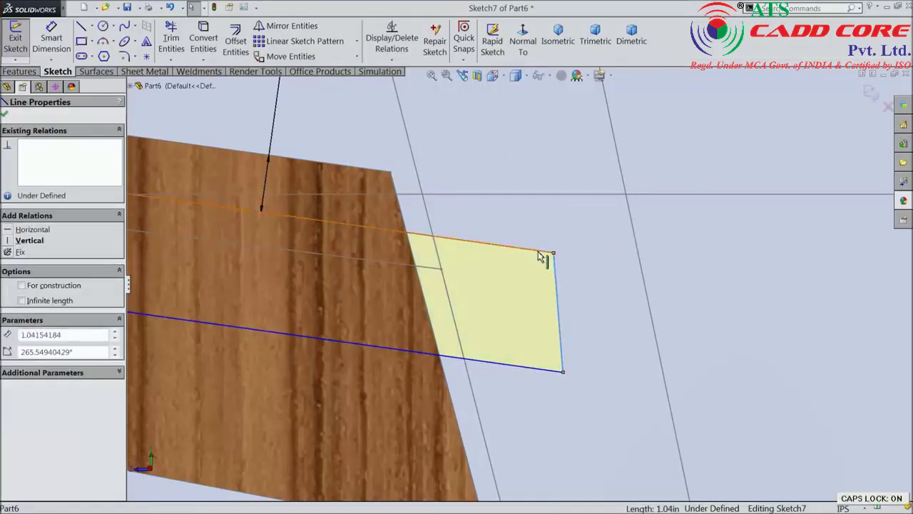
left_click(217, 120)
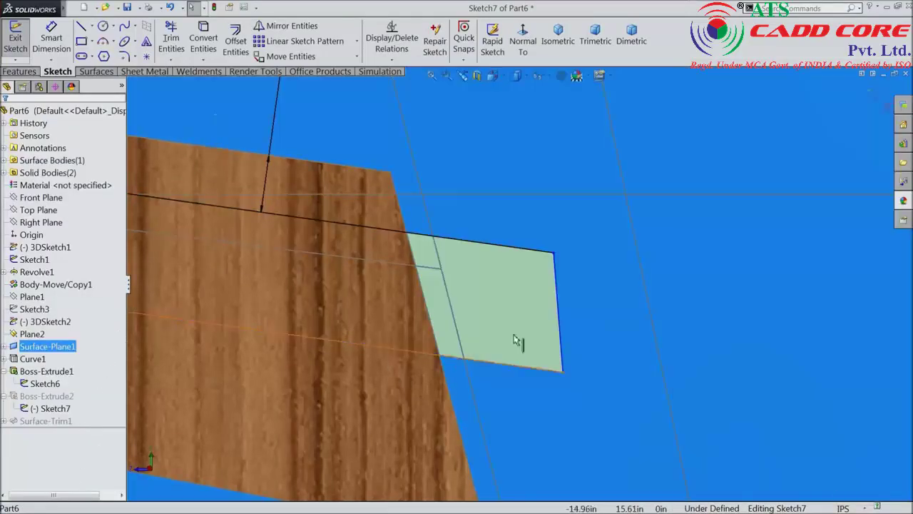
scroll(550, 336, "up", 3)
scroll(530, 323, "up", 3)
left_click(760, 256)
scroll(539, 306, "down", 2)
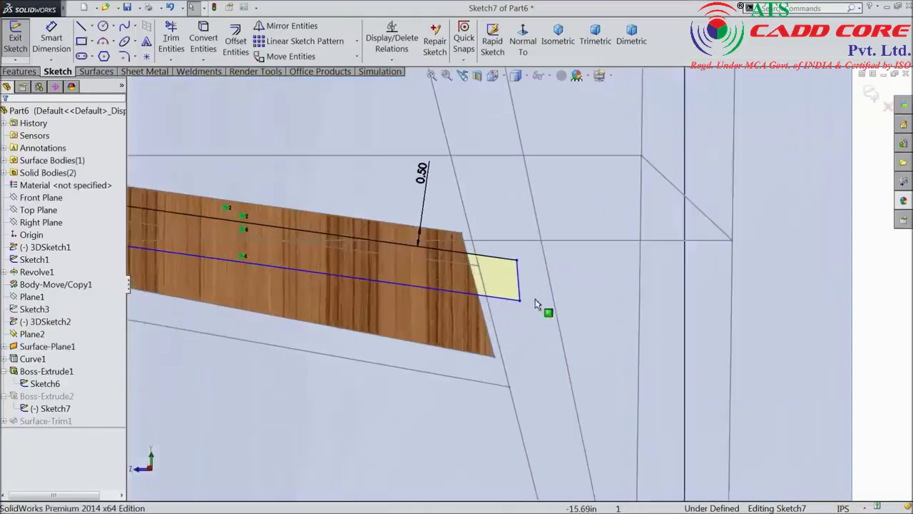
scroll(528, 292, "down", 2)
left_click(516, 278)
left_click(503, 252)
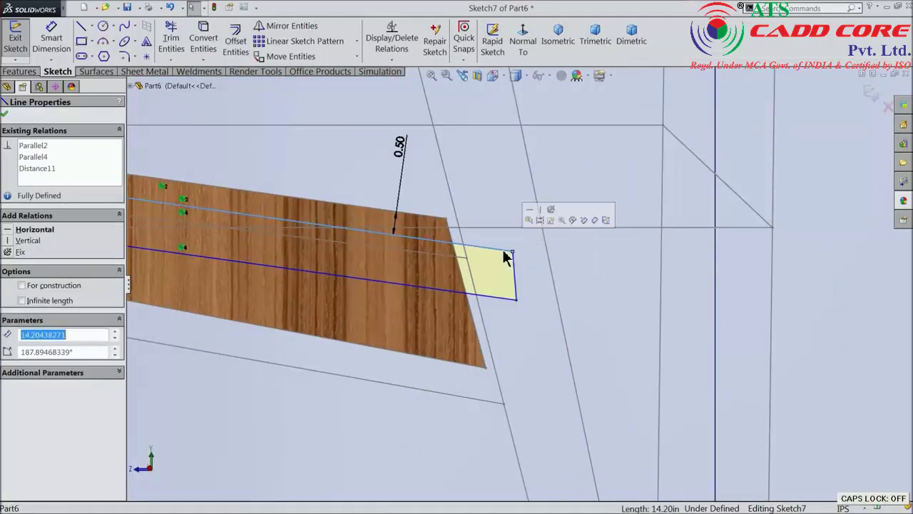
scroll(816, 265, "up", 3)
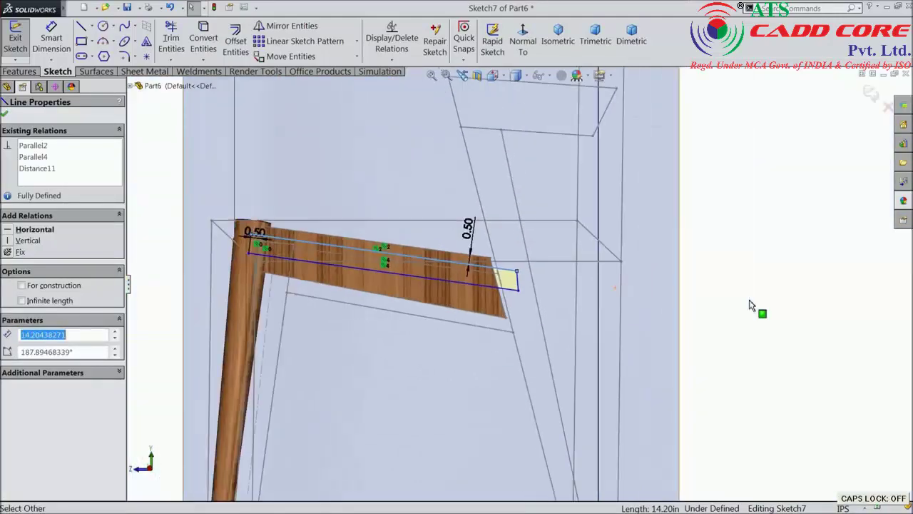
left_click(703, 281)
scroll(607, 278, "down", 3)
scroll(510, 278, "down", 2)
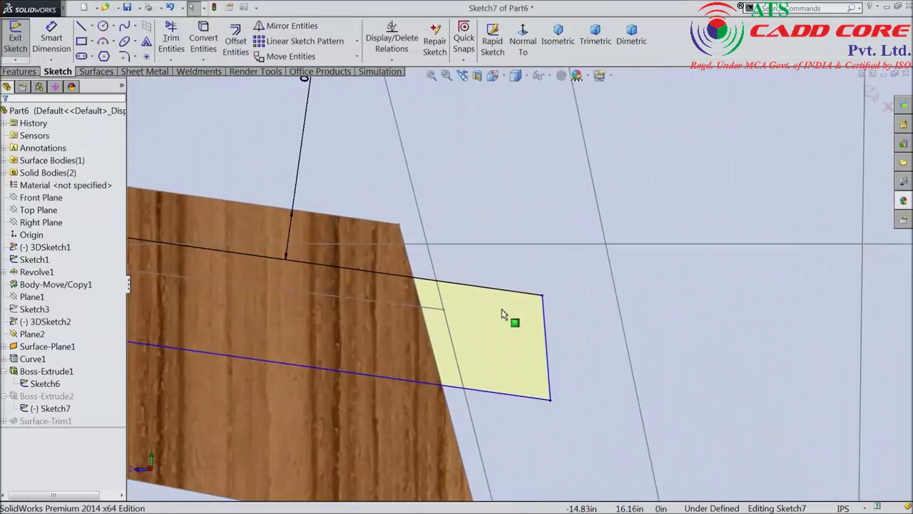
Make the box's top and right edges perpendicular and dimension its width 1.00.
left_click(521, 296)
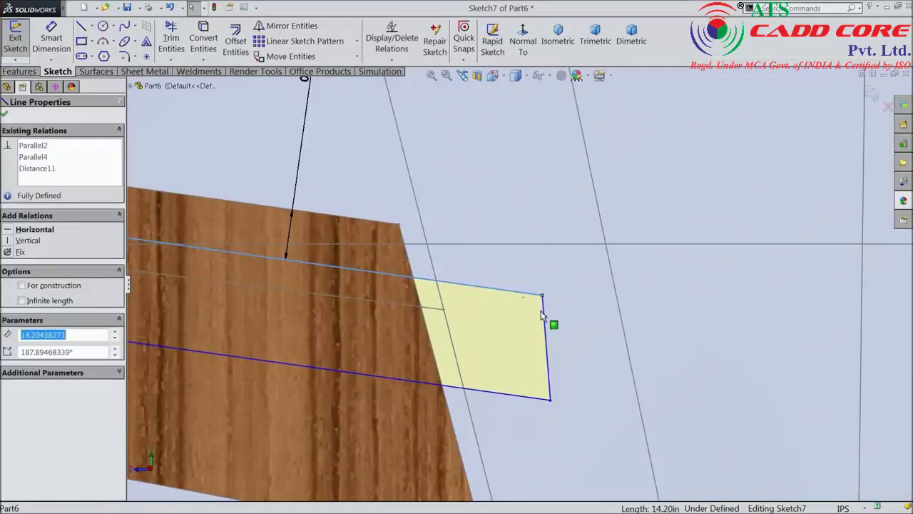
left_click(546, 321, "ctrl")
left_click(604, 278)
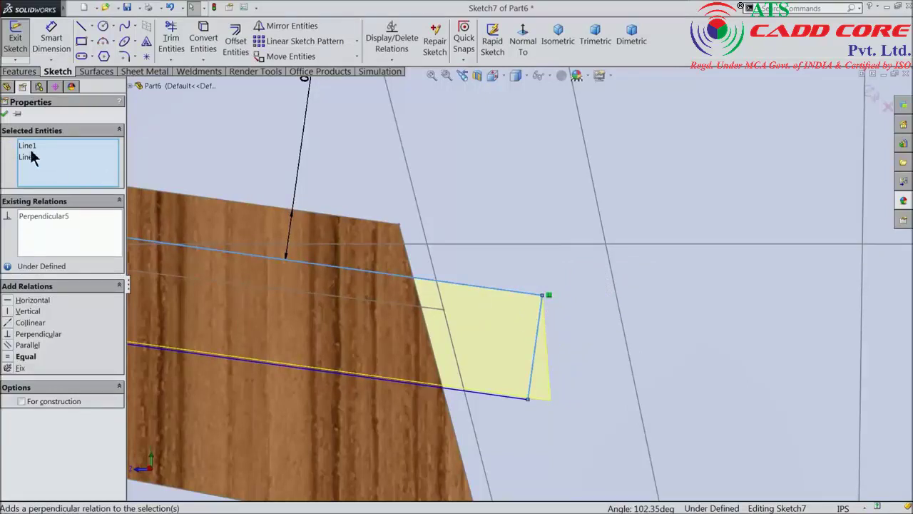
left_click(9, 114)
left_click(51, 35)
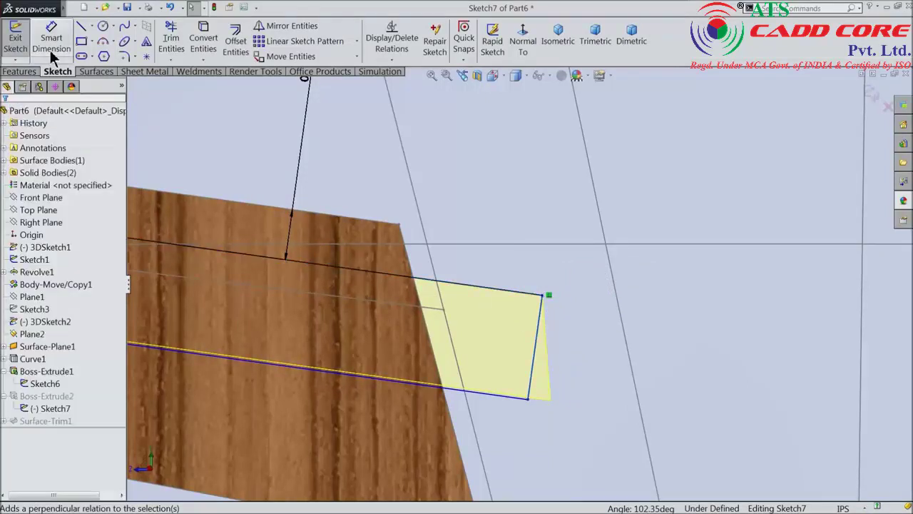
left_click(399, 224)
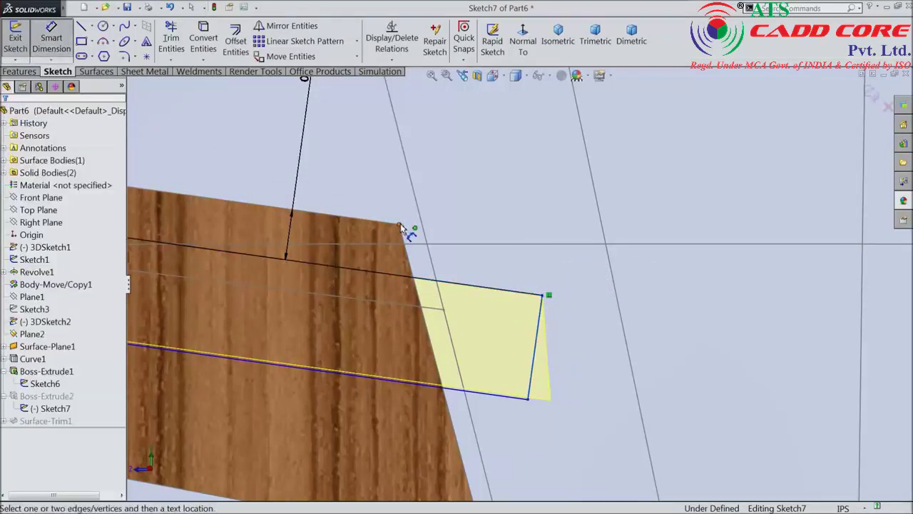
left_click(546, 293)
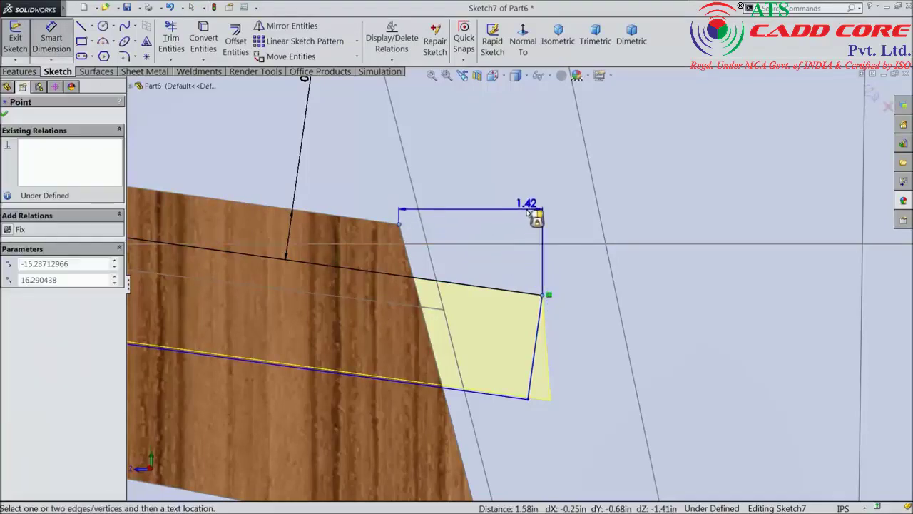
left_click(502, 177)
left_click(448, 161)
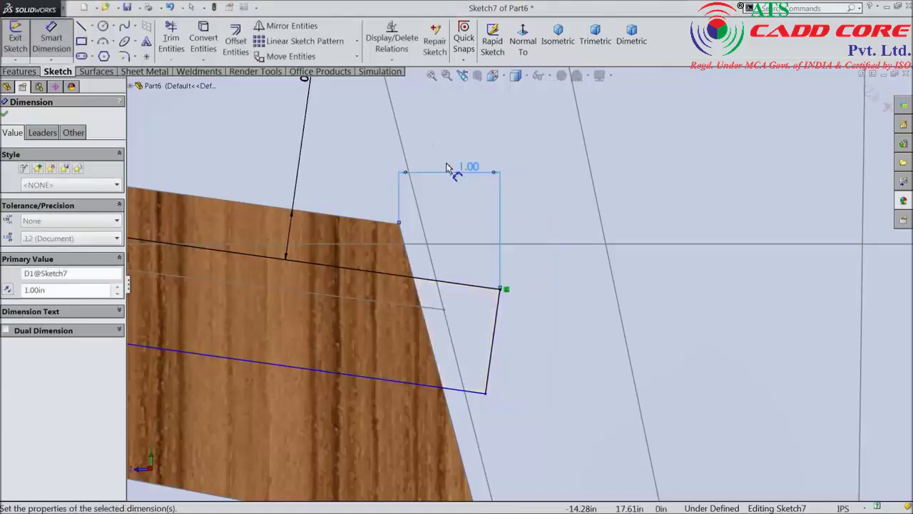
Dimension the short right-end line of the box to 1.00.
scroll(450, 253, "up", 3)
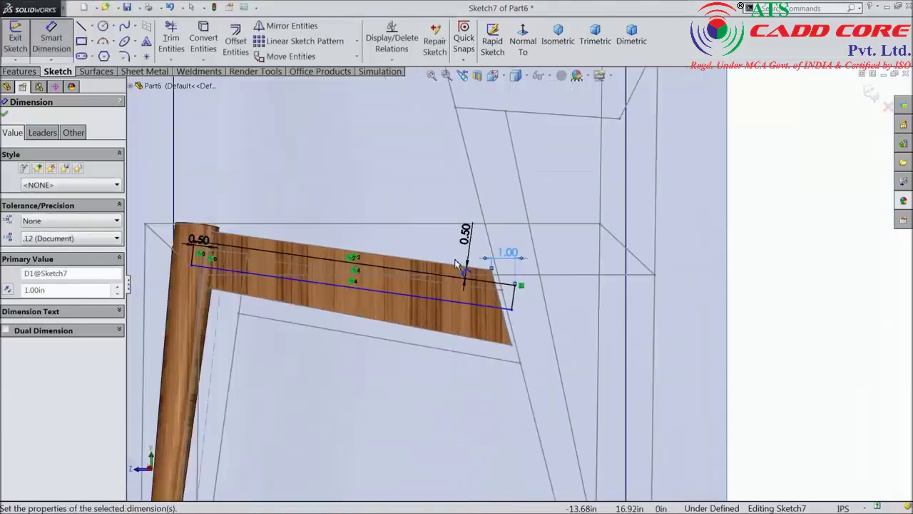
scroll(499, 282, "up", 2)
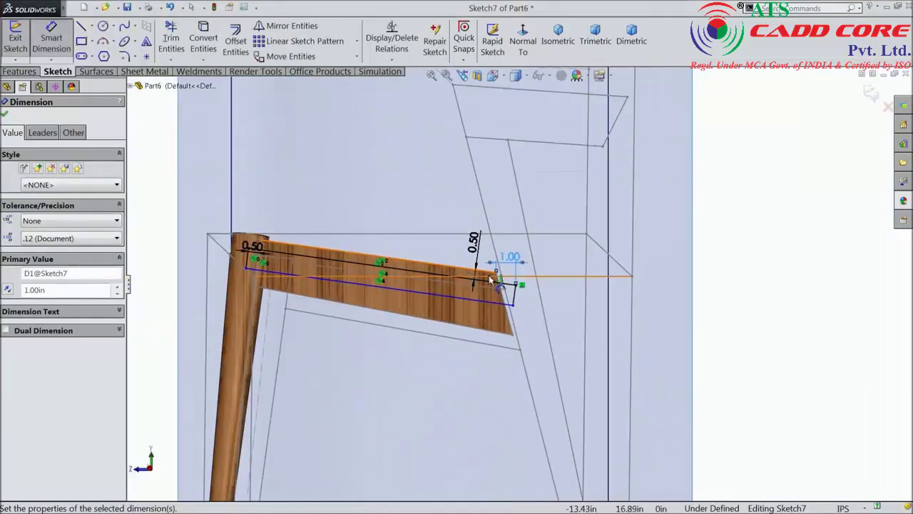
scroll(490, 279, "down", 1)
scroll(492, 289, "down", 1)
scroll(498, 304, "down", 1)
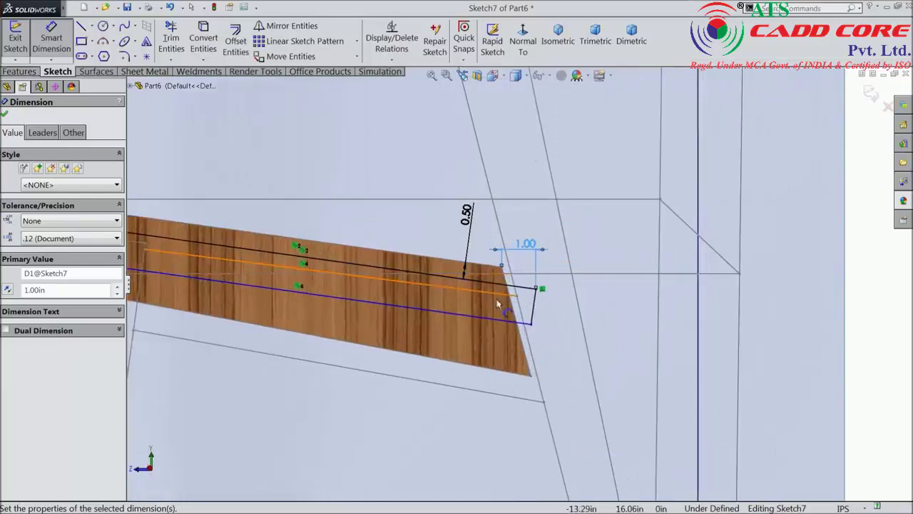
scroll(524, 293, "down", 1)
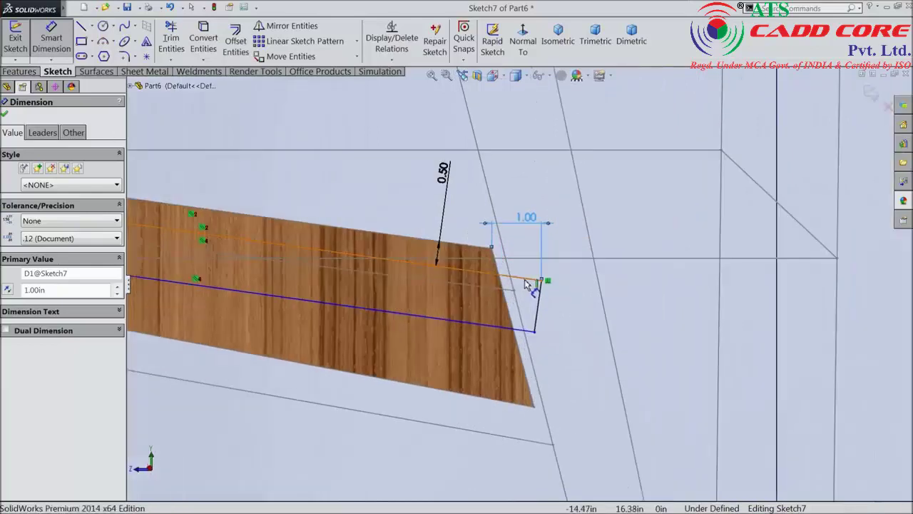
left_click(537, 304)
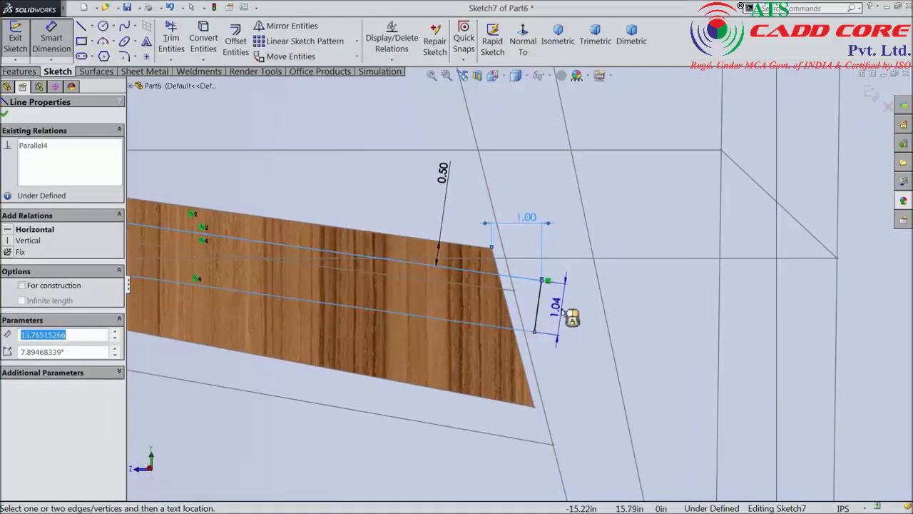
left_click(568, 312)
type("1")
left_click(512, 297)
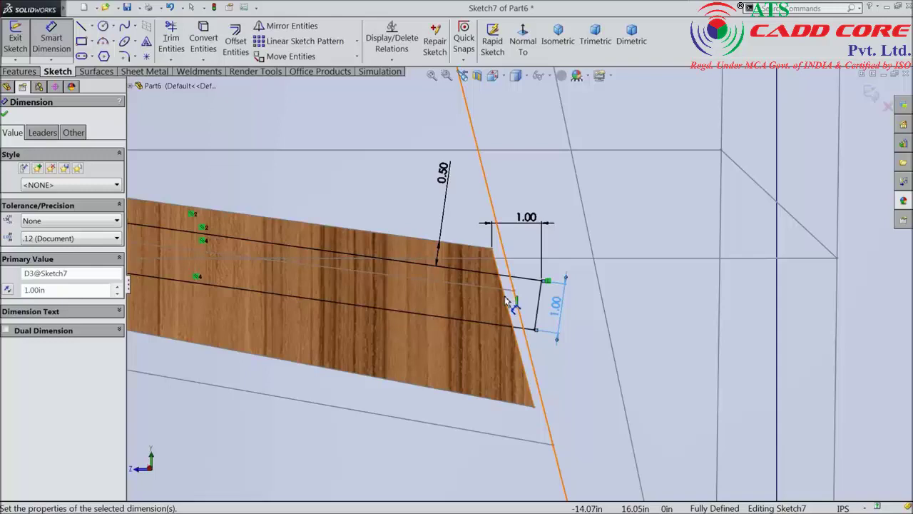
left_click(5, 116)
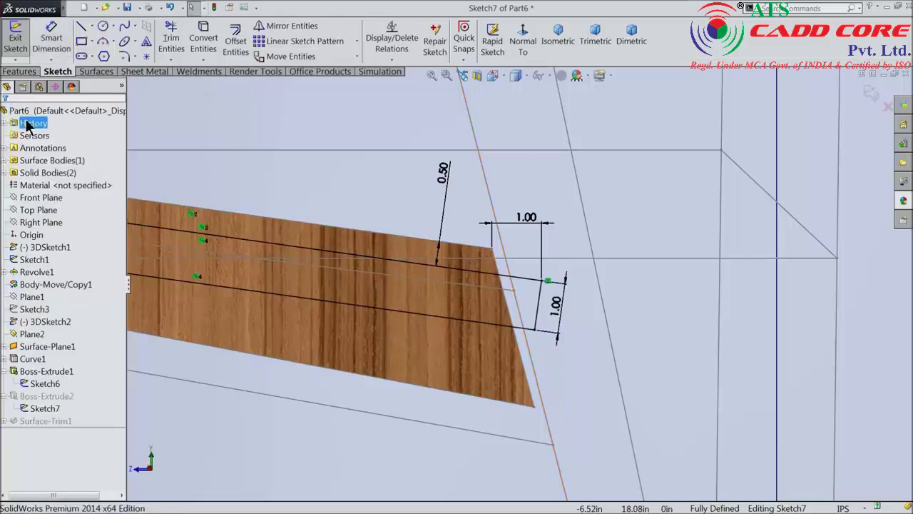
Exit Sketch7 to rebuild the end tab and select the axe-shaped surface.
left_click(870, 92)
scroll(603, 236, "up", 3)
mouse_move(605, 246)
middle_mouse_down()
mouse_move(573, 267)
mouse_move(561, 292)
mouse_move(483, 265)
mouse_move(445, 204)
middle_mouse_up()
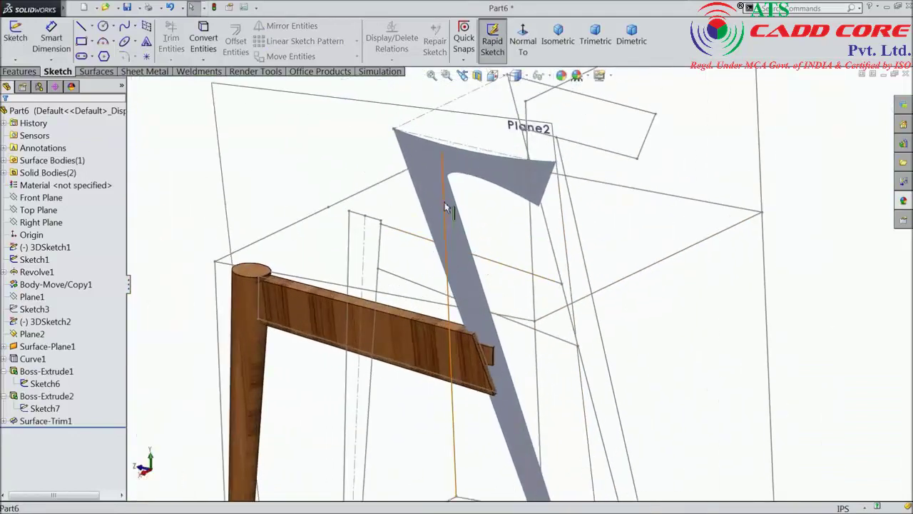
left_click(440, 201)
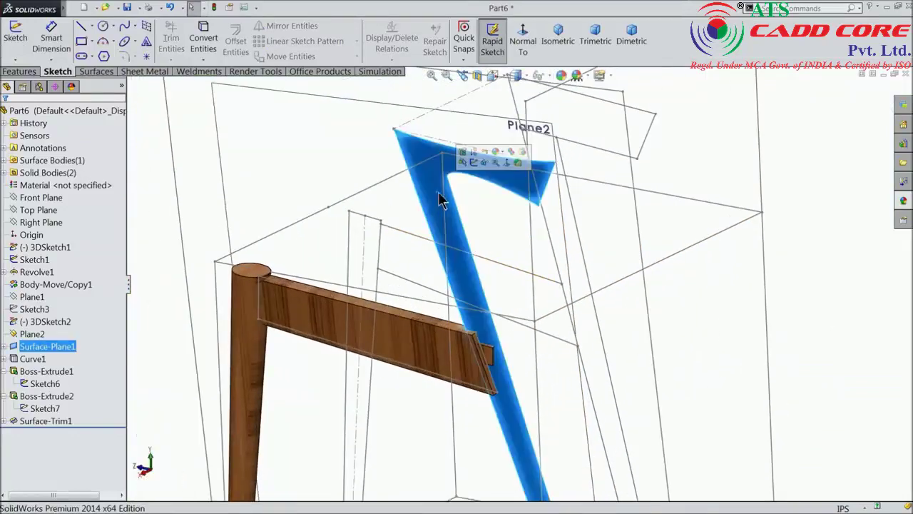
left_click(95, 73)
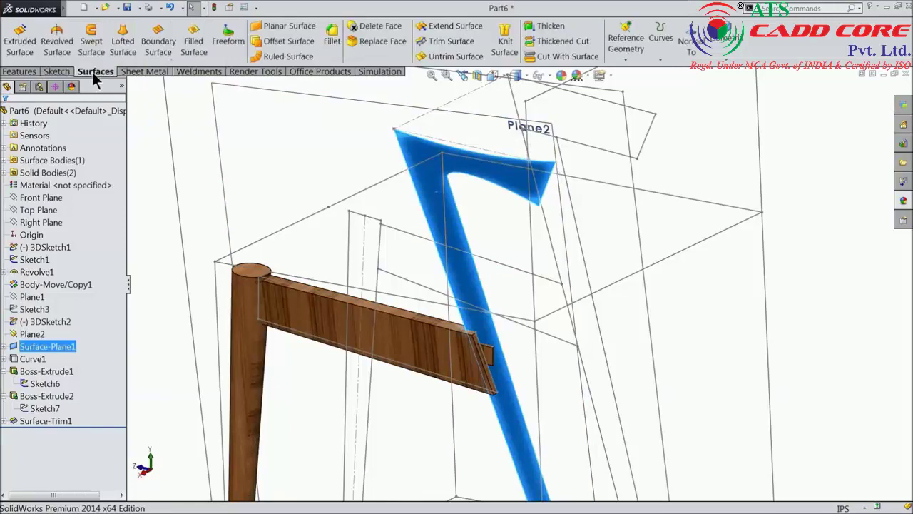
Thicken Surface-Trim1 0.375 in at mid-plane as a separate, unmerged body, Thicken1.
left_click(550, 28)
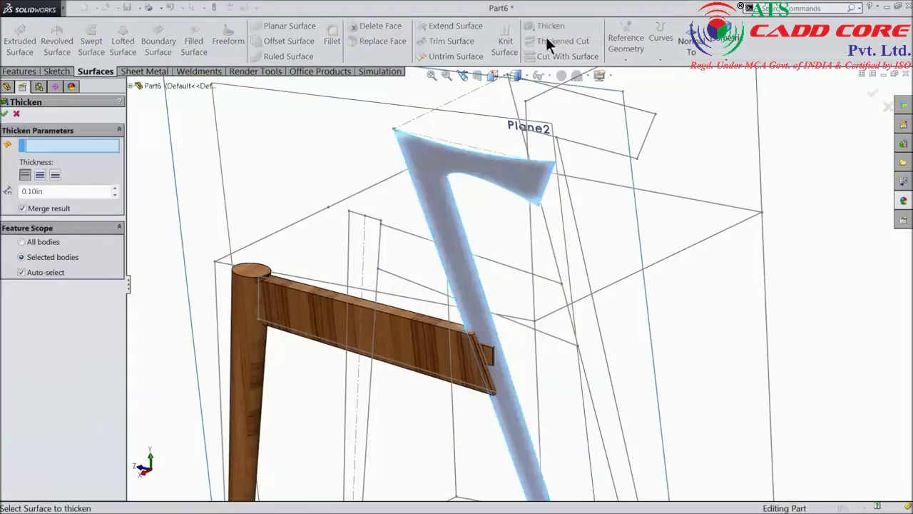
left_click(437, 193)
left_click(40, 175)
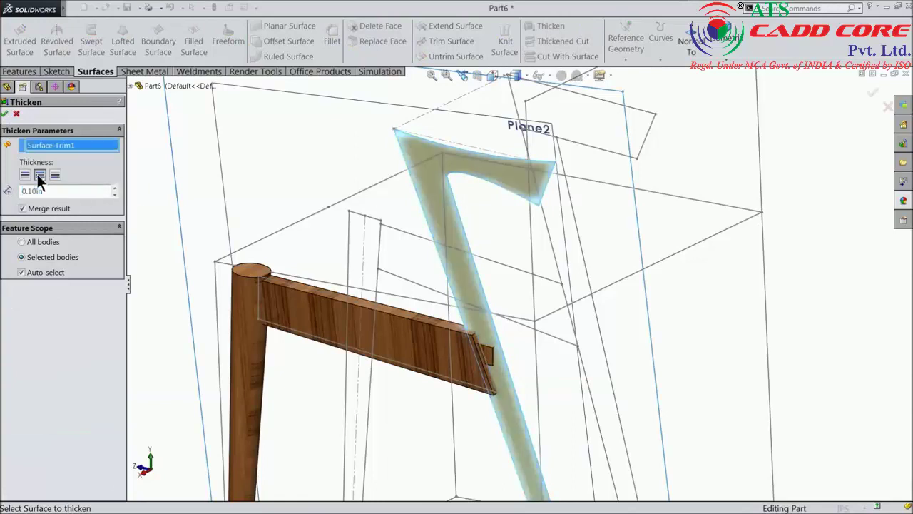
type("0")
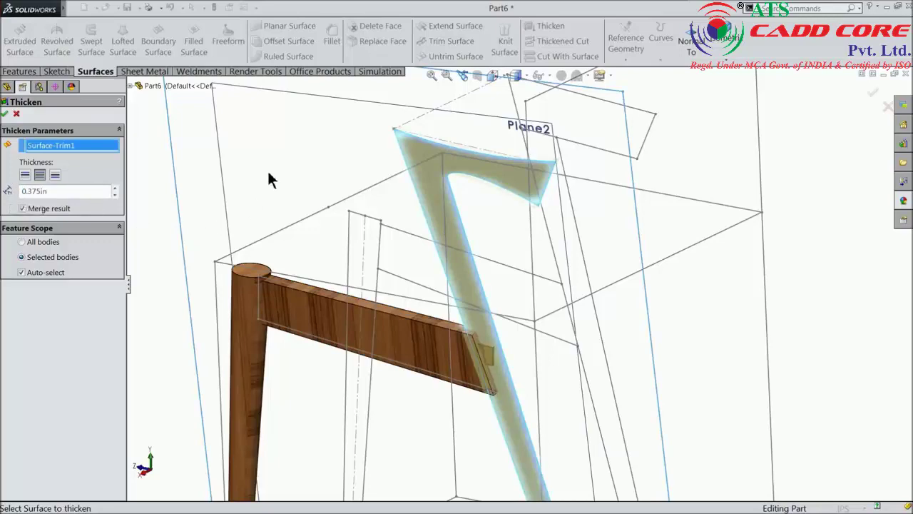
scroll(460, 178, "down", 2)
scroll(460, 202, "down", 2)
scroll(264, 186, "up", 1)
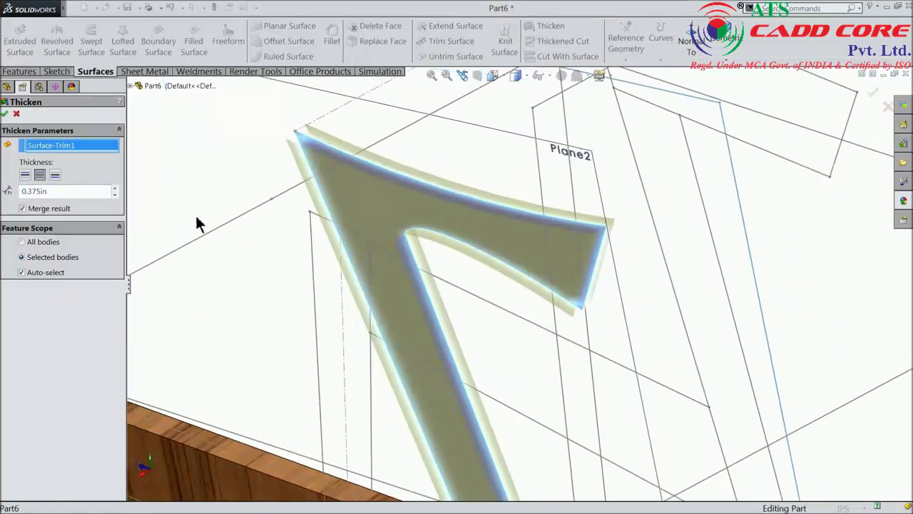
left_click(22, 209)
mouse_move(392, 259)
middle_mouse_down()
mouse_move(458, 302)
mouse_move(539, 374)
middle_mouse_up()
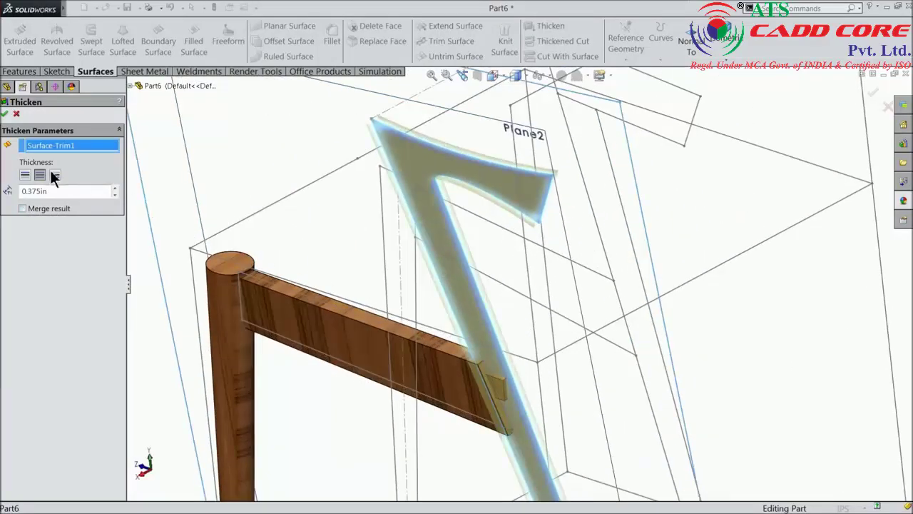
left_click(4, 113)
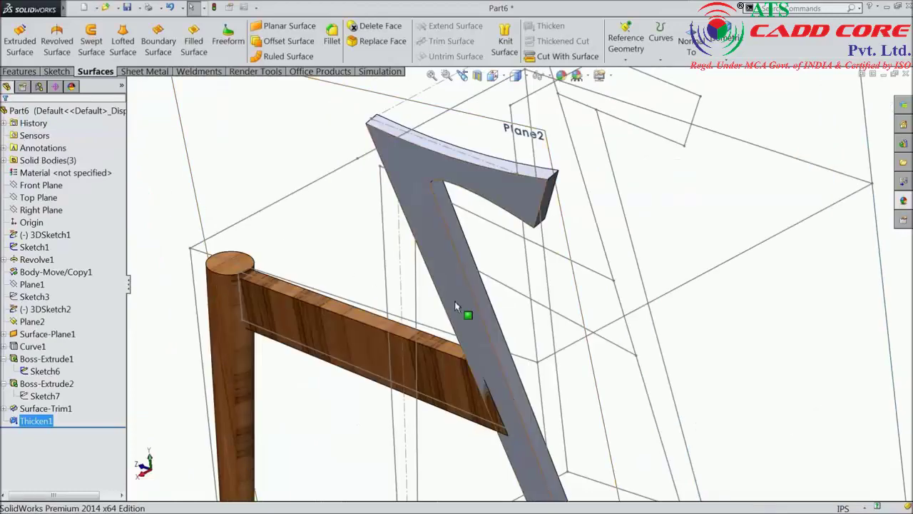
mouse_move(469, 289)
middle_mouse_down()
mouse_move(498, 255)
mouse_move(573, 230)
mouse_move(470, 275)
middle_mouse_up()
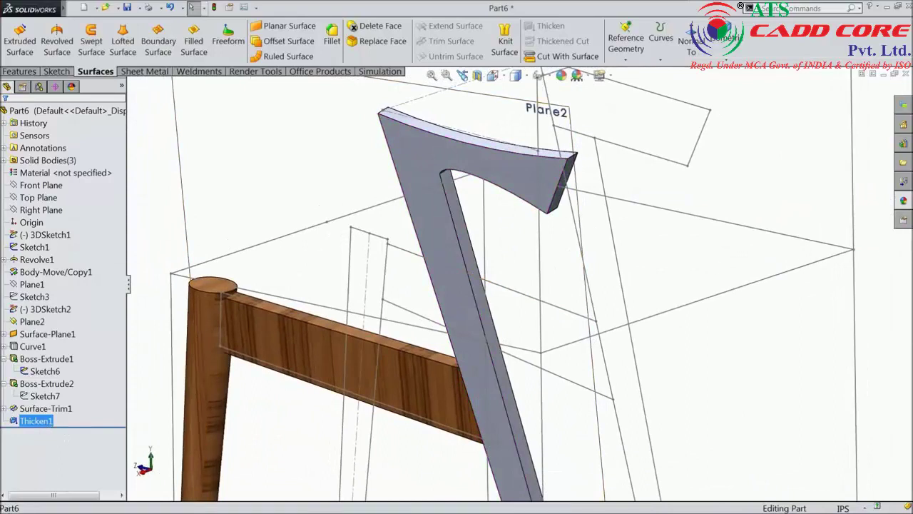
Apply the satin finished teak 2d appearance to the thickened back rail.
left_click(903, 201)
scroll(842, 188, "down", 3)
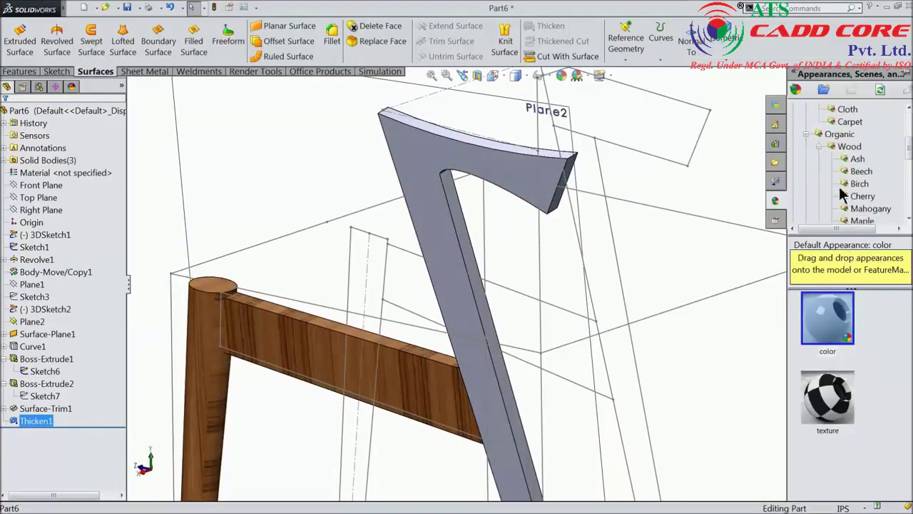
scroll(846, 212, "down", 2)
left_click(858, 158)
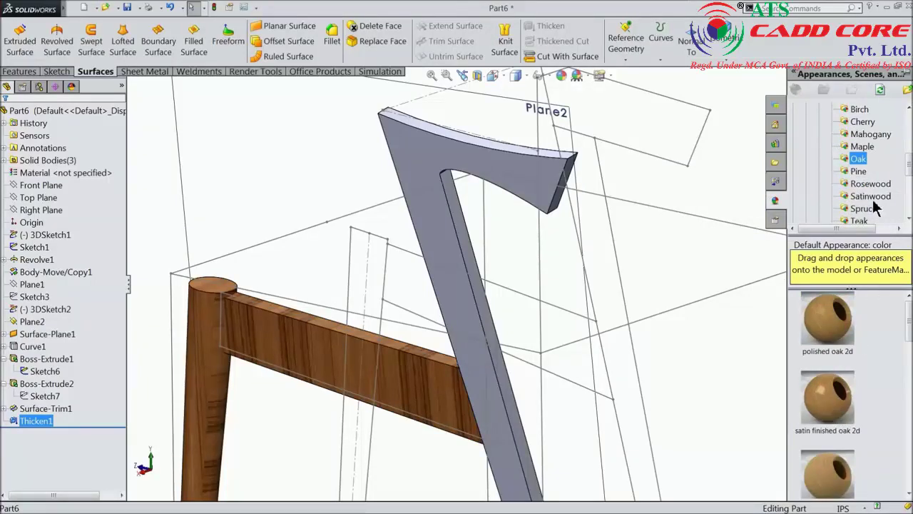
left_click(860, 221)
double_click(829, 404)
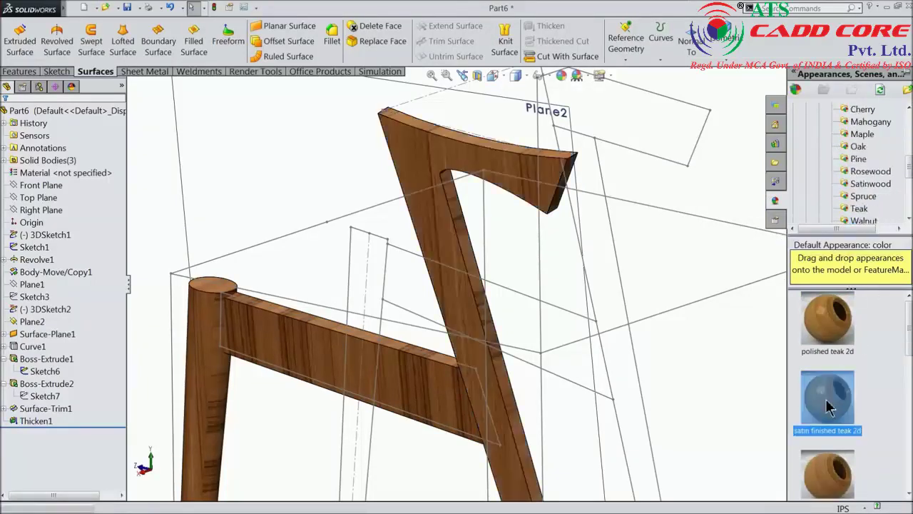
scroll(676, 361, "up", 3)
scroll(653, 360, "up", 2)
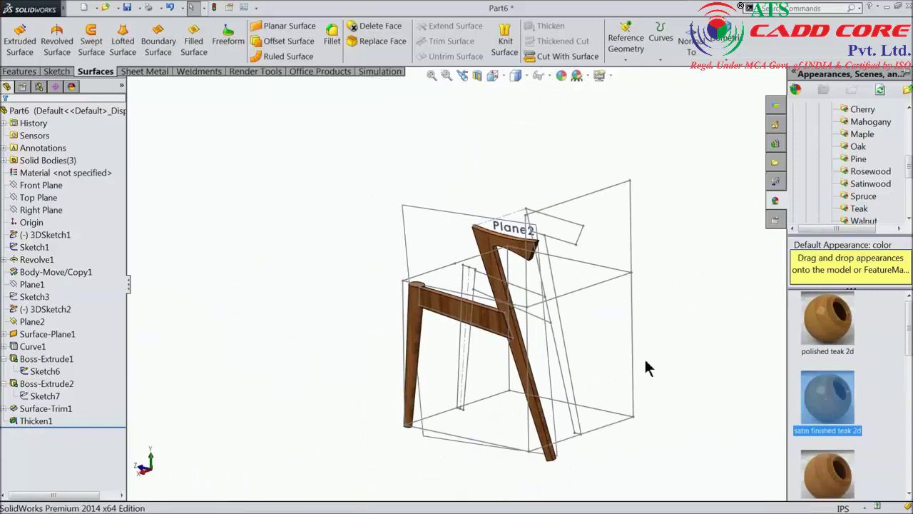
Collapse the appearance pane and orbit to the front leg and rail from the other side.
middle_click_drag(646, 368, 666, 322)
scroll(595, 373, "down", 3)
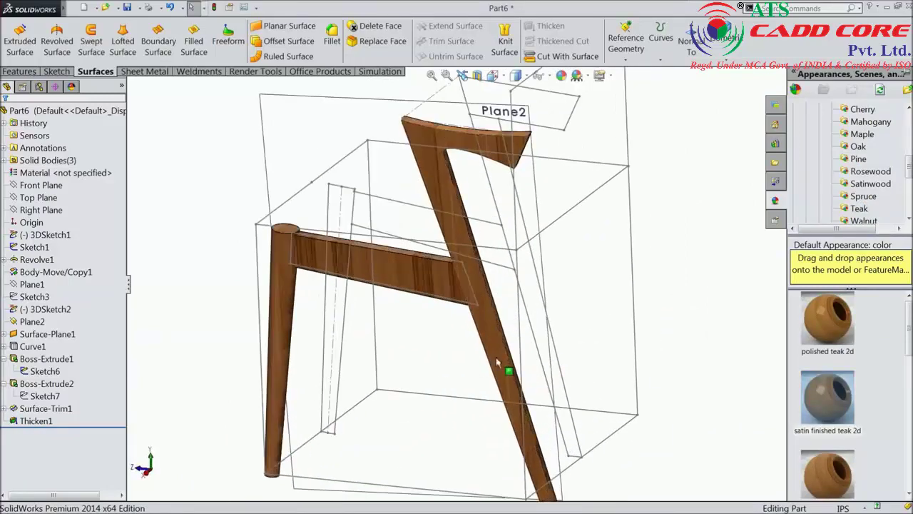
middle_click_drag(500, 342, 492, 323)
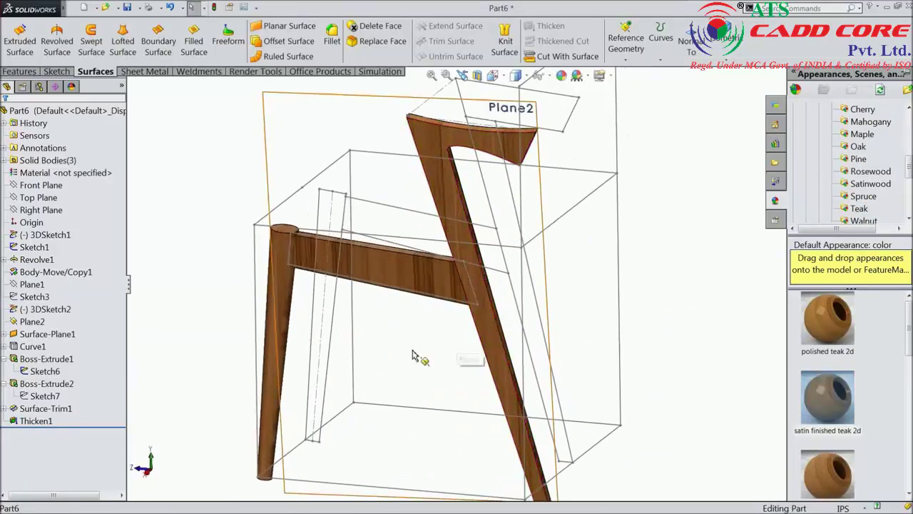
left_click(266, 467)
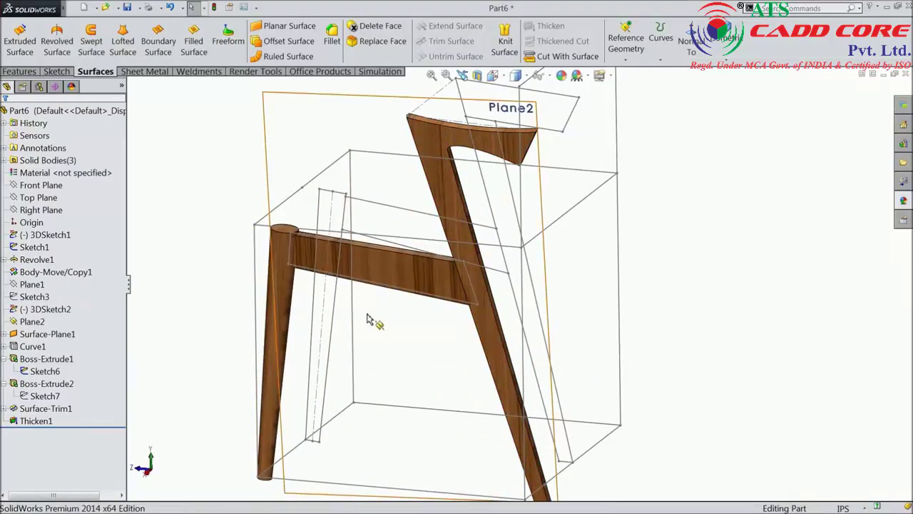
scroll(366, 319, "up", 2)
mouse_move(371, 374)
middle_mouse_down()
mouse_move(466, 346)
mouse_move(467, 388)
middle_mouse_up()
scroll(472, 317, "down", 4)
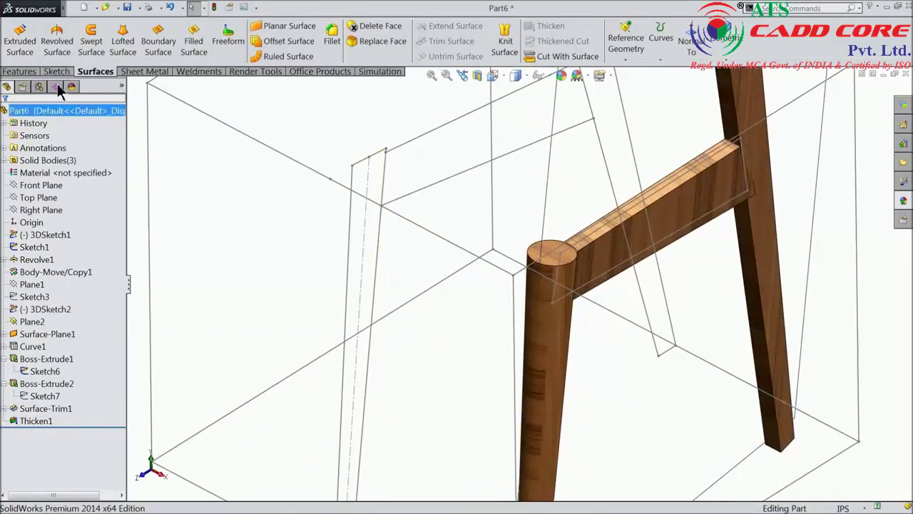
Sketch a vertical line down the front leg on the Right Plane.
left_click(35, 211)
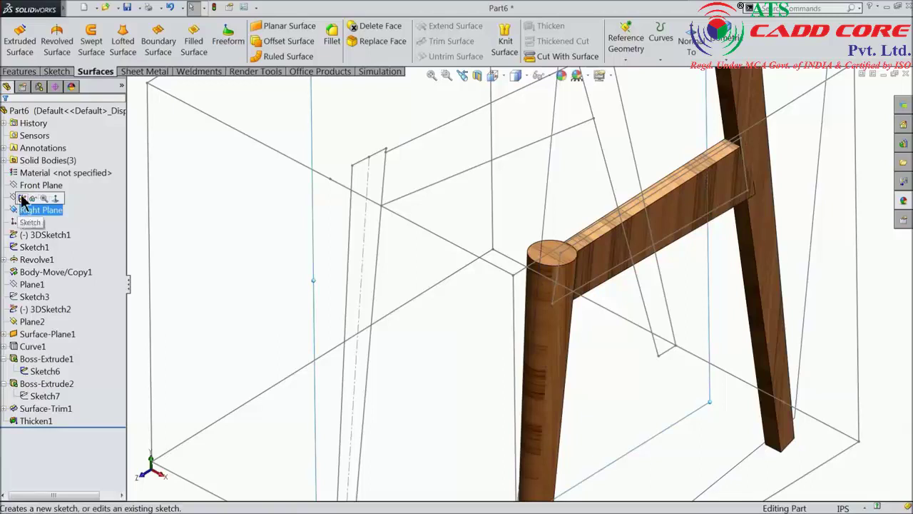
left_click(31, 200)
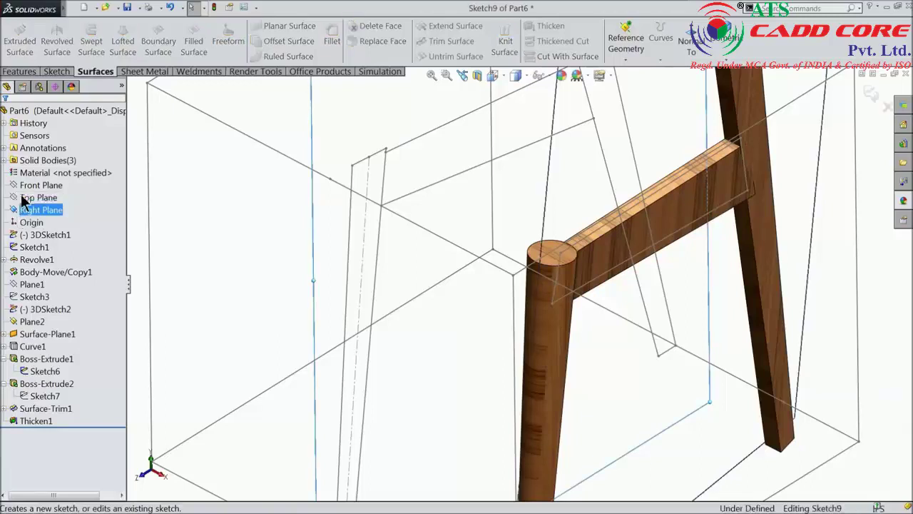
left_click(56, 71)
left_click(83, 30)
scroll(405, 214, "down", 3)
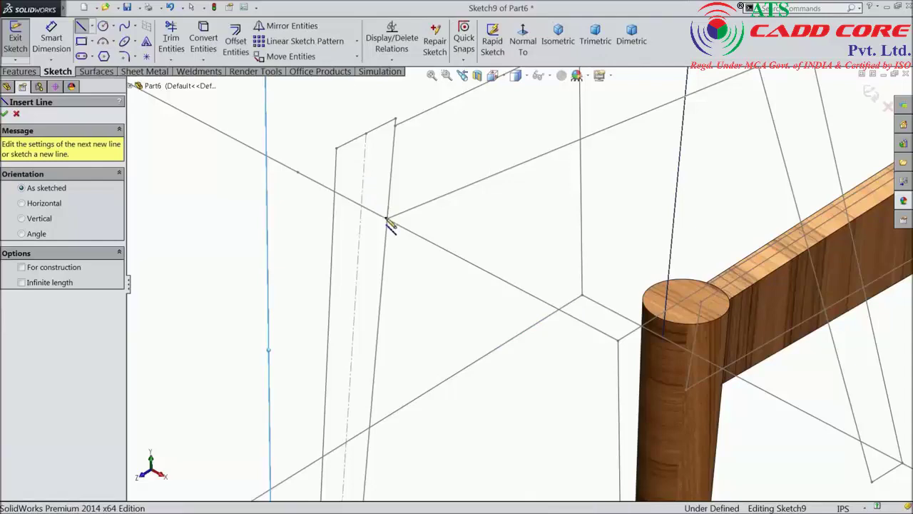
left_click(523, 50)
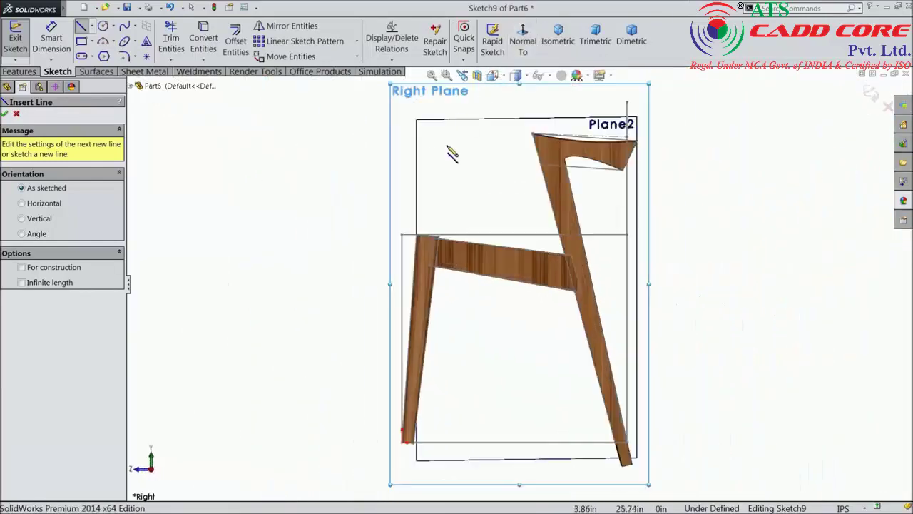
scroll(443, 252, "down", 2)
scroll(452, 290, "down", 2)
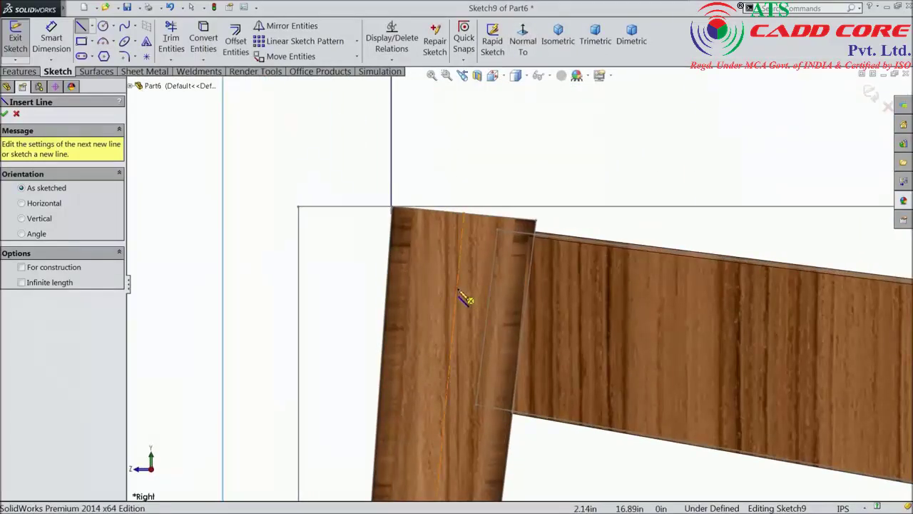
left_click(457, 300)
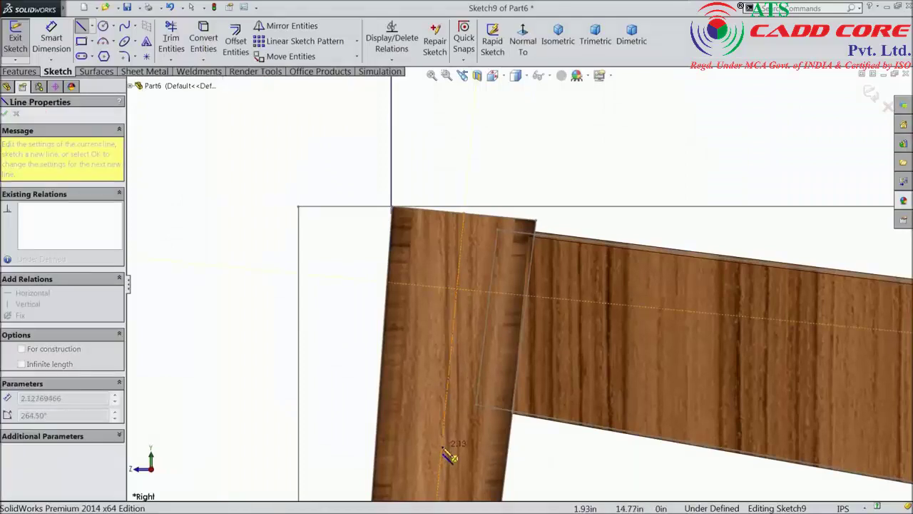
left_click(442, 447)
right_click(316, 302)
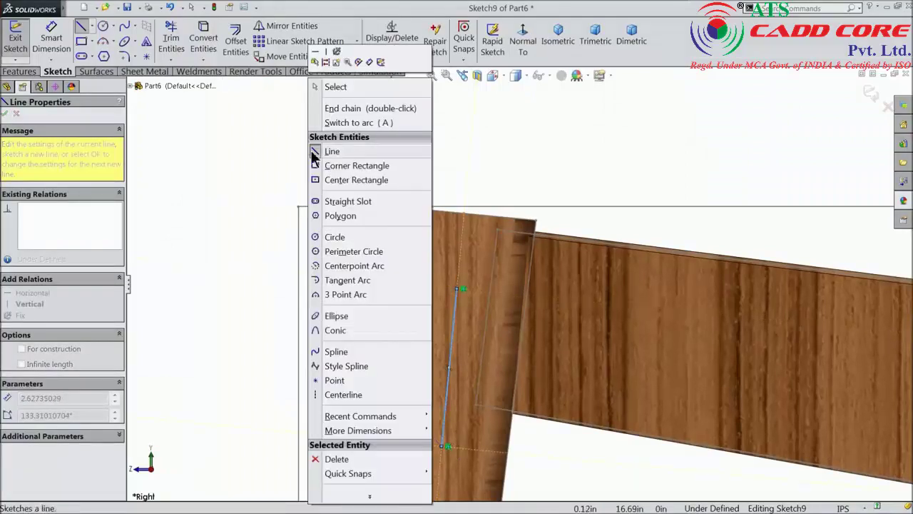
left_click(343, 88)
Dimension the line's length to 2.50 in.
scroll(473, 351, "down", 2)
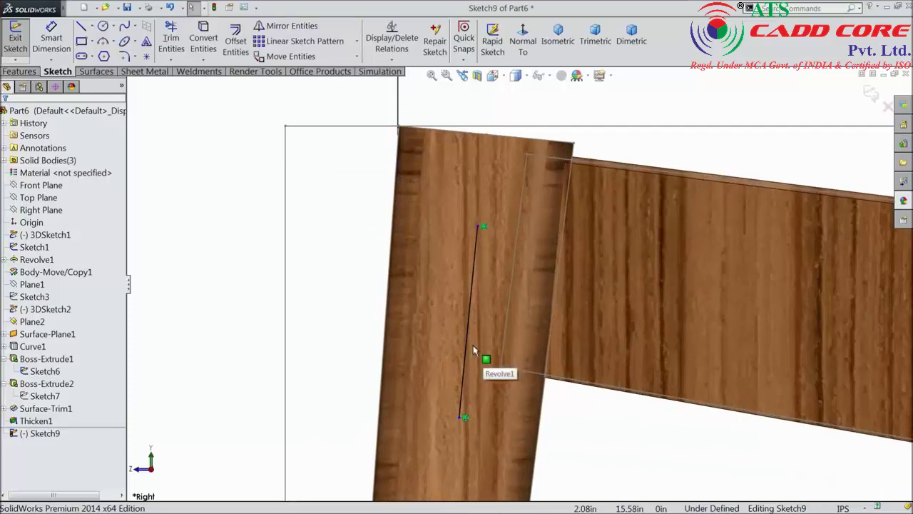
left_click(51, 38)
left_click(478, 226)
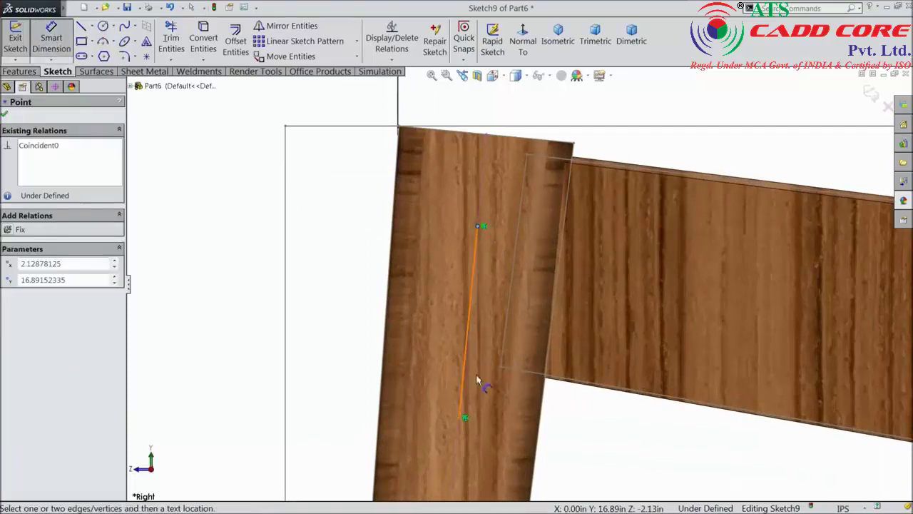
left_click(460, 420)
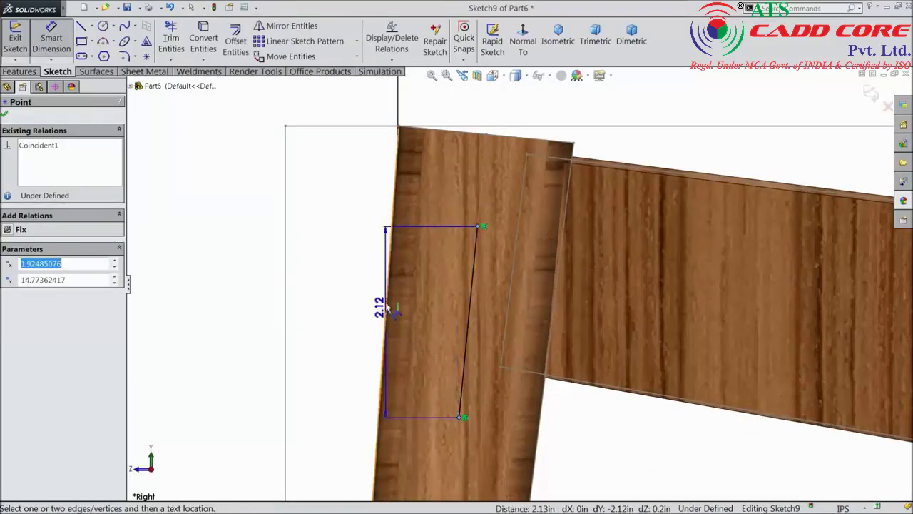
left_click(453, 211)
type("2.5")
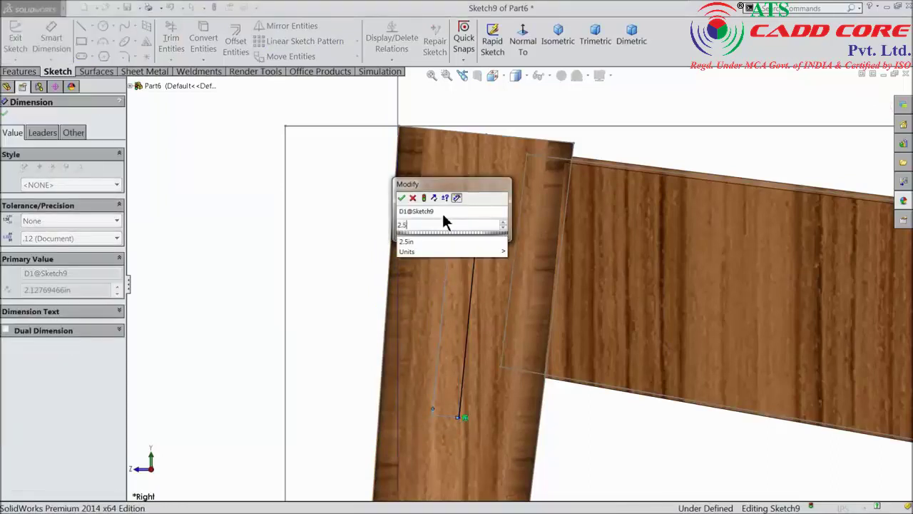
key("Return")
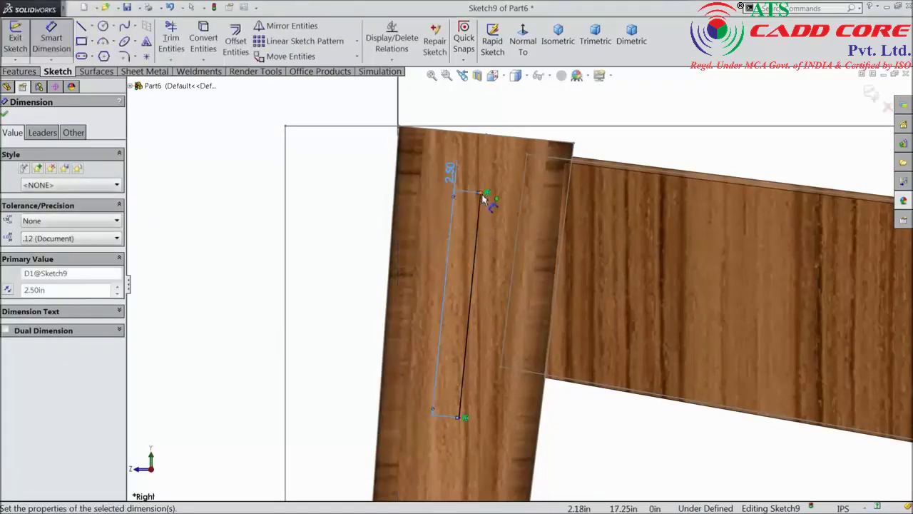
Dimension the line 1.00 in below the leg's top edge and tidy the 2.50 label.
left_click(485, 192)
left_click(488, 134)
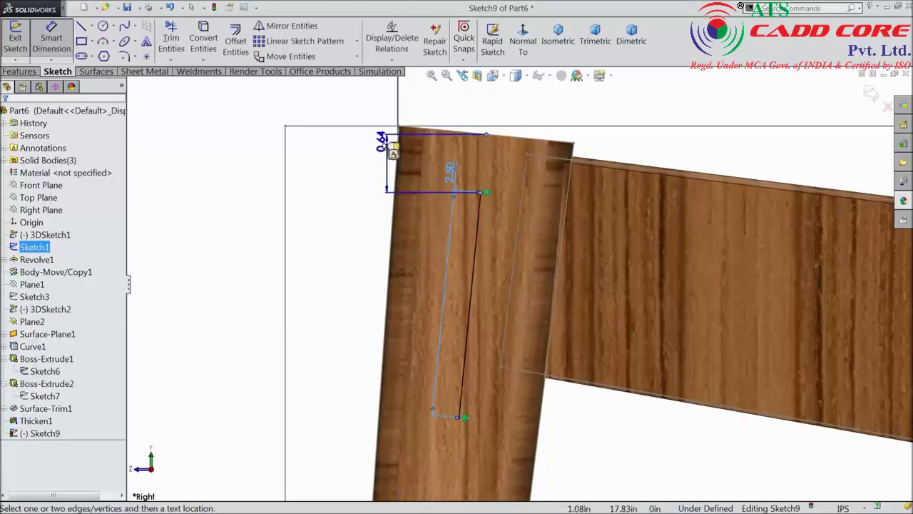
left_click(371, 100)
type("1")
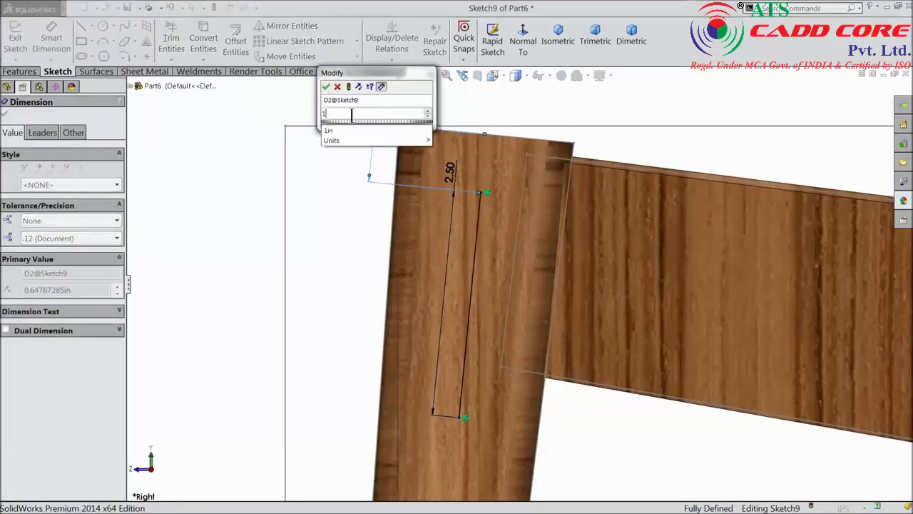
left_click(326, 86)
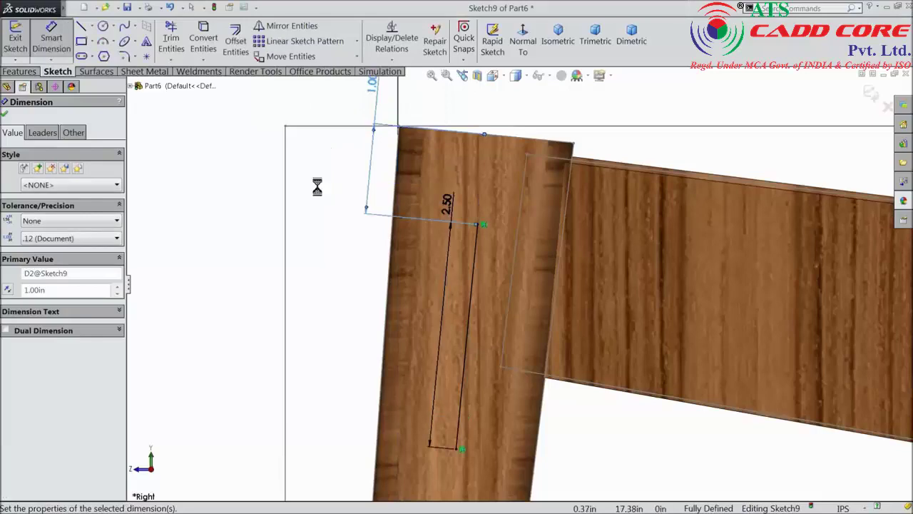
key("f")
middle_click_drag(285, 228, 401, 304)
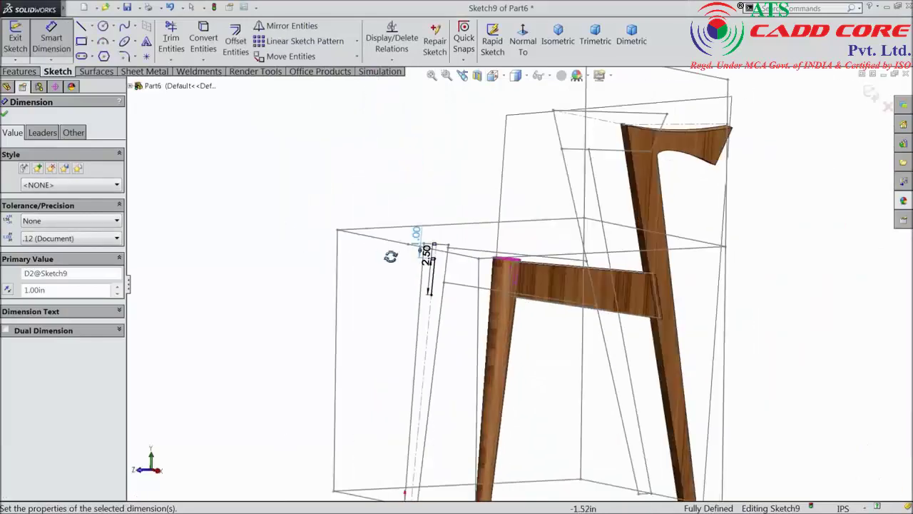
scroll(452, 265, "down", 3)
scroll(400, 214, "down", 4)
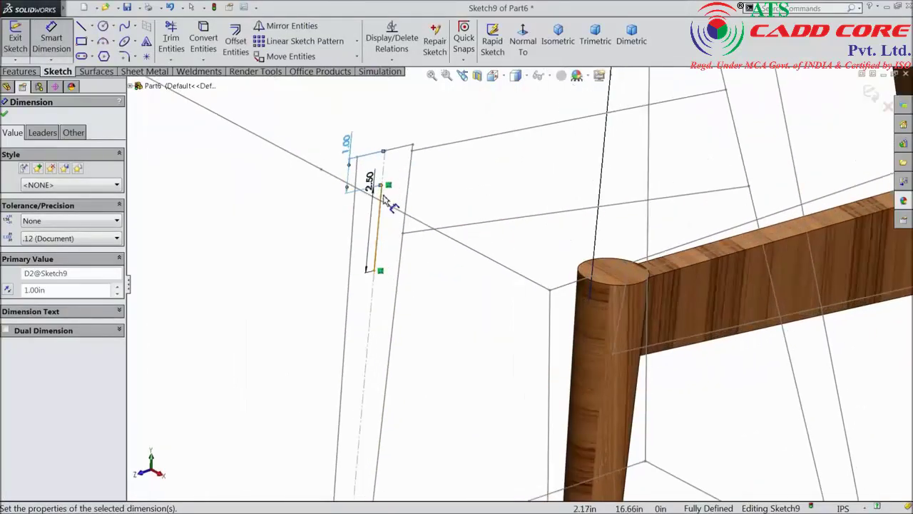
left_click_drag(373, 184, 325, 226)
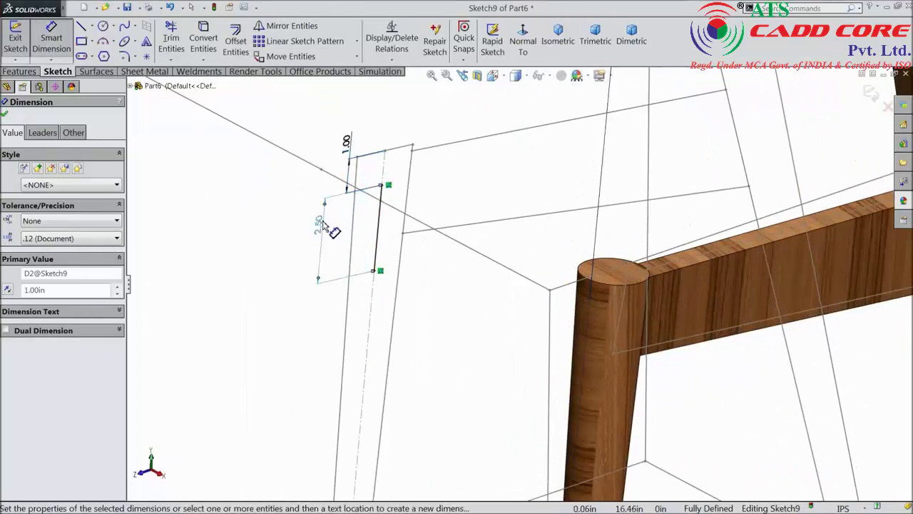
Extrude Sketch9 Up To Next, unmerged, as a 0.75 in mid-plane thin board.
left_click(19, 72)
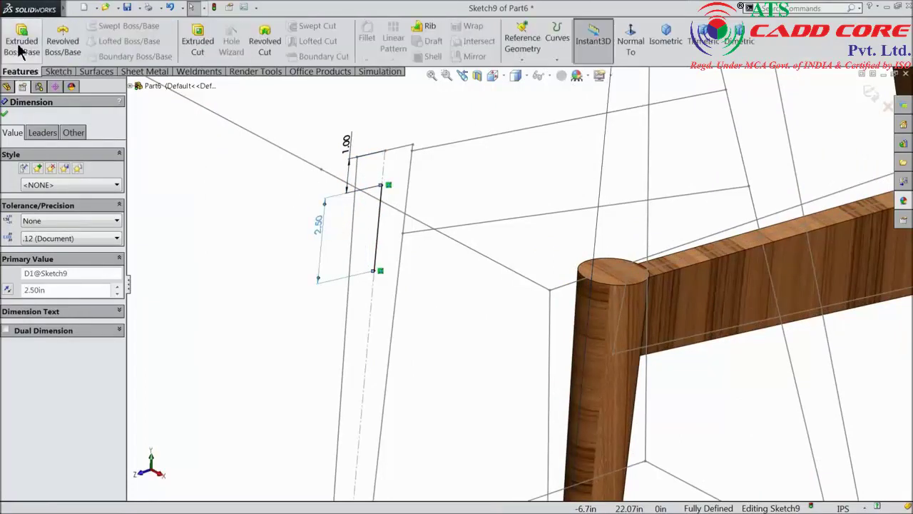
left_click(21, 46)
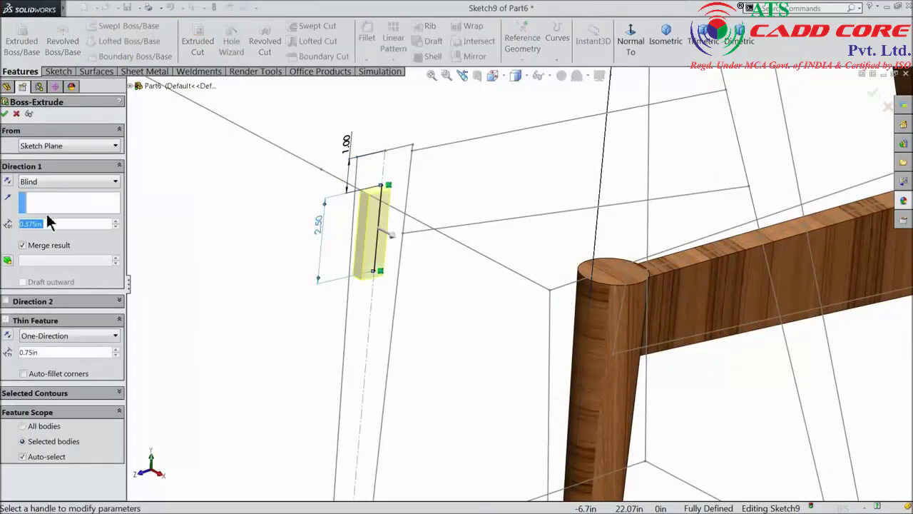
left_click(57, 184)
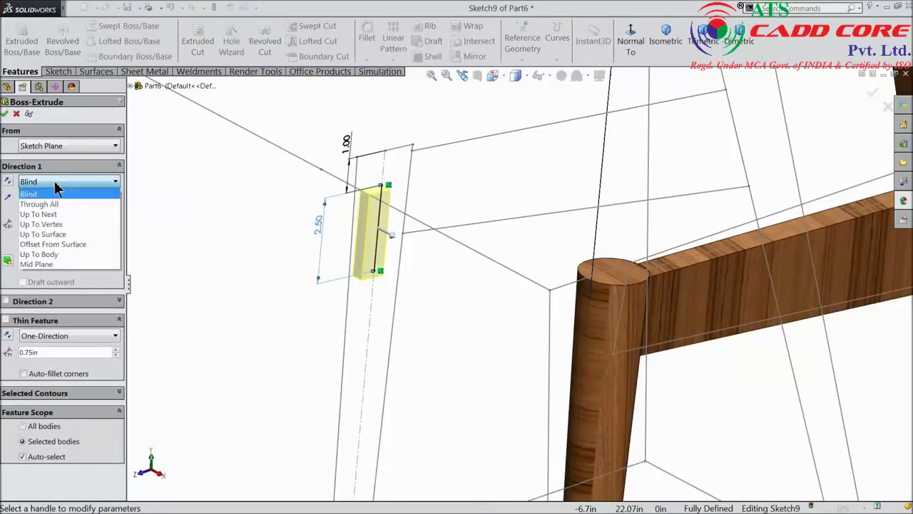
left_click(39, 214)
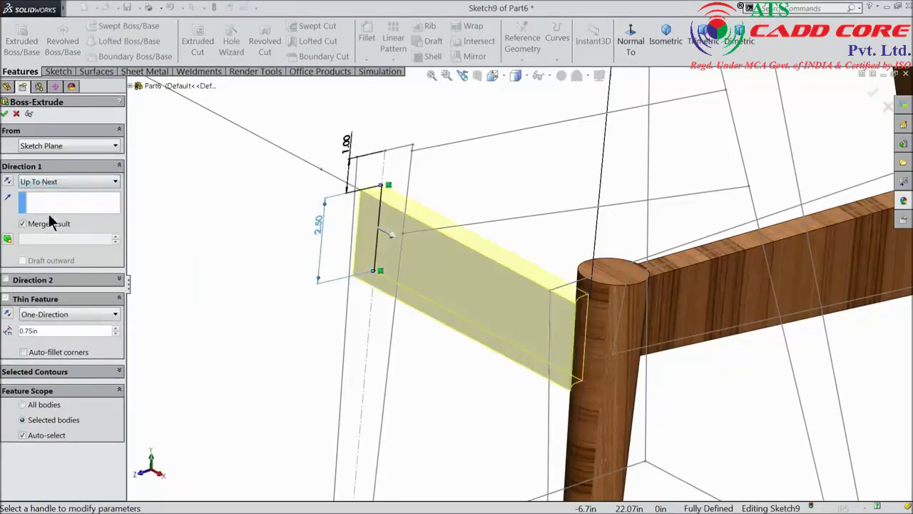
left_click(22, 224)
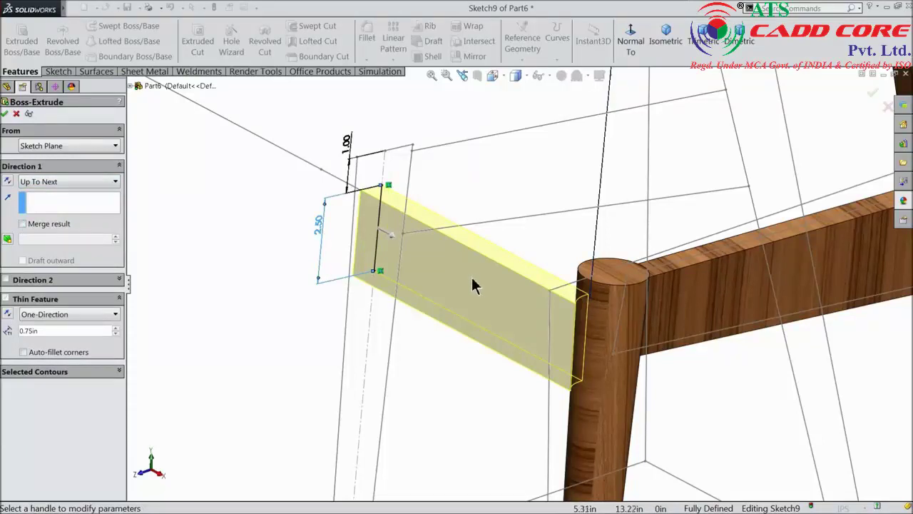
left_click(48, 317)
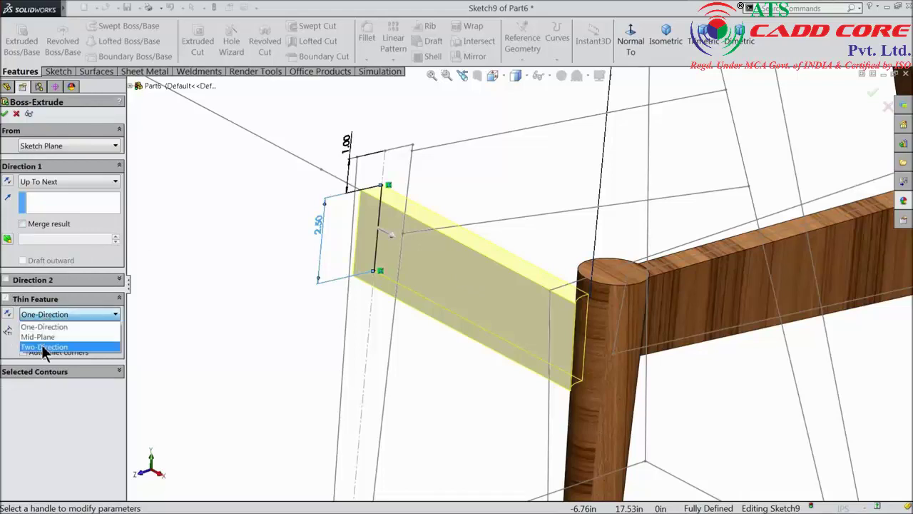
left_click(39, 337)
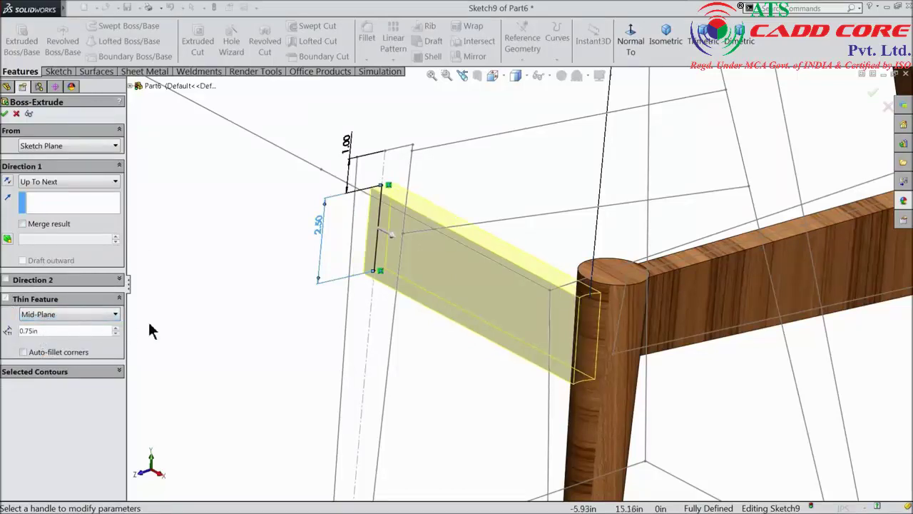
left_click(5, 114)
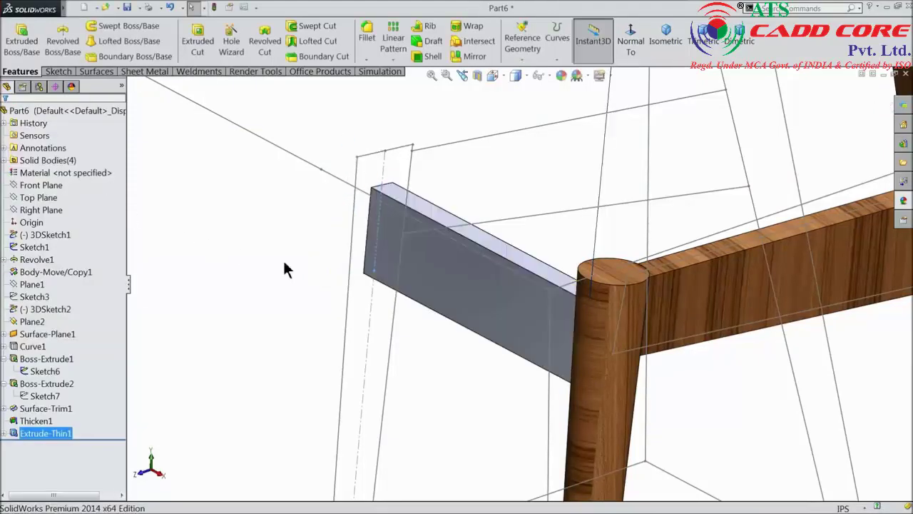
scroll(347, 292, "up", 2)
left_click(324, 257)
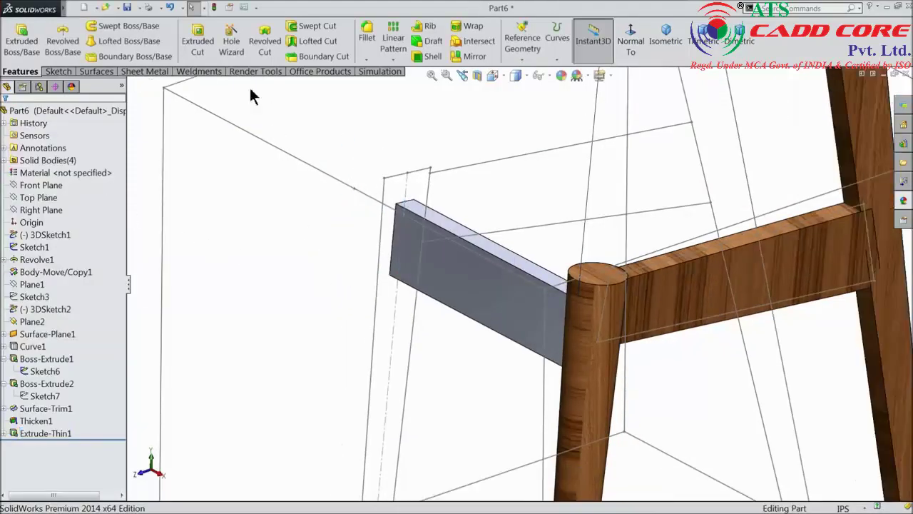
Start a Freeform feature on the new rail's top face.
left_click(95, 72)
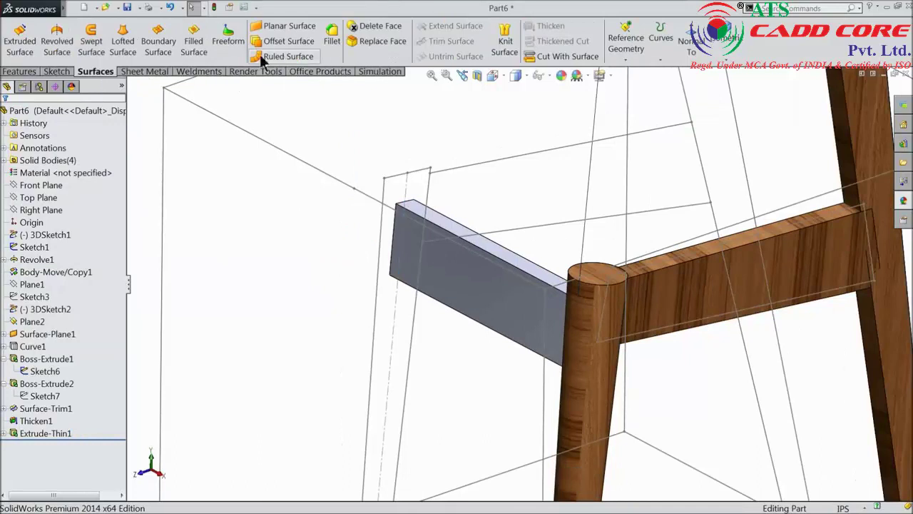
left_click(230, 41)
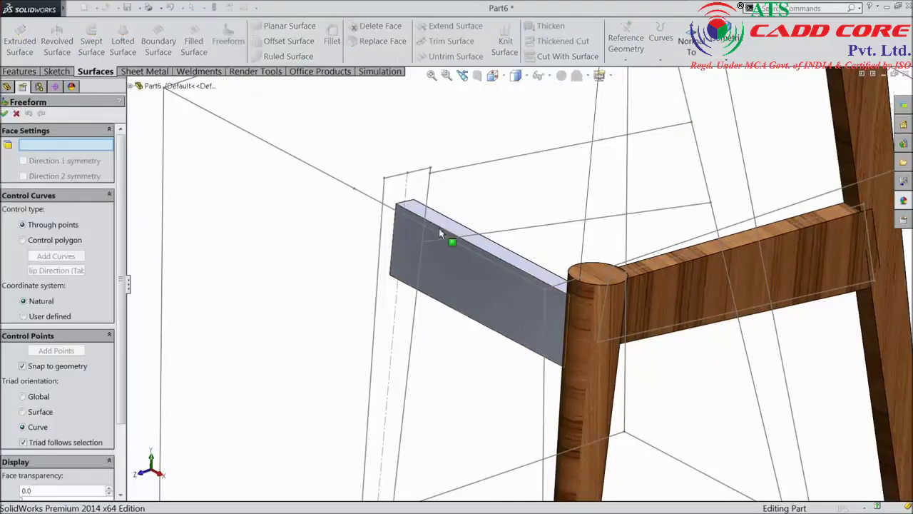
scroll(520, 270, "down", 1)
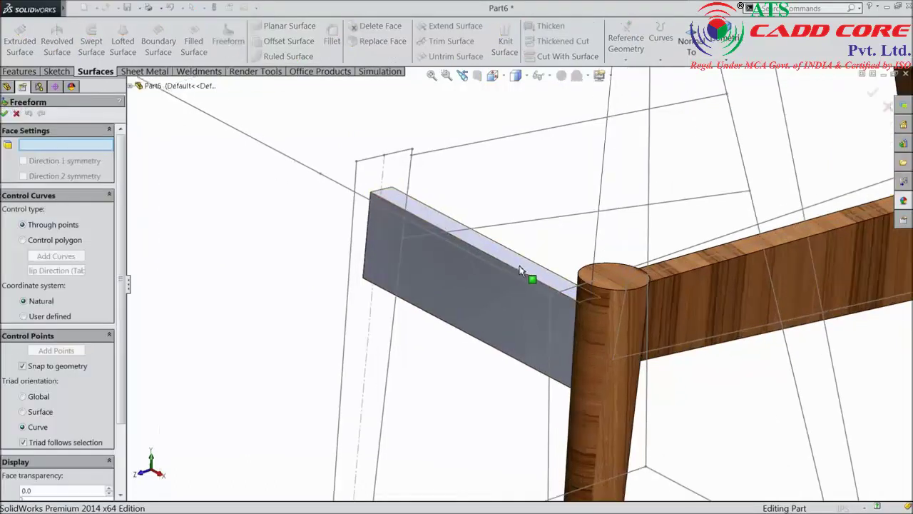
left_click(455, 230)
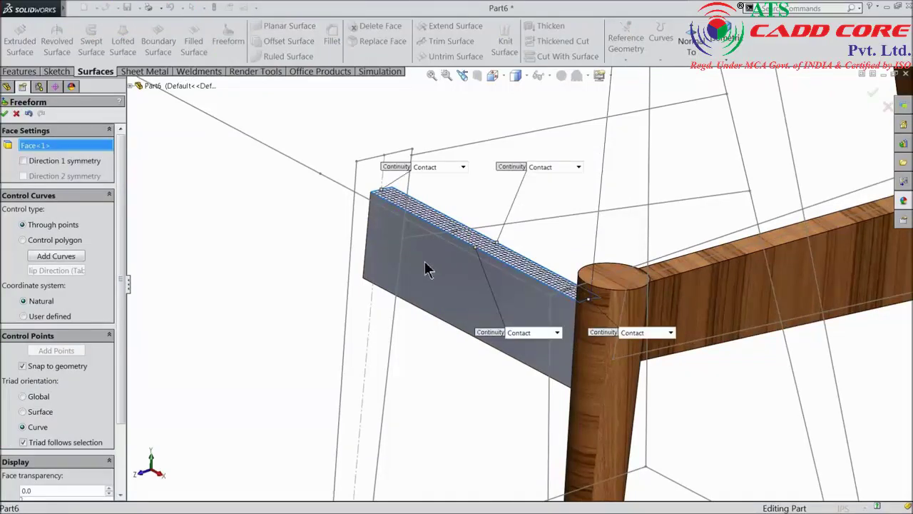
middle_click_drag(425, 269, 444, 288)
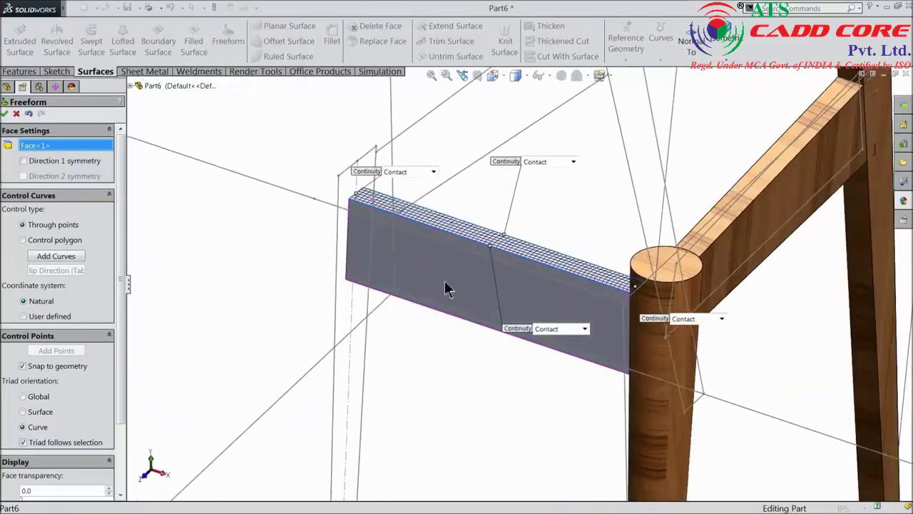
scroll(485, 245, "down", 2)
scroll(486, 244, "down", 1)
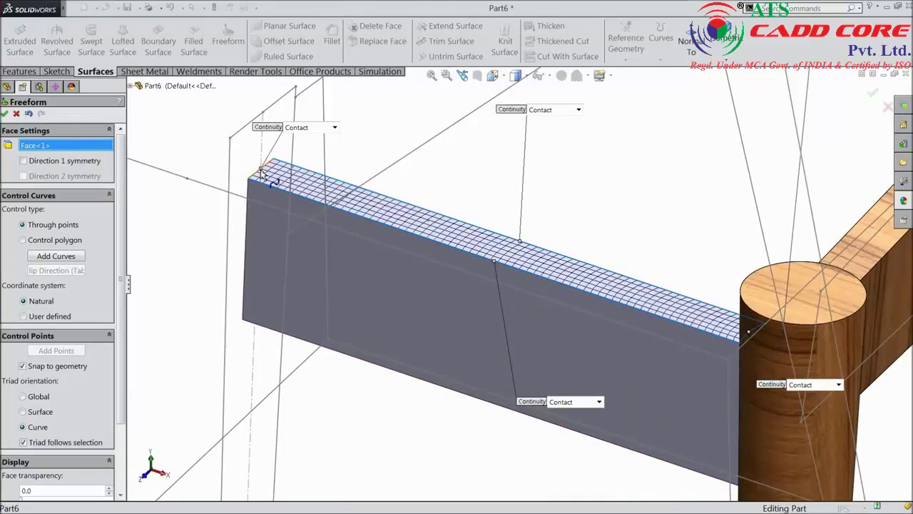
Set the top, bottom, left and right edge continuities to Moveable.
left_click(334, 128)
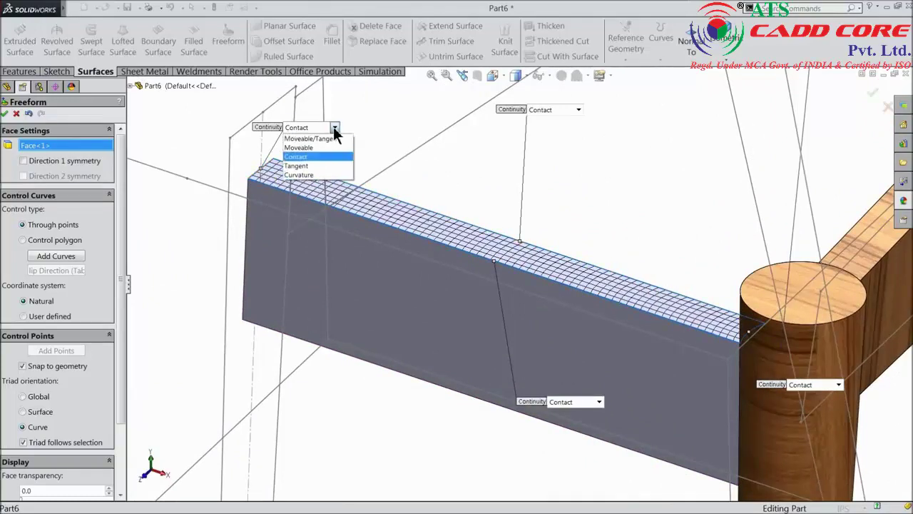
key("Escape")
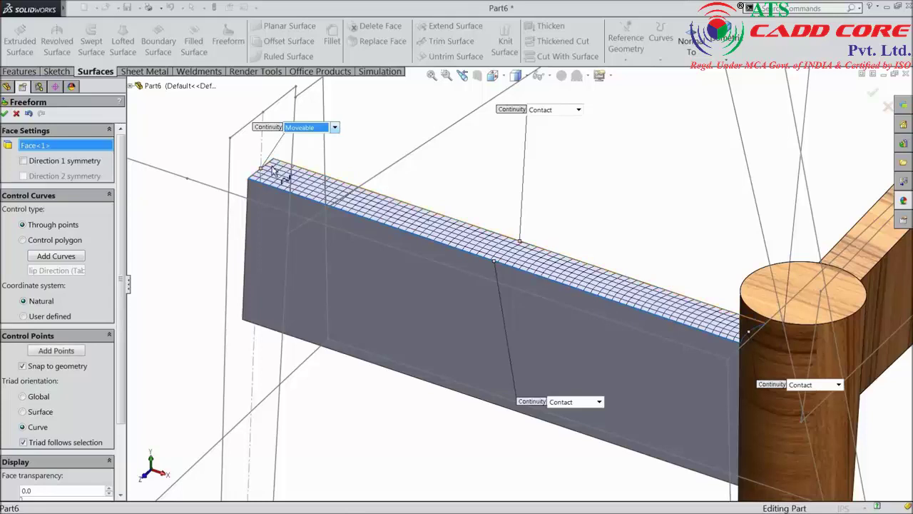
left_click(579, 111)
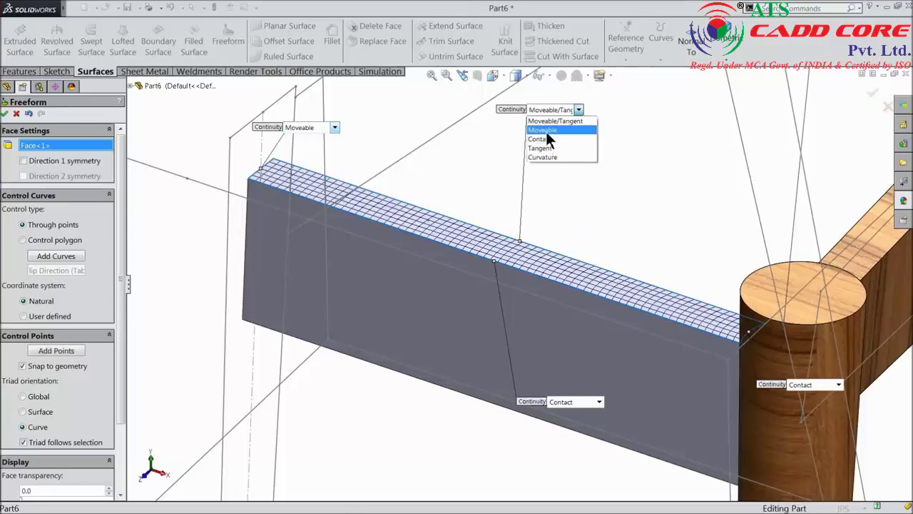
left_click(548, 136)
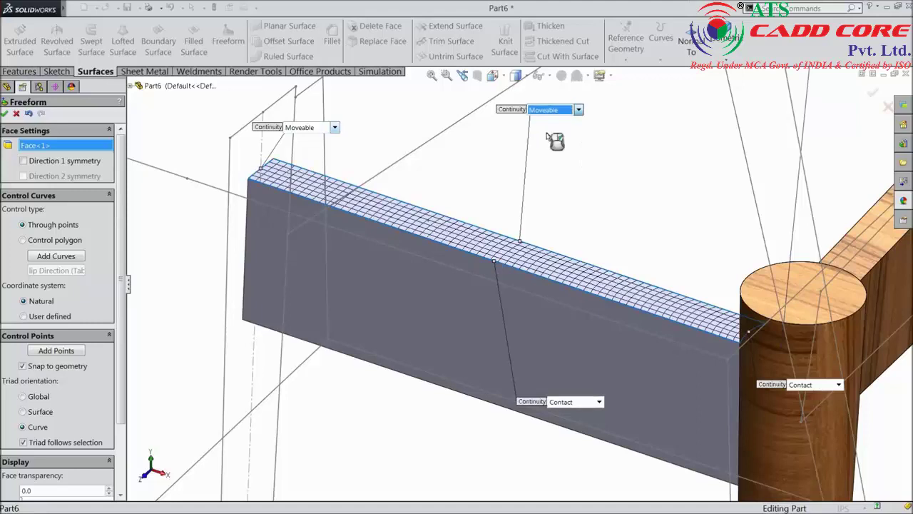
left_click(573, 404)
left_click(582, 423)
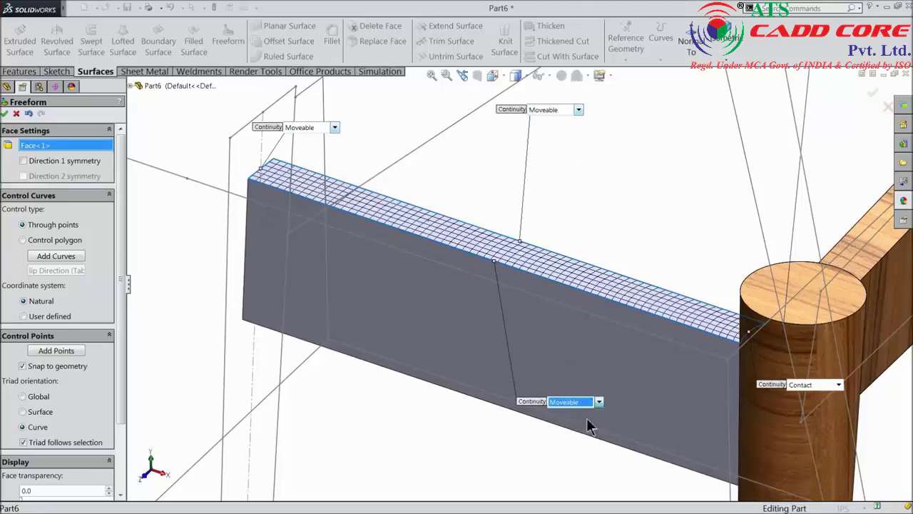
left_click(817, 386)
left_click(808, 405)
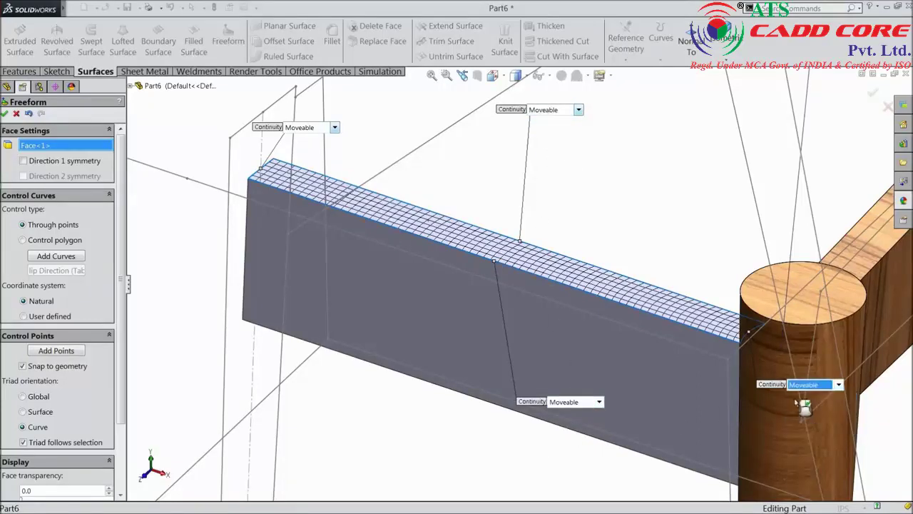
Add a lengthwise control curve and try corner point moves, undoing them.
left_click(494, 265)
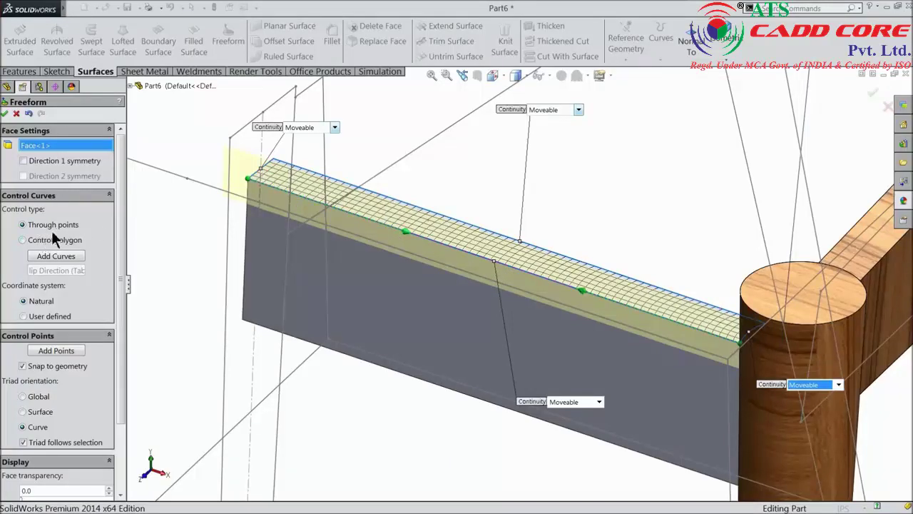
left_click_drag(123, 227, 123, 298)
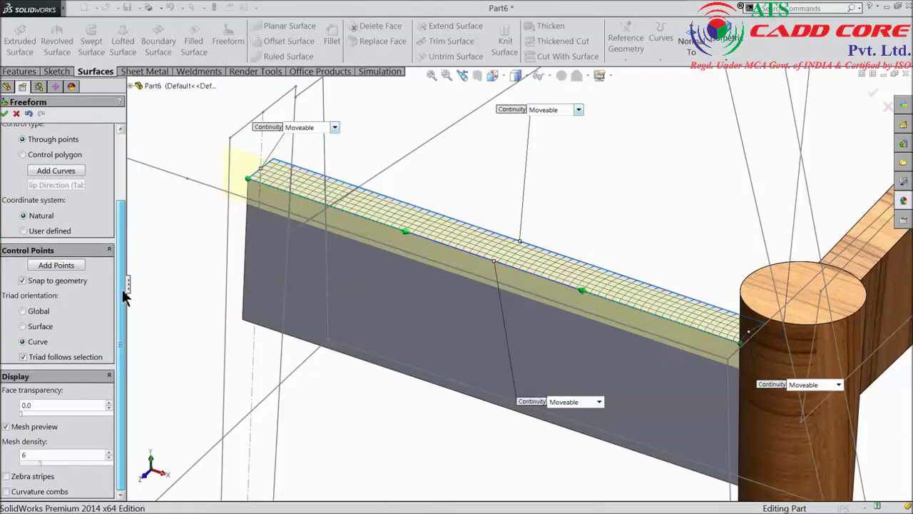
left_click_drag(122, 282, 121, 218)
scroll(240, 197, "down", 2)
scroll(298, 182, "down", 1)
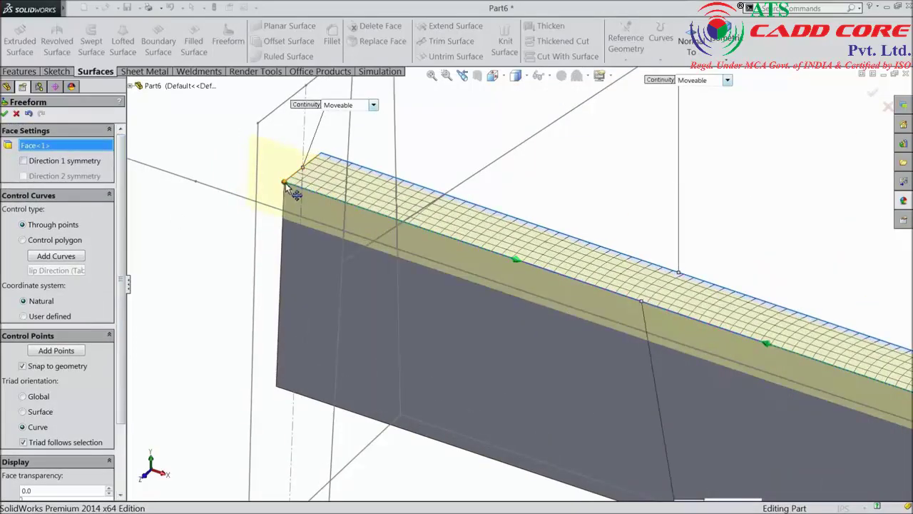
left_click(285, 183)
left_click_drag(285, 184, 286, 216)
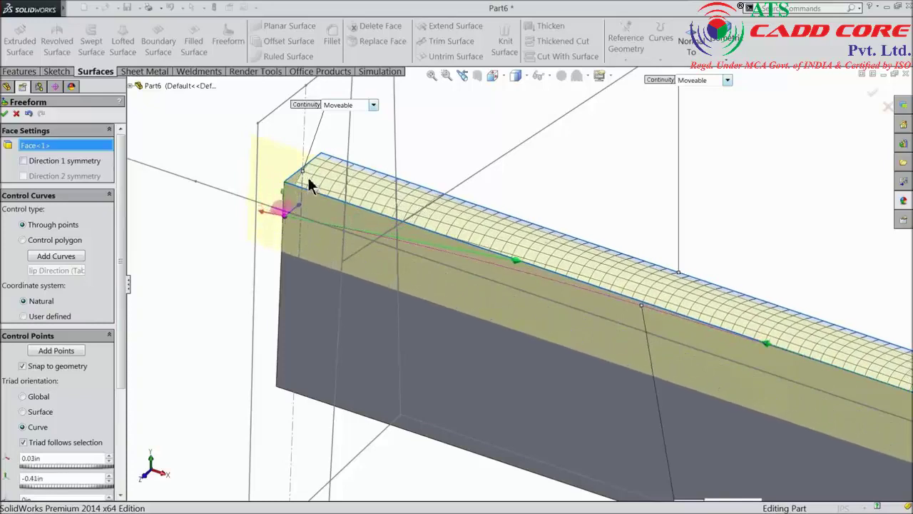
key("ctrl+z")
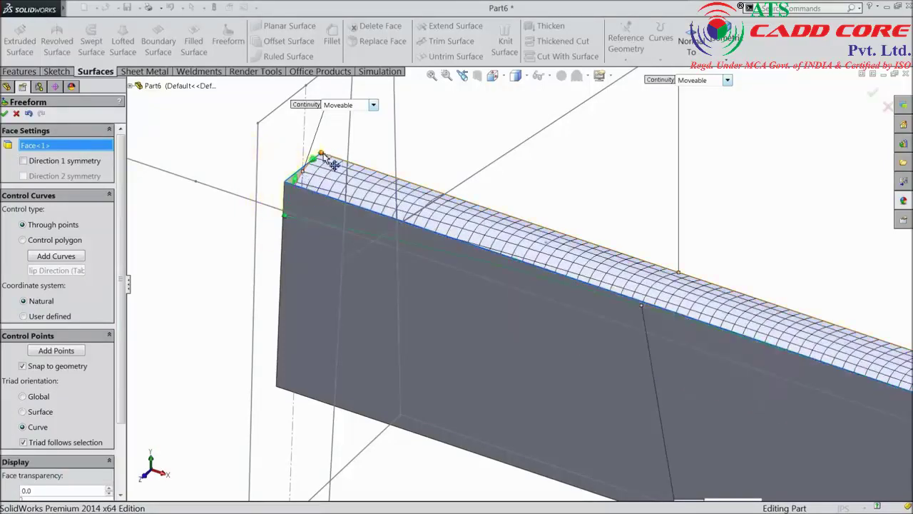
left_click(320, 155)
mouse_move(321, 157)
left_mouse_down()
mouse_move(334, 191)
mouse_move(309, 184)
left_mouse_up()
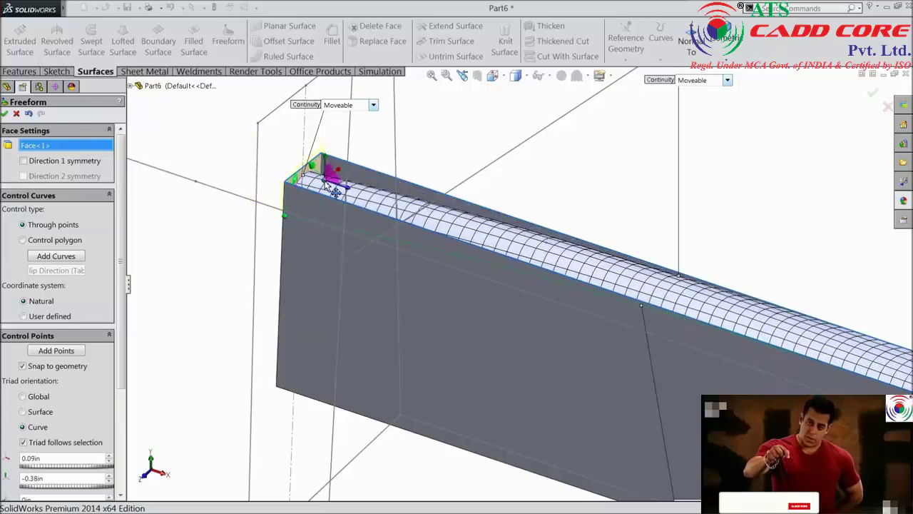
key("ctrl+z")
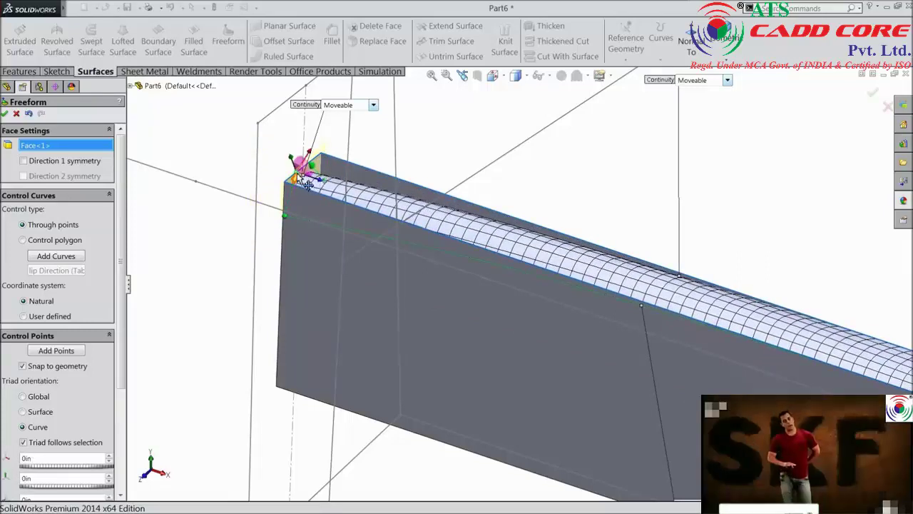
Drag the curve's control points to bulge the top face into a crown.
mouse_move(307, 182)
middle_mouse_down()
mouse_move(327, 193)
mouse_move(301, 178)
middle_mouse_up()
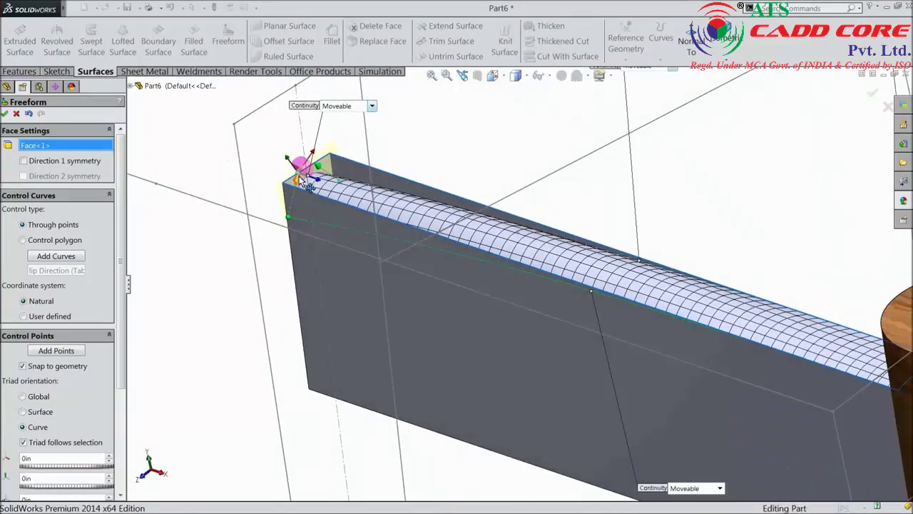
scroll(364, 204, "down", 3)
left_click_drag(366, 205, 384, 270)
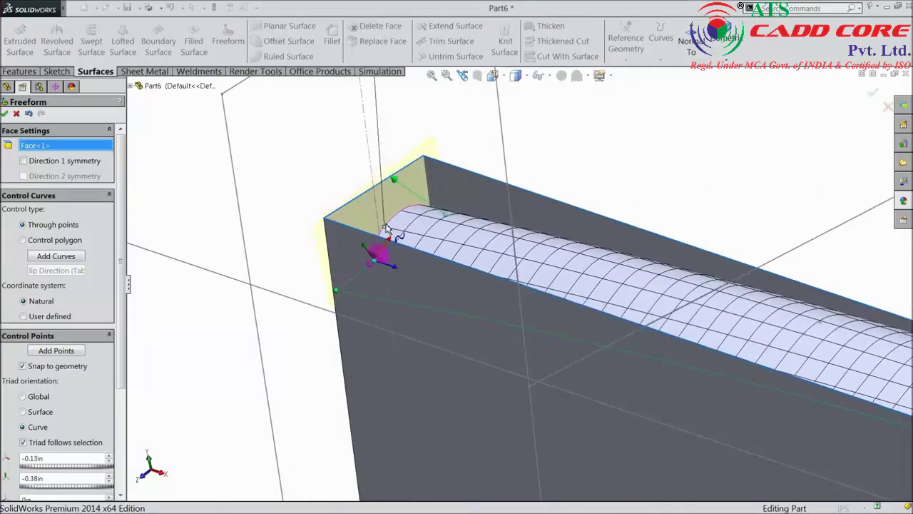
left_click(448, 220)
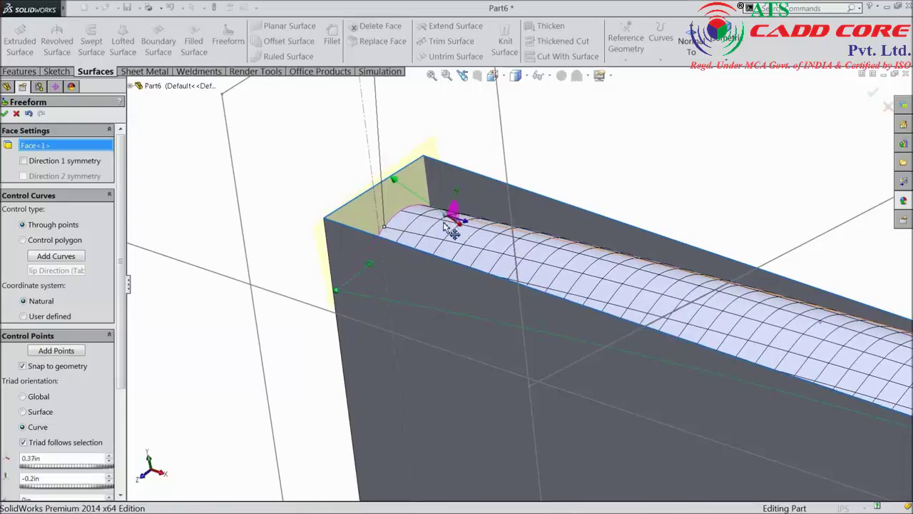
left_click_drag(406, 191, 424, 249)
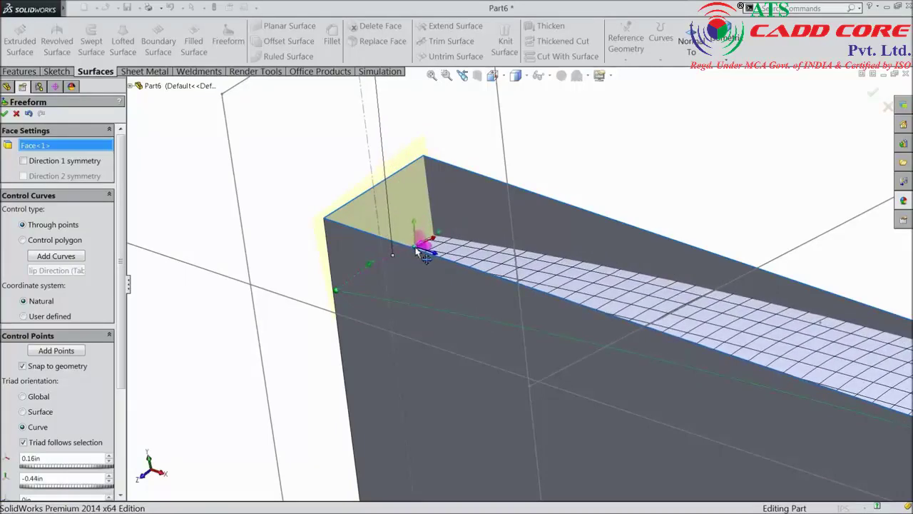
scroll(461, 228, "up", 5)
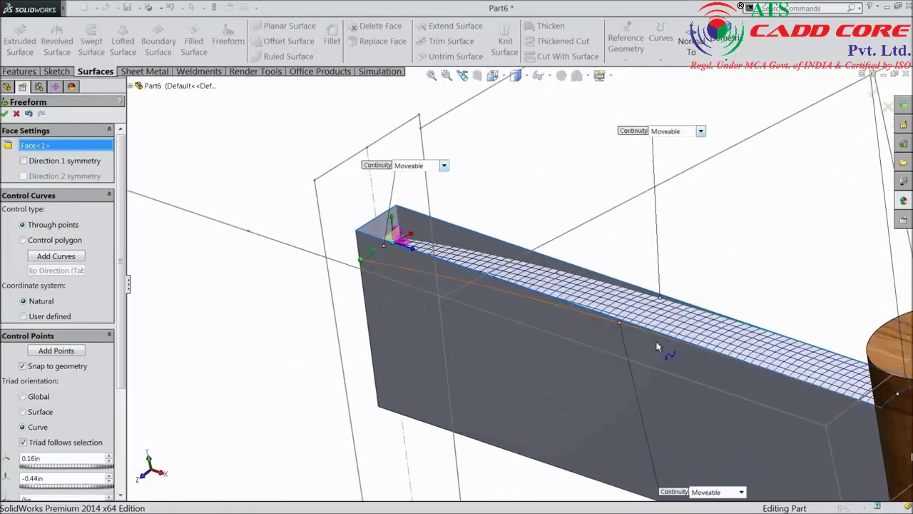
scroll(652, 336, "down", 2)
Add more control curves on the top face and slide a control point left.
scroll(636, 346, "down", 2)
scroll(625, 329, "down", 2)
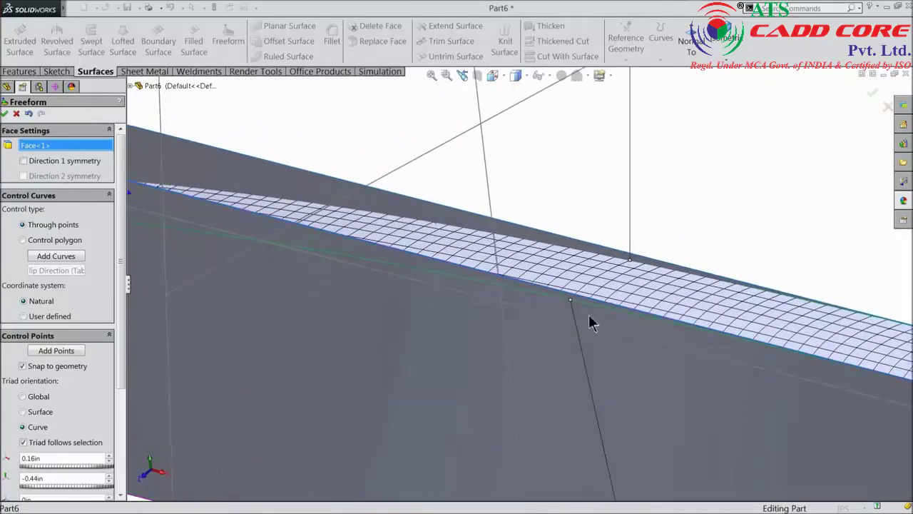
left_click(570, 304)
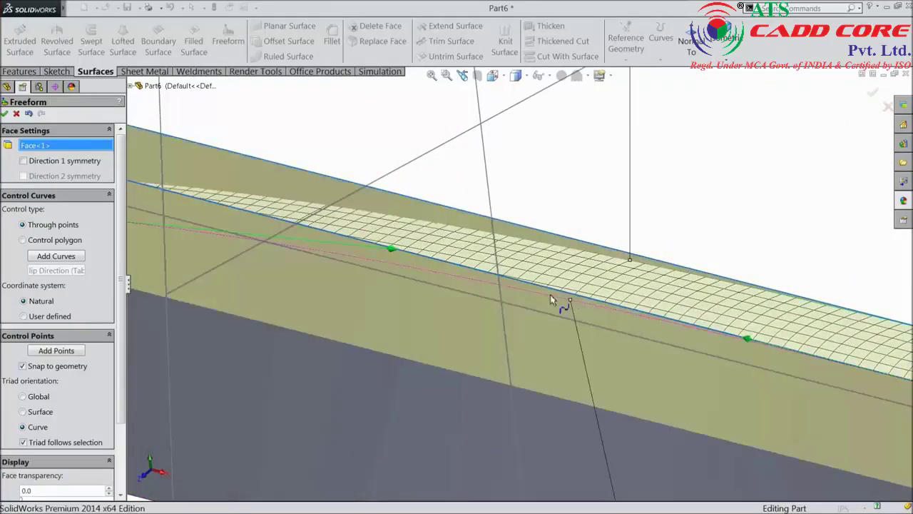
left_click(631, 262)
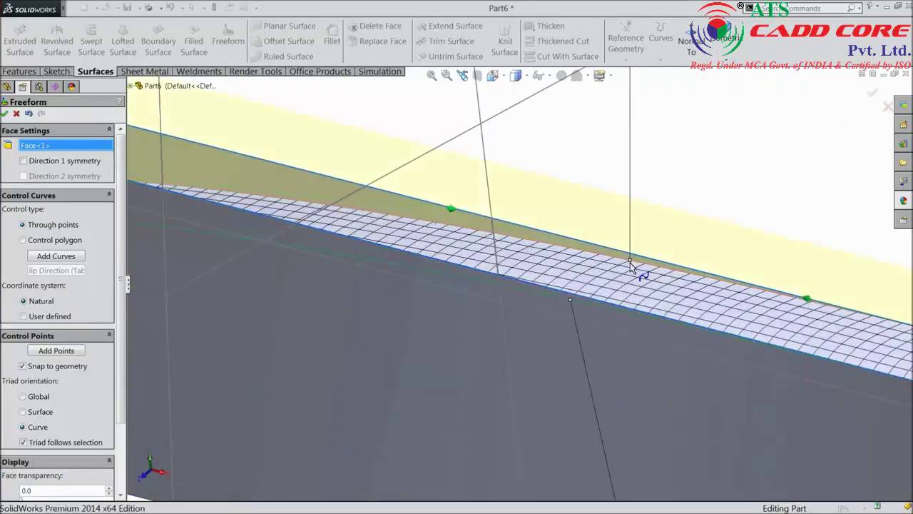
scroll(642, 250, "up", 3)
scroll(660, 246, "up", 1)
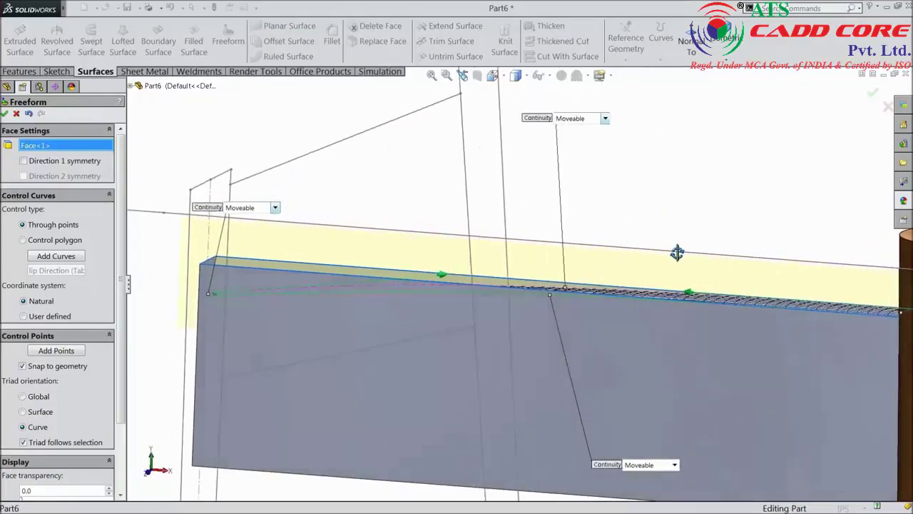
middle_click_drag(681, 257, 564, 301)
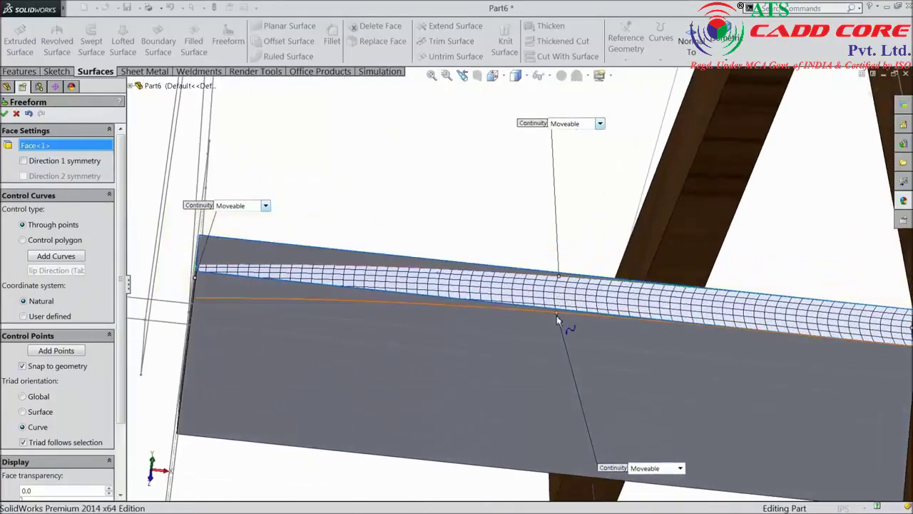
left_click(557, 315)
scroll(591, 249, "up", 2)
scroll(588, 406, "up", 1)
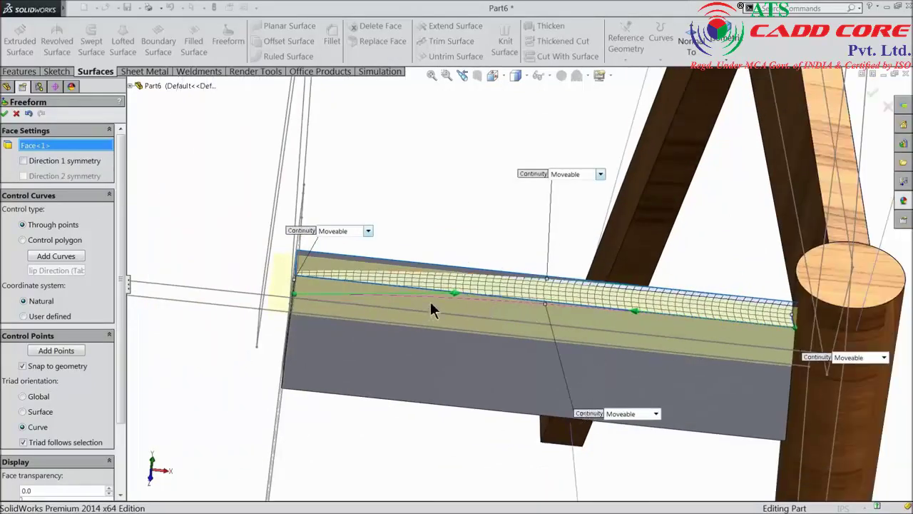
left_click(455, 293)
left_click_drag(456, 293, 379, 301)
Add one more control point on the curve and accept the freeform.
mouse_move(404, 292)
middle_mouse_down()
mouse_move(455, 228)
mouse_move(408, 294)
middle_mouse_up()
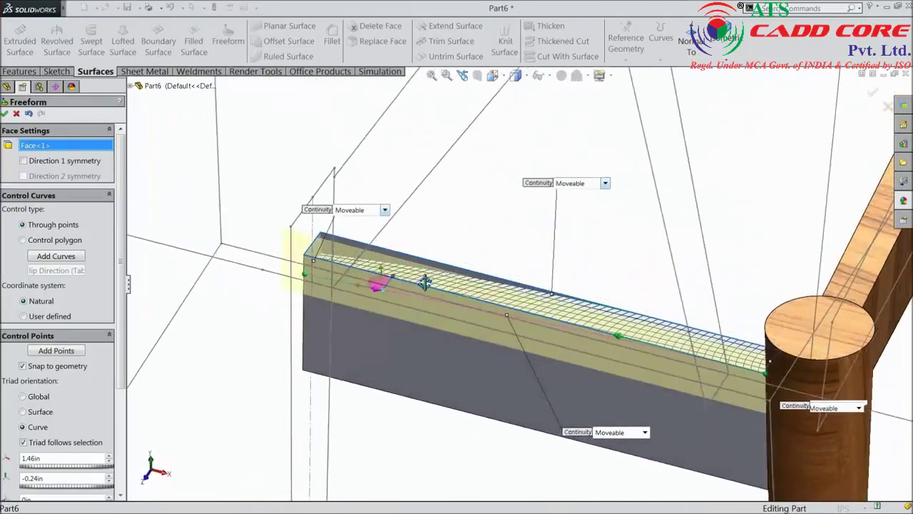
mouse_move(408, 294)
middle_mouse_down()
mouse_move(639, 362)
mouse_move(617, 288)
middle_mouse_up()
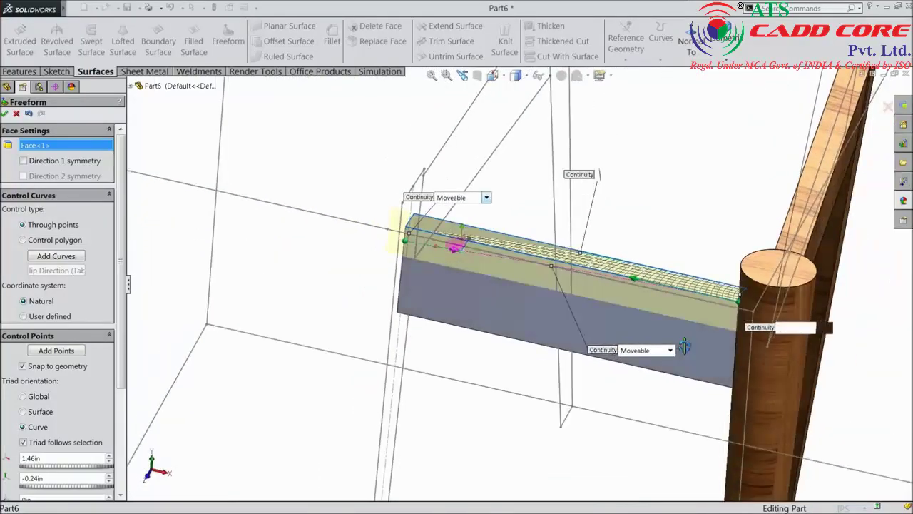
left_click(608, 272)
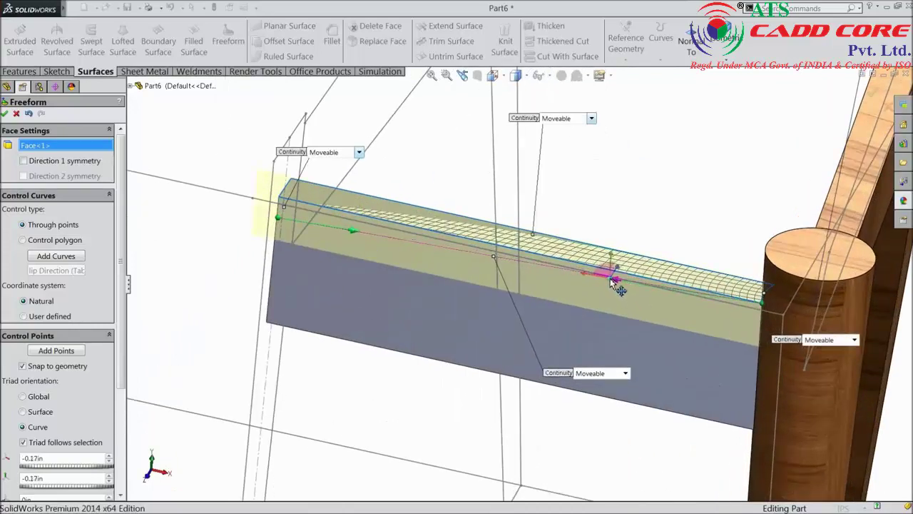
middle_click_drag(616, 287, 465, 263)
left_click(6, 113)
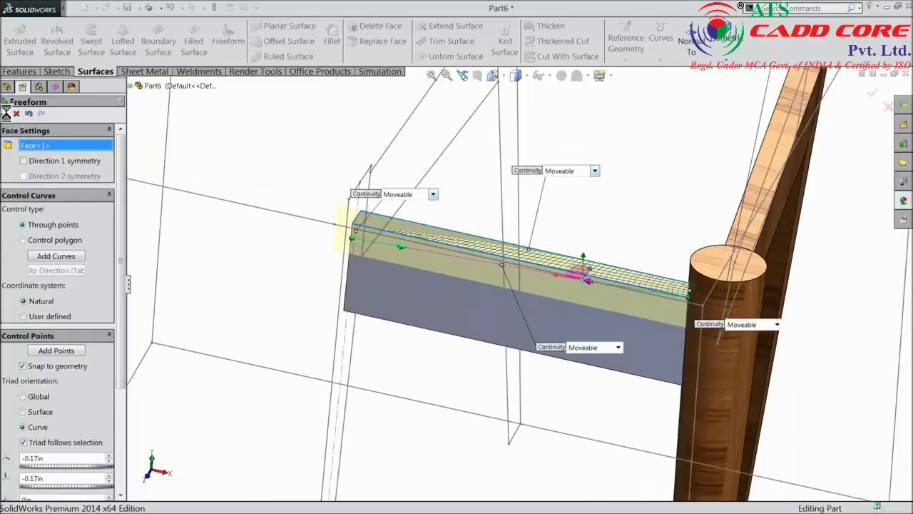
mouse_move(592, 245)
middle_mouse_down()
mouse_move(592, 188)
mouse_move(540, 308)
mouse_move(434, 350)
mouse_move(525, 294)
mouse_move(504, 335)
middle_mouse_up()
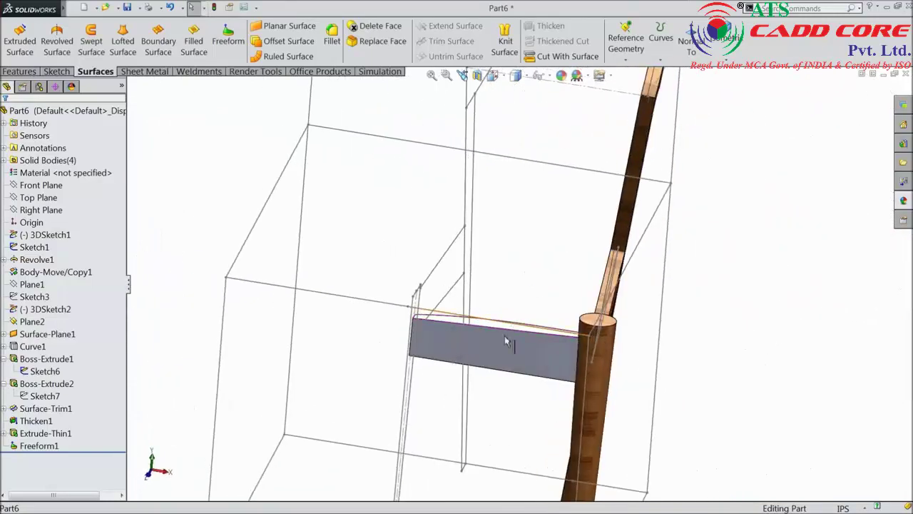
Apply the satin finished teak wood appearance to the Extrude-Thin1 rail.
left_click(505, 335)
left_click(34, 434)
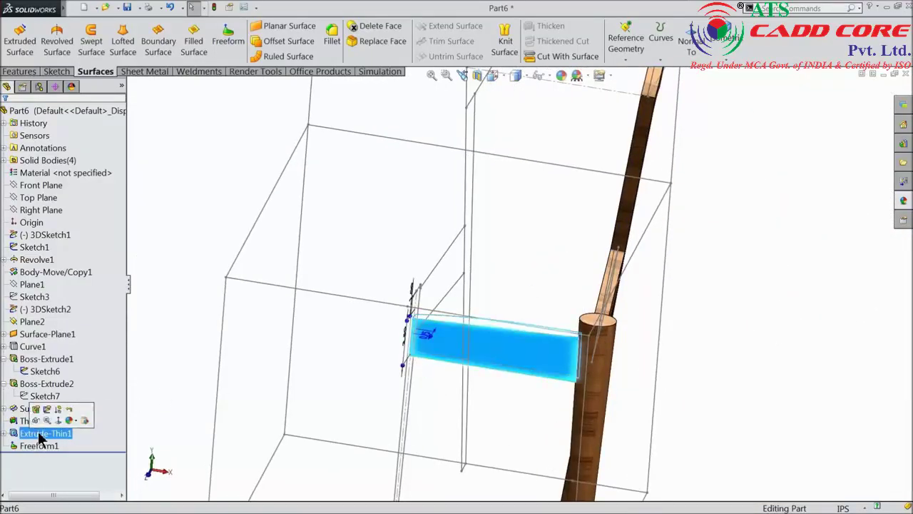
left_click(904, 201)
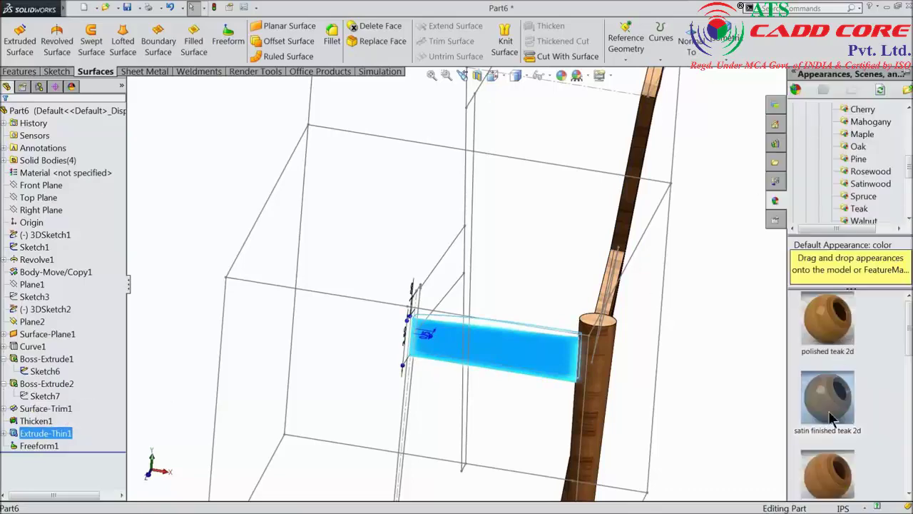
left_click_drag(831, 417, 421, 330)
scroll(535, 331, "up", 3)
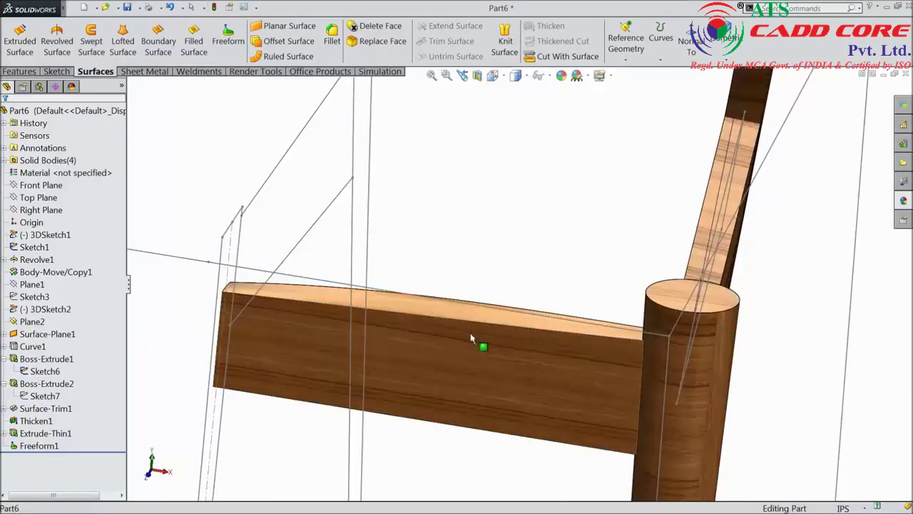
Reopen Freeform1 for editing.
mouse_move(470, 339)
middle_mouse_down()
mouse_move(477, 289)
mouse_move(478, 306)
mouse_move(428, 321)
middle_mouse_up()
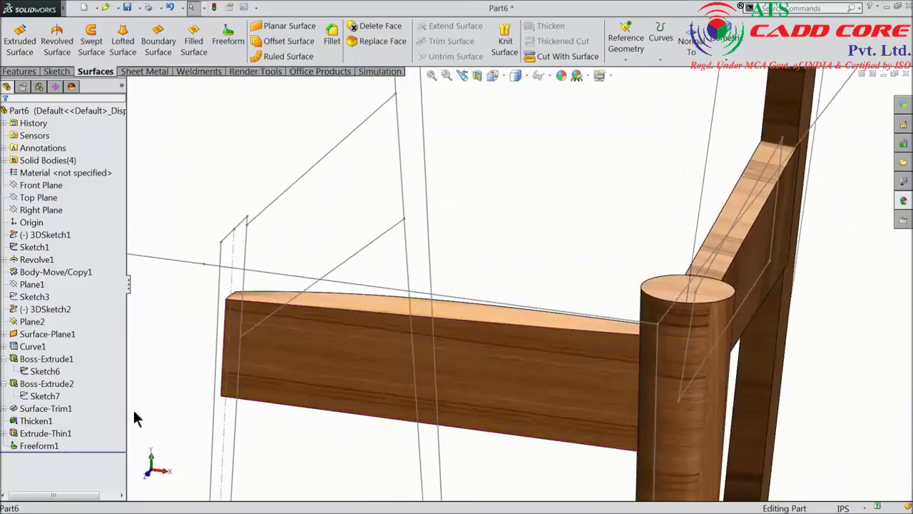
left_click(28, 447)
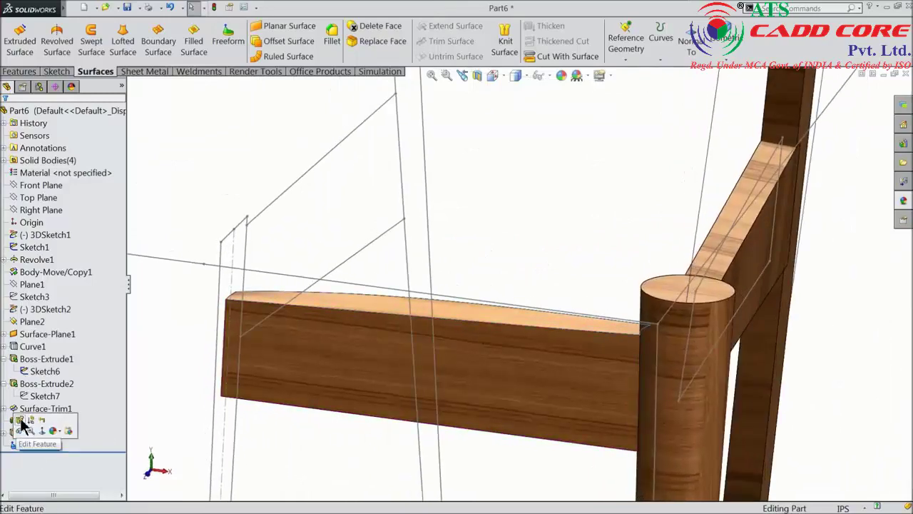
left_click(18, 425)
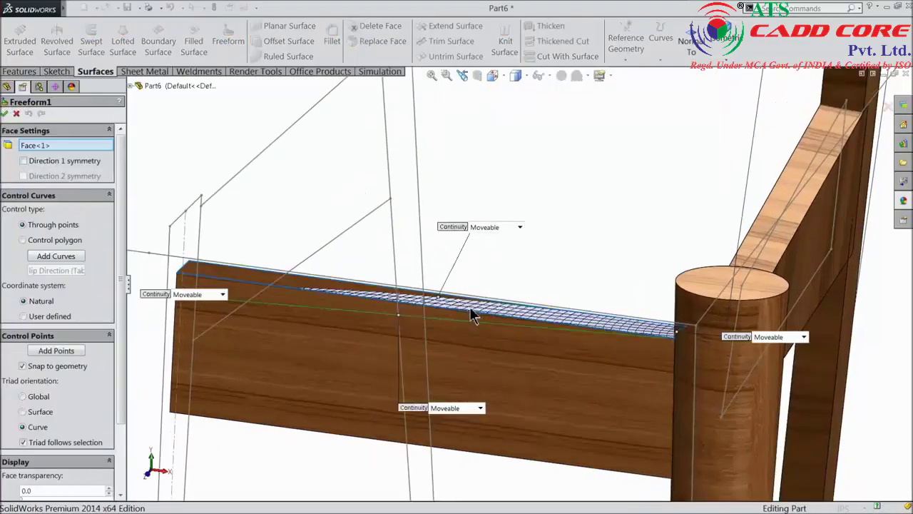
Add a control point on the crown curve, raise it to 0.1 in / -0.34 in, and accept.
scroll(470, 306, "down", 3)
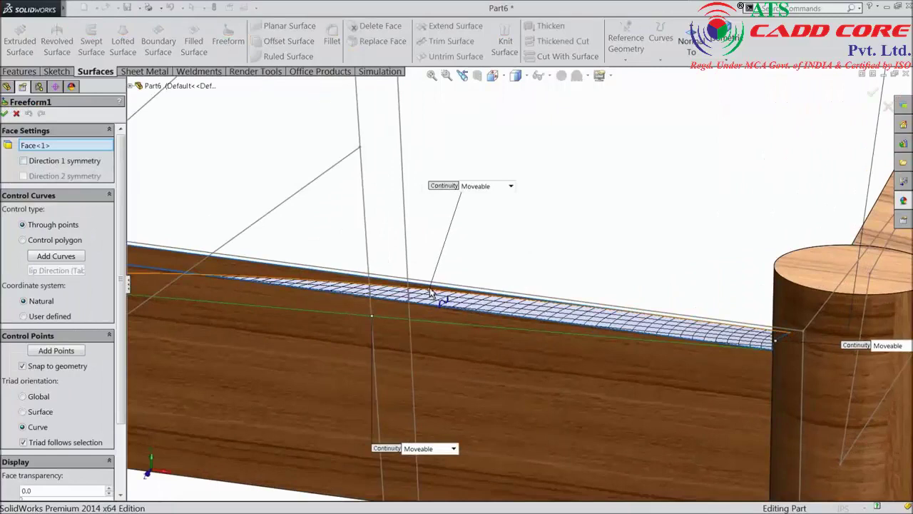
left_click(555, 303)
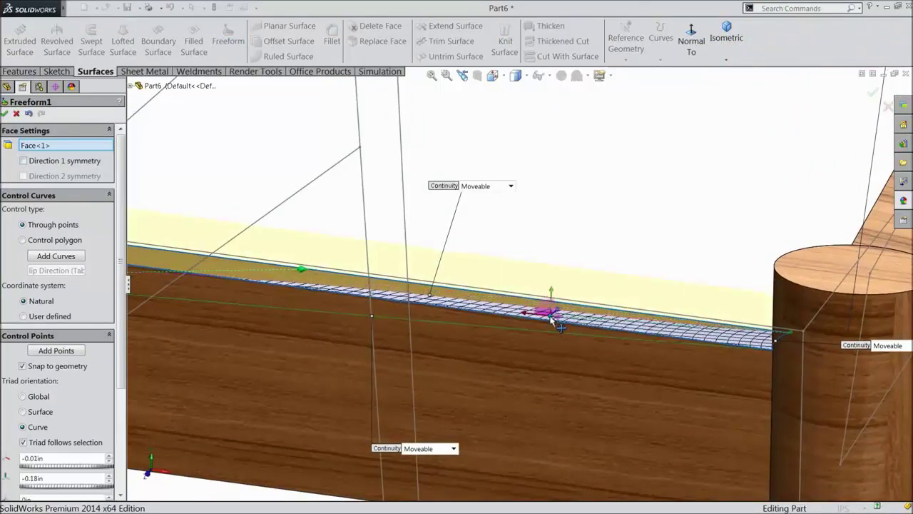
left_click(302, 289)
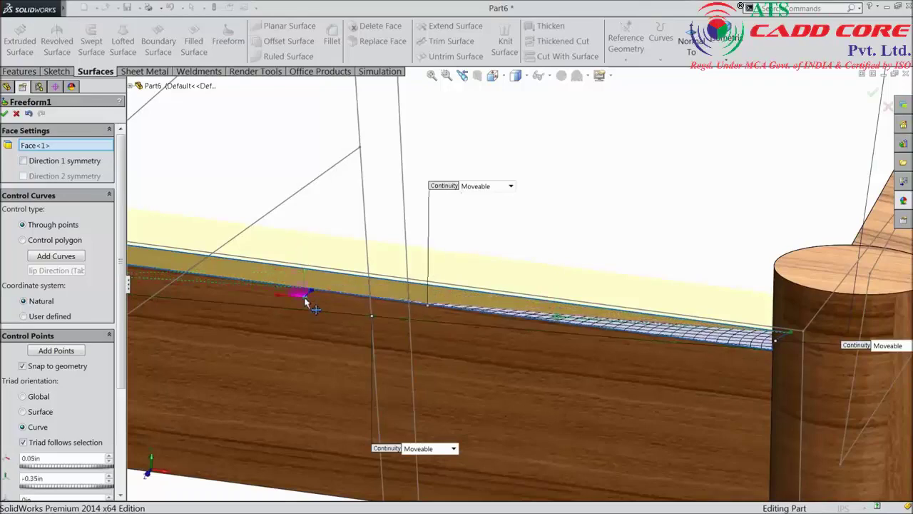
mouse_move(305, 302)
middle_mouse_down()
mouse_move(445, 292)
mouse_move(435, 335)
middle_mouse_up()
scroll(417, 326, "down", 2)
scroll(362, 288, "down", 2)
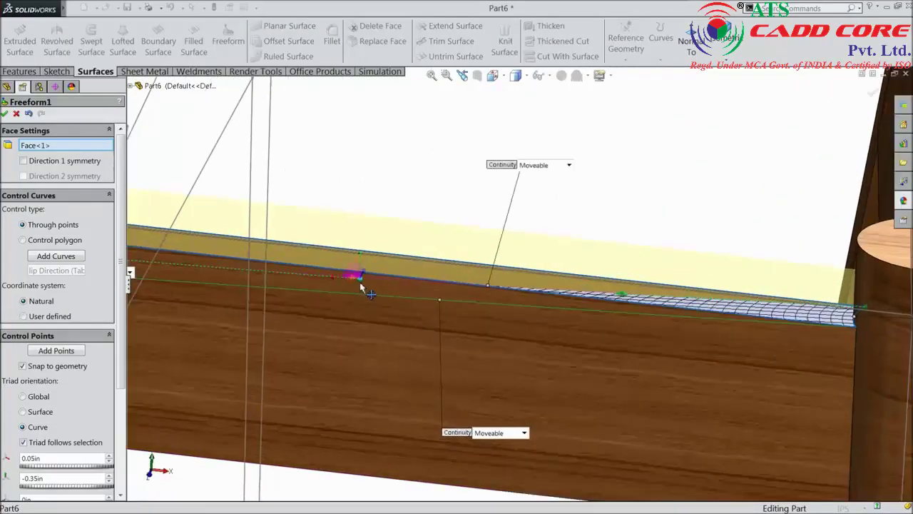
left_click_drag(356, 283, 359, 284)
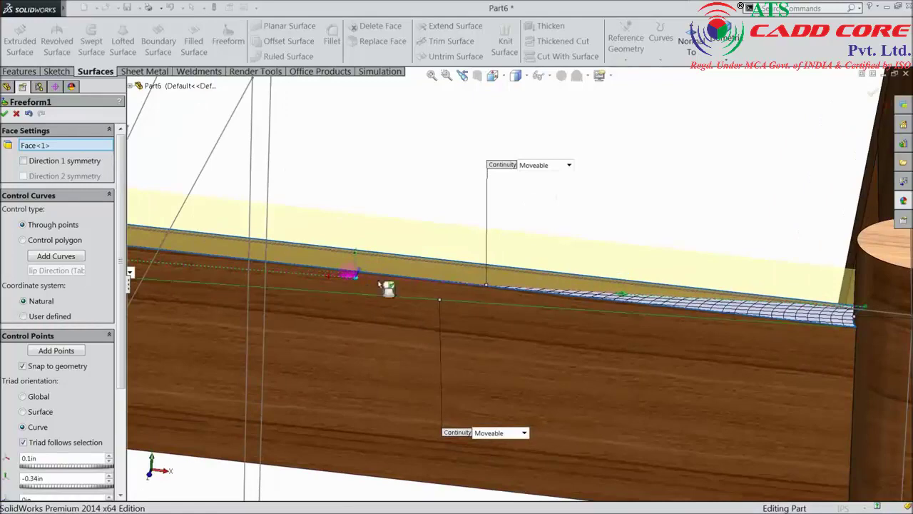
scroll(495, 316, "up", 2)
scroll(569, 318, "up", 2)
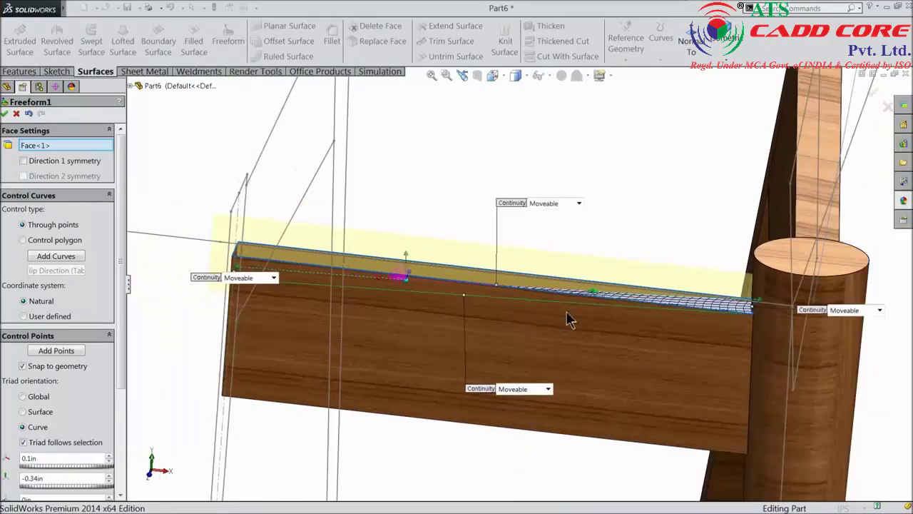
left_click(4, 113)
mouse_move(552, 316)
middle_mouse_down("ctrl")
mouse_move(543, 261)
mouse_move(561, 255)
mouse_move(618, 288)
mouse_move(664, 270)
mouse_move(656, 273)
mouse_move(664, 286)
mouse_move(562, 322)
mouse_move(579, 322)
middle_mouse_up("ctrl")
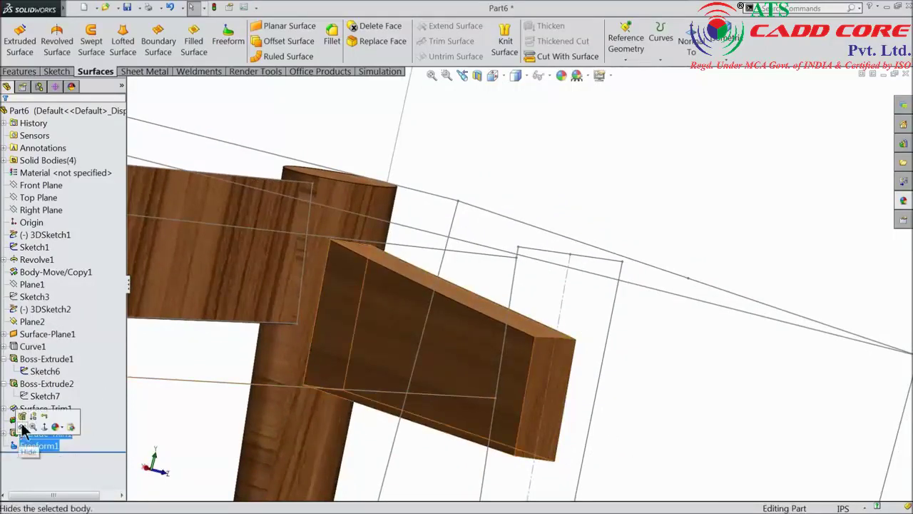
Edit Freeform1 again, moving its control point to 0.09 in / -0.14 in for a subtler crown.
left_click(21, 482)
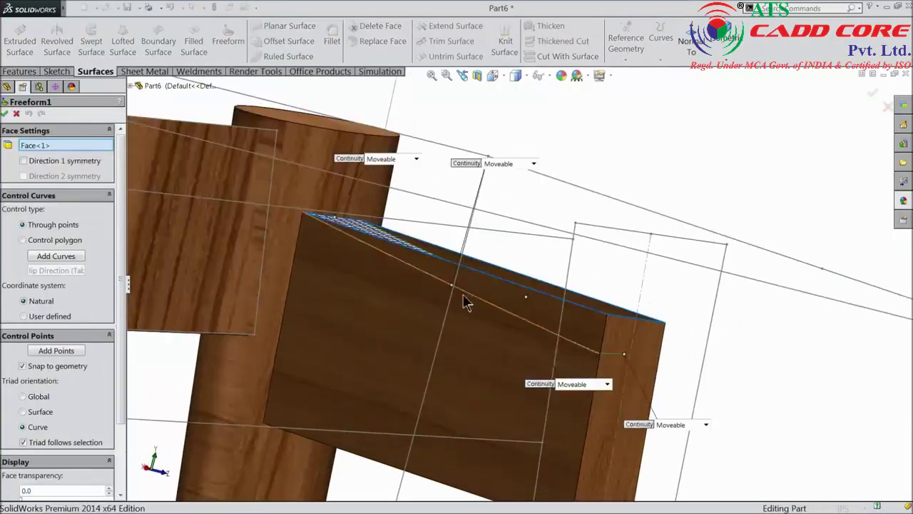
left_click(453, 288)
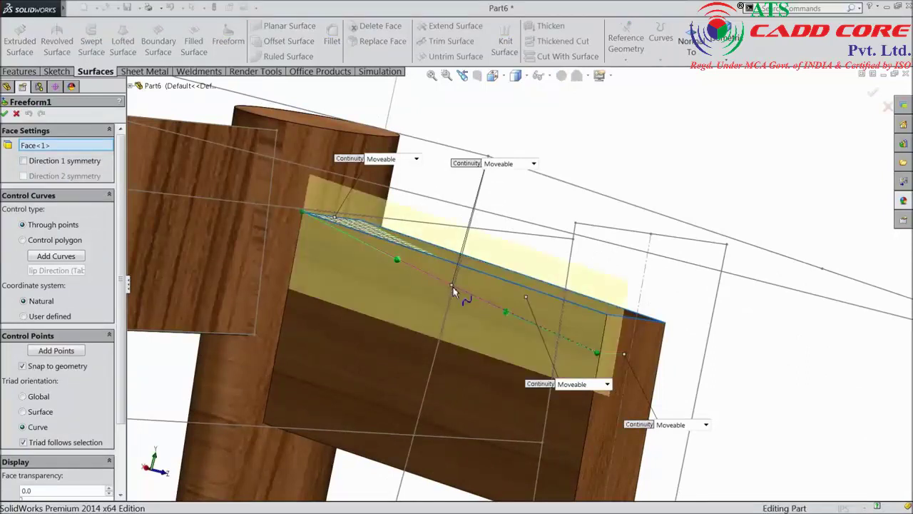
left_click(505, 314)
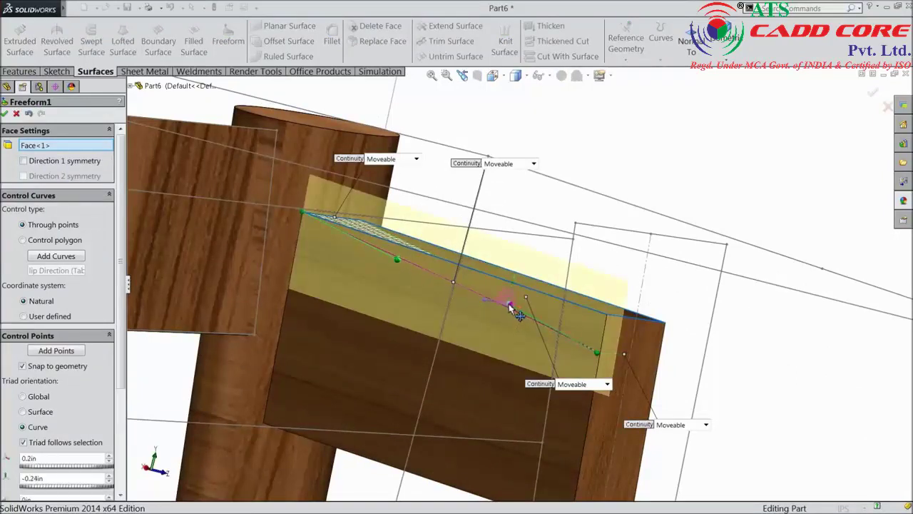
left_click(398, 261)
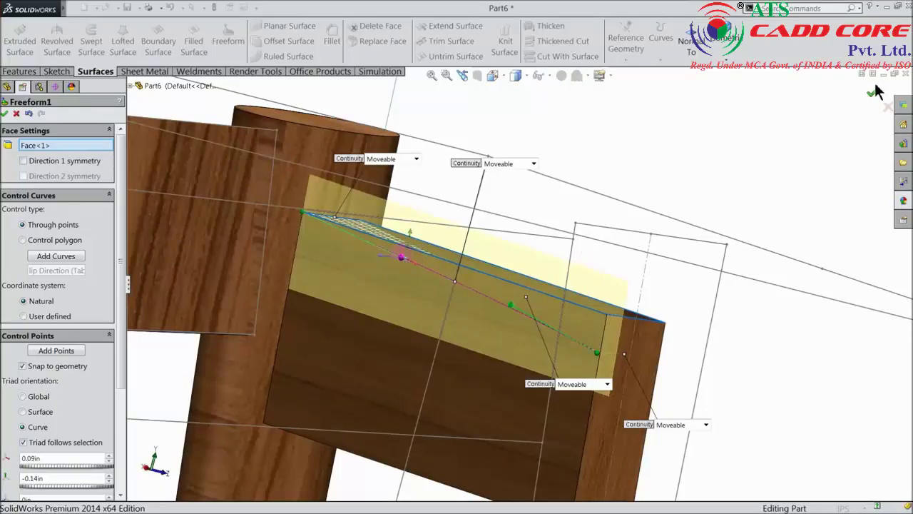
left_click(873, 92)
mouse_move(636, 204)
middle_mouse_down()
mouse_move(519, 280)
mouse_move(489, 336)
mouse_move(607, 336)
middle_mouse_up()
scroll(509, 295, "up", 5)
scroll(613, 329, "down", 4)
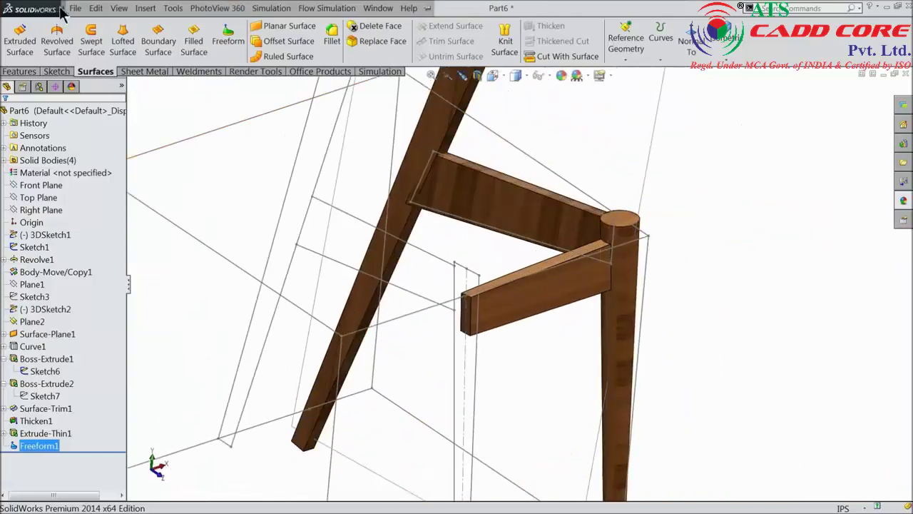
left_click(146, 8)
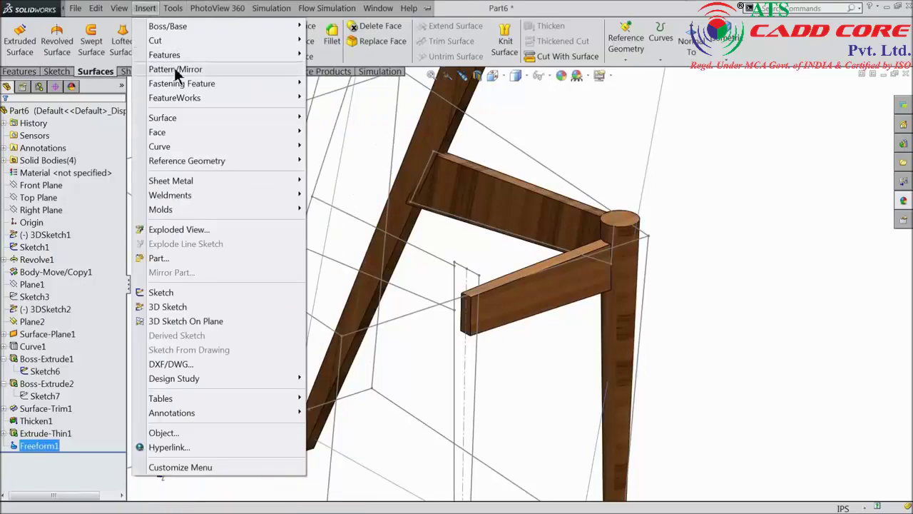
mouse_move(164, 54)
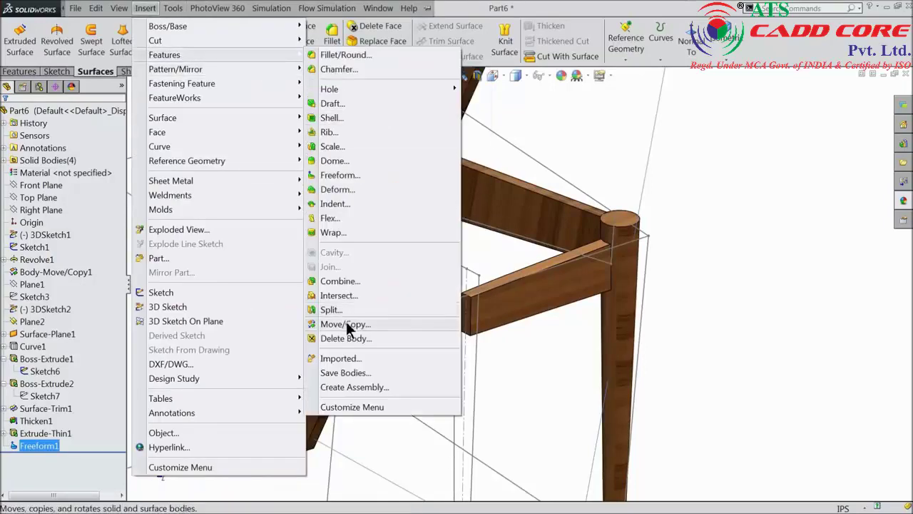
Copy the crowned rail body with Move/Copy Body and enter a 5.5° rotation.
left_click(346, 325)
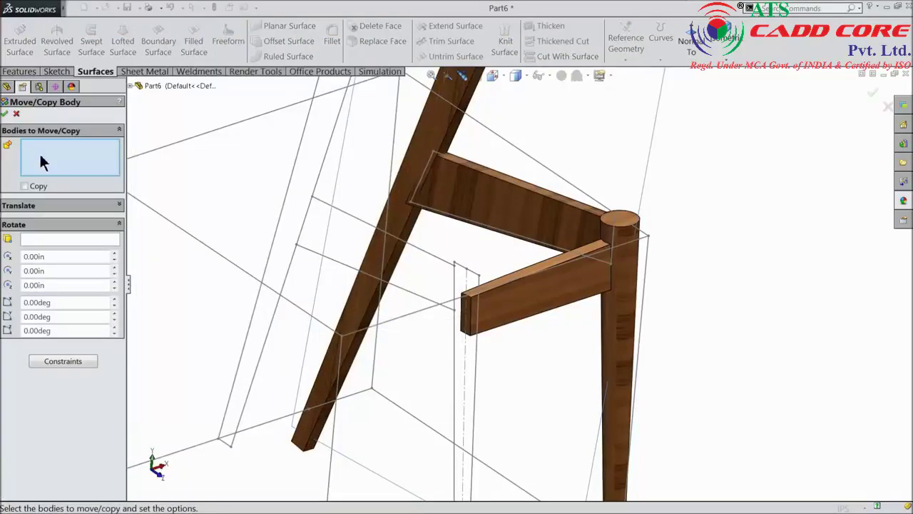
left_click(518, 307)
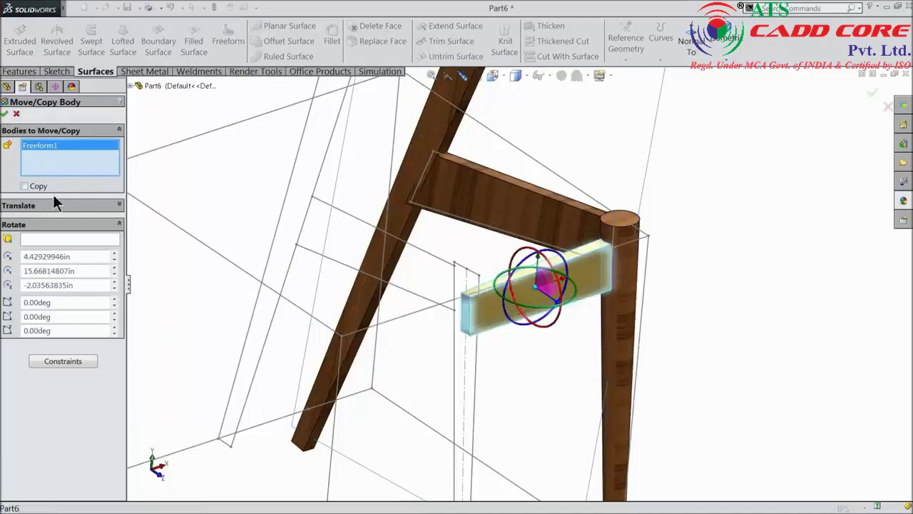
left_click(24, 186)
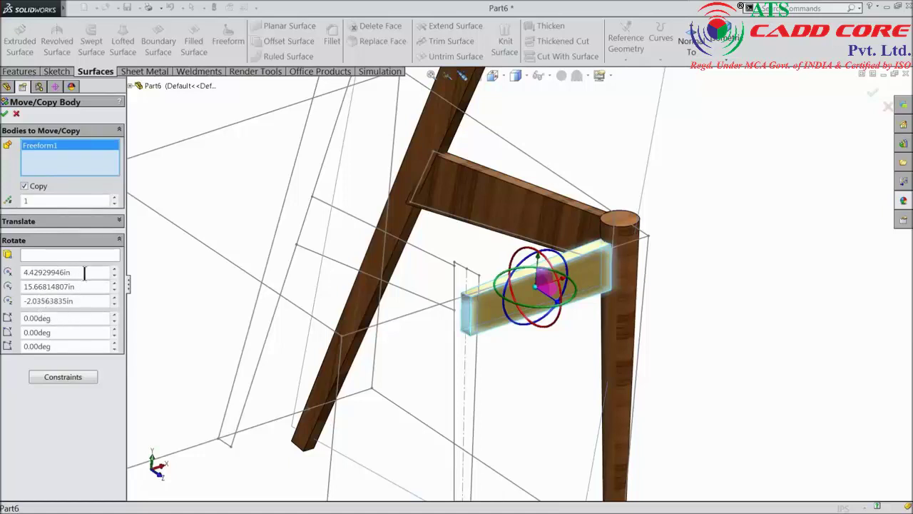
left_click_drag(80, 274, 24, 272)
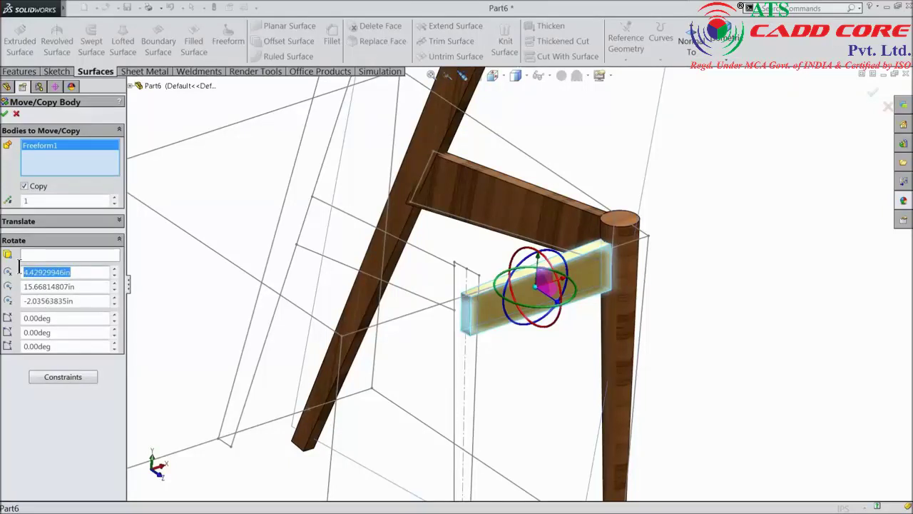
left_click_drag(57, 319, 15, 317)
type("5.5")
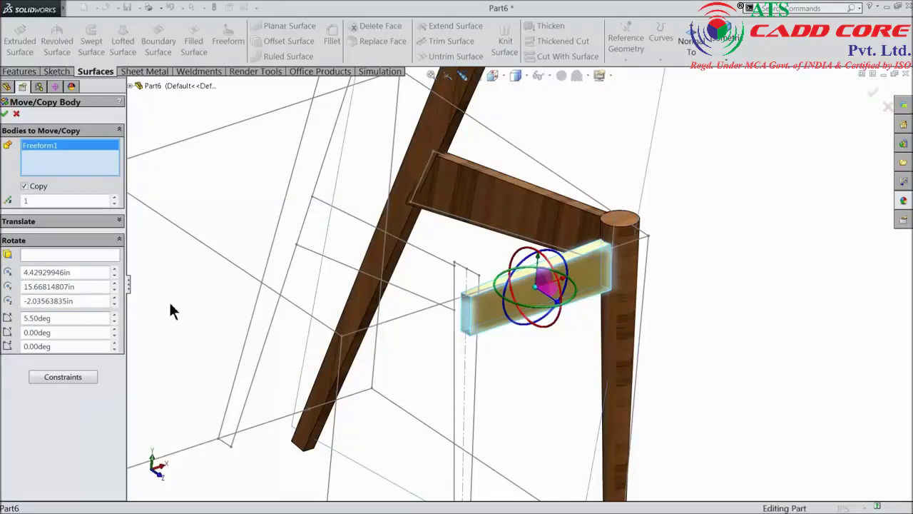
key("Return")
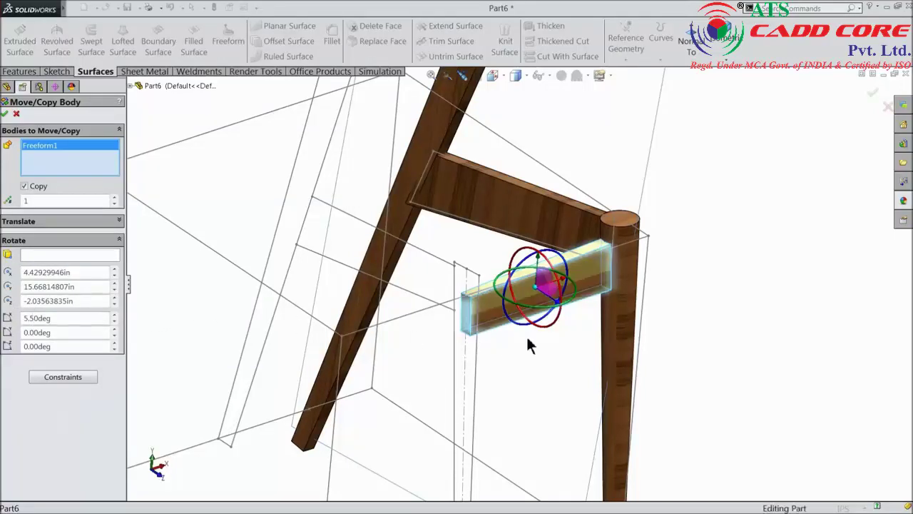
middle_click_drag(528, 338, 152, 289)
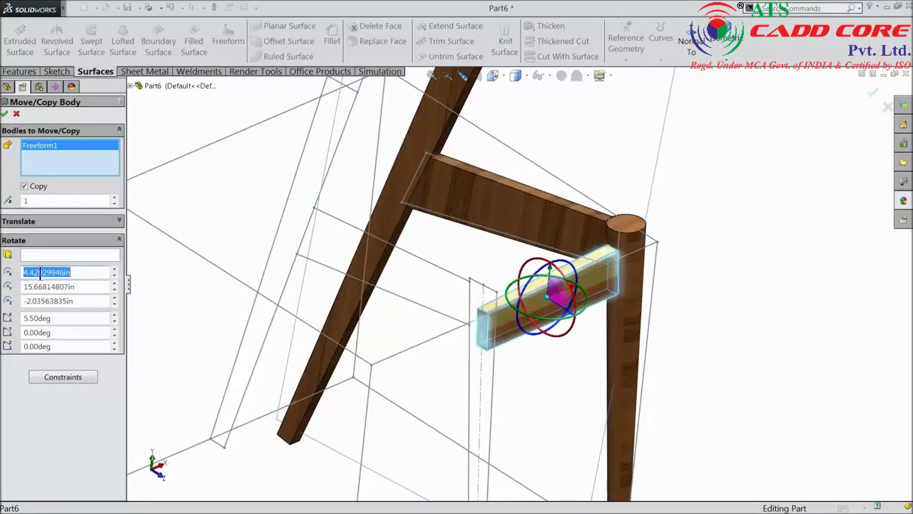
Set the rotation centre to 0, 0, 0, recommit the 5.5° angle, and confirm the copy.
type("0")
key("Return")
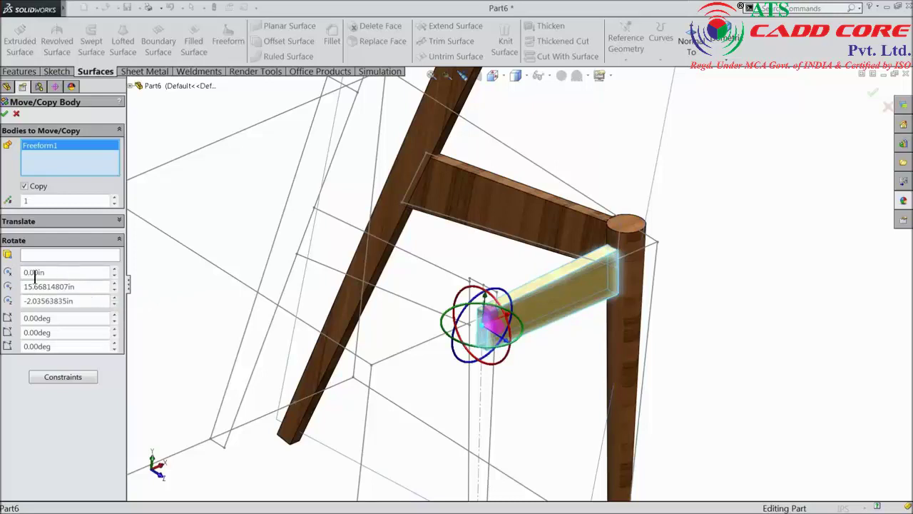
left_click_drag(80, 286, 23, 286)
type("0")
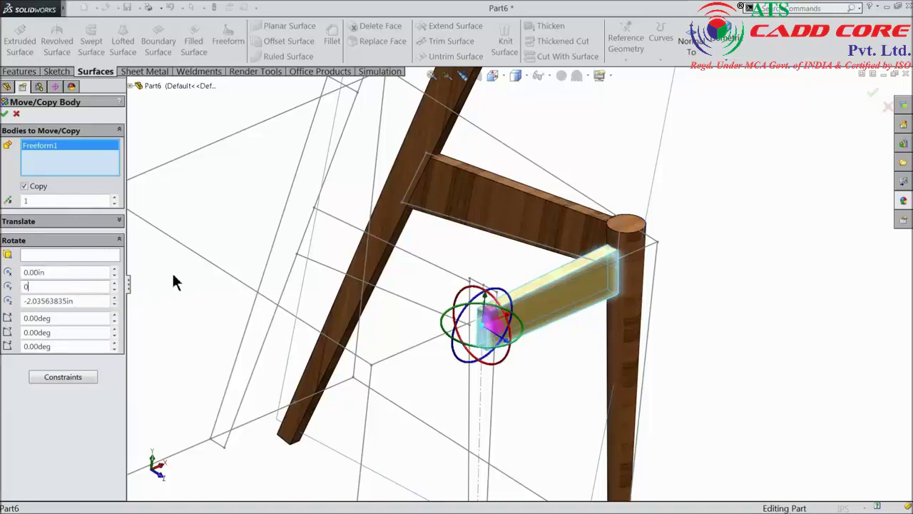
key("Return")
left_click_drag(75, 301, 23, 301)
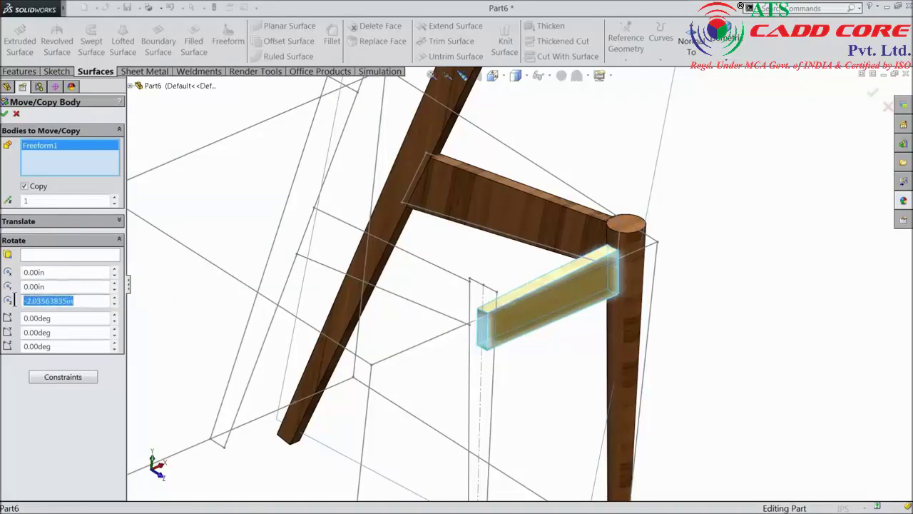
type("0.00in")
scroll(207, 303, "up", 3)
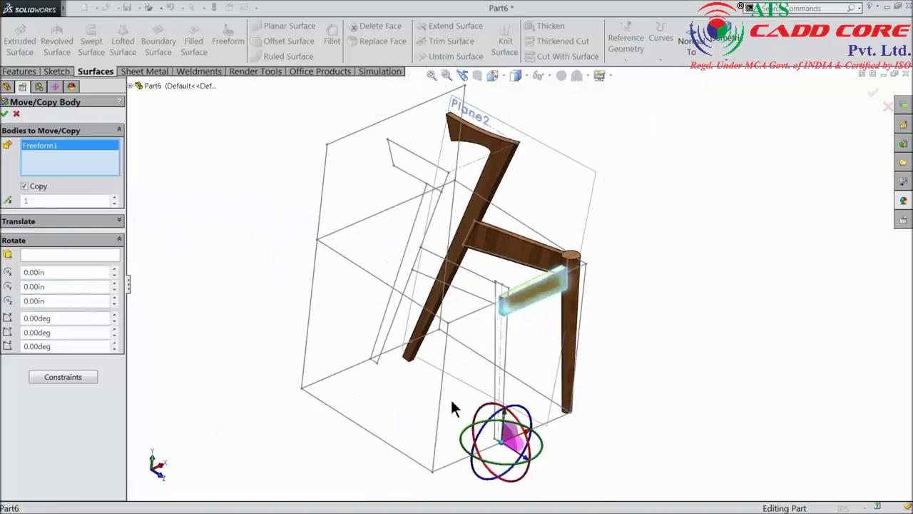
scroll(528, 304, "down", 3)
scroll(547, 317, "down", 2)
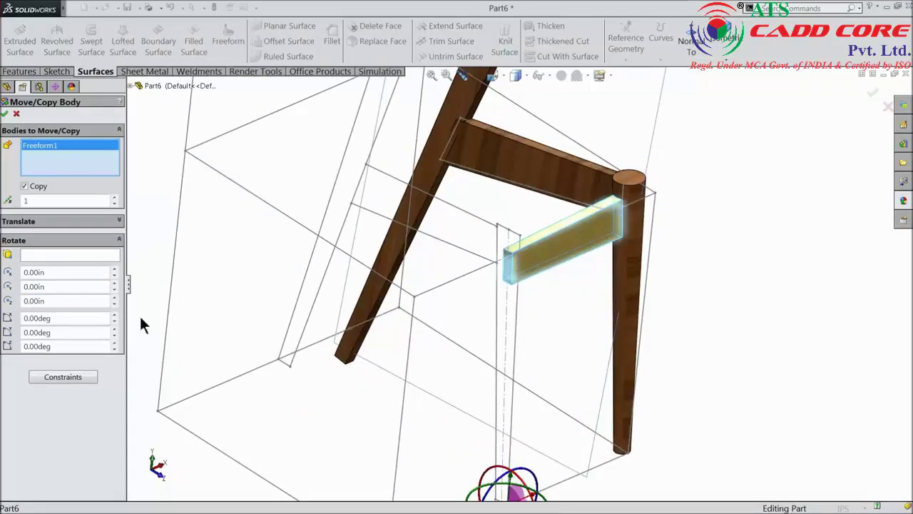
left_click_drag(55, 319, 15, 318)
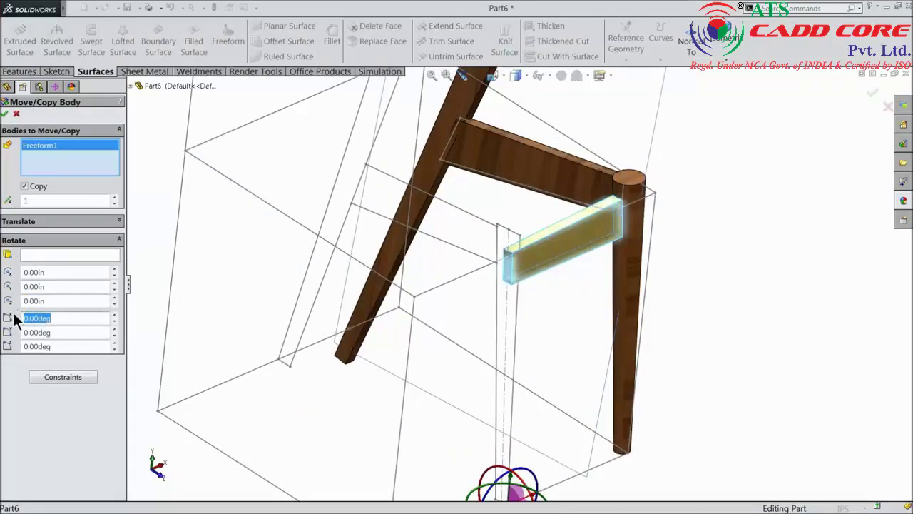
key("BackSpace")
key("Return")
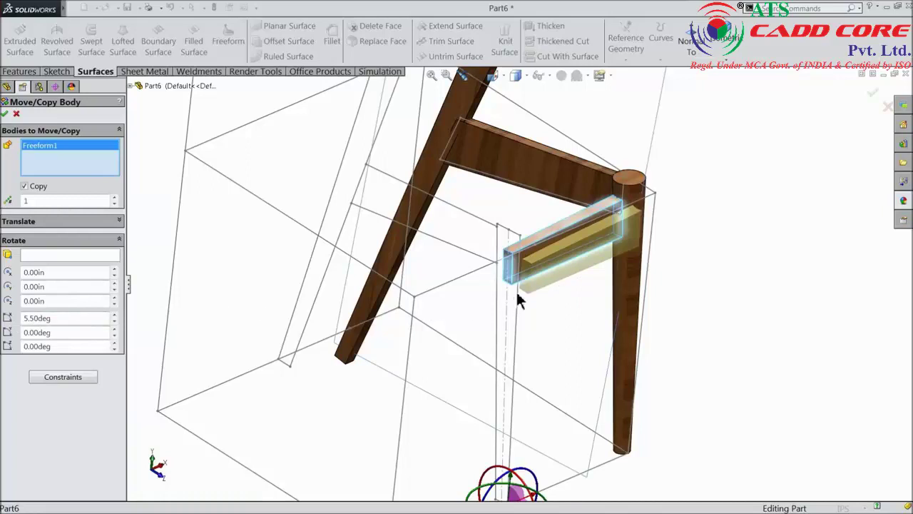
scroll(600, 251, "down", 2)
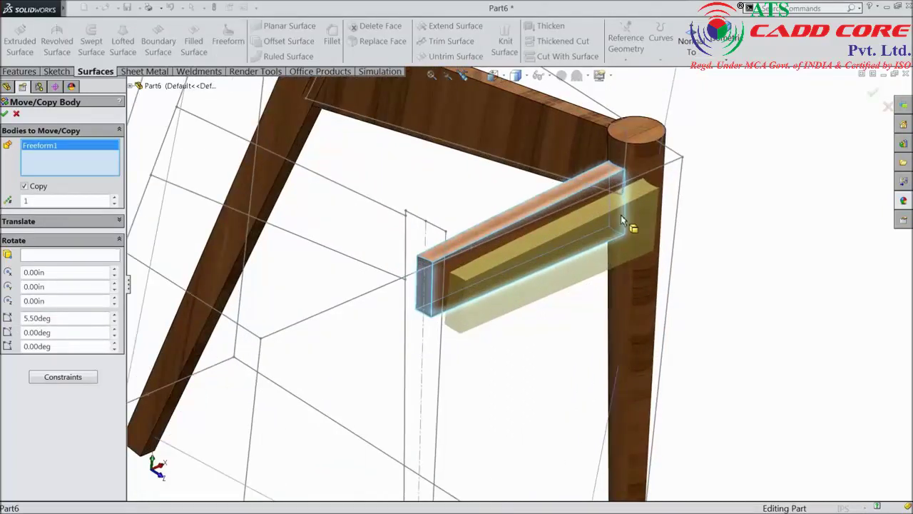
left_click(5, 114)
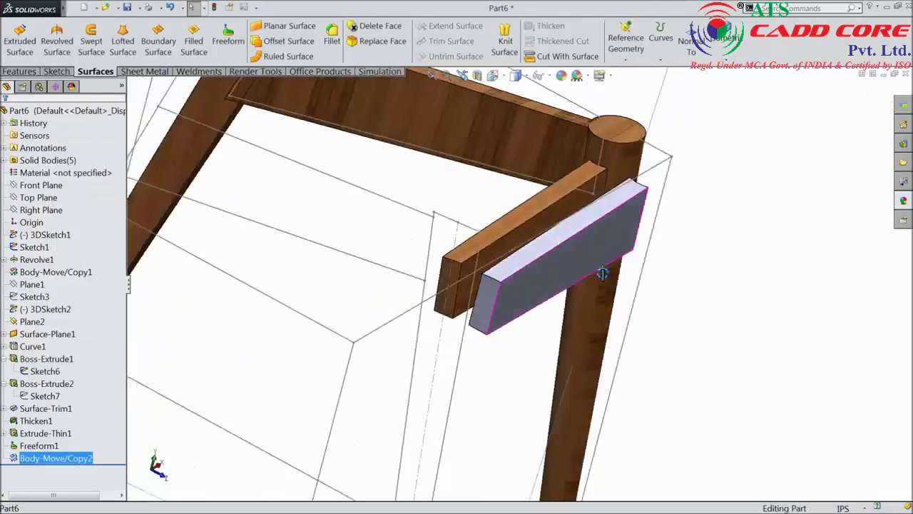
Apply a teak wood appearance to the copied rail body Body-Move/Copy2.
mouse_move(540, 271)
middle_mouse_down()
mouse_move(634, 271)
mouse_move(635, 259)
mouse_move(584, 277)
middle_mouse_up()
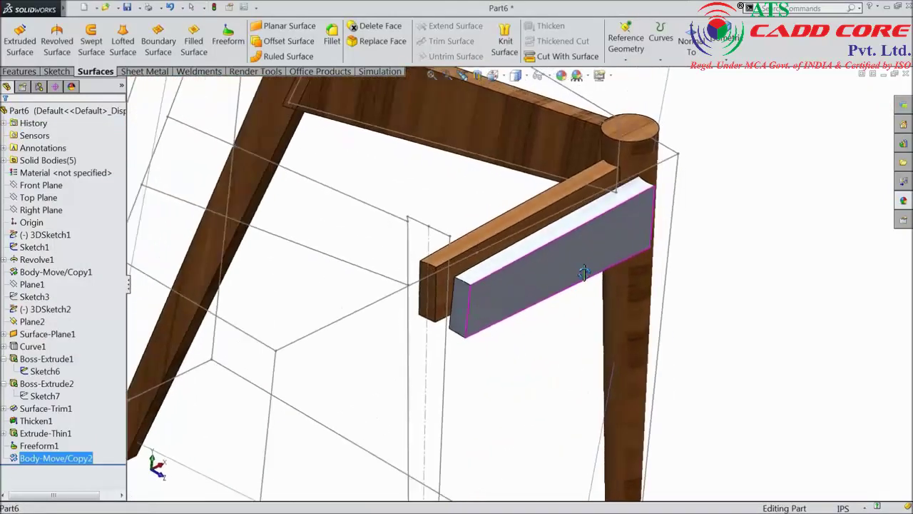
left_click(44, 460)
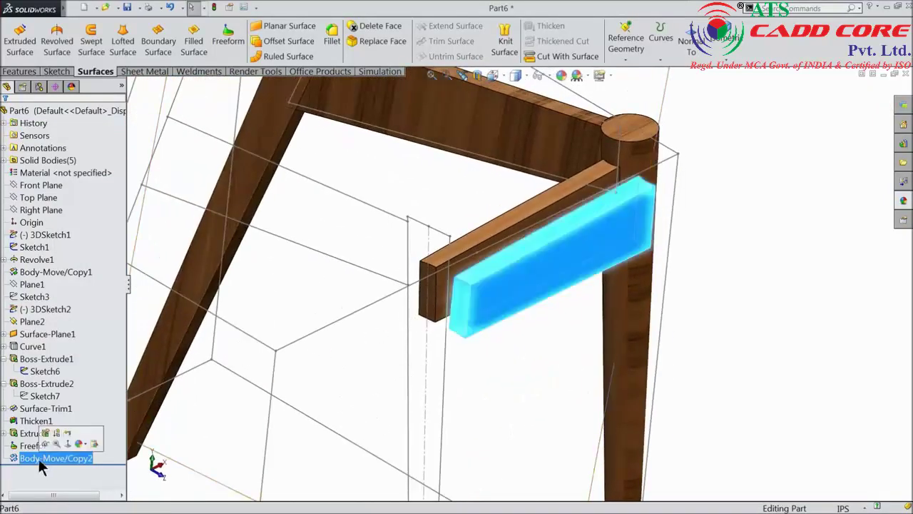
left_click(904, 200)
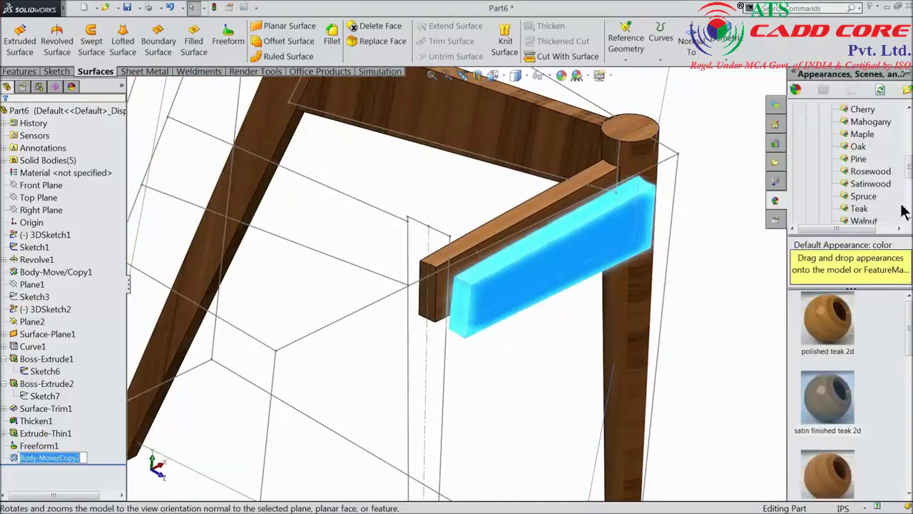
double_click(840, 408)
Orbit and zoom around the chair to review the teak rail, then reselect the rail and open the Insert menu.
mouse_move(740, 307)
middle_mouse_down()
mouse_move(634, 308)
mouse_move(684, 307)
mouse_move(679, 302)
middle_mouse_up()
scroll(548, 277, "up", 3)
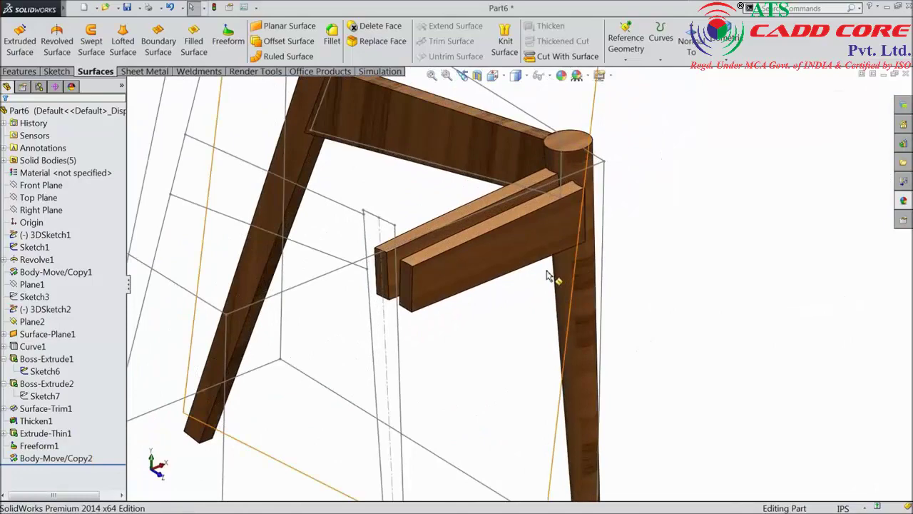
mouse_move(549, 276)
middle_mouse_down()
mouse_move(483, 241)
mouse_move(509, 265)
mouse_move(546, 265)
mouse_move(679, 203)
middle_mouse_up()
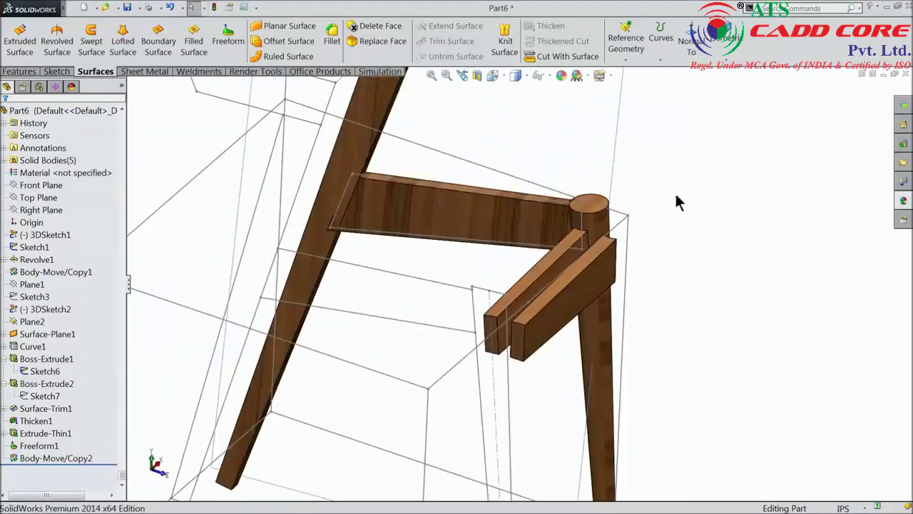
scroll(526, 347, "up", 2)
left_click(562, 321)
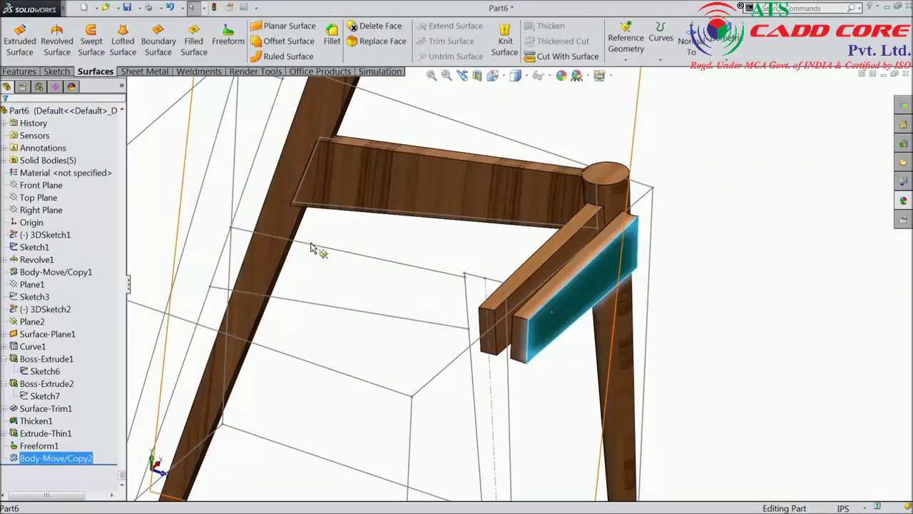
mouse_move(28, 9)
left_click(153, 10)
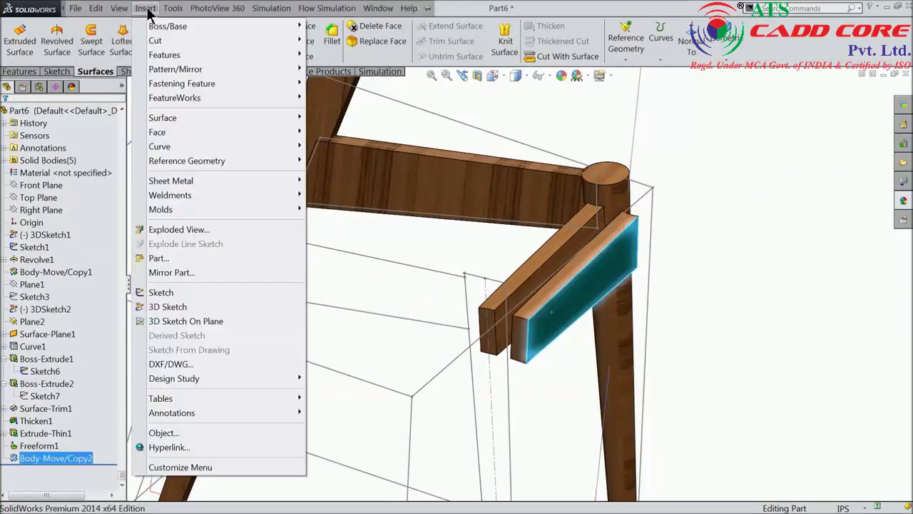
mouse_move(164, 55)
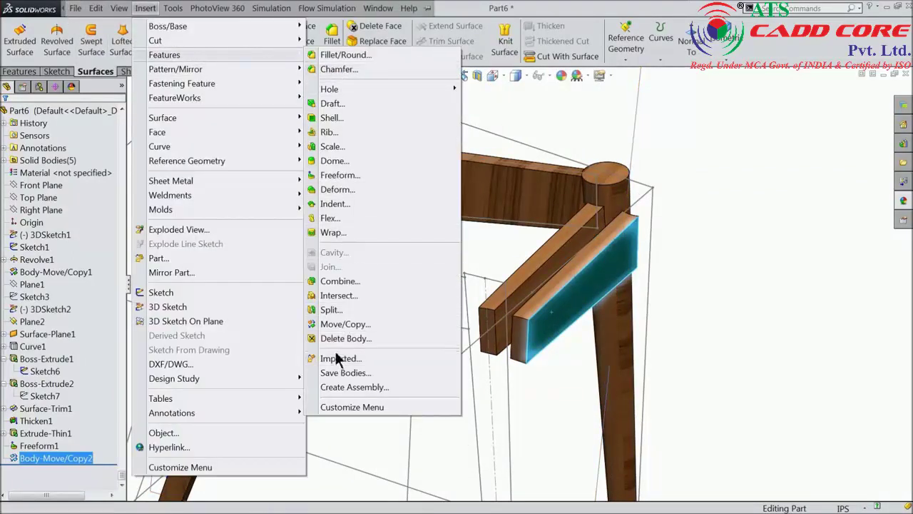
Translate the copied rail by ΔY -1.5 in and ΔZ -15 in with Move/Copy.
left_click(337, 324)
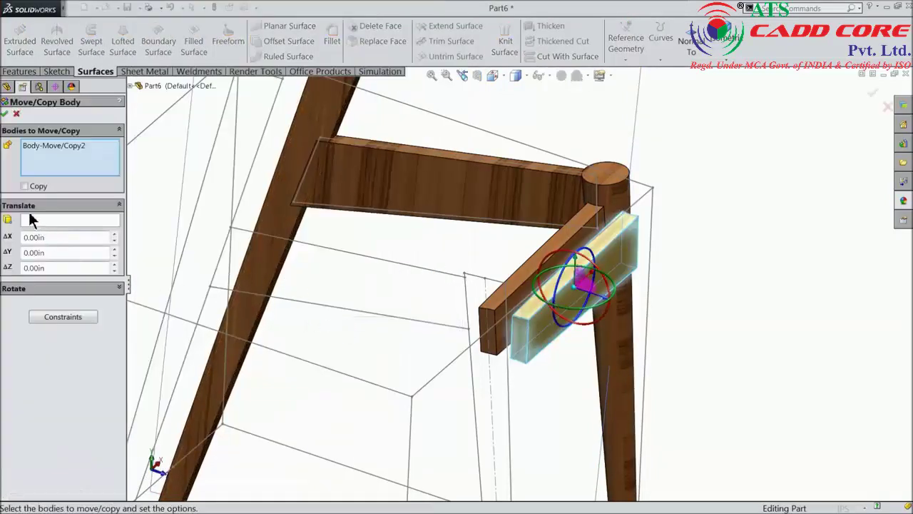
left_click(51, 253)
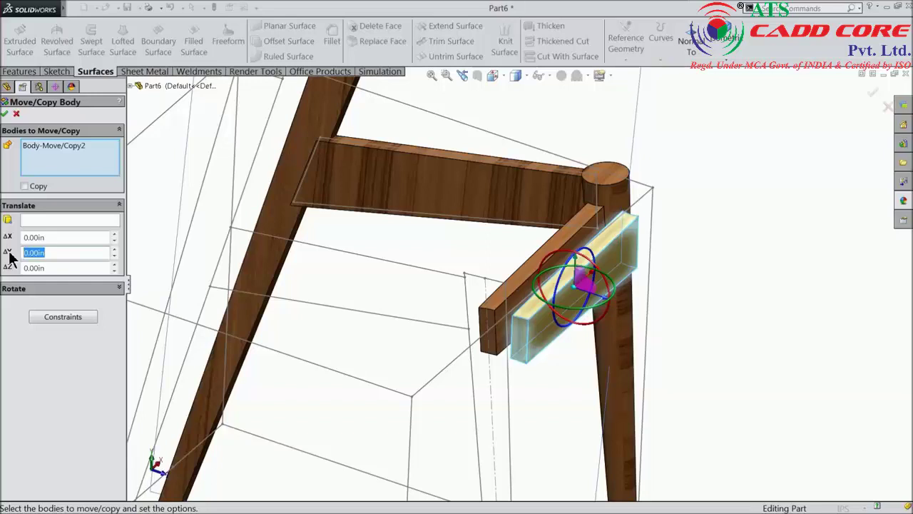
type("-1.5")
key("Tab")
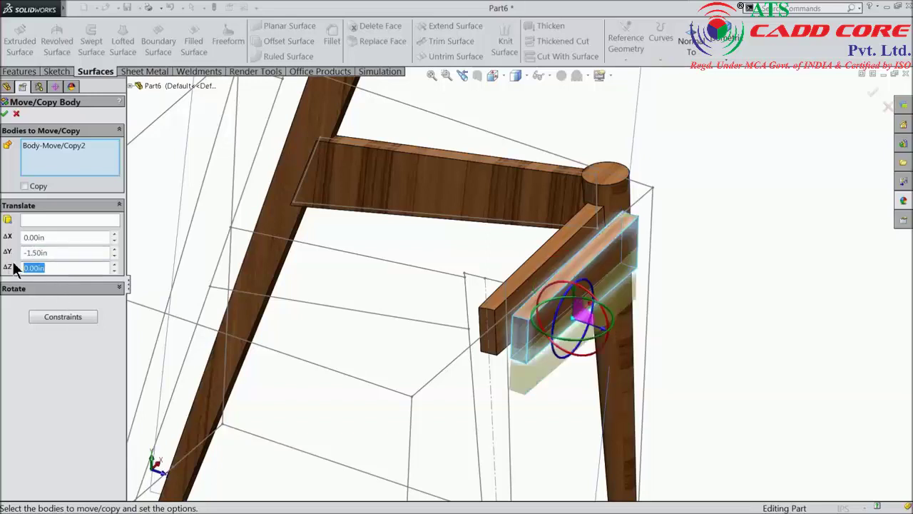
type("-15")
key("Tab")
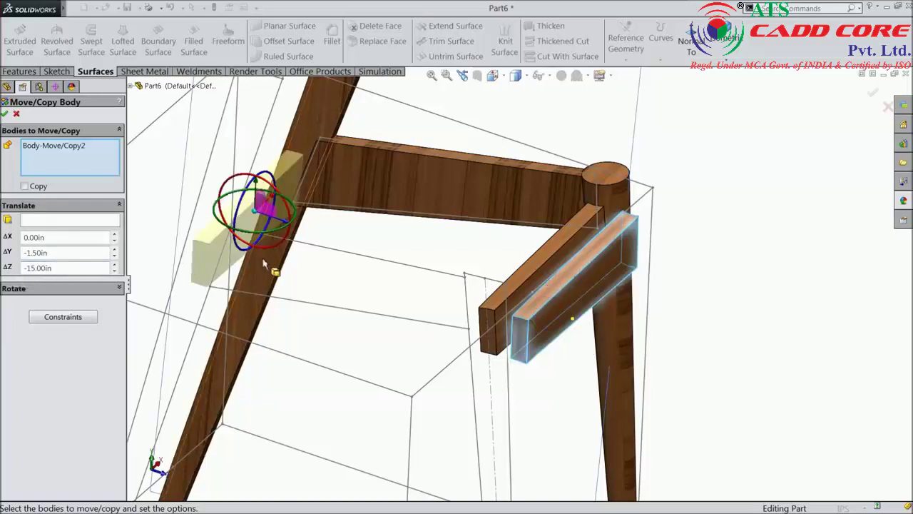
left_click(5, 115)
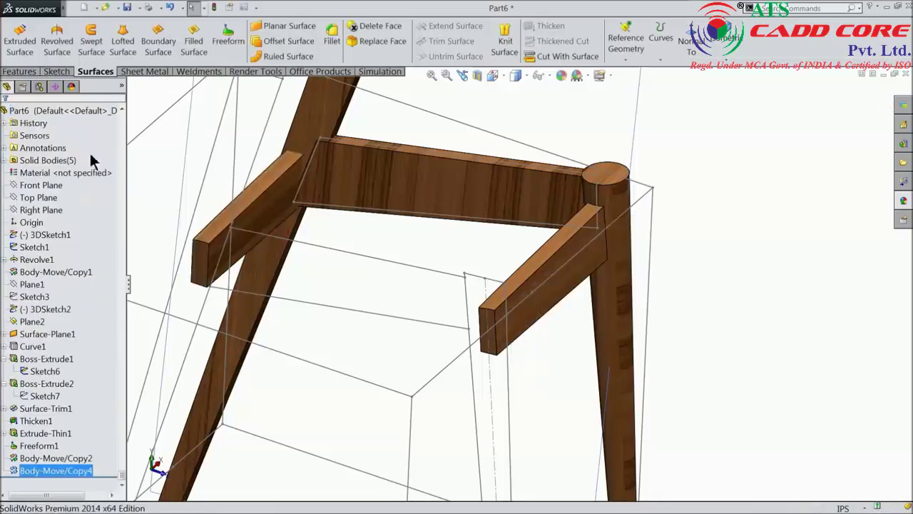
Tilt and zoom the view to inspect the relocated rail.
mouse_move(320, 247)
middle_mouse_down()
mouse_move(369, 257)
mouse_move(343, 249)
middle_mouse_up()
scroll(347, 237, "down", 1)
scroll(359, 226, "down", 1)
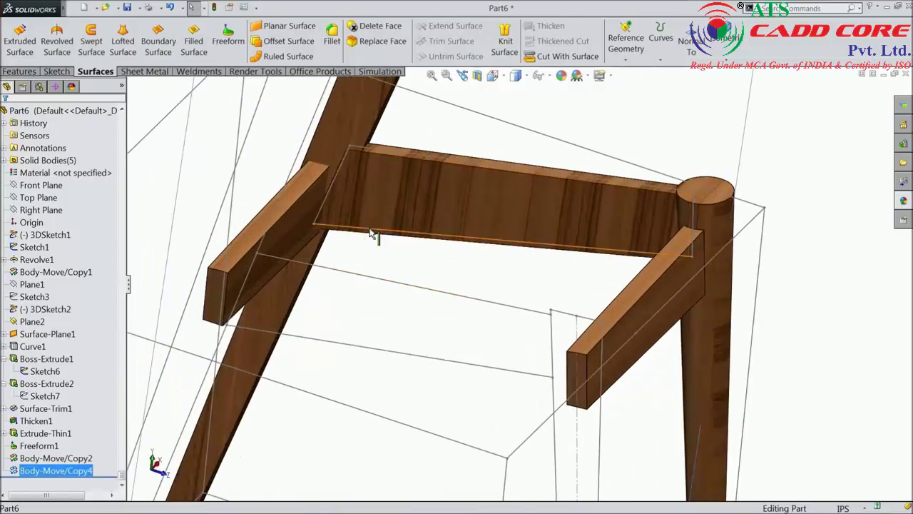
scroll(371, 228, "down", 1)
scroll(378, 225, "down", 1)
scroll(383, 223, "down", 1)
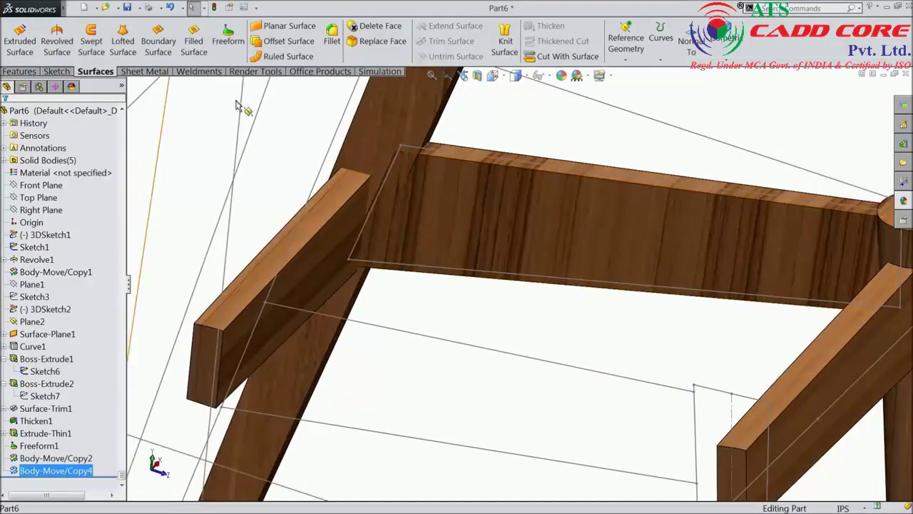
Start a lofted surface using both rails' top edges as profiles.
left_click(123, 52)
scroll(243, 199, "up", 1)
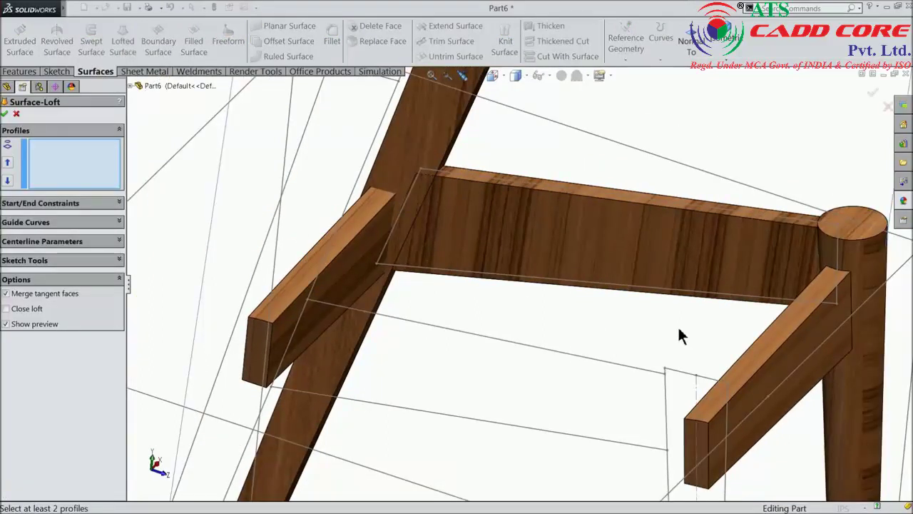
left_click(778, 358)
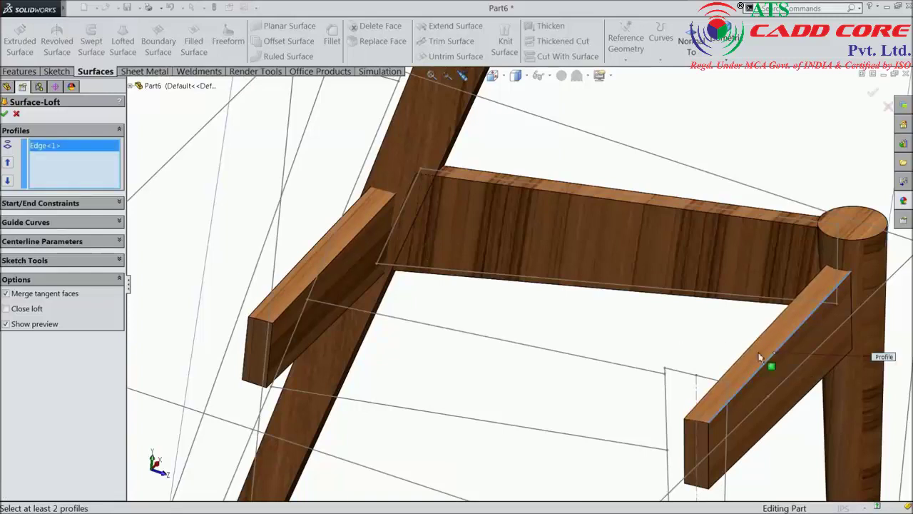
left_click(298, 266)
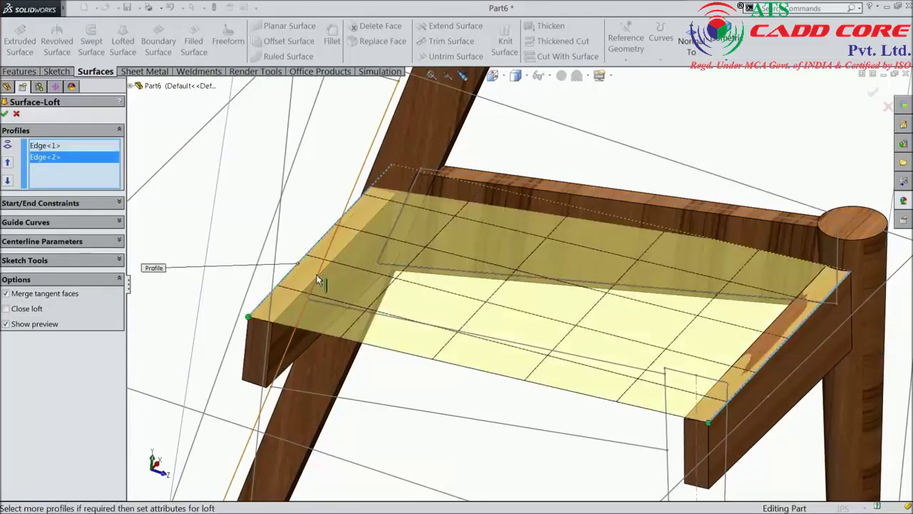
Set Direction Vector start and end constraints from rail edges, with start length 1.1.
left_click(74, 204)
left_click(57, 235)
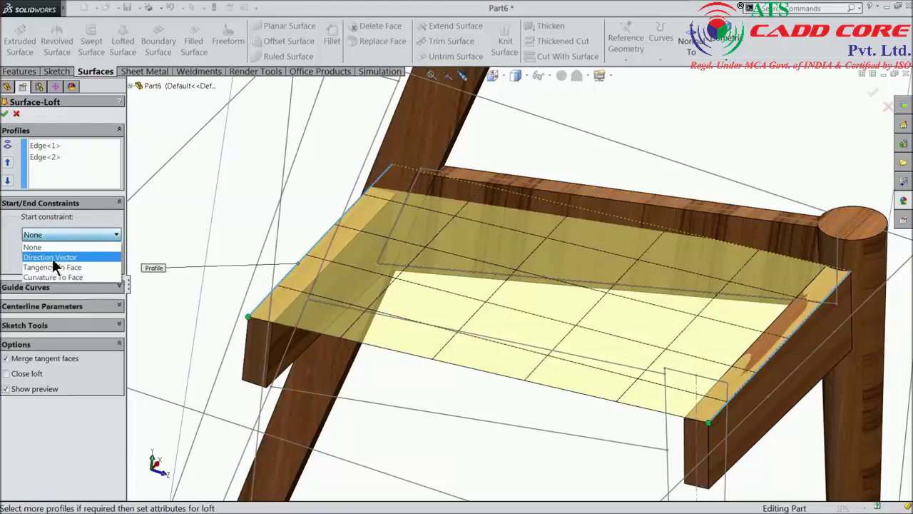
left_click(52, 258)
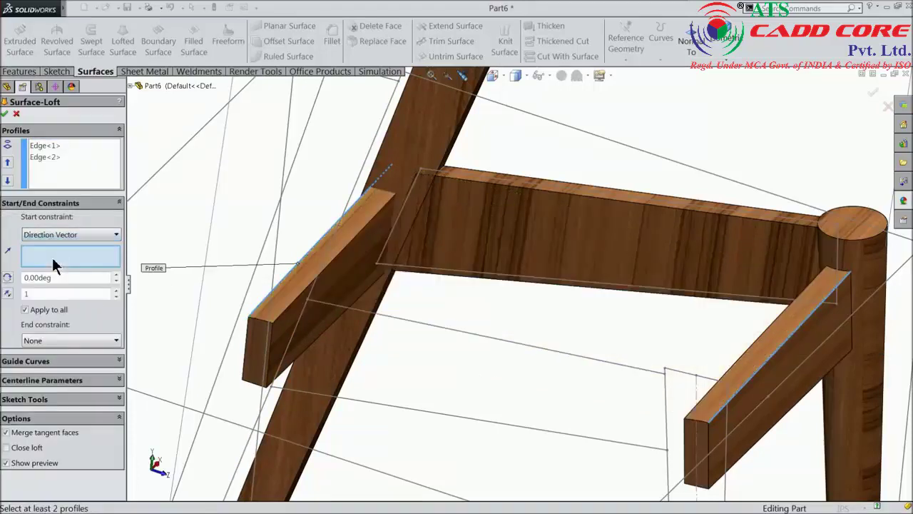
left_click(695, 491)
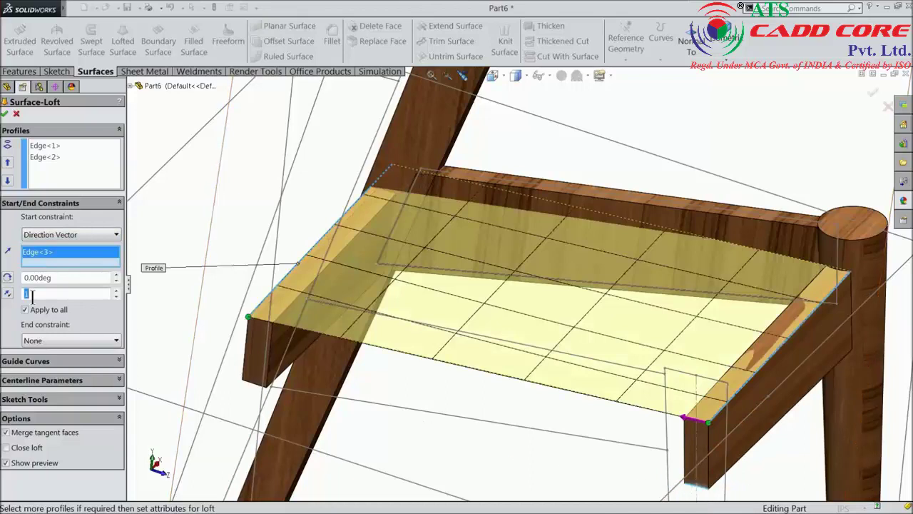
type("1.1")
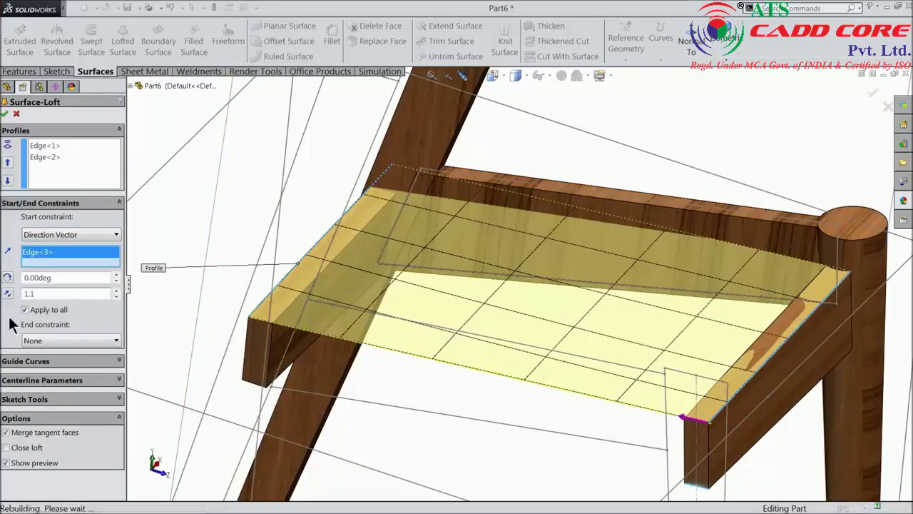
left_click(40, 340)
left_click(47, 362)
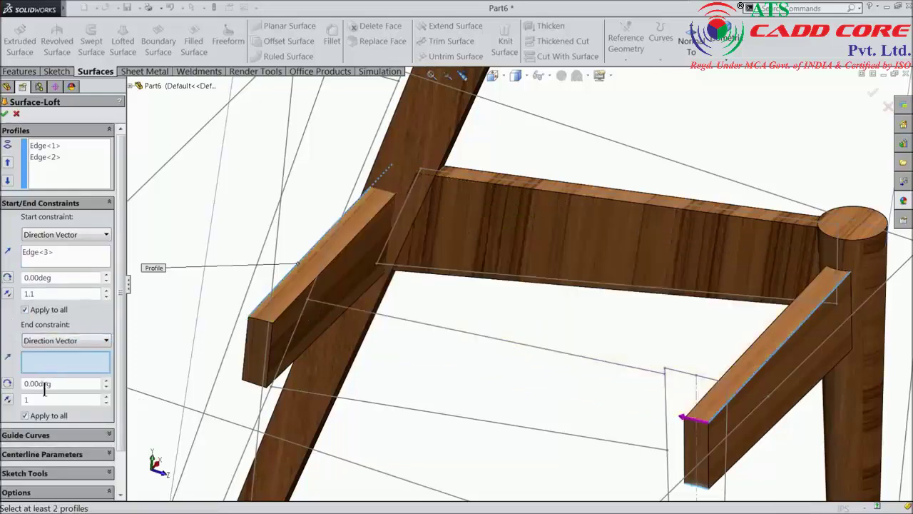
left_click(254, 390)
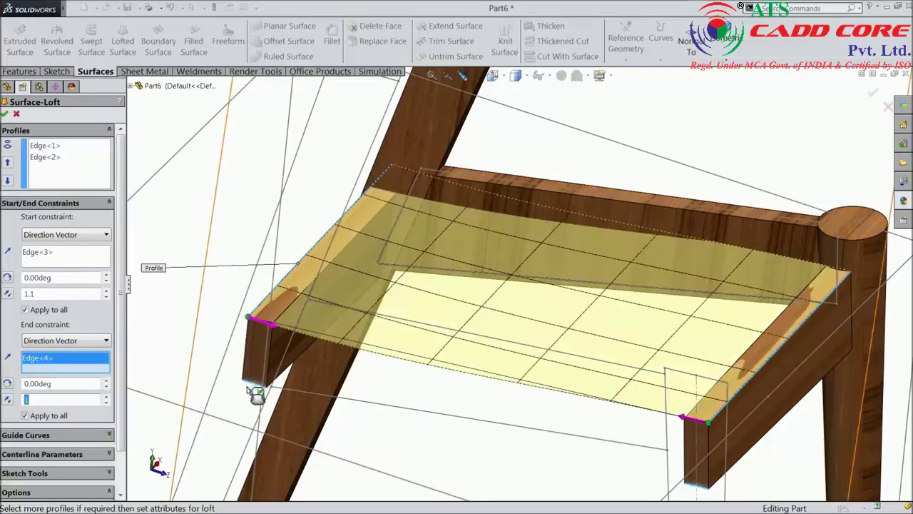
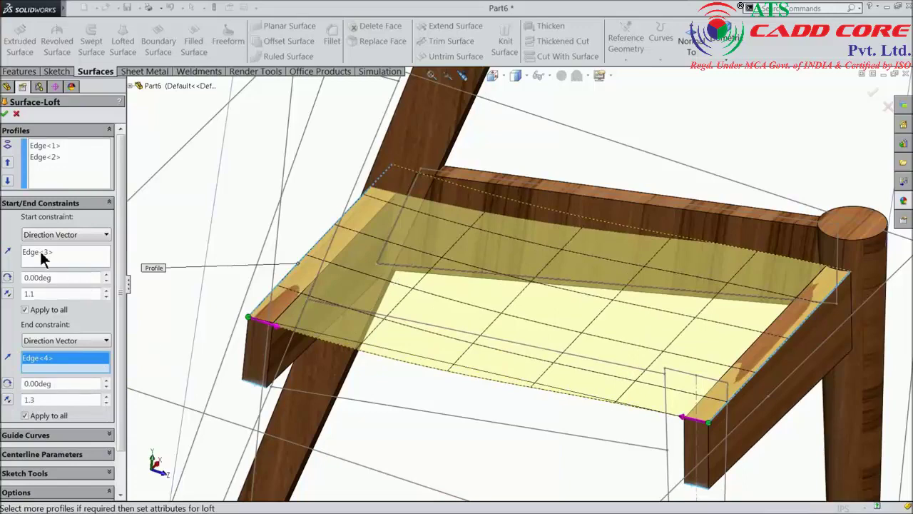
Confirm the lofted seat surface and hide the thin side board beneath it.
left_click(5, 114)
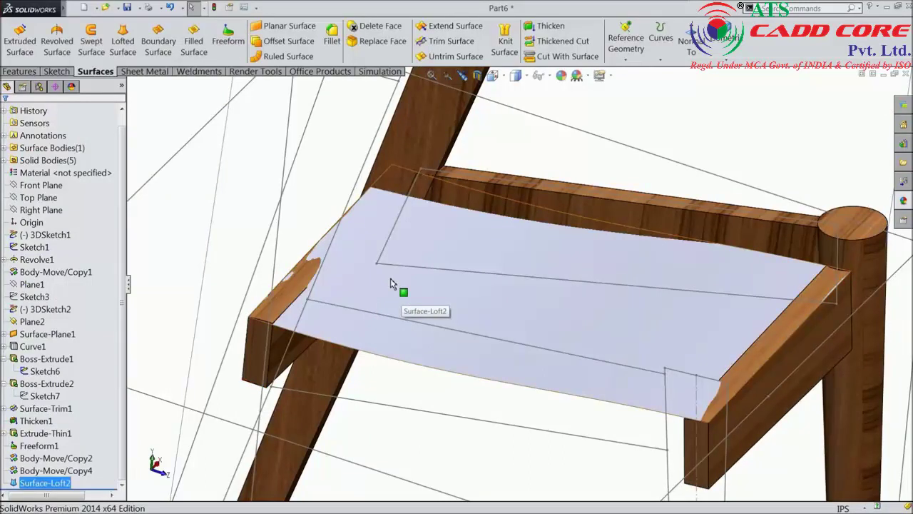
mouse_move(357, 341)
middle_mouse_down()
mouse_move(525, 373)
mouse_move(642, 424)
middle_mouse_up()
left_click(713, 392)
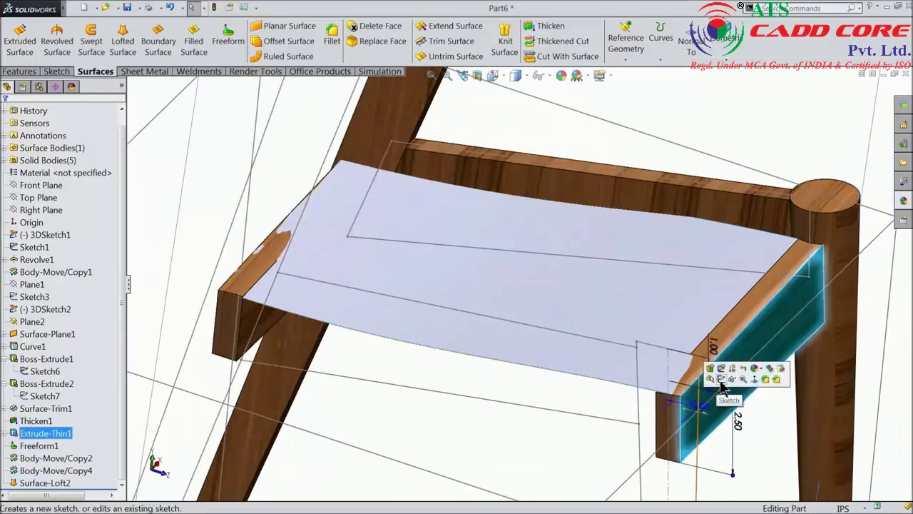
double_click(733, 388)
key("Tab")
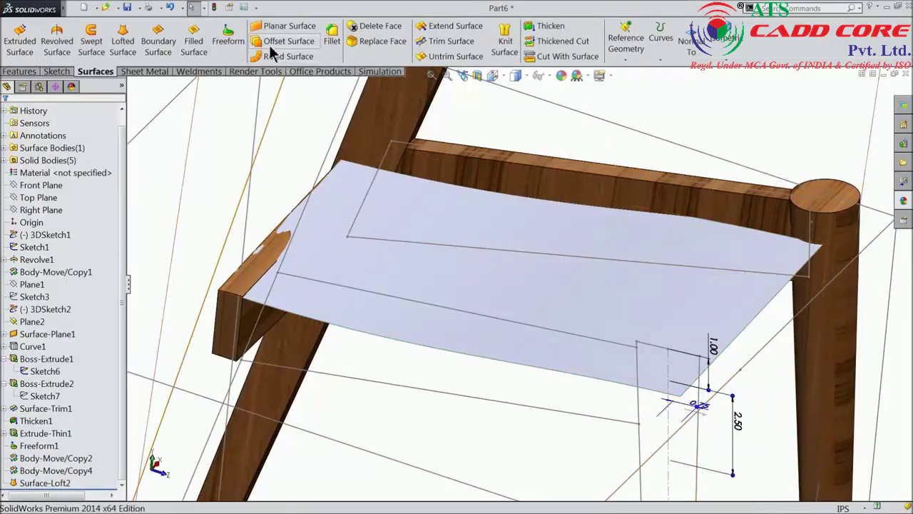
Attempt Extend Surface twice, dismissing the warnings about extending a solid face.
left_click(442, 34)
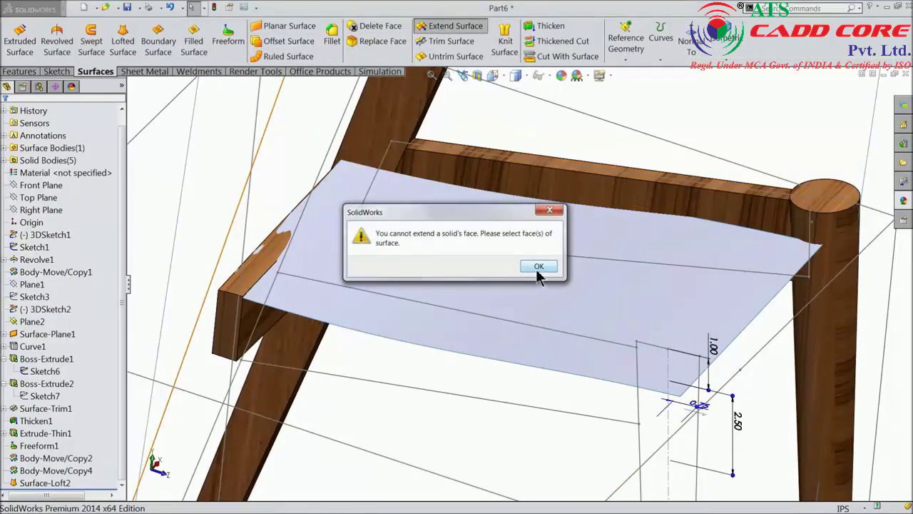
left_click(538, 268)
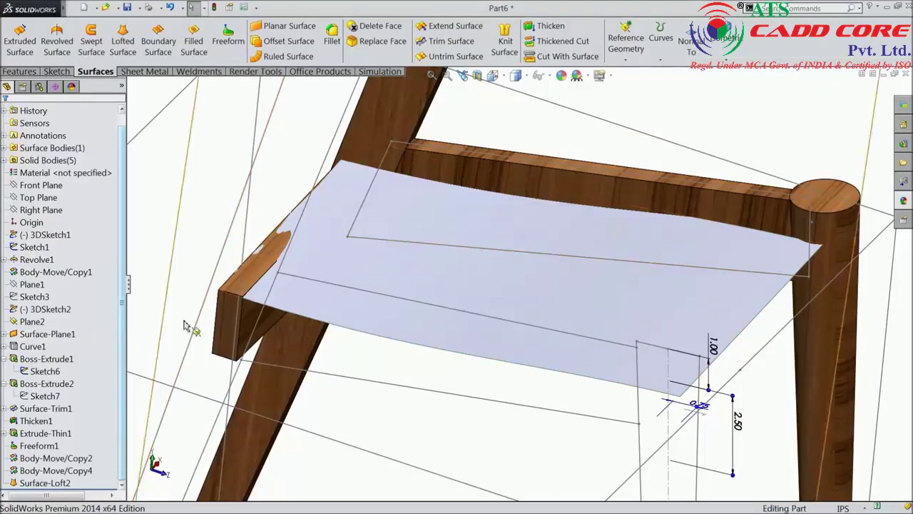
middle_click_drag(383, 295, 489, 228)
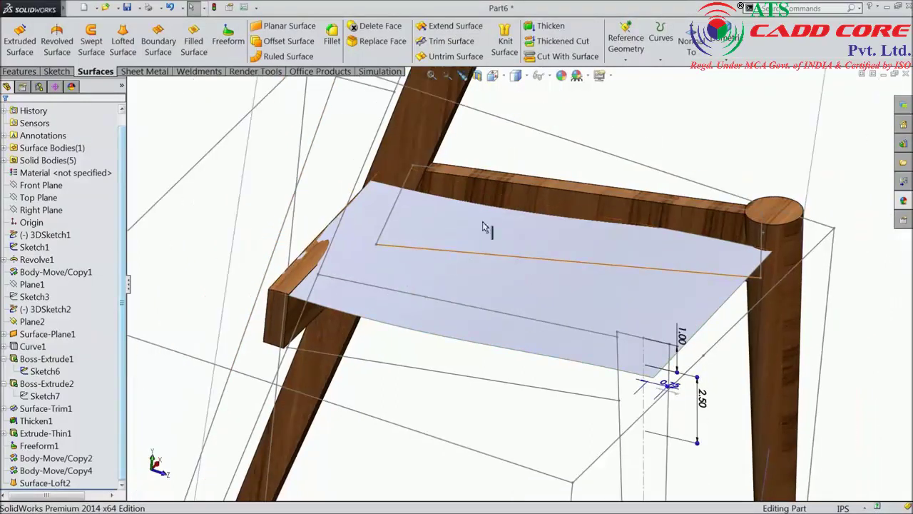
left_click(461, 30)
left_click(537, 267)
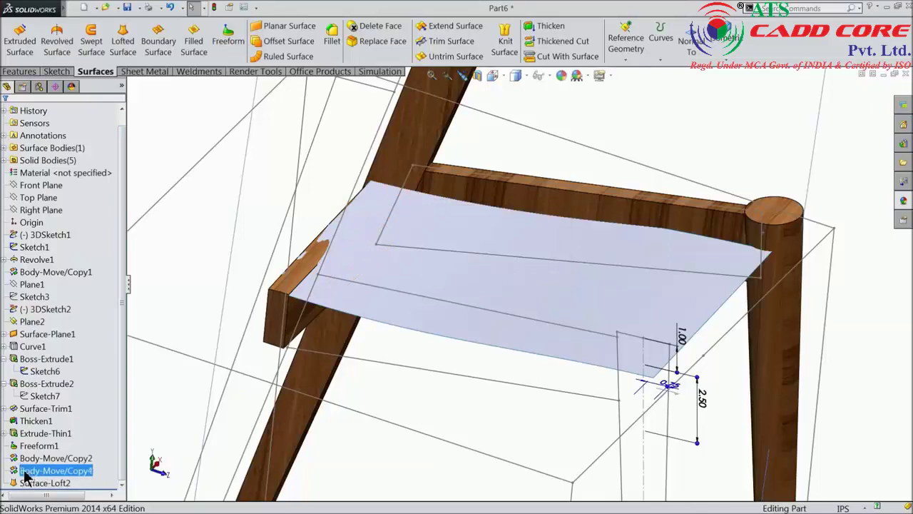
Re-show the Extrude-Thin1 body and bring up Extend Surface (1.50in, Same surface).
left_click(36, 433)
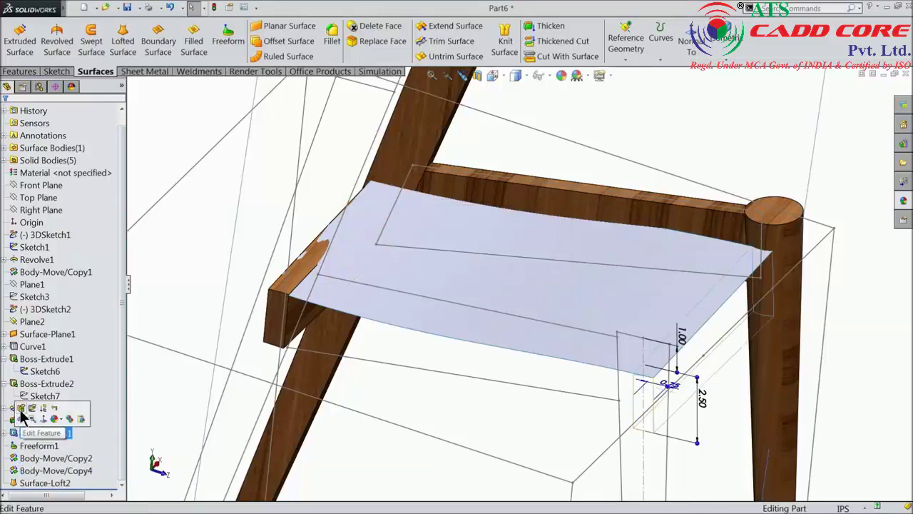
left_click(20, 415)
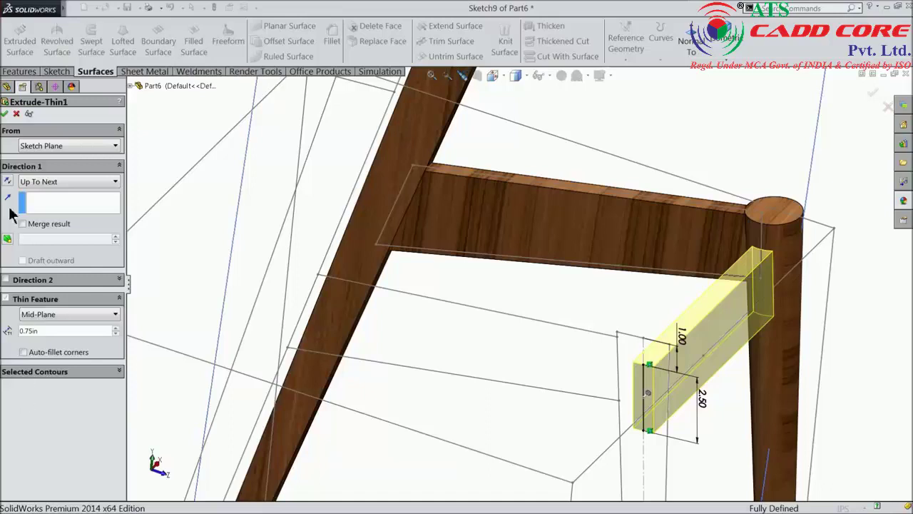
left_click(16, 114)
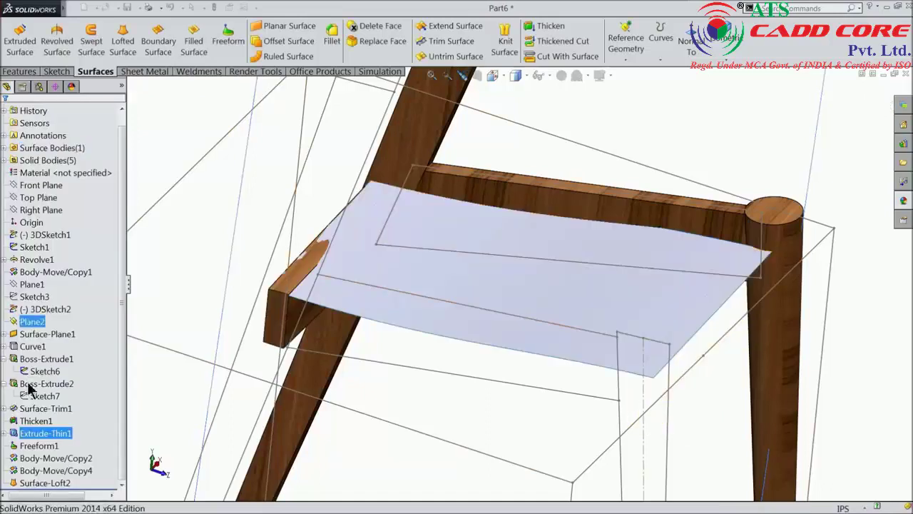
left_click(29, 432)
left_click(20, 419)
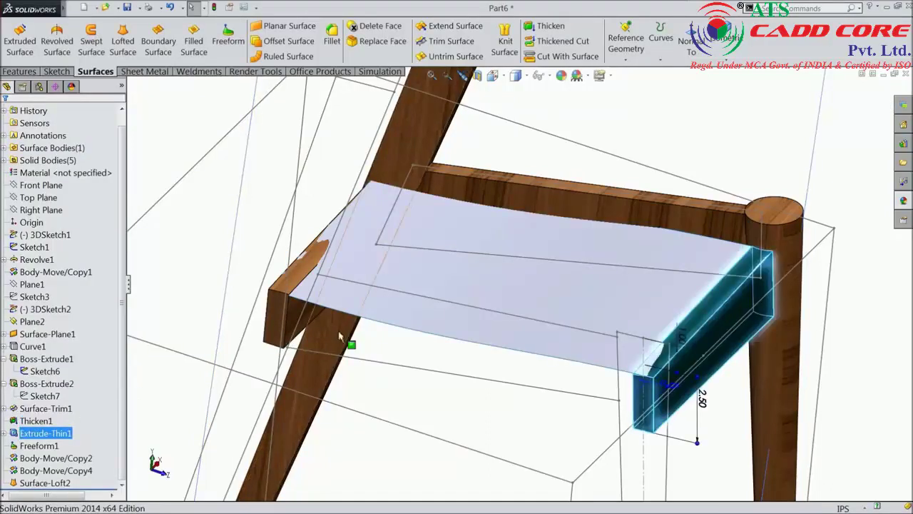
left_click(456, 27)
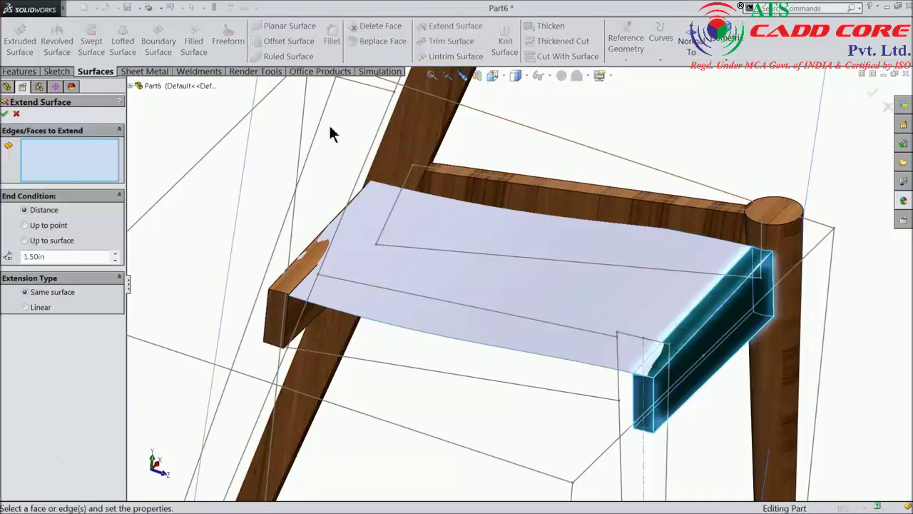
Pick seat edges for extension, then abandon the attempt when the side board blocks selection.
scroll(242, 235, "down", 2)
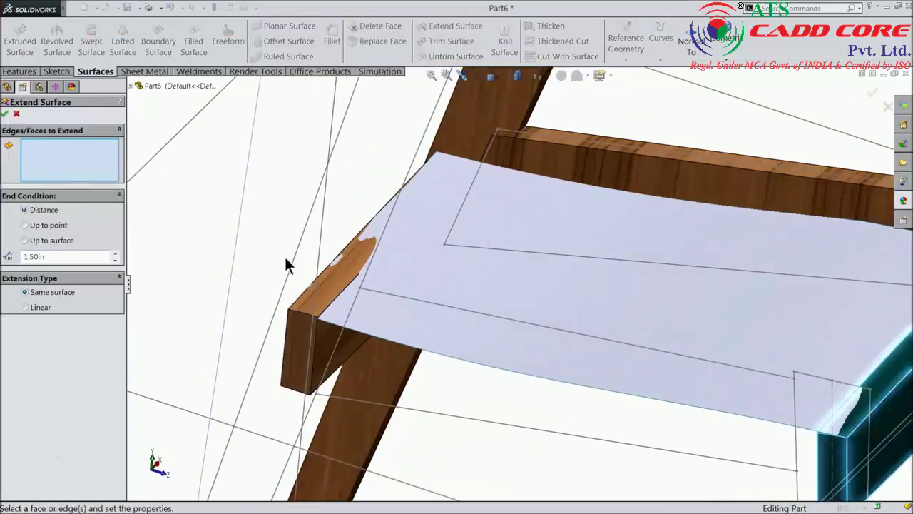
left_click(324, 272)
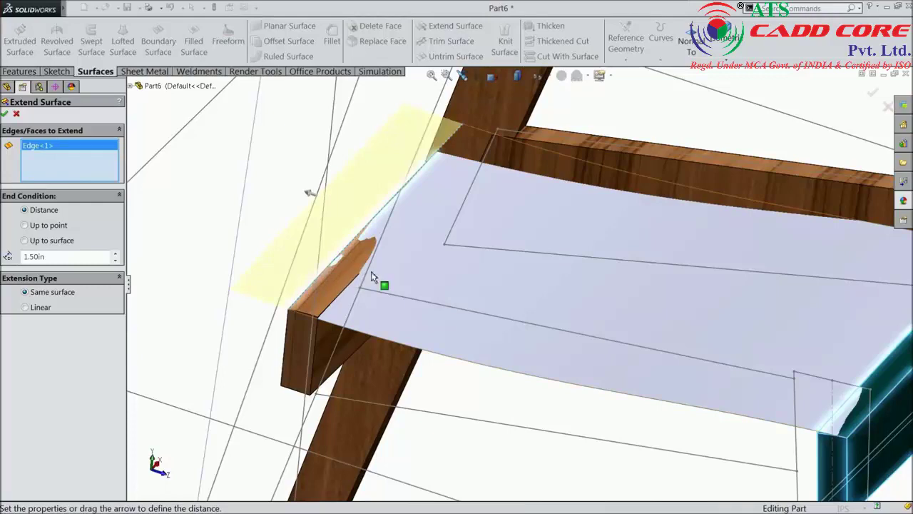
scroll(621, 240, "up", 2)
scroll(622, 240, "down", 2)
middle_click_drag(589, 159, 587, 199)
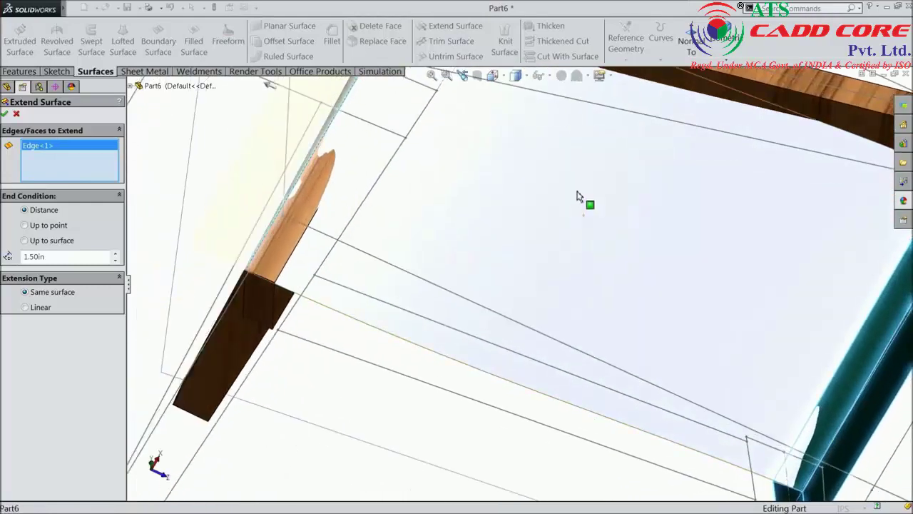
scroll(575, 159, "up", 3)
scroll(549, 168, "down", 3)
middle_click_drag(550, 169, 545, 183)
scroll(520, 138, "down", 2)
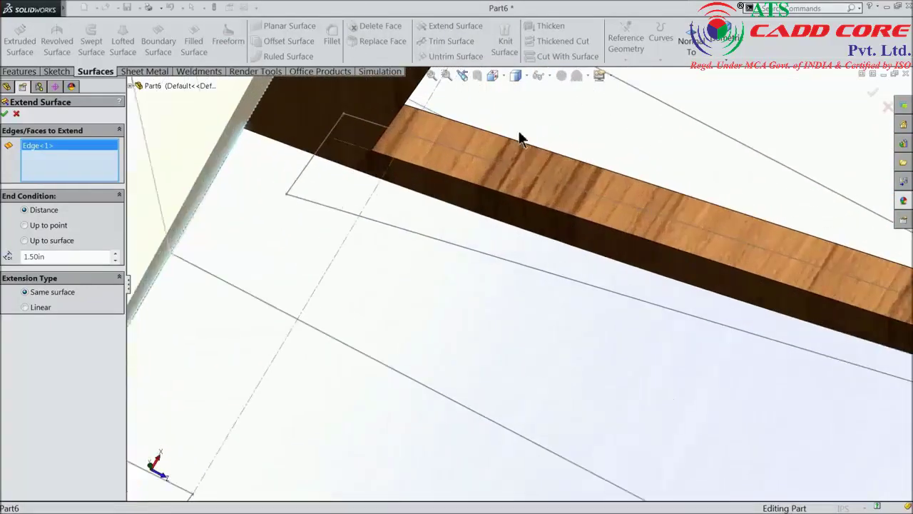
scroll(545, 157, "up", 2)
scroll(556, 194, "up", 2)
scroll(522, 204, "down", 3)
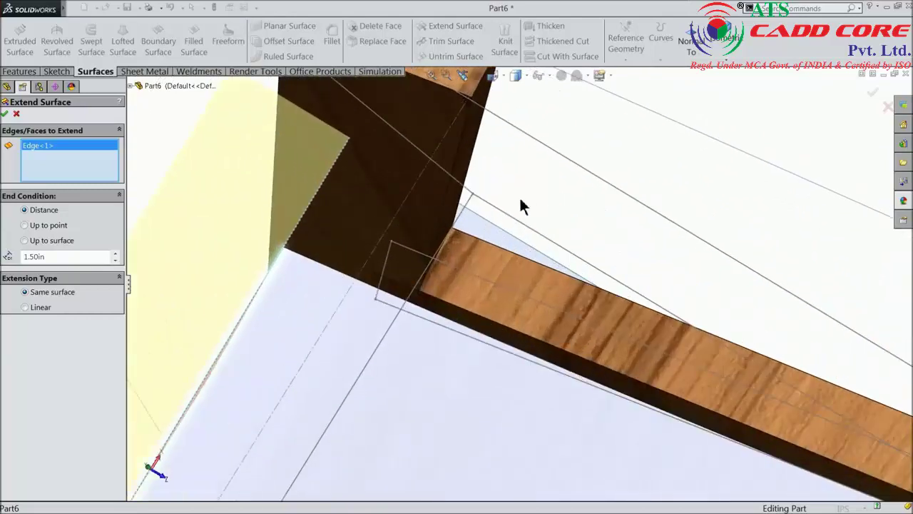
left_click(503, 234)
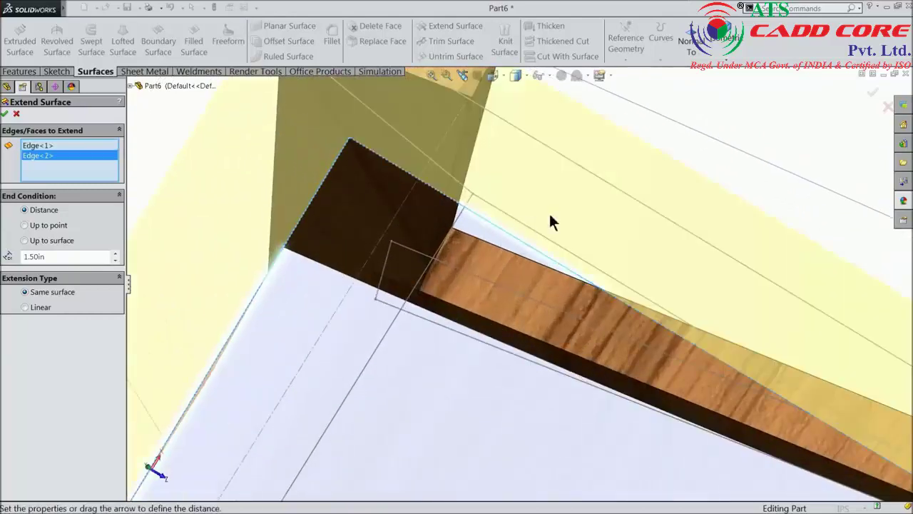
scroll(548, 211, "up", 3)
scroll(549, 243, "up", 2)
scroll(626, 365, "up", 3)
scroll(607, 322, "down", 5)
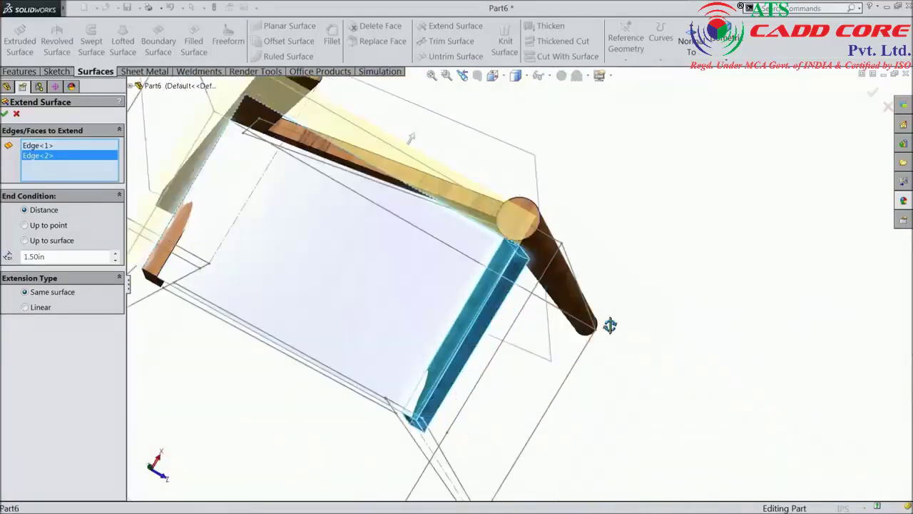
mouse_move(607, 322)
middle_mouse_down()
mouse_move(624, 310)
mouse_move(610, 300)
middle_mouse_up()
scroll(516, 309, "down", 3)
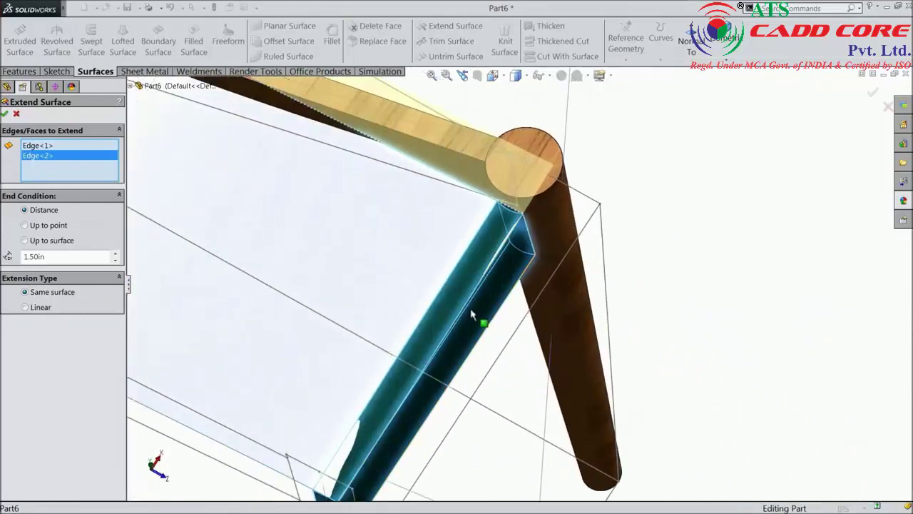
left_click(505, 250)
left_click(16, 114)
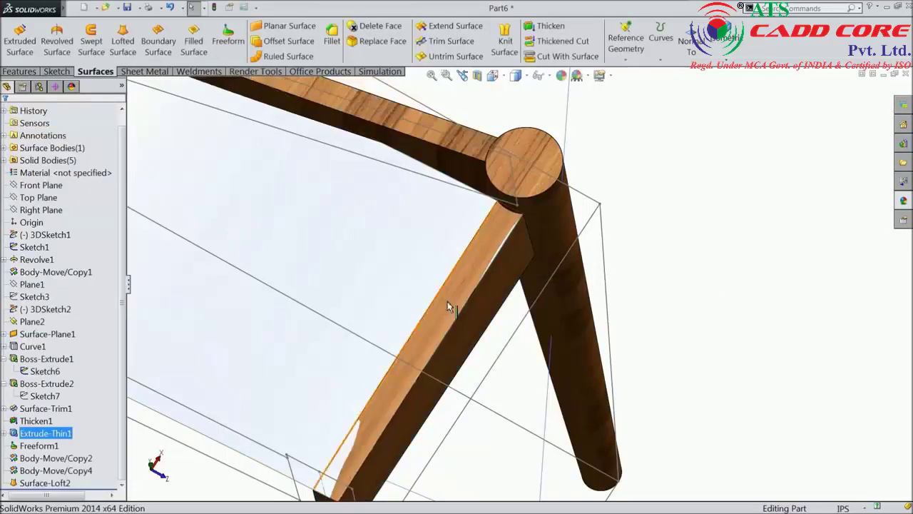
Hide the side board body and restart Extend Surface from the seat's right edge.
left_click(494, 316)
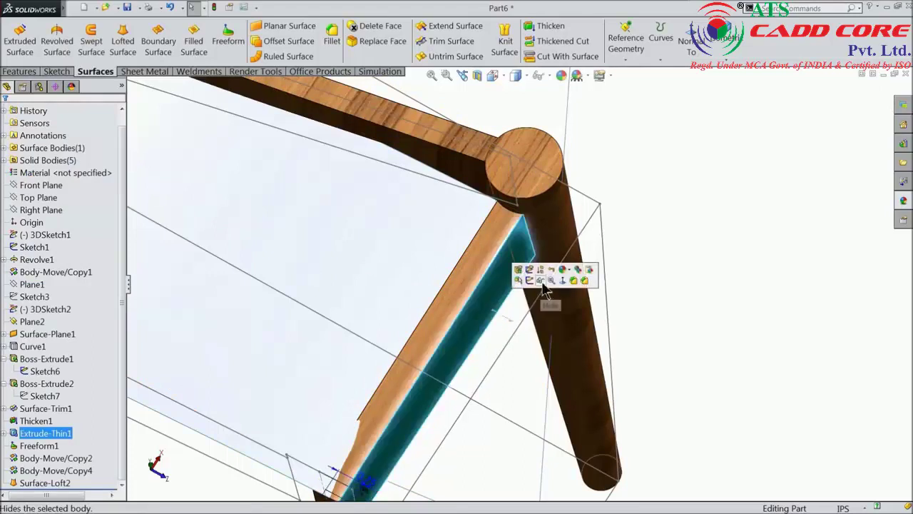
left_click(544, 223)
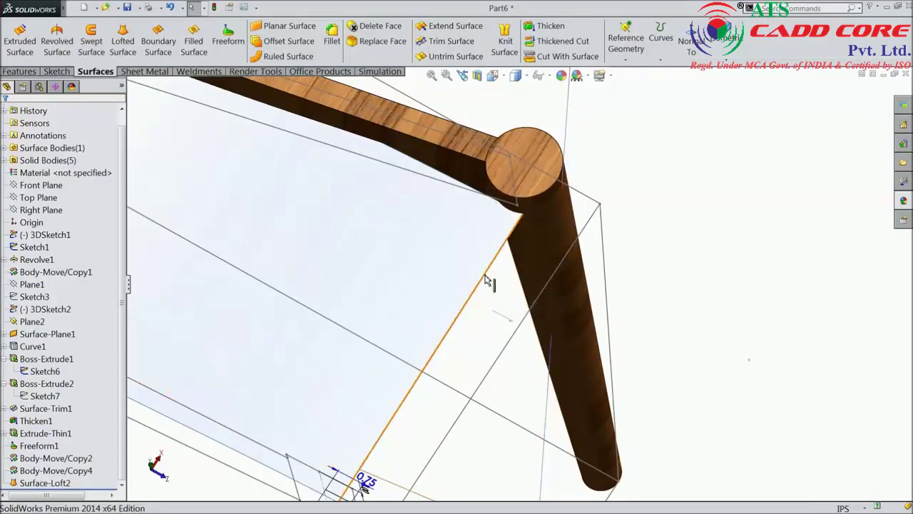
left_click(485, 280)
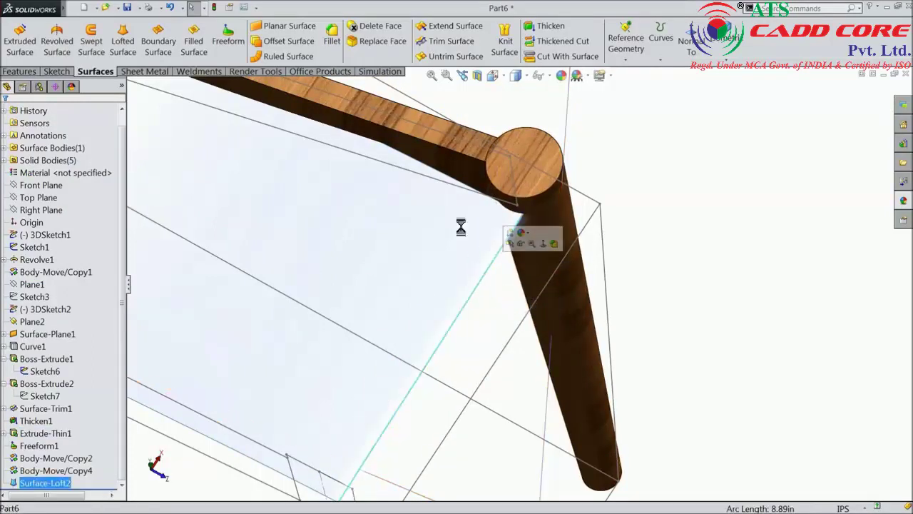
left_click(438, 30)
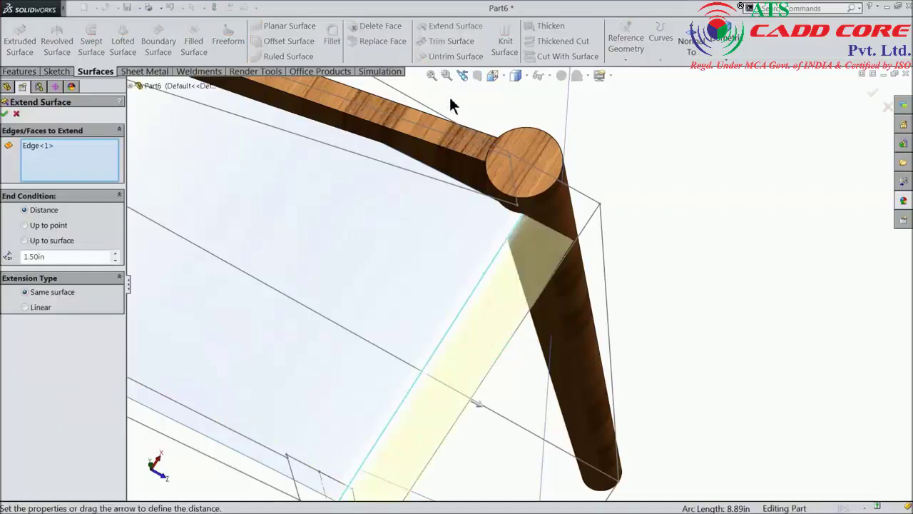
scroll(431, 121, "up", 5)
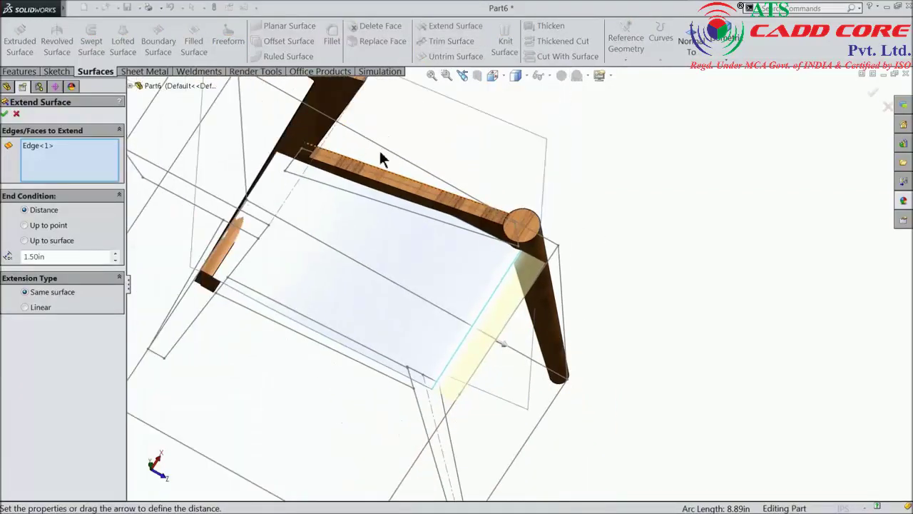
scroll(454, 155, "down", 5)
scroll(449, 163, "down", 2)
scroll(460, 175, "down", 1)
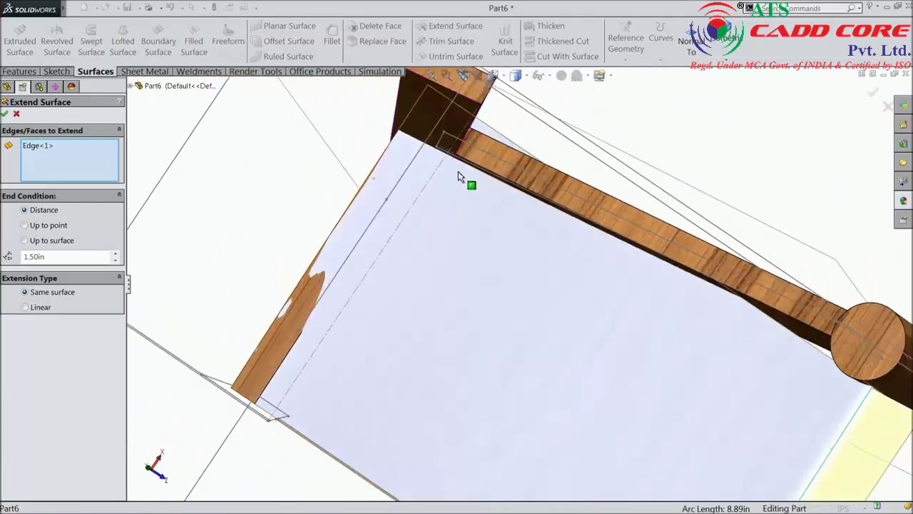
scroll(485, 160, "down", 2)
Add the back and third seat edges and apply the 1.50in Same-surface extension.
left_click(518, 130)
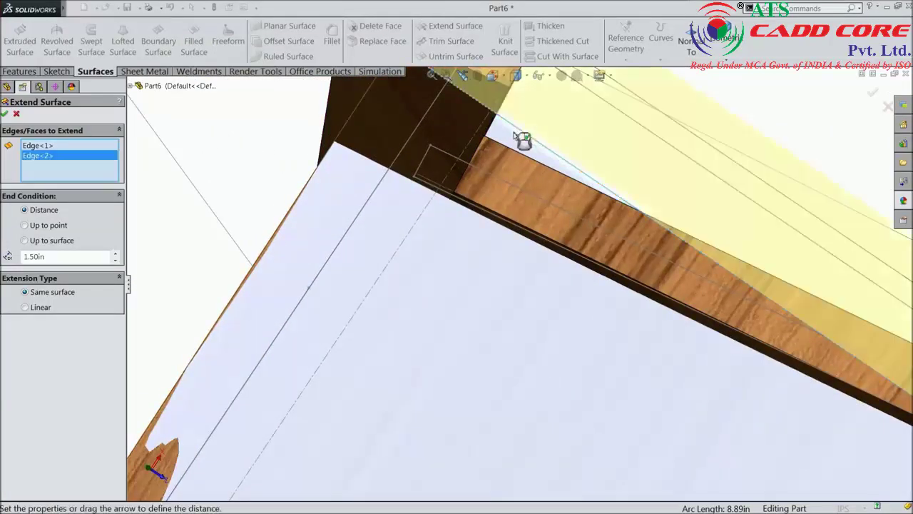
left_click(278, 236)
scroll(305, 235, "up", 2)
scroll(357, 265, "up", 2)
scroll(545, 372, "up", 2)
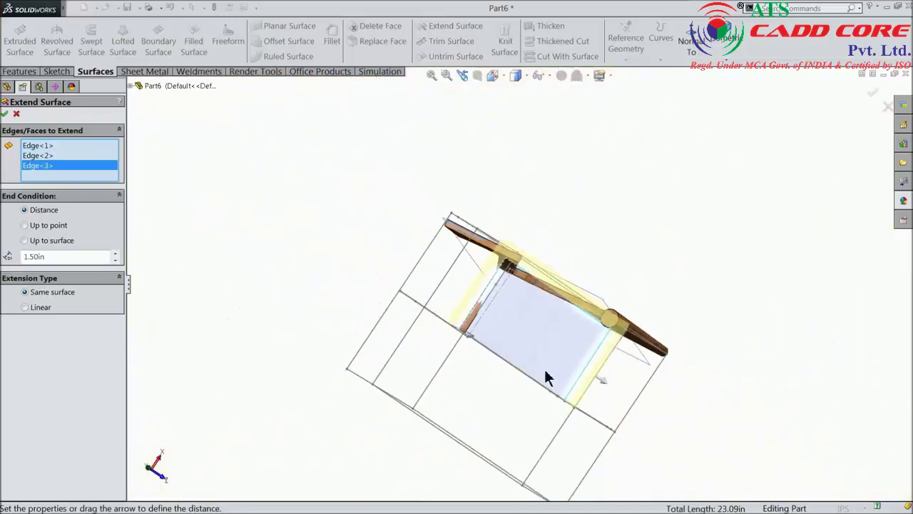
middle_click_drag(545, 378, 575, 379)
scroll(516, 301, "down", 2)
scroll(487, 298, "down", 2)
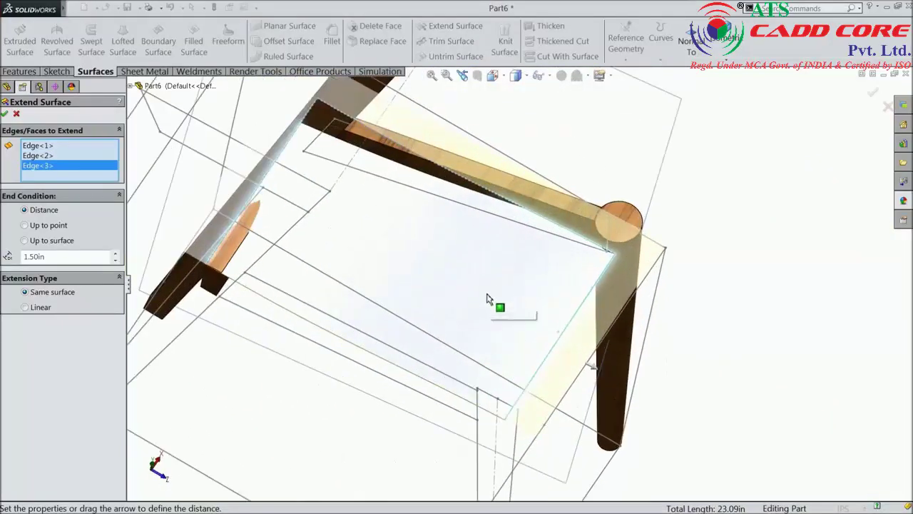
scroll(487, 298, "up", 2)
mouse_move(447, 302)
middle_mouse_down()
mouse_move(436, 267)
mouse_move(397, 230)
middle_mouse_up()
scroll(389, 226, "down", 2)
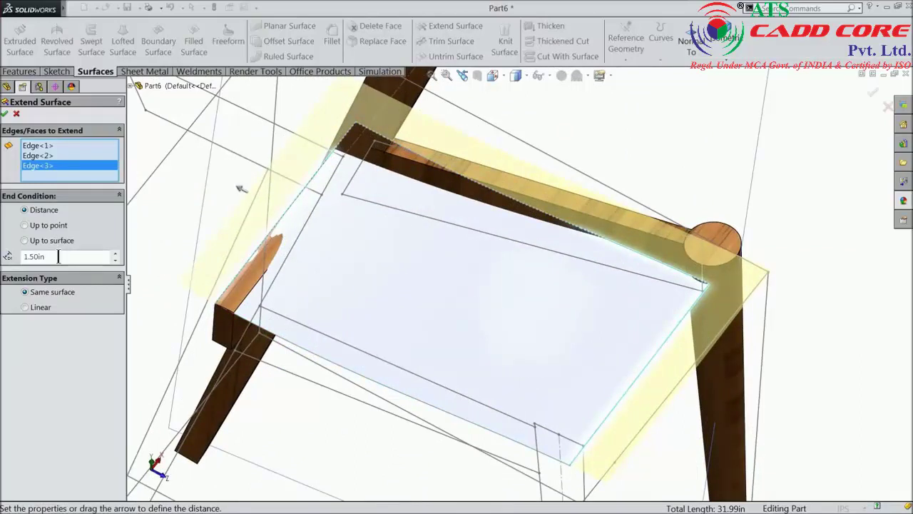
left_click(6, 115)
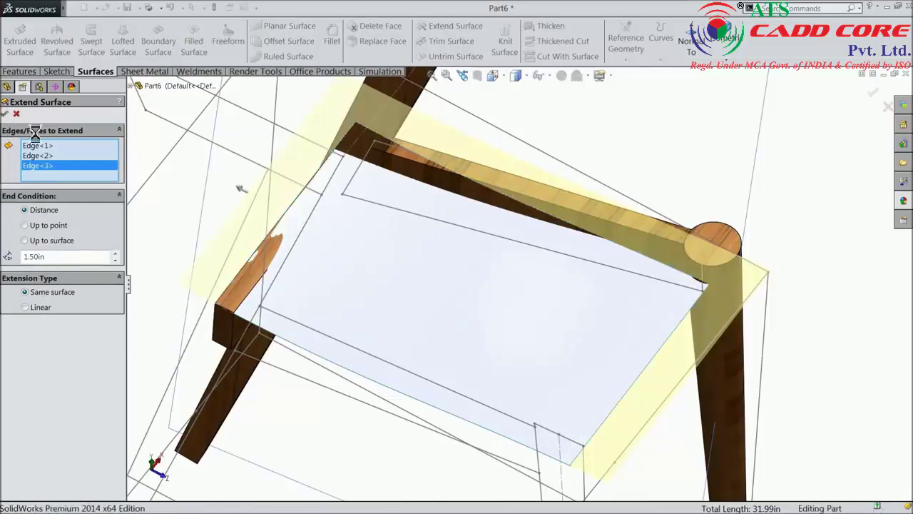
scroll(500, 271, "up", 2)
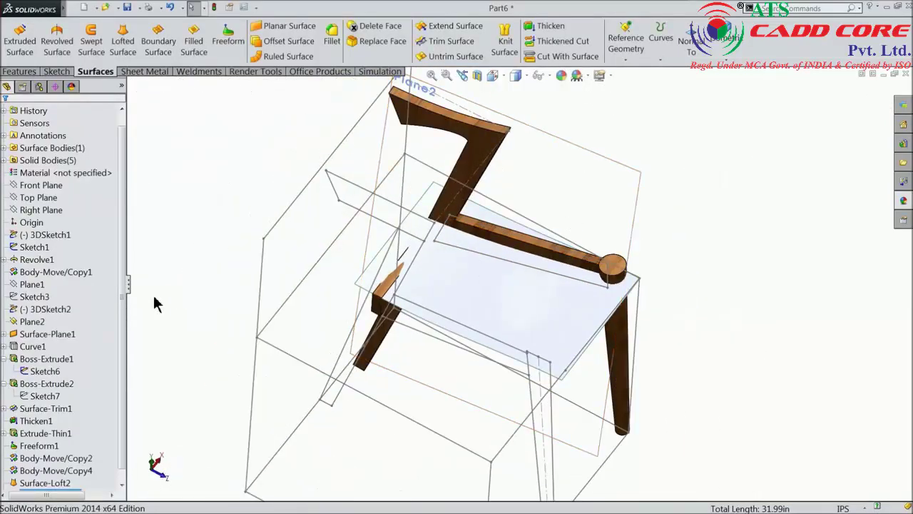
Show the Extrude-Thin1 body again and orbit around the chair to inspect it.
left_click(19, 432)
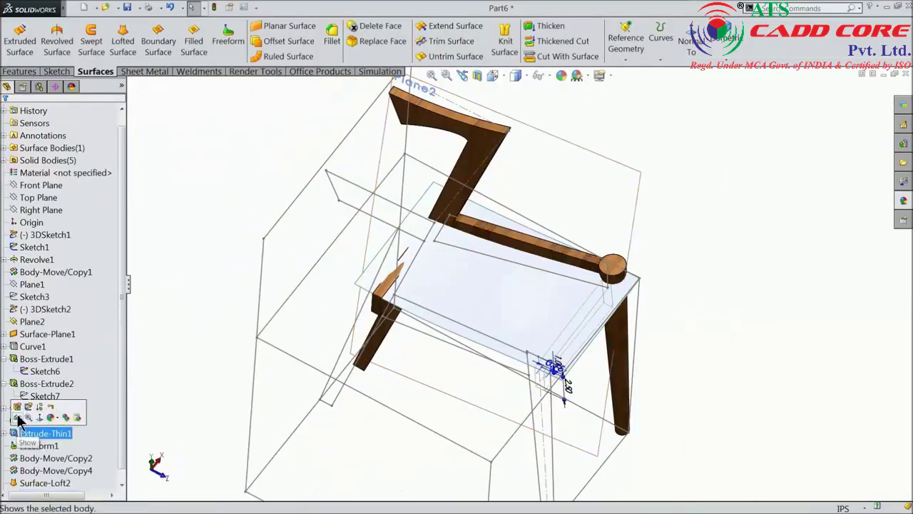
left_click(17, 417)
left_click(217, 260)
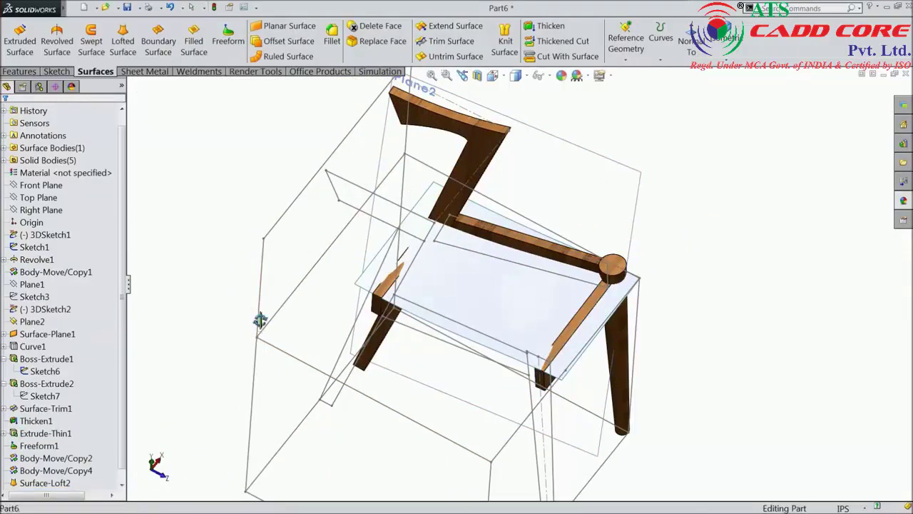
middle_click_drag(259, 318, 240, 267)
scroll(505, 297, "down", 3)
scroll(563, 306, "down", 2)
mouse_move(564, 305)
middle_mouse_down()
mouse_move(546, 293)
mouse_move(557, 302)
middle_mouse_up()
left_click(561, 302)
scroll(583, 326, "up", 3)
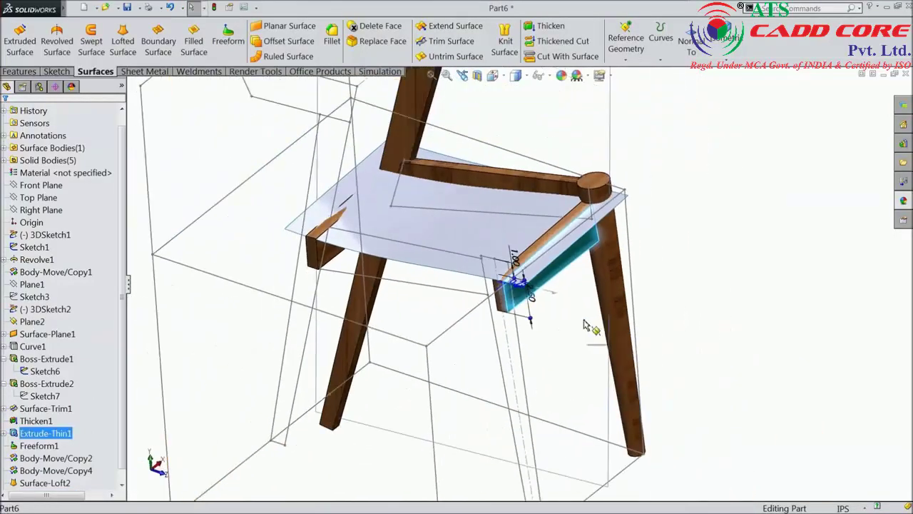
scroll(587, 327, "up", 2)
scroll(589, 327, "up", 1)
scroll(592, 328, "up", 1)
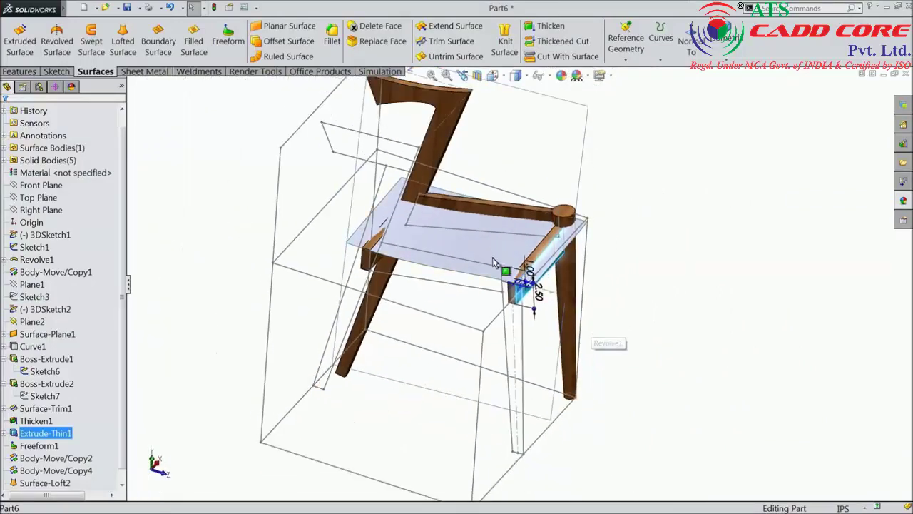
scroll(593, 314, "up", 2)
left_click(609, 237)
scroll(560, 197, "down", 2)
scroll(499, 153, "down", 1)
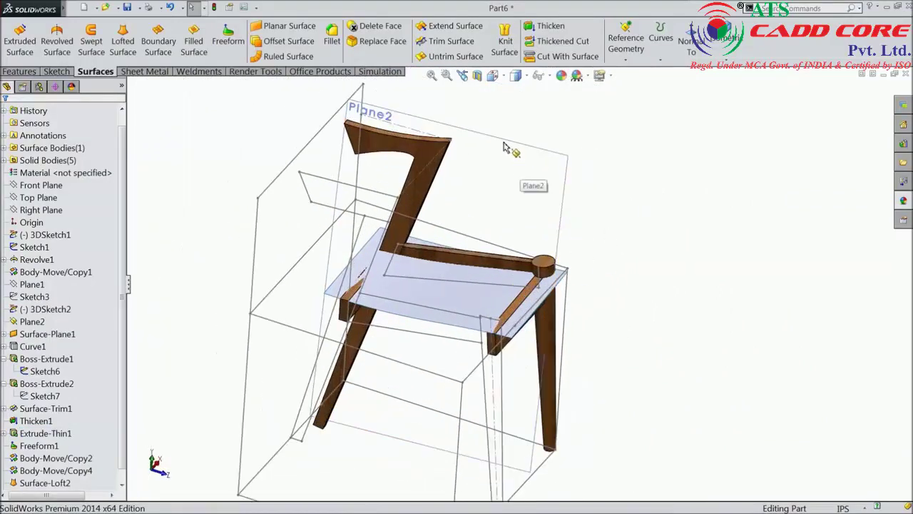
Turn the chair to a front view and select the Top Plane for sketching.
left_click(506, 144)
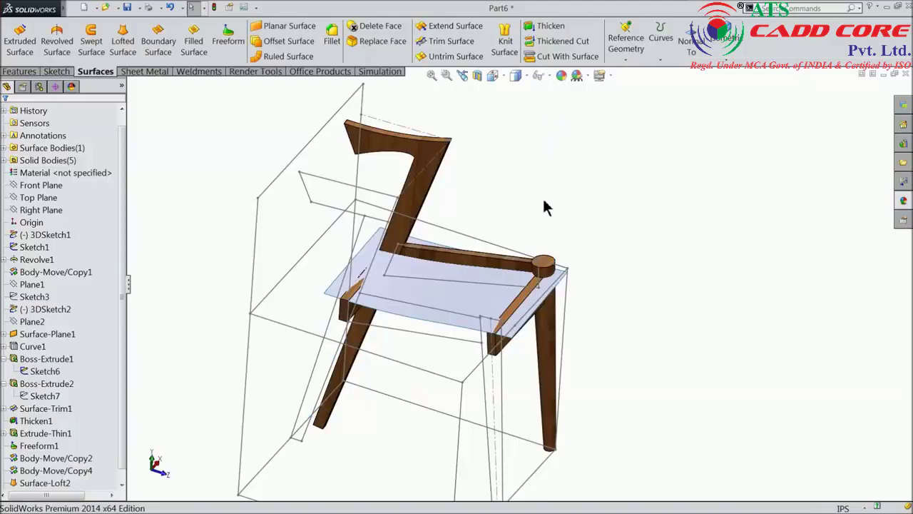
mouse_move(544, 208)
middle_mouse_down()
mouse_move(535, 175)
mouse_move(543, 202)
mouse_move(495, 206)
mouse_move(422, 284)
mouse_move(463, 317)
middle_mouse_up()
scroll(462, 323, "down", 3)
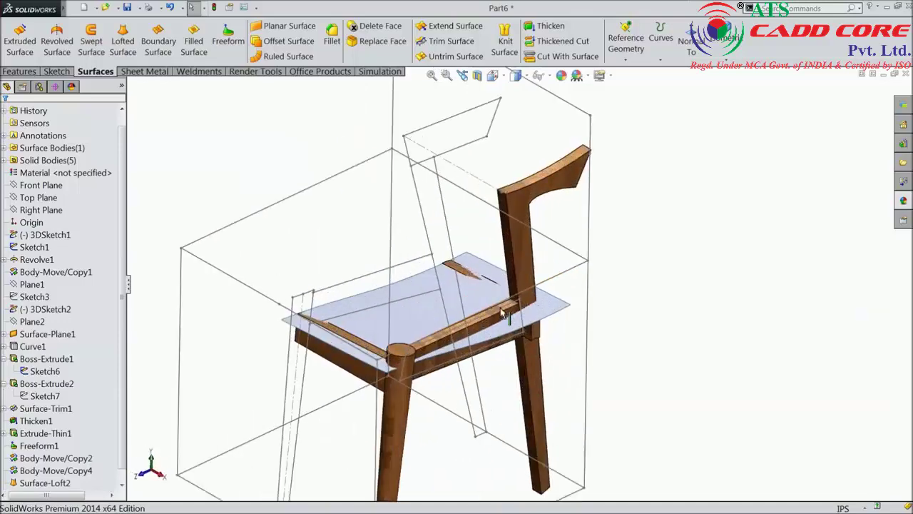
scroll(485, 319, "down", 3)
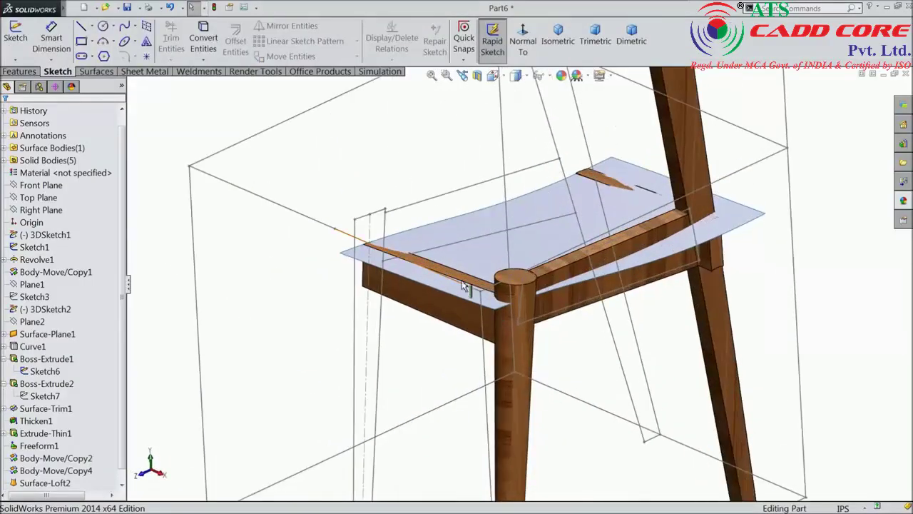
scroll(497, 289, "up", 3)
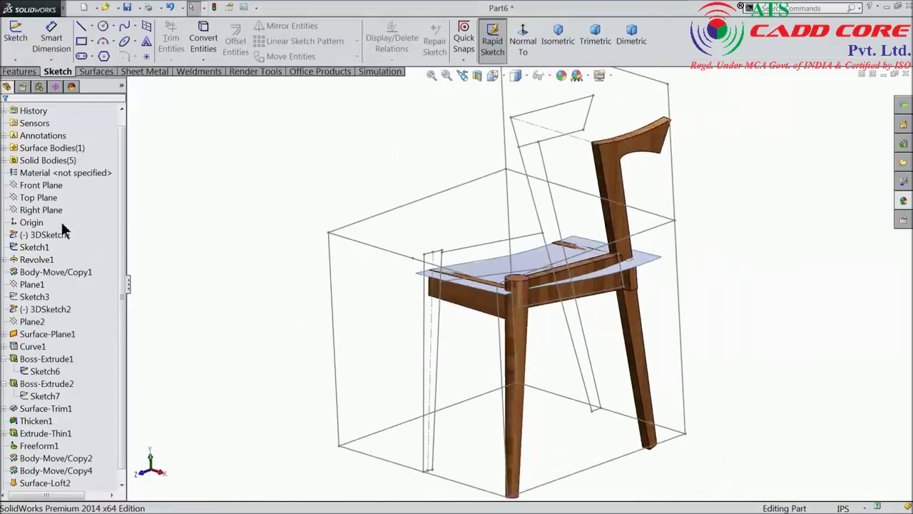
left_click(39, 197)
Start a sketch on the Top Plane, viewed normal, and draw the left vertical line.
left_click(29, 183)
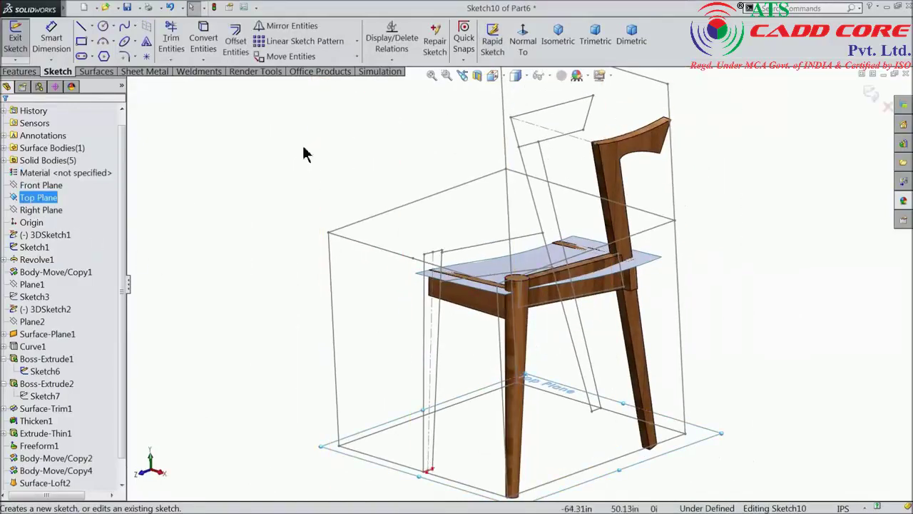
left_click(523, 43)
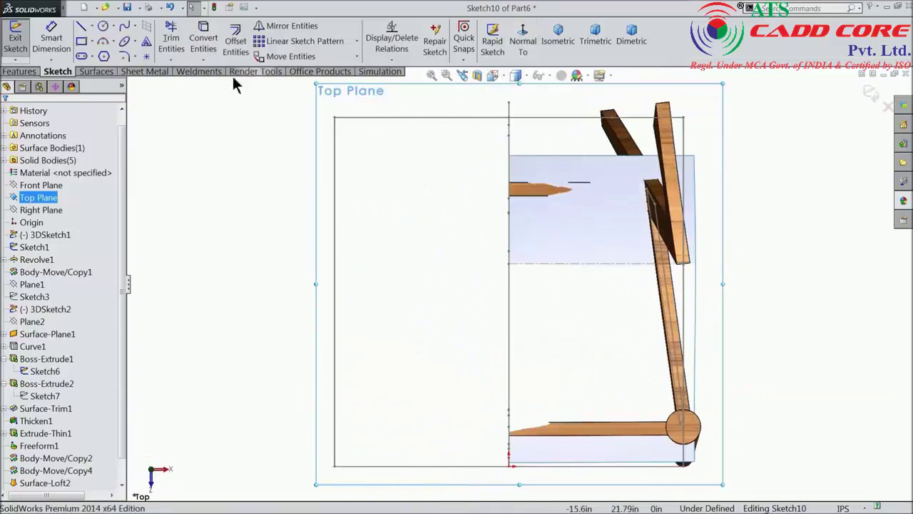
left_click(82, 28)
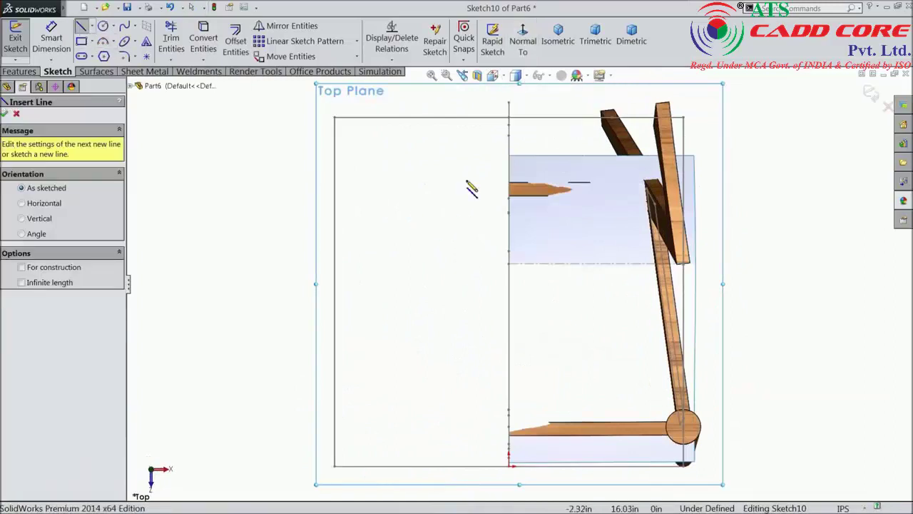
left_click(509, 160)
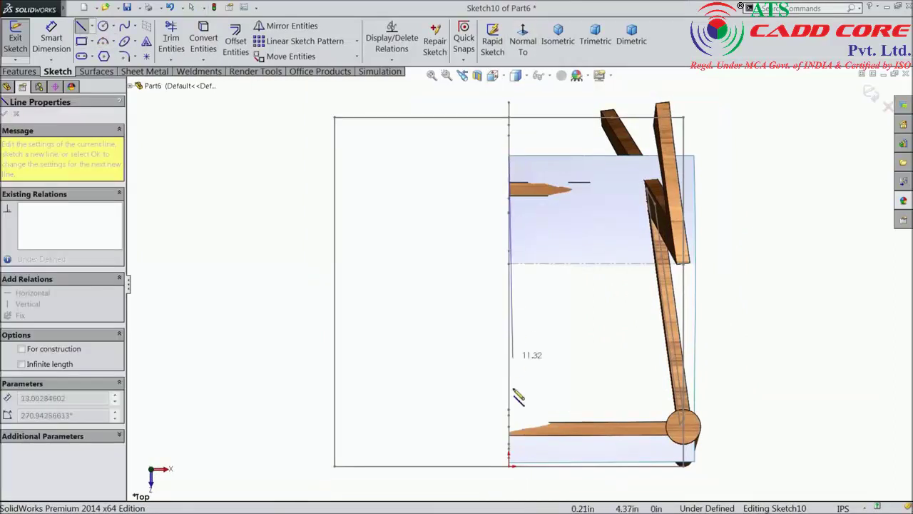
left_click(508, 464)
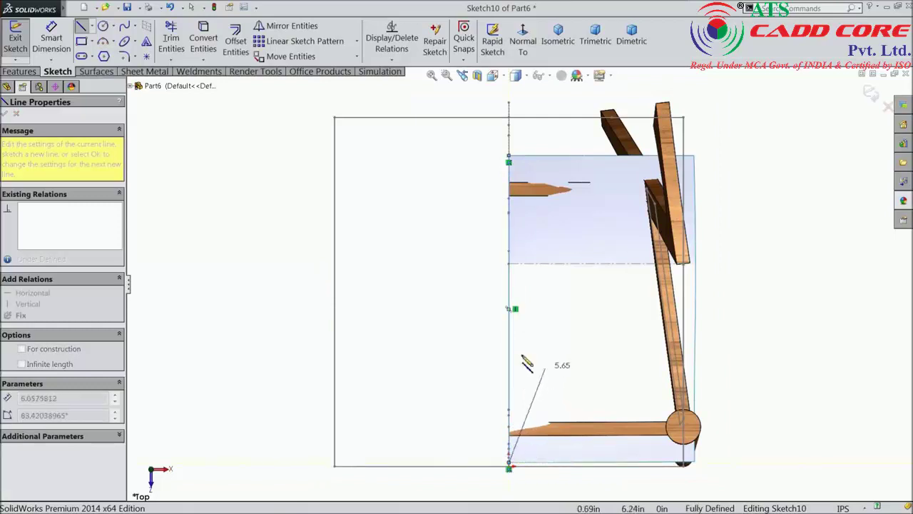
right_click(443, 318)
left_click(468, 88)
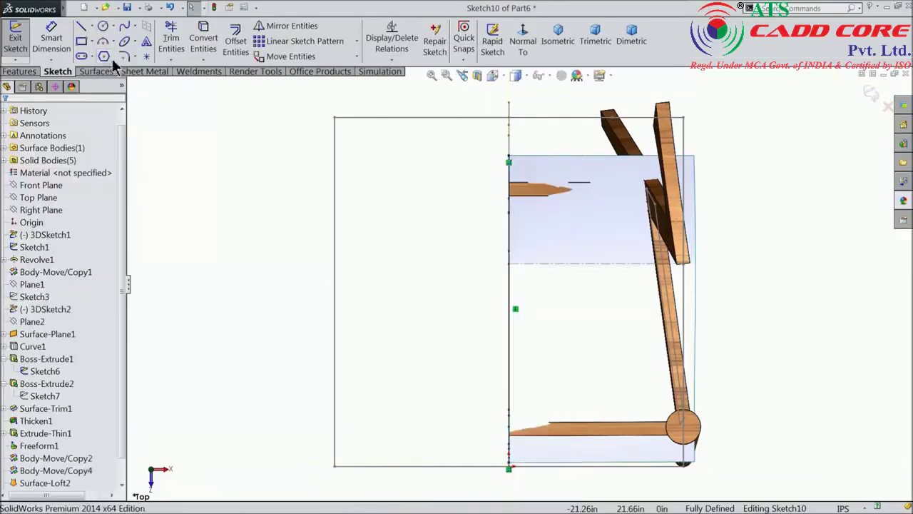
Add shallow 3-point arcs from the line's top and bottom ends toward the right.
left_click(105, 45)
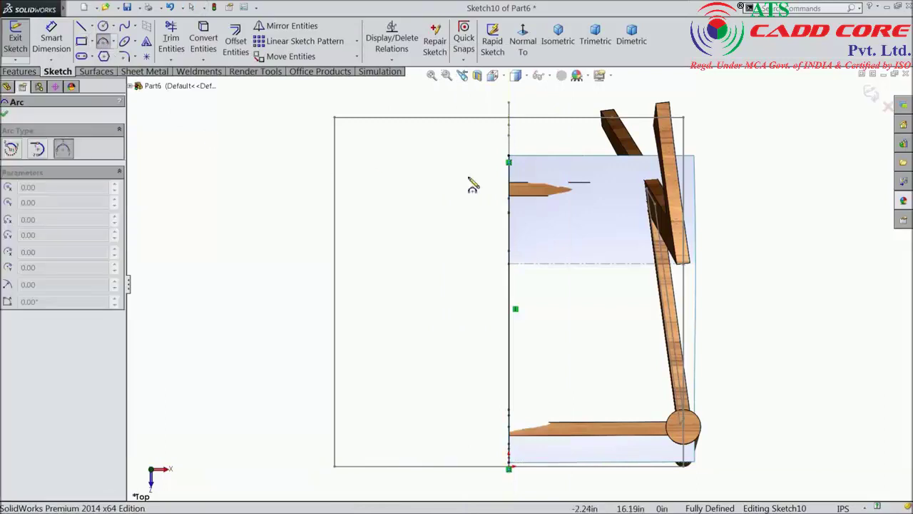
left_click(510, 160)
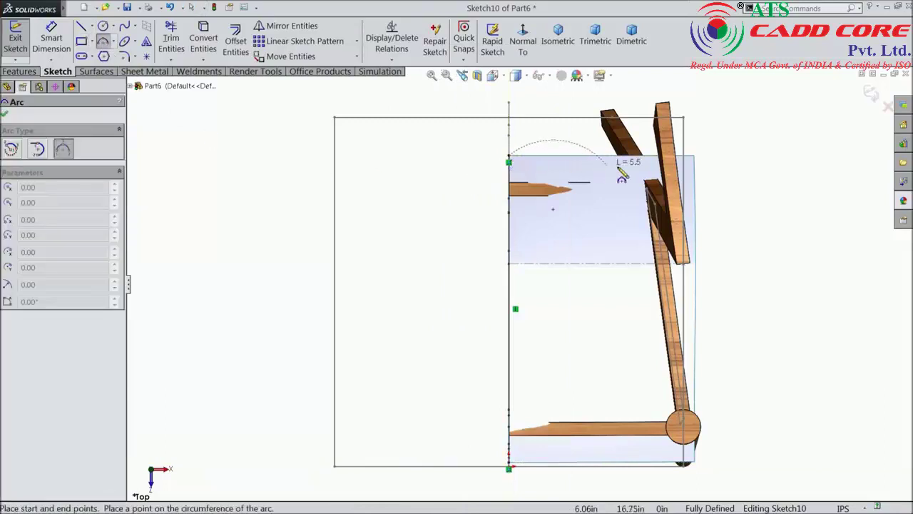
left_click(688, 183)
left_click(622, 178)
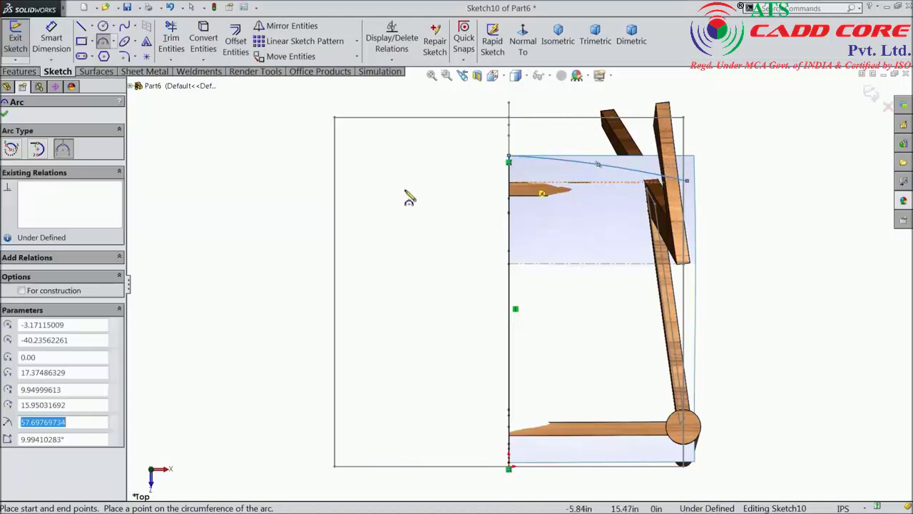
left_click(509, 468)
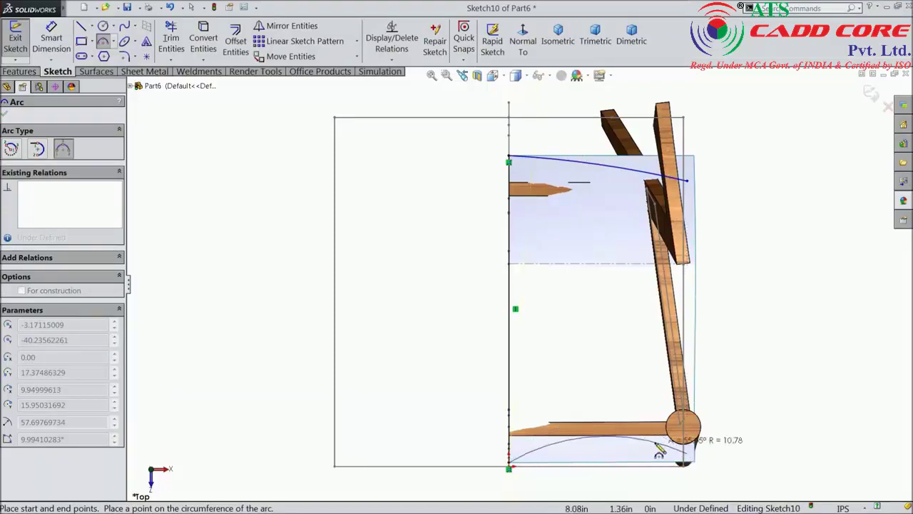
left_click(688, 461)
left_click(642, 461)
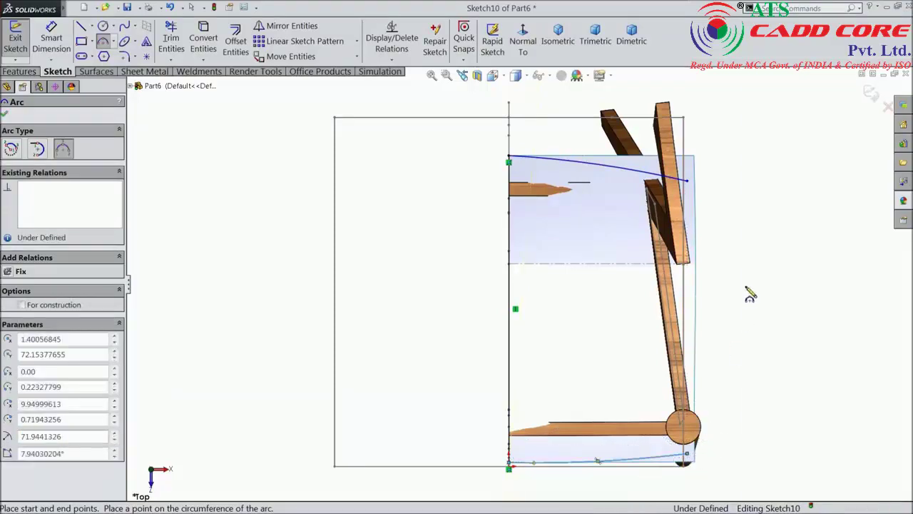
Draw the right vertical line joining the two arc ends to close the profile.
right_click(747, 289)
left_click(757, 108)
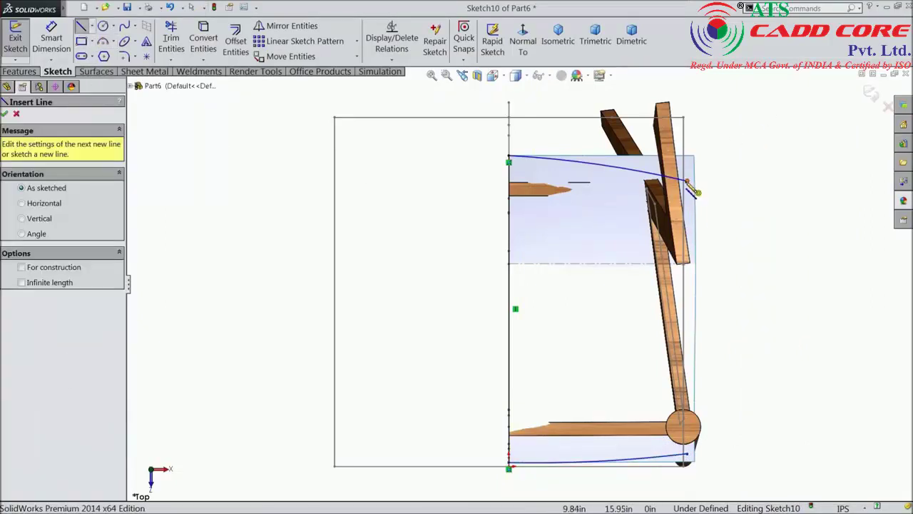
left_click(687, 181)
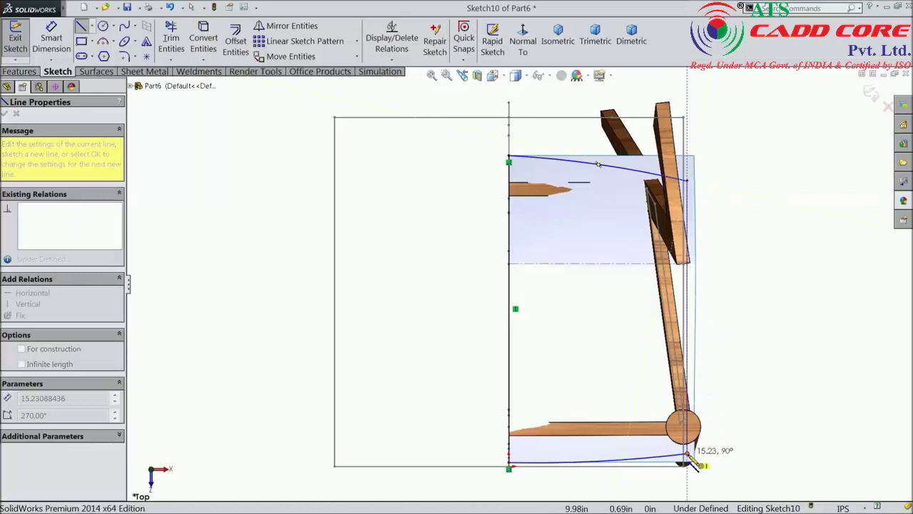
left_click(689, 457)
right_click(733, 275)
left_click(706, 138)
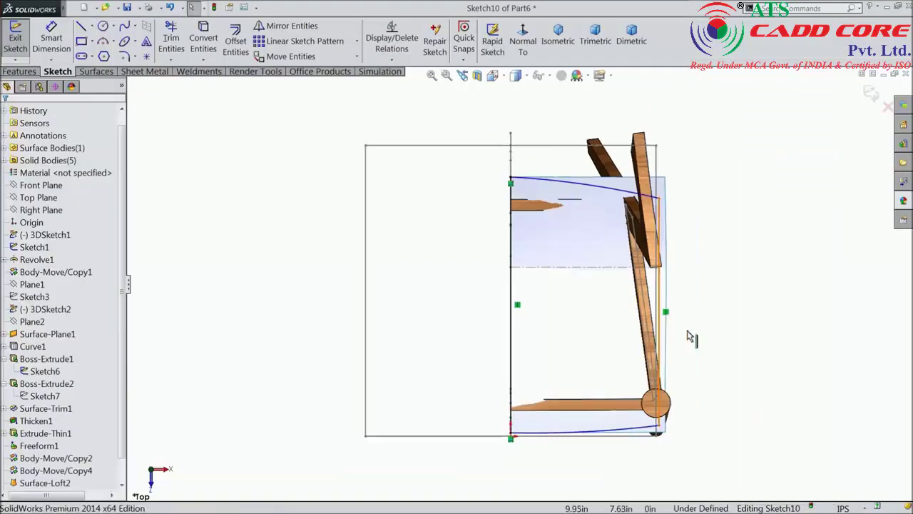
scroll(684, 314, "down", 1)
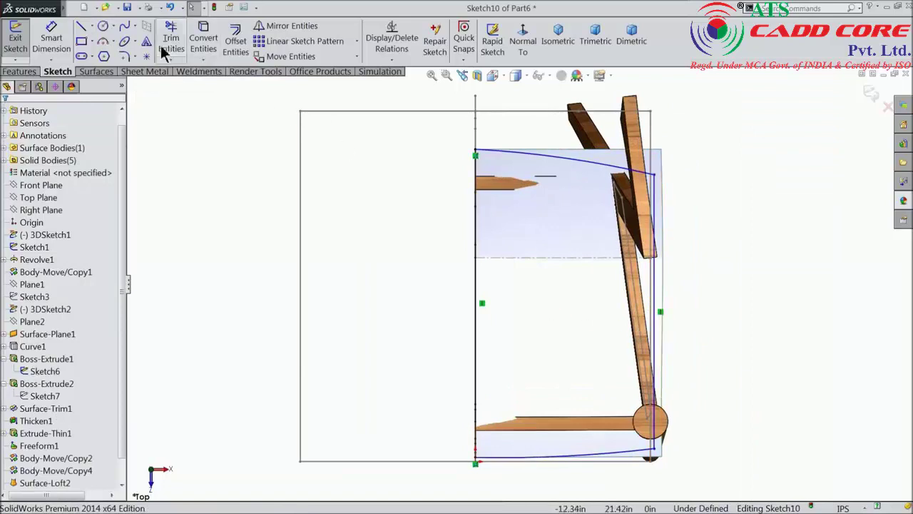
left_click(56, 48)
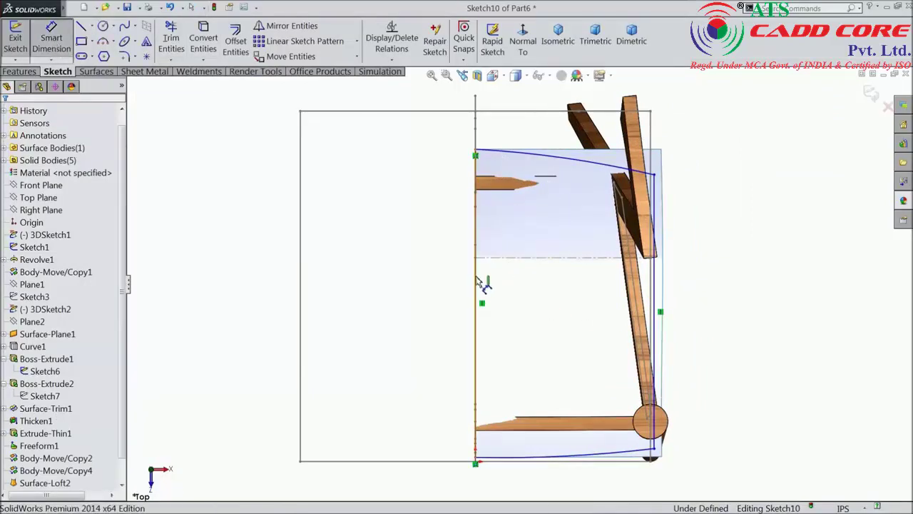
Dimension the vertical-line spacing to 10 and place a radius on the top arc.
left_click(653, 304)
left_click(475, 303)
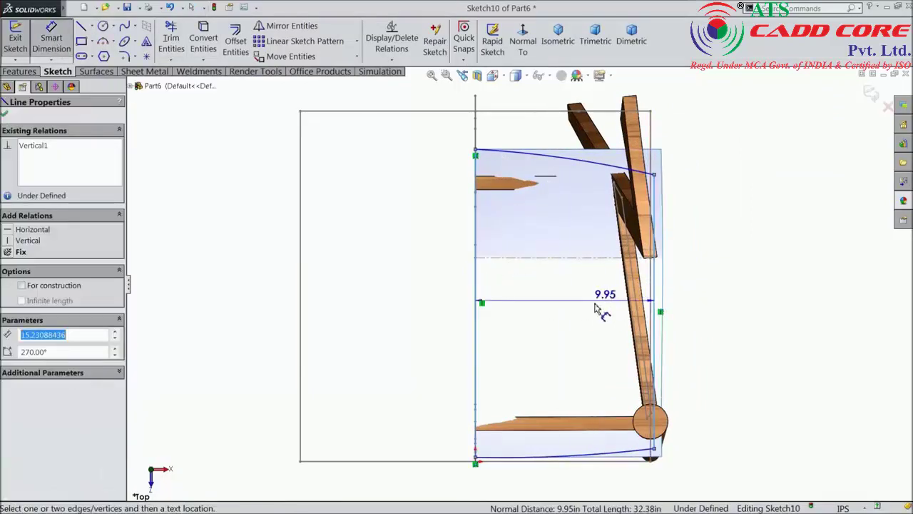
left_click(571, 303)
type("10")
left_click(519, 294)
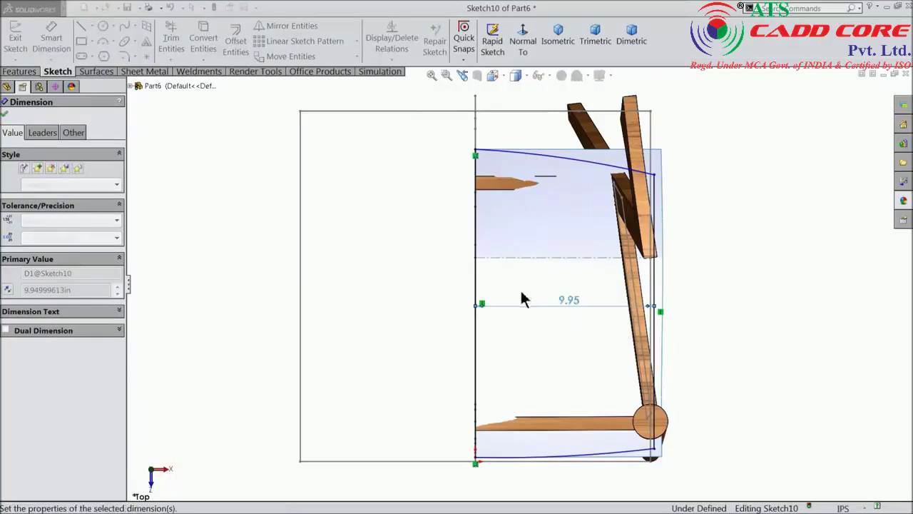
left_click(556, 163)
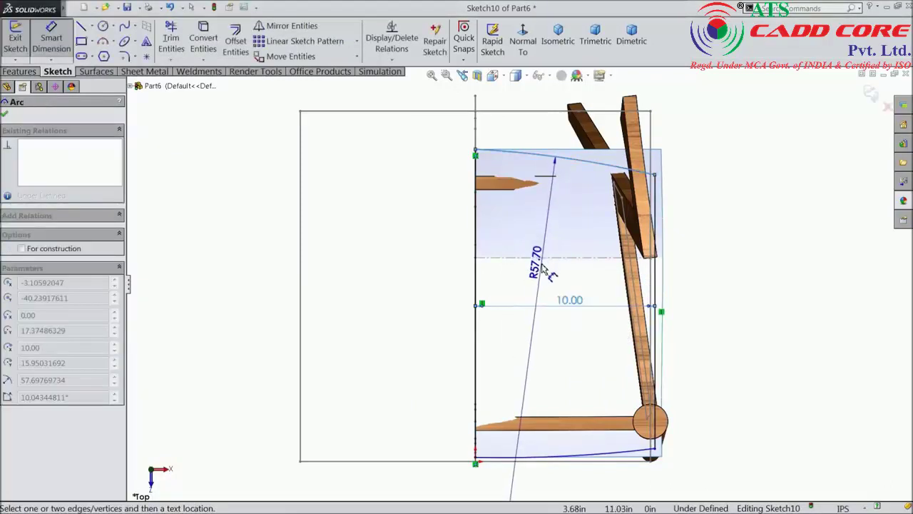
left_click(546, 239)
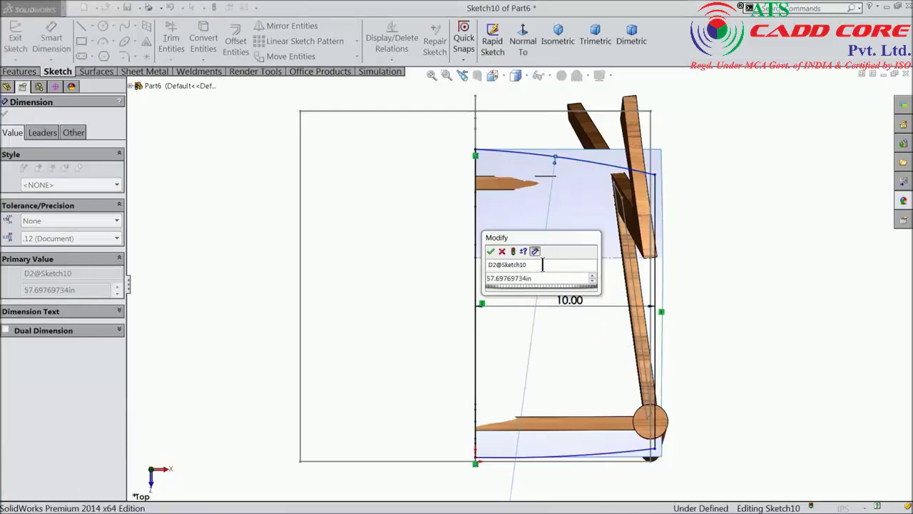
left_click(501, 252)
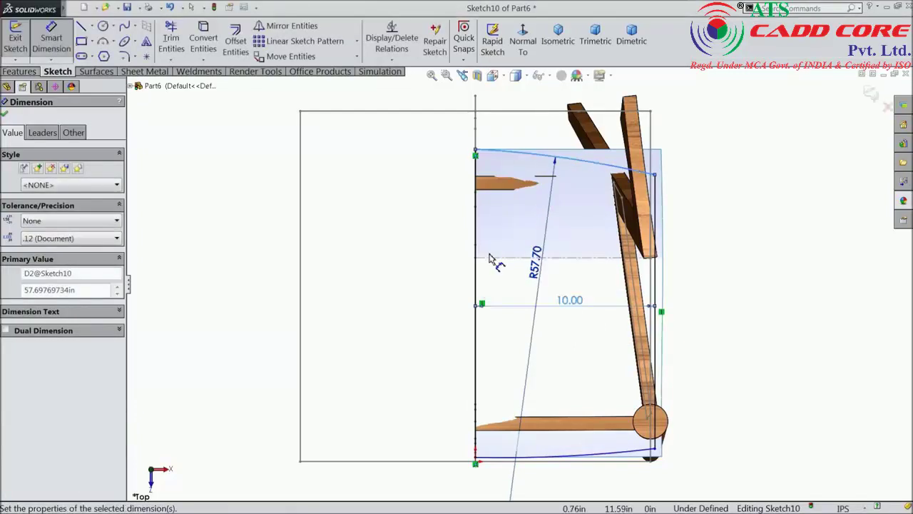
Set the lower arc radius to 70 and the upper arc radius to 50.
left_click(580, 455)
left_click(559, 383)
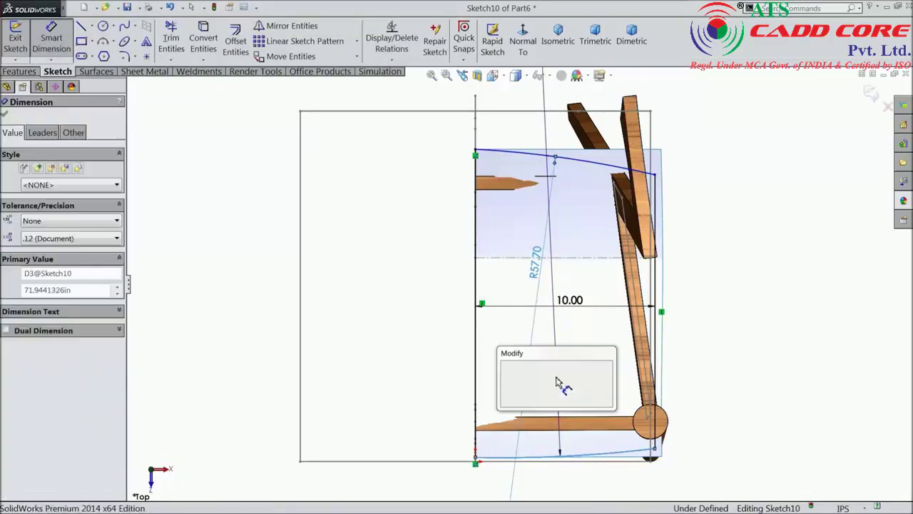
type("70")
key("Return")
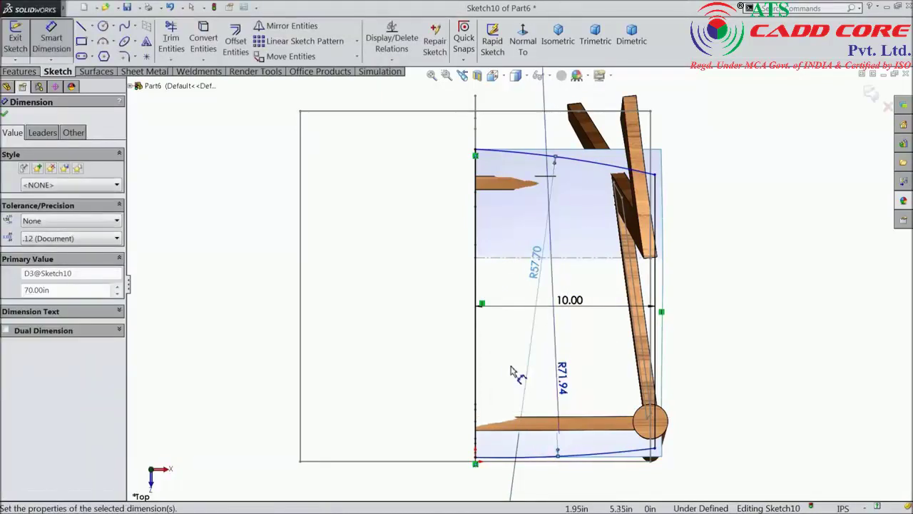
double_click(544, 242)
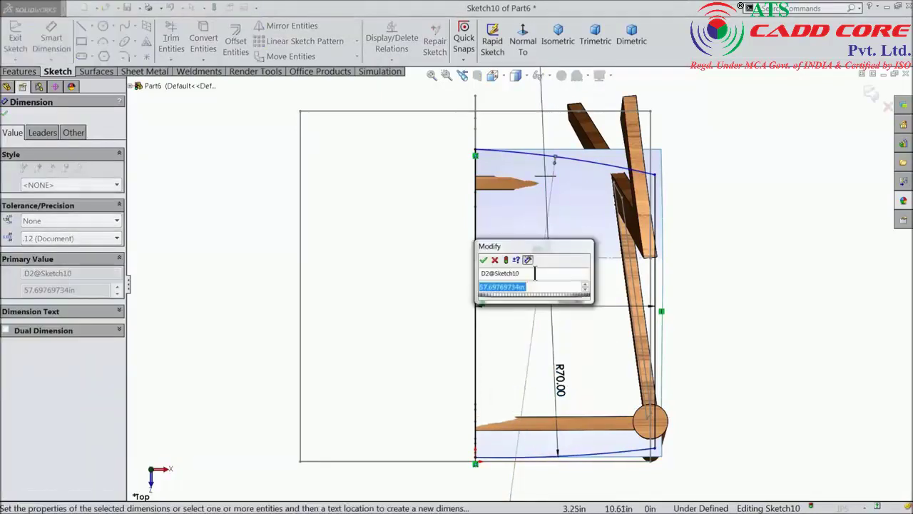
type("50")
left_click(485, 260)
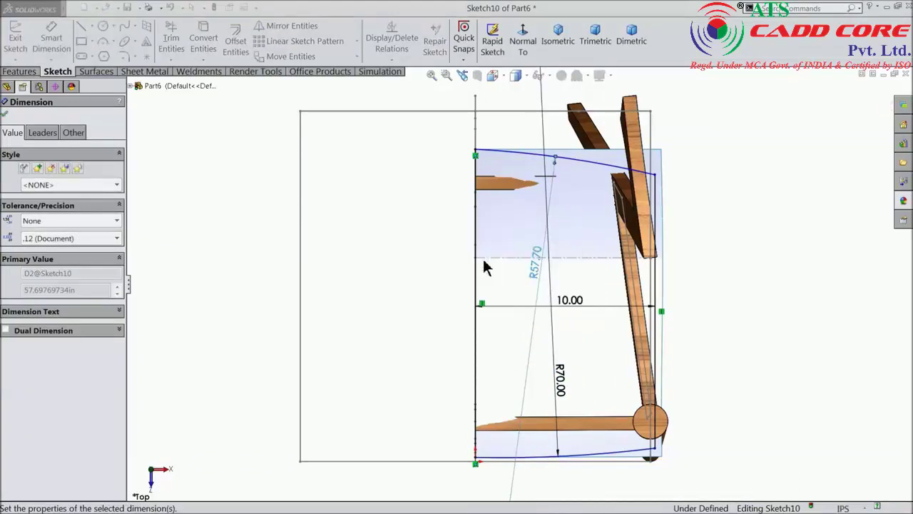
scroll(540, 318, "up", 2)
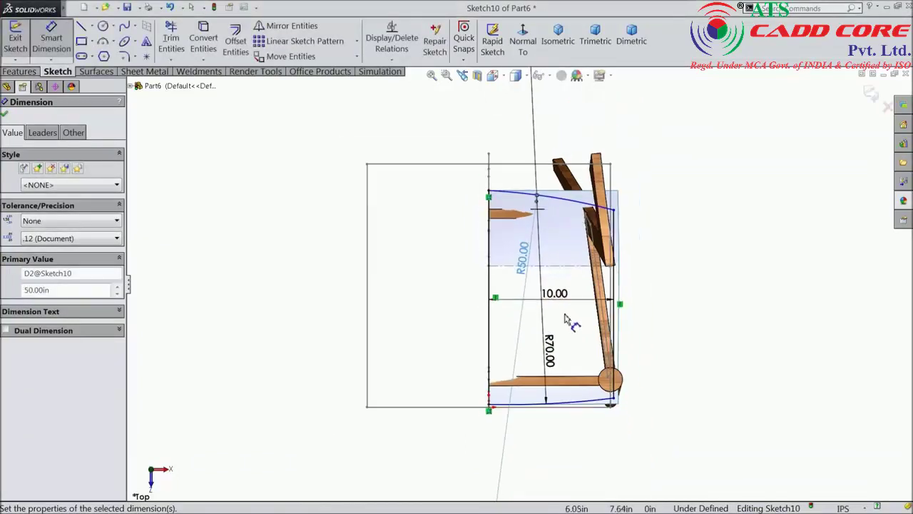
scroll(580, 238, "down", 2)
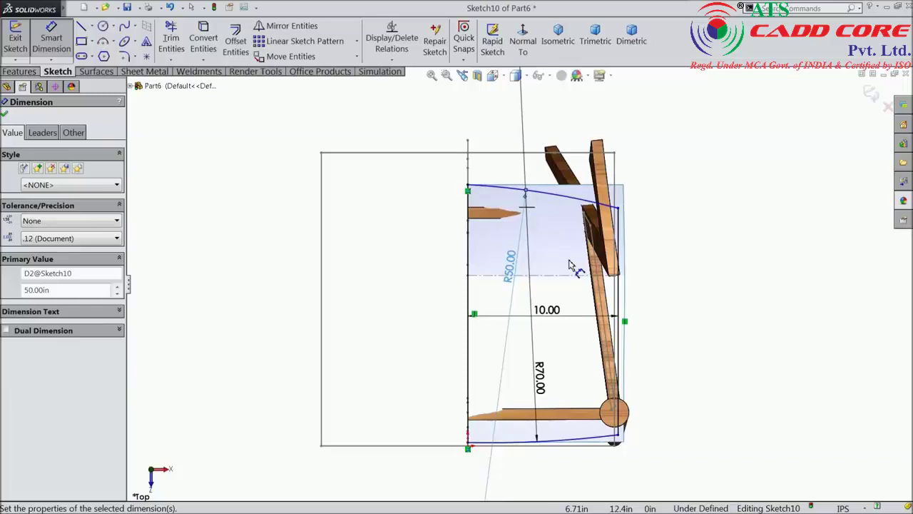
Fully define Sketch10 using Fully Define Sketch's calculated relations.
left_click(390, 58)
left_click(399, 96)
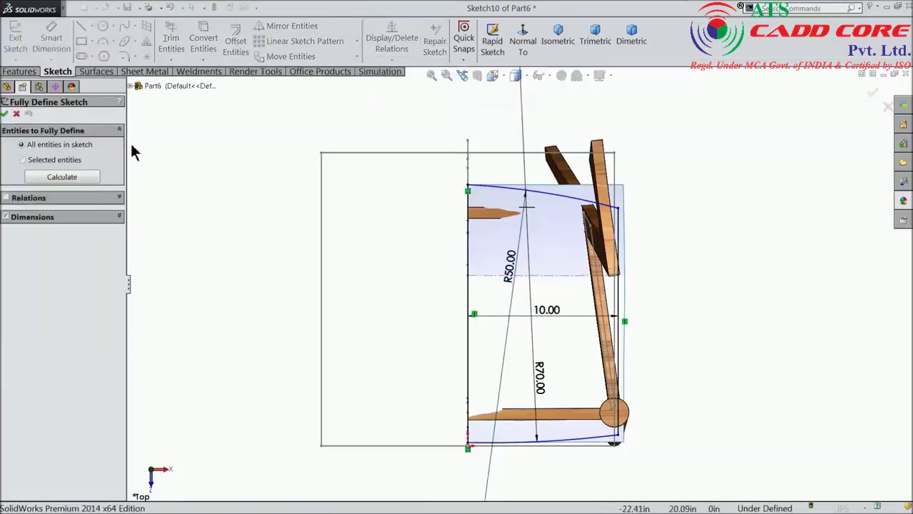
left_click(36, 175)
left_click(5, 114)
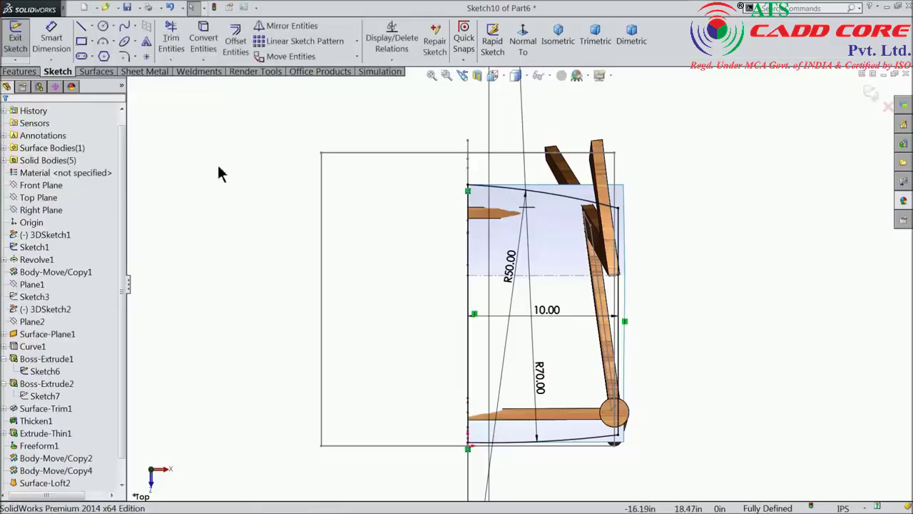
Trim the extended surface with Sketch10, keeping the picked region, and inspect the result.
middle_click_drag(326, 214, 301, 290)
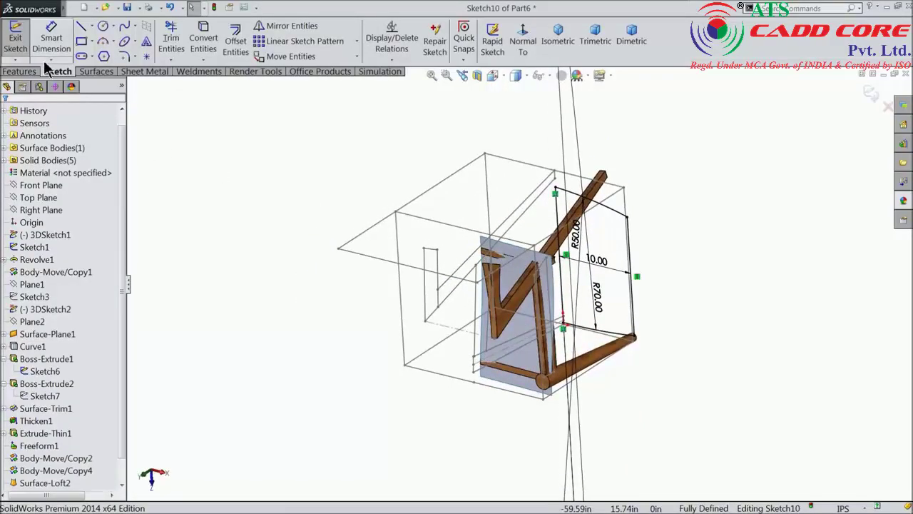
left_click(20, 73)
left_click(96, 73)
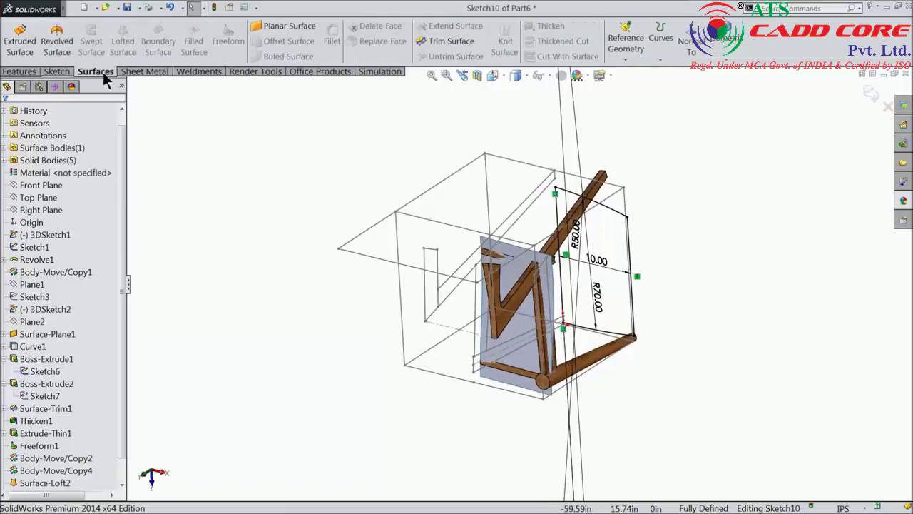
left_click(435, 45)
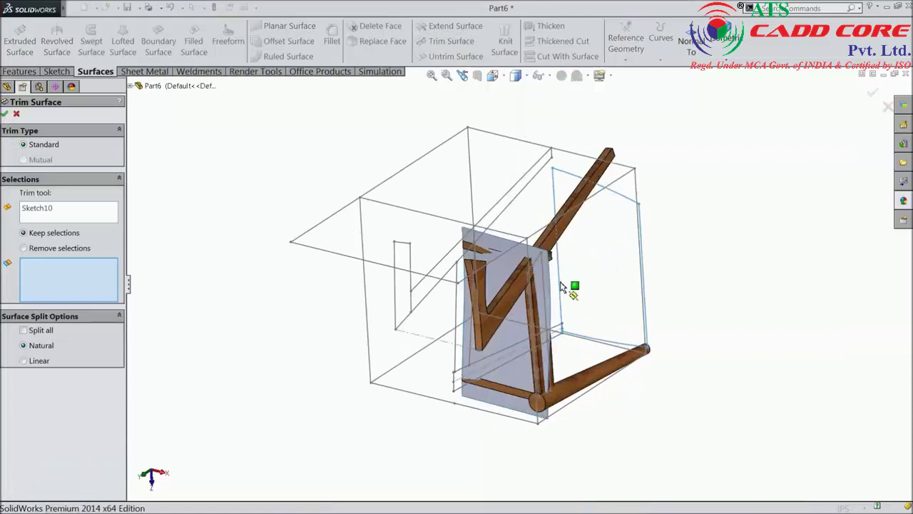
left_click(504, 277)
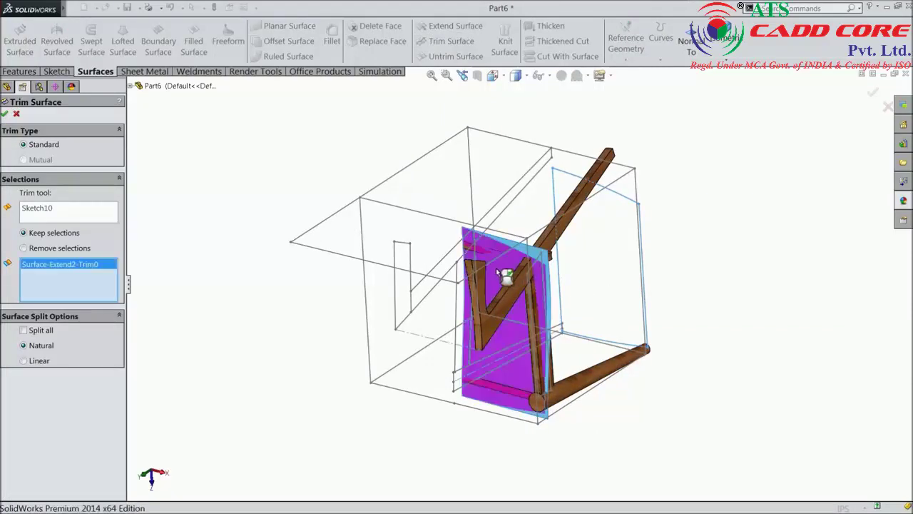
scroll(503, 293, "down", 3)
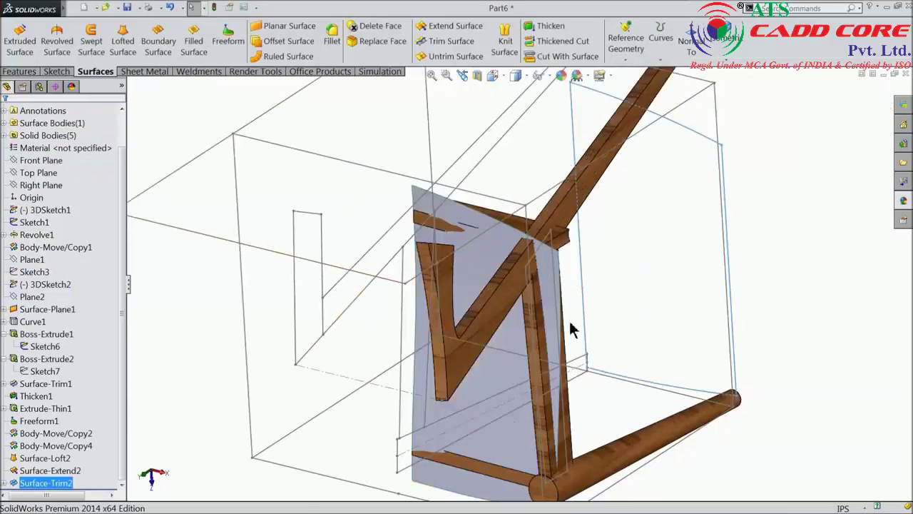
scroll(571, 328, "up", 3)
mouse_move(525, 338)
middle_mouse_down()
mouse_move(597, 288)
mouse_move(591, 336)
middle_mouse_up()
left_click(670, 296)
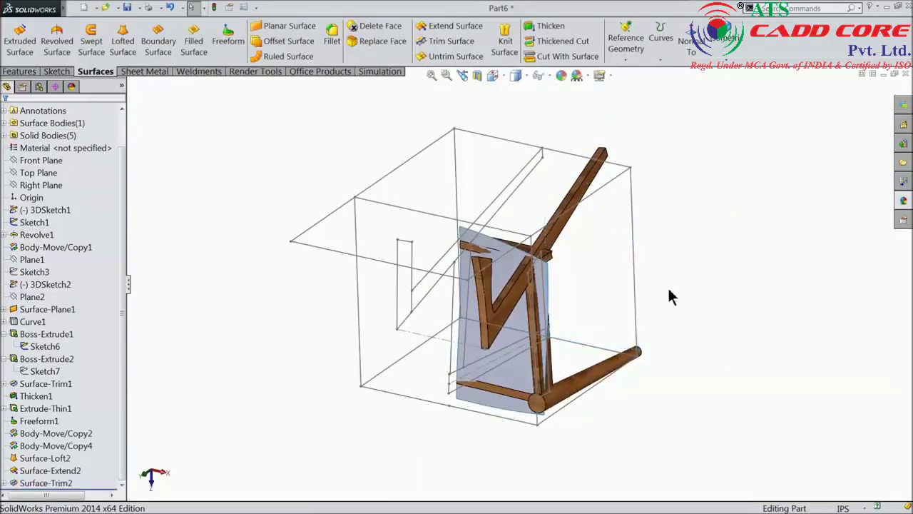
mouse_move(670, 297)
middle_mouse_down()
mouse_move(645, 294)
mouse_move(663, 287)
mouse_move(662, 297)
mouse_move(667, 286)
middle_mouse_up()
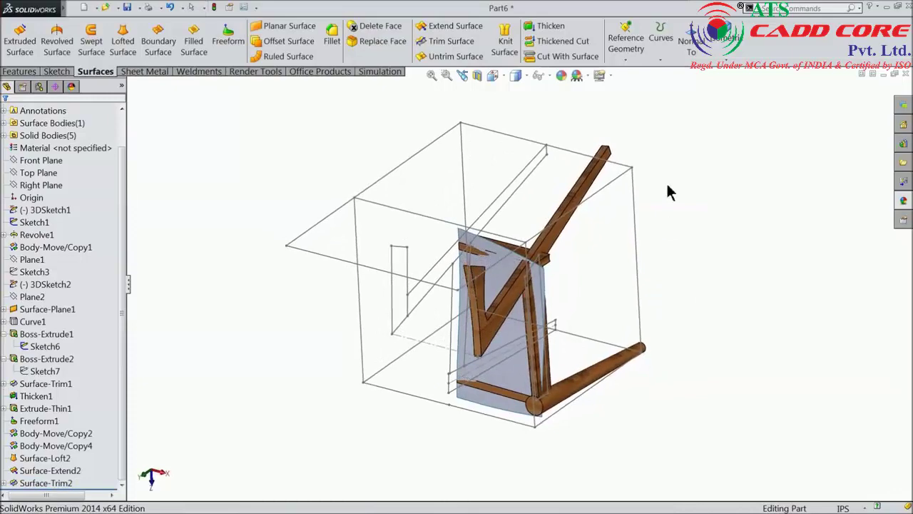
Orbit and zoom in on the backrest top with the Sketch tools displayed.
mouse_move(669, 191)
middle_mouse_down()
mouse_move(685, 75)
mouse_move(649, 321)
mouse_move(673, 204)
mouse_move(630, 159)
mouse_move(569, 165)
mouse_move(563, 207)
mouse_move(573, 226)
mouse_move(590, 210)
middle_mouse_up()
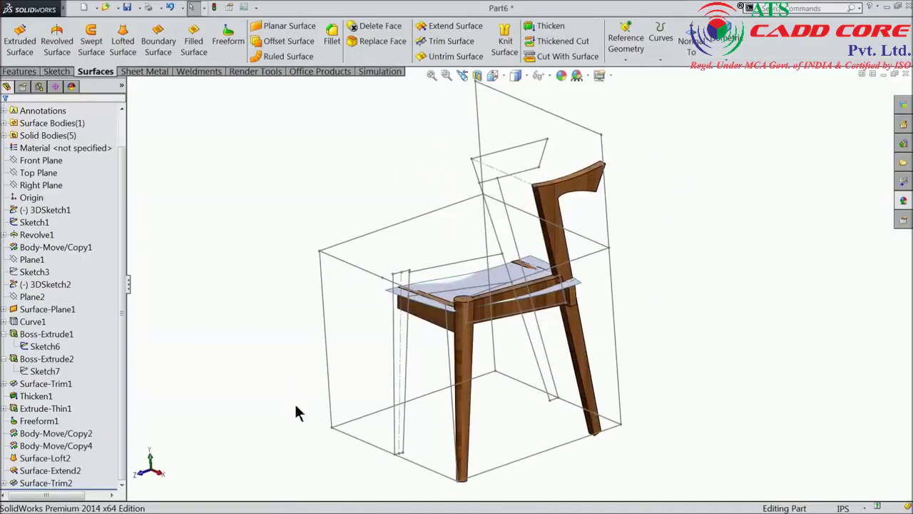
mouse_move(469, 298)
middle_mouse_down()
mouse_move(528, 236)
mouse_move(540, 203)
middle_mouse_up()
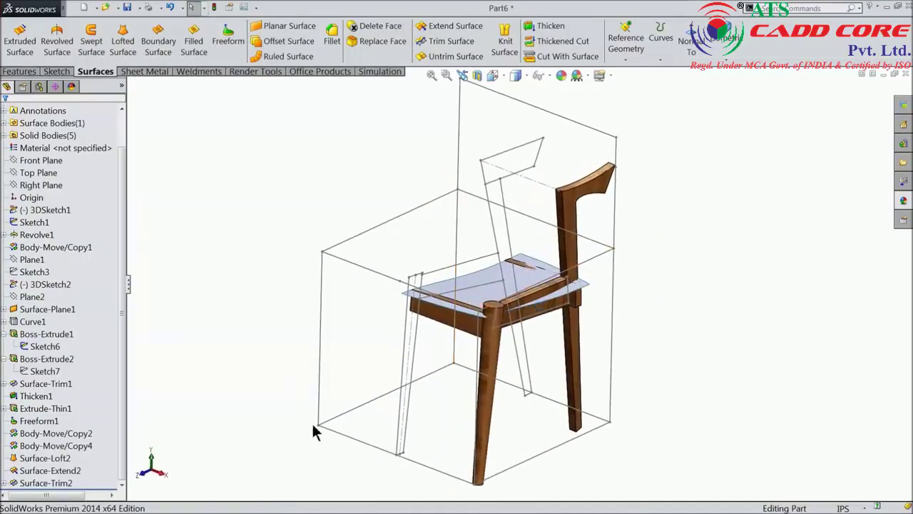
middle_click_drag(316, 432, 516, 254)
scroll(450, 248, "down", 5)
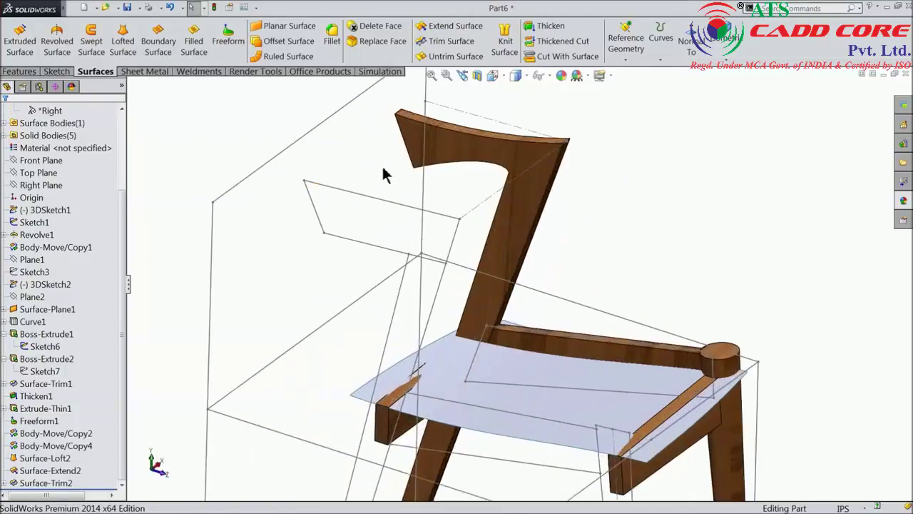
mouse_move(382, 175)
middle_mouse_down()
mouse_move(364, 161)
mouse_move(378, 171)
middle_mouse_up()
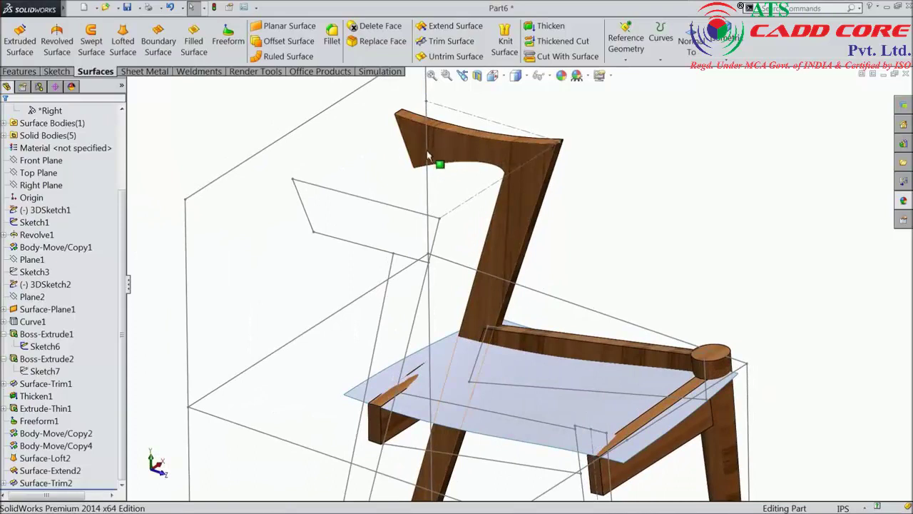
left_click(57, 71)
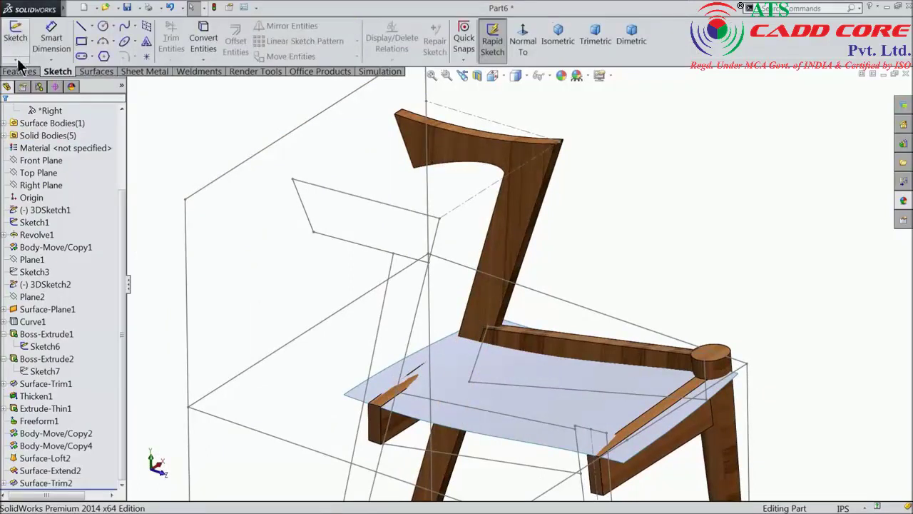
Start a new 3D sketch and draw a line from the backrest's top corner.
left_click(18, 61)
left_click(30, 88)
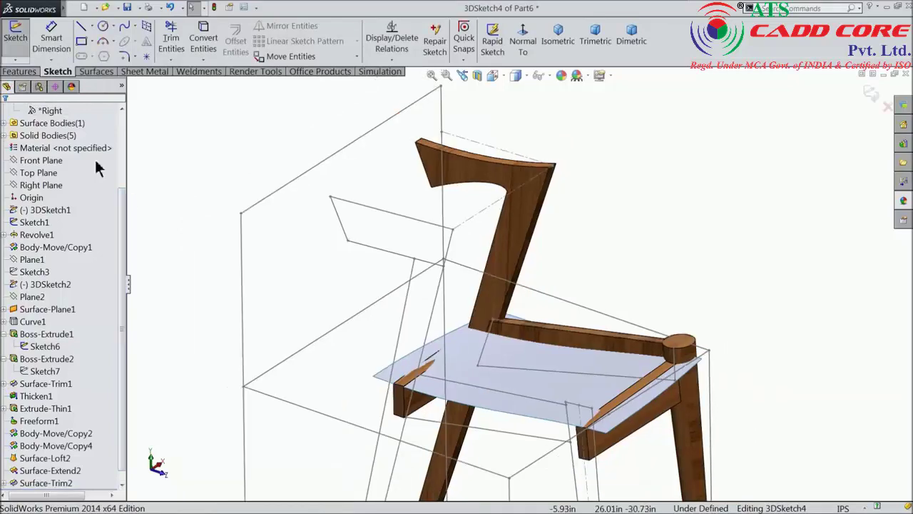
left_click(464, 178)
scroll(460, 207, "down", 2)
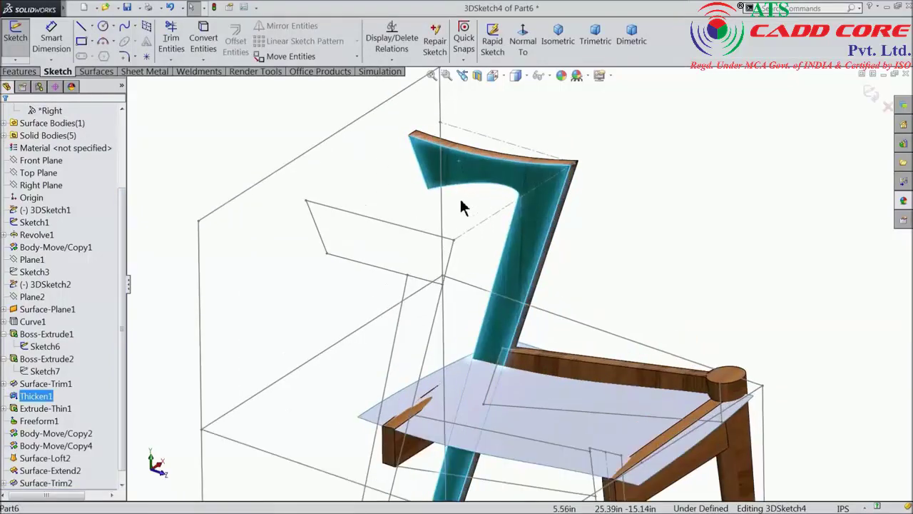
left_click(81, 31)
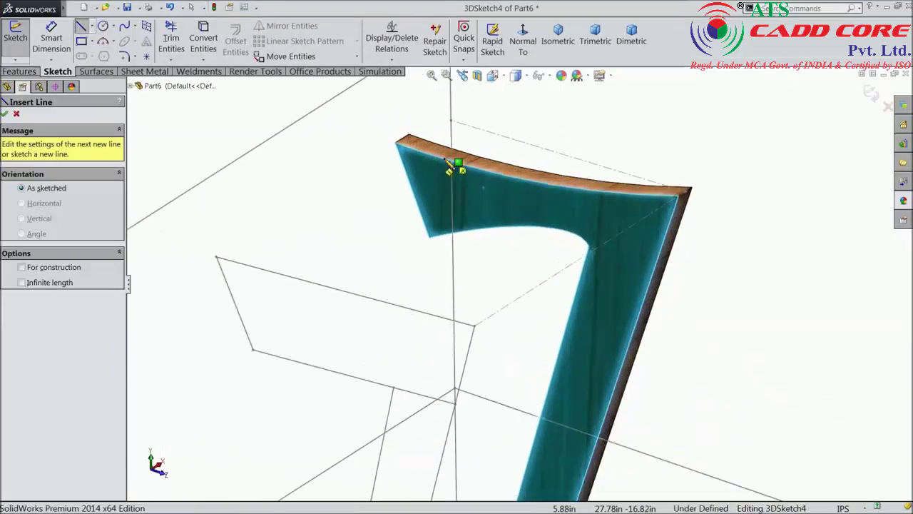
scroll(428, 128, "down", 2)
left_click(399, 90)
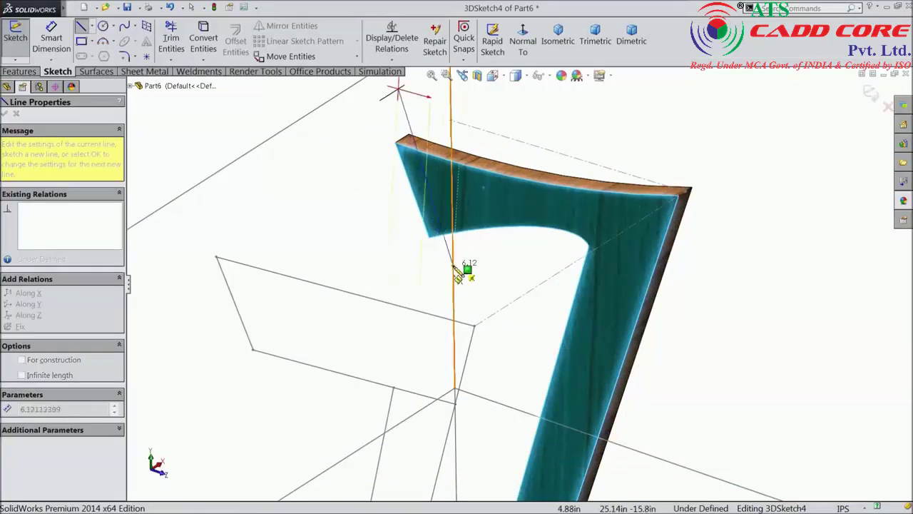
right_click(331, 149)
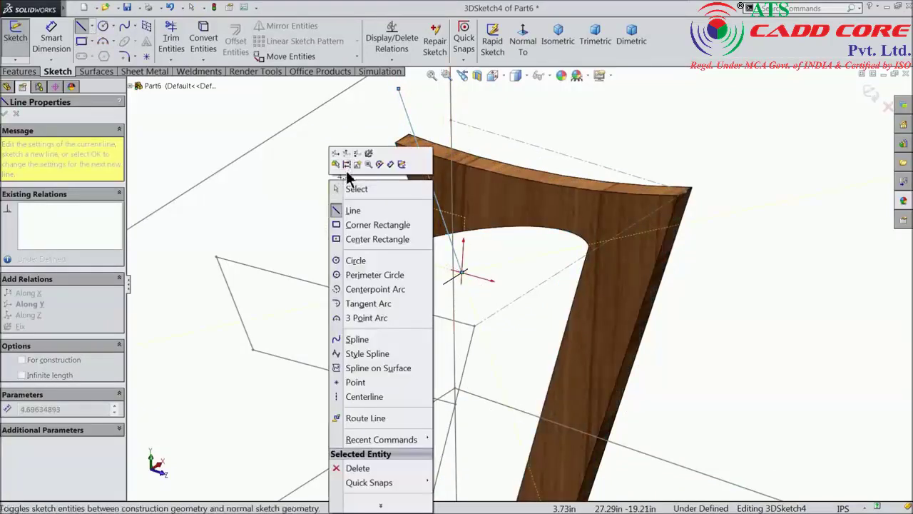
left_click(344, 189)
scroll(480, 243, "down", 2)
scroll(482, 243, "down", 1)
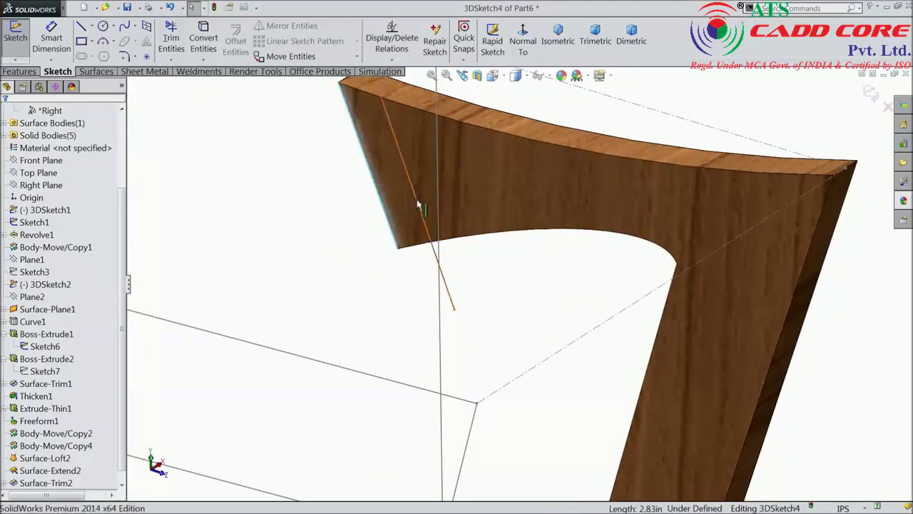
Make the line parallel to the backrest edge, offset 0.25 in from it.
left_click(418, 205, "ctrl")
left_click(468, 166)
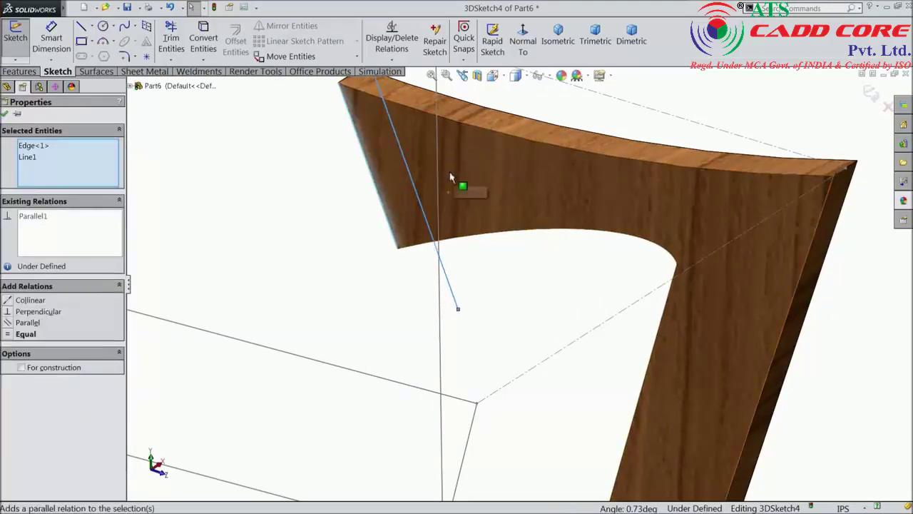
scroll(428, 175, "up", 2)
left_click(52, 43)
scroll(464, 179, "down", 2)
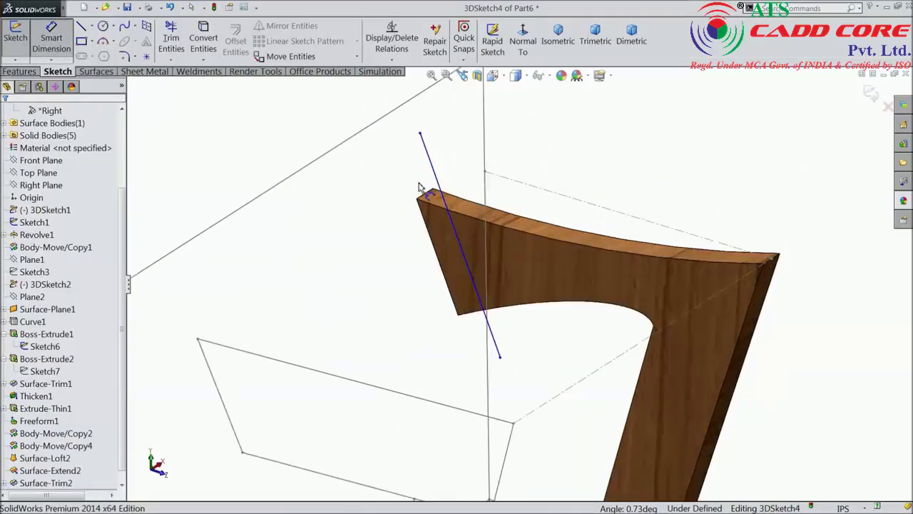
left_click(451, 222)
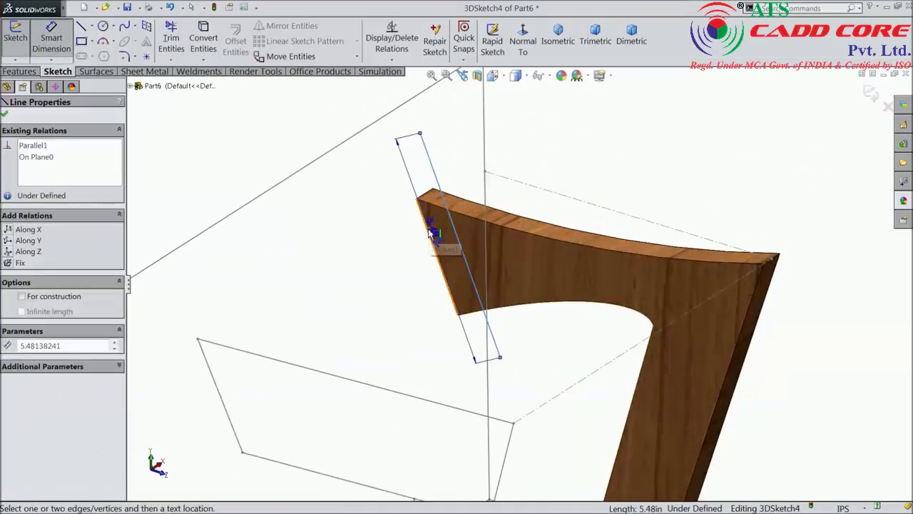
left_click(432, 228)
left_click(426, 182)
type("0.25")
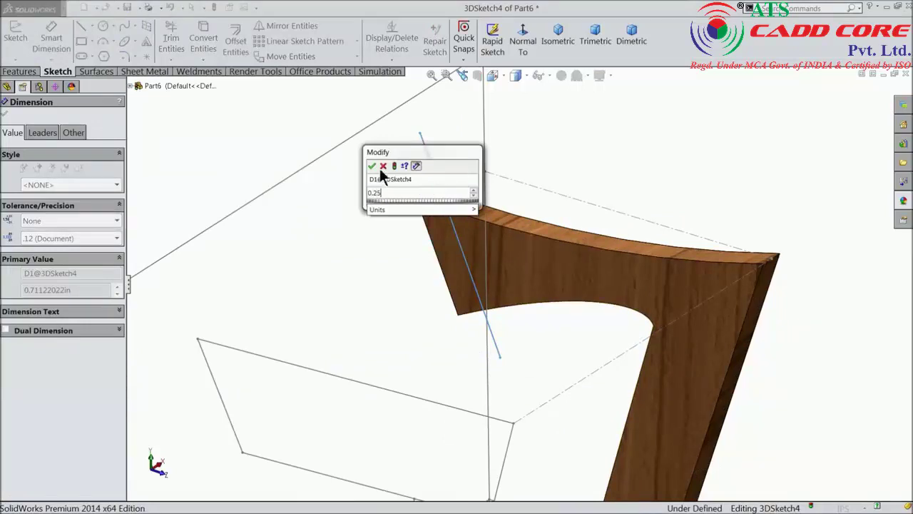
left_click(372, 166)
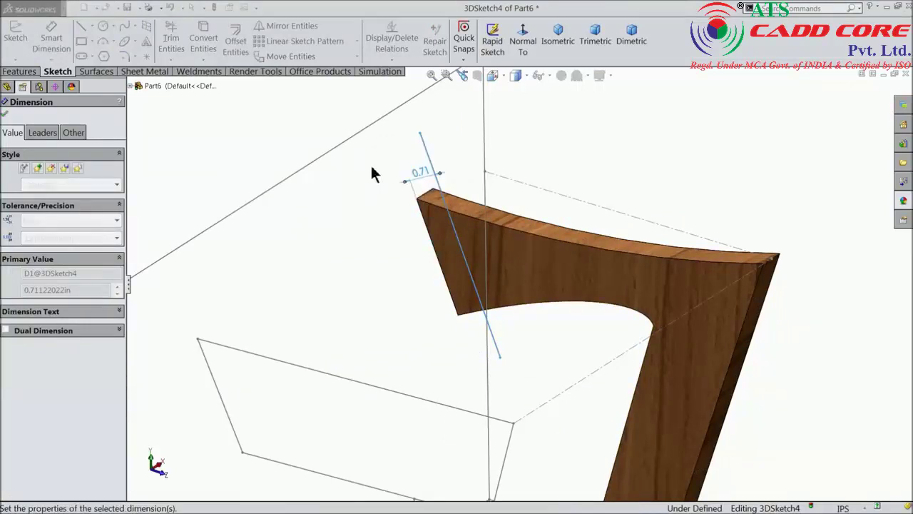
Dimension the sloped sketch line to 6.00 in long.
left_click(436, 233)
left_click(404, 238)
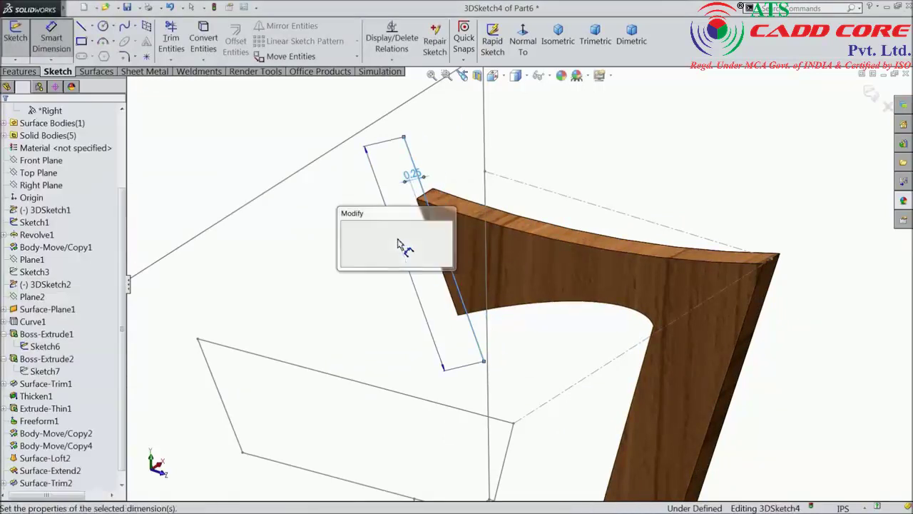
type("6")
key("Return")
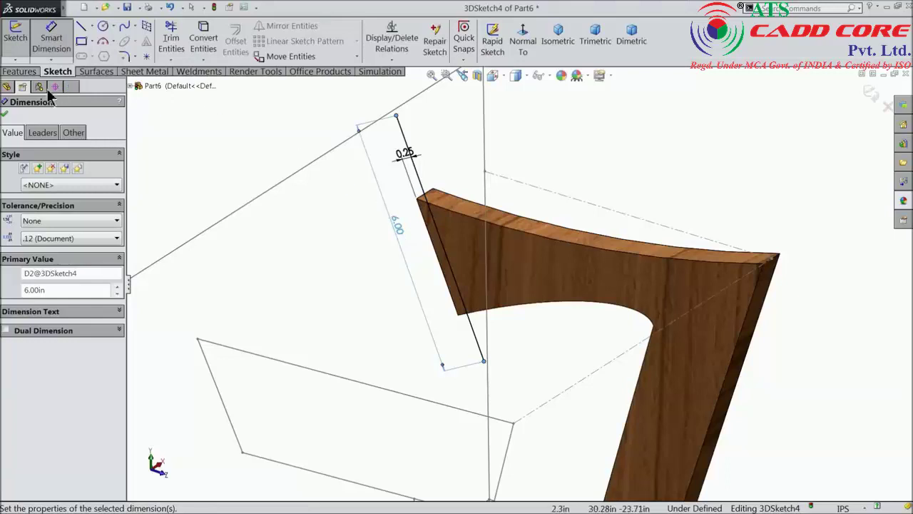
left_click(5, 102)
Draw a short line and a long line from the top end of the 6.00 line.
left_click(82, 30)
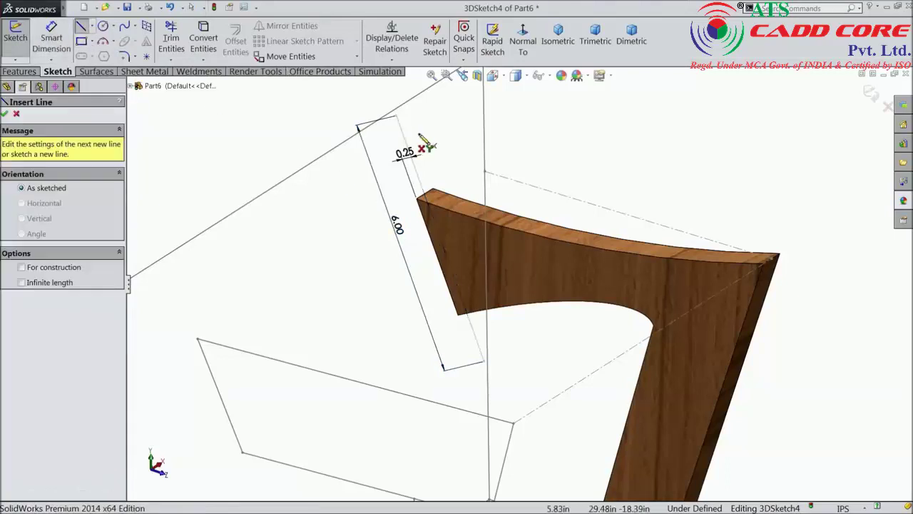
middle_click_drag(406, 168, 437, 179)
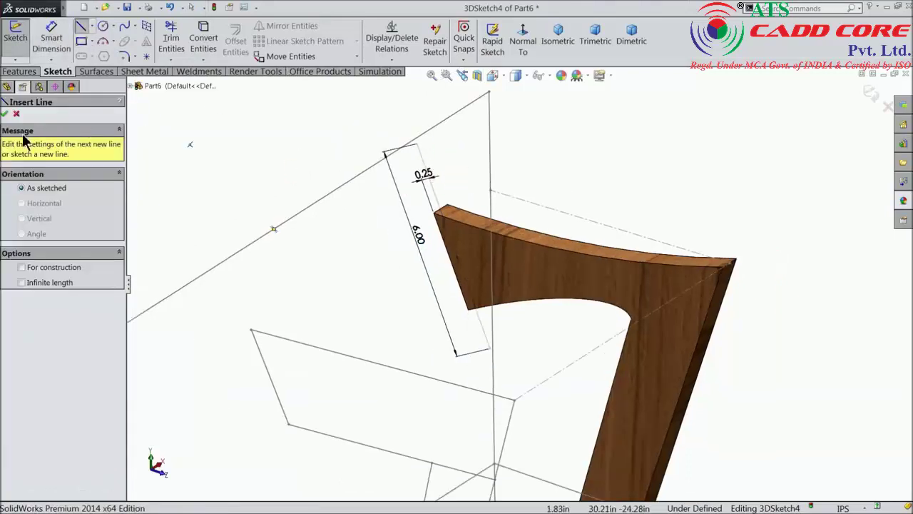
left_click(416, 143)
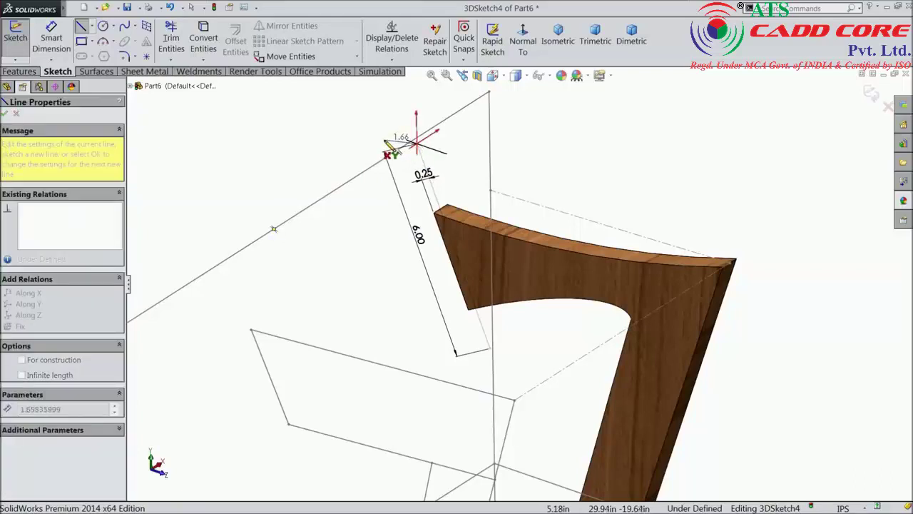
left_click(369, 127)
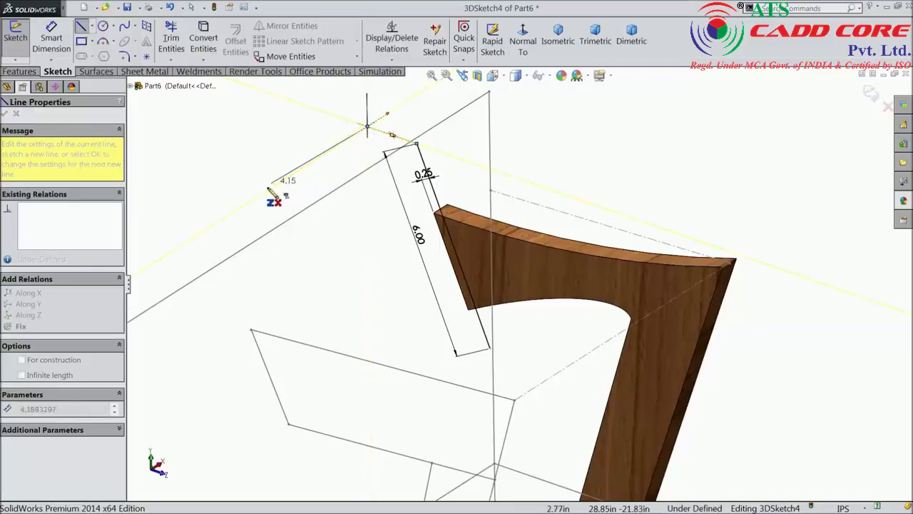
left_click(228, 216)
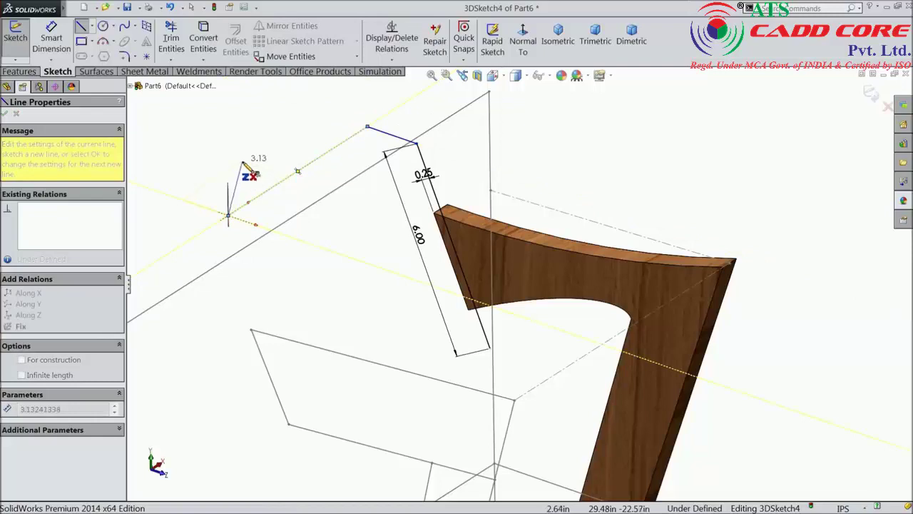
right_click(246, 165)
left_click(266, 180)
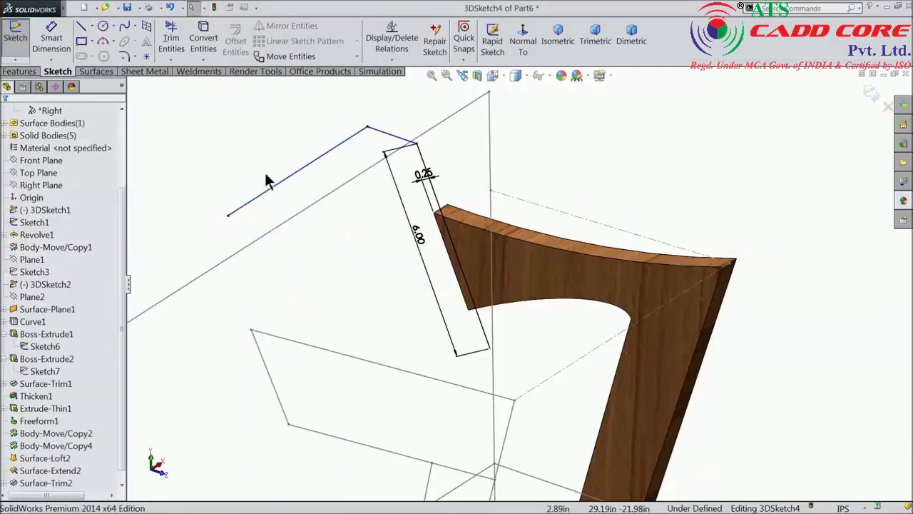
Draw a short line and a long line from the lower end of the 6.00 line.
left_click(82, 27)
scroll(436, 304, "down", 2)
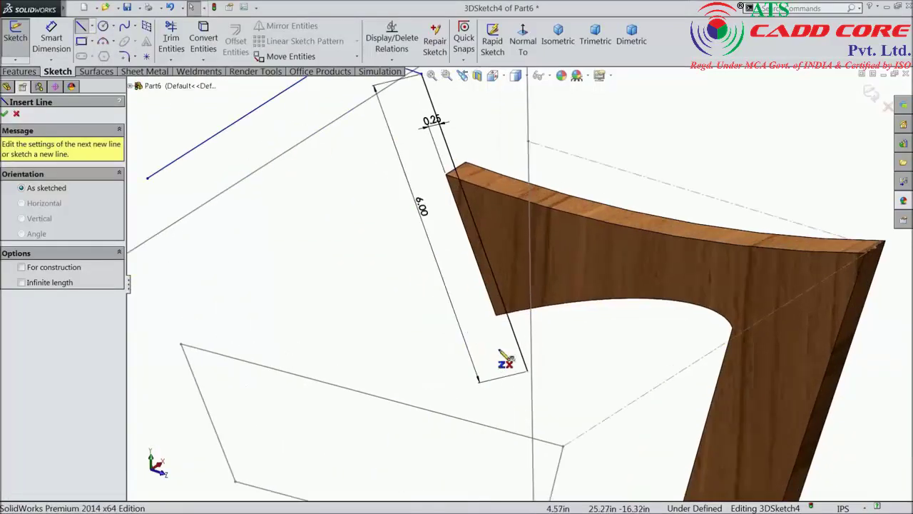
left_click(528, 372)
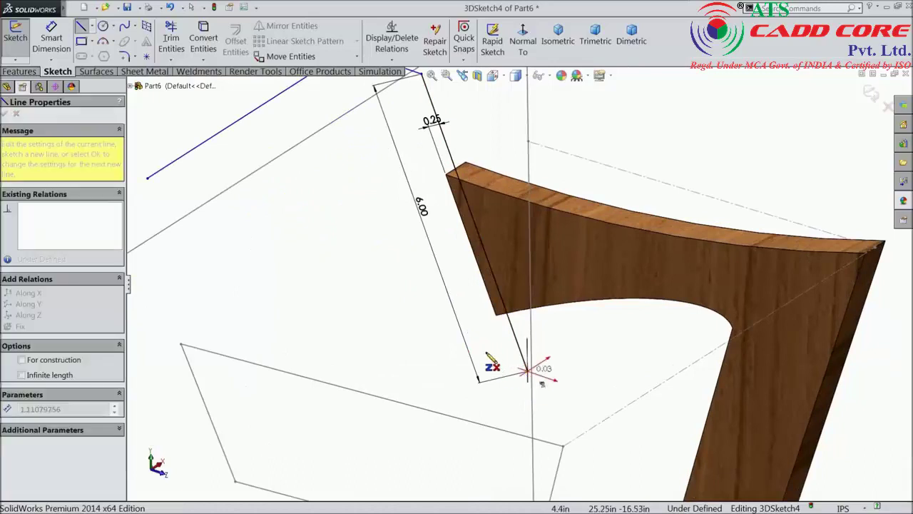
left_click(442, 342)
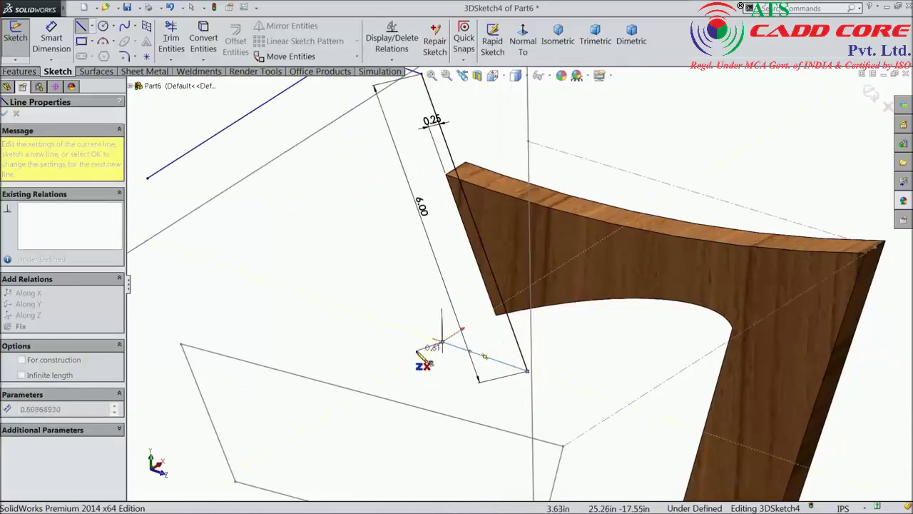
left_click(271, 455)
right_click(289, 137)
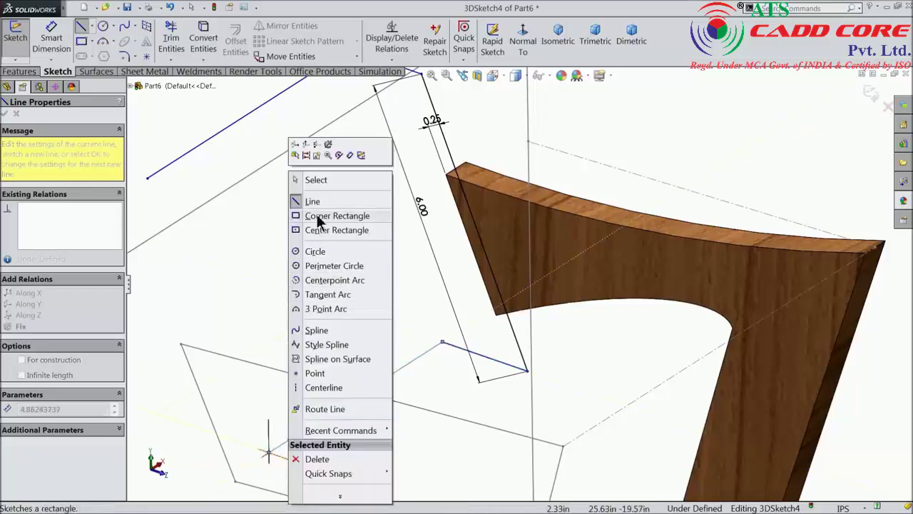
left_click(309, 177)
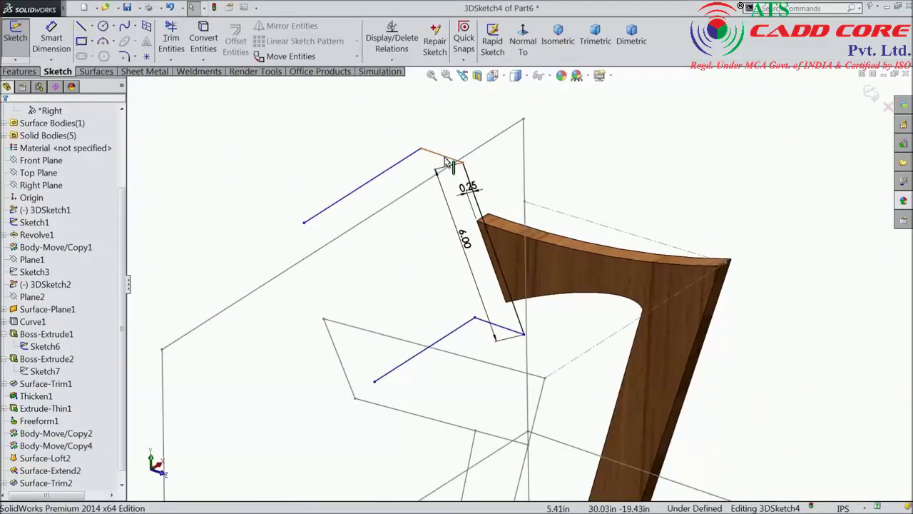
Make the two short lines equal and dimension them to 2.00 in.
left_click(443, 155)
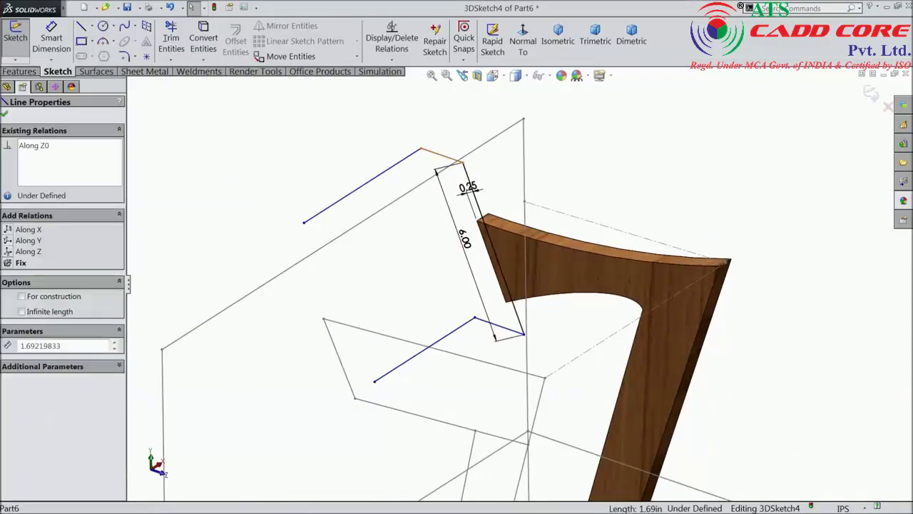
left_click(501, 334, "ctrl")
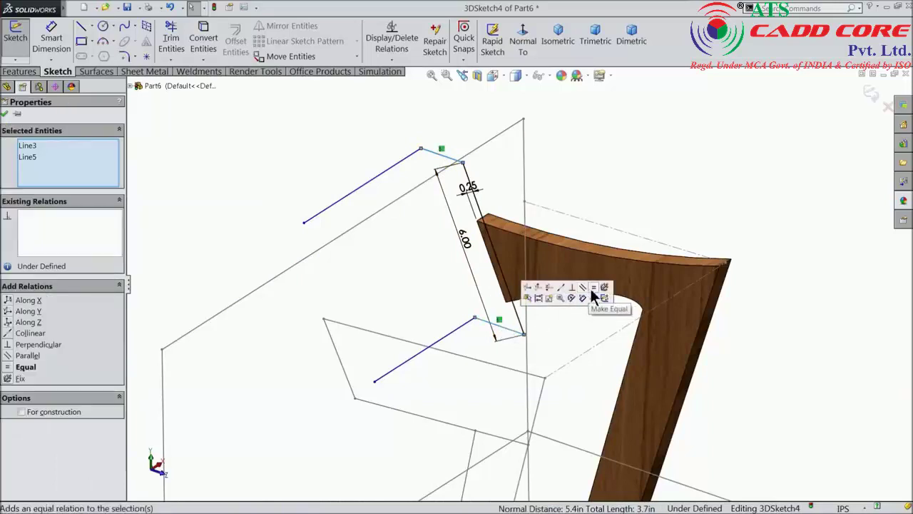
left_click(593, 296)
left_click(51, 39)
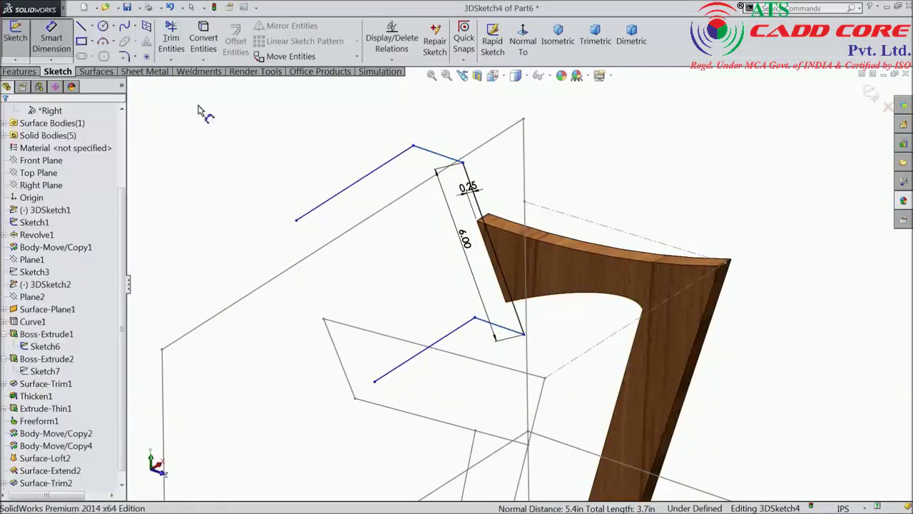
left_click(442, 158)
left_click(451, 140)
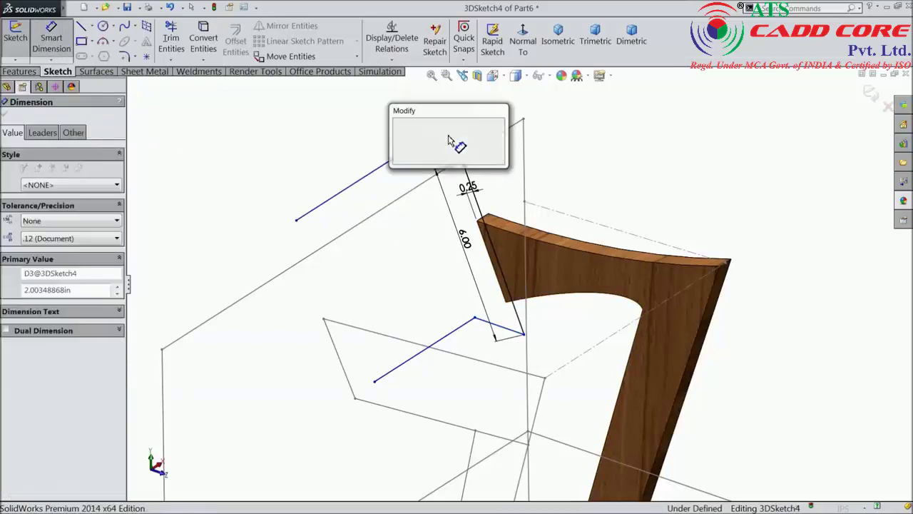
type("2")
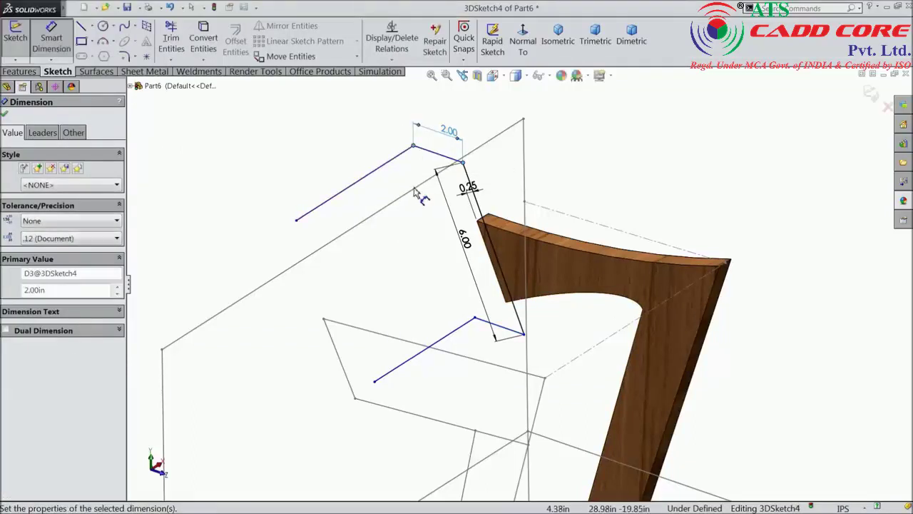
left_click(494, 328)
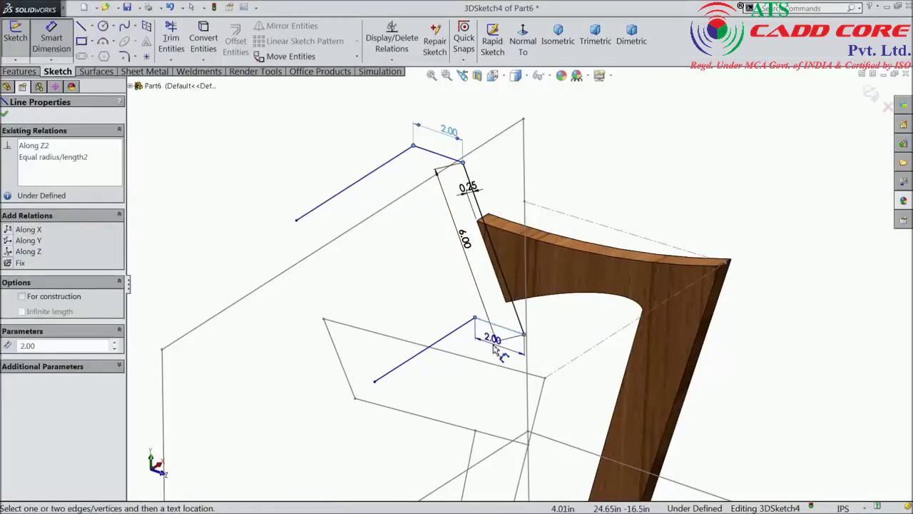
left_click(494, 347)
left_click(506, 158)
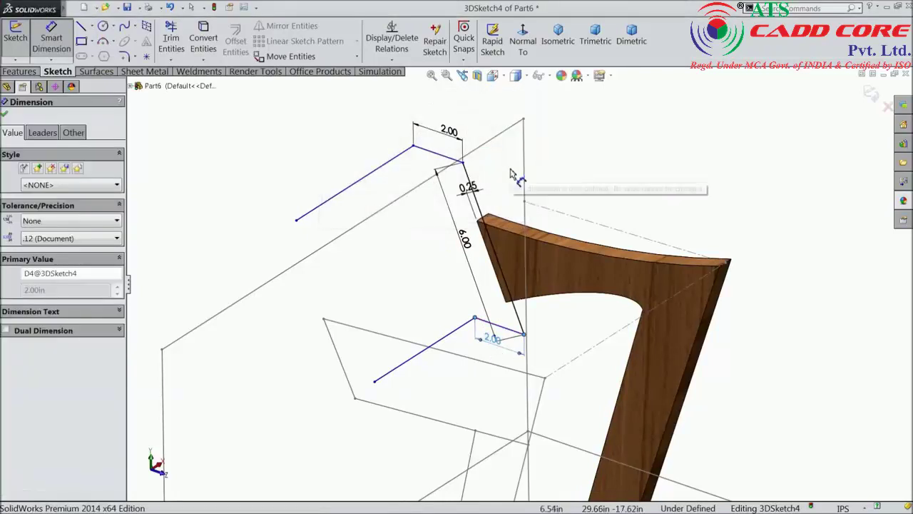
left_click(5, 116)
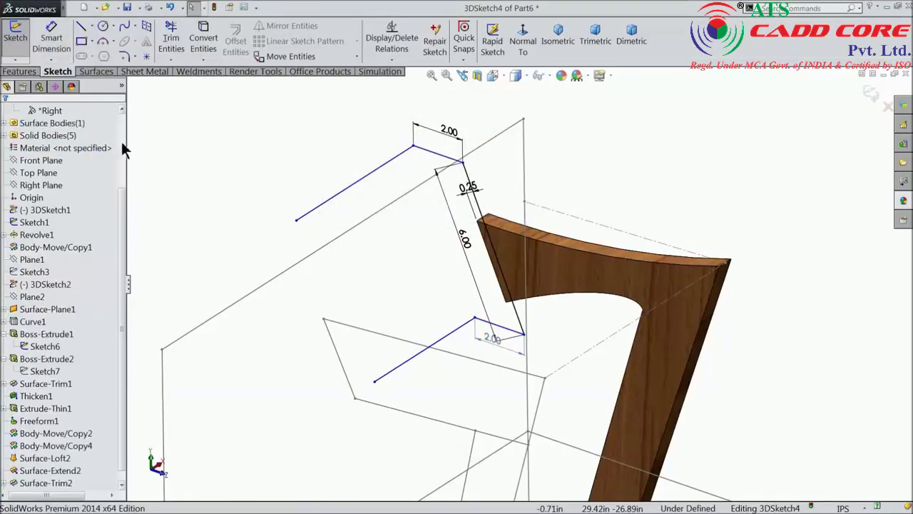
Draw a line beside the backrest lines, then delete it as a stray.
left_click(36, 186)
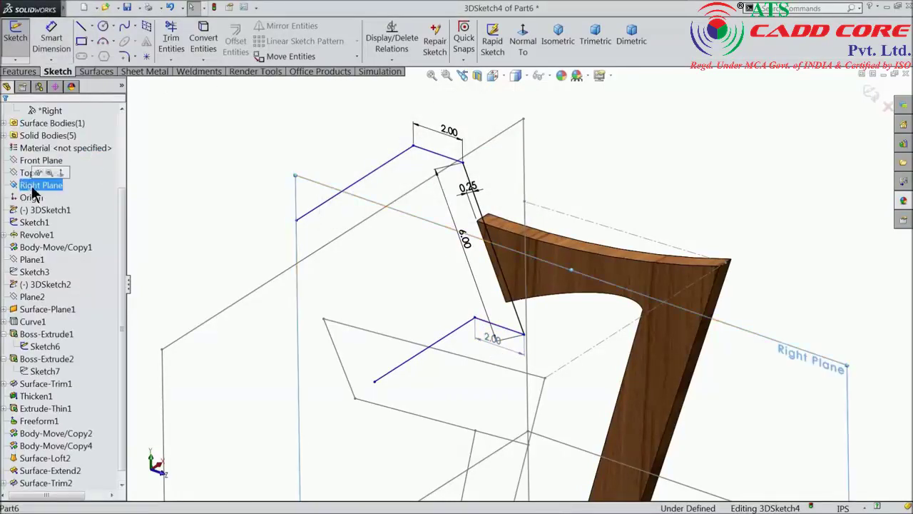
left_click(83, 26)
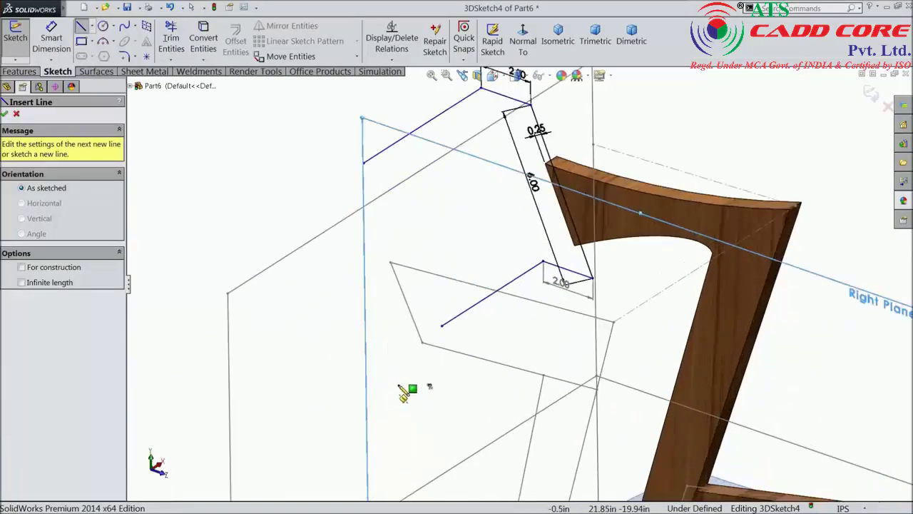
left_click(346, 200)
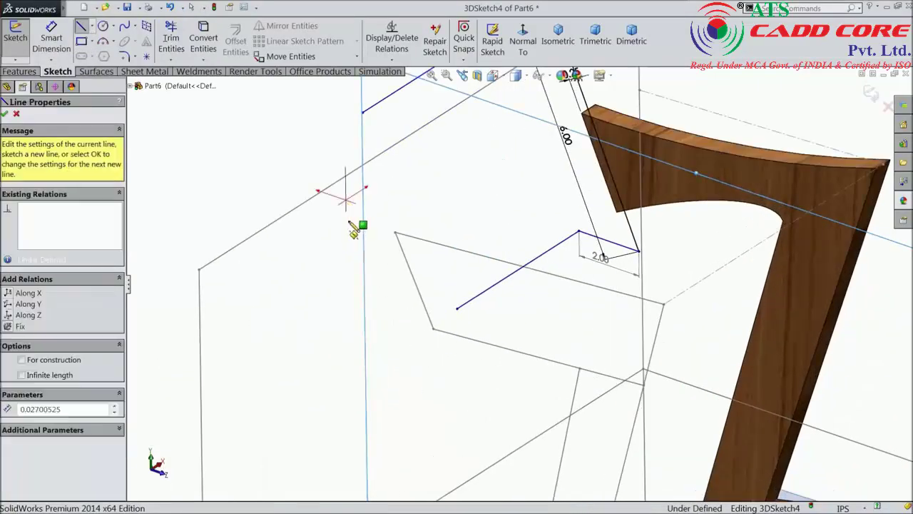
left_click(402, 372)
right_click(279, 152)
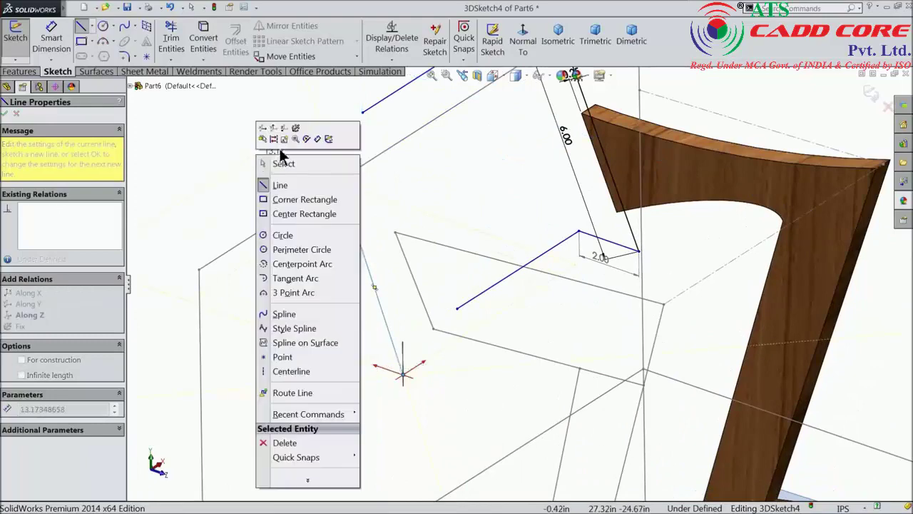
left_click(285, 163)
mouse_move(279, 202)
middle_mouse_down()
mouse_move(316, 226)
mouse_move(321, 245)
mouse_move(322, 220)
mouse_move(340, 223)
mouse_move(338, 241)
mouse_move(323, 240)
mouse_move(336, 238)
middle_mouse_up()
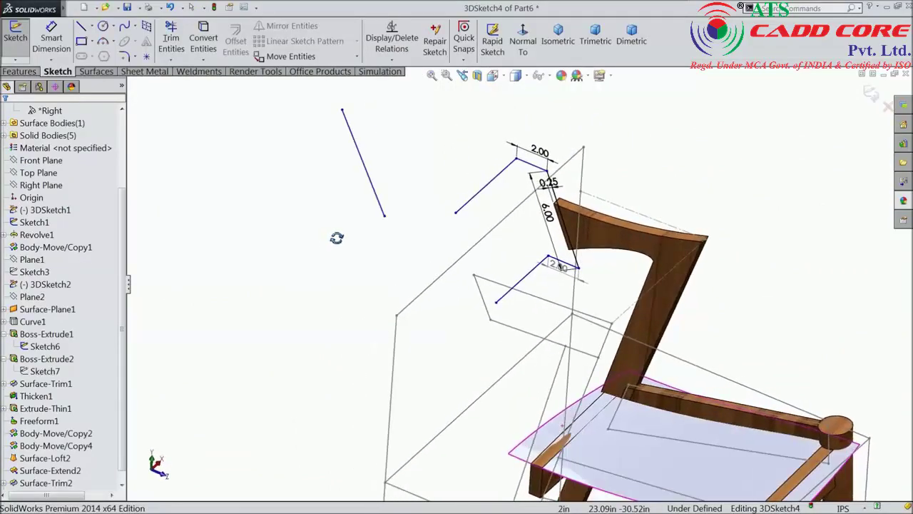
left_click(371, 186)
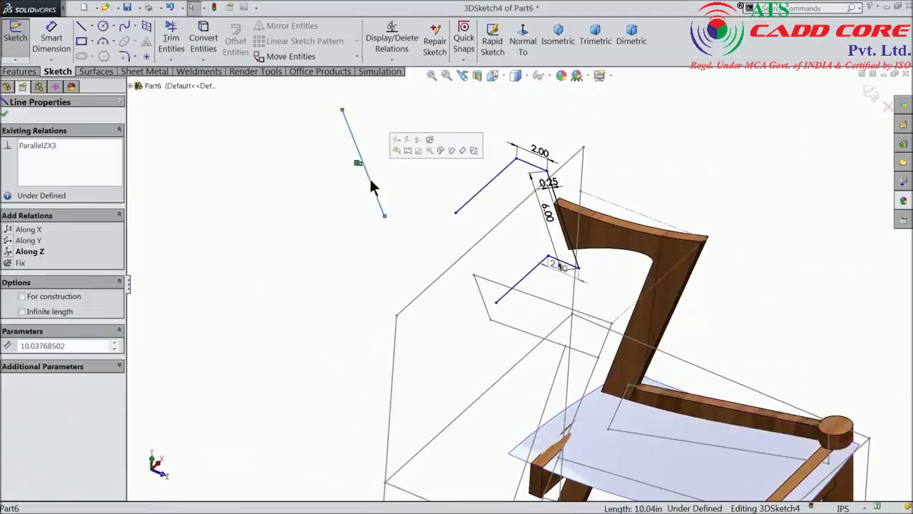
key("Delete")
mouse_move(428, 290)
middle_mouse_down()
mouse_move(386, 282)
mouse_move(400, 277)
middle_mouse_up()
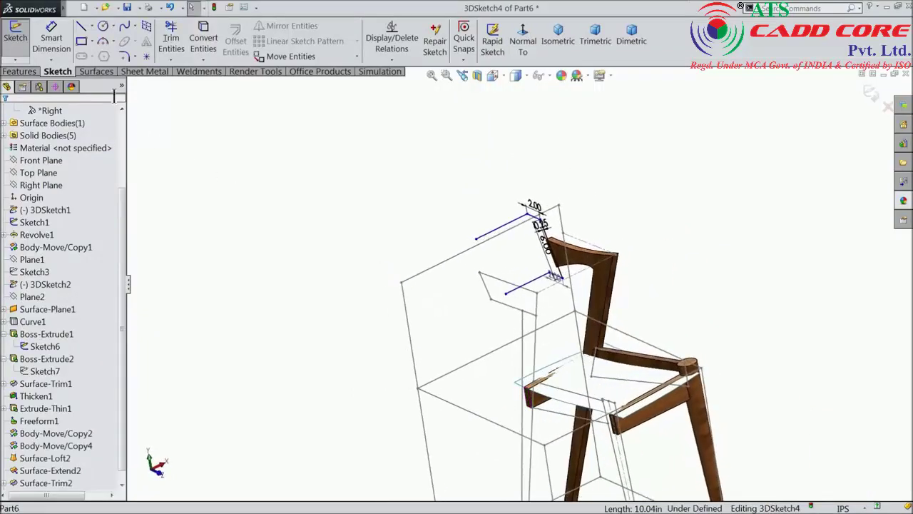
With the Right Plane selected, draw a new line below the upper backrest line.
left_click(41, 185)
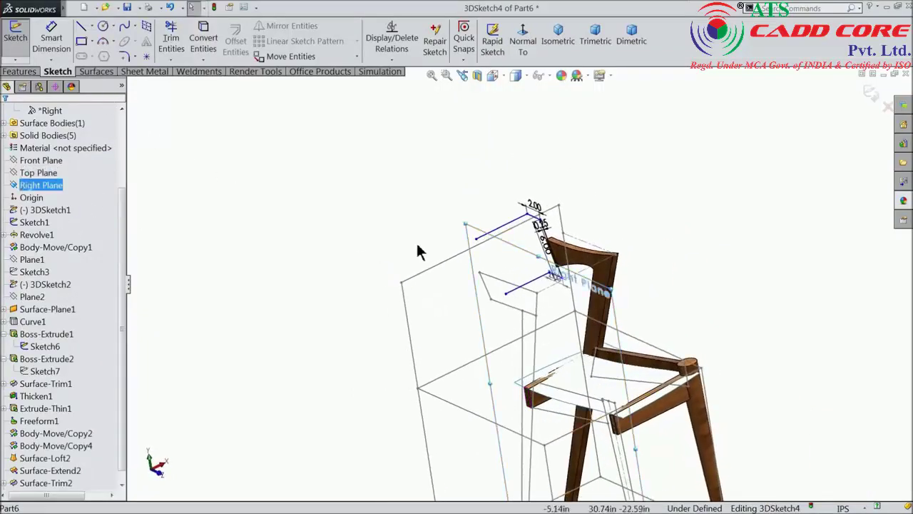
mouse_move(418, 249)
middle_mouse_down()
mouse_move(397, 197)
mouse_move(381, 206)
mouse_move(431, 222)
middle_mouse_up()
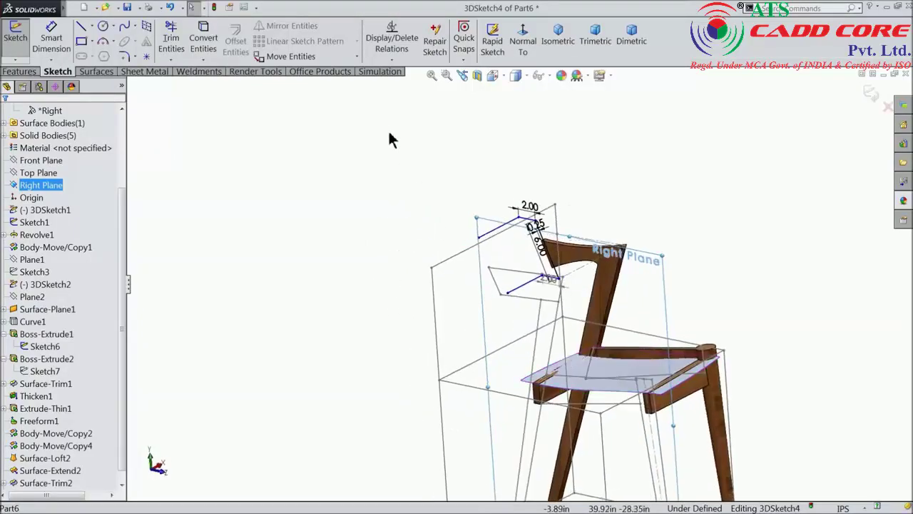
left_click(82, 29)
scroll(513, 346, "down", 2)
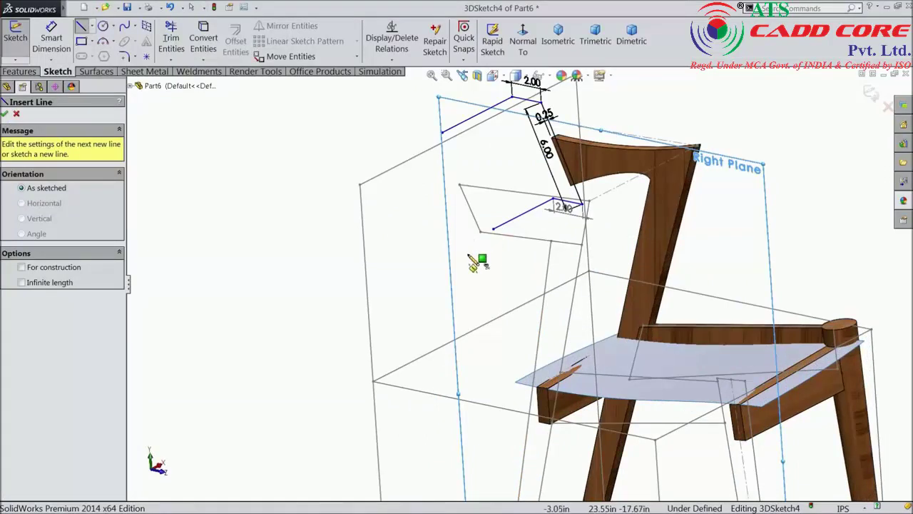
left_click(468, 252)
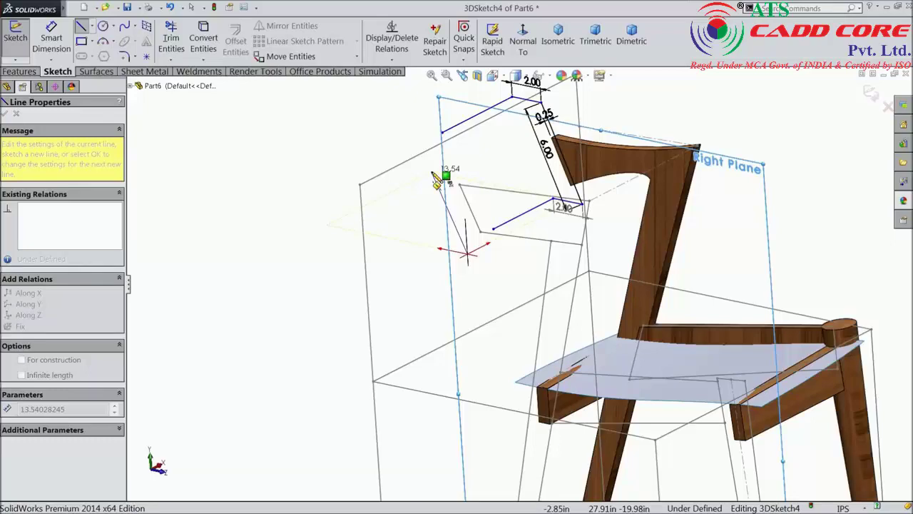
left_click(432, 173)
right_click(342, 136)
left_click(357, 142)
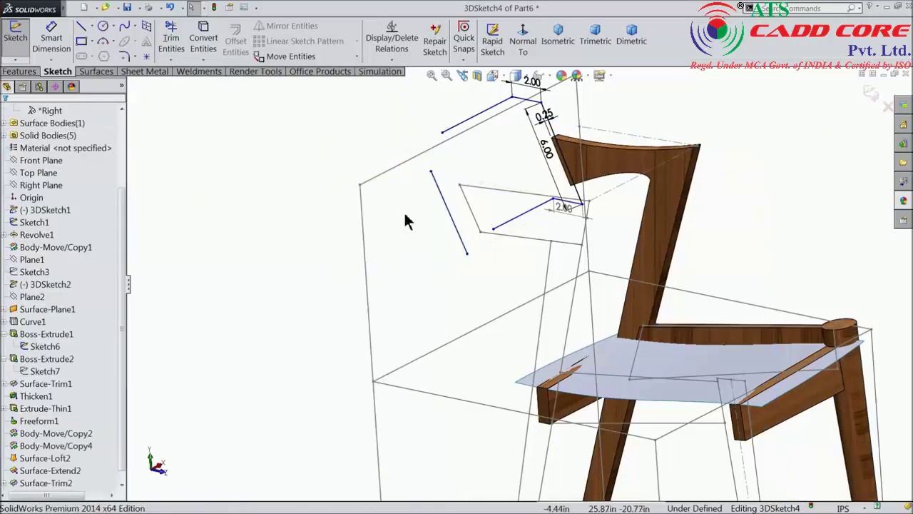
mouse_move(405, 221)
middle_mouse_down()
mouse_move(403, 235)
mouse_move(406, 219)
middle_mouse_up()
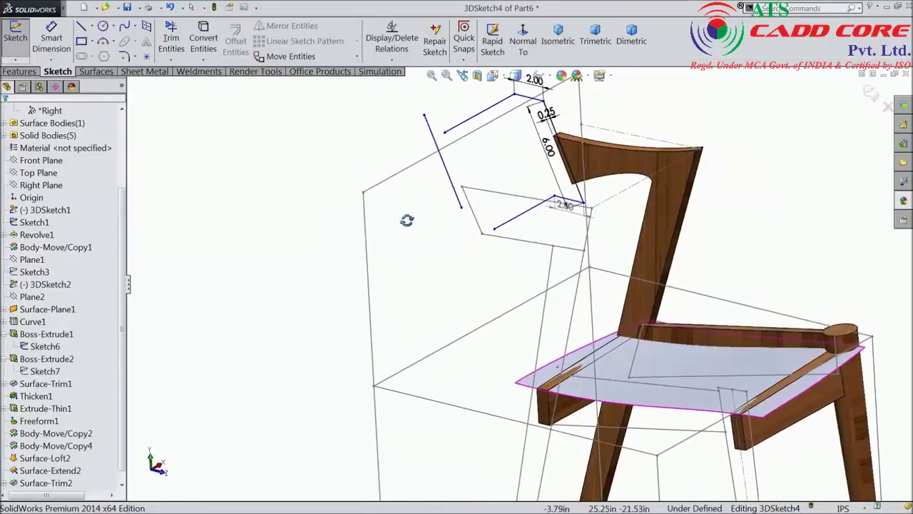
left_click(433, 140)
Orient the view normal to the Right Plane, flipped to the chair's other side.
key("Escape")
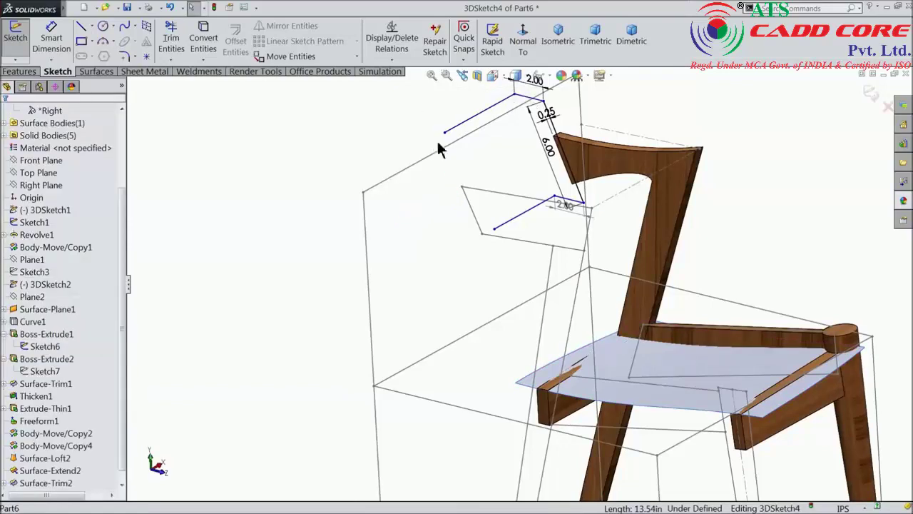
mouse_move(438, 147)
middle_mouse_down()
mouse_move(428, 240)
mouse_move(469, 205)
mouse_move(478, 210)
middle_mouse_up()
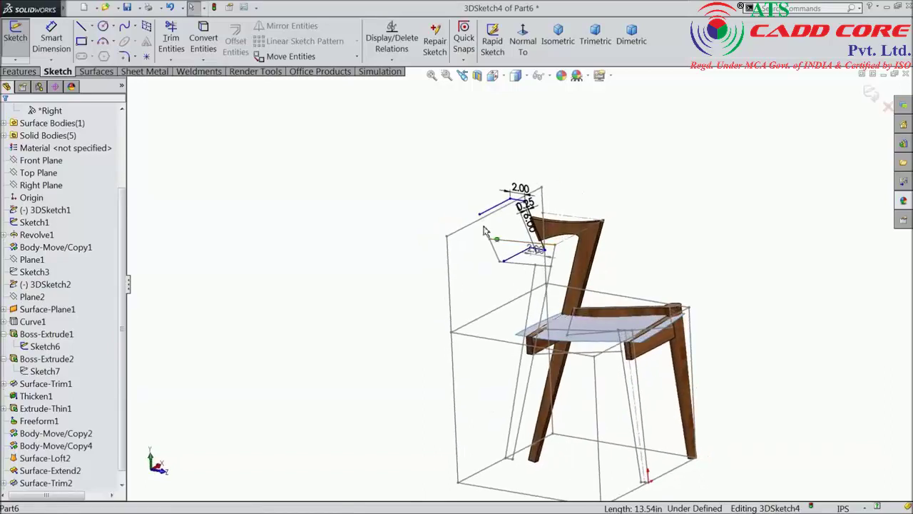
left_click(27, 186)
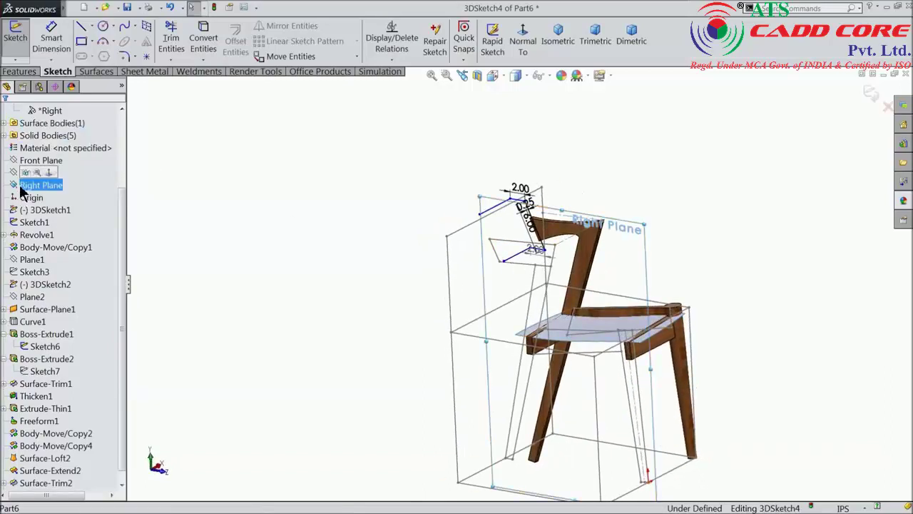
left_click(521, 44)
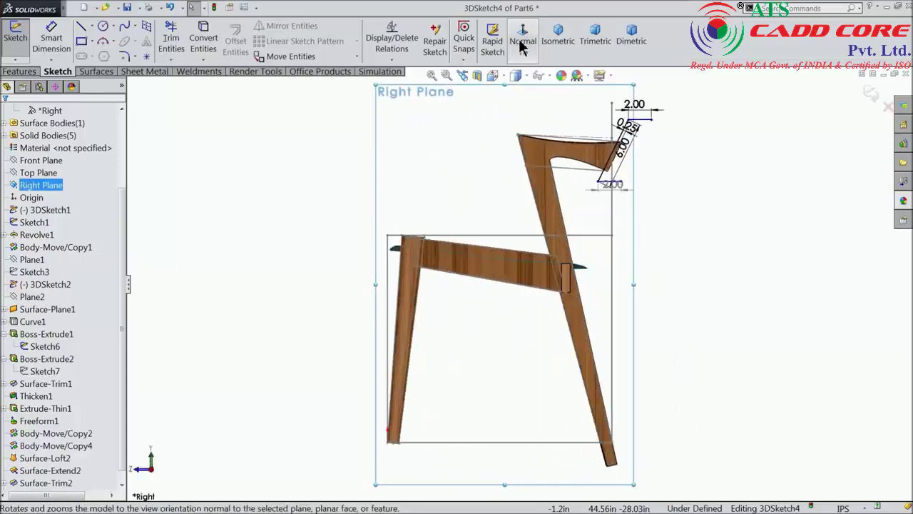
left_click(521, 44)
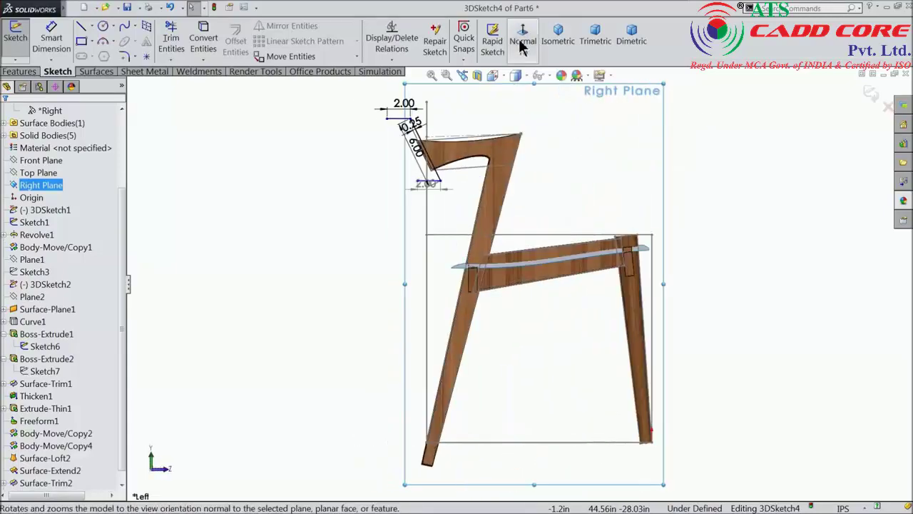
scroll(452, 152, "down", 3)
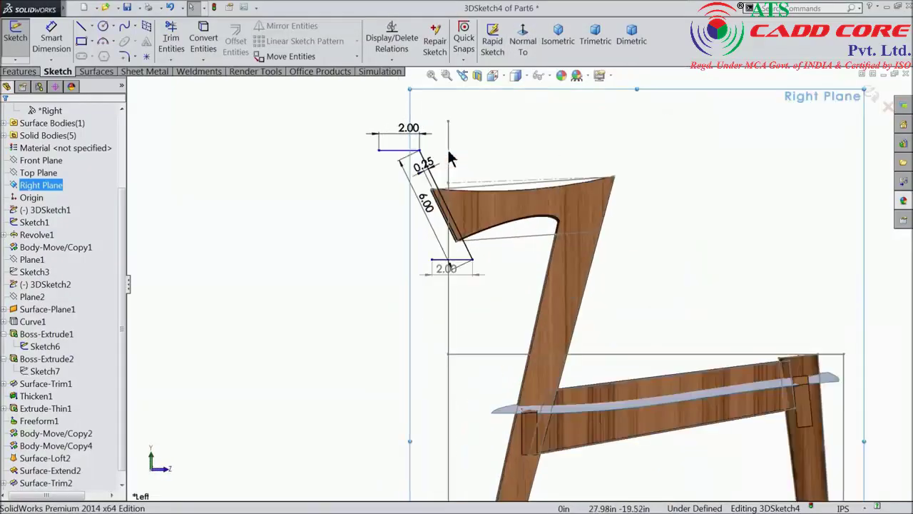
Draw a slanted line from left of the top line down behind the backrest.
left_click(82, 29)
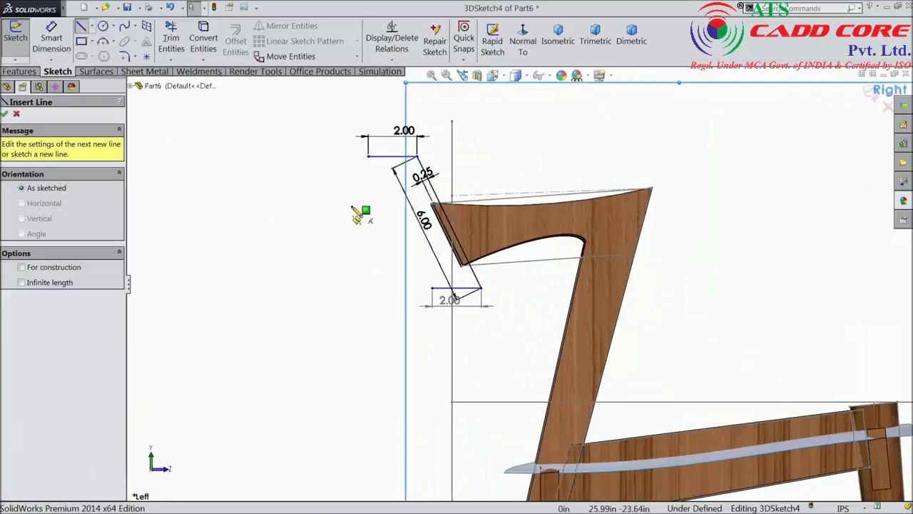
left_click(362, 171)
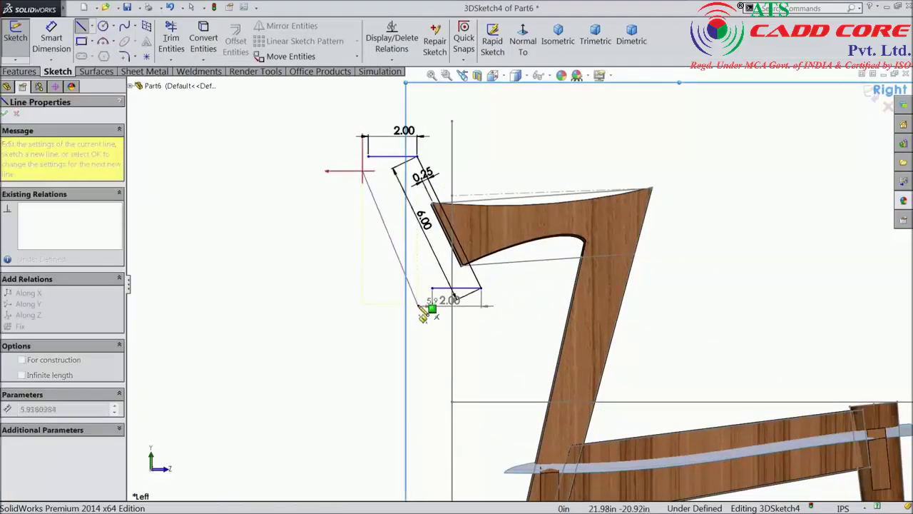
left_click(417, 307)
right_click(281, 218)
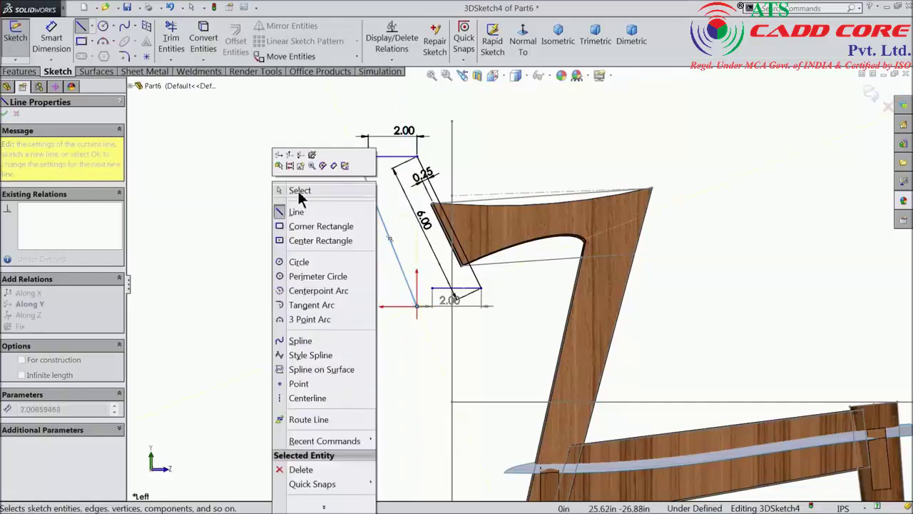
left_click(300, 190)
scroll(391, 247, "up", 3)
mouse_move(391, 247)
middle_mouse_down()
mouse_move(306, 355)
mouse_move(350, 285)
middle_mouse_up()
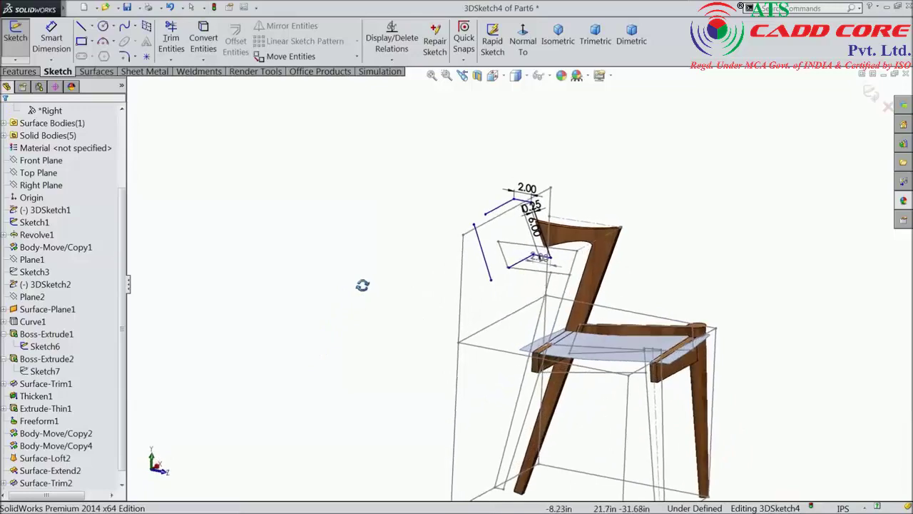
scroll(567, 359, "down", 3)
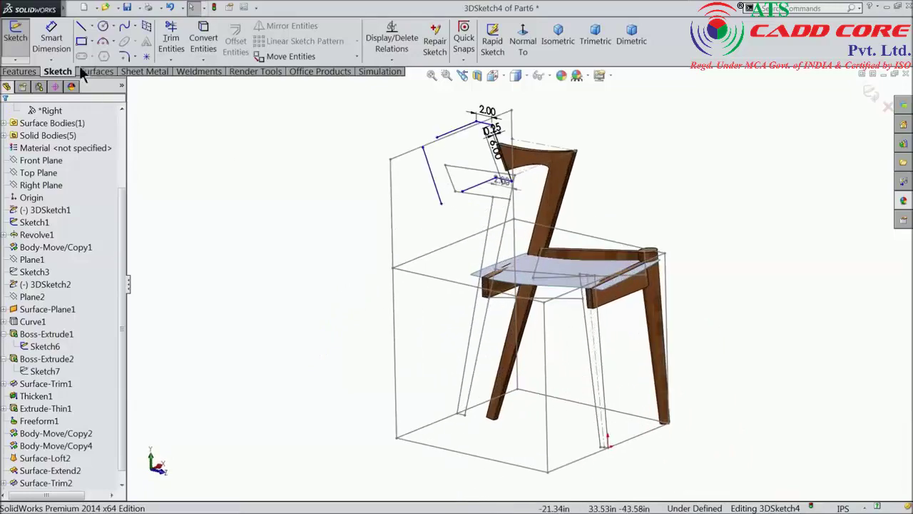
left_click(52, 39)
Dimension the new slanted line to 10.00 in long.
scroll(389, 156, "down", 3)
left_click(464, 193)
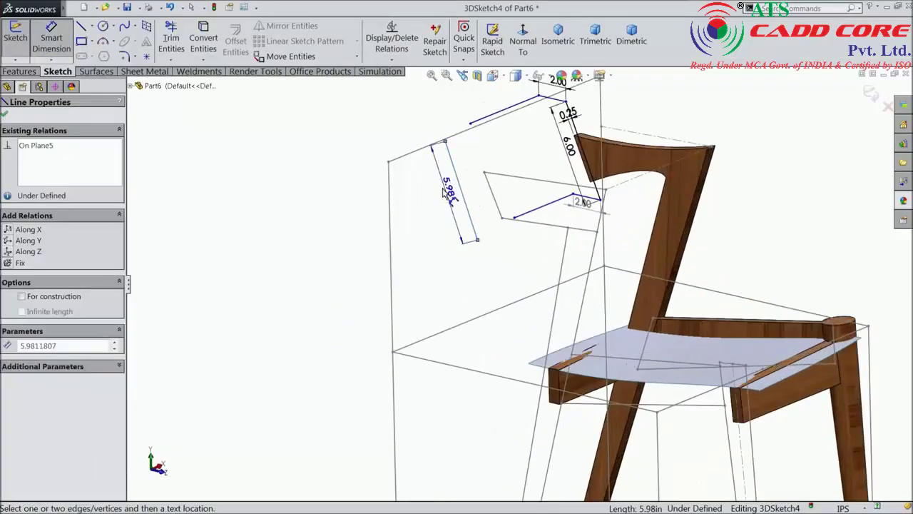
left_click(418, 186)
type("10")
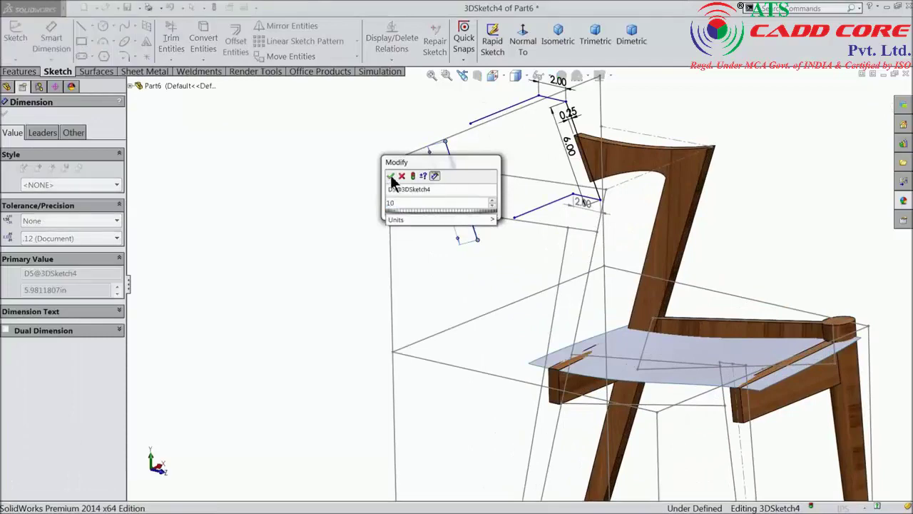
left_click(390, 177)
scroll(462, 176, "up", 2)
scroll(462, 176, "up", 2)
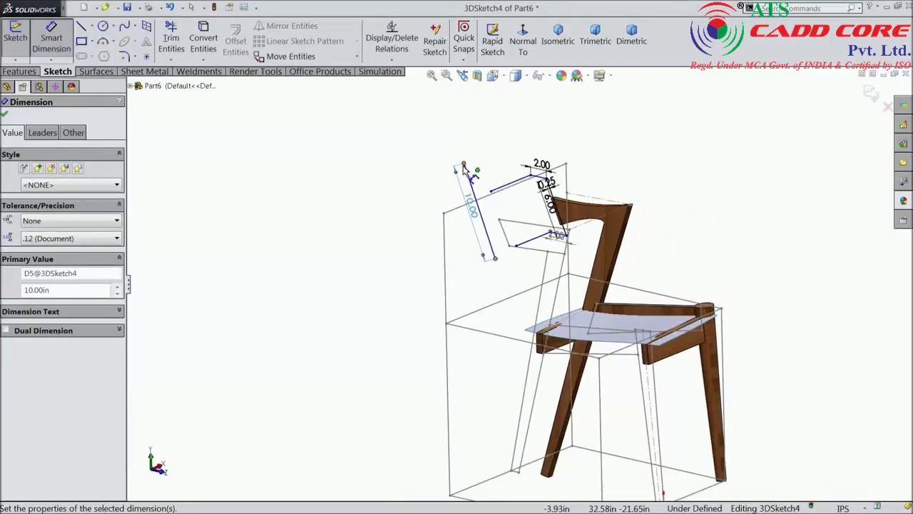
left_click(434, 161)
Set the line's top point 29.00 in above the chair base.
left_click(491, 326)
scroll(519, 484, "down", 2)
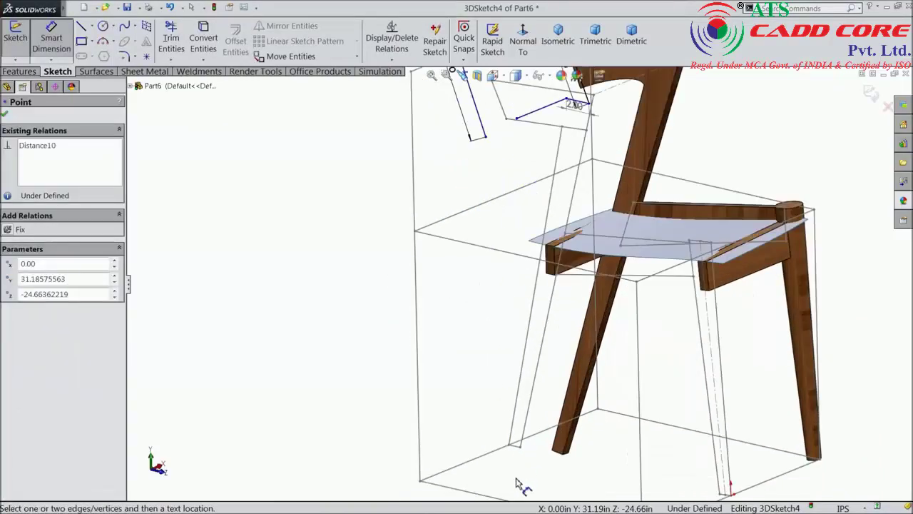
left_click(516, 448)
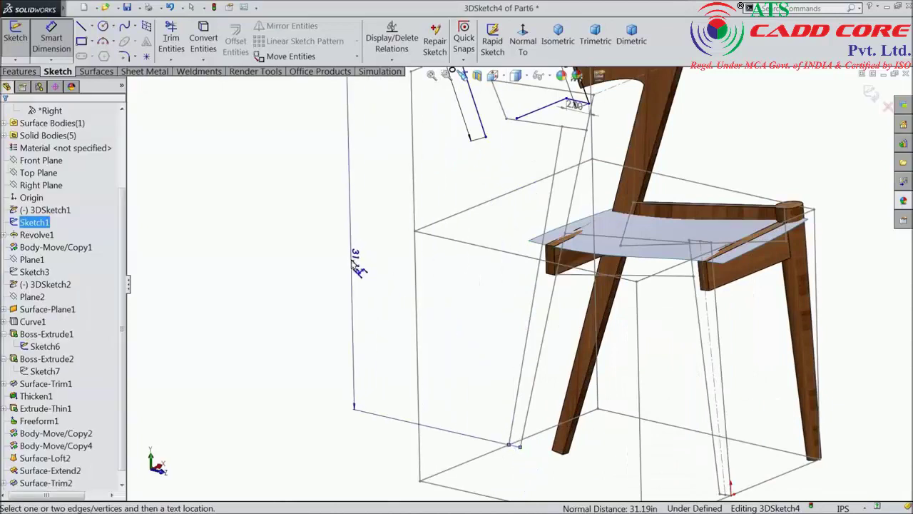
left_click(355, 264)
type("29")
key("Return")
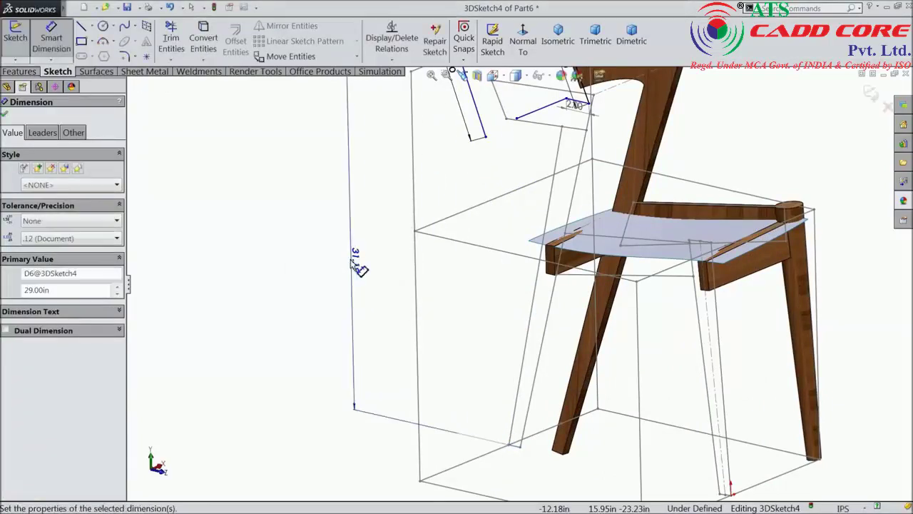
scroll(446, 270, "up", 2)
scroll(464, 243, "down", 3)
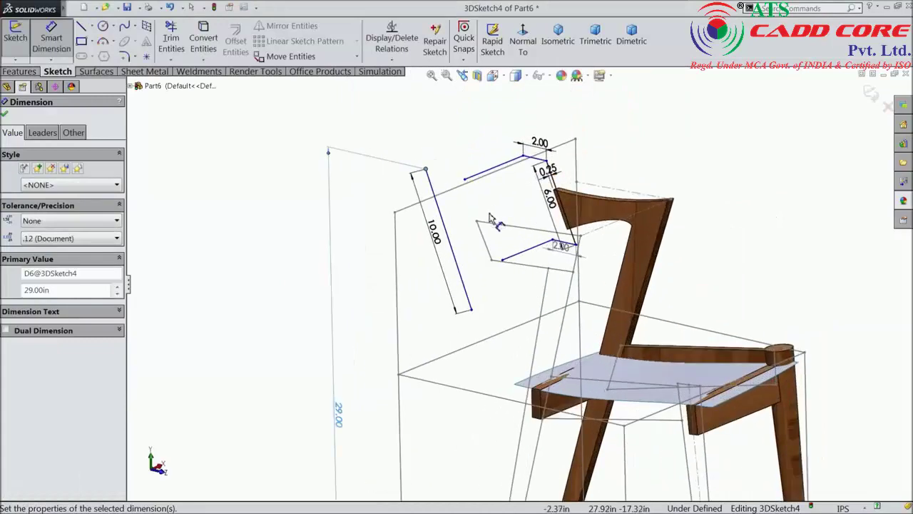
left_click(4, 116)
Make the 10.00 line's end coincident with the upper 2.00 line's endpoint.
scroll(361, 219, "down", 3)
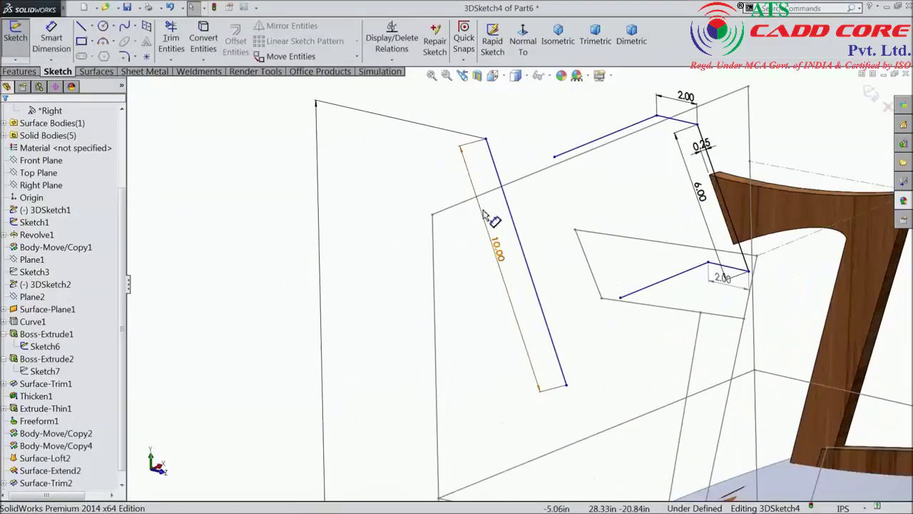
left_click(506, 203)
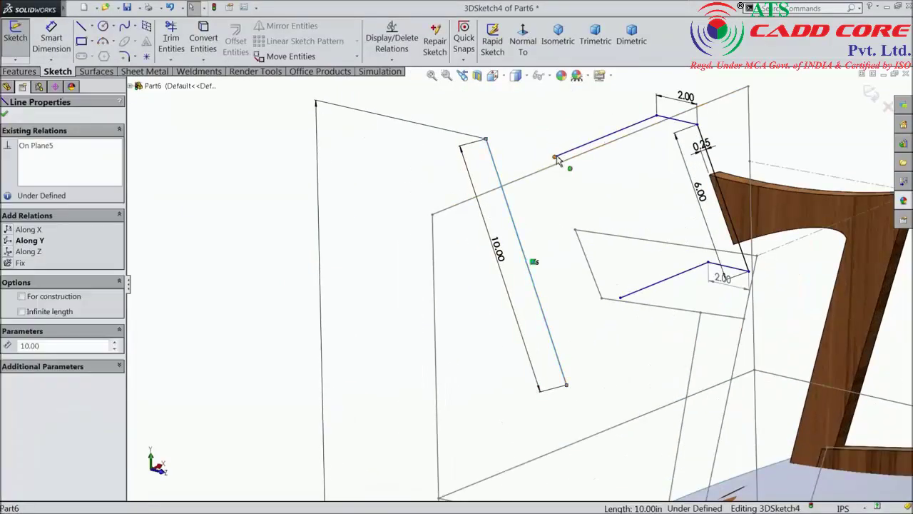
left_click(556, 157, "ctrl")
left_click(592, 121)
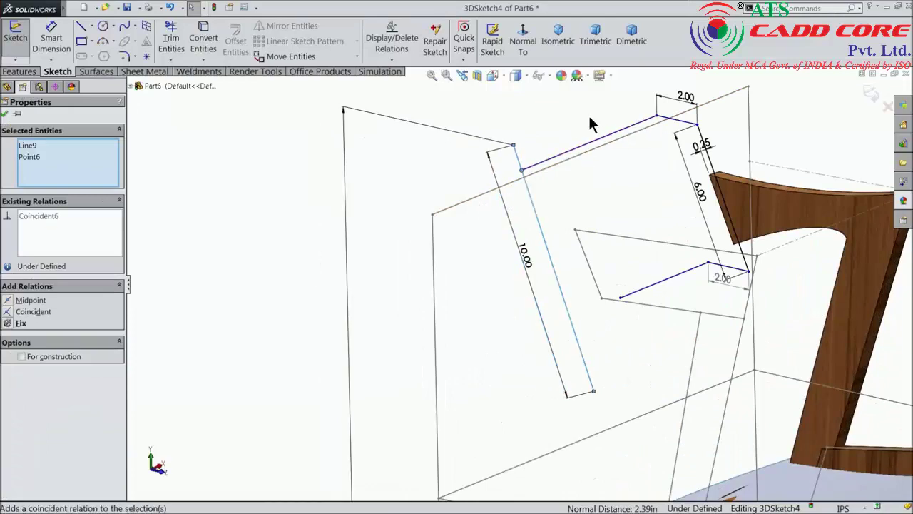
scroll(542, 308, "up", 3)
mouse_move(526, 306)
middle_mouse_down()
mouse_move(428, 300)
mouse_move(611, 293)
middle_mouse_up()
scroll(611, 294, "down", 5)
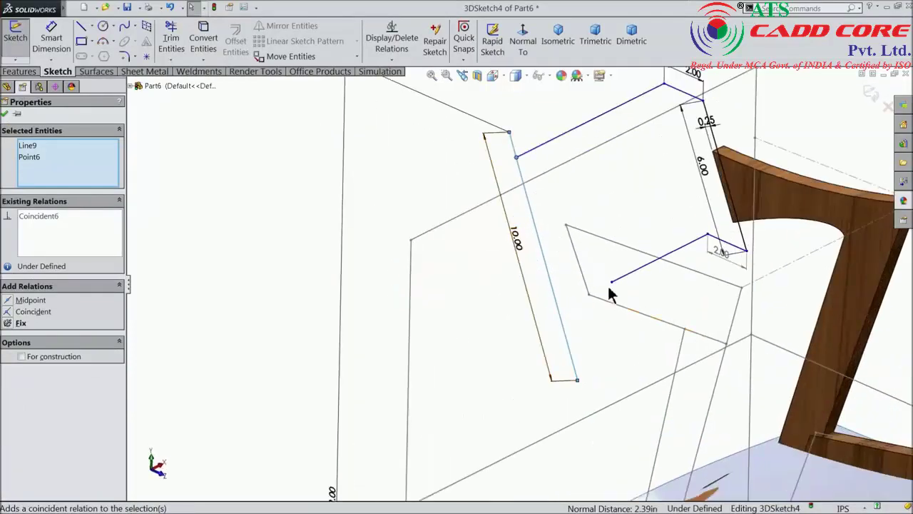
Join the 10.00 line to the lower 2.00 line's endpoint, closing the outline.
left_click(613, 282)
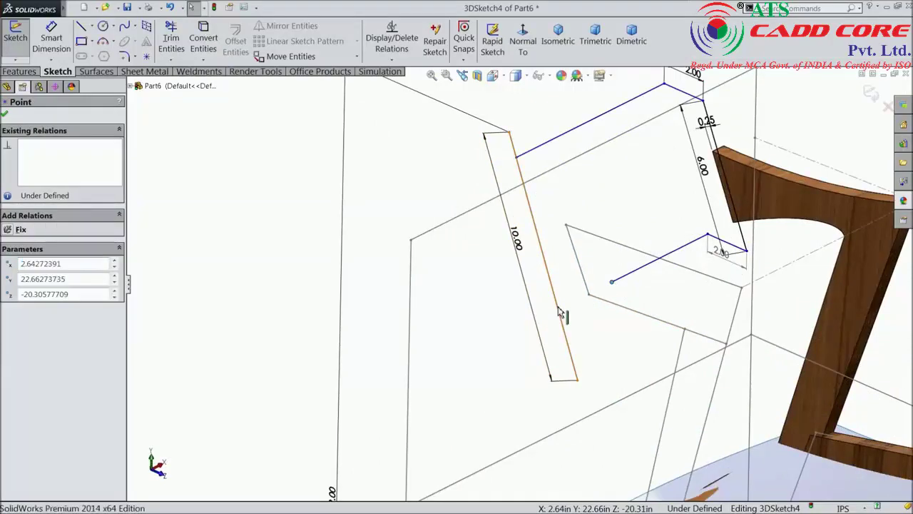
left_click(550, 256, "ctrl")
left_click(595, 266)
scroll(452, 296, "up", 5)
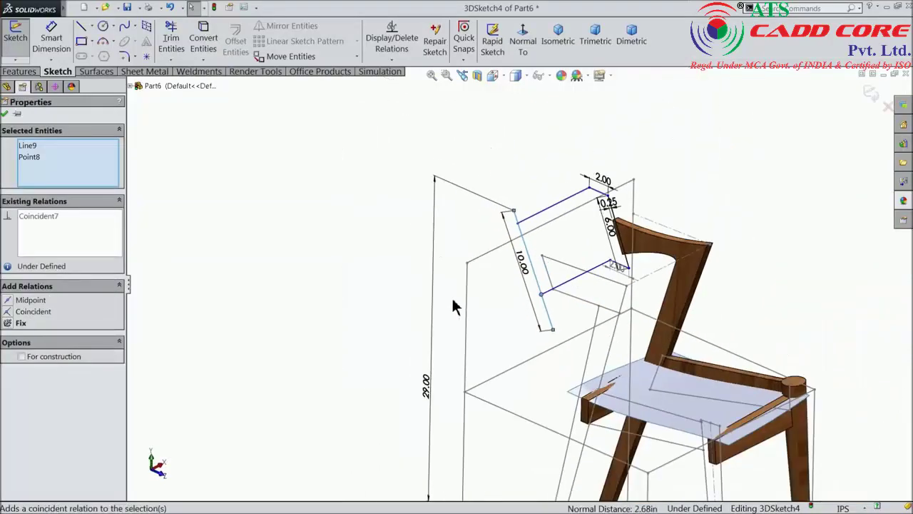
mouse_move(452, 296)
middle_mouse_down()
mouse_move(399, 304)
mouse_move(456, 289)
middle_mouse_up()
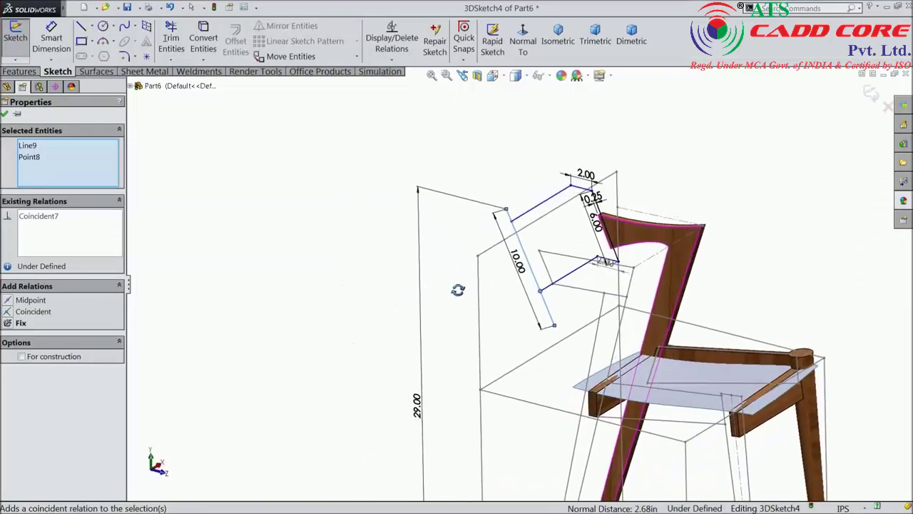
scroll(507, 303, "up", 5)
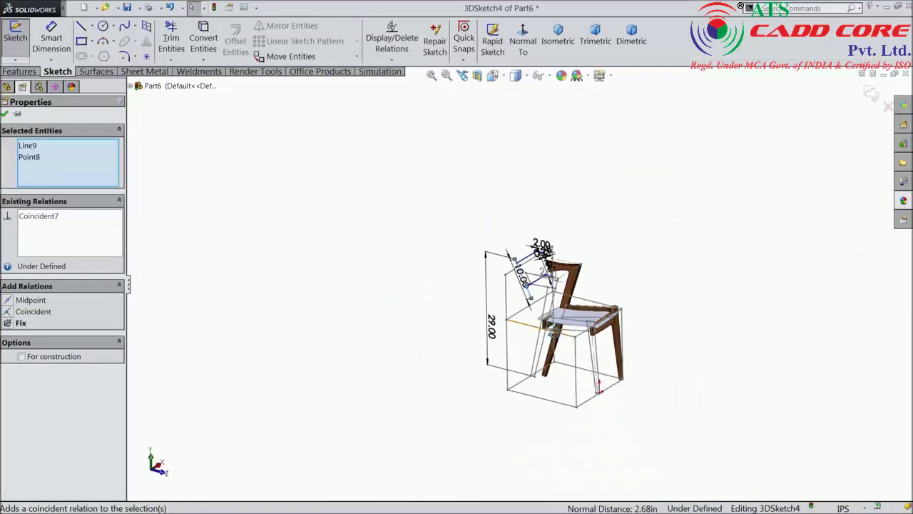
mouse_move(506, 303)
middle_mouse_down()
mouse_move(481, 424)
mouse_move(481, 402)
middle_mouse_up()
scroll(618, 361, "down", 5)
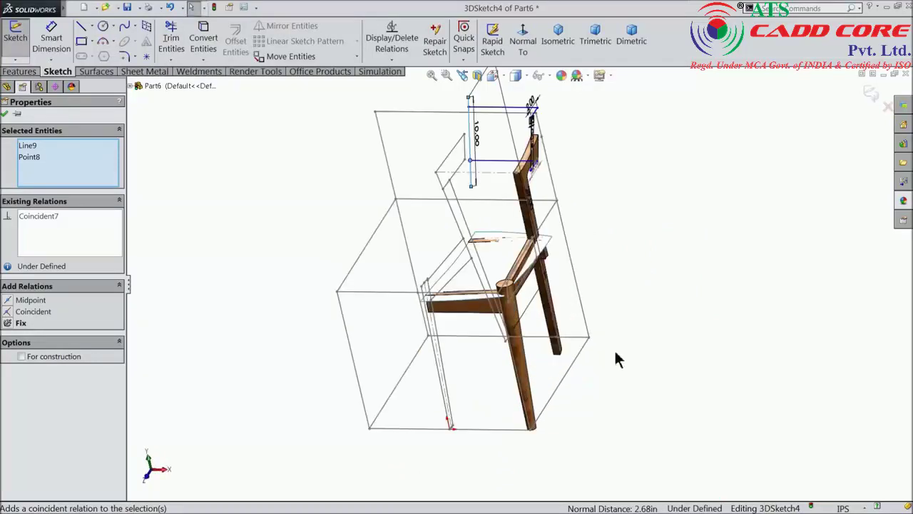
scroll(618, 360, "down", 3)
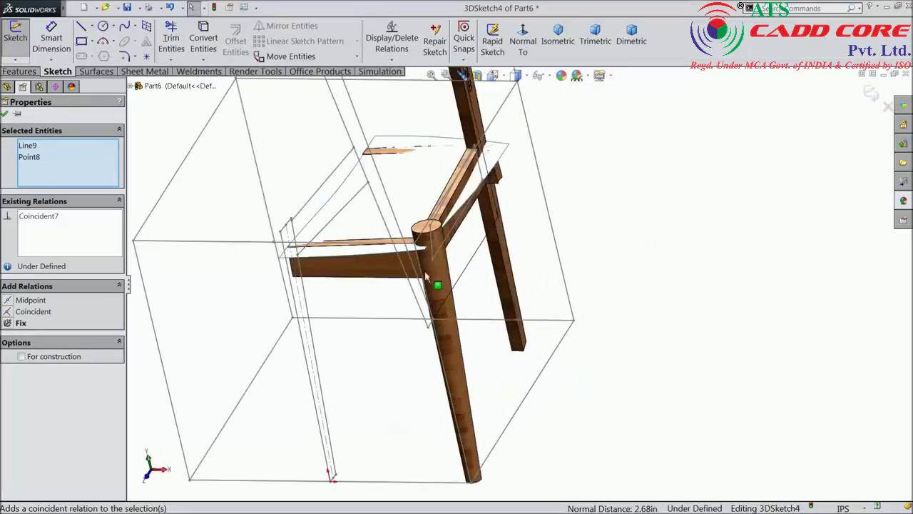
Place a sketch point on the lower frame line, 1.40 from the line's end.
left_click(147, 57)
scroll(604, 325, "down", 5)
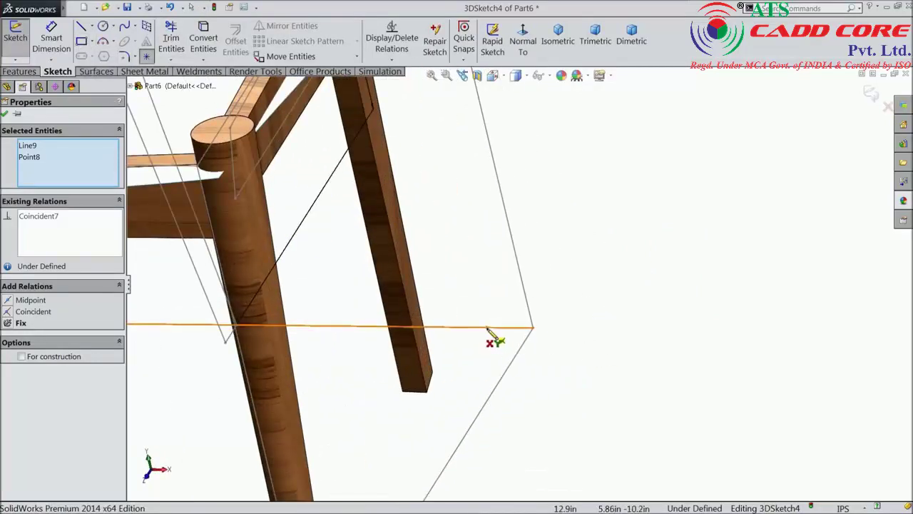
left_click(488, 328)
right_click_drag(493, 339, 504, 330)
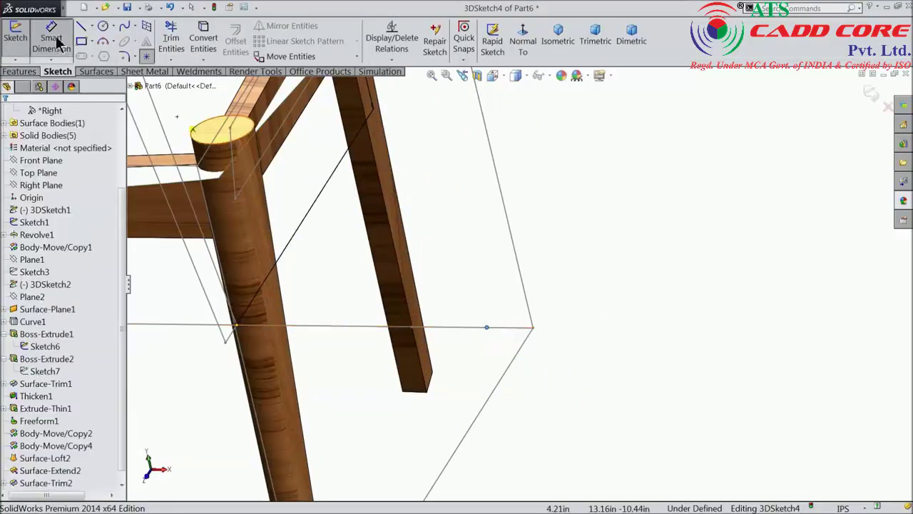
left_click(488, 328)
left_click(534, 328)
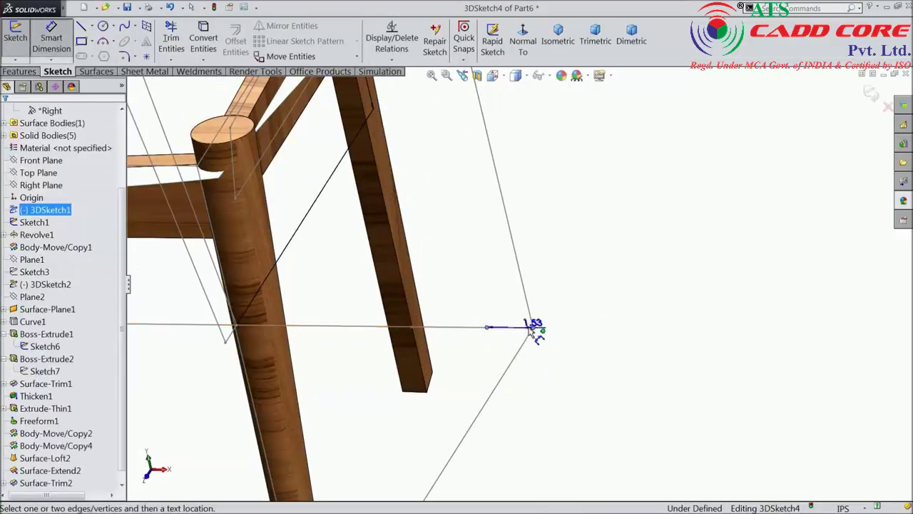
left_click(506, 306)
type("1.4")
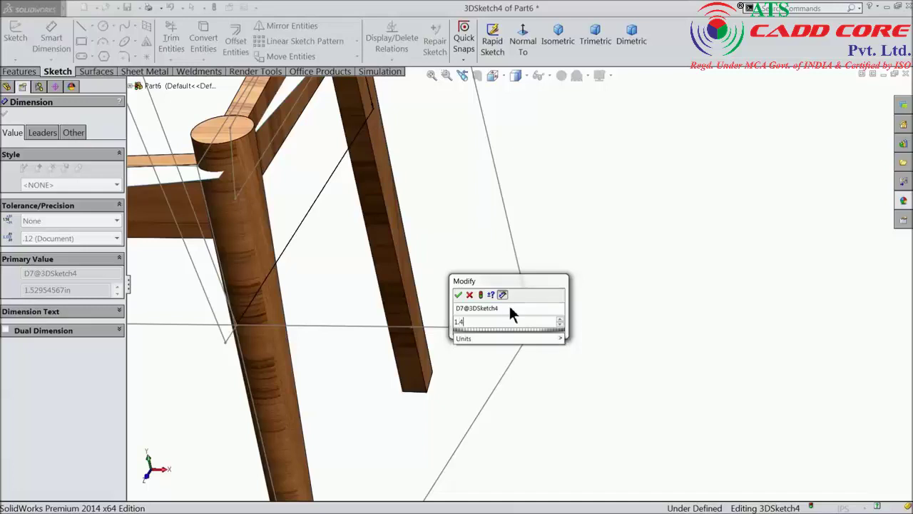
key("Return")
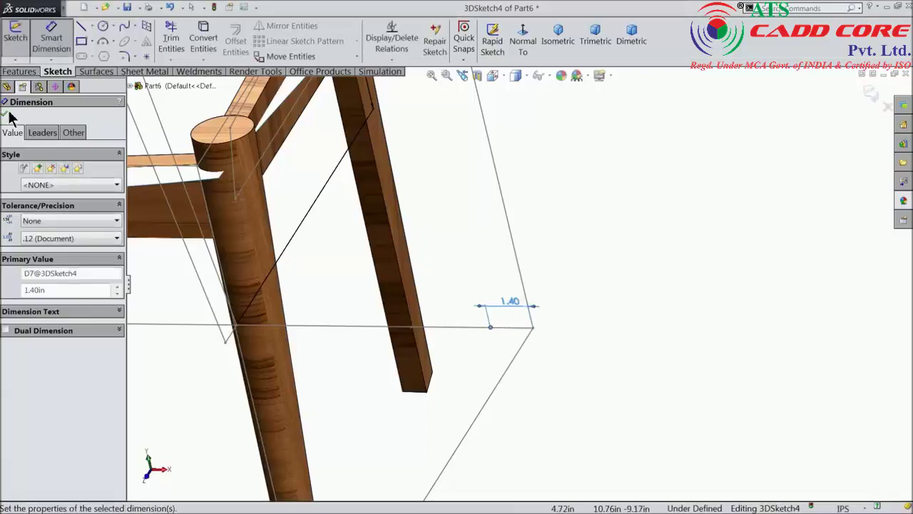
Dimension the backrest sketch's top endpoint at a 28.00 height above the ground-level point.
scroll(440, 253, "up", 2)
scroll(540, 264, "up", 2)
scroll(520, 217, "up", 1)
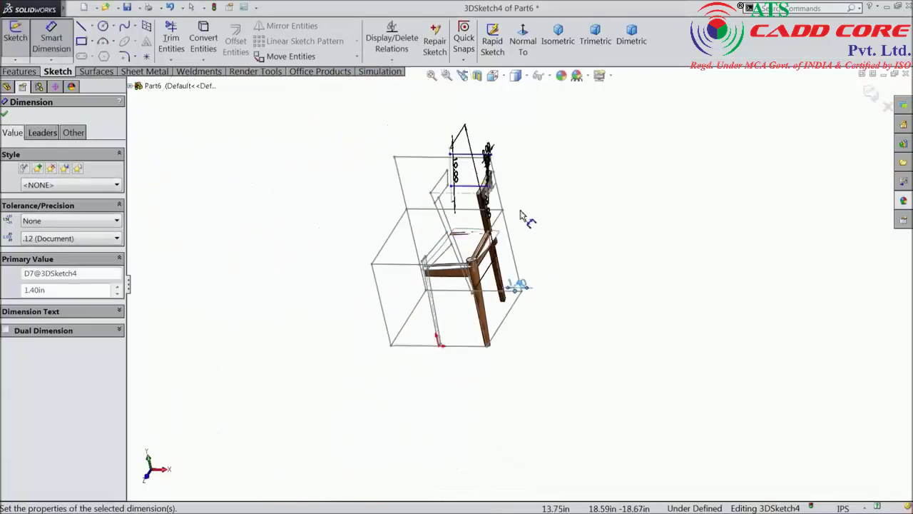
mouse_move(546, 255)
middle_mouse_down()
mouse_move(587, 302)
mouse_move(632, 188)
mouse_move(616, 247)
mouse_move(623, 243)
mouse_move(520, 218)
middle_mouse_up()
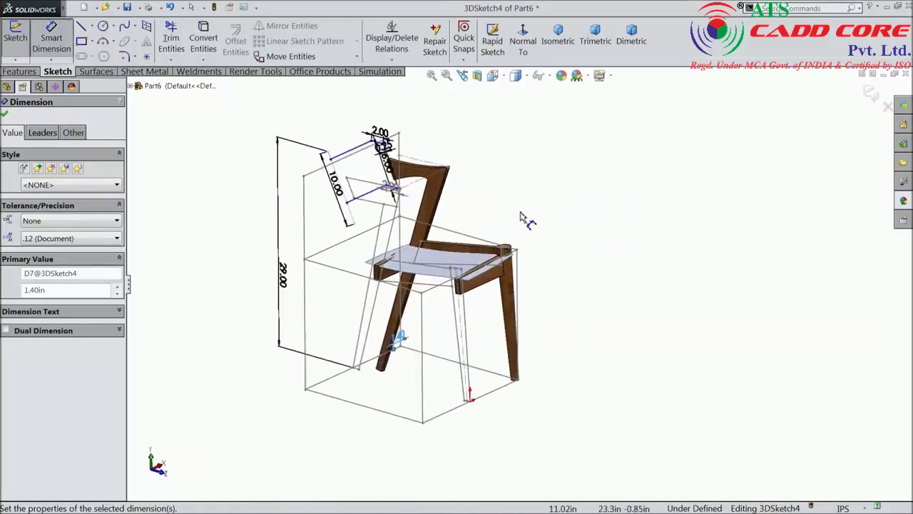
scroll(371, 146, "down", 3)
scroll(342, 138, "down", 1)
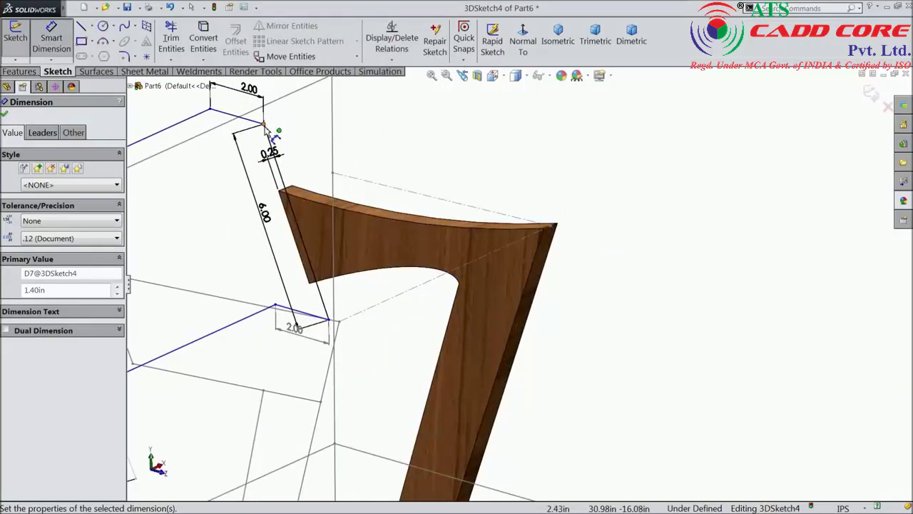
left_click(266, 128)
scroll(400, 321, "up", 3)
scroll(471, 464, "up", 2)
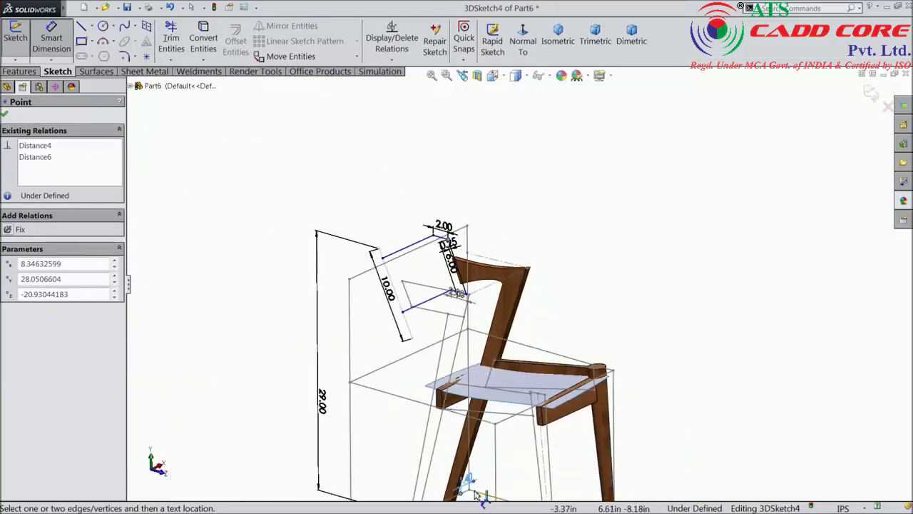
scroll(485, 438, "down", 4)
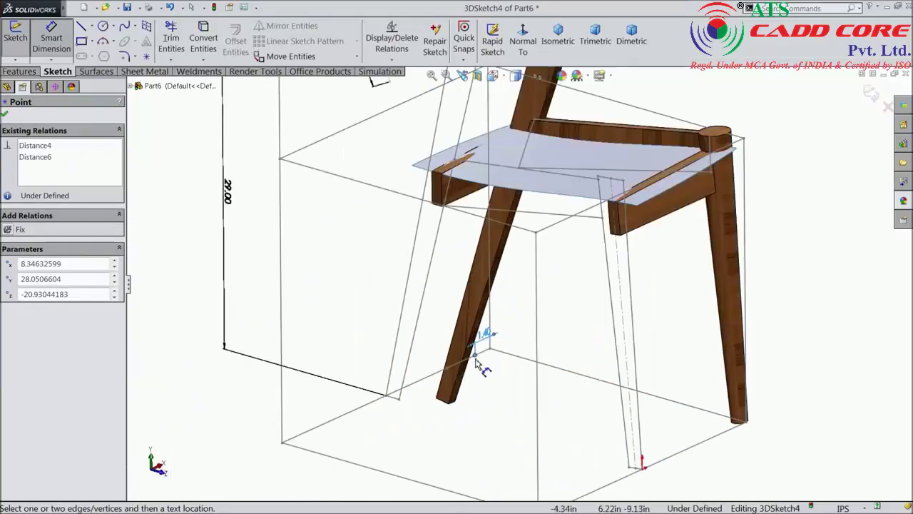
left_click(477, 355)
scroll(520, 339, "up", 3)
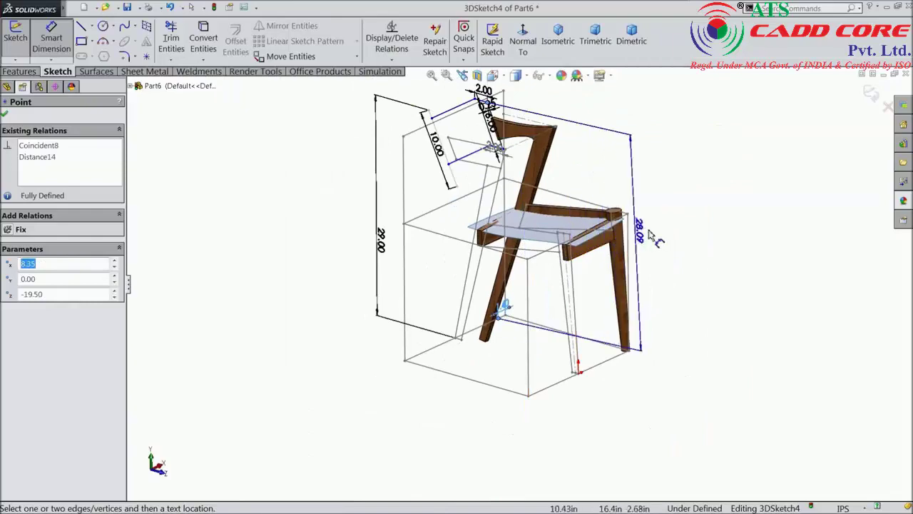
left_click(681, 245)
type("28")
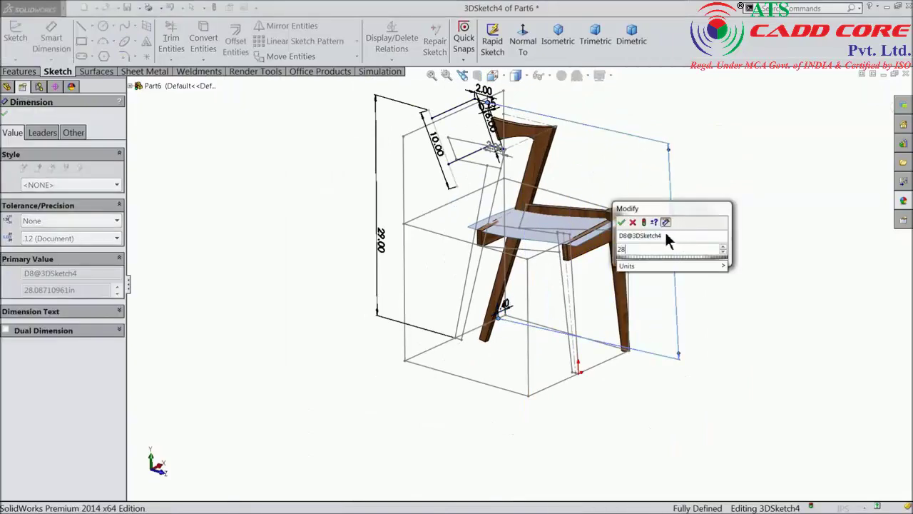
key("Return")
Check the 10.00 slanted line's relations now that the 3D sketch is fully defined.
scroll(492, 143, "down", 2)
scroll(460, 192, "down", 2)
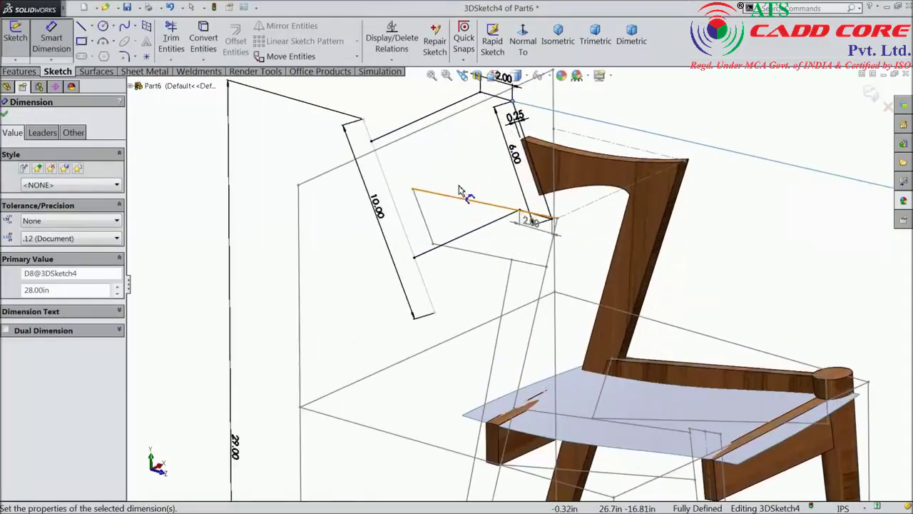
left_click(5, 115)
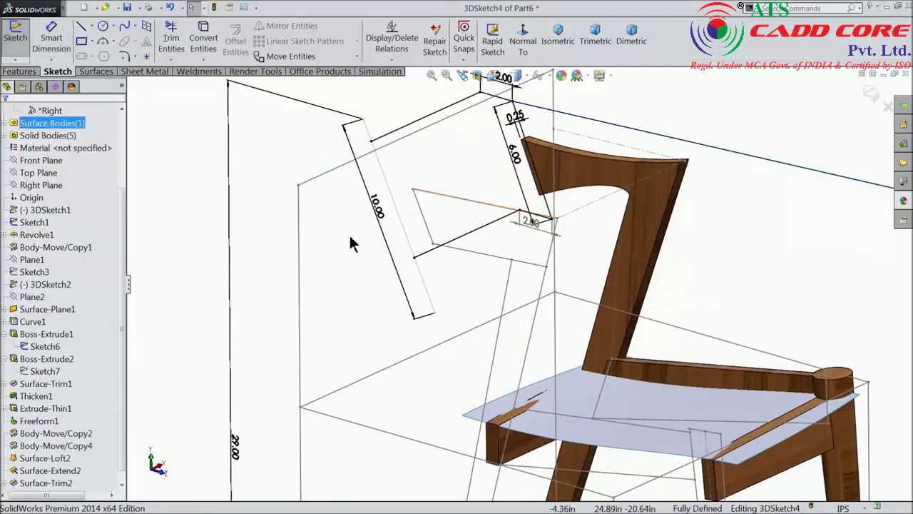
scroll(367, 255, "up", 2)
mouse_move(366, 255)
middle_mouse_down()
mouse_move(357, 261)
mouse_move(368, 271)
middle_mouse_up()
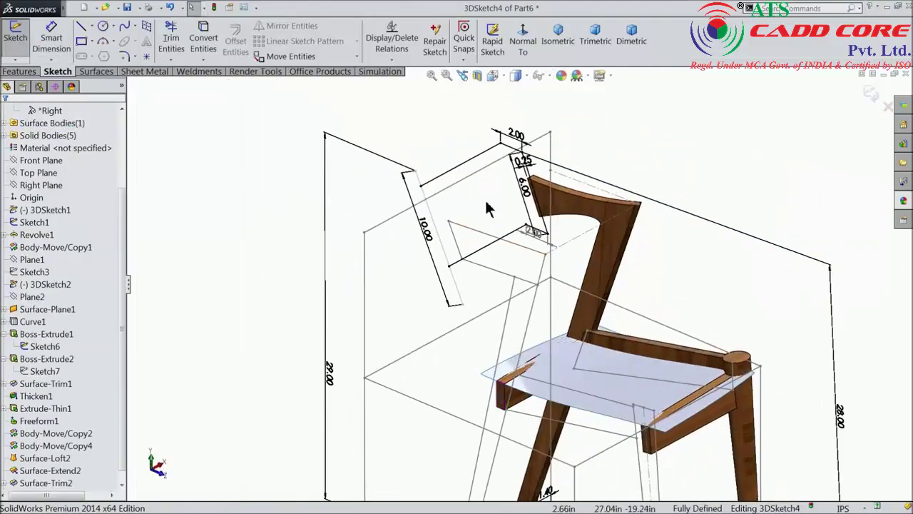
scroll(404, 238, "down", 2)
left_click(398, 240)
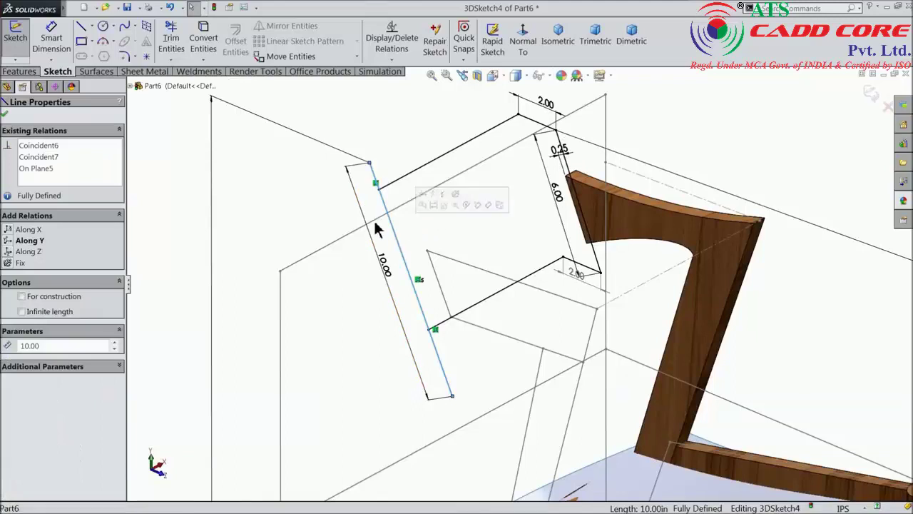
left_click(174, 169)
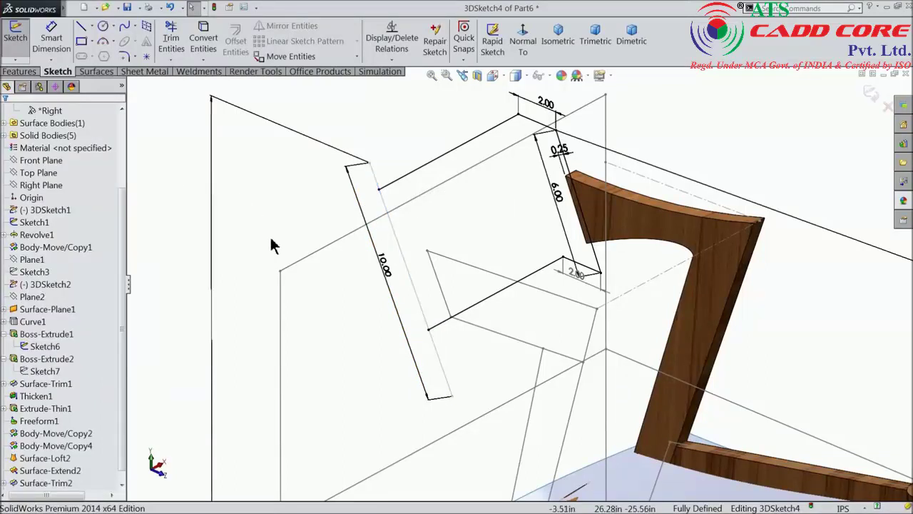
scroll(307, 260, "up", 1)
scroll(306, 260, "up", 1)
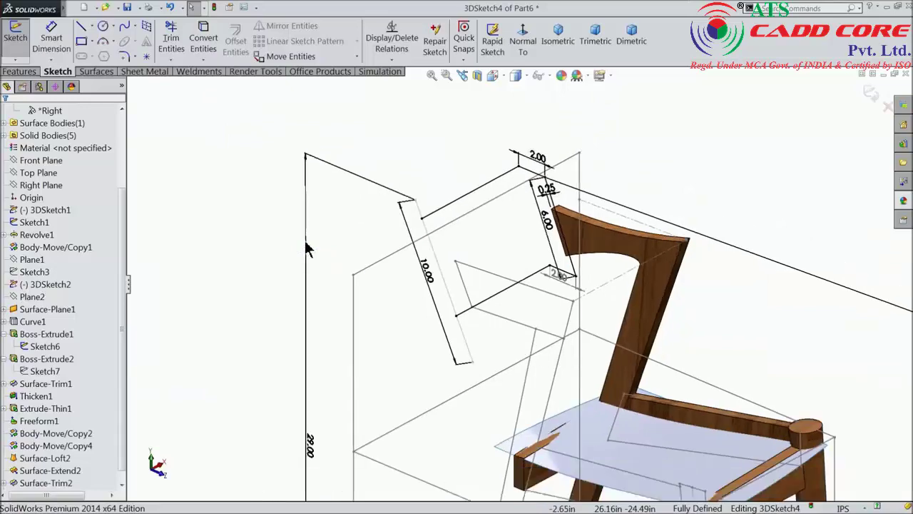
scroll(307, 260, "up", 1)
scroll(560, 308, "down", 1)
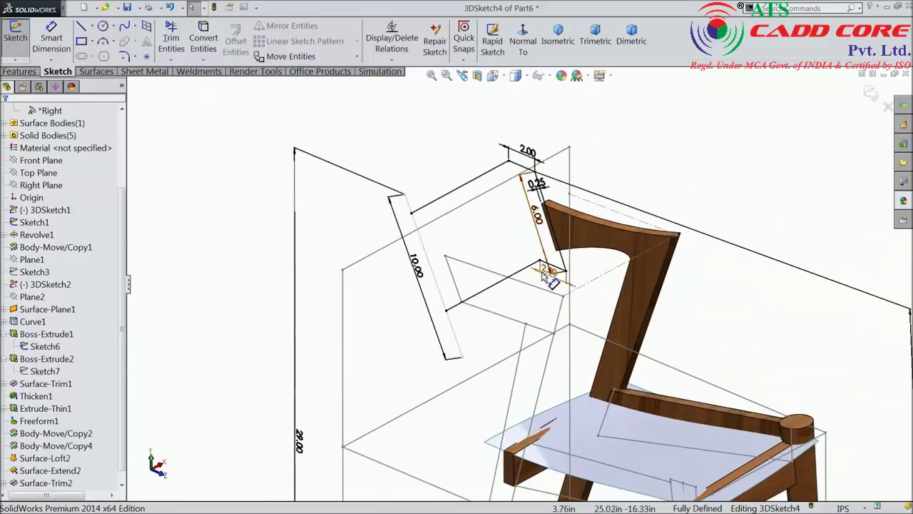
scroll(550, 279, "down", 2)
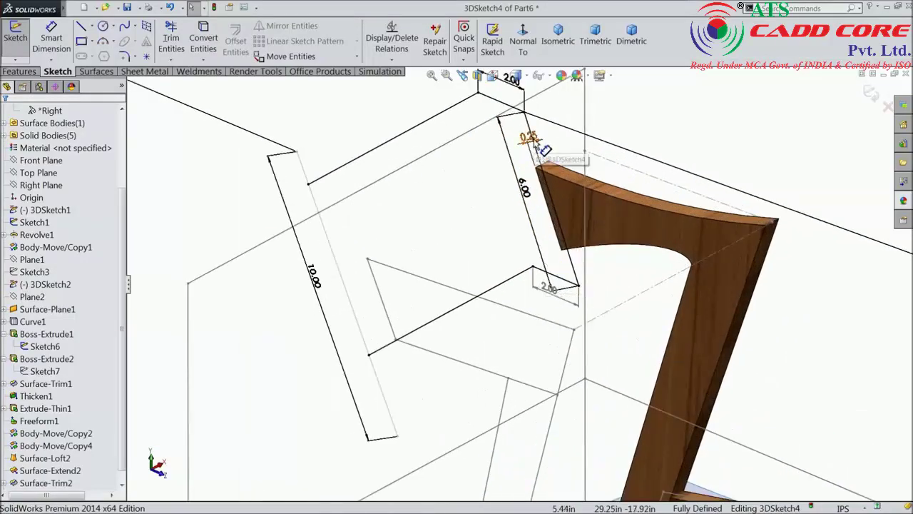
scroll(532, 100, "down", 2)
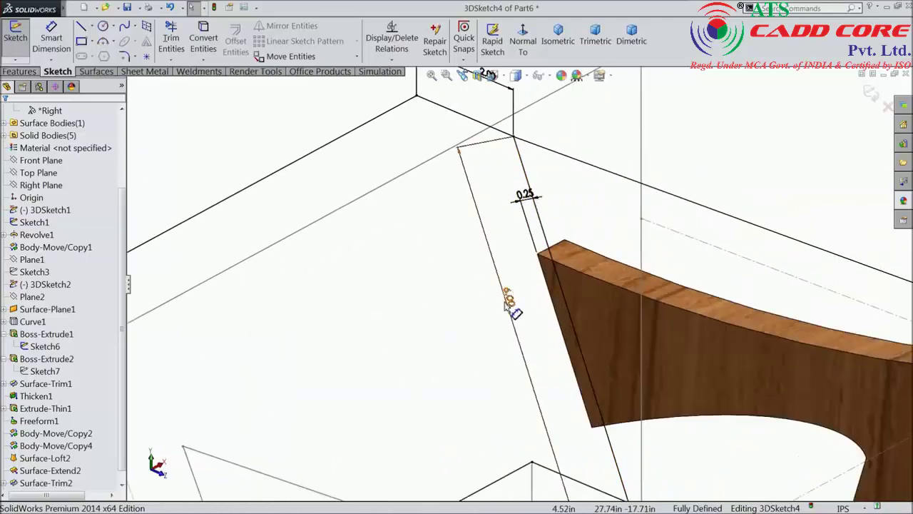
scroll(506, 306, "up", 2)
scroll(505, 335, "up", 2)
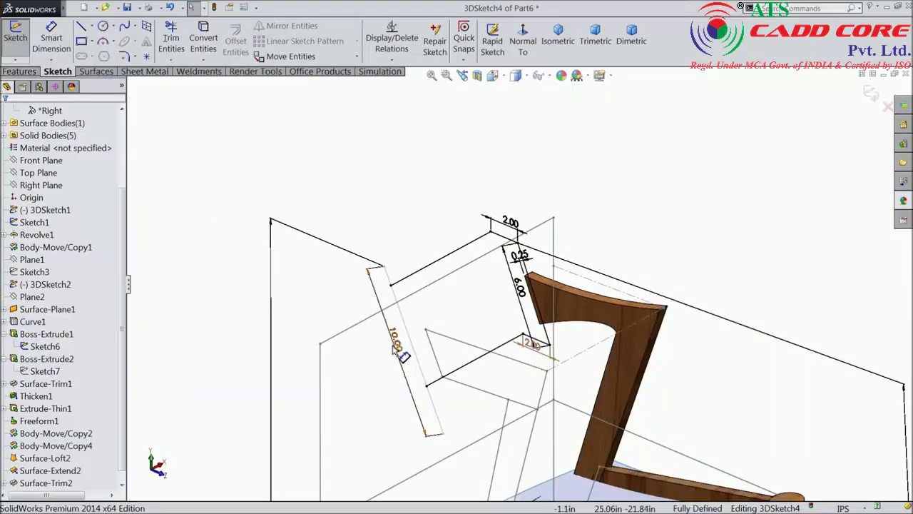
Exit 3DSketch4 and set the front line as the first boundary profile, tangent to Right Plane.
left_click(869, 93)
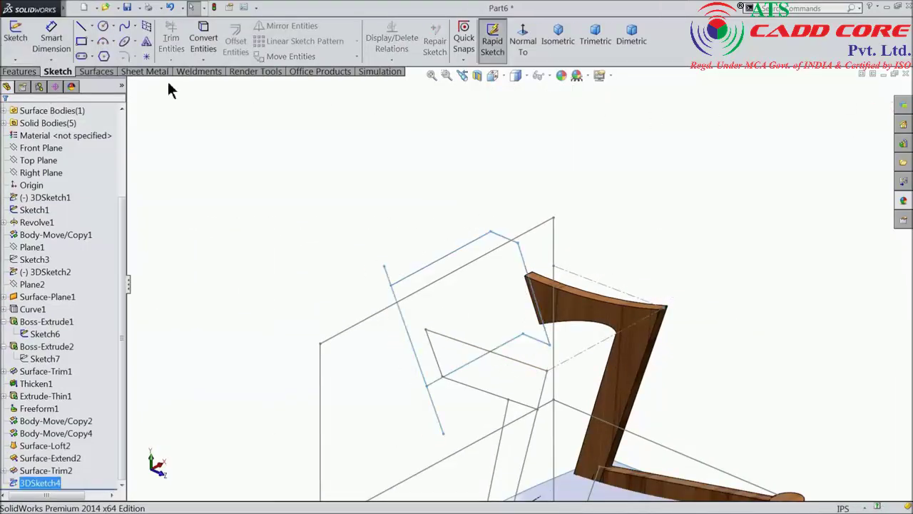
left_click(96, 71)
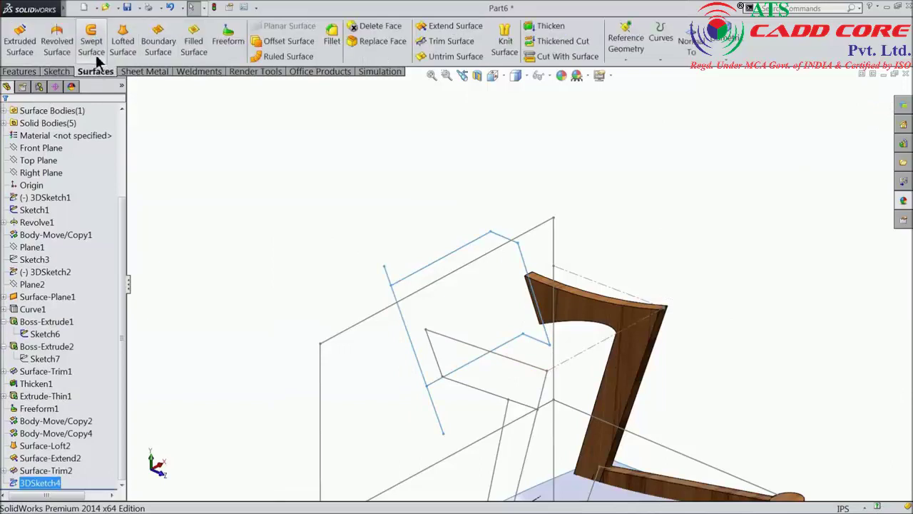
left_click(158, 43)
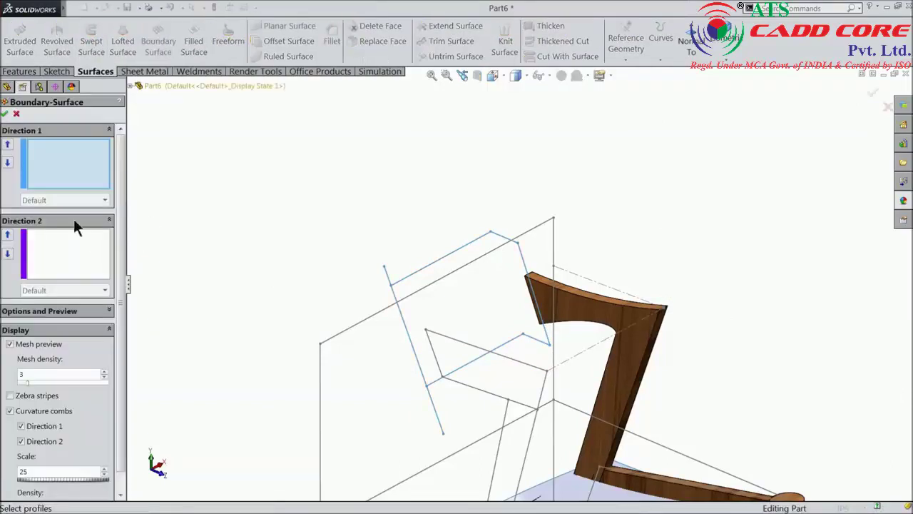
scroll(460, 301, "down", 3)
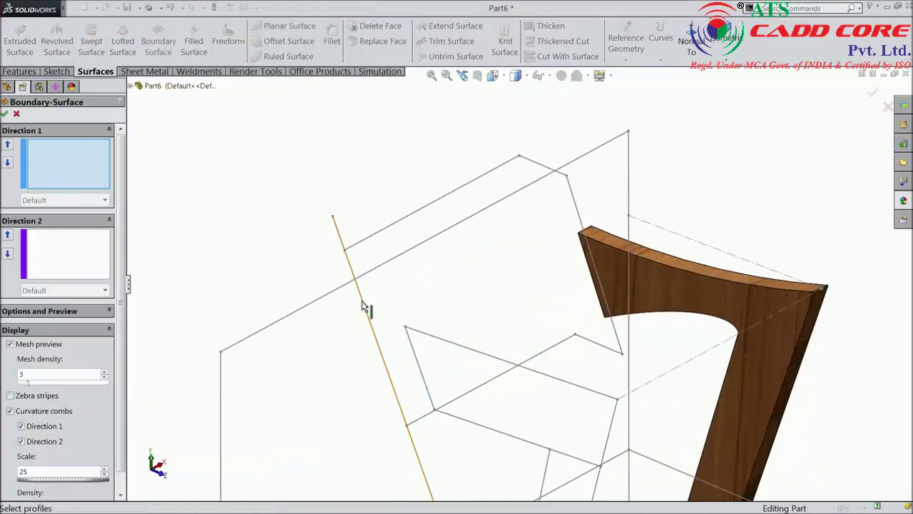
left_click(364, 307)
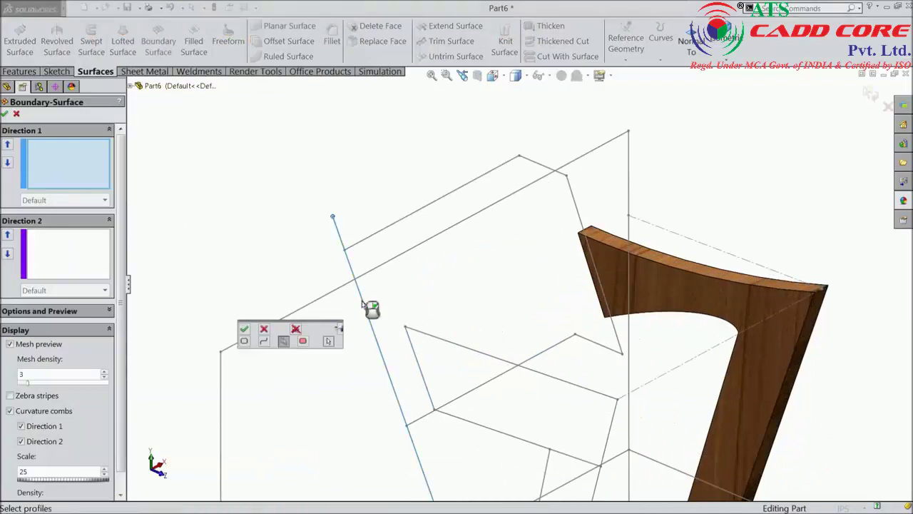
left_click(261, 340)
left_click(244, 329)
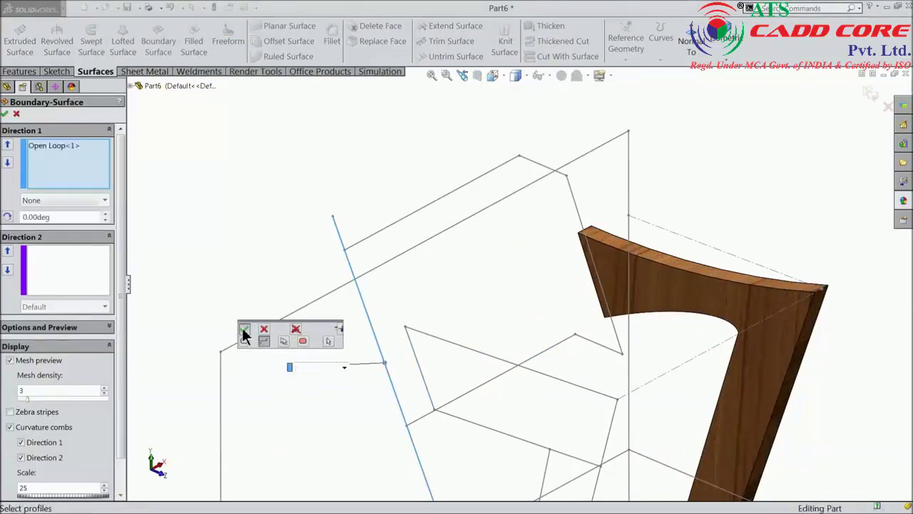
left_click(343, 367)
left_click(325, 389)
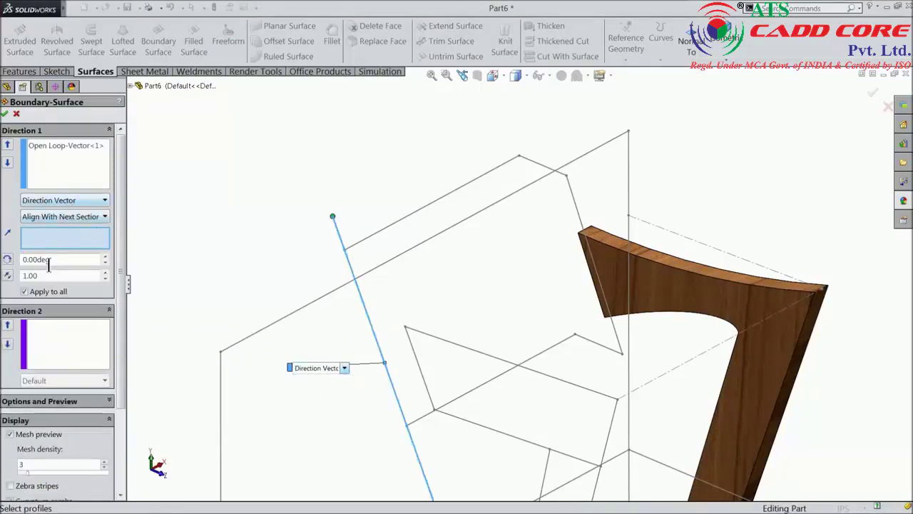
left_click(131, 85)
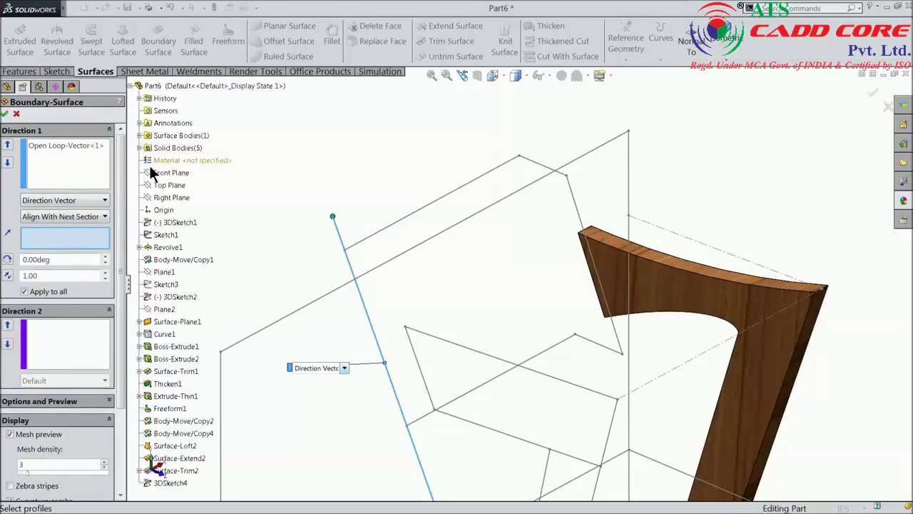
left_click(165, 198)
type("1.5")
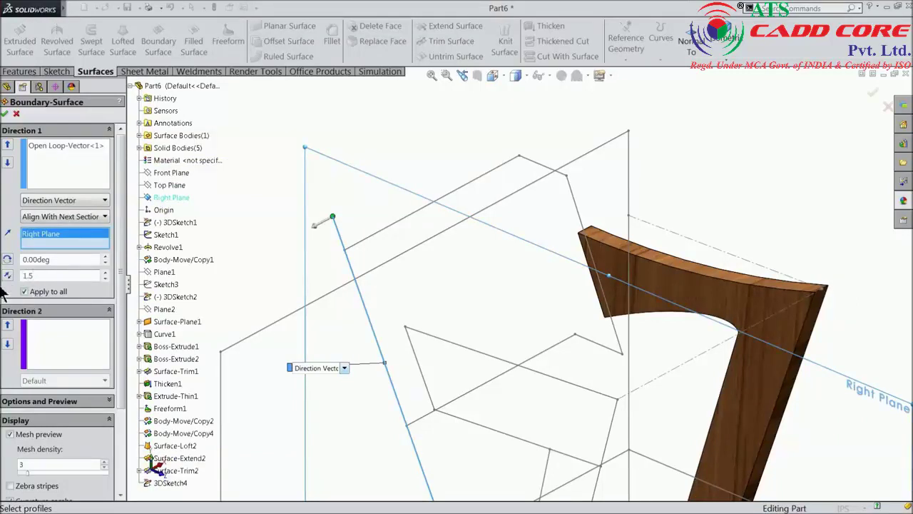
Add the rear sketch chain as the second profile and create Boundary-Surface2.
left_click(43, 178)
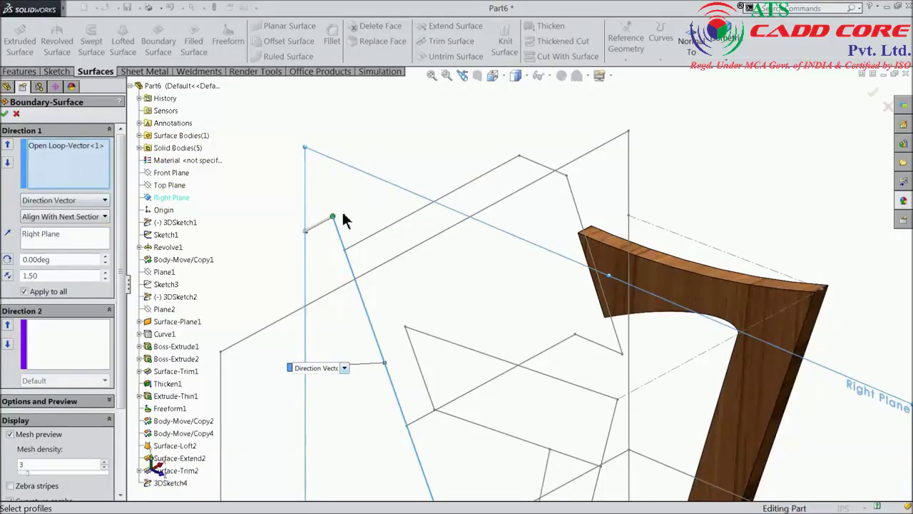
left_click(576, 206)
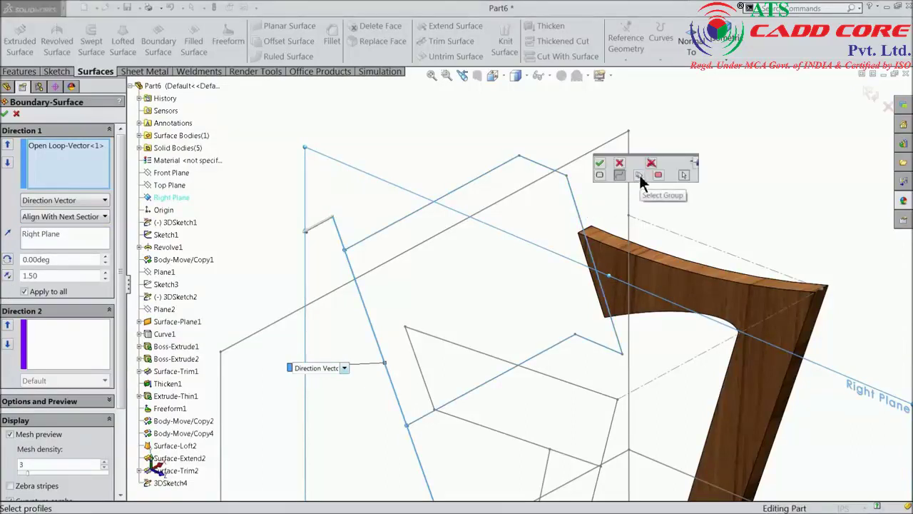
left_click(639, 174)
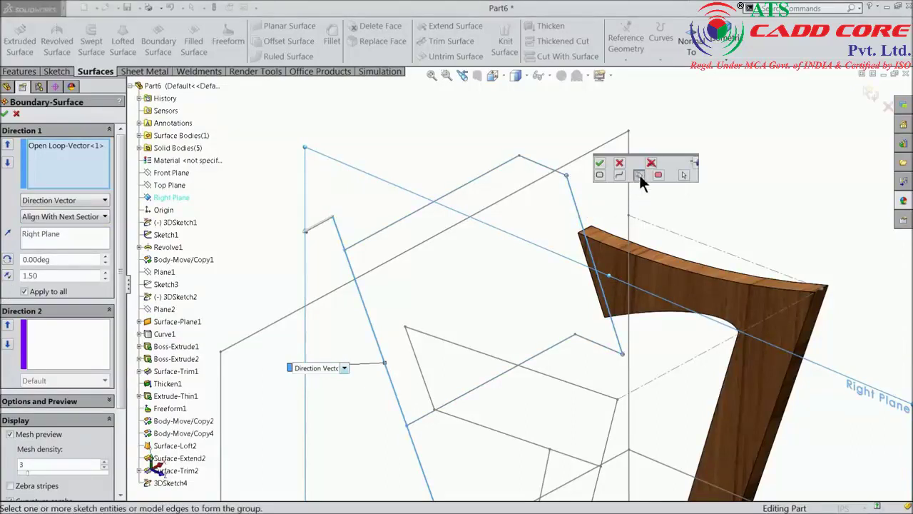
left_click(599, 163)
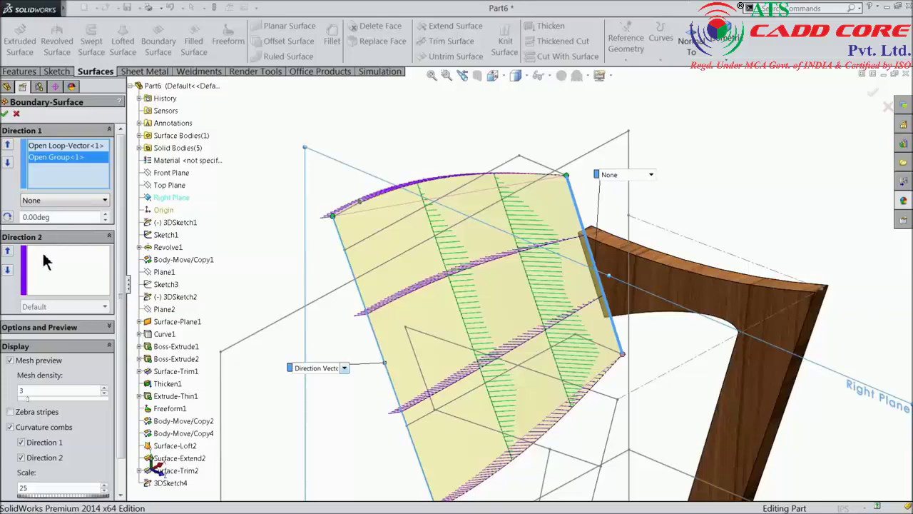
scroll(556, 296, "up", 2)
middle_click_drag(556, 297, 571, 329)
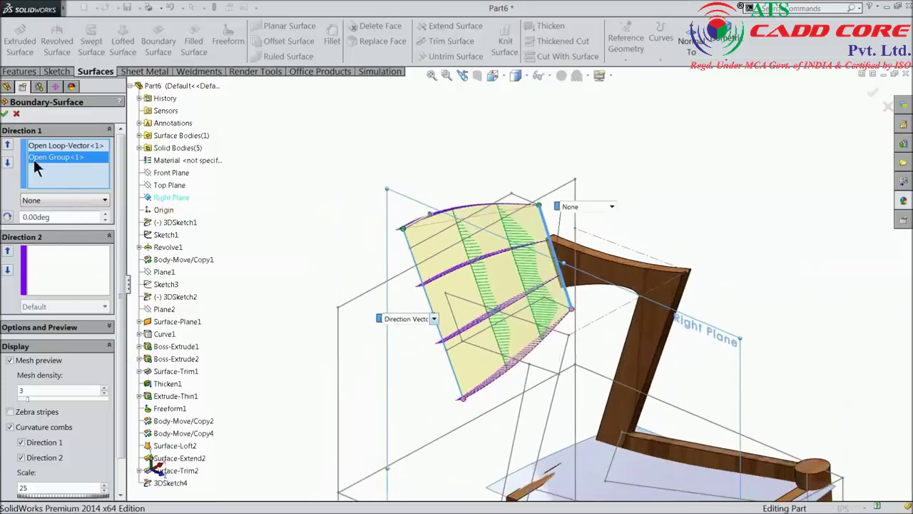
left_click(6, 114)
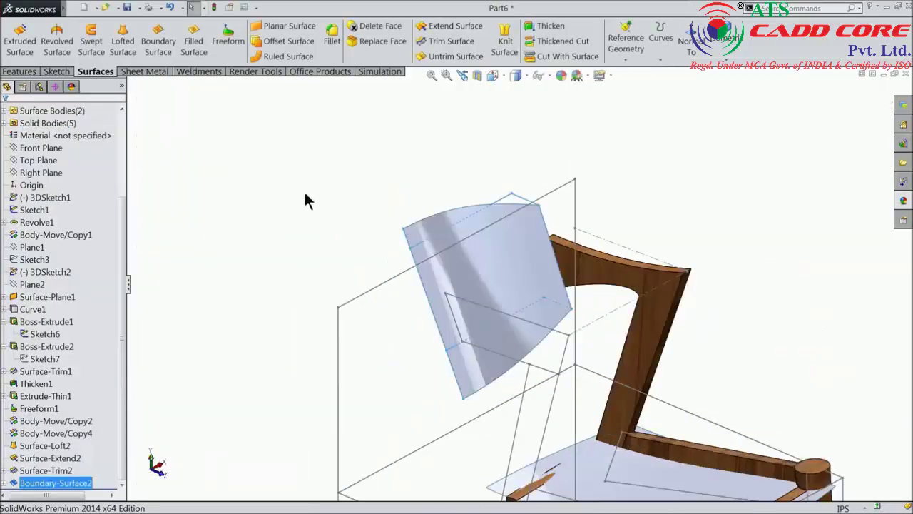
Select the new backrest surface and launch Extend Surface on it.
mouse_move(313, 212)
middle_mouse_down()
mouse_move(370, 230)
mouse_move(375, 243)
mouse_move(345, 218)
mouse_move(348, 128)
mouse_move(339, 102)
mouse_move(359, 252)
mouse_move(346, 219)
mouse_move(321, 207)
middle_mouse_up()
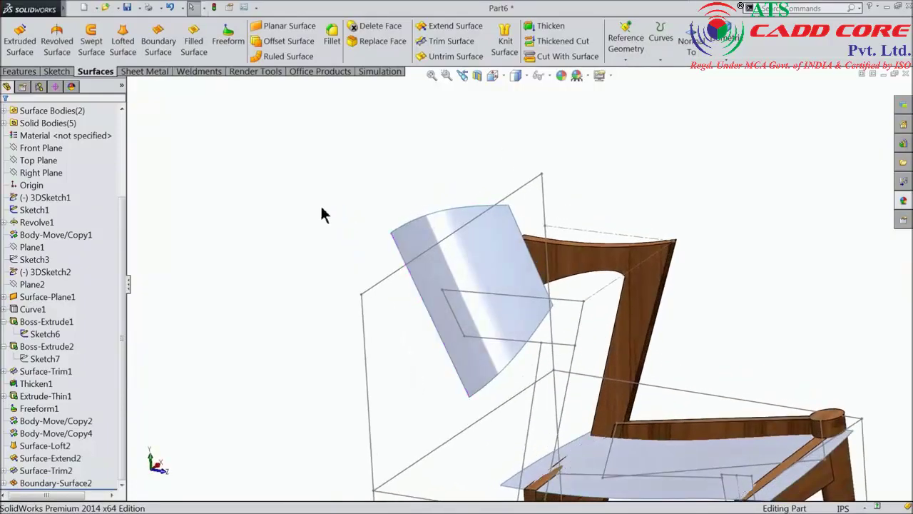
scroll(520, 331, "down", 2)
scroll(497, 227, "down", 3)
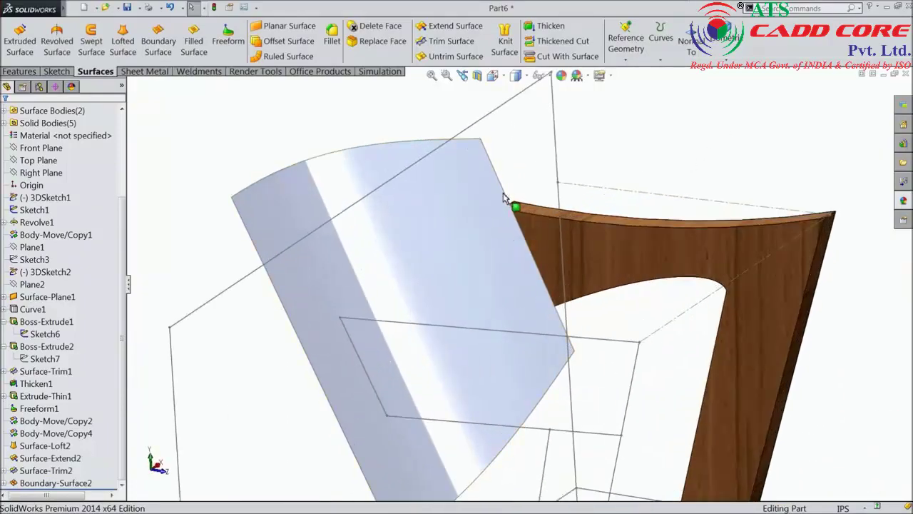
left_click(504, 199)
left_click(440, 32)
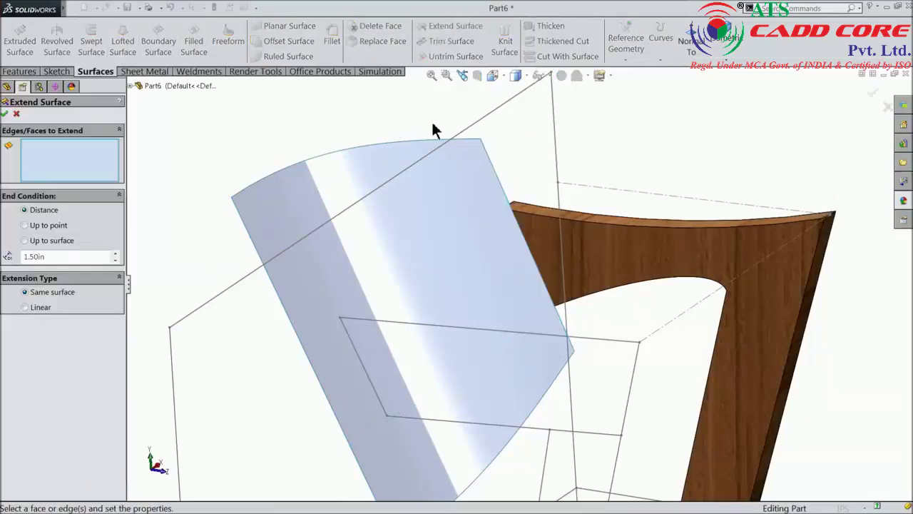
Extend the backrest surface's frame-facing edge by 1.00in as the same surface.
left_click(509, 199)
scroll(592, 183, "down", 1)
scroll(591, 183, "down", 3)
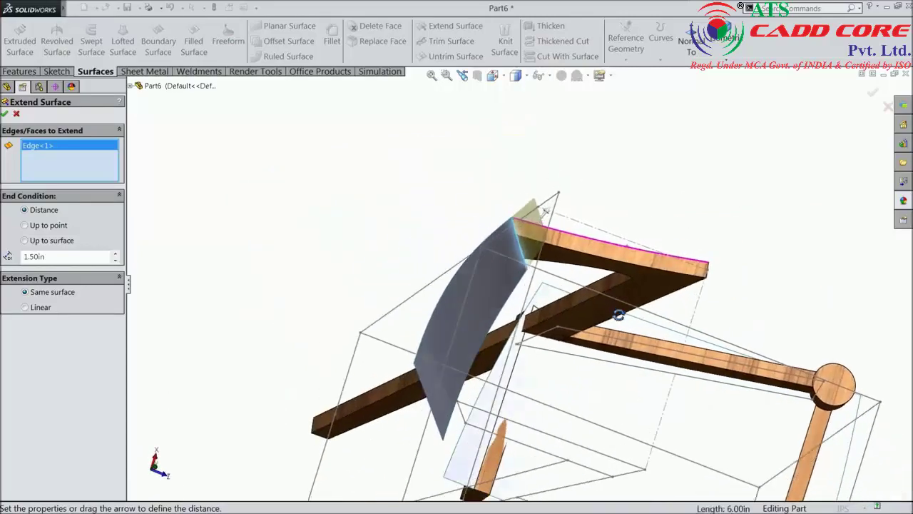
scroll(538, 242, "up", 5)
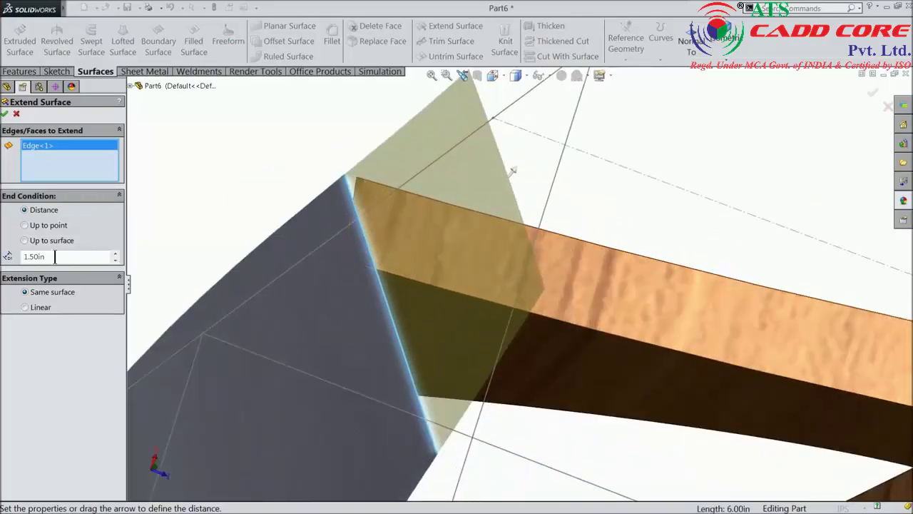
left_click(70, 256)
type("1")
key("Return")
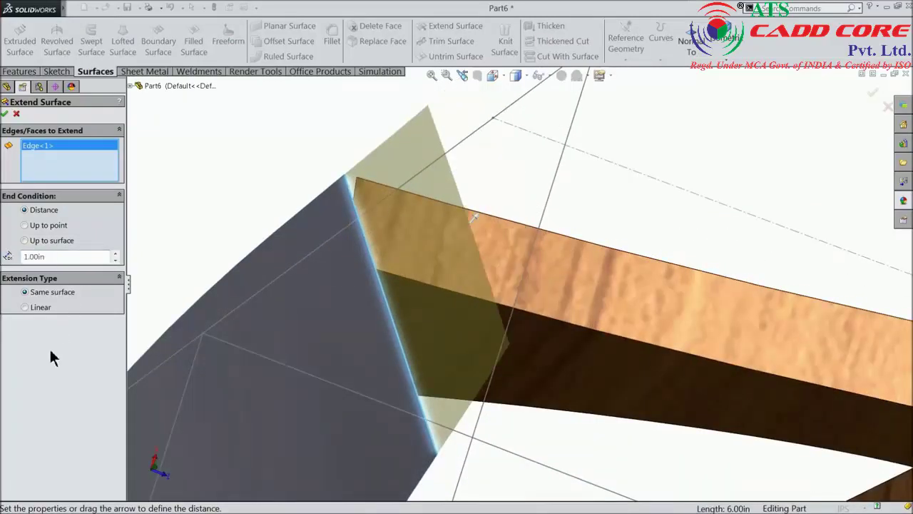
left_click(6, 115)
scroll(347, 316, "up", 4)
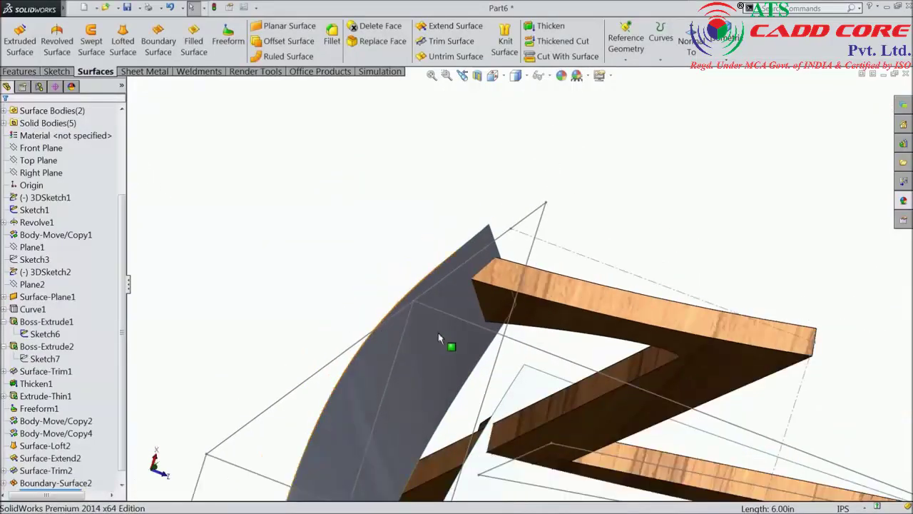
middle_click_drag(438, 336, 420, 295)
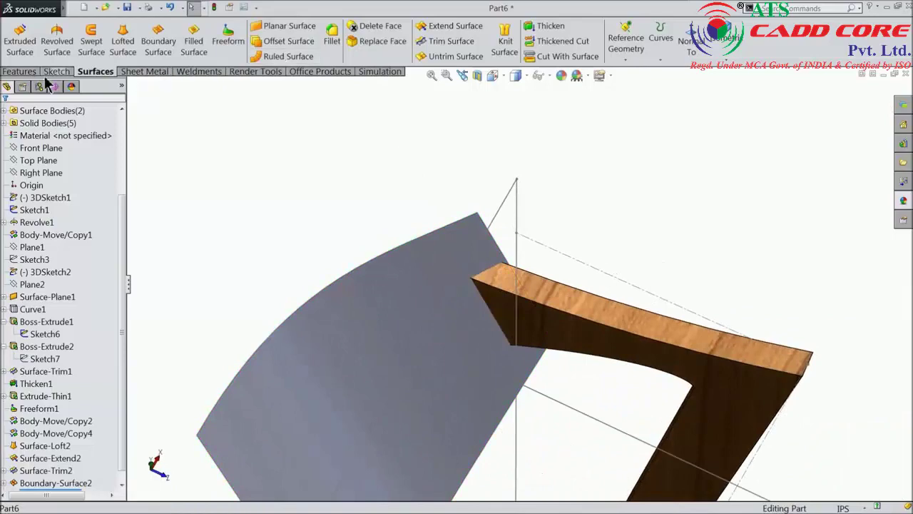
Select the seat rail's two upper long edges for a fillet.
left_click(332, 32)
scroll(311, 146, "up", 2)
scroll(535, 284, "up", 3)
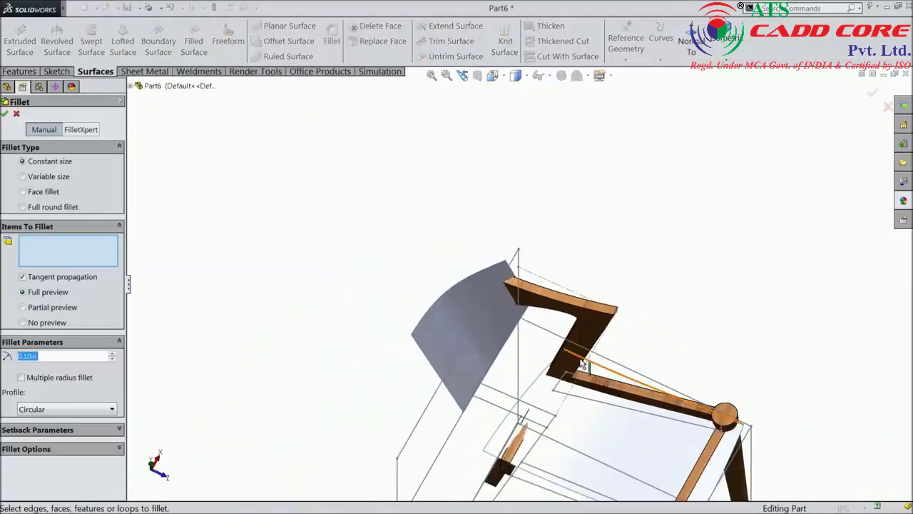
mouse_move(583, 365)
middle_mouse_down()
mouse_move(577, 265)
mouse_move(585, 279)
middle_mouse_up()
scroll(659, 369, "down", 2)
scroll(618, 378, "down", 3)
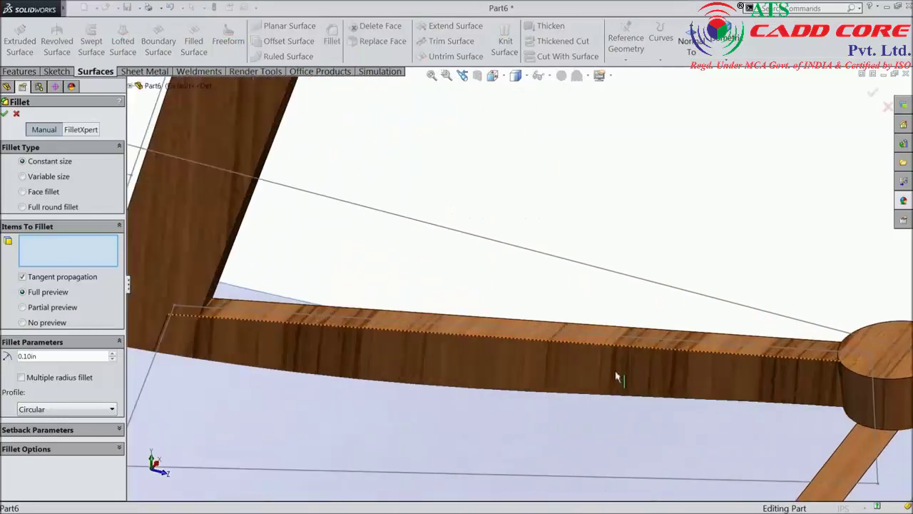
scroll(602, 353, "down", 3)
scroll(575, 318, "down", 2)
scroll(563, 314, "down", 1)
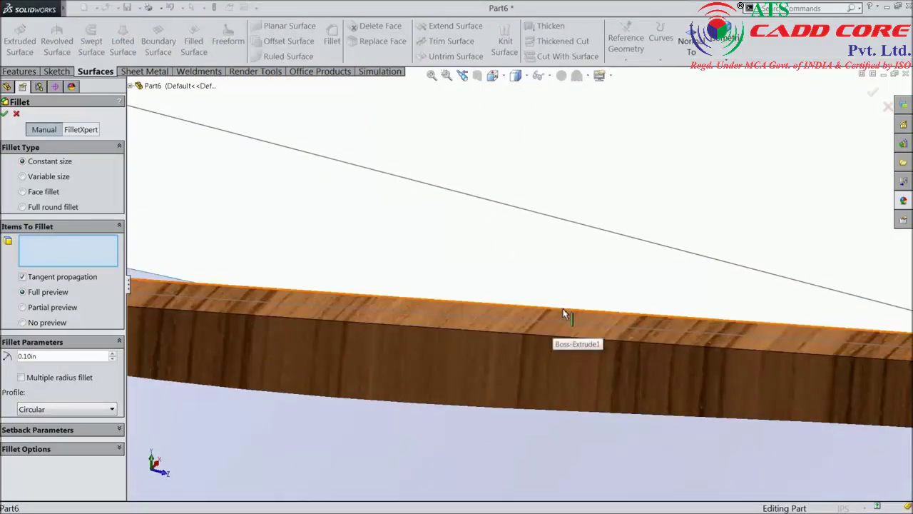
left_click(564, 314)
left_click(548, 342)
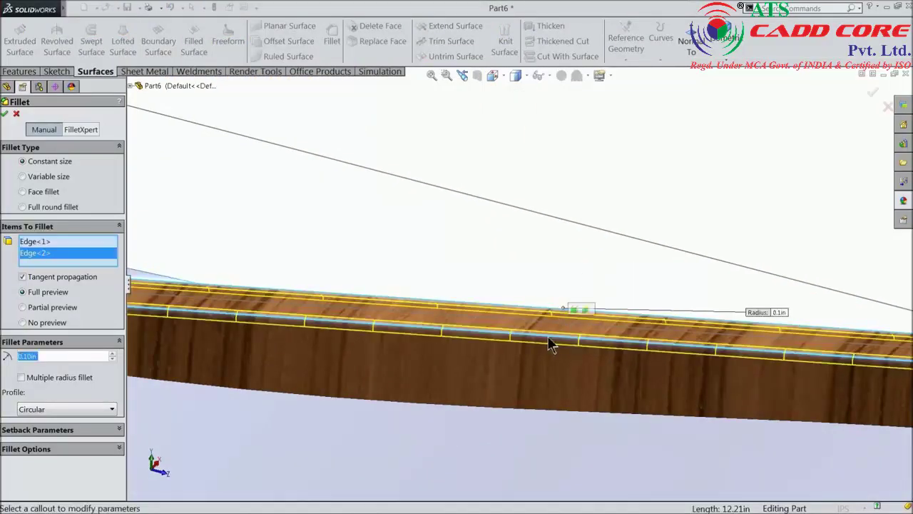
scroll(546, 350, "up", 4)
scroll(564, 368, "up", 2)
Add the two lower rail edges and apply a 0.25in fillet to all four.
middle_click_drag(571, 382, 524, 416)
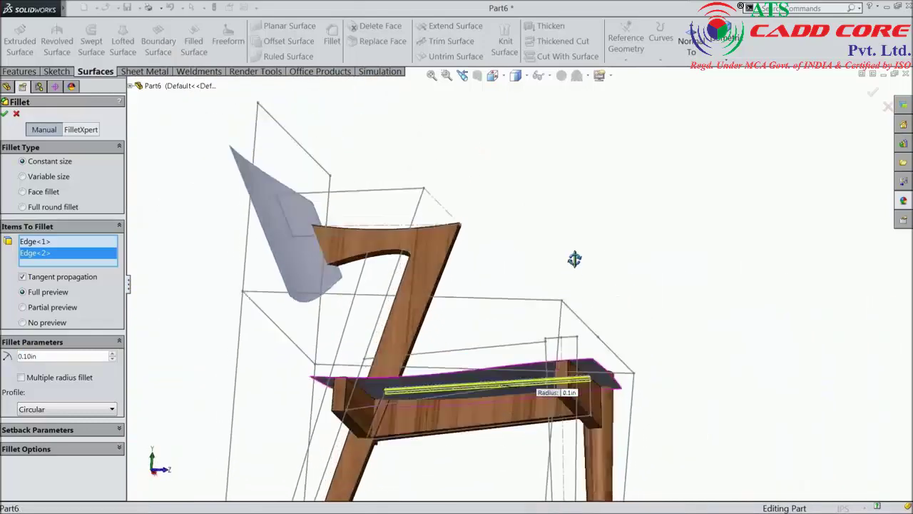
scroll(524, 416, "down", 3)
scroll(495, 443, "down", 3)
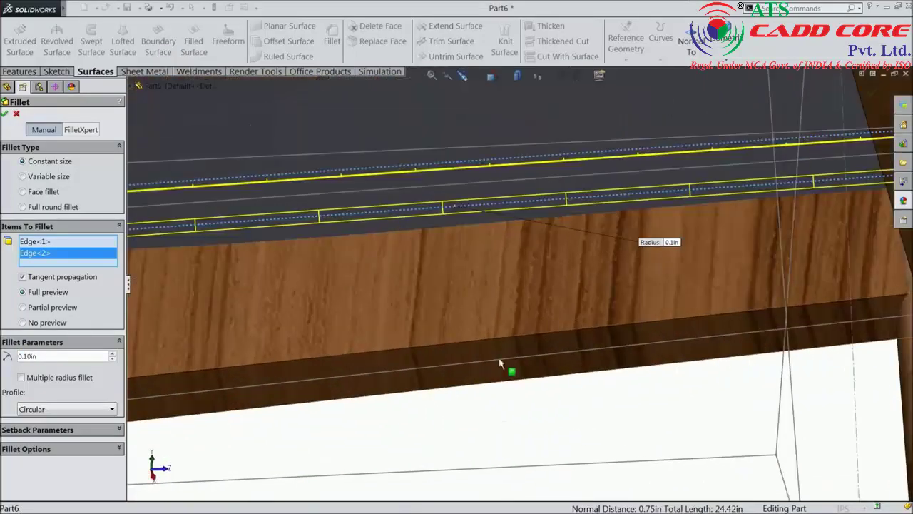
left_click(505, 367)
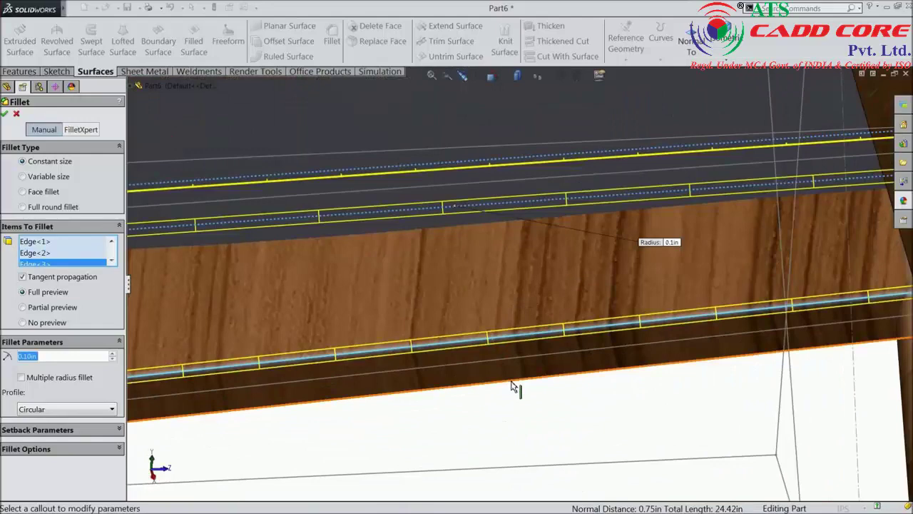
left_click(511, 386)
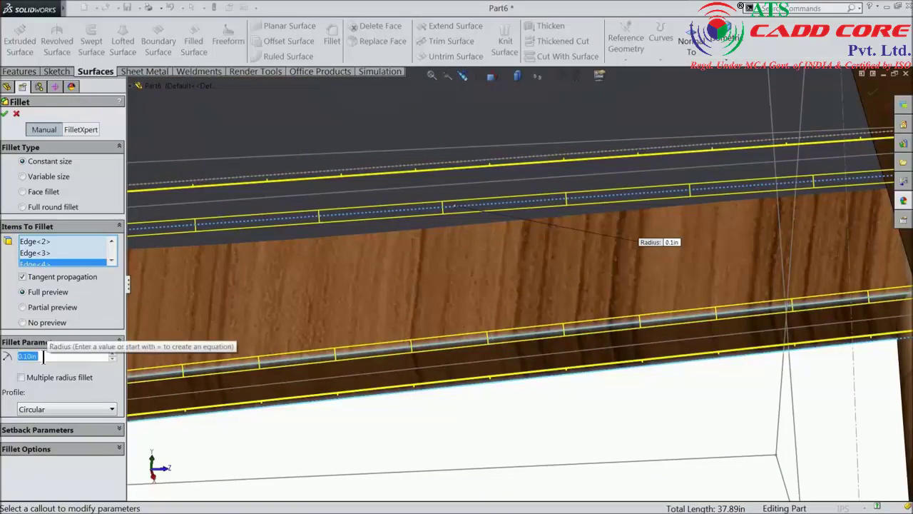
type("0.25")
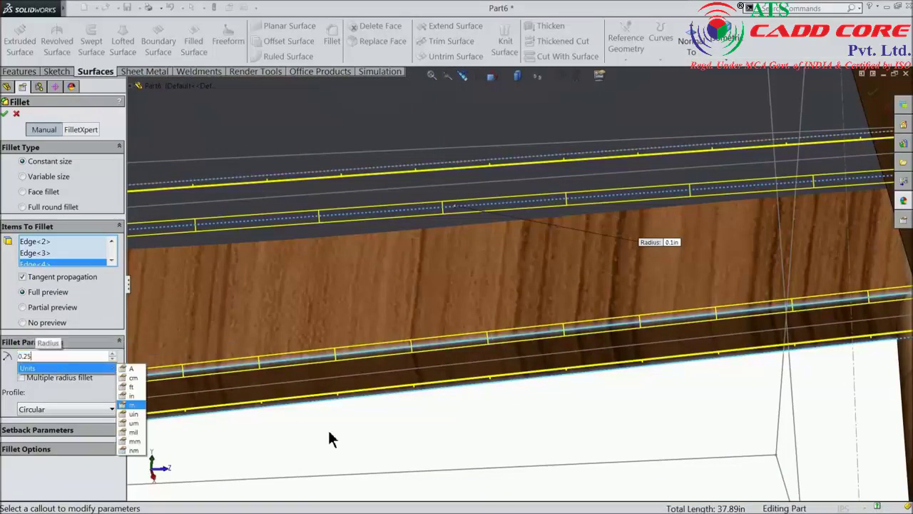
scroll(371, 410, "up", 2)
scroll(399, 389, "up", 3)
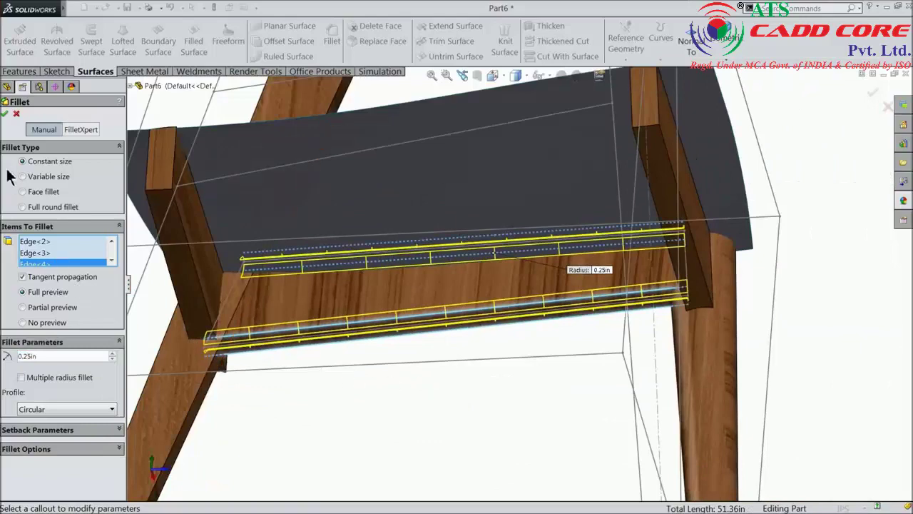
left_click(6, 116)
scroll(465, 316, "down", 2)
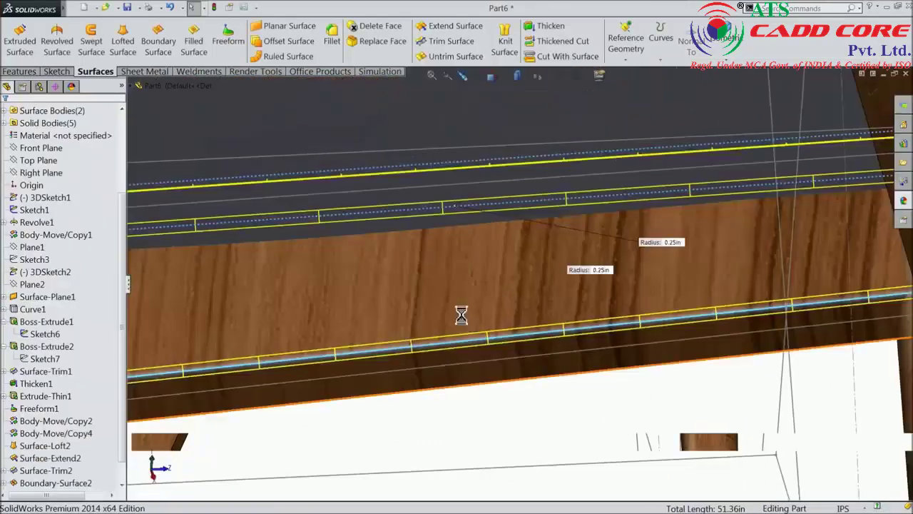
scroll(471, 321, "up", 3)
scroll(493, 228, "up", 2)
mouse_move(500, 212)
middle_mouse_down()
mouse_move(499, 378)
mouse_move(503, 236)
mouse_move(467, 247)
mouse_move(393, 347)
mouse_move(343, 361)
mouse_move(349, 367)
middle_mouse_up()
scroll(502, 199, "down", 3)
scroll(496, 214, "down", 3)
scroll(467, 252, "up", 5)
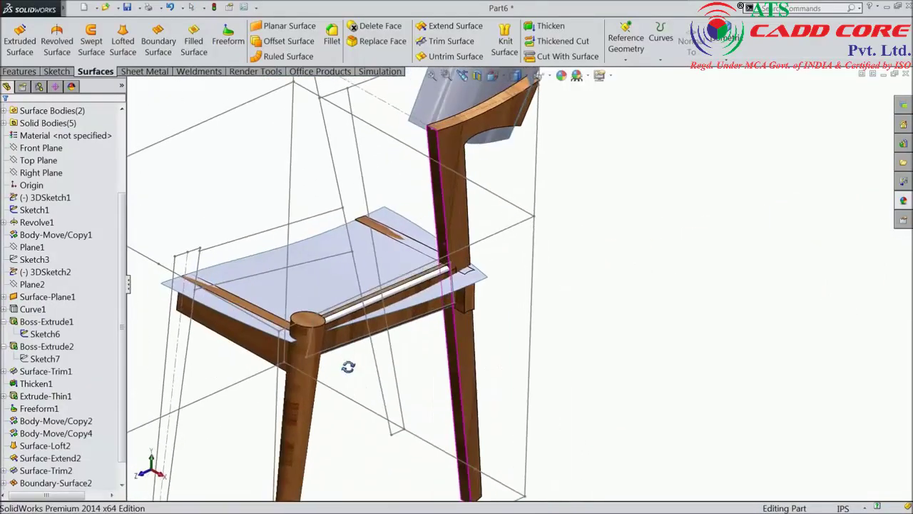
scroll(438, 210, "down", 3)
scroll(438, 210, "down", 2)
Full-round fillet the rear leg across its two side faces and narrow center face.
left_click(20, 71)
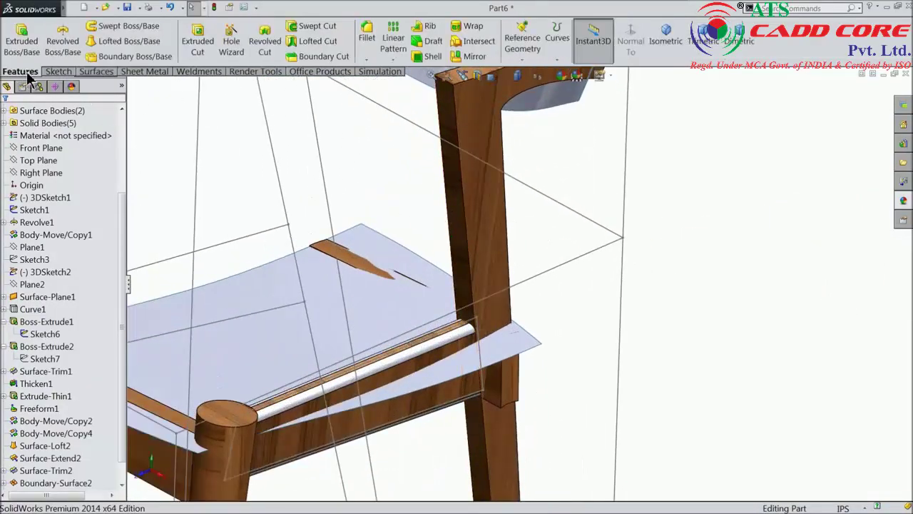
left_click(367, 39)
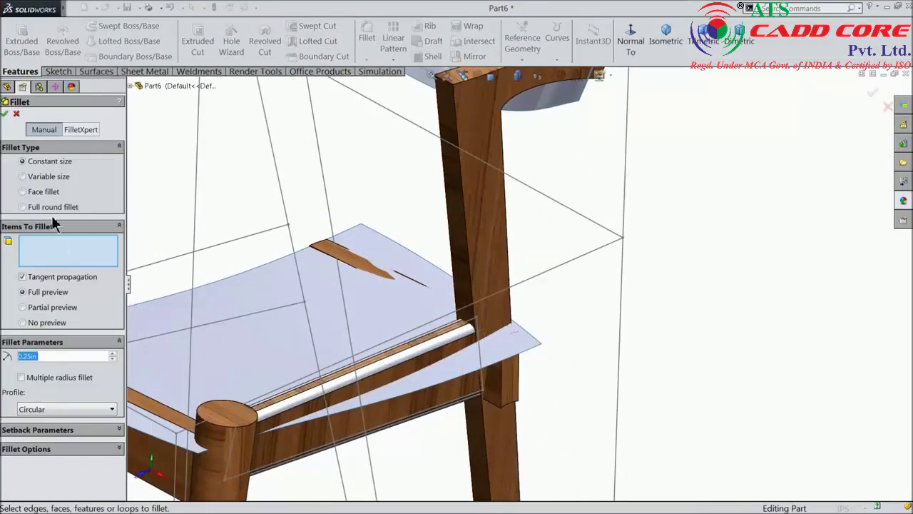
left_click(23, 206)
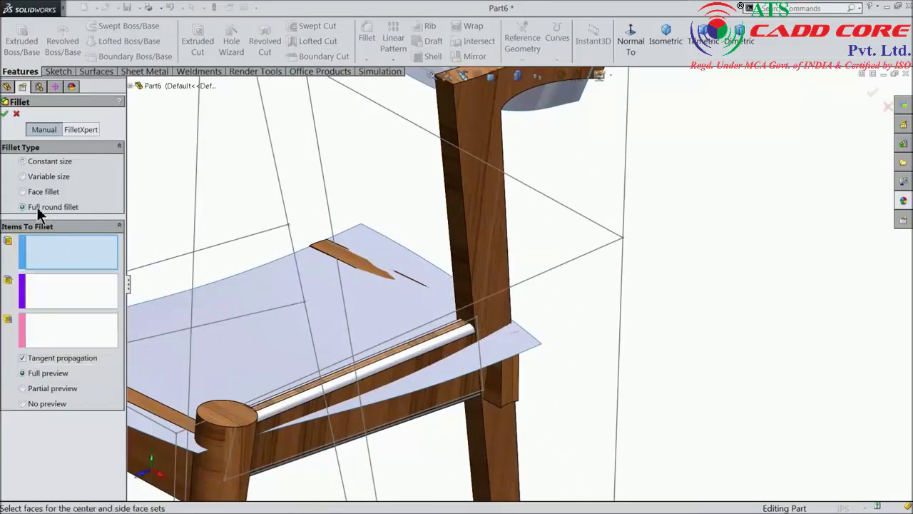
left_click(473, 214)
left_click(84, 298)
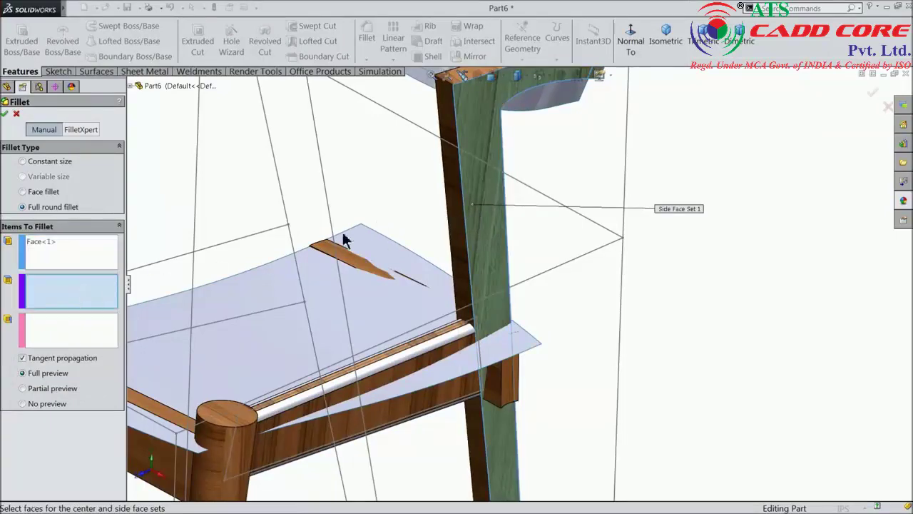
left_click(455, 213)
left_click(62, 330)
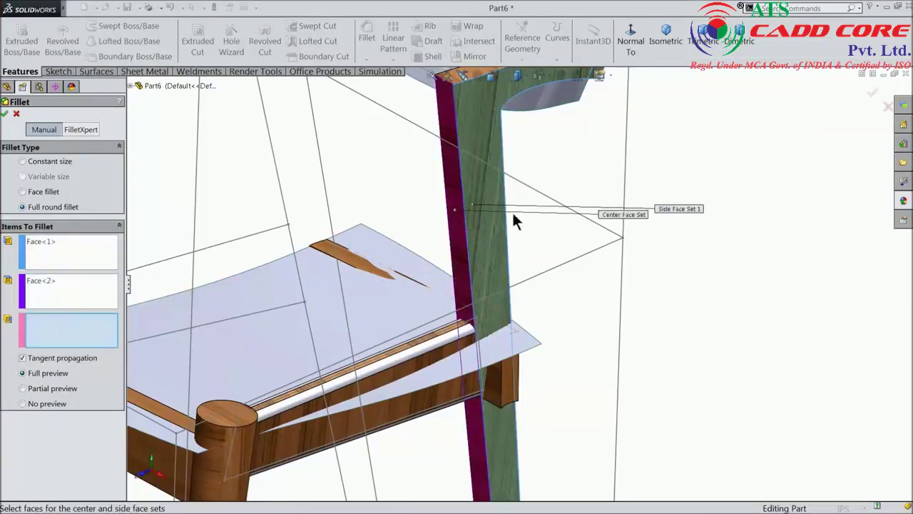
mouse_move(513, 221)
middle_mouse_down()
mouse_move(566, 220)
mouse_move(597, 235)
mouse_move(497, 237)
middle_mouse_up()
left_click(497, 238)
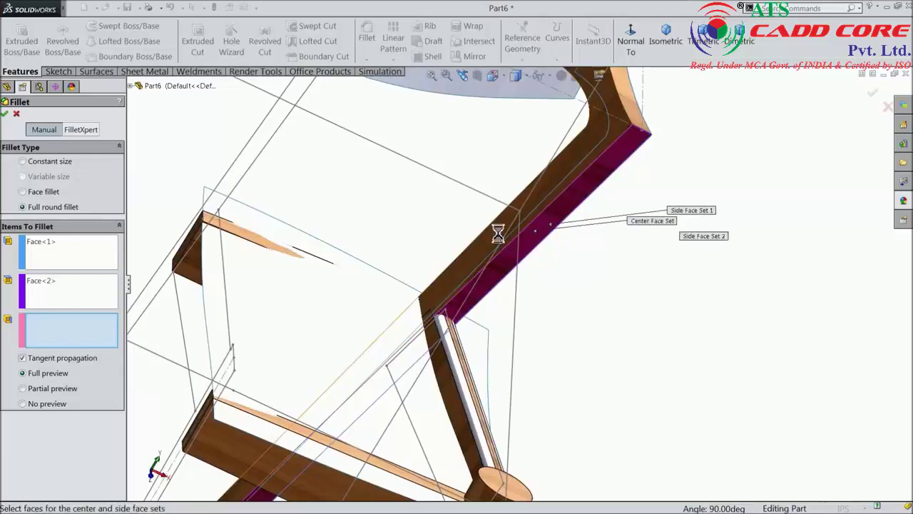
left_click(5, 118)
mouse_move(499, 311)
middle_mouse_down()
mouse_move(443, 282)
mouse_move(416, 168)
middle_mouse_up()
scroll(416, 168, "down", 3)
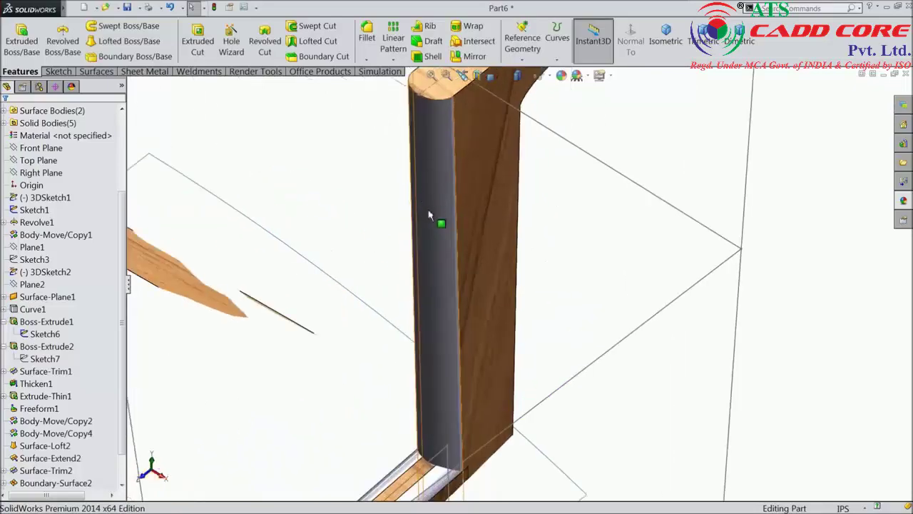
Set up a constant-size fillet with a 0.125in radius.
scroll(429, 215, "up", 3)
mouse_move(434, 245)
middle_mouse_down()
mouse_move(418, 220)
mouse_move(353, 218)
mouse_move(334, 193)
middle_mouse_up()
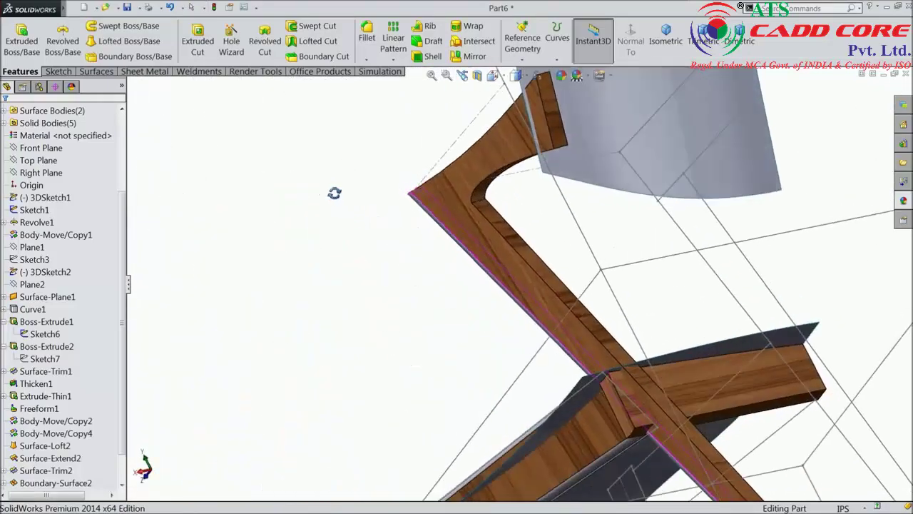
scroll(530, 200, "down", 3)
left_click(366, 40)
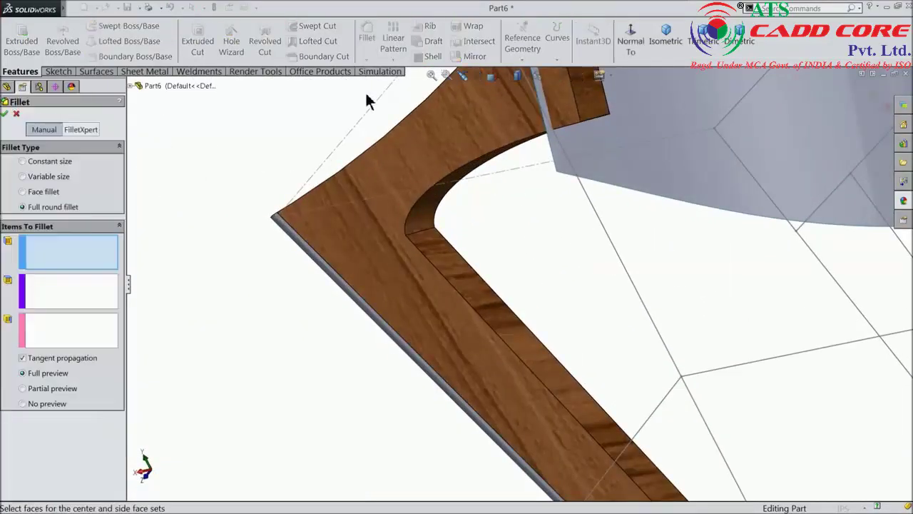
left_click(44, 166)
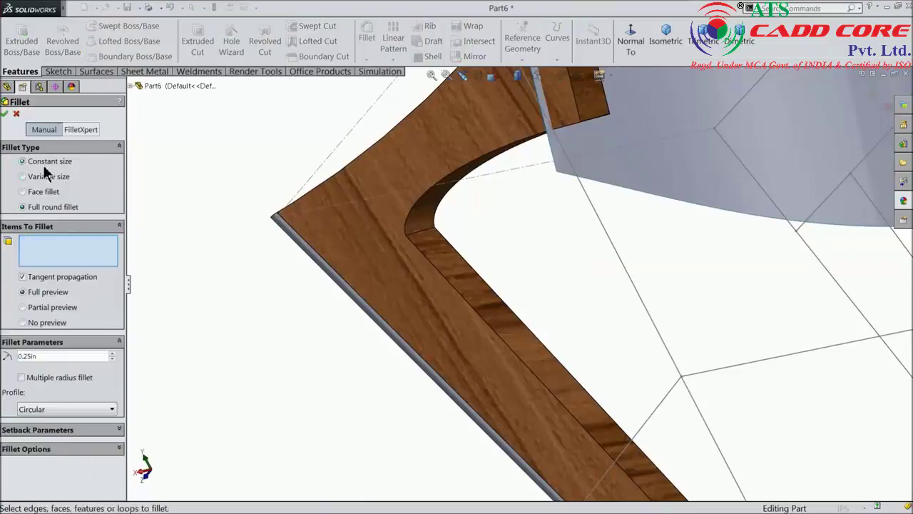
left_click_drag(40, 358, 13, 356)
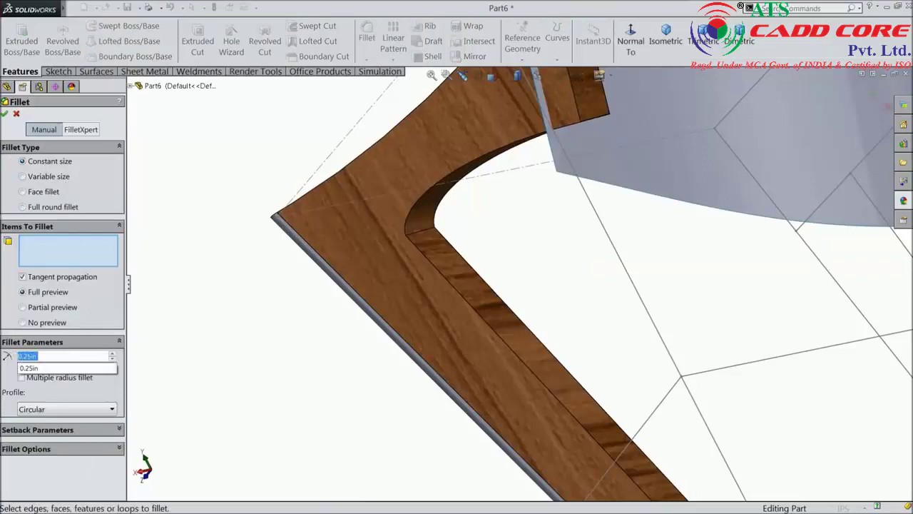
type("0.125")
key("Return")
Round the back frame's two curved edges, two straight edges and corner edge.
scroll(449, 227, "down", 2)
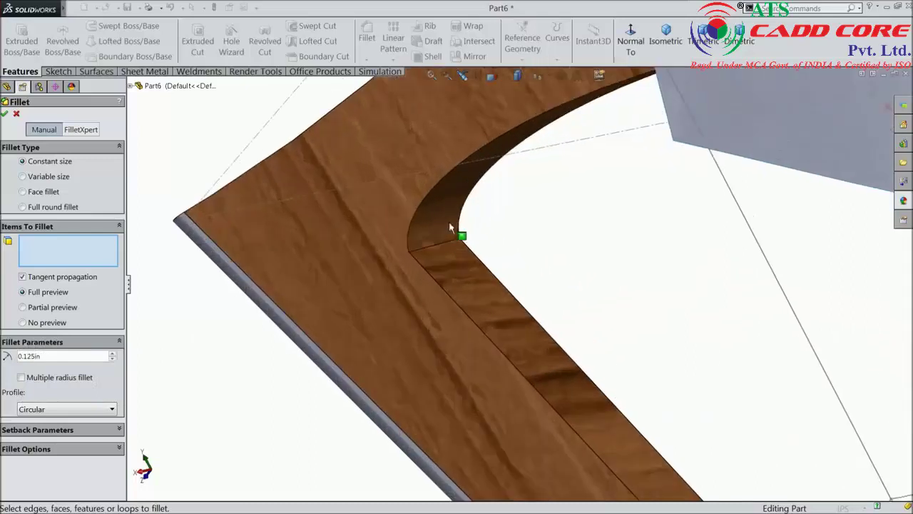
left_click(464, 191)
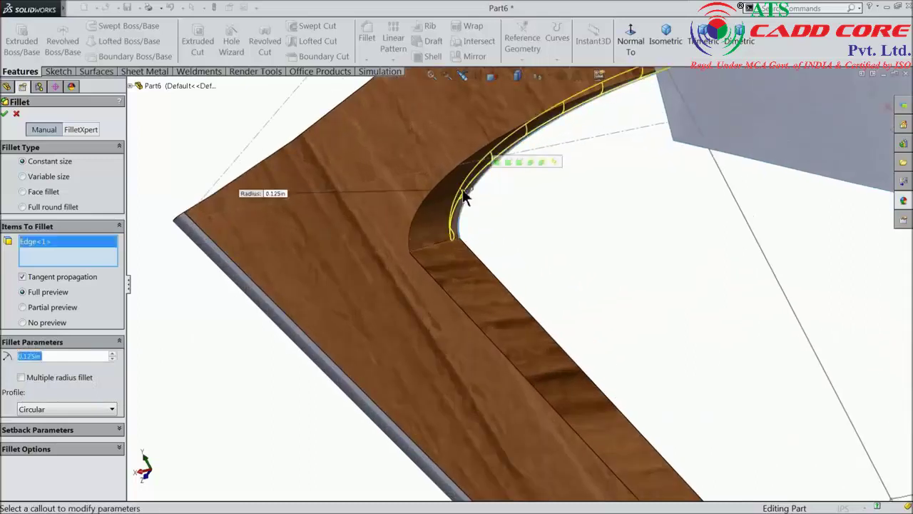
left_click(437, 195)
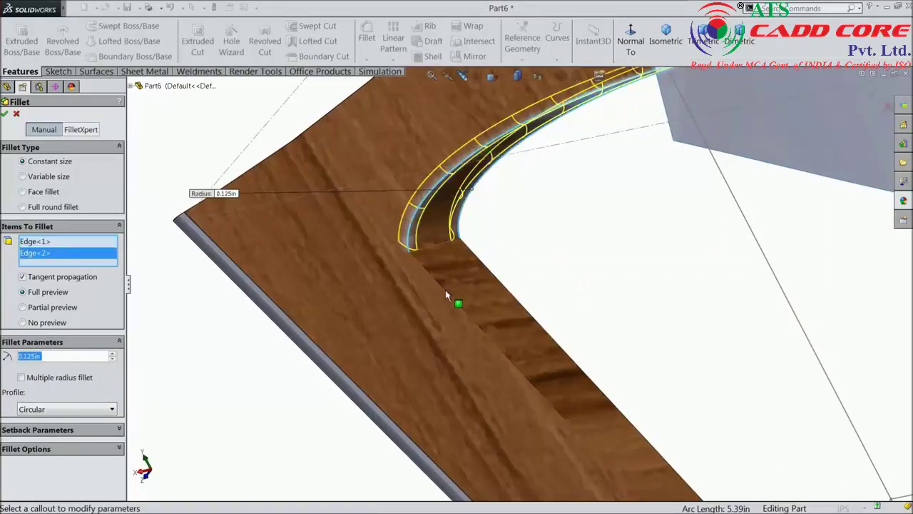
left_click(445, 291)
left_click(511, 291)
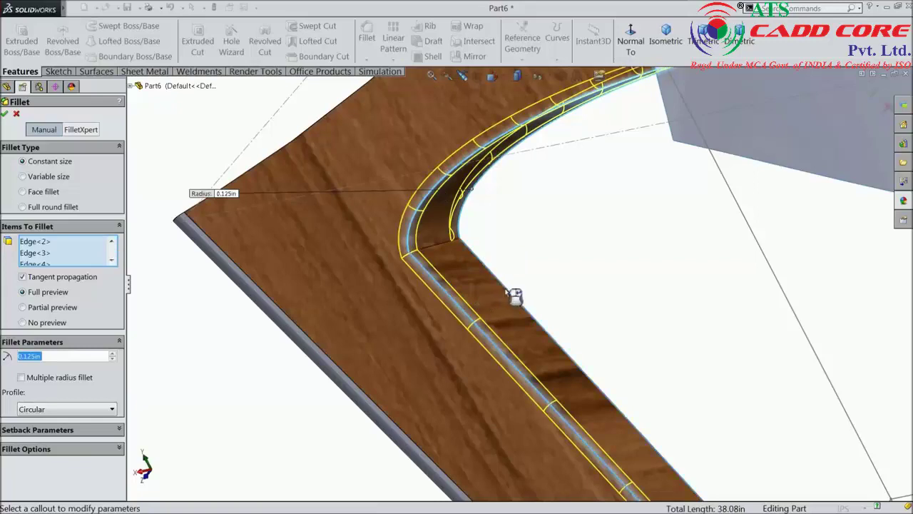
left_click(434, 244)
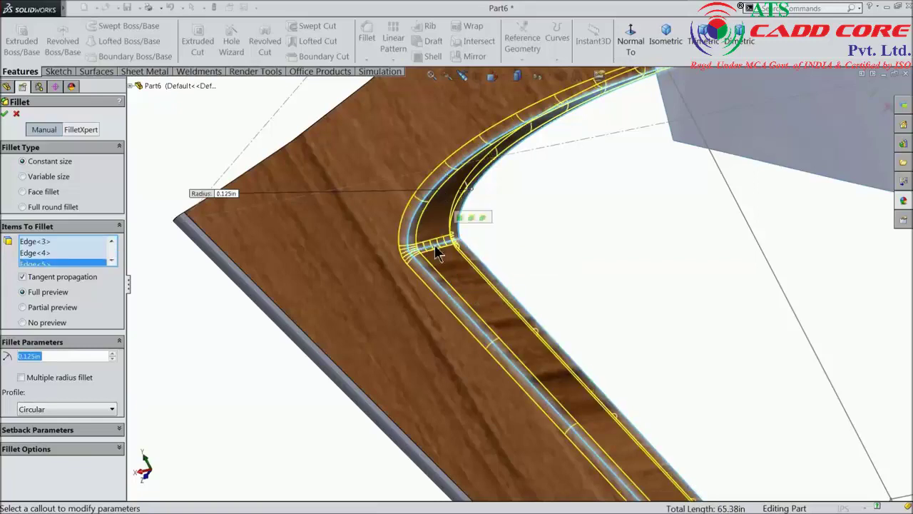
scroll(444, 280, "up", 2)
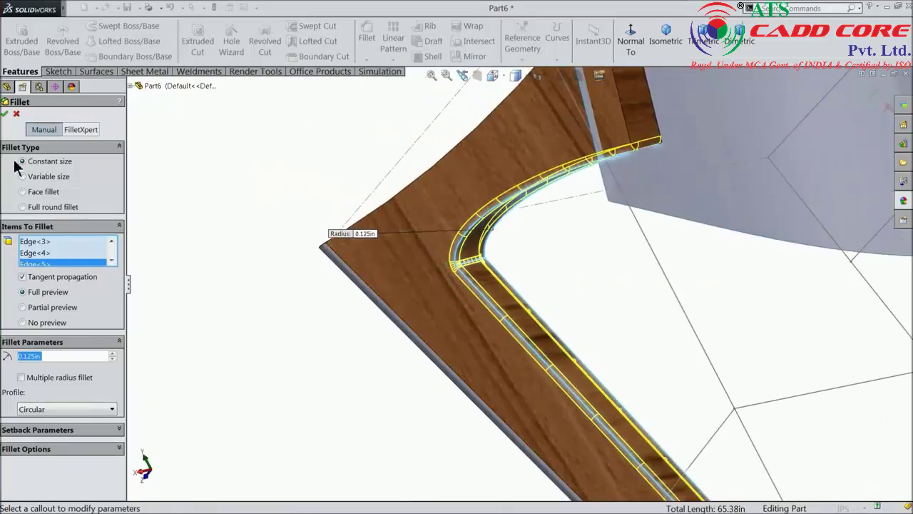
left_click(6, 114)
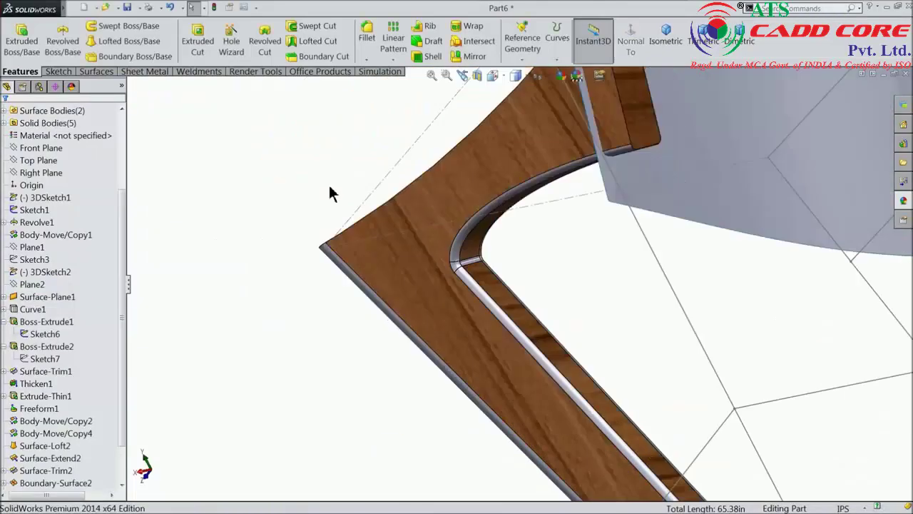
Fillet Thicken1's end face and long top edge at 0.125in.
left_click(366, 44)
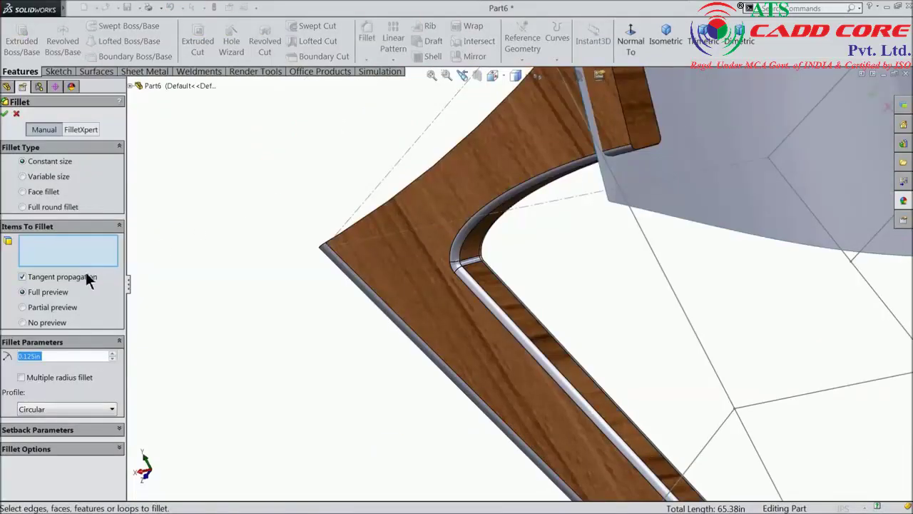
mouse_move(328, 306)
middle_mouse_down()
mouse_move(606, 159)
mouse_move(747, 332)
middle_mouse_up()
left_click(608, 167)
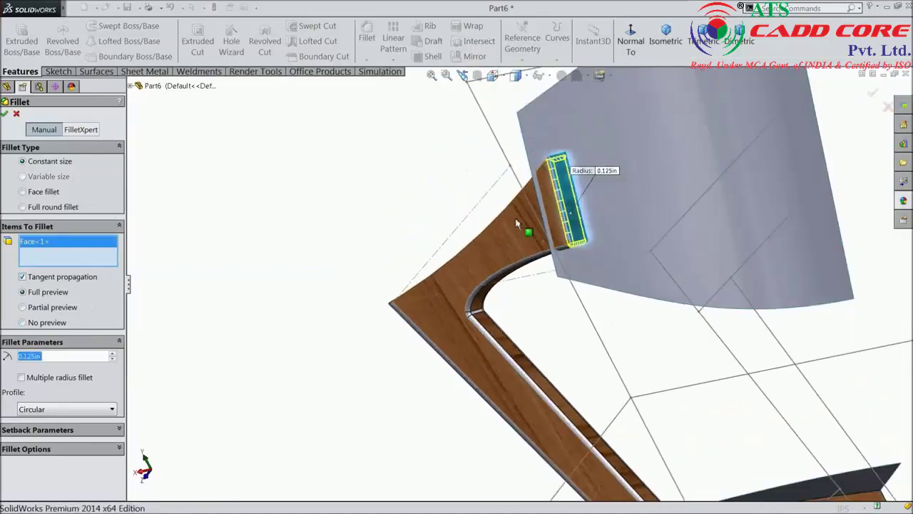
scroll(748, 332, "down", 4)
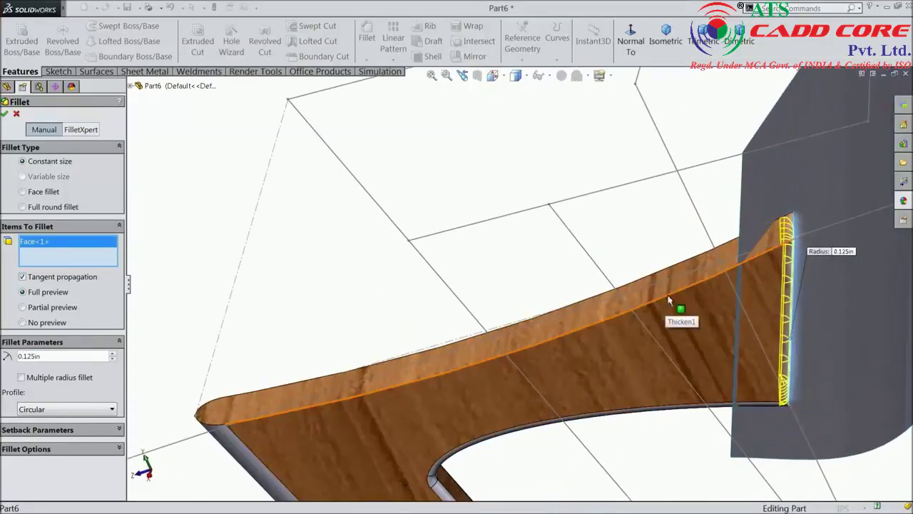
left_click(669, 301)
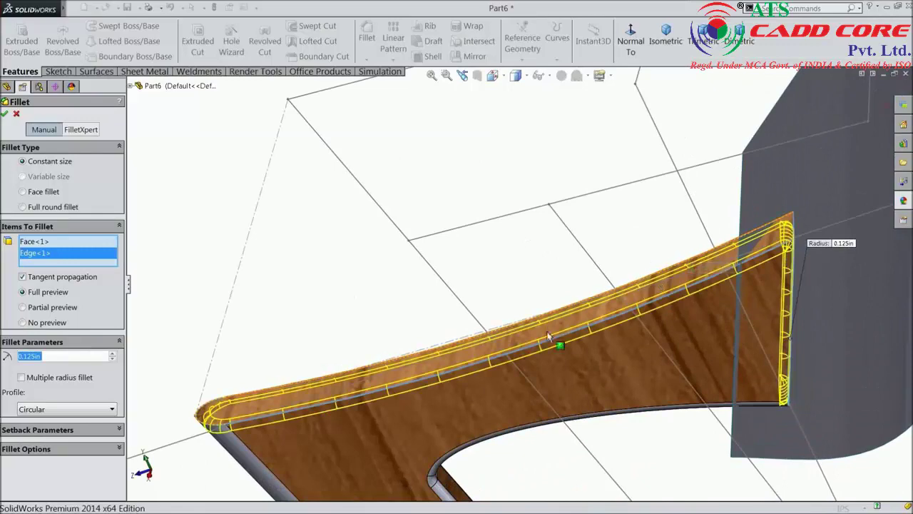
left_click(5, 114)
Rotate the chair to a side view and select Fillet1 through Fillet4 in the feature tree.
scroll(247, 283, "up", 4)
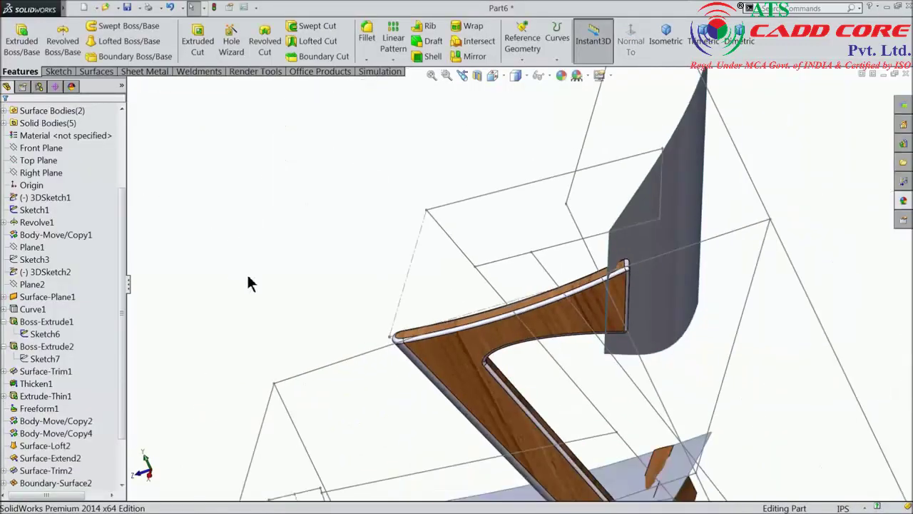
scroll(300, 307, "up", 3)
scroll(379, 342, "up", 2)
mouse_move(404, 357)
middle_mouse_down()
mouse_move(450, 326)
mouse_move(459, 342)
middle_mouse_up()
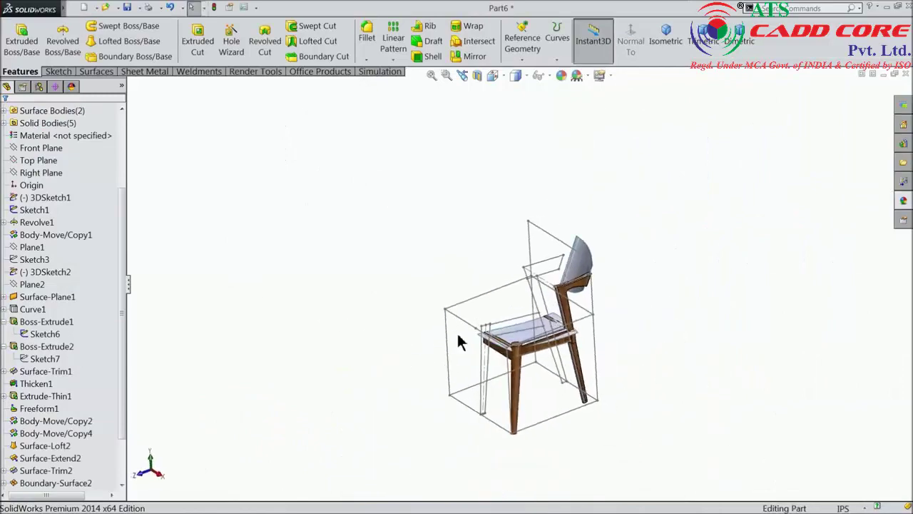
scroll(459, 342, "down", 3)
scroll(356, 385, "down", 2)
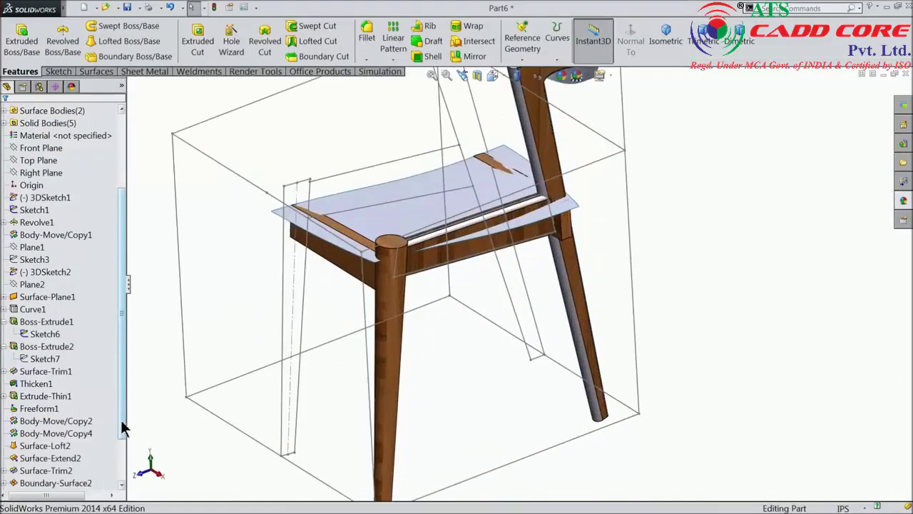
scroll(122, 423, "down", 2)
left_click(29, 446)
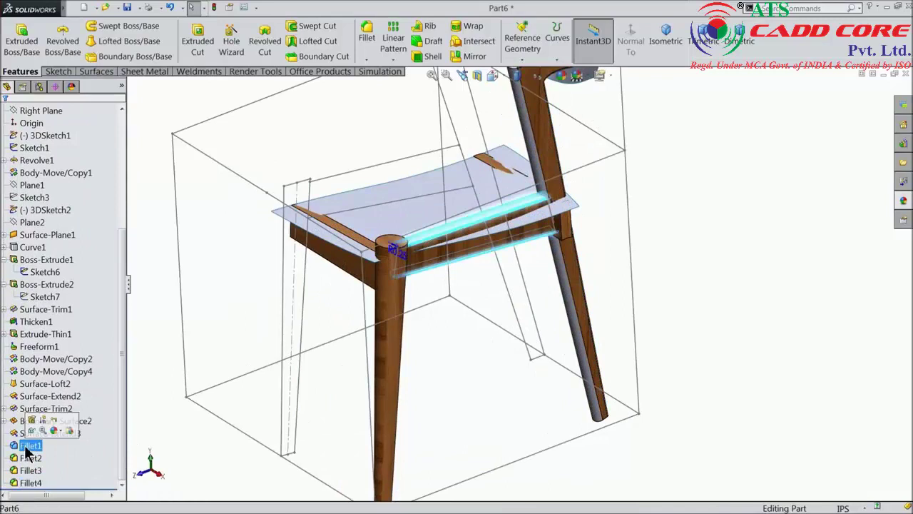
left_click(30, 483, "shift")
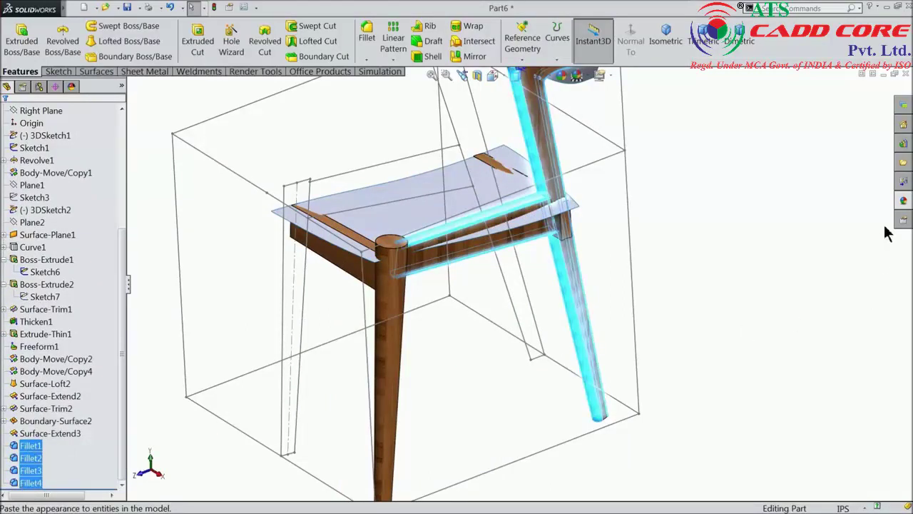
Apply the satin finished teak 2d appearance to the selected fillets and fit the chair in view.
left_click(904, 205)
double_click(824, 406)
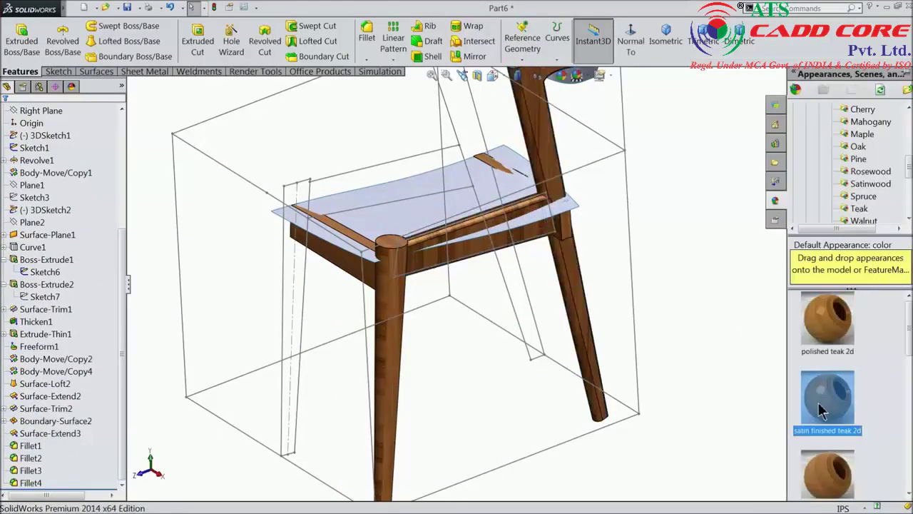
key("z")
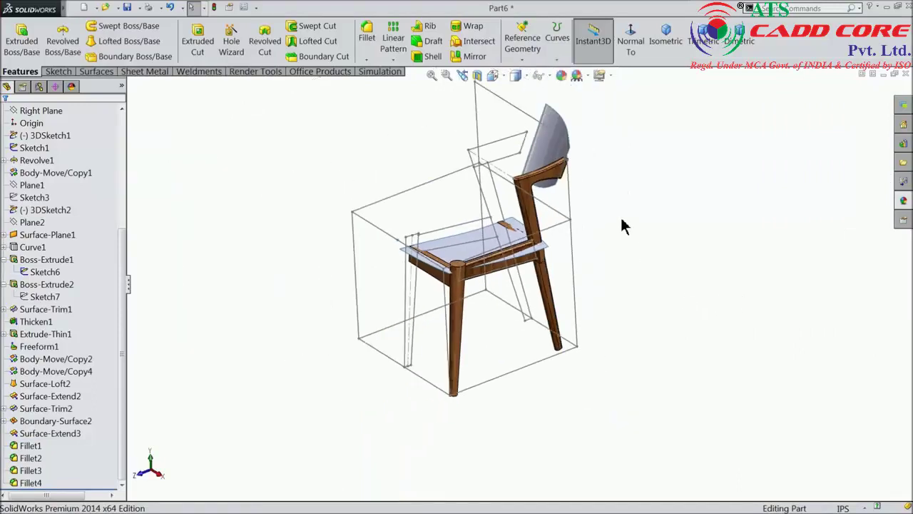
scroll(577, 179, "down", 3)
scroll(571, 184, "down", 2)
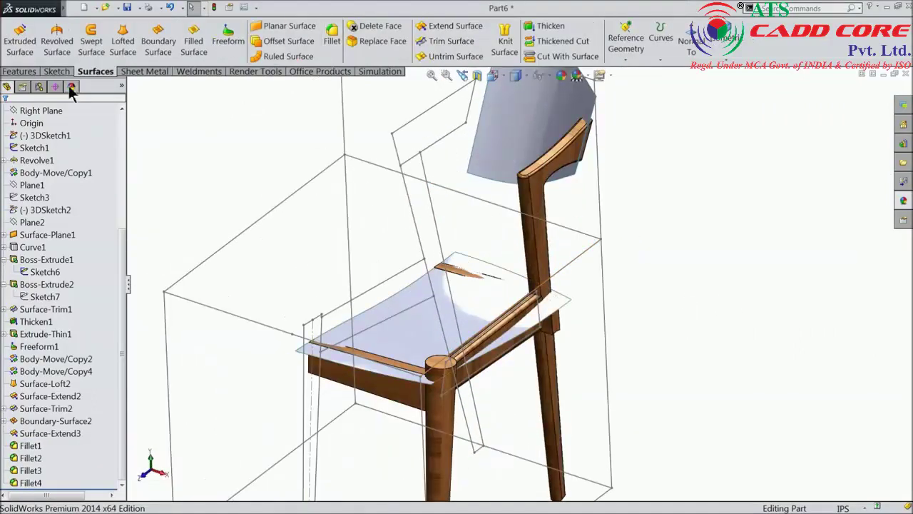
Start a new fillet feature and orbit to view the seat frame from the front.
left_click(25, 72)
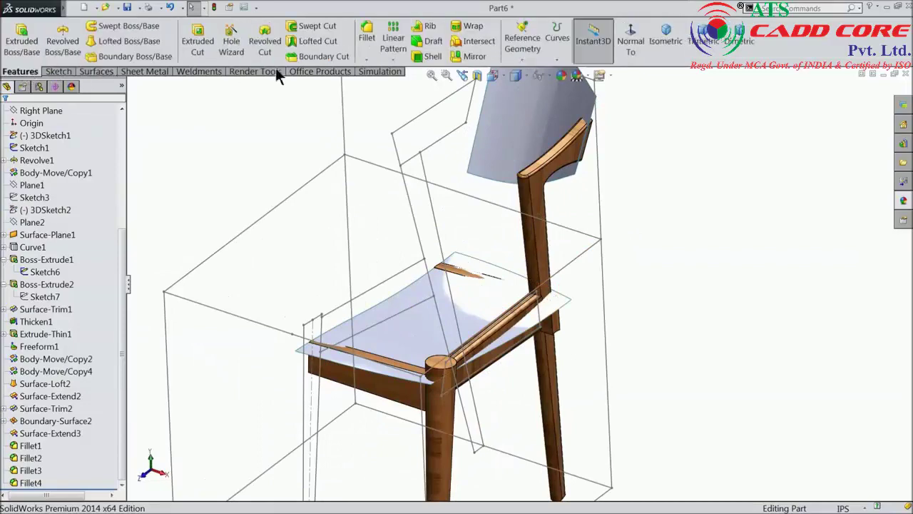
left_click(365, 38)
scroll(420, 377, "down", 3)
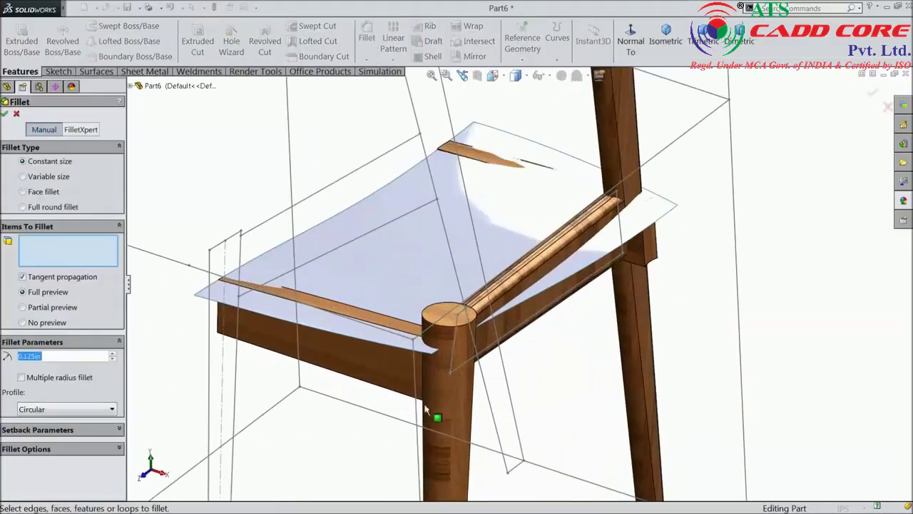
scroll(432, 418, "down", 3)
mouse_move(407, 399)
middle_mouse_down()
mouse_move(438, 304)
mouse_move(442, 237)
mouse_move(392, 351)
middle_mouse_up()
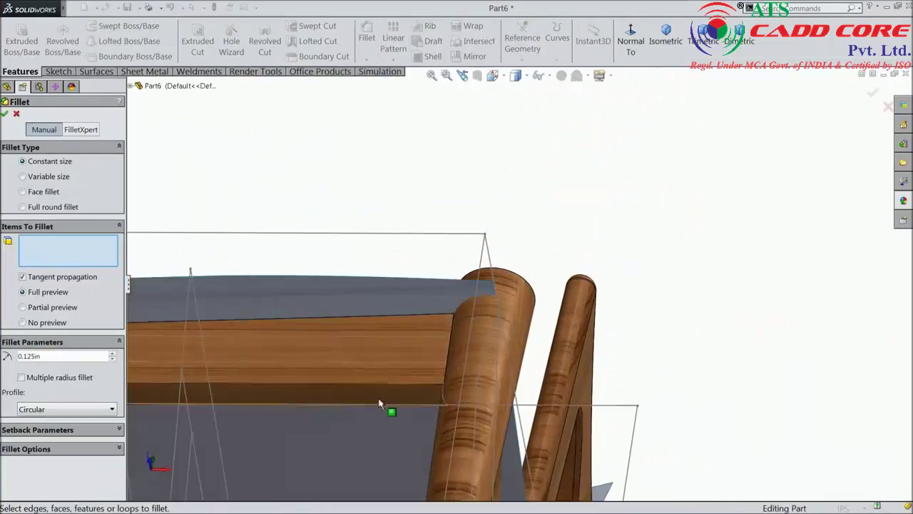
scroll(399, 357, "down", 3)
Pick the front, bottom and top seat-frame edges for the 0.125in fillet.
left_click(410, 332)
left_click(410, 333)
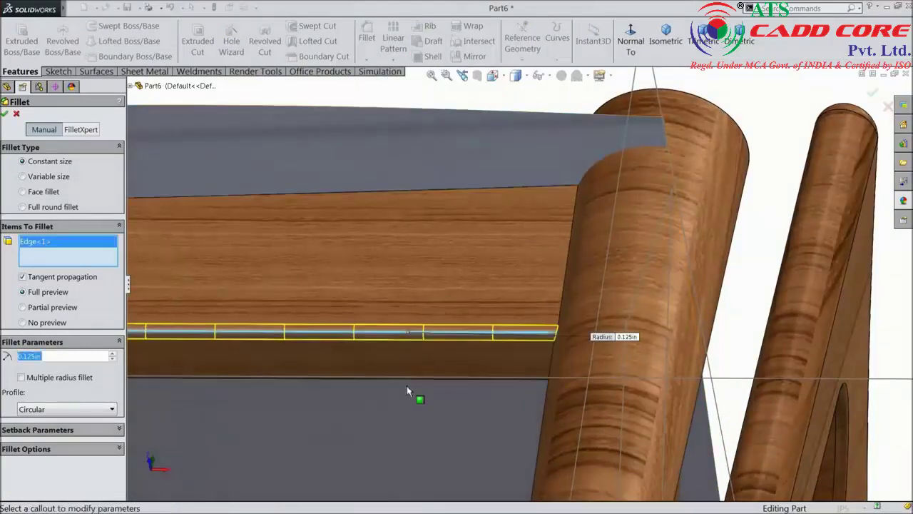
left_click(405, 378)
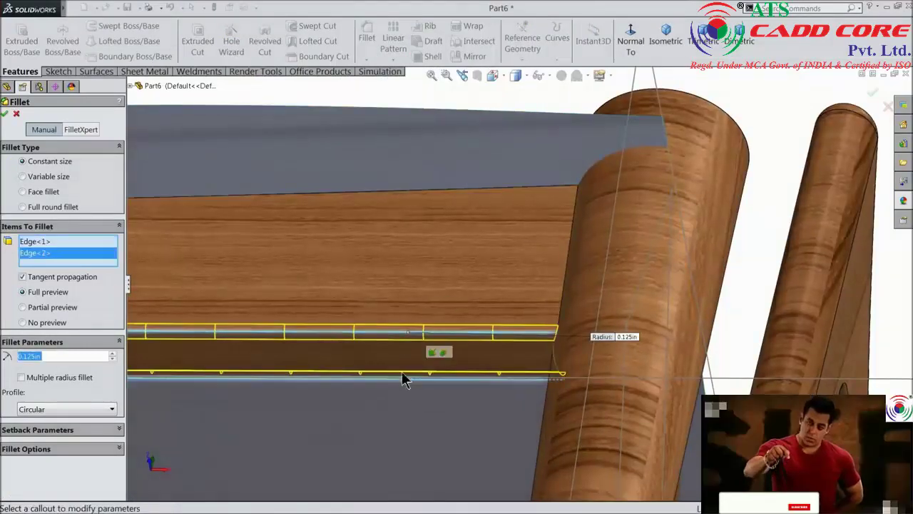
left_click(434, 195)
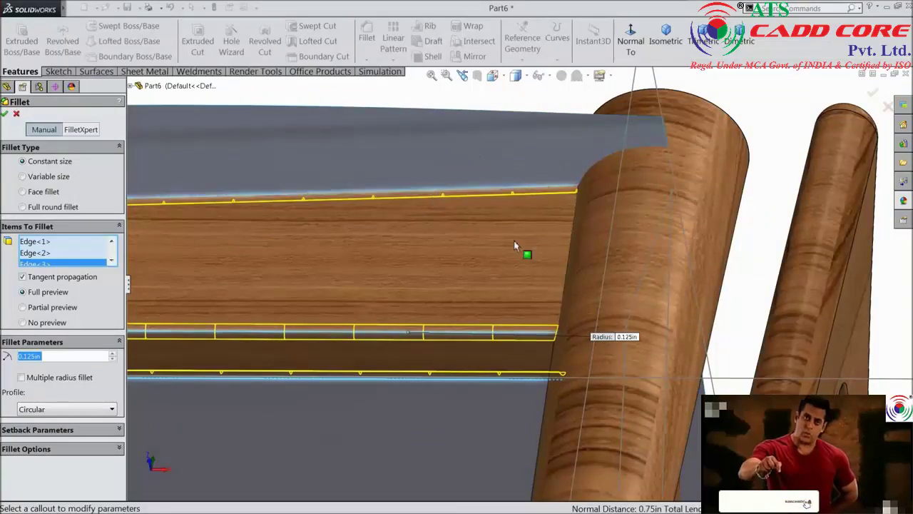
scroll(518, 249, "up", 5)
scroll(472, 430, "up", 2)
scroll(471, 439, "up", 2)
scroll(472, 435, "down", 3)
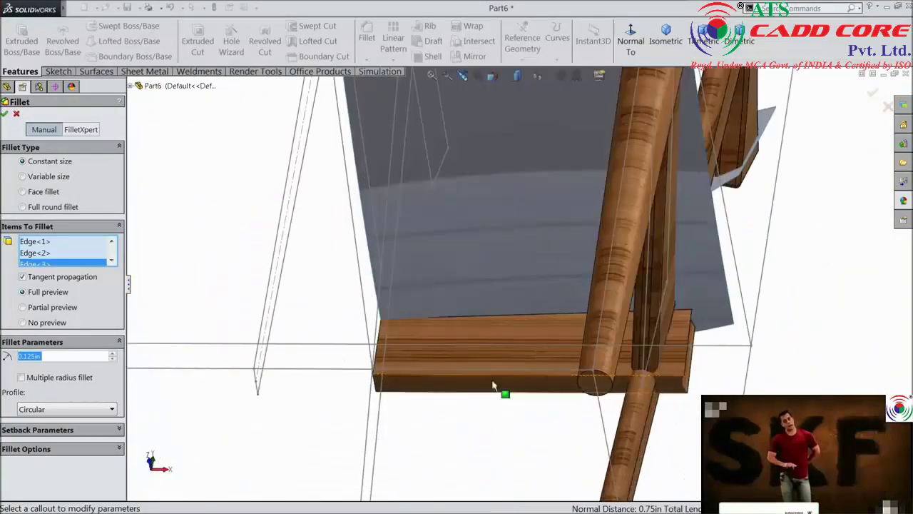
scroll(495, 381, "down", 2)
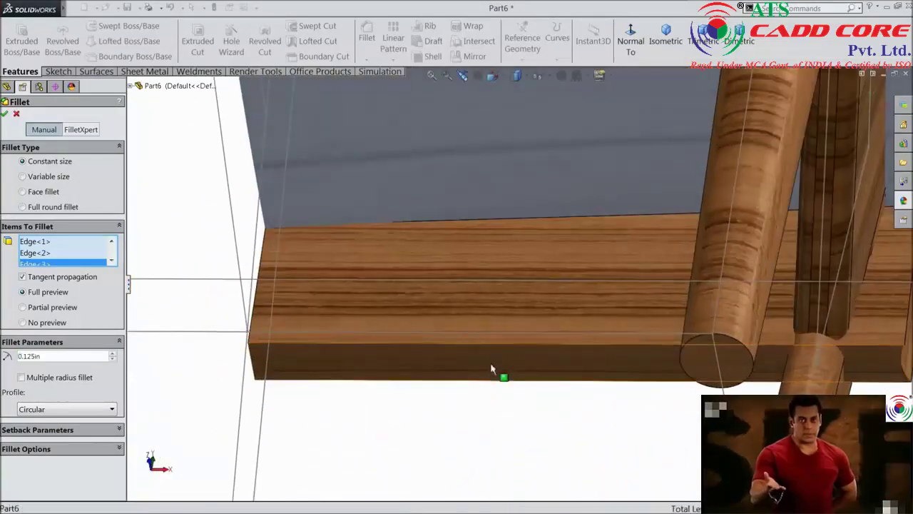
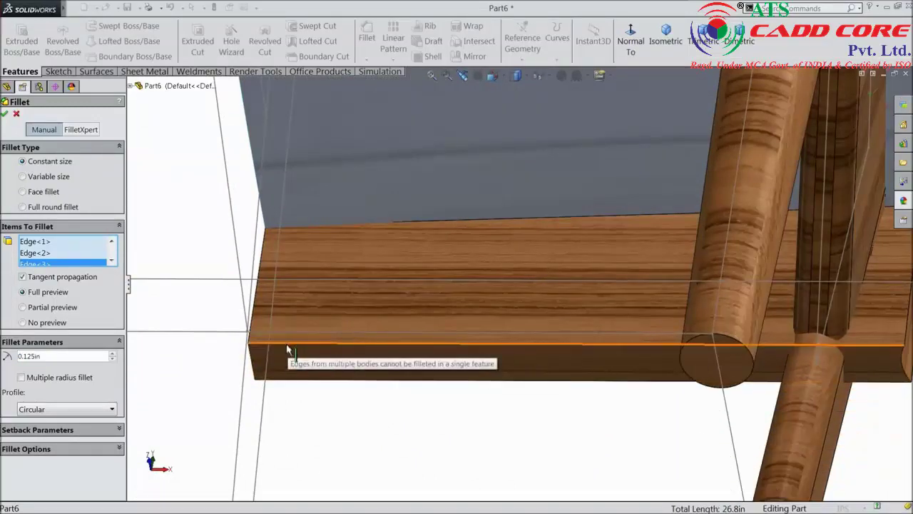
Add the remaining rail and board edges to the 0.125in fillet and apply it.
middle_click_drag(321, 331, 483, 234)
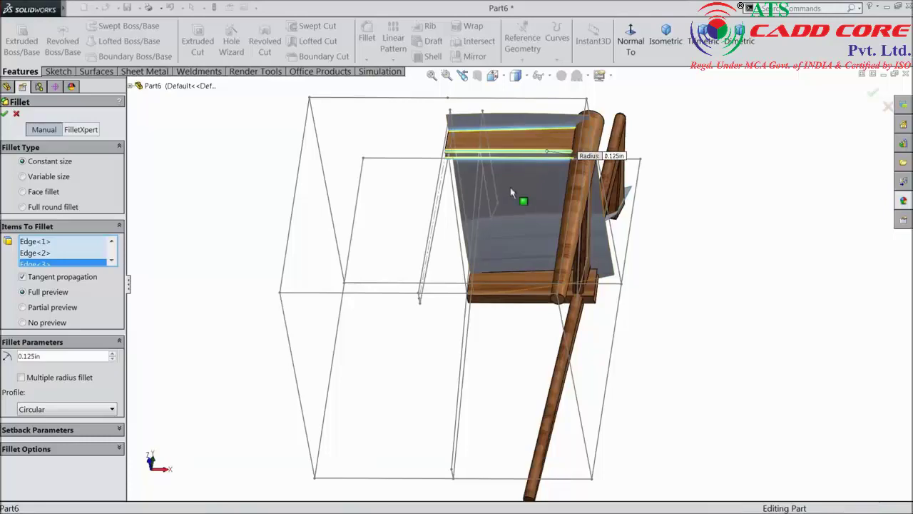
middle_click_drag(511, 189, 550, 187)
scroll(549, 187, "down", 3)
scroll(549, 187, "down", 3)
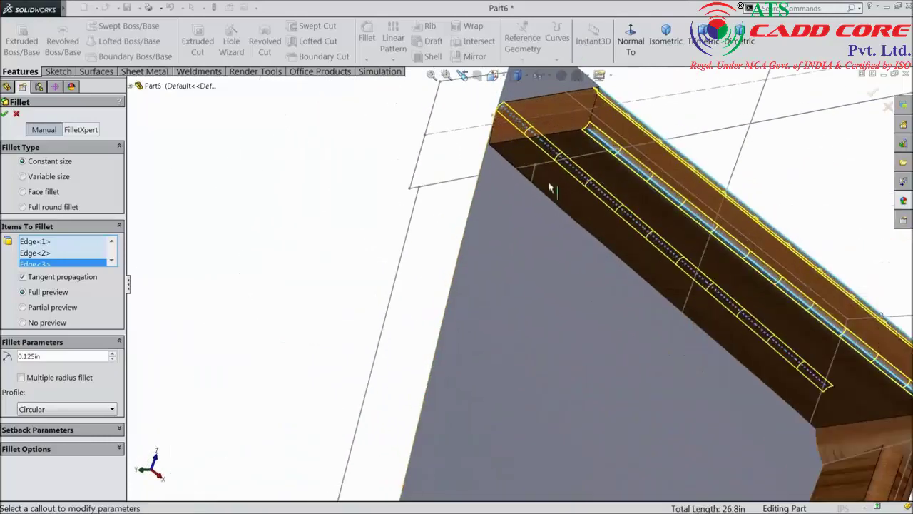
scroll(549, 187, "down", 2)
left_click(461, 163)
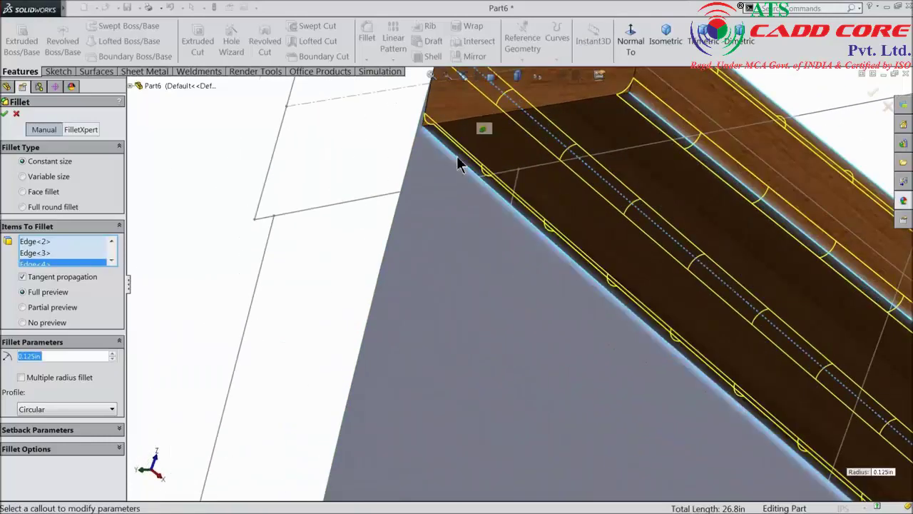
scroll(460, 163, "up", 3)
scroll(466, 244, "up", 3)
scroll(491, 315, "up", 3)
scroll(518, 425, "down", 3)
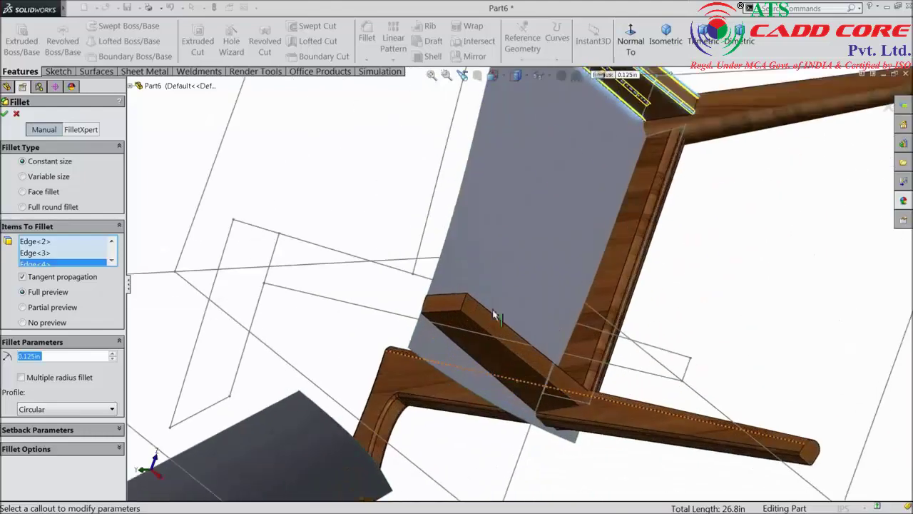
scroll(468, 321, "down", 3)
left_click(454, 342)
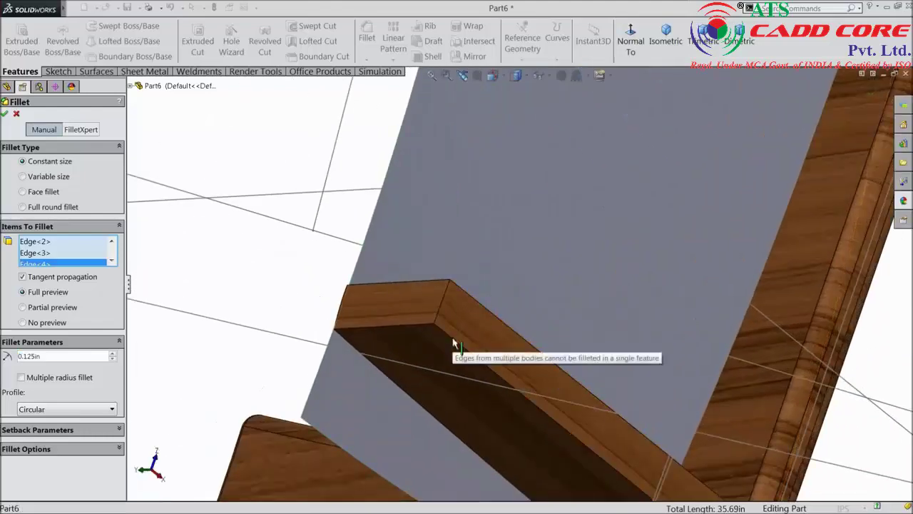
left_click(6, 115)
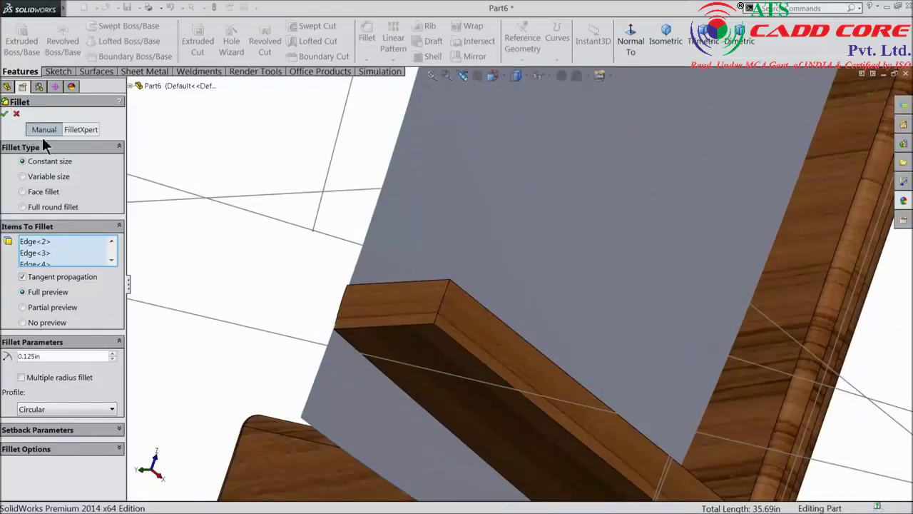
Fillet the other board's four long edges with a second 0.125in fillet.
left_click(368, 40)
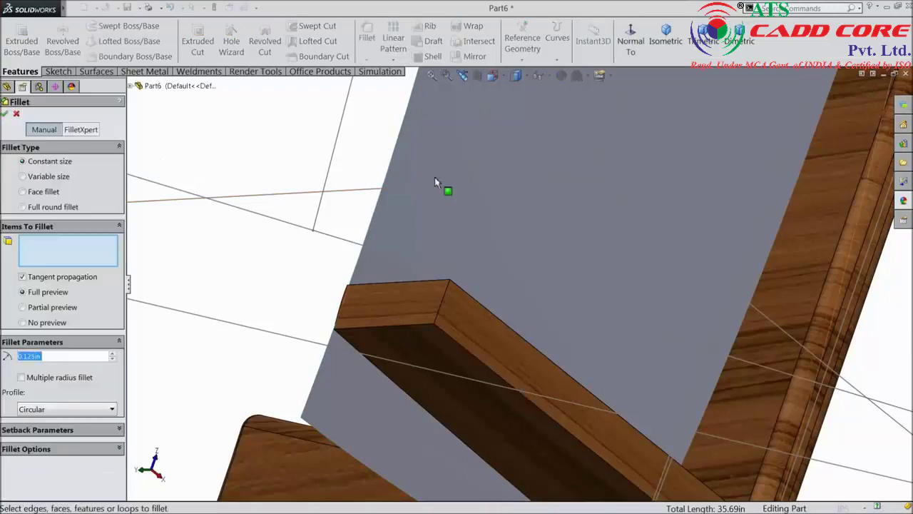
left_click(464, 305)
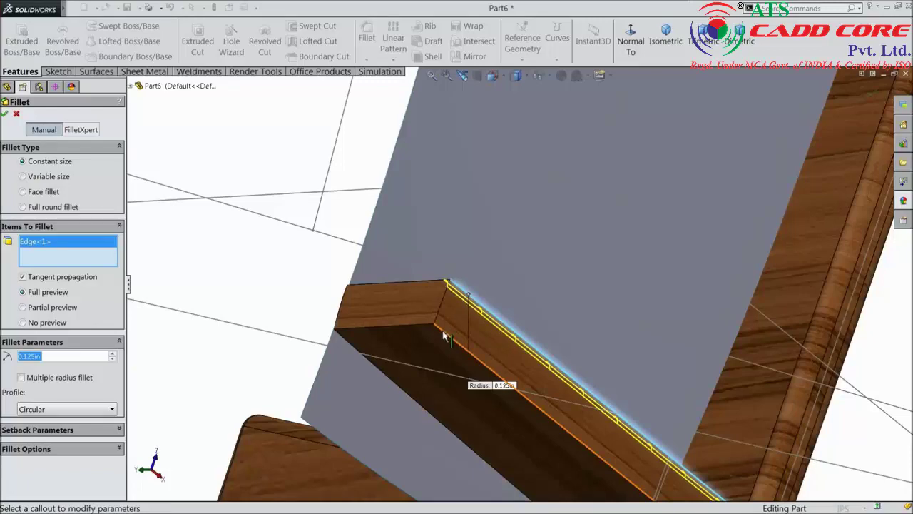
left_click(444, 337)
left_click(386, 374)
mouse_move(388, 373)
middle_mouse_down()
mouse_move(459, 358)
mouse_move(500, 256)
middle_mouse_up()
scroll(550, 271, "down", 5)
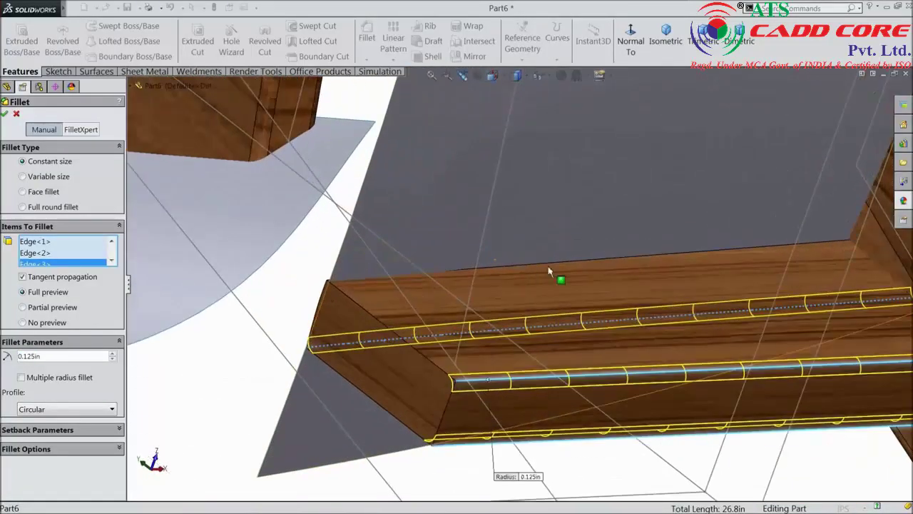
left_click(615, 264)
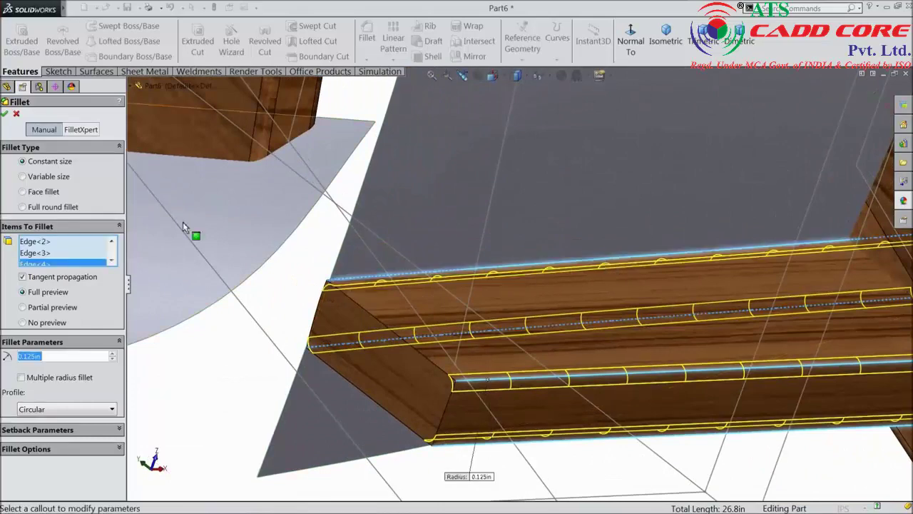
left_click(5, 114)
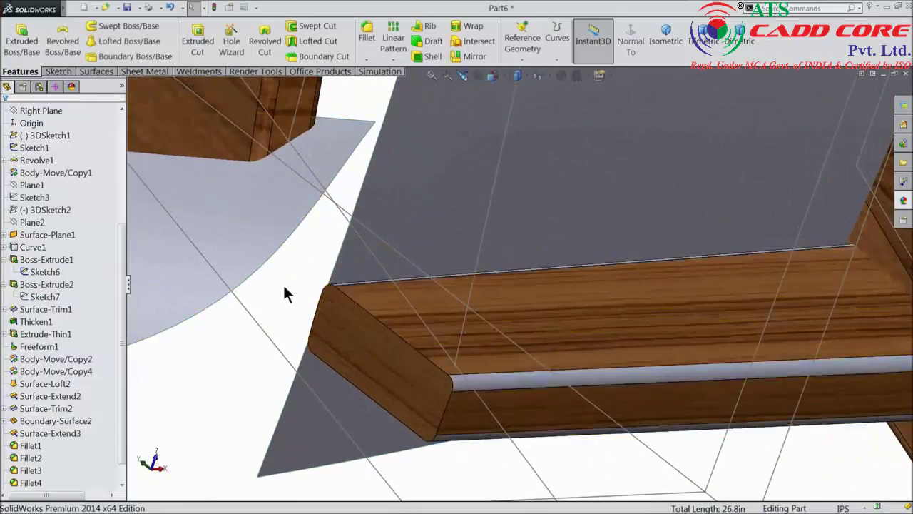
Apply the satin finished teak 2d appearance to Fillet5 and Fillet6.
middle_click_drag(283, 292, 432, 356)
scroll(435, 356, "up", 5)
scroll(437, 356, "up", 2)
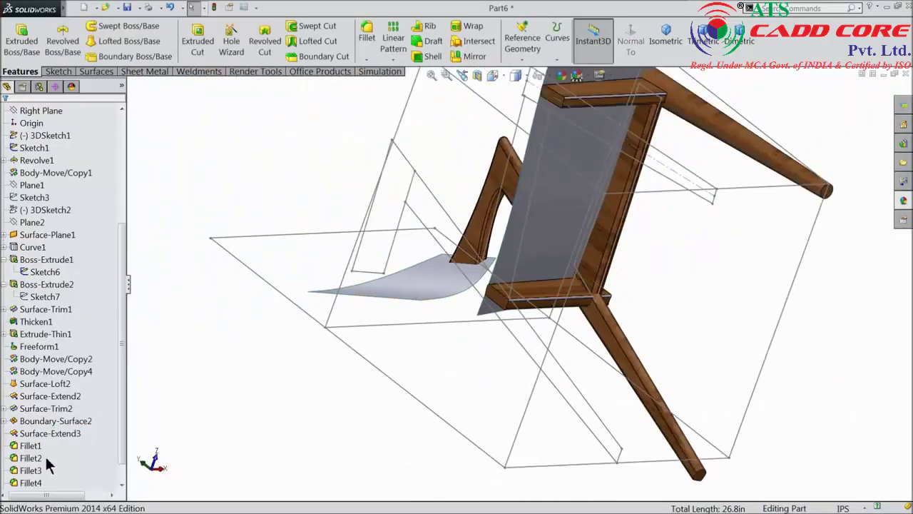
scroll(122, 421, "down", 1)
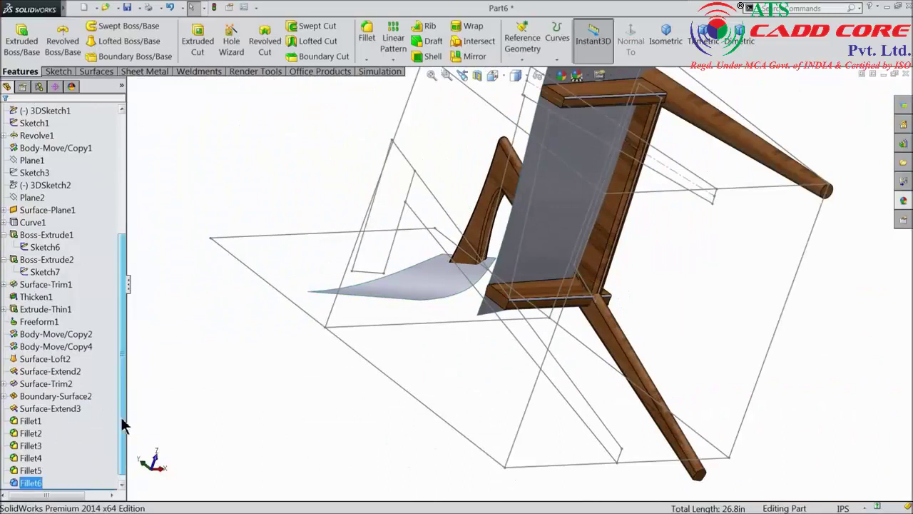
left_click(21, 470)
left_click(28, 483, "ctrl")
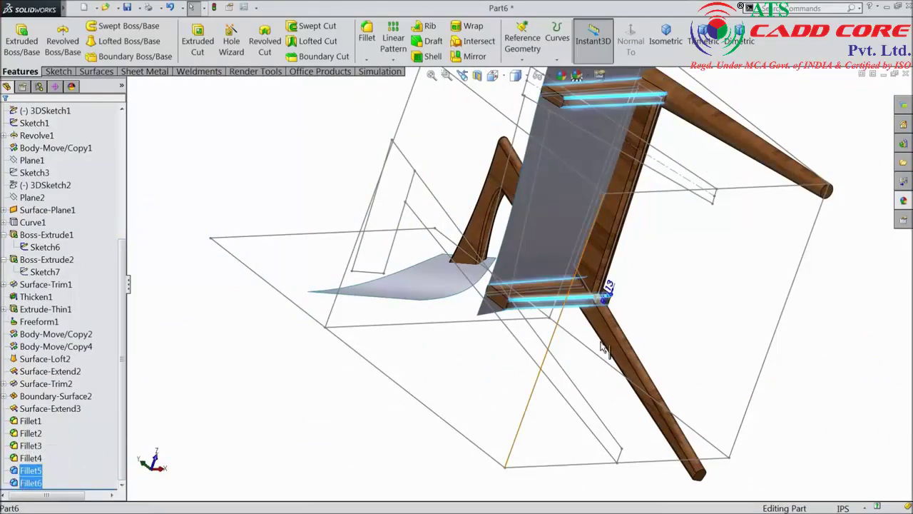
left_click(902, 202)
left_click(828, 396)
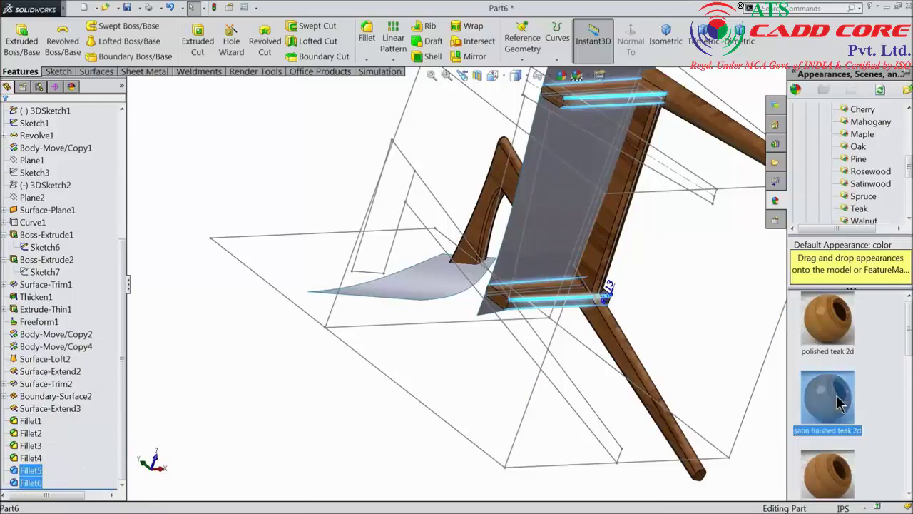
Inspect the seat-leg joint and select the leg face to sketch on.
scroll(673, 261, "down", 3)
middle_click_drag(673, 243, 634, 387)
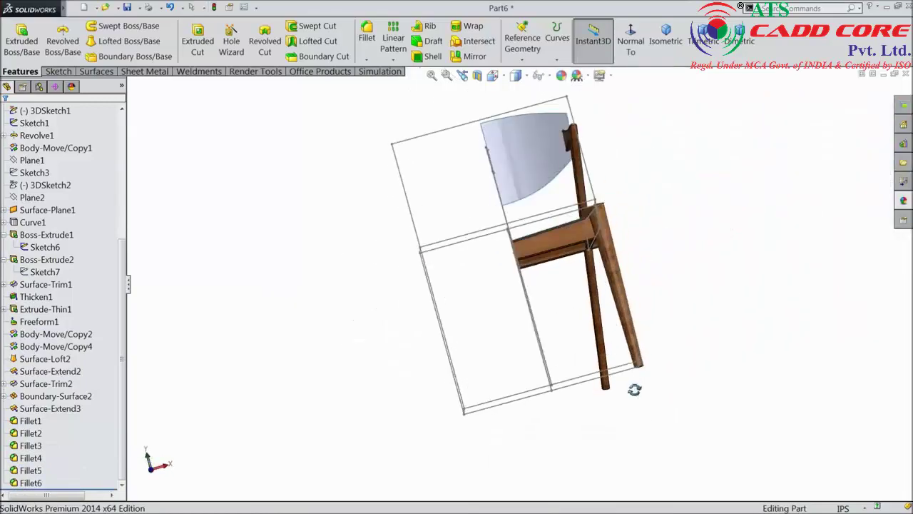
middle_click_drag(642, 288, 561, 369)
scroll(576, 269, "down", 5)
scroll(576, 270, "down", 2)
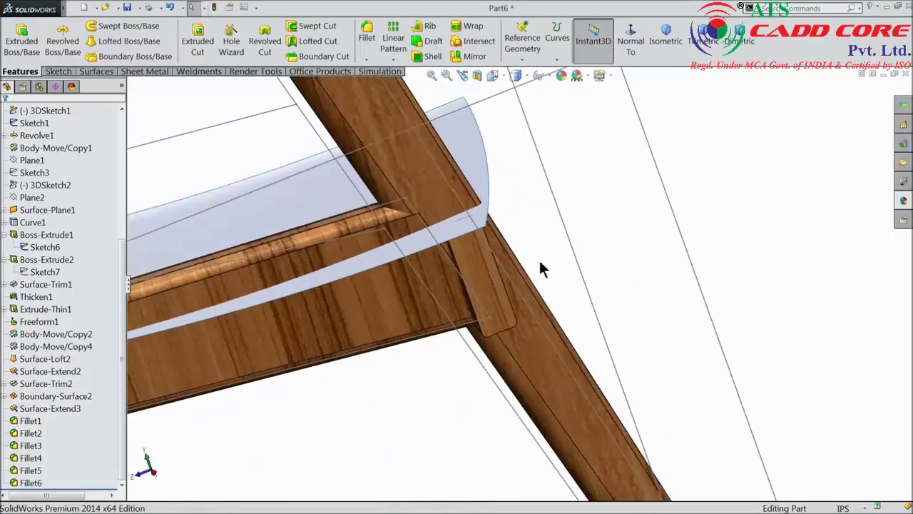
mouse_move(540, 264)
middle_mouse_down()
mouse_move(492, 285)
mouse_move(481, 271)
mouse_move(492, 275)
mouse_move(469, 310)
middle_mouse_up()
left_click(479, 262)
middle_click_drag(462, 338, 493, 306)
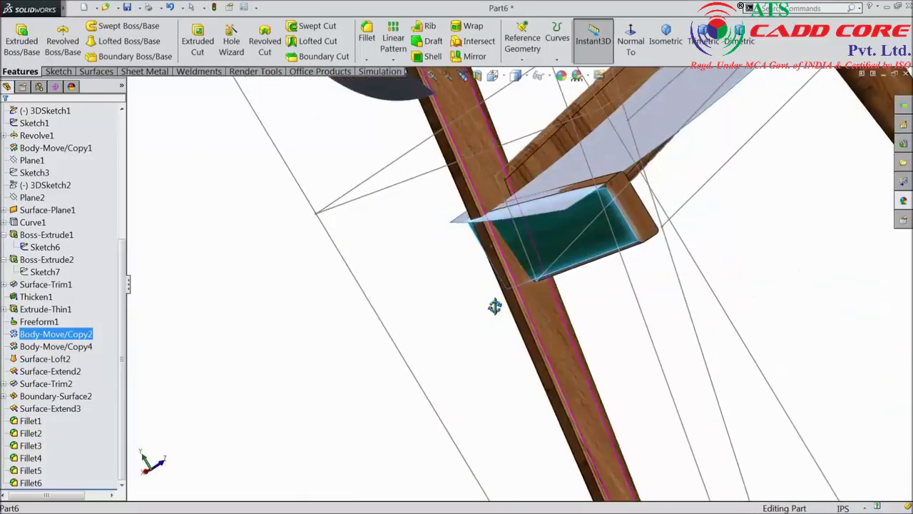
left_click(484, 186)
middle_click_drag(484, 186, 499, 214)
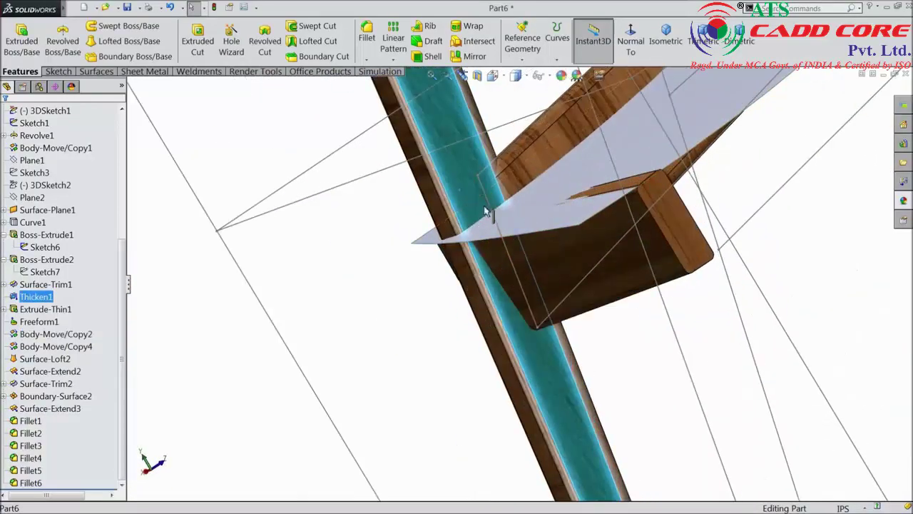
Sketch a circle of radius about 2.71 on the leg face, centred on the block.
left_click(58, 71)
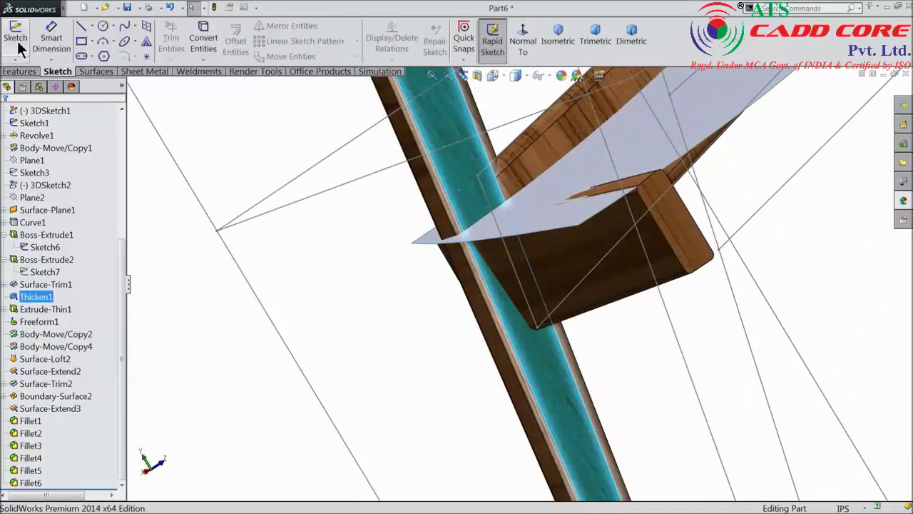
left_click(15, 36)
middle_click_drag(562, 127, 528, 138)
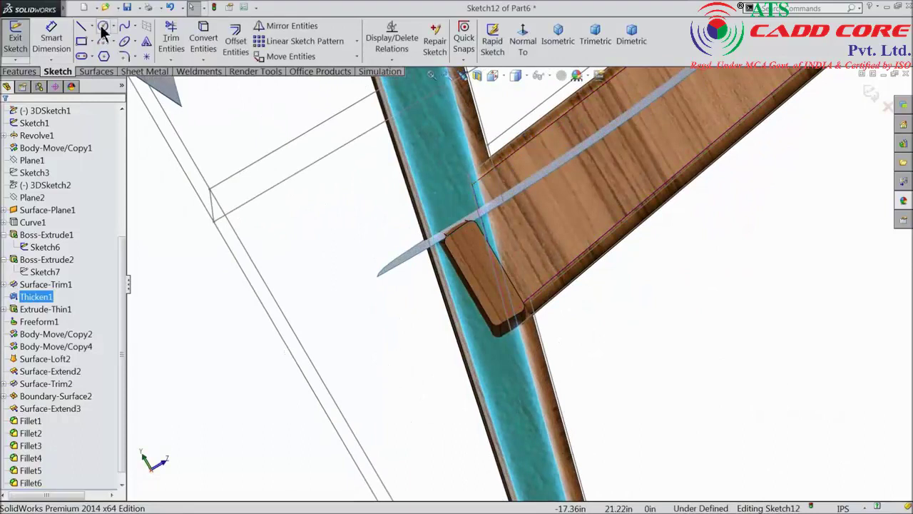
left_click(103, 26)
left_click(483, 268)
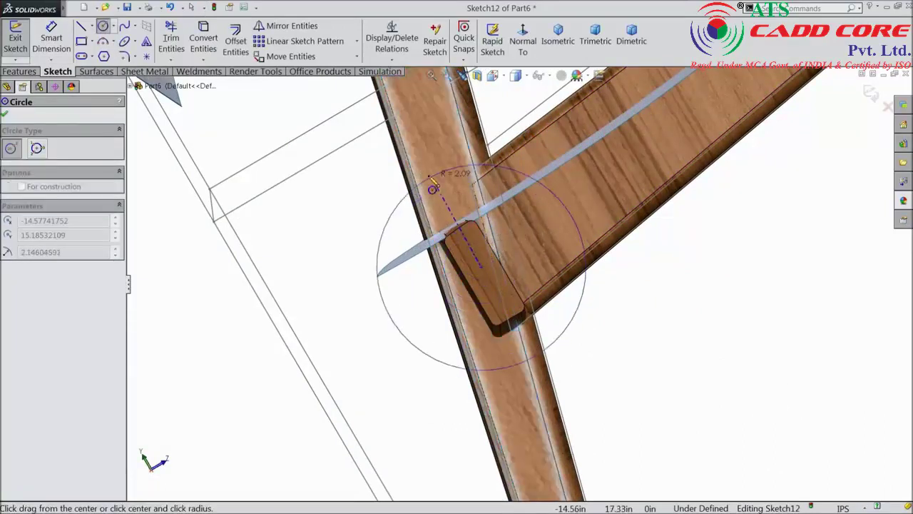
left_click(401, 178)
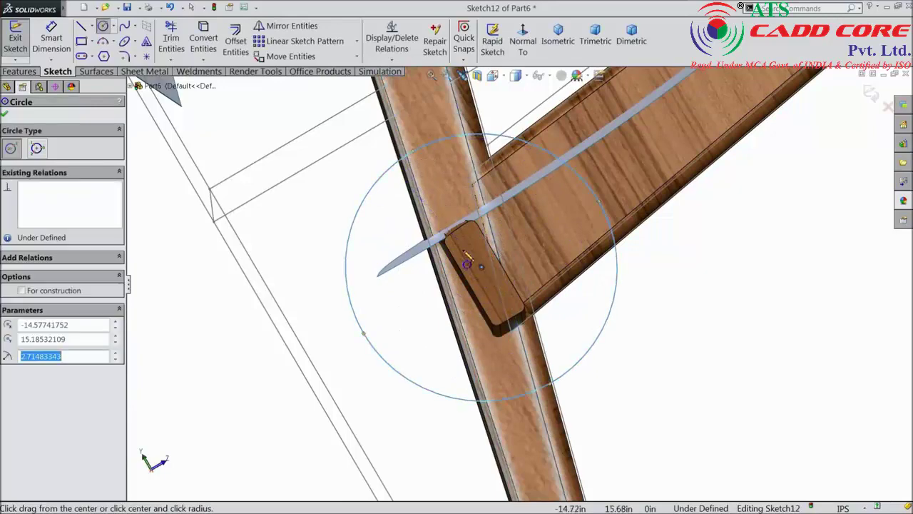
Check the circle against the rail and begin a cut extrusion from it.
scroll(460, 249, "down", 3)
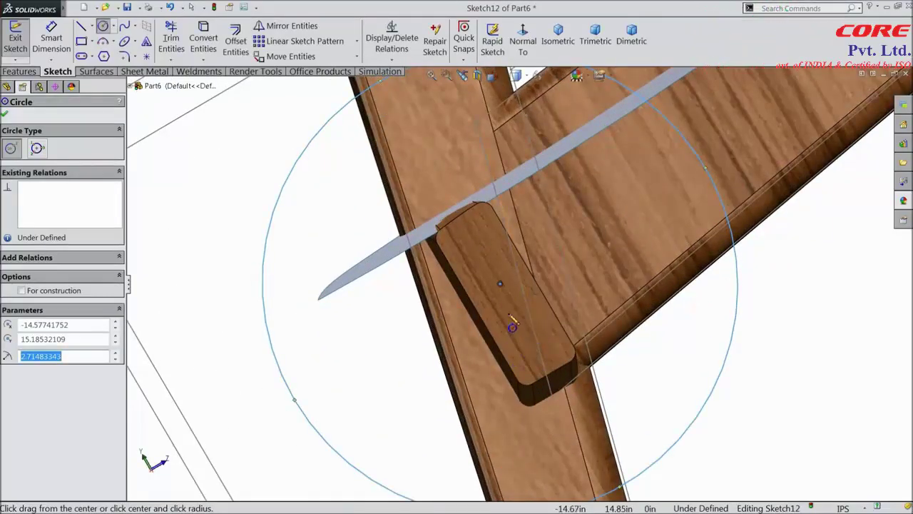
scroll(515, 322, "up", 3)
mouse_move(502, 325)
middle_mouse_down()
mouse_move(515, 309)
mouse_move(546, 300)
middle_mouse_up()
left_click(5, 116)
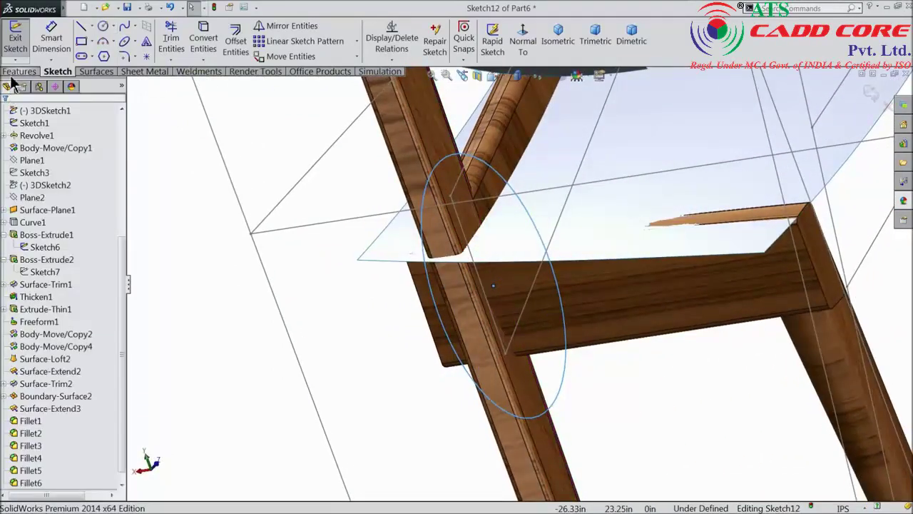
left_click(20, 71)
Cut the circle 3.525in blind, limited to the Fillet6 seat rail body.
left_click(198, 45)
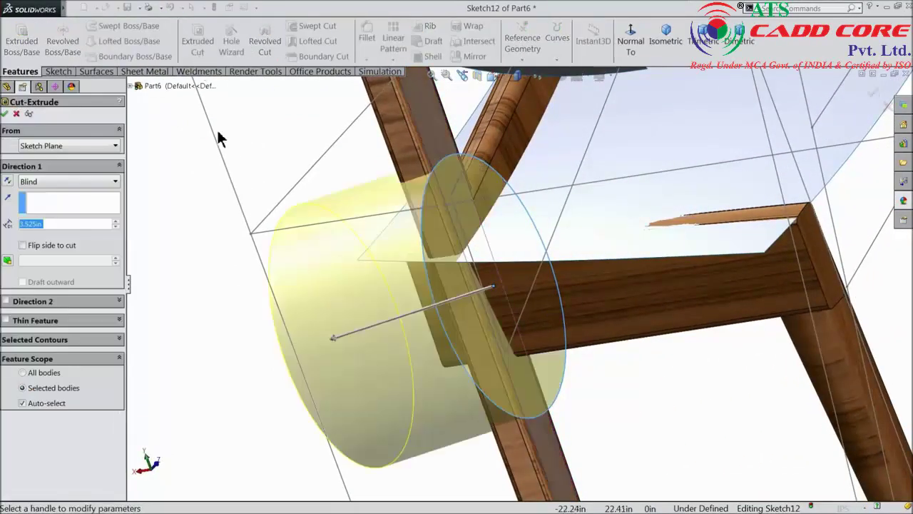
mouse_move(296, 344)
middle_mouse_down()
mouse_move(320, 330)
mouse_move(301, 326)
middle_mouse_up()
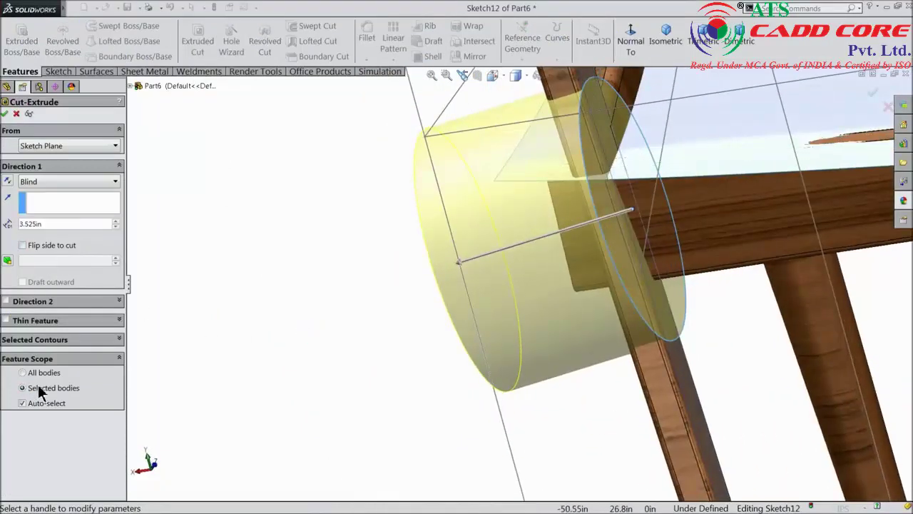
left_click(22, 403)
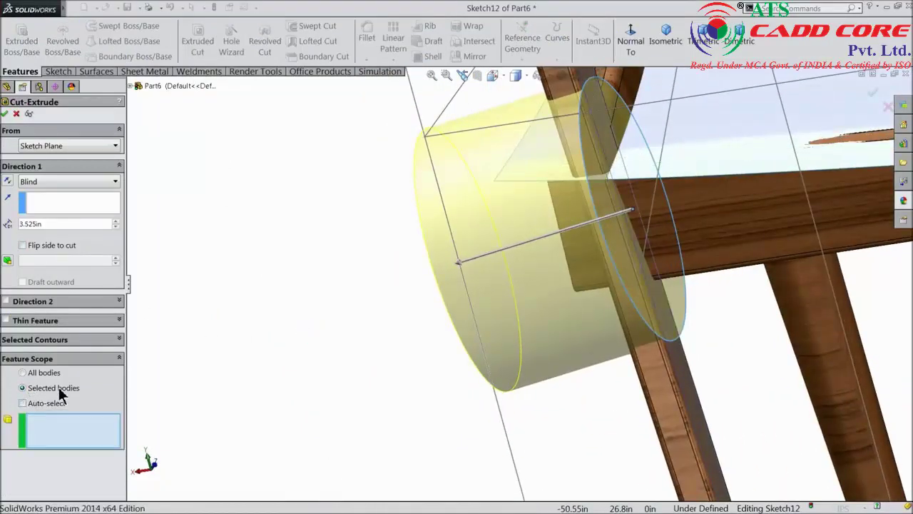
scroll(244, 387, "up", 3)
scroll(604, 265, "down", 2)
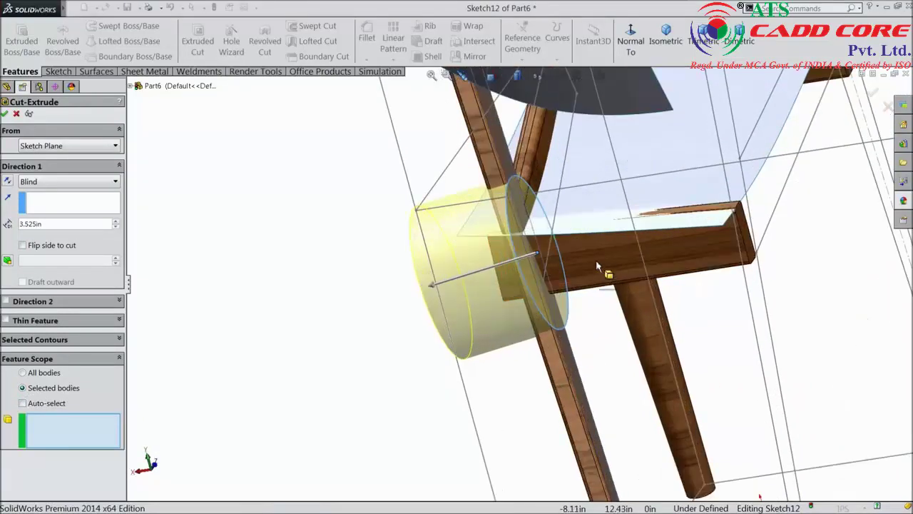
left_click(596, 260)
scroll(596, 263, "down", 3)
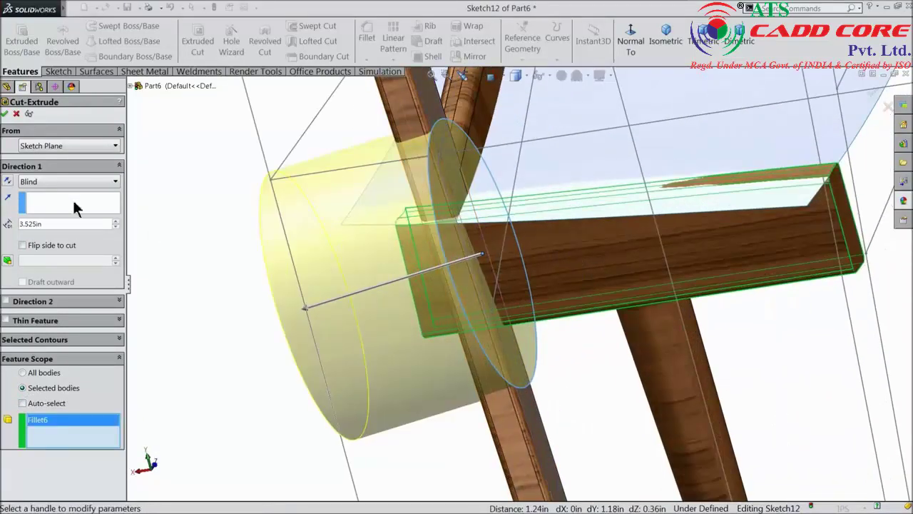
left_click(5, 114)
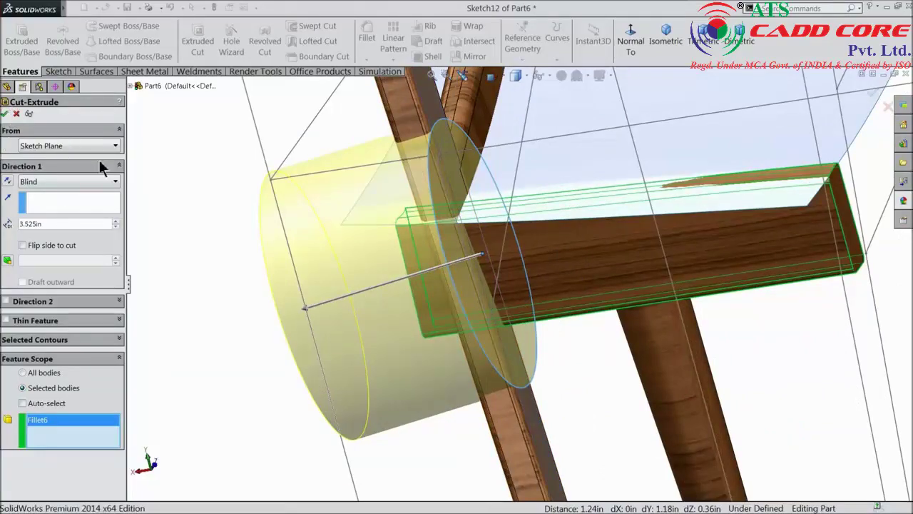
Inspect the trimmed leg joint and rail from several angles.
middle_click_drag(398, 303, 416, 261)
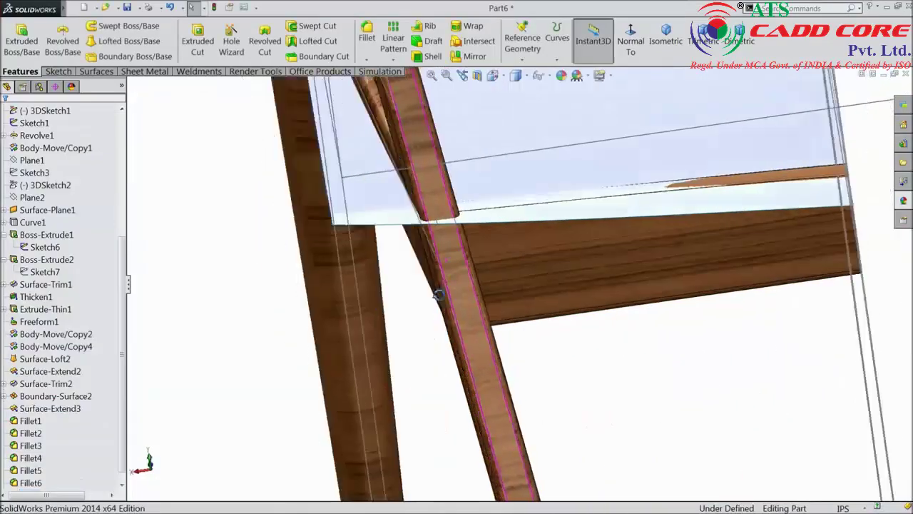
scroll(416, 261, "down", 2)
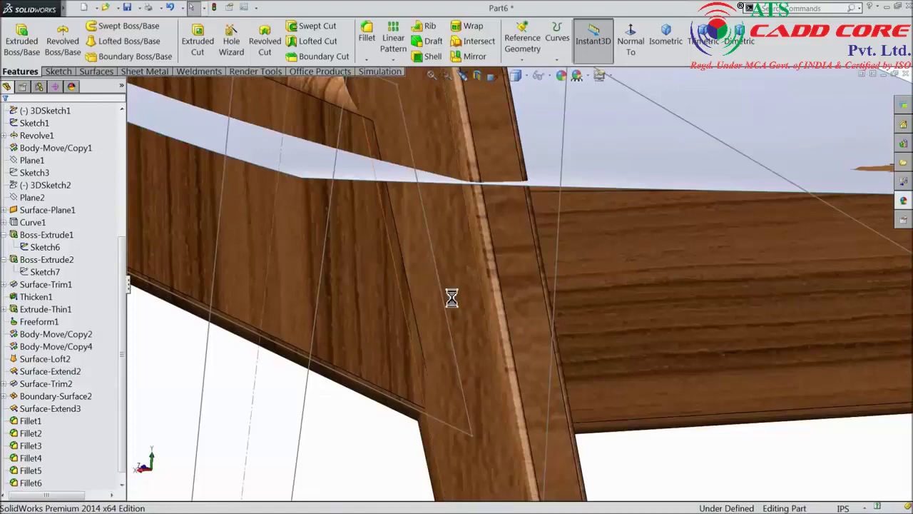
scroll(532, 346, "up", 2)
scroll(526, 340, "up", 2)
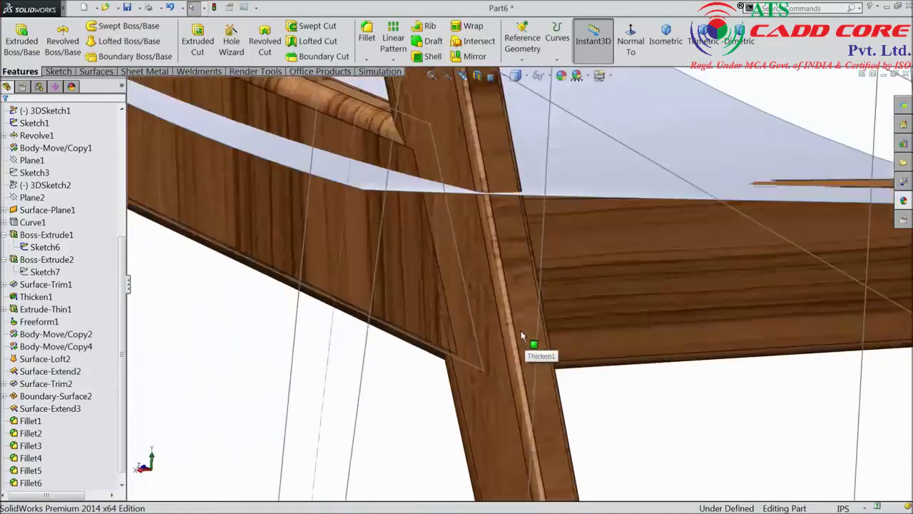
scroll(522, 335, "up", 2)
scroll(524, 330, "up", 1)
mouse_move(525, 326)
middle_mouse_down()
mouse_move(542, 321)
mouse_move(534, 341)
middle_mouse_up()
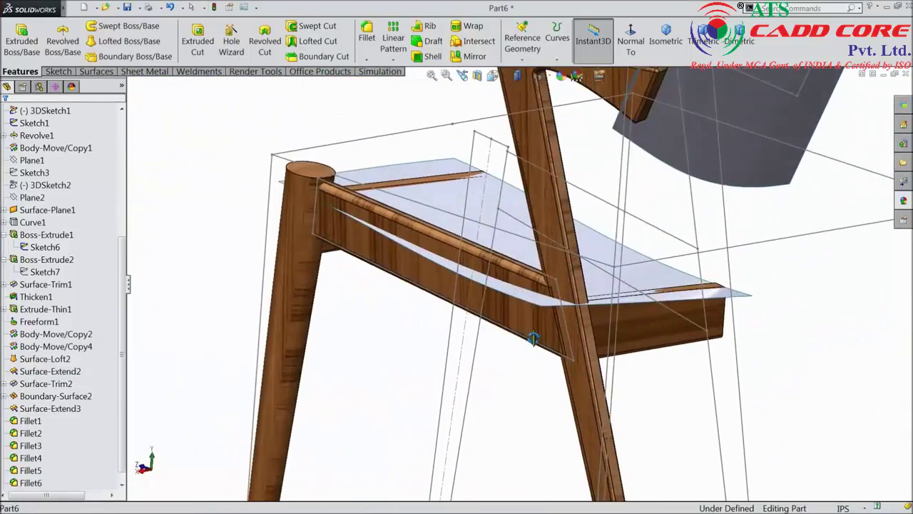
scroll(442, 247, "down", 3)
scroll(307, 178, "down", 3)
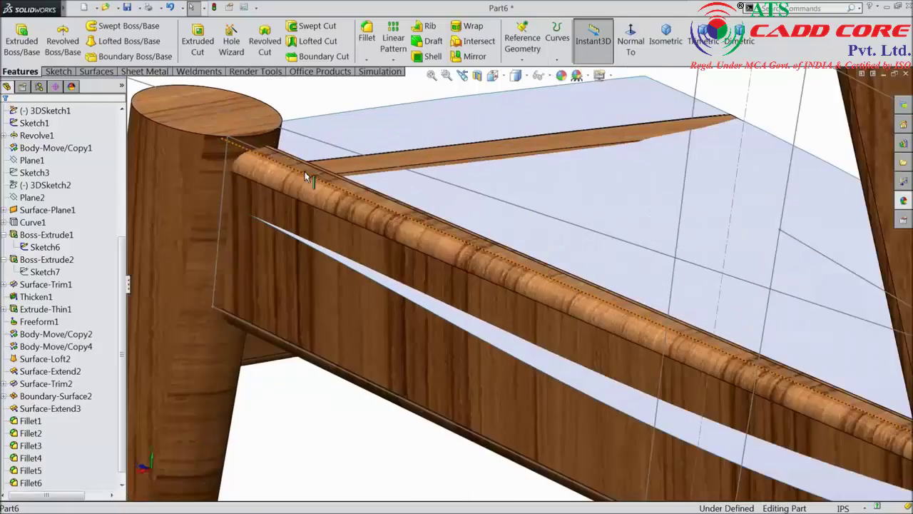
Show Sketch6 on the model and view the chair frame toward the front leg.
left_click(249, 151)
left_click(285, 115)
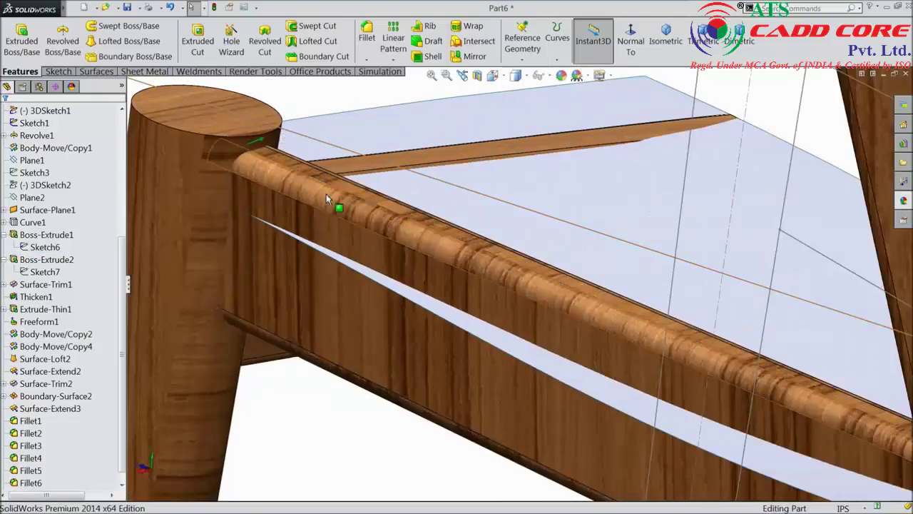
key("ctrl+shift+z")
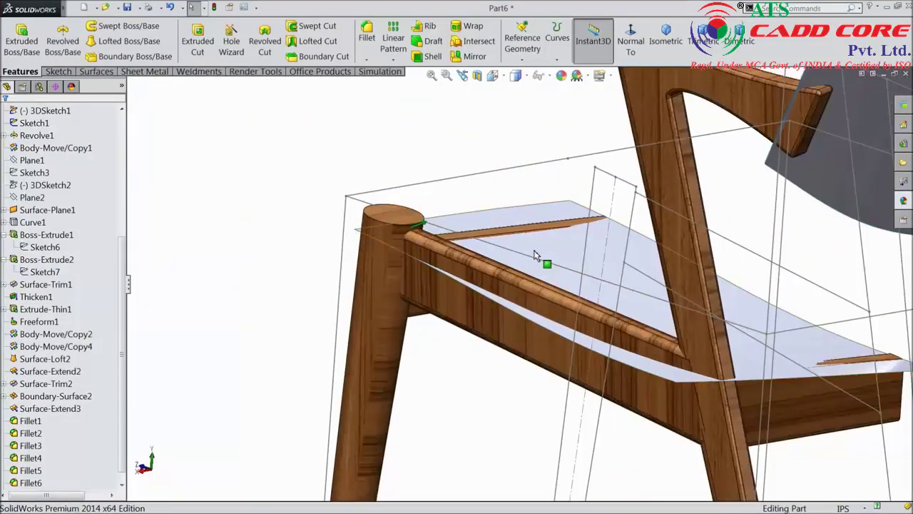
middle_click_drag(545, 261, 615, 335, "ctrl")
scroll(664, 367, "up", 3)
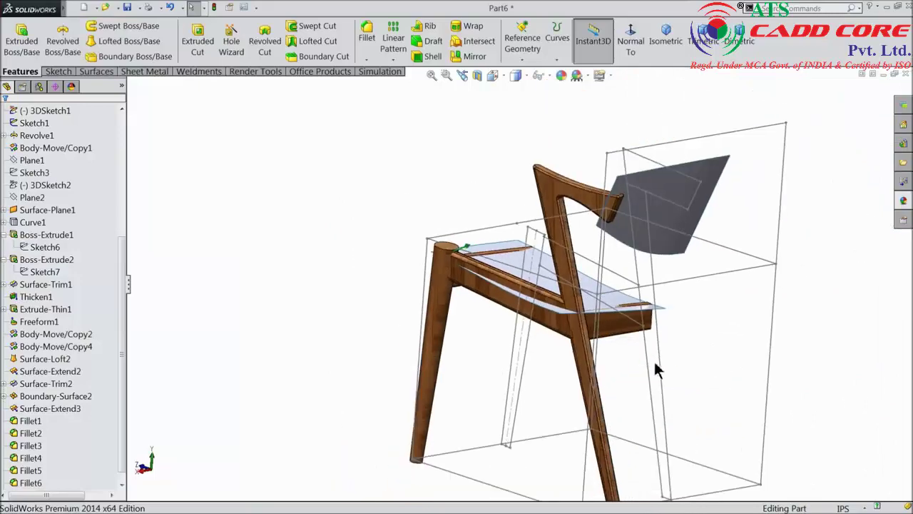
mouse_move(657, 369)
middle_mouse_down()
mouse_move(653, 359)
mouse_move(655, 388)
middle_mouse_up()
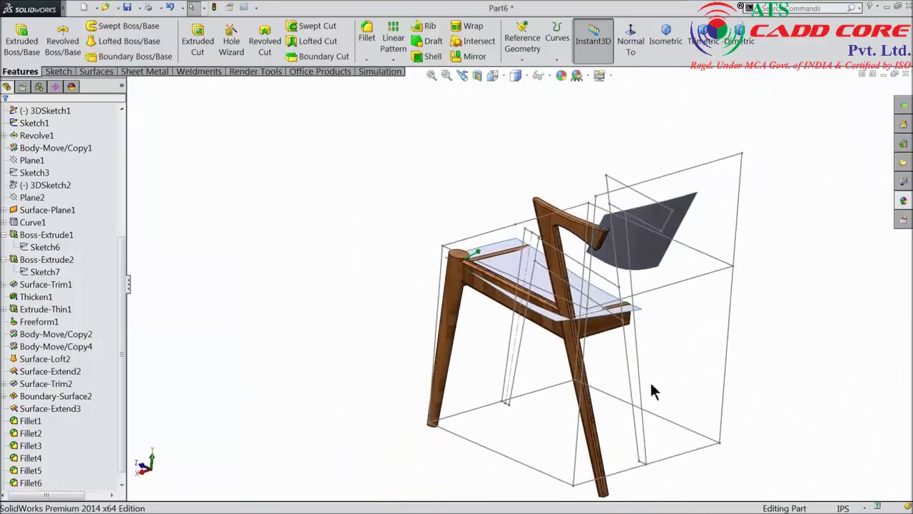
scroll(621, 313, "down", 3)
mouse_move(620, 314)
middle_mouse_down()
mouse_move(654, 322)
mouse_move(640, 321)
mouse_move(637, 299)
middle_mouse_up()
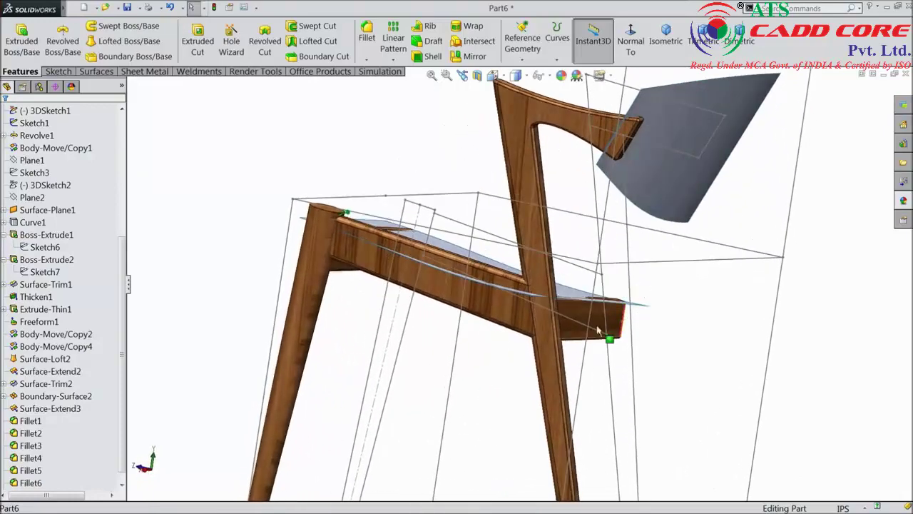
scroll(599, 343, "up", 5)
middle_click_drag(599, 343, 632, 332)
scroll(546, 379, "down", 5)
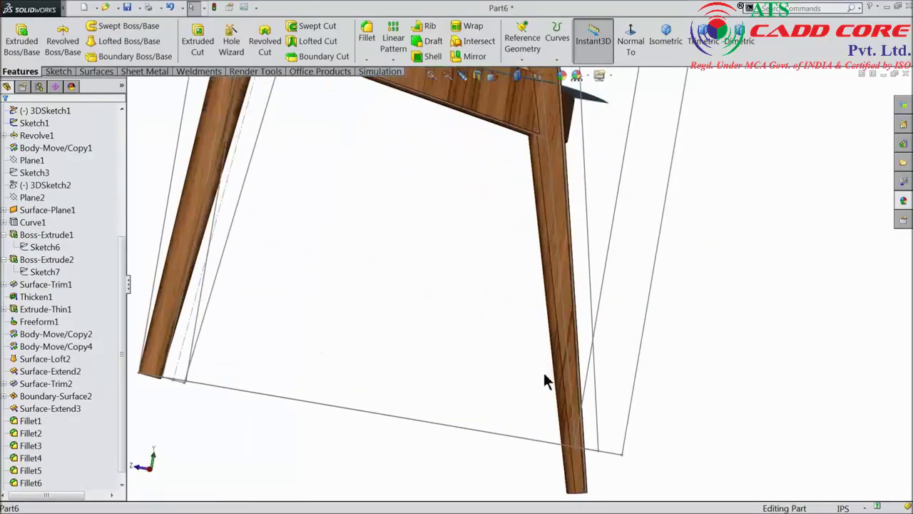
scroll(264, 393, "up", 2)
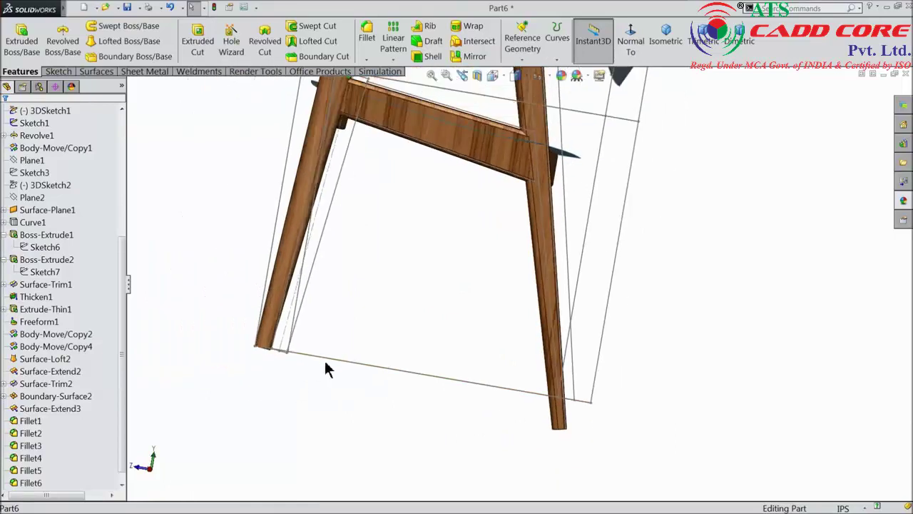
Cut the Fillet4 and Boss-Extrude2 leg bodies flat with the Top Plane.
left_click(95, 72)
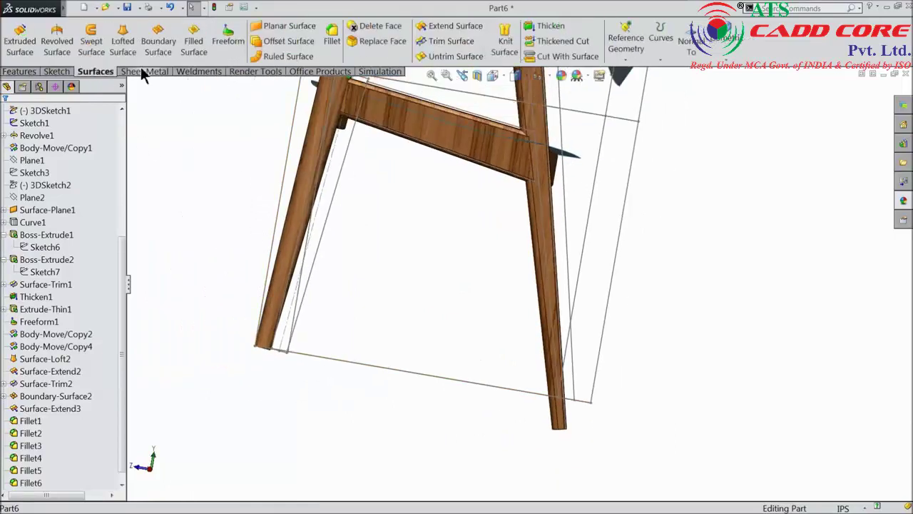
left_click(556, 57)
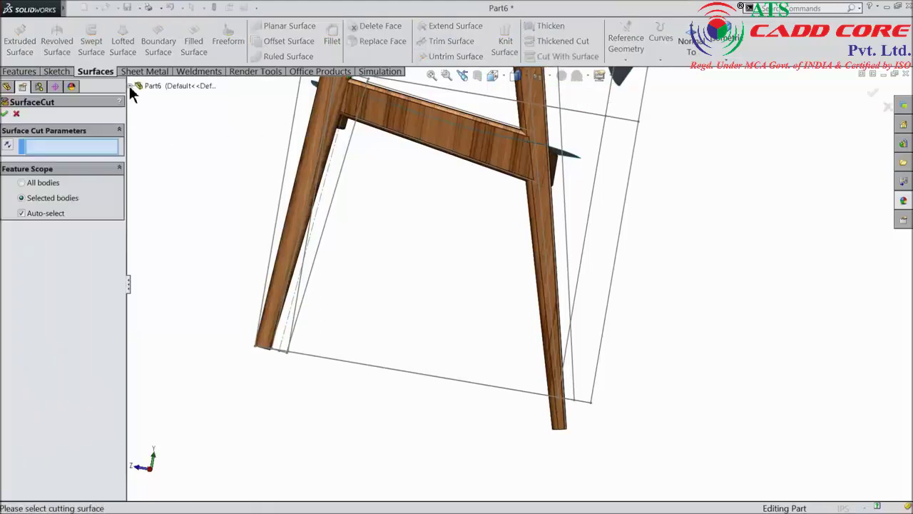
left_click(129, 85)
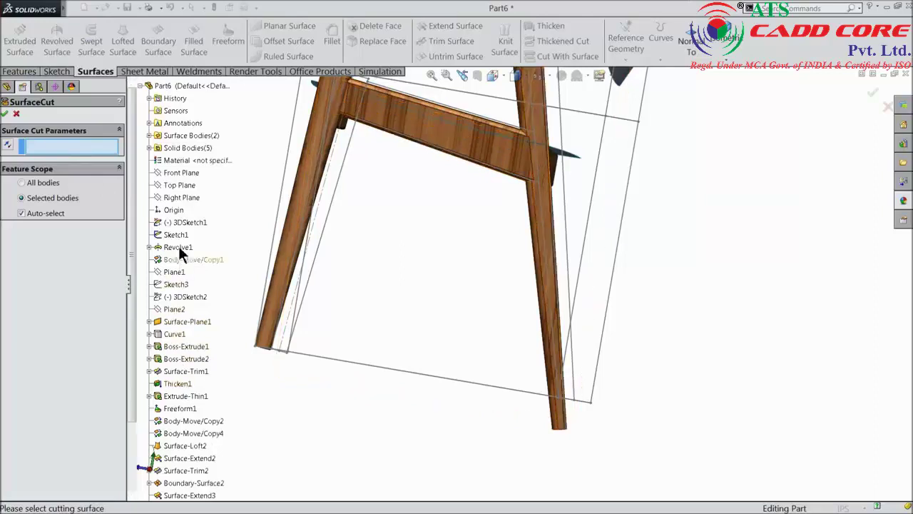
left_click(177, 184)
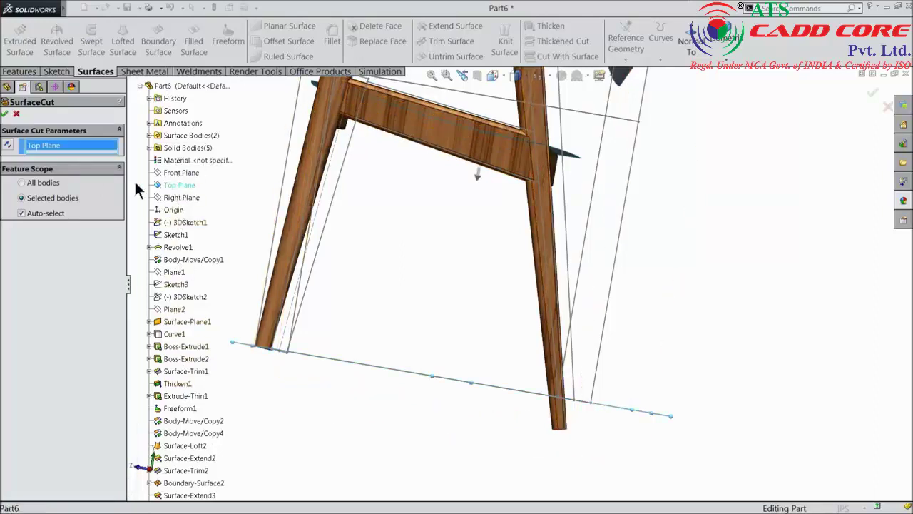
left_click(22, 214)
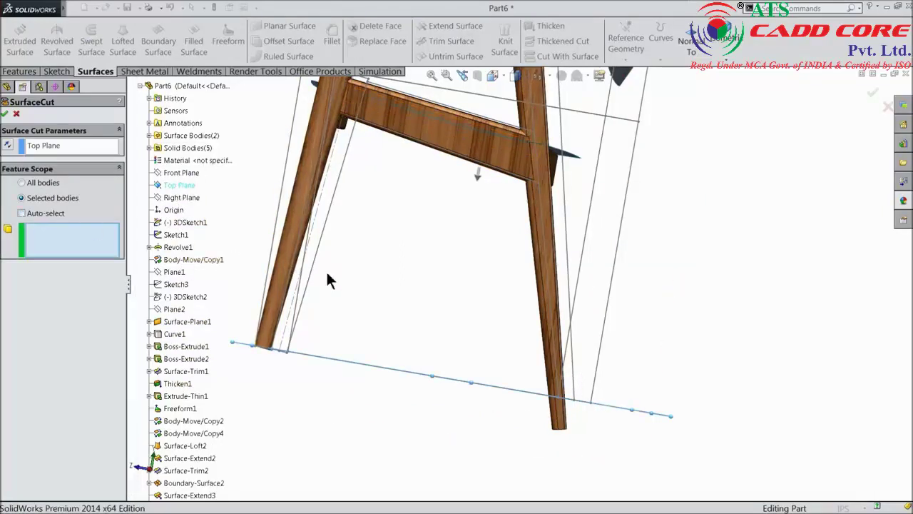
left_click(545, 371)
left_click(268, 295)
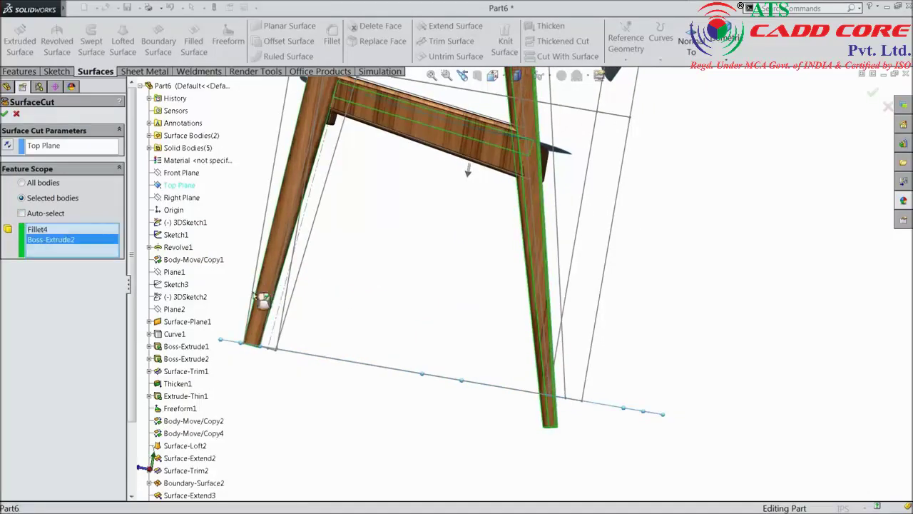
left_click(5, 113)
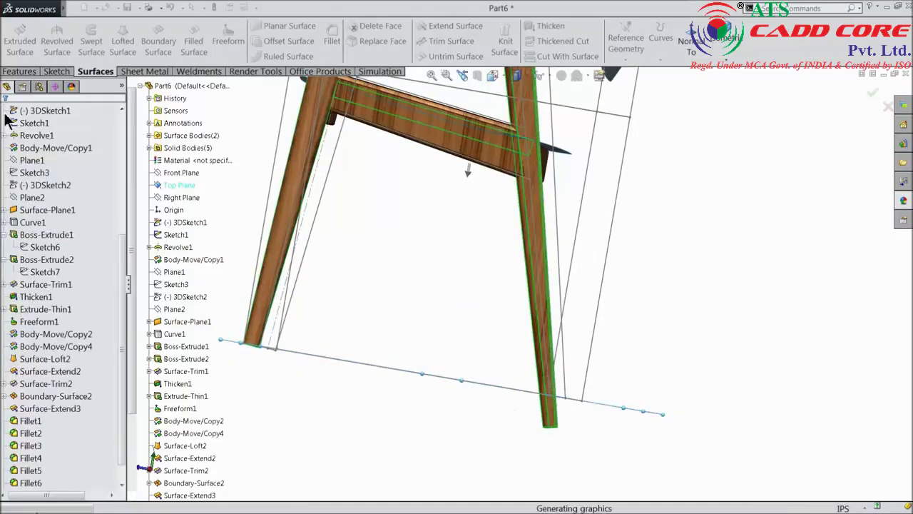
Orbit the chair to inspect the flat-trimmed leg bottoms.
scroll(541, 409, "down", 3)
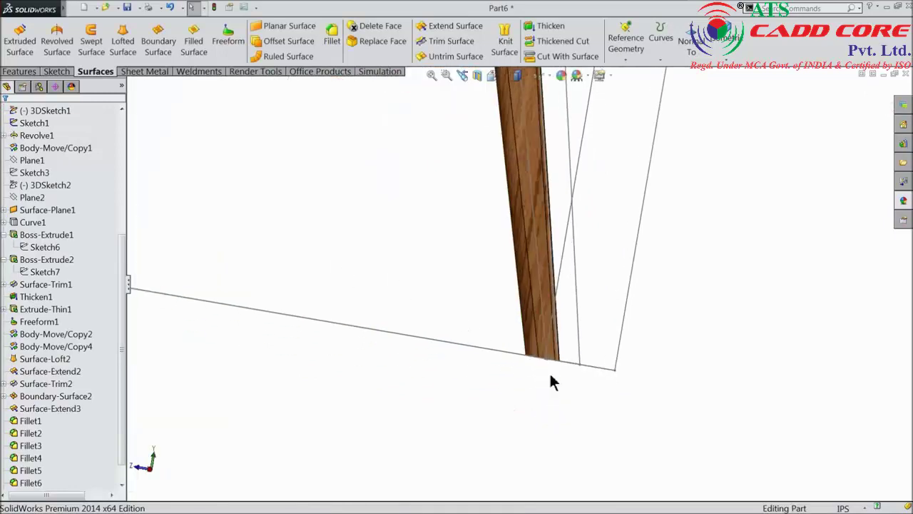
scroll(528, 307, "up", 3)
middle_click_drag(239, 291, 241, 302)
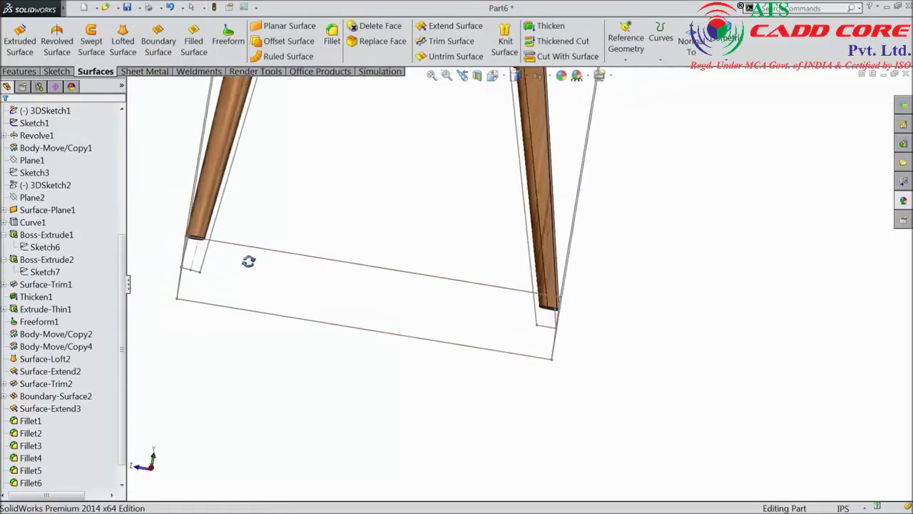
scroll(322, 305, "up", 2)
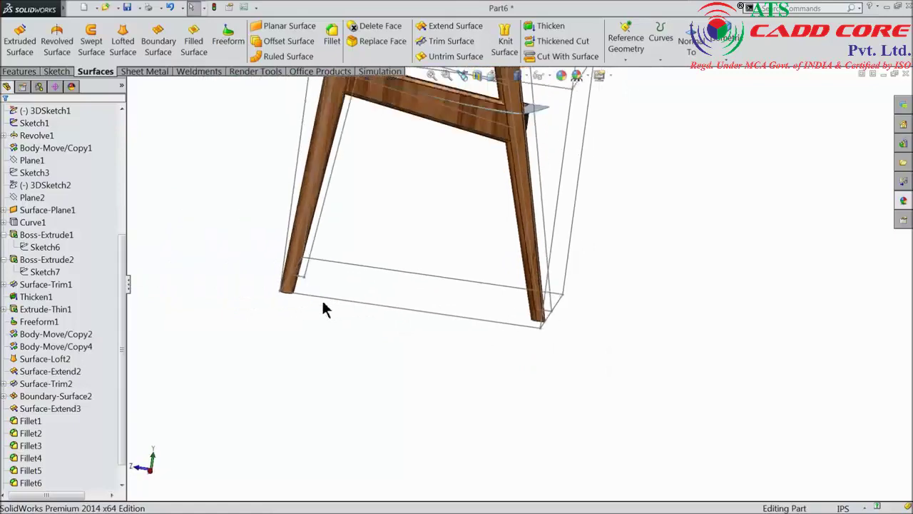
scroll(326, 310, "up", 3)
mouse_move(326, 310)
middle_mouse_down()
mouse_move(449, 309)
mouse_move(444, 375)
mouse_move(444, 352)
middle_mouse_up()
scroll(533, 212, "down", 2)
scroll(533, 212, "down", 3)
Thicken the seat surface to one side as a separate, unmerged solid.
scroll(509, 295, "down", 2)
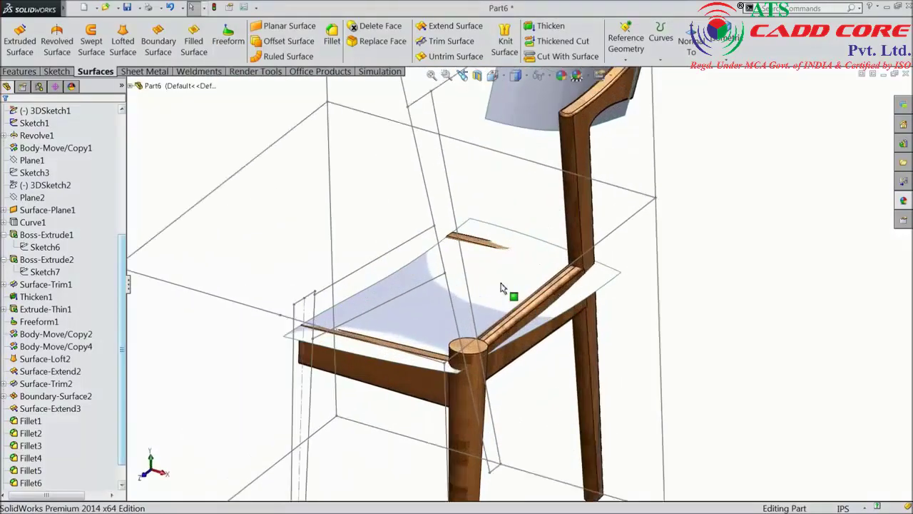
scroll(518, 277, "down", 1)
left_click(510, 271)
scroll(482, 299, "up", 1)
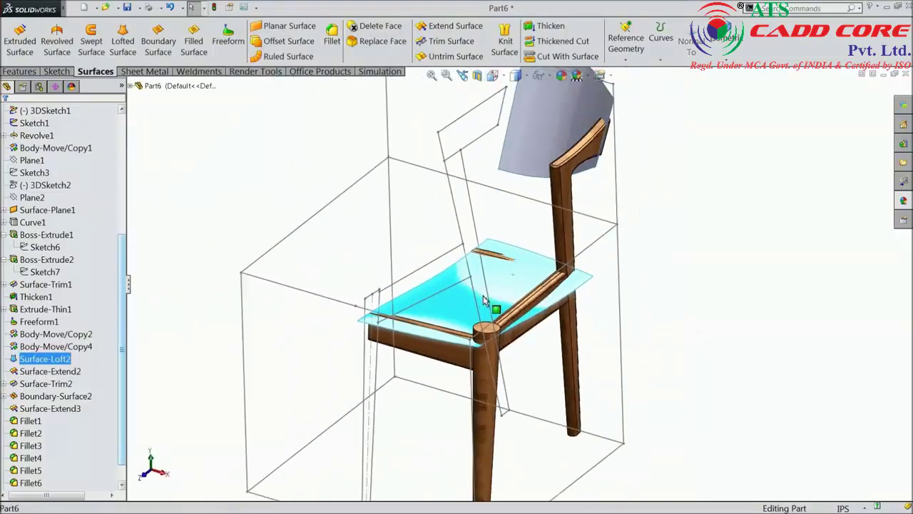
left_click(546, 25)
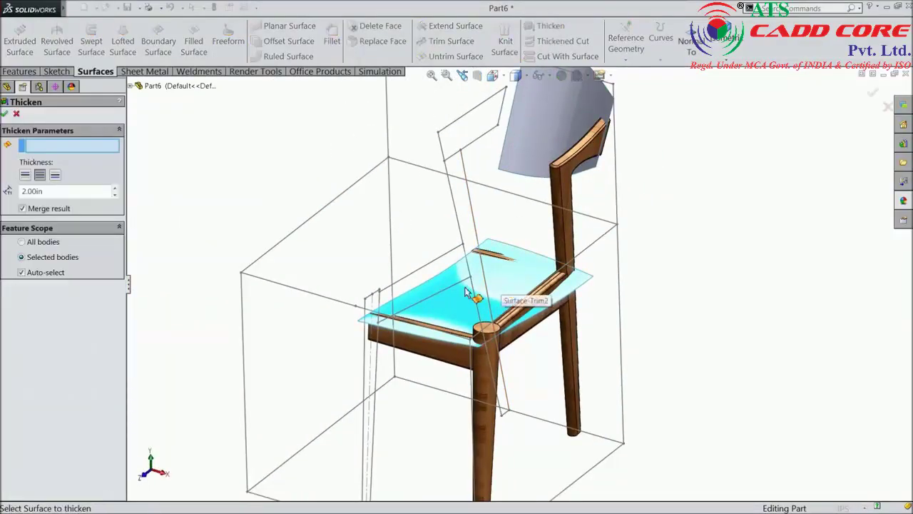
scroll(465, 305, "down", 1)
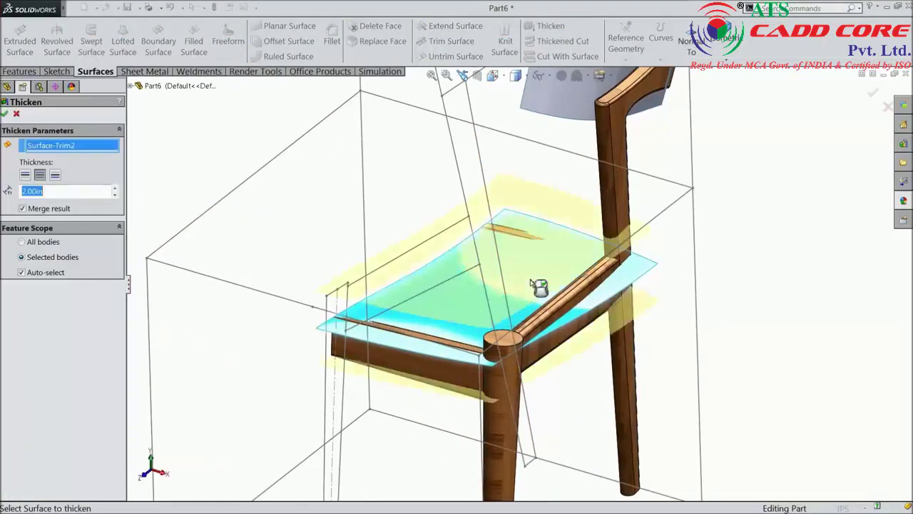
left_click(535, 287)
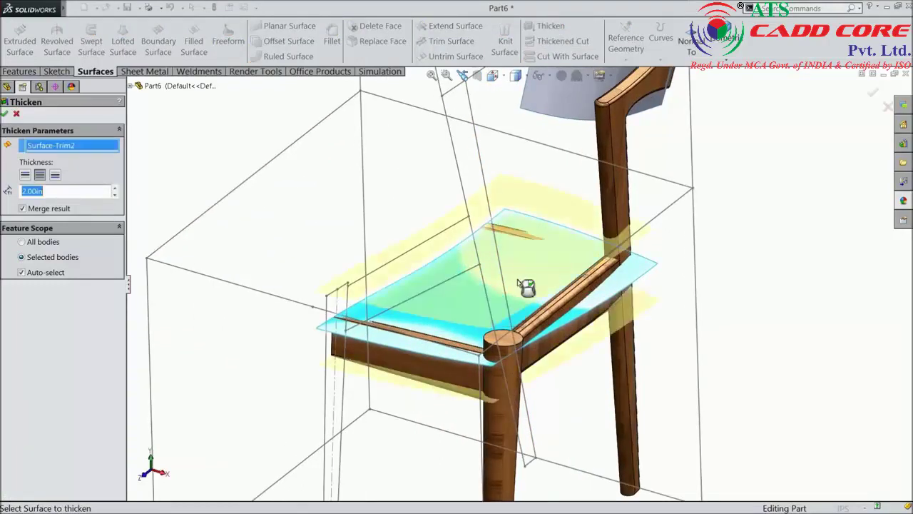
left_click(24, 175)
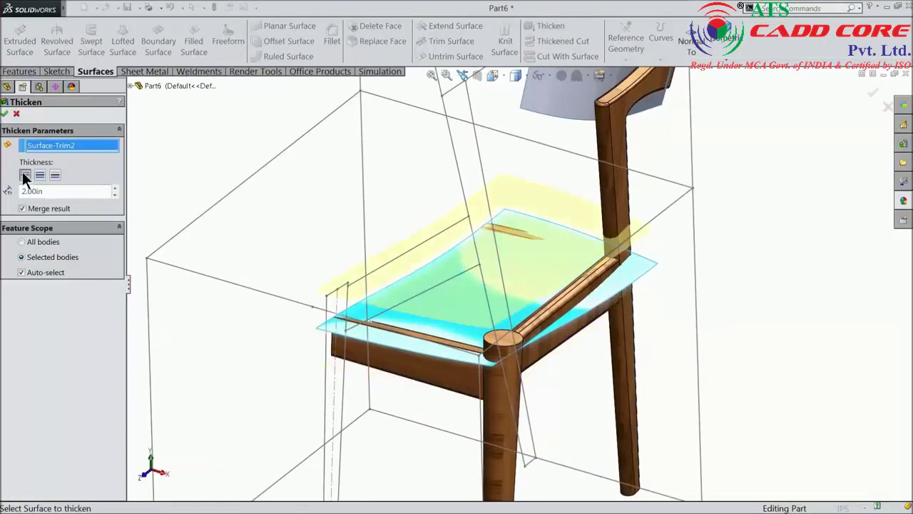
left_click(22, 211)
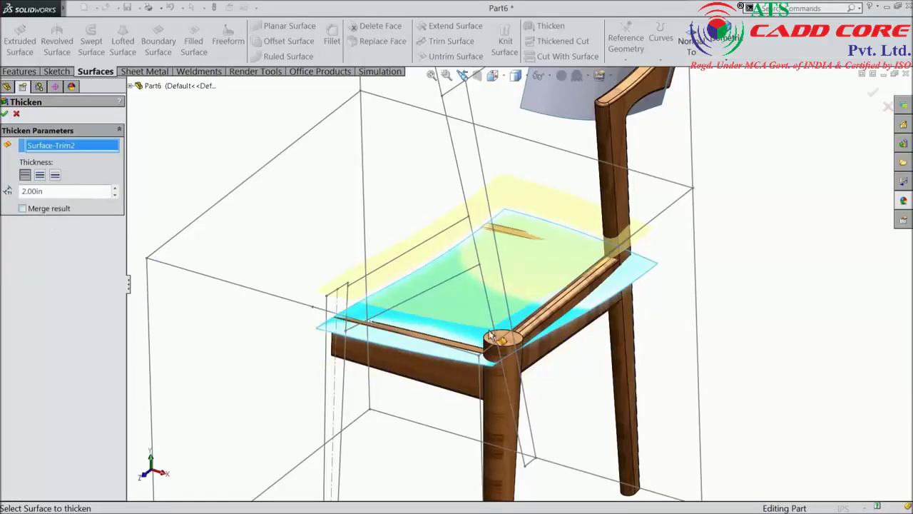
left_click(4, 112)
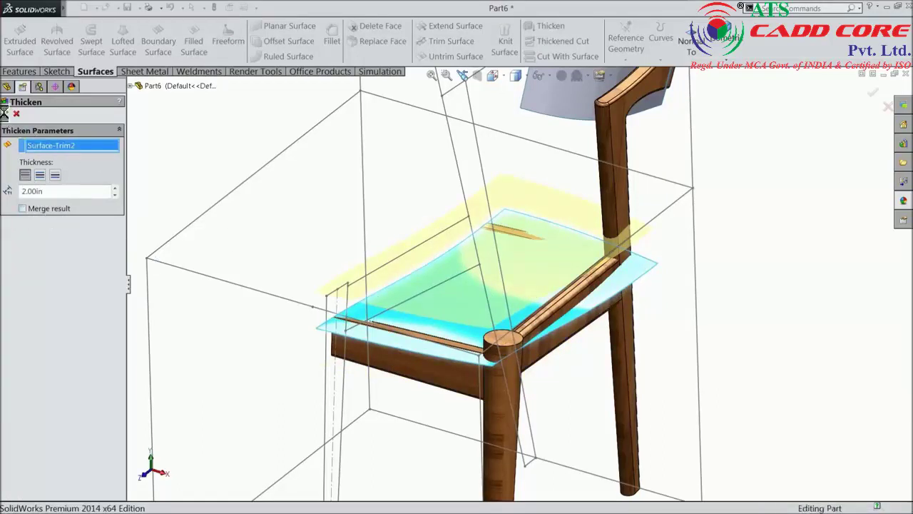
Thicken the curved backrest surface 2.00in into its own unmerged solid.
scroll(465, 301, "up", 3)
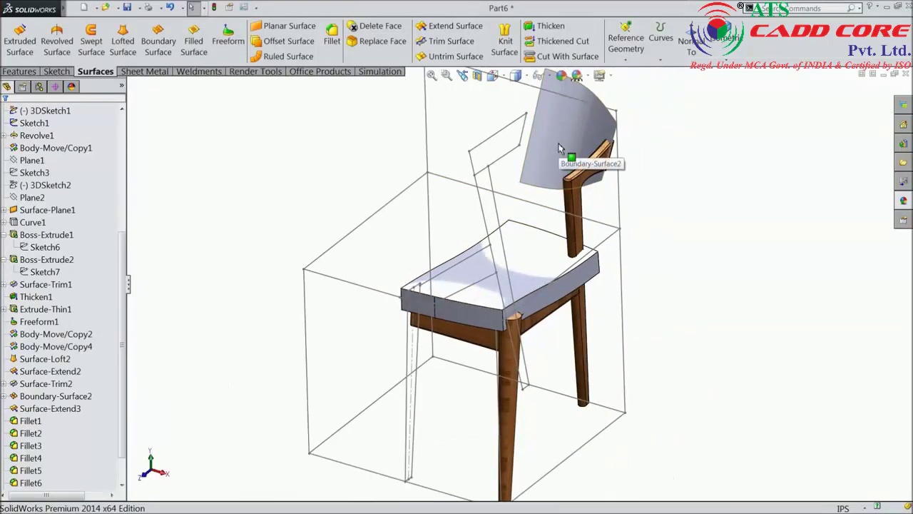
left_click(556, 32)
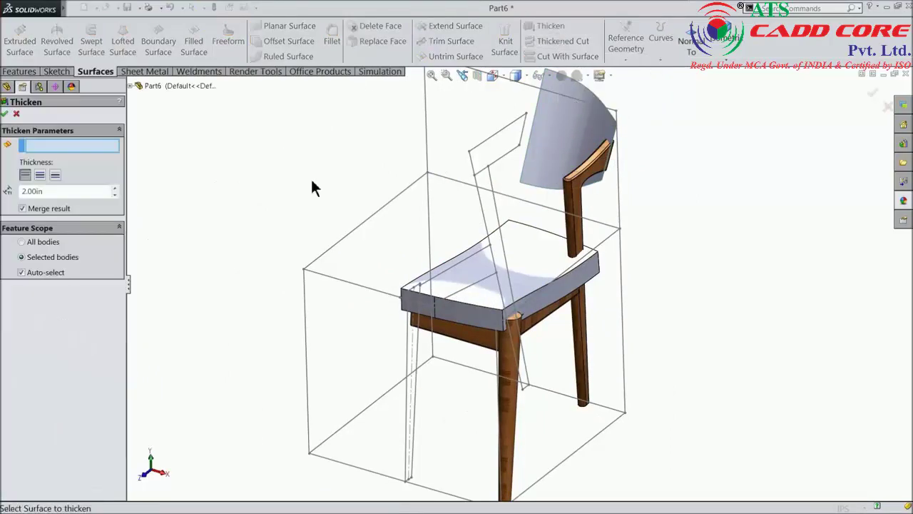
left_click(560, 139)
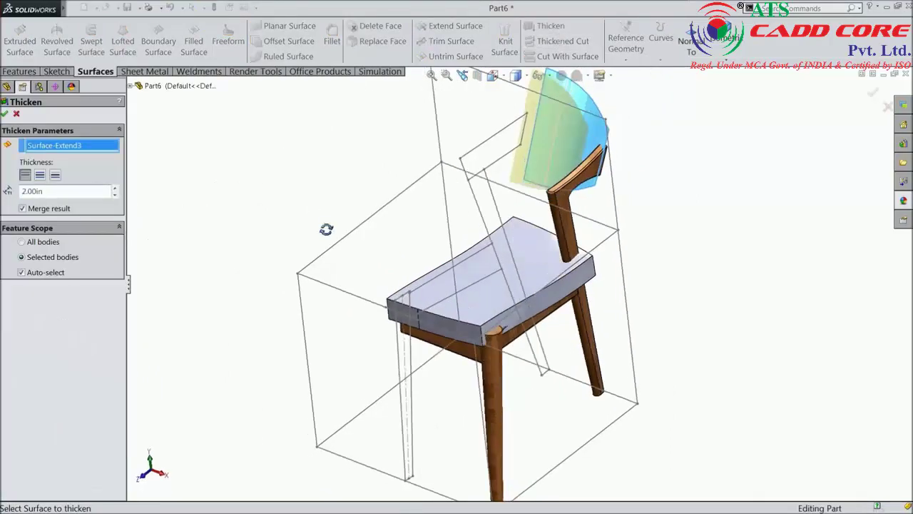
middle_click_drag(342, 214, 347, 232)
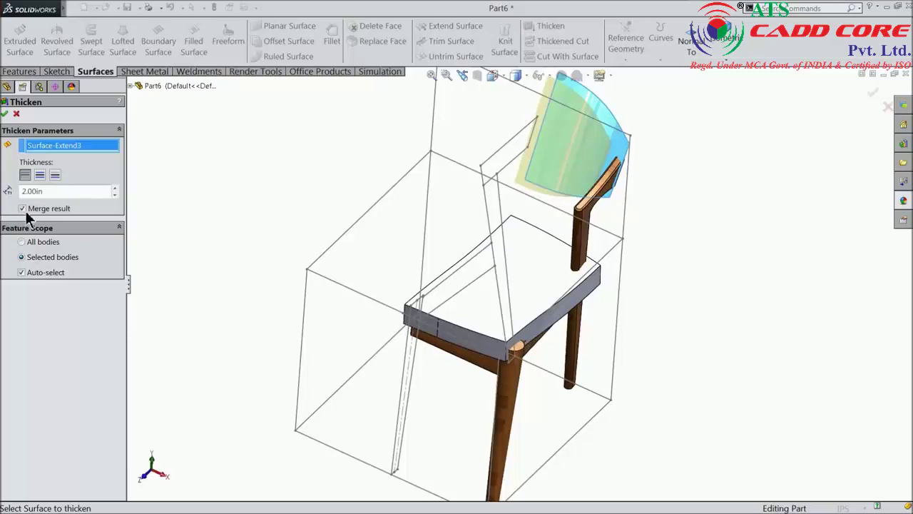
left_click(23, 209)
left_click(6, 114)
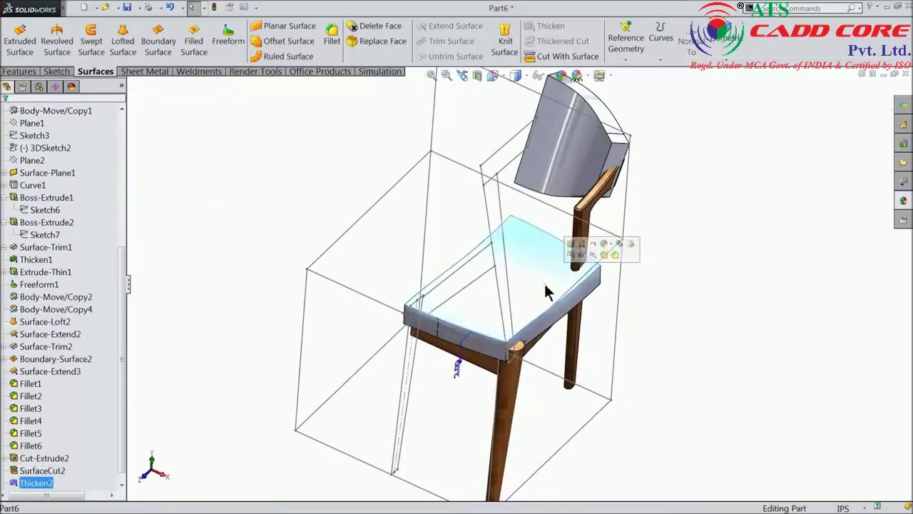
Apply the Fabric > Cloth canvas appearance to both thicken features.
scroll(122, 371, "down", 1)
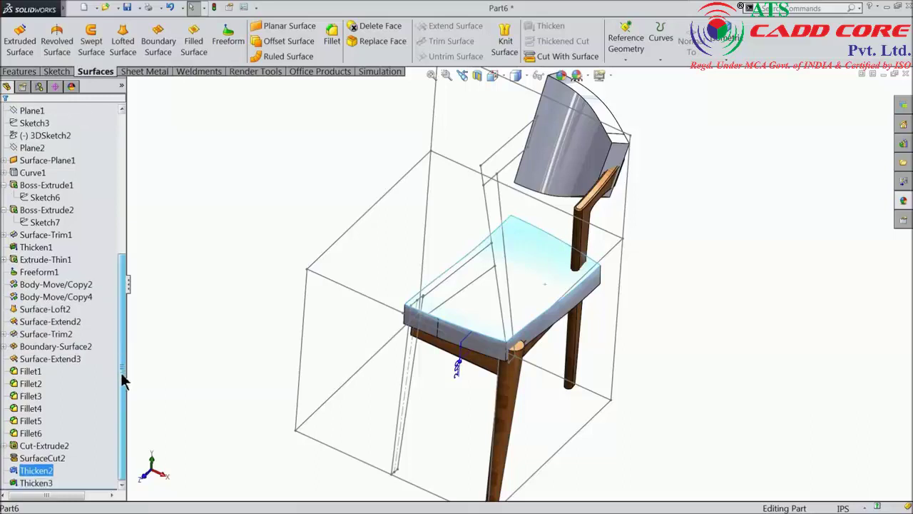
left_click(36, 483)
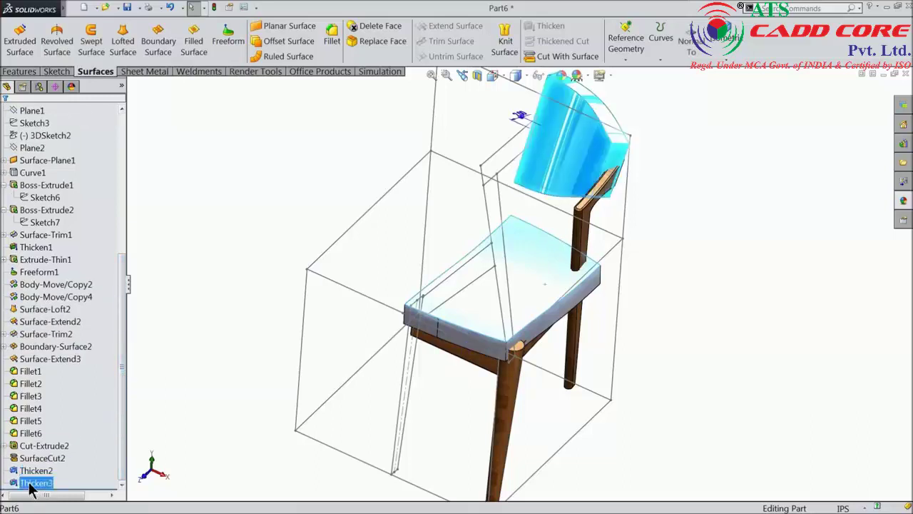
left_click(30, 471, "ctrl")
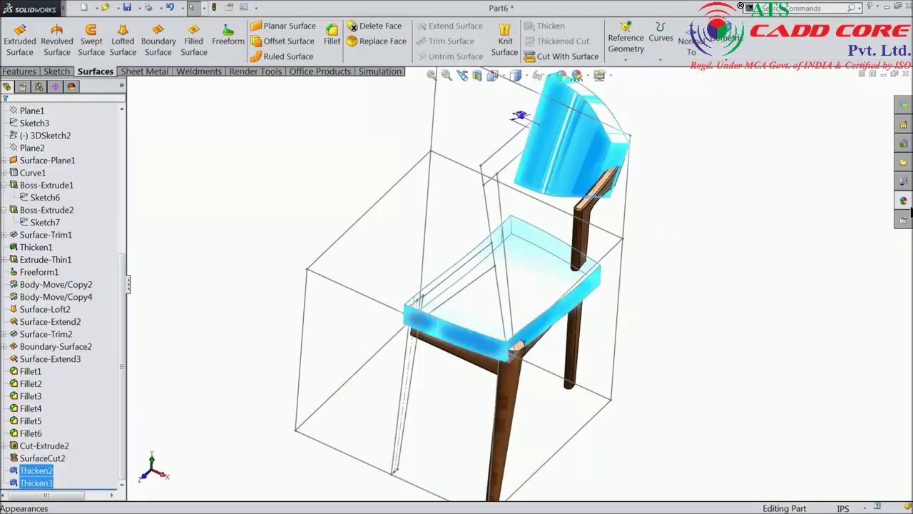
left_click(905, 201)
scroll(854, 170, "up", 3)
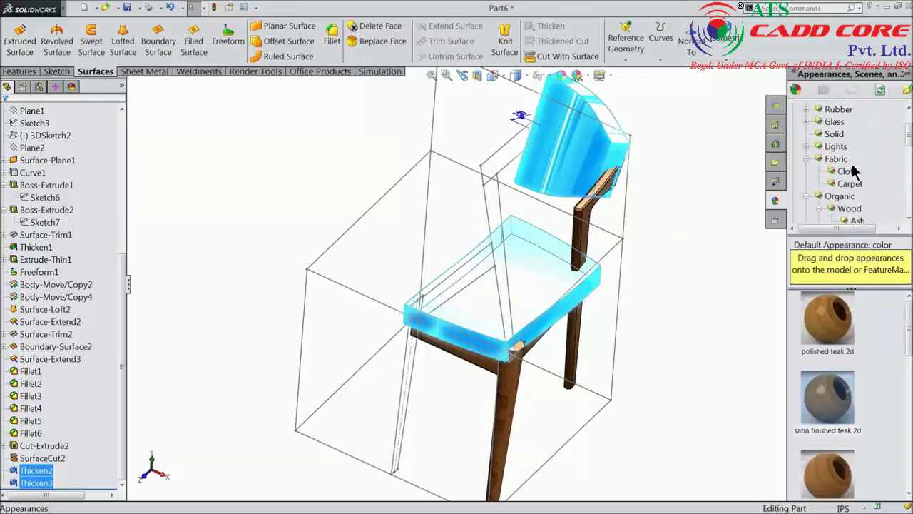
scroll(827, 187, "down", 1)
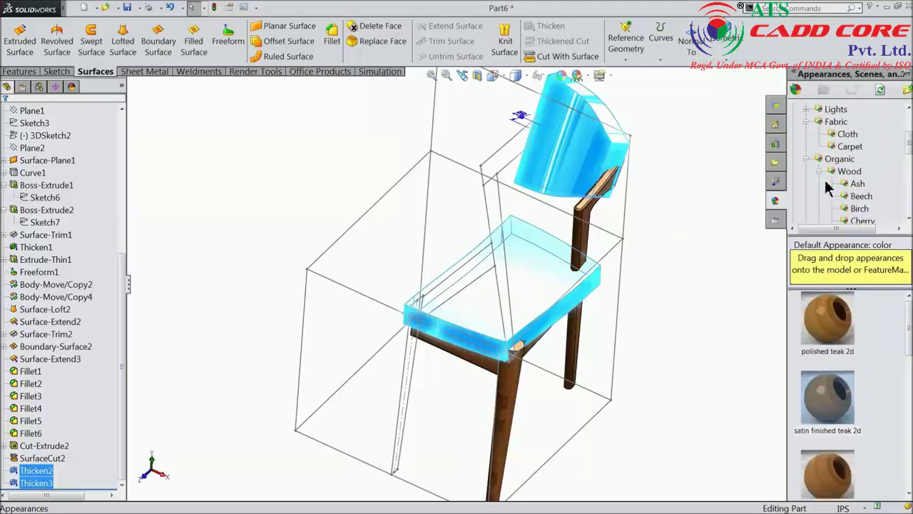
left_click(848, 136)
scroll(856, 317, "down", 2)
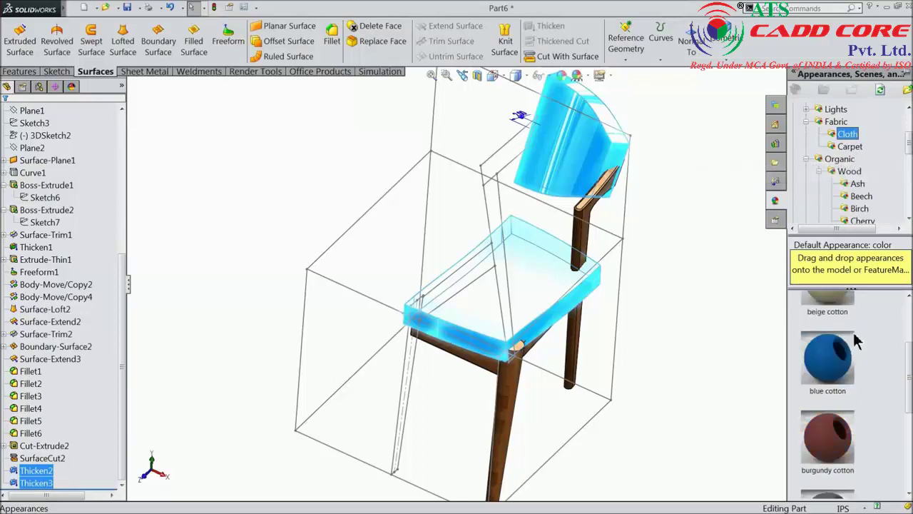
scroll(853, 343, "down", 2)
scroll(854, 348, "down", 1)
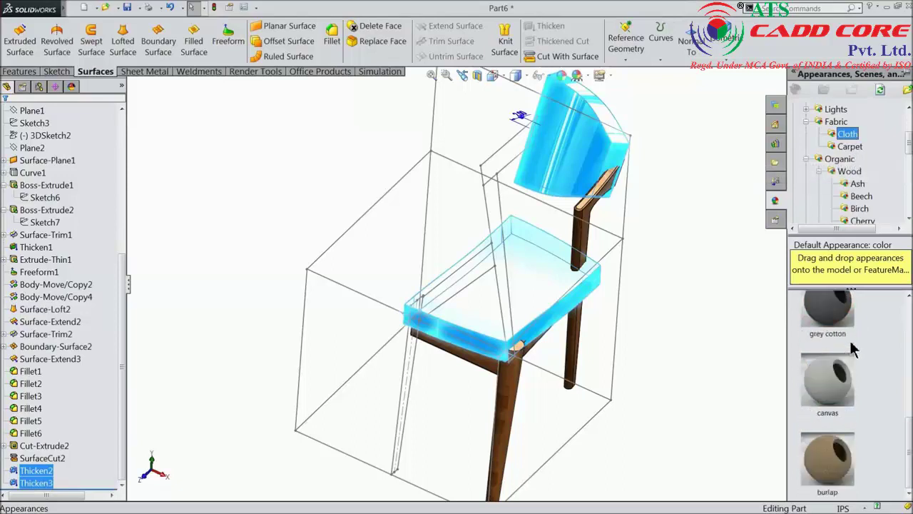
left_click(831, 378)
Drag canvas onto the backrest body and reselect both seat and backrest features.
left_click_drag(779, 380, 565, 175)
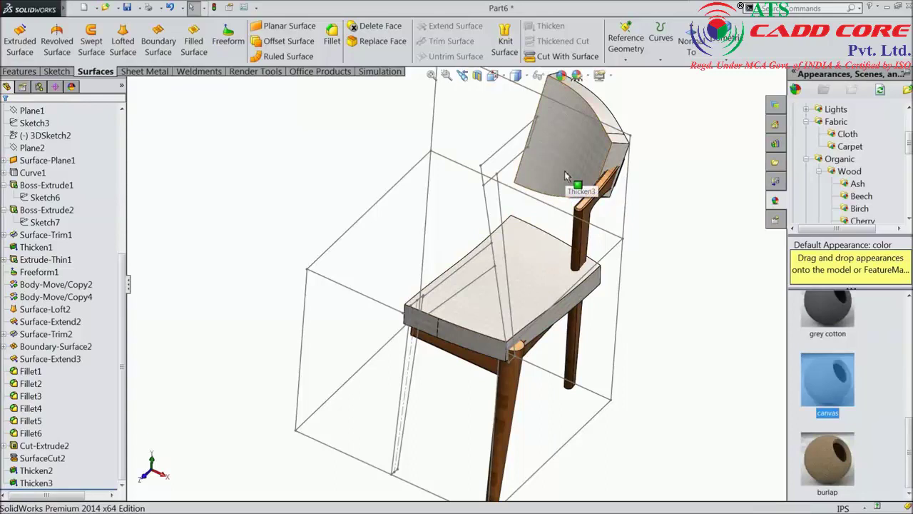
left_click_drag(565, 175, 565, 177)
left_click(36, 471)
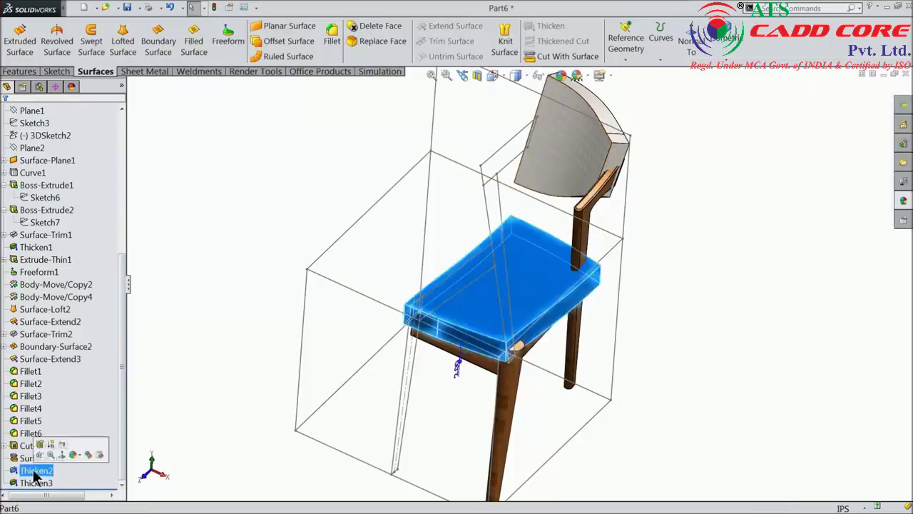
left_click(35, 483, "ctrl")
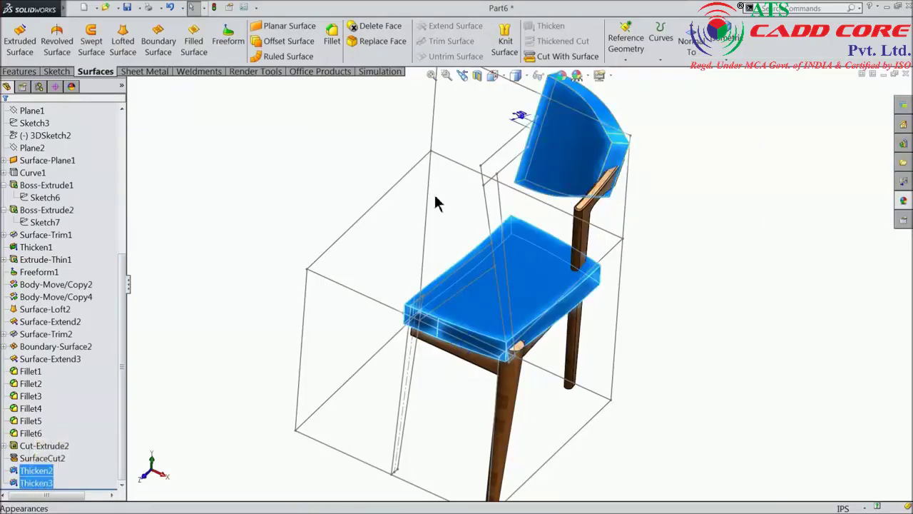
Recolour the seat and backrest canvas cyan, fine-tuning the red value.
left_click(577, 76)
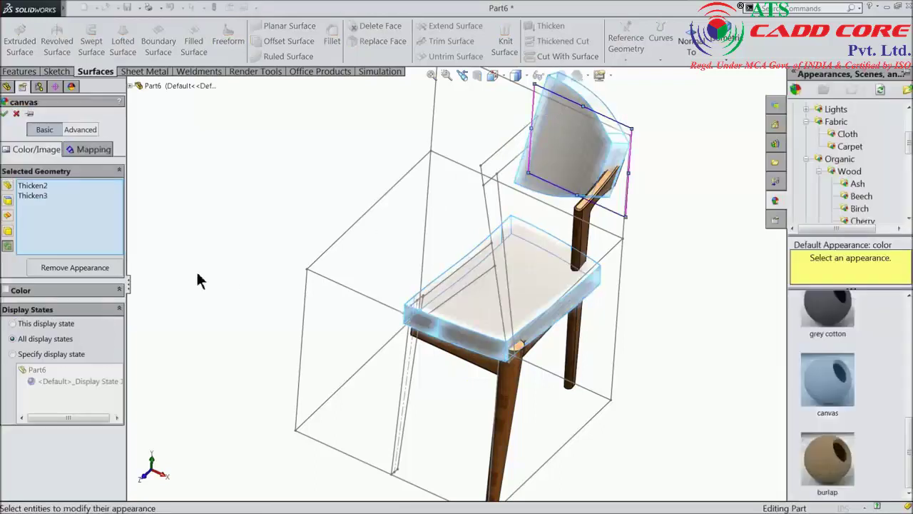
left_click(6, 291)
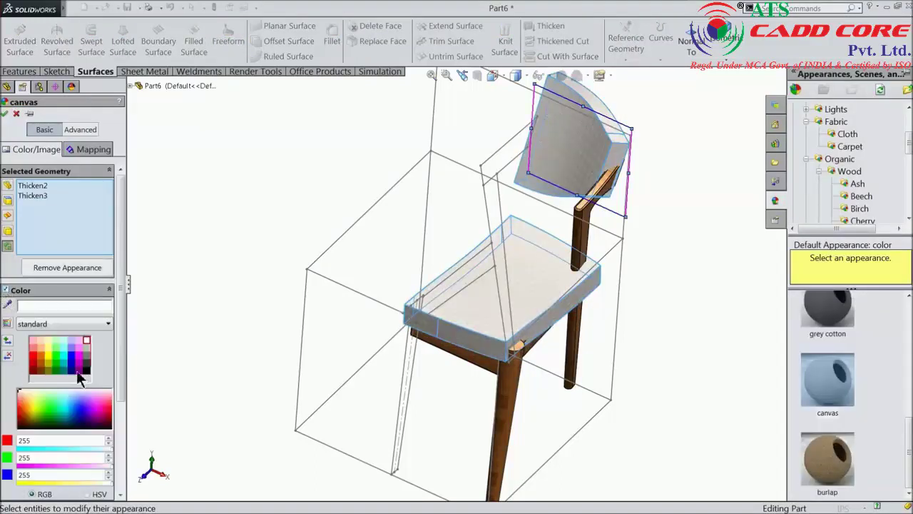
left_click(64, 360)
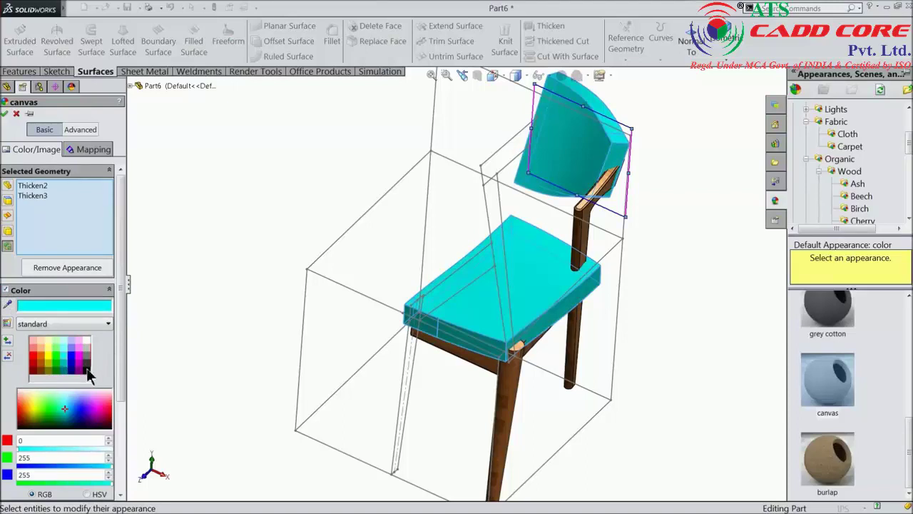
scroll(113, 376, "down", 2)
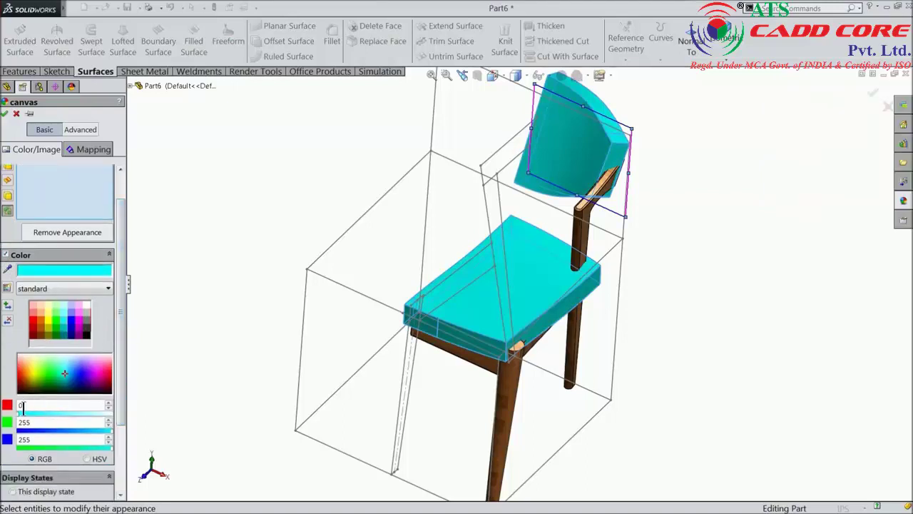
left_click_drag(18, 416, 59, 415)
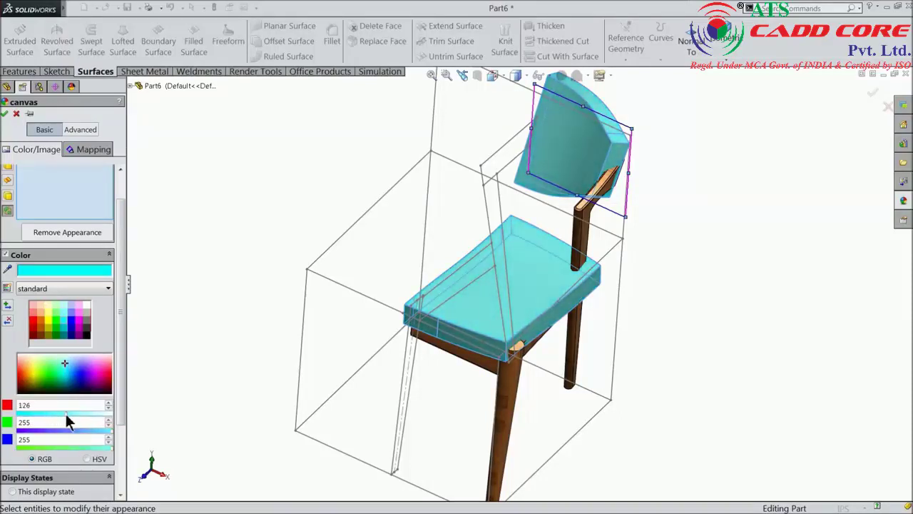
mouse_move(356, 364)
middle_mouse_down()
mouse_move(343, 349)
mouse_move(353, 353)
middle_mouse_up()
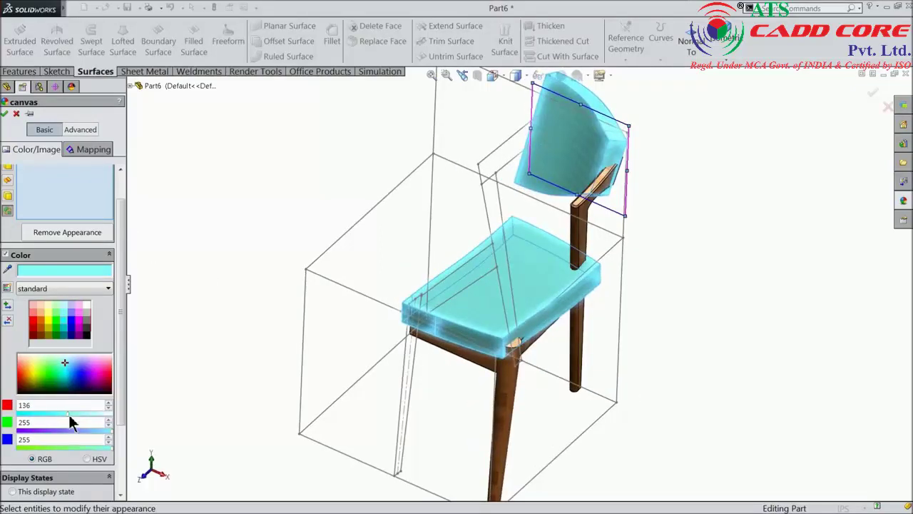
left_click_drag(68, 416, 59, 416)
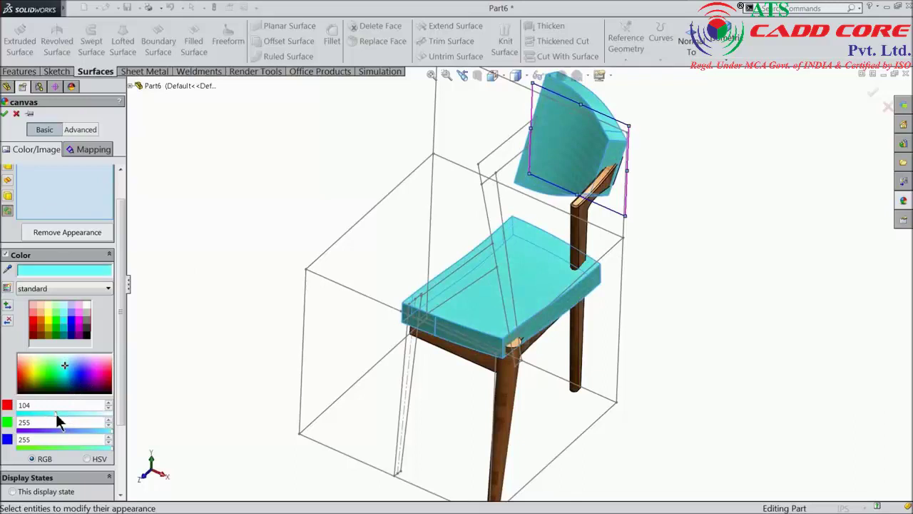
left_click_drag(49, 419, 32, 420)
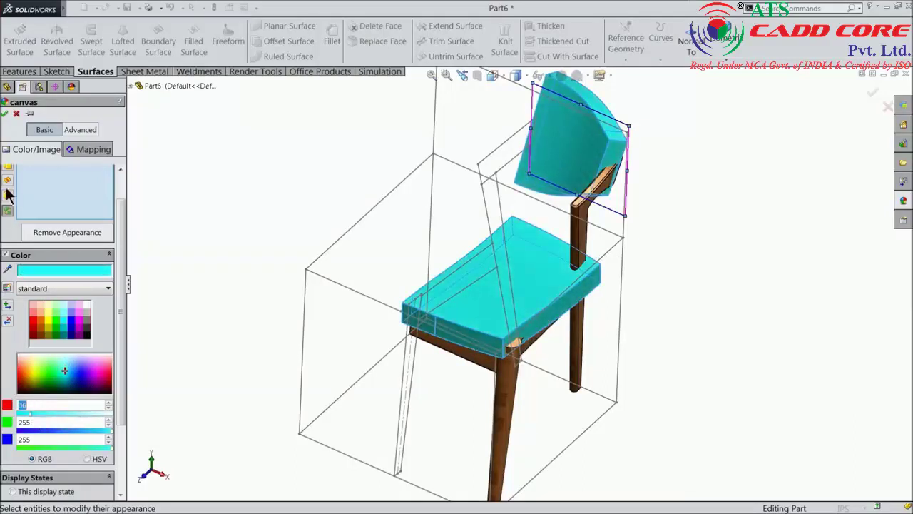
left_click(6, 114)
Start Sketch13 on the inner face of the seat frame, viewed normal to the plane.
scroll(478, 329, "down", 5)
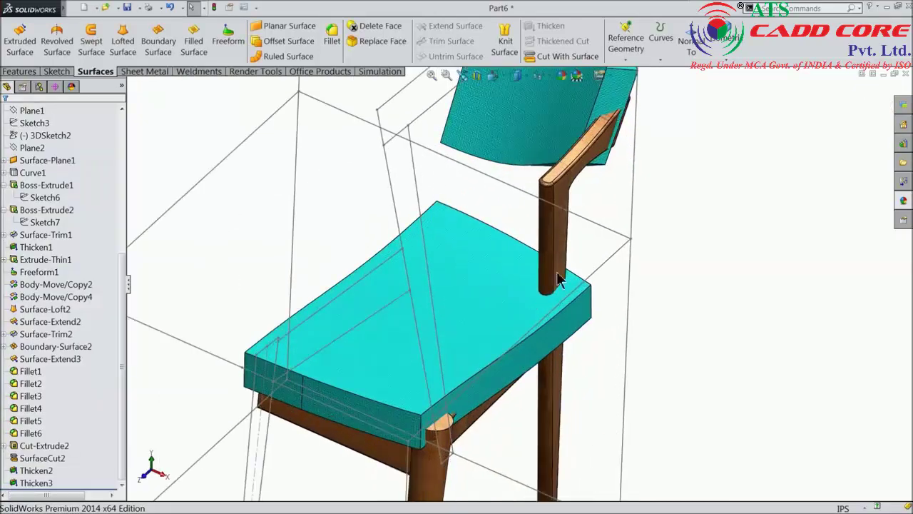
scroll(471, 321, "up", 2)
scroll(471, 322, "up", 1)
scroll(477, 320, "up", 1)
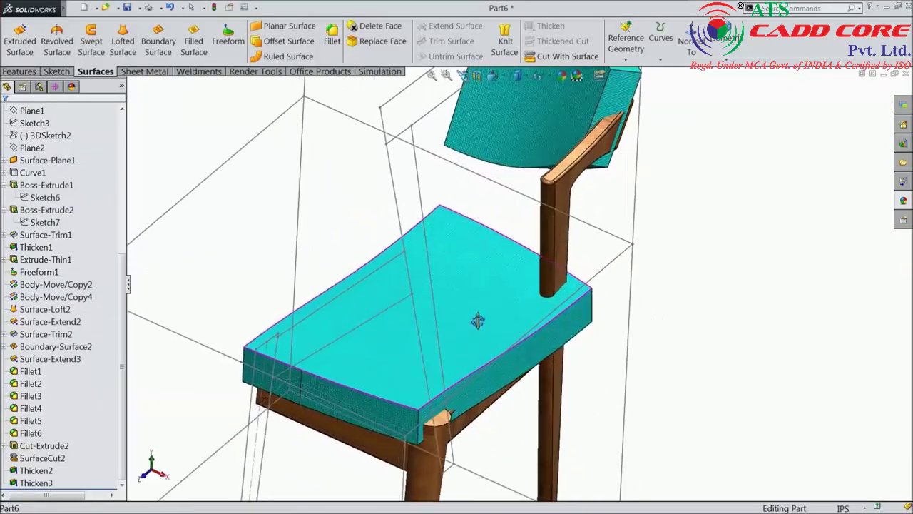
scroll(485, 327, "up", 2)
scroll(546, 357, "down", 3)
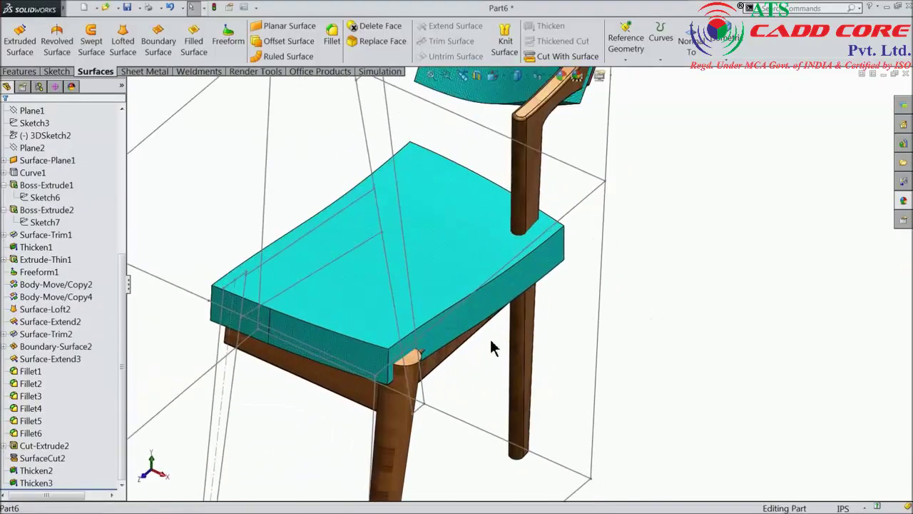
scroll(492, 348, "up", 1)
scroll(492, 316, "up", 2)
mouse_move(492, 316)
middle_mouse_down()
mouse_move(514, 316)
mouse_move(563, 289)
mouse_move(542, 260)
middle_mouse_up()
scroll(536, 254, "down", 3)
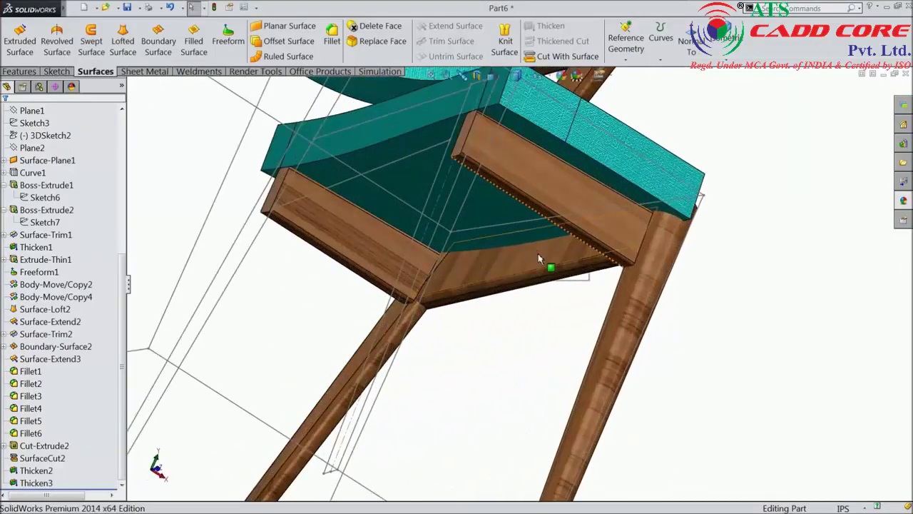
left_click(540, 259)
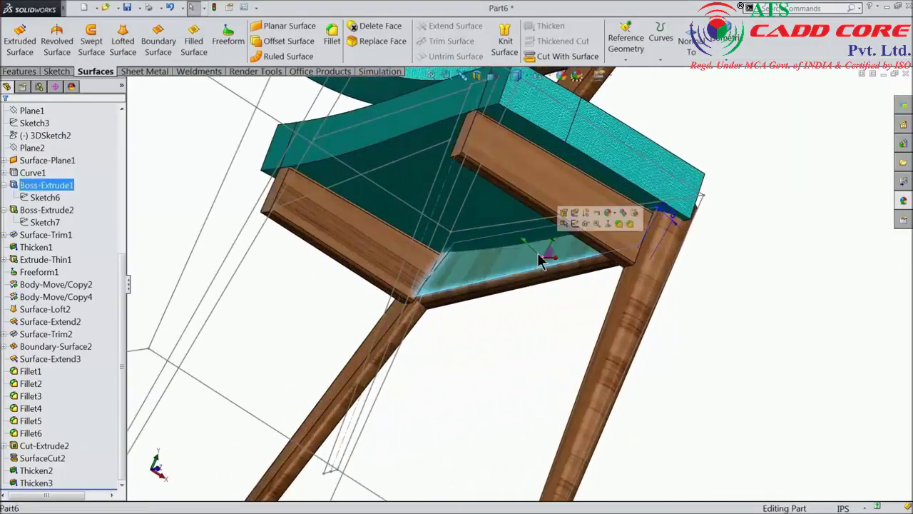
left_click(575, 225)
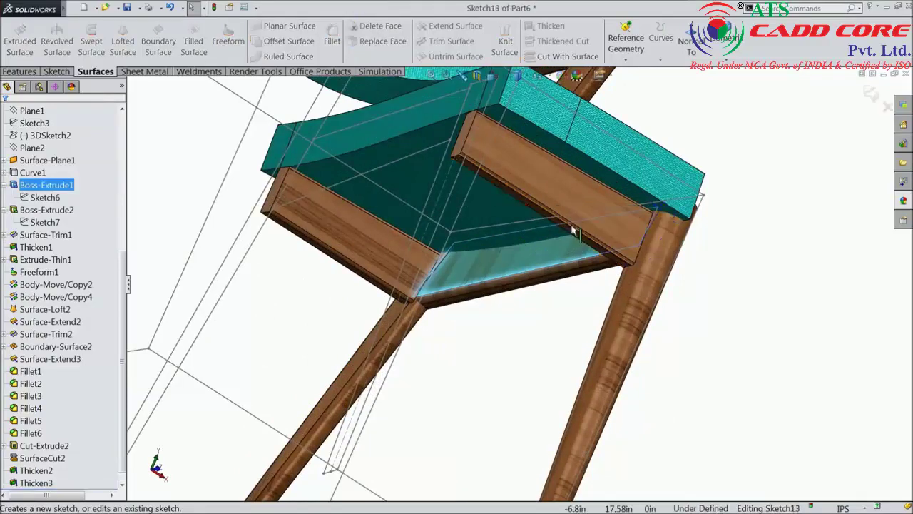
left_click(690, 44)
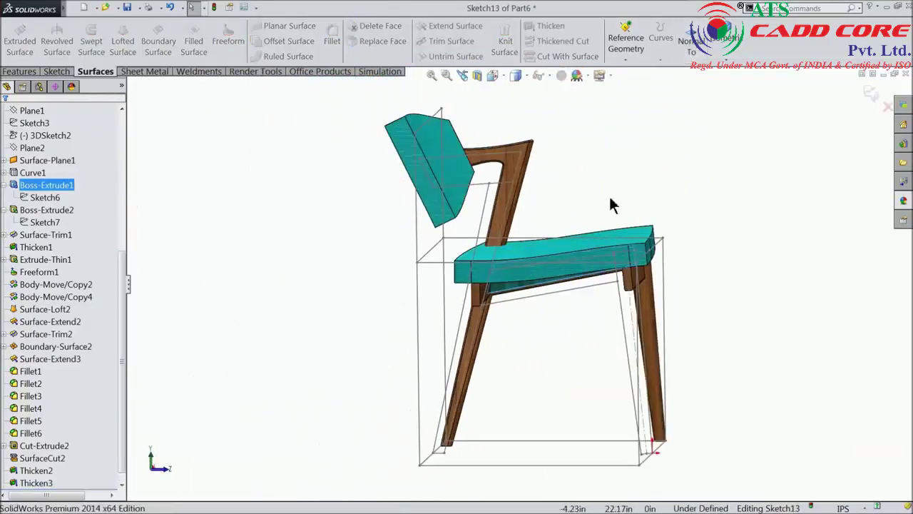
Draw a corner rectangle enclosing the seat front, spanning roughly x 3.05 to -22.24.
left_click(57, 72)
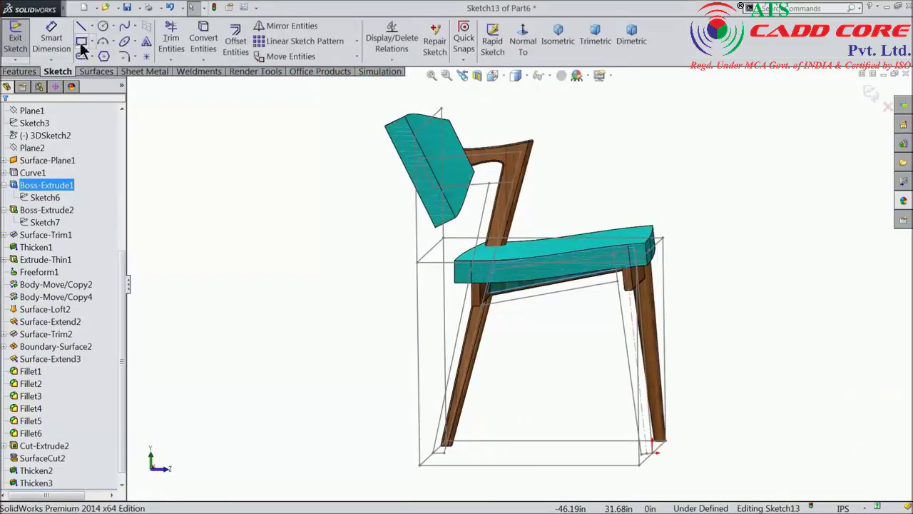
left_click(432, 232)
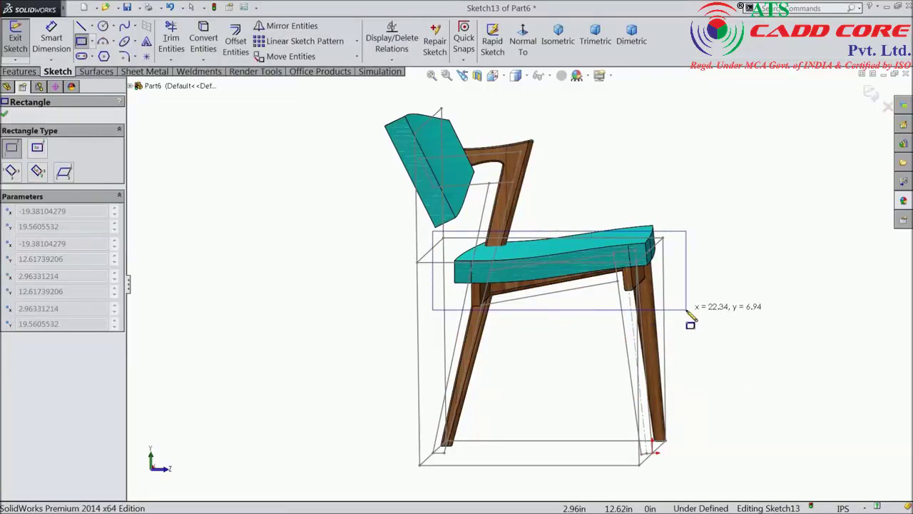
key("Escape")
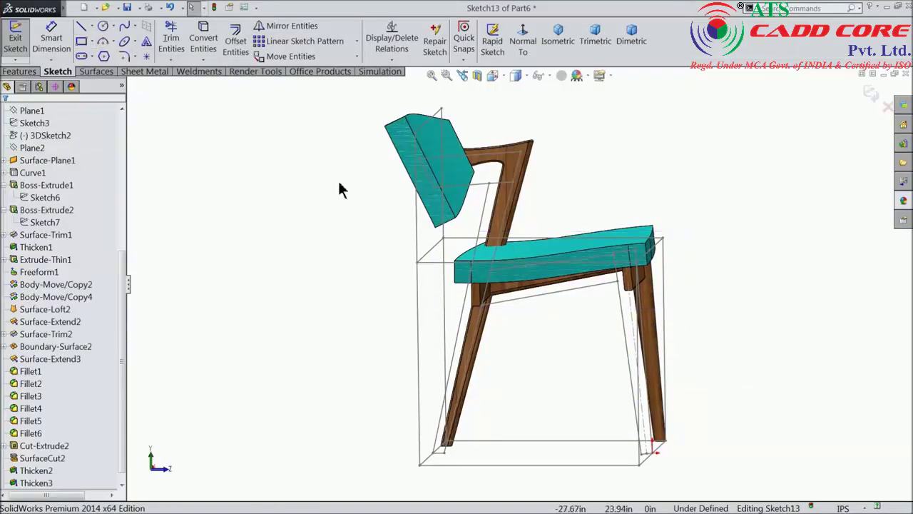
left_click(687, 208)
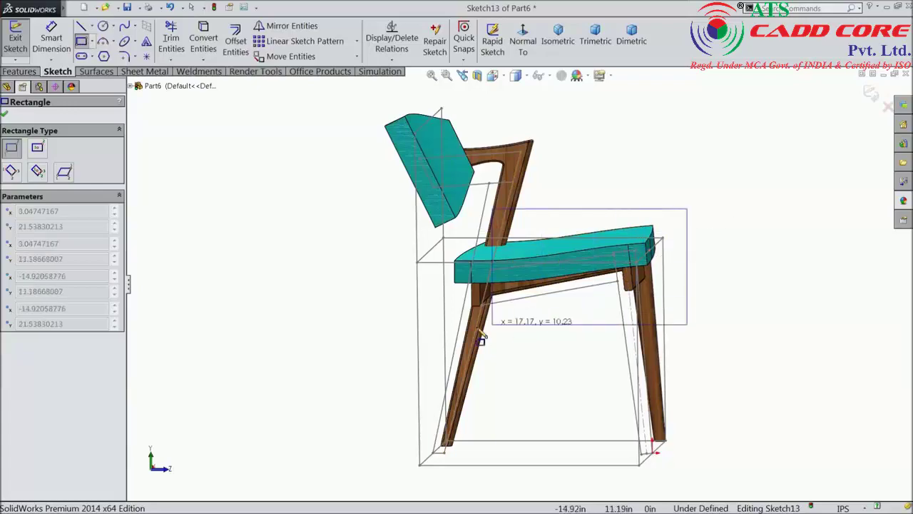
left_click(401, 323)
middle_click_drag(695, 300, 527, 344)
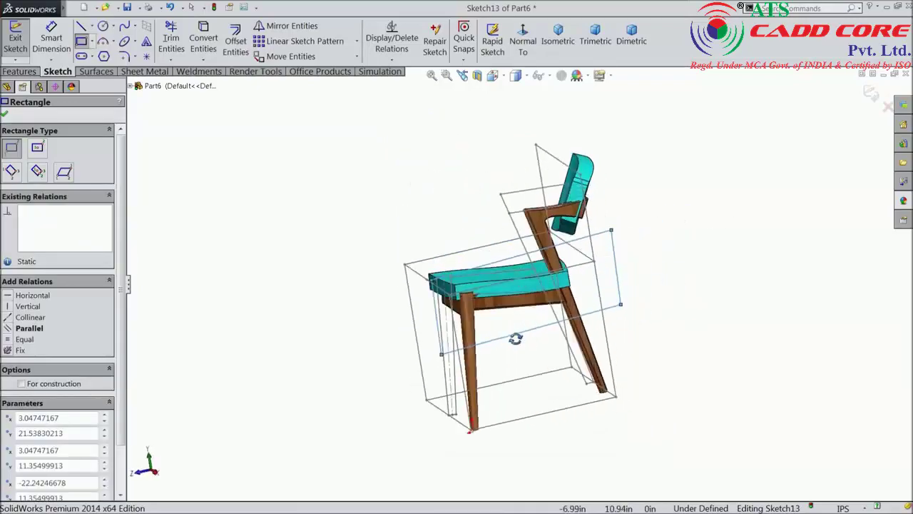
scroll(527, 344, "up", 3)
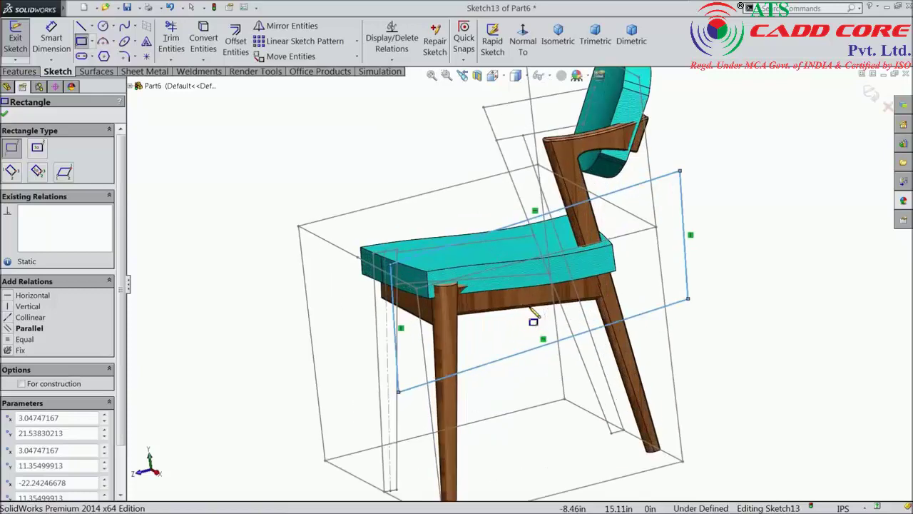
left_click(15, 72)
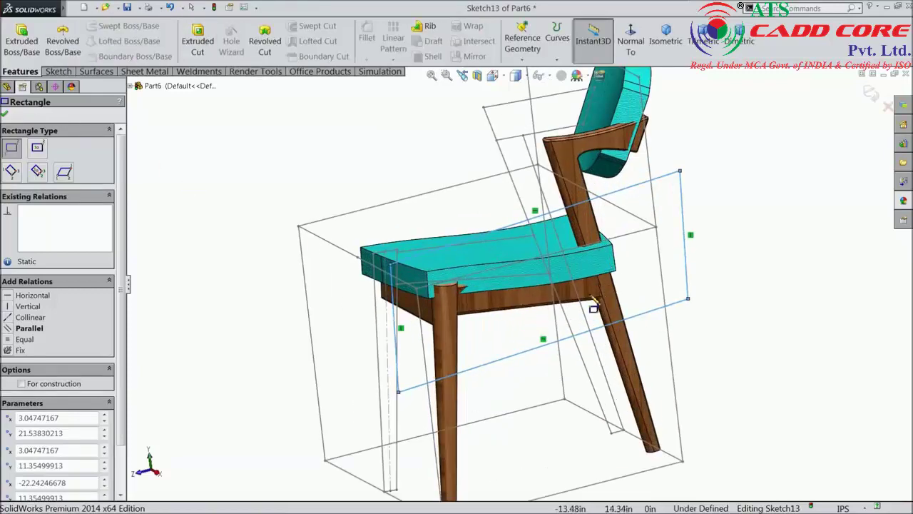
Extrude-cut the Sketch13 rectangle Blind 3.525in, affecting only the Thicken2 seat cushion body.
left_click(198, 43)
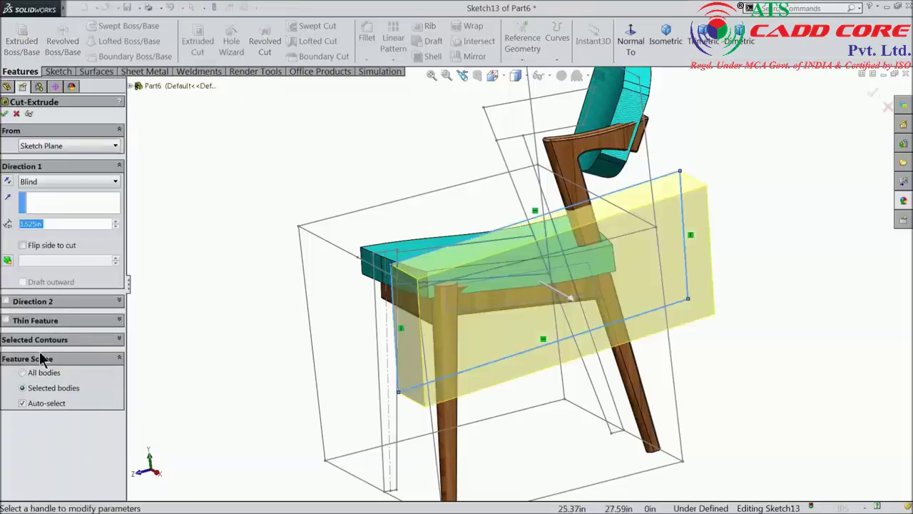
left_click(23, 404)
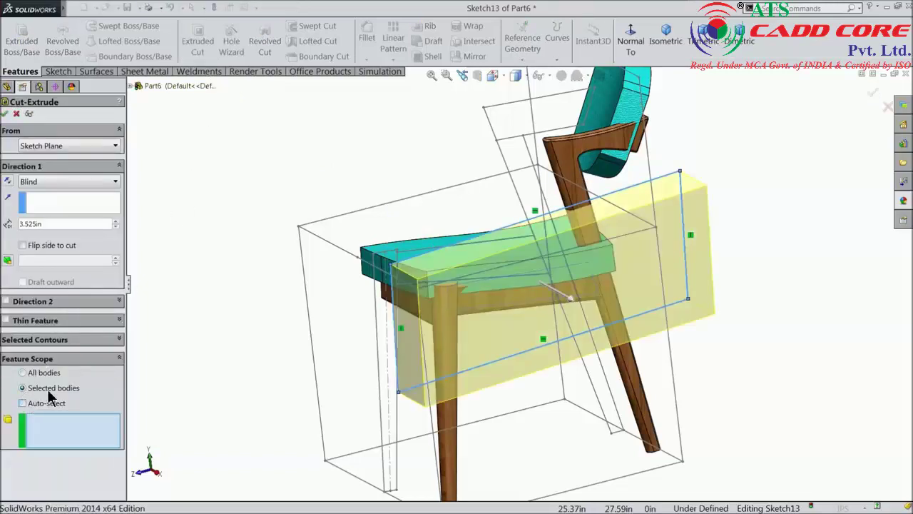
left_click(373, 266)
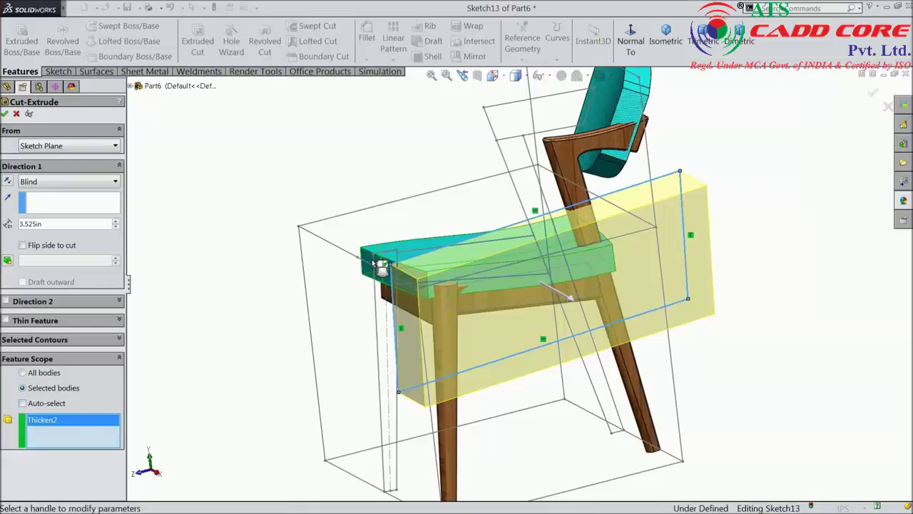
scroll(373, 272, "down", 2)
scroll(430, 287, "down", 3)
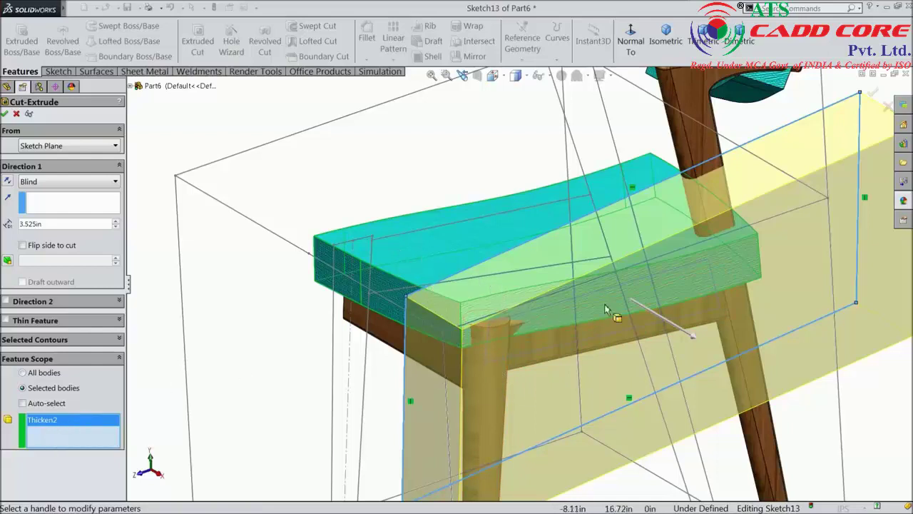
left_click(6, 115)
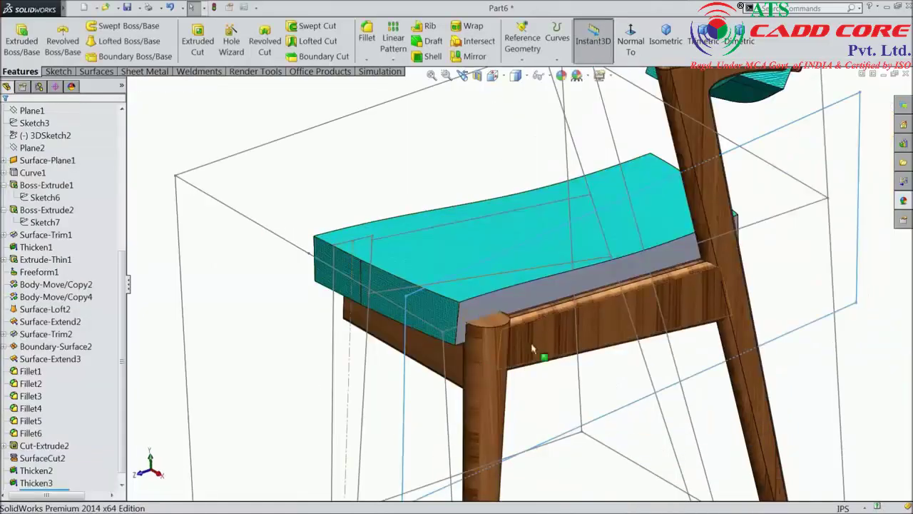
Zoom and rotate the view to inspect the newly cut seat cushion face.
scroll(531, 348, "down", 3)
scroll(502, 326, "down", 2)
scroll(477, 287, "down", 2)
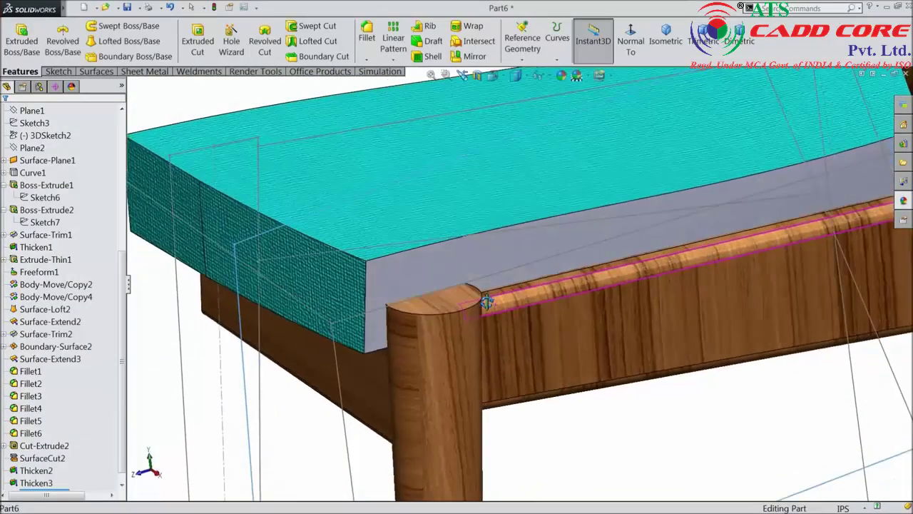
scroll(486, 303, "up", 1)
scroll(507, 312, "up", 2)
scroll(512, 316, "up", 2)
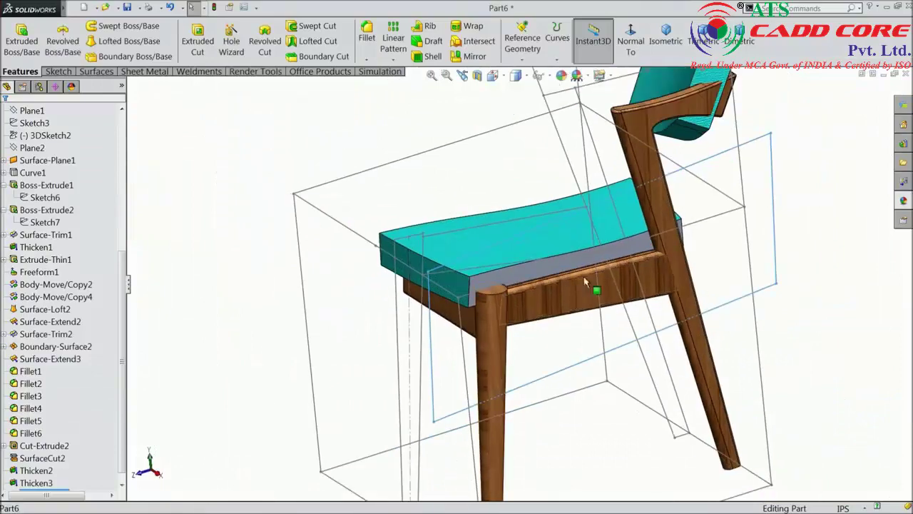
middle_click_drag(584, 283, 563, 279)
left_click(563, 280)
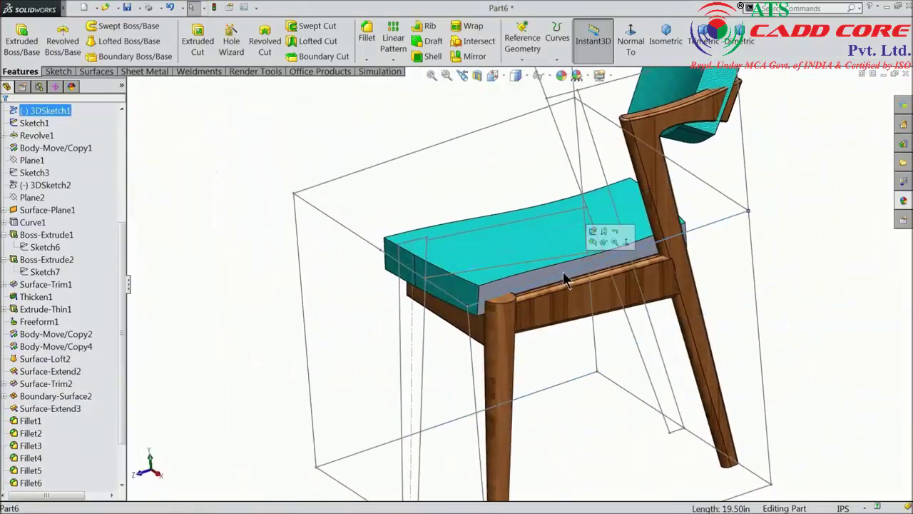
Apply the canvas appearance to the cut seat face only, coloured cyan with a slight red tweak.
left_click(903, 202)
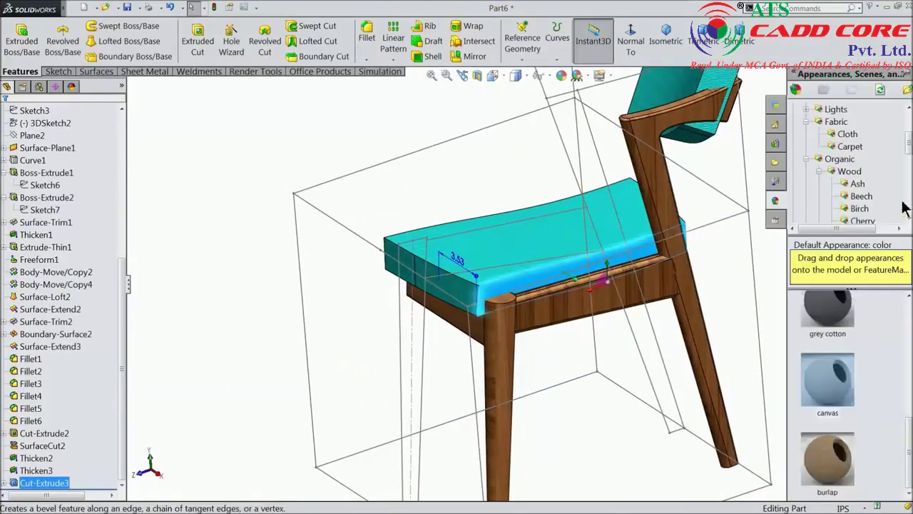
mouse_move(844, 386)
left_mouse_down()
mouse_move(519, 283)
mouse_move(534, 285)
left_mouse_up()
left_click(562, 75)
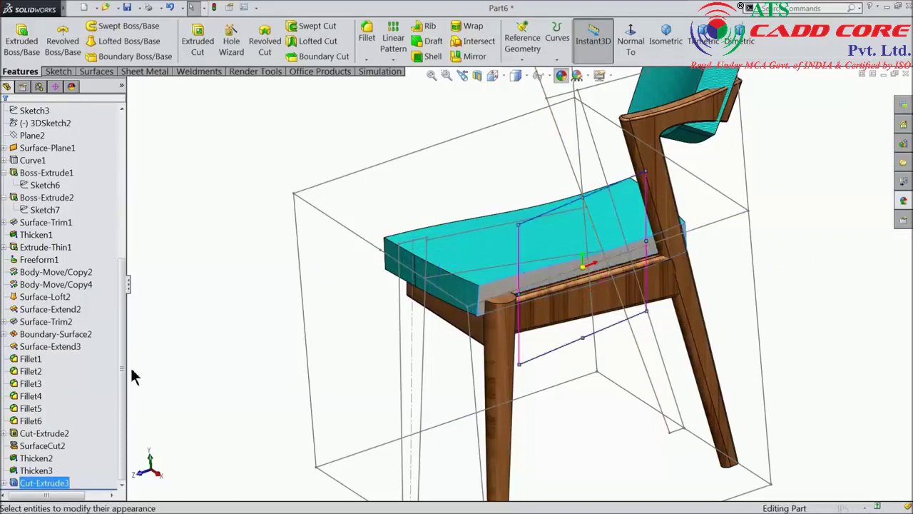
left_click(9, 291)
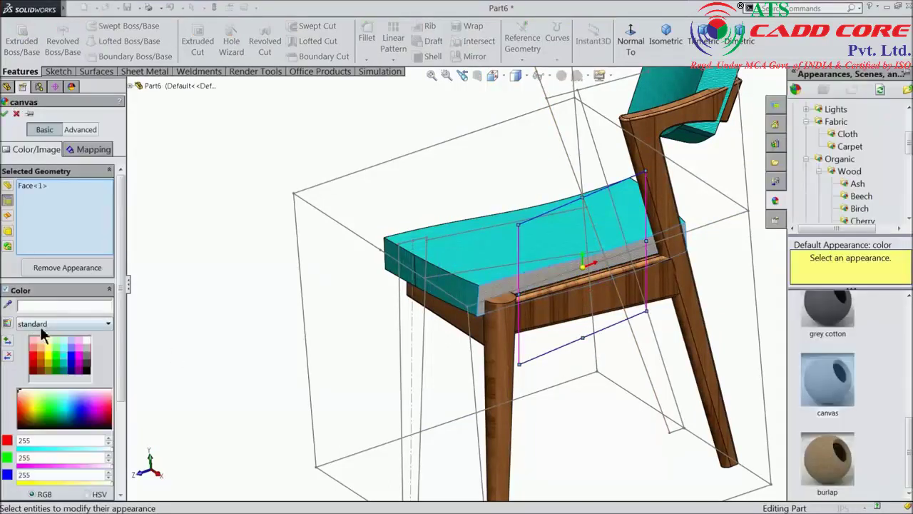
left_click(68, 367)
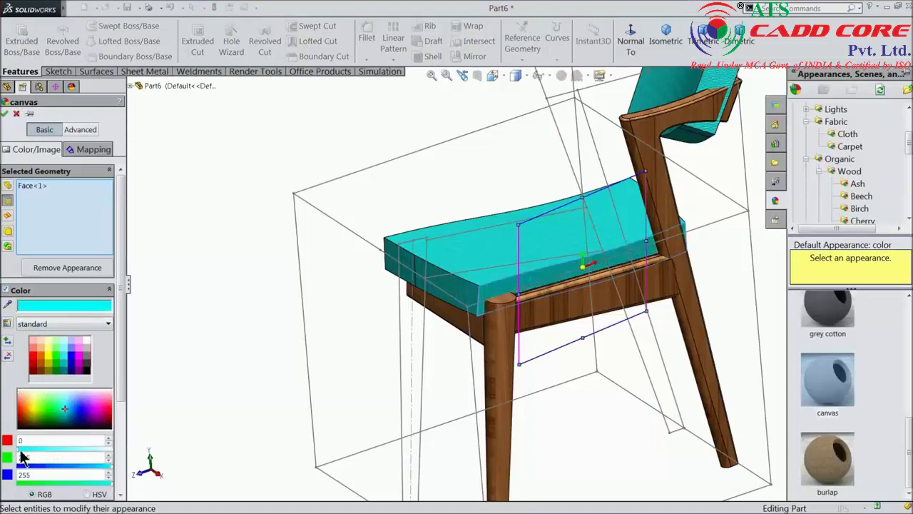
left_click_drag(19, 453, 26, 451)
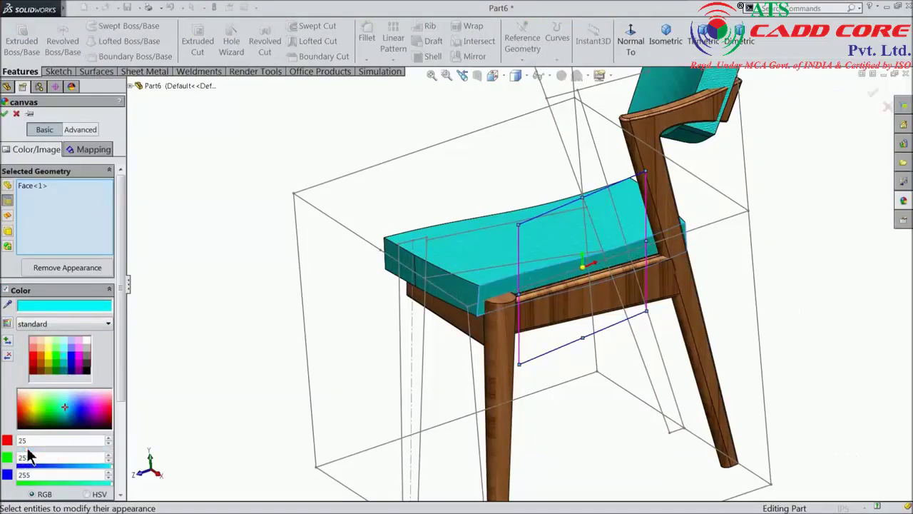
left_click(5, 114)
Start Sketch14 on a face of the chair frame, viewed normal to the plane.
key("f")
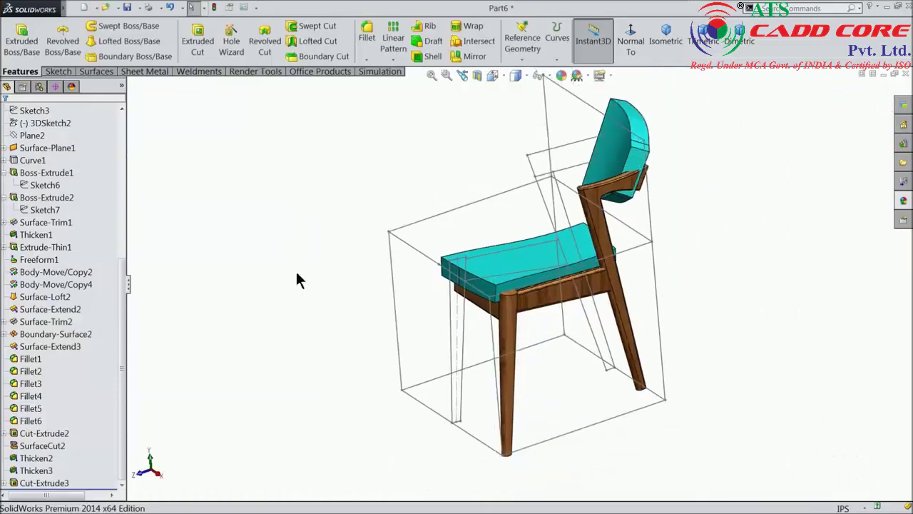
mouse_move(408, 289)
middle_mouse_down()
mouse_move(421, 297)
mouse_move(591, 231)
middle_mouse_up()
scroll(581, 228, "down", 3)
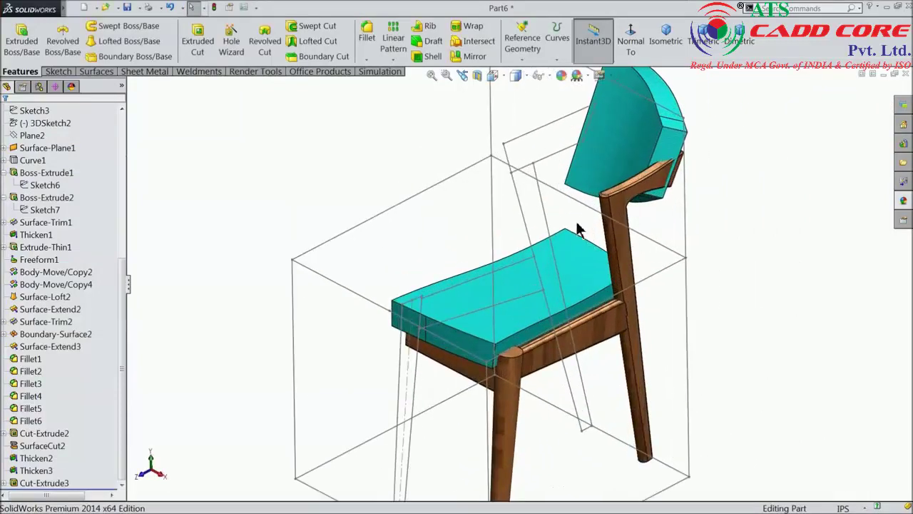
scroll(713, 186, "down", 2)
scroll(636, 204, "down", 2)
mouse_move(635, 204)
middle_mouse_down()
mouse_move(687, 241)
mouse_move(618, 224)
middle_mouse_up()
left_click(618, 222)
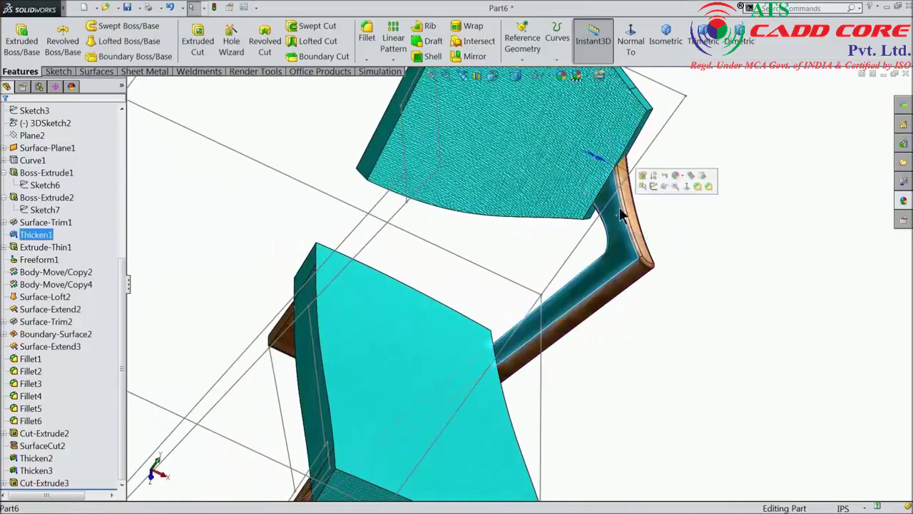
left_click(653, 184)
left_click(628, 39)
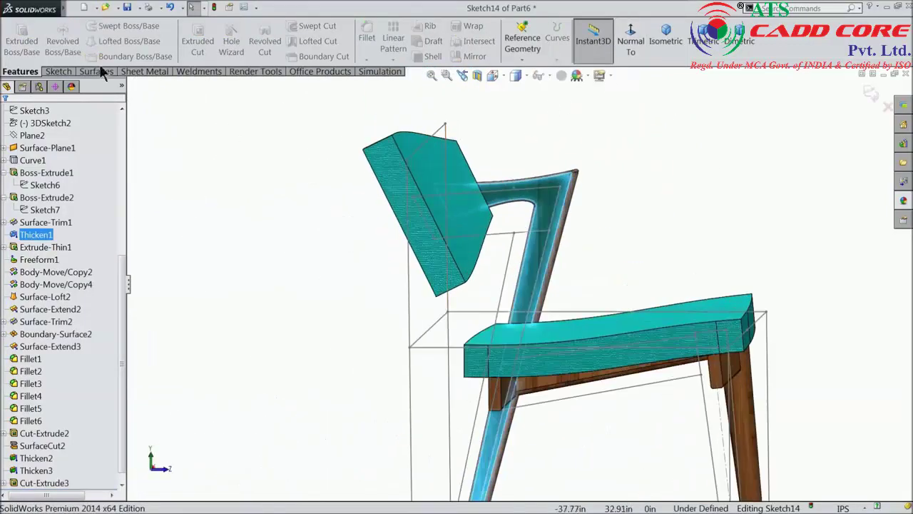
Draw a corner rectangle enclosing the backrest cushion and begin an extruded cut from it.
left_click(59, 71)
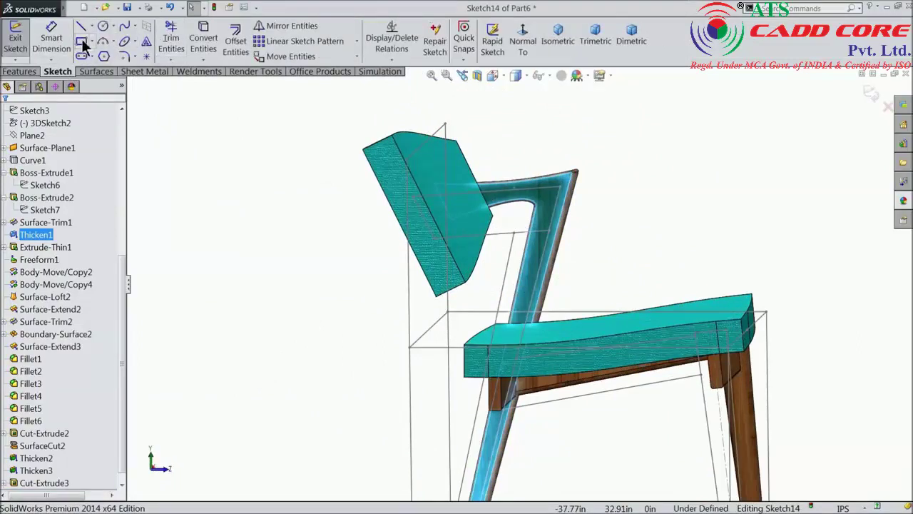
left_click(82, 43)
left_click(343, 105)
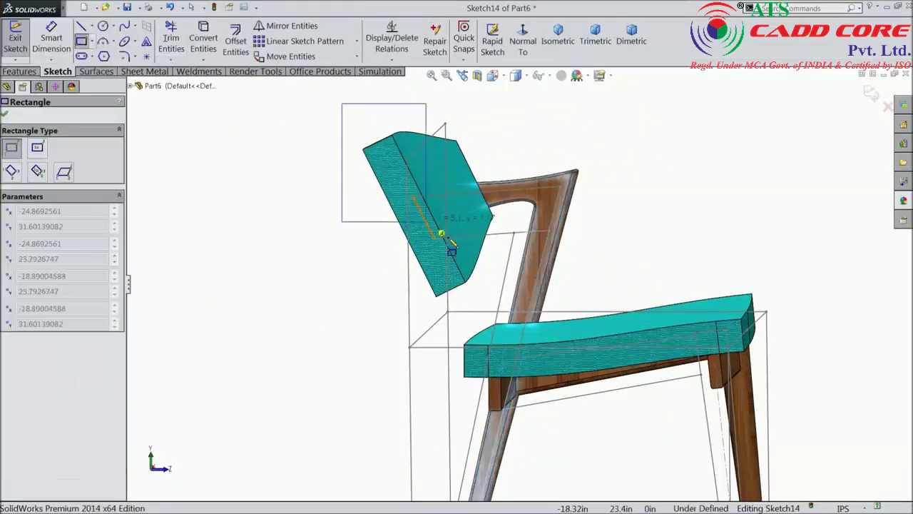
left_click(555, 307)
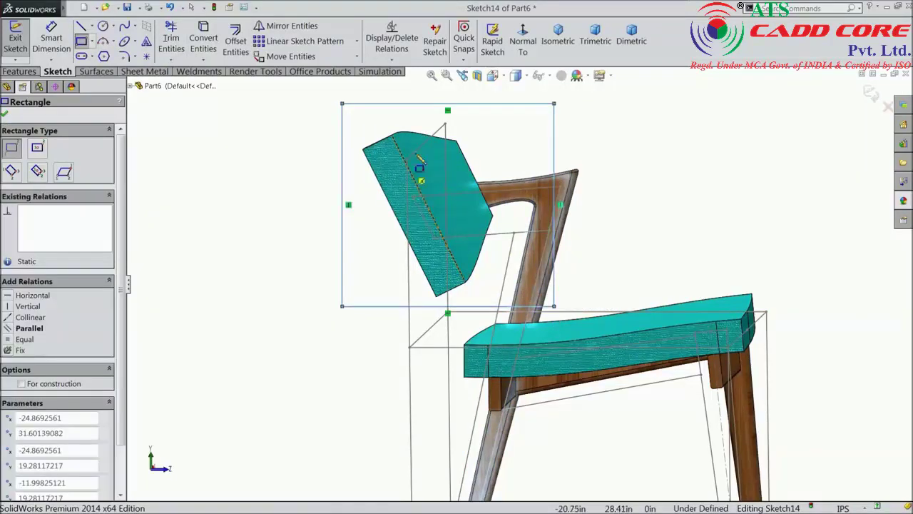
left_click(5, 116)
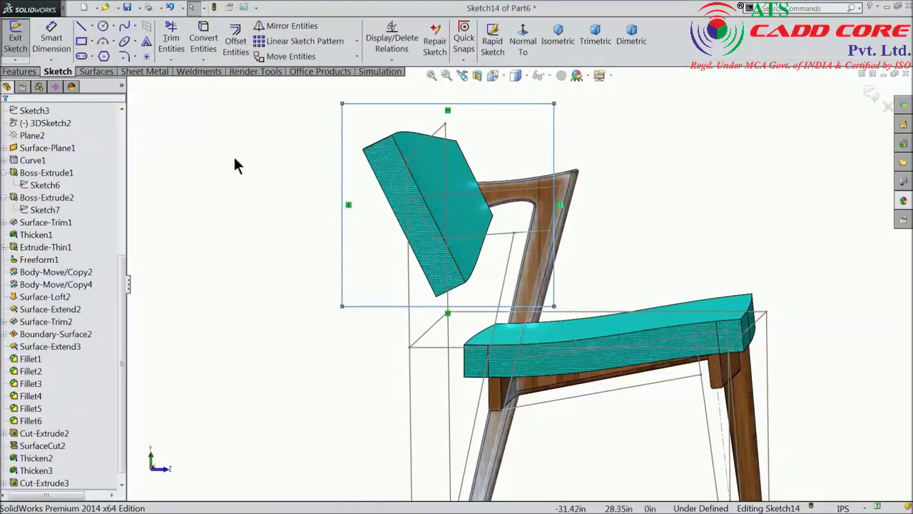
left_click(19, 71)
left_click(197, 44)
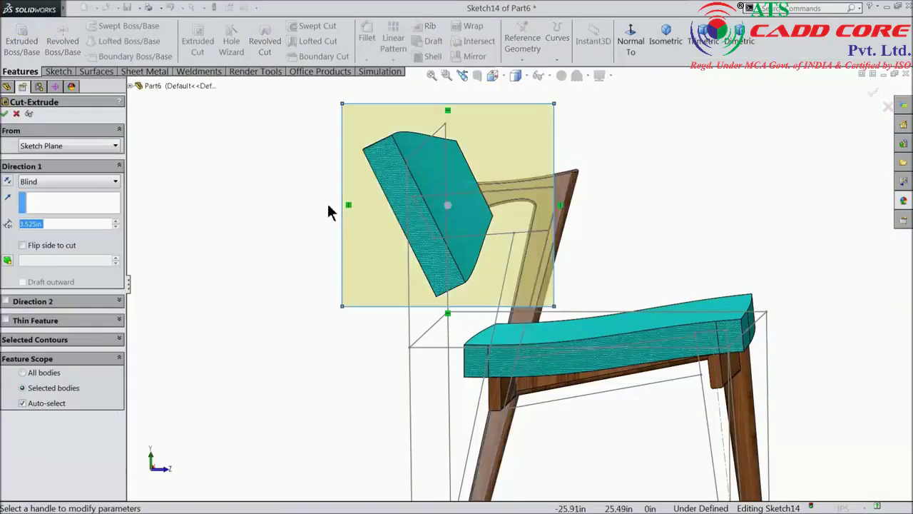
Limit the Blind 3.525in cut to the Thicken3 backrest cushion and confirm it.
mouse_move(327, 201)
middle_mouse_down()
mouse_move(264, 211)
mouse_move(345, 250)
mouse_move(359, 283)
mouse_move(345, 290)
mouse_move(354, 292)
middle_mouse_up()
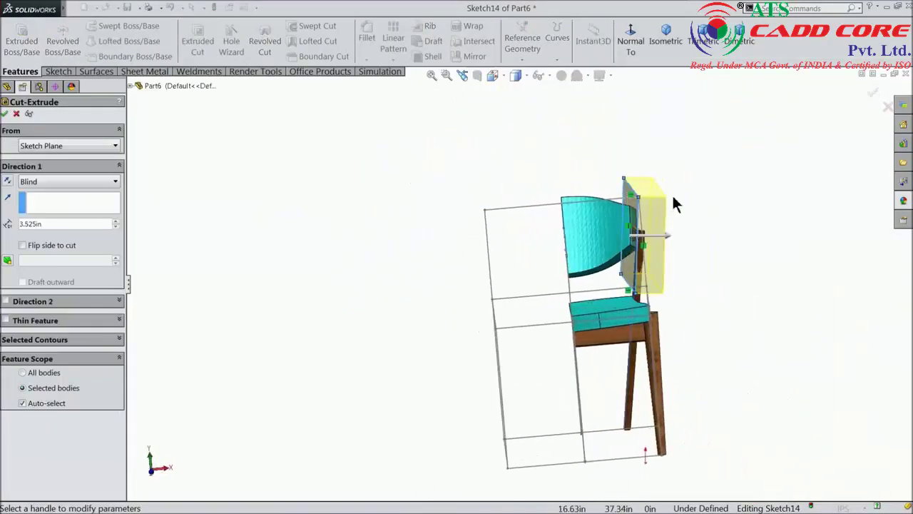
scroll(673, 199, "down", 2)
scroll(674, 198, "down", 2)
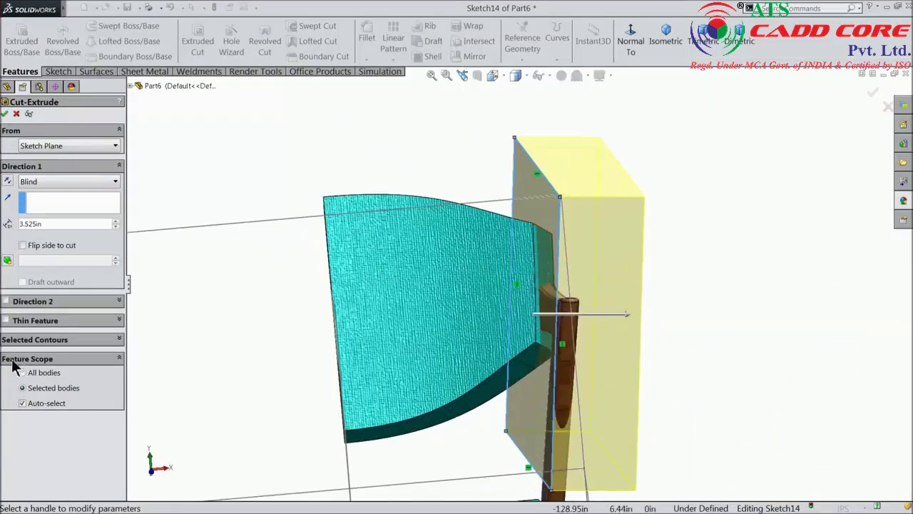
left_click(24, 404)
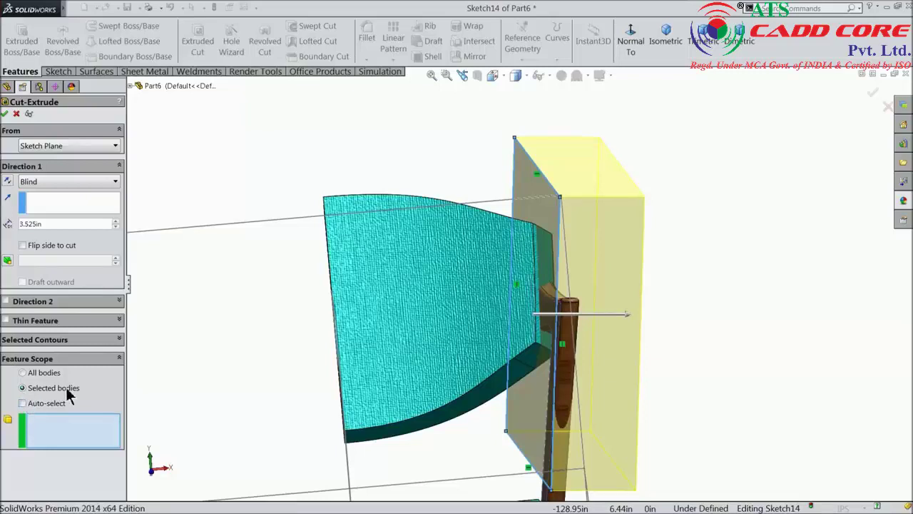
left_click(410, 307)
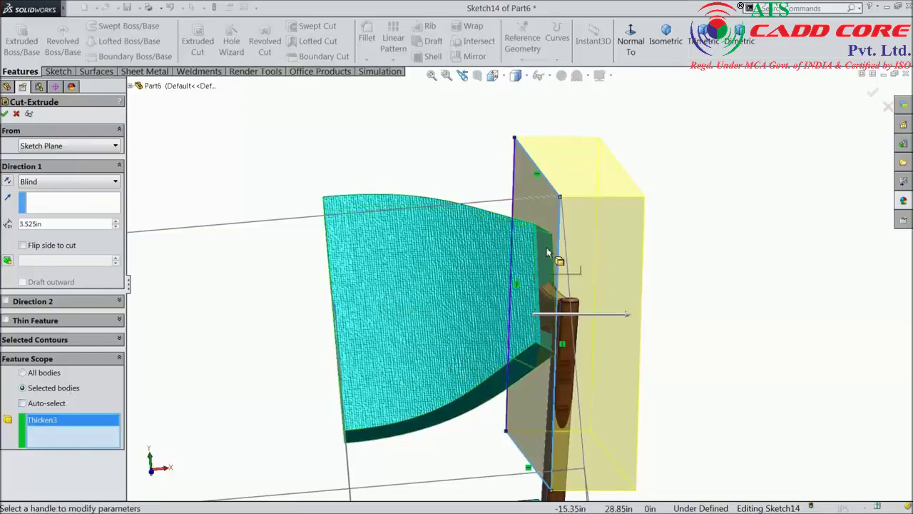
left_click(5, 114)
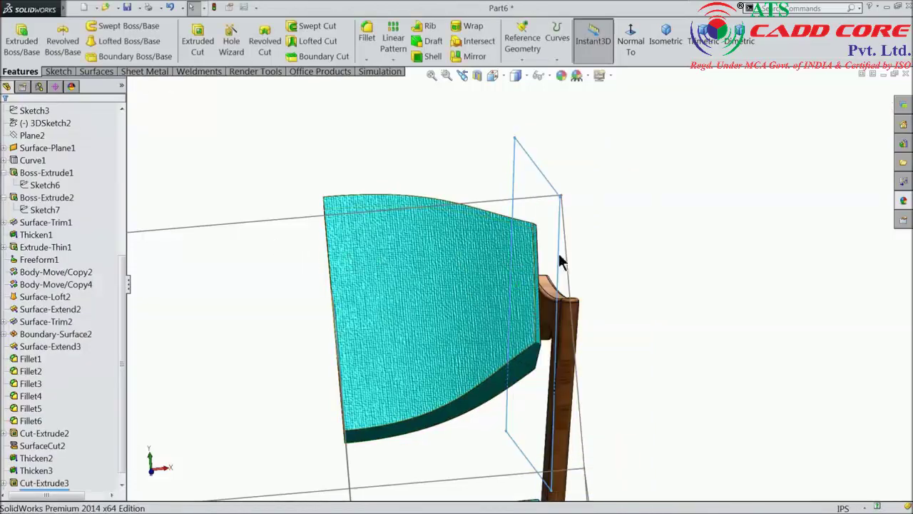
Inspect the backrest's new flat side face from around the chair back.
middle_click_drag(560, 262, 655, 280)
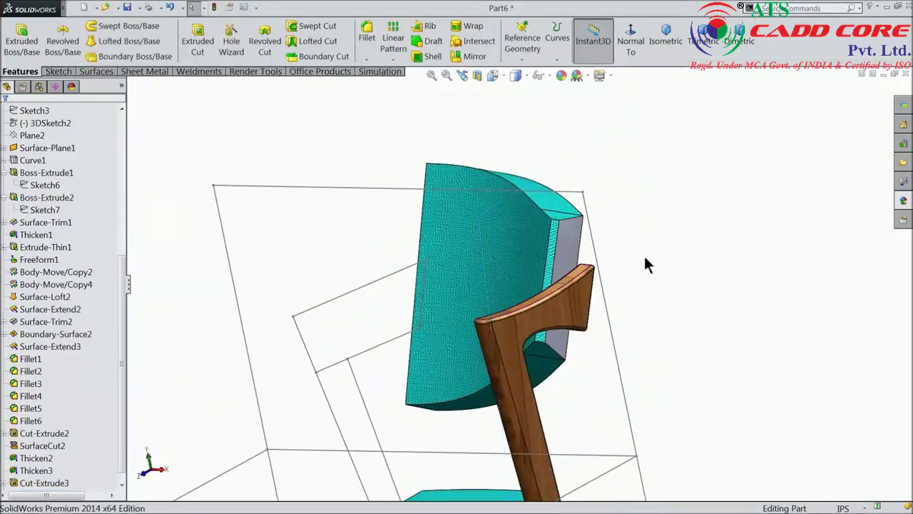
scroll(647, 265, "down", 3)
left_click(509, 261)
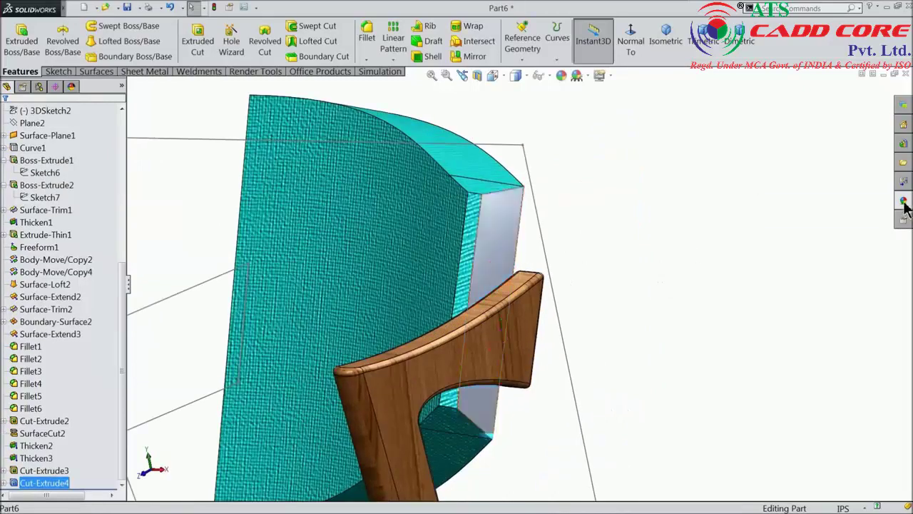
key("ctrl+z")
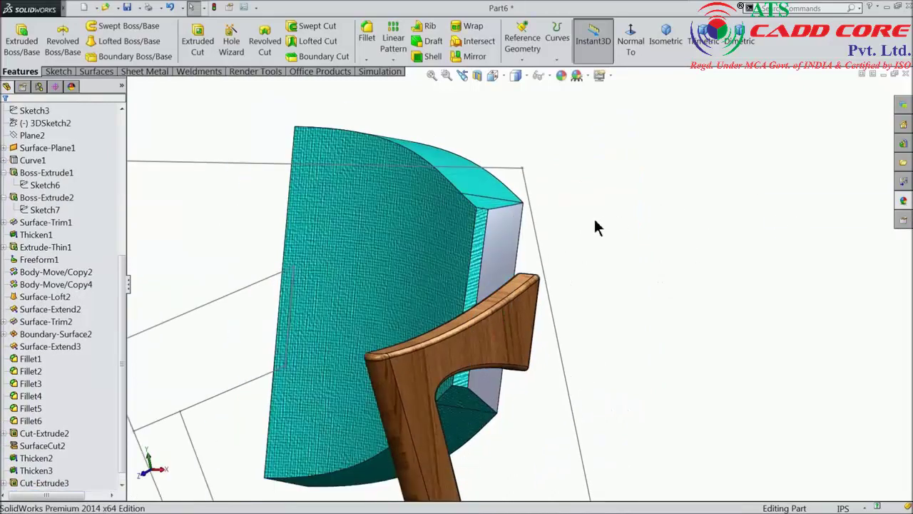
scroll(500, 249, "up", 1)
middle_click_drag(500, 249, 482, 274)
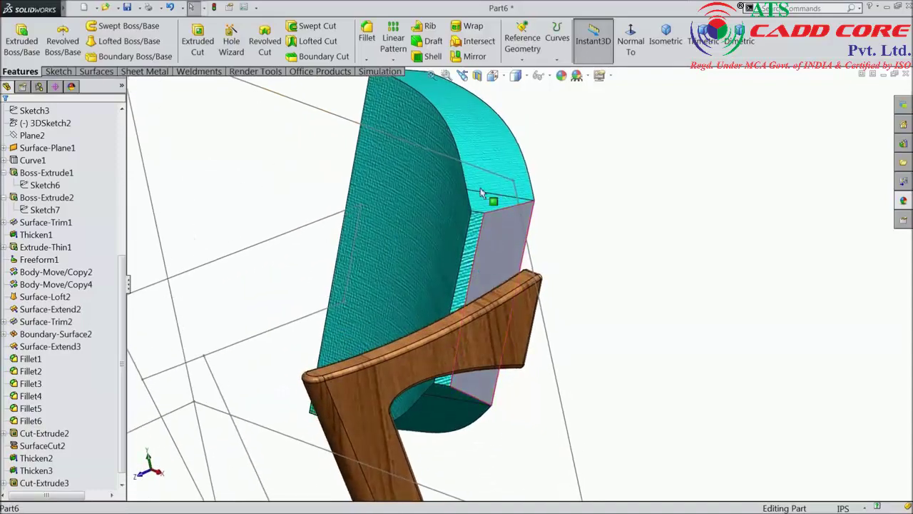
Fillet the backrest cushion's side and lower edges at 1in, then pick its curved top edge.
left_click(367, 36)
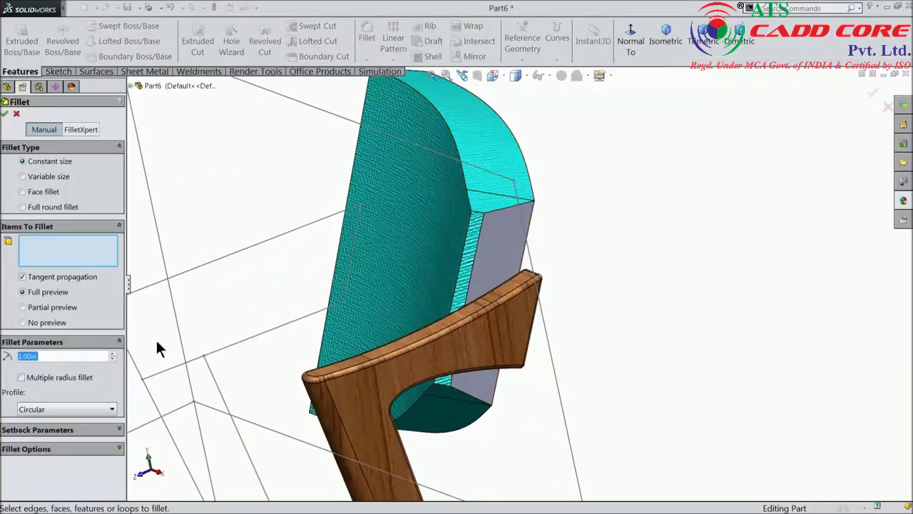
type("2")
key("Return")
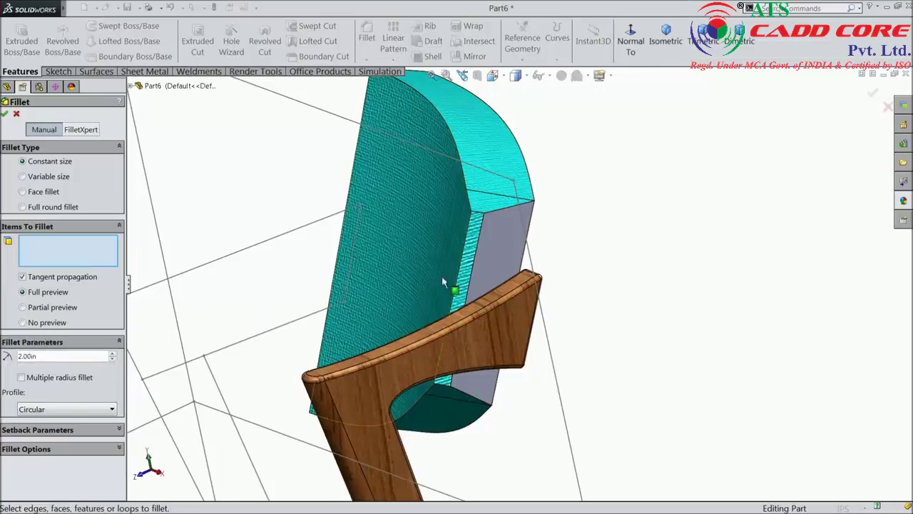
left_click(499, 210)
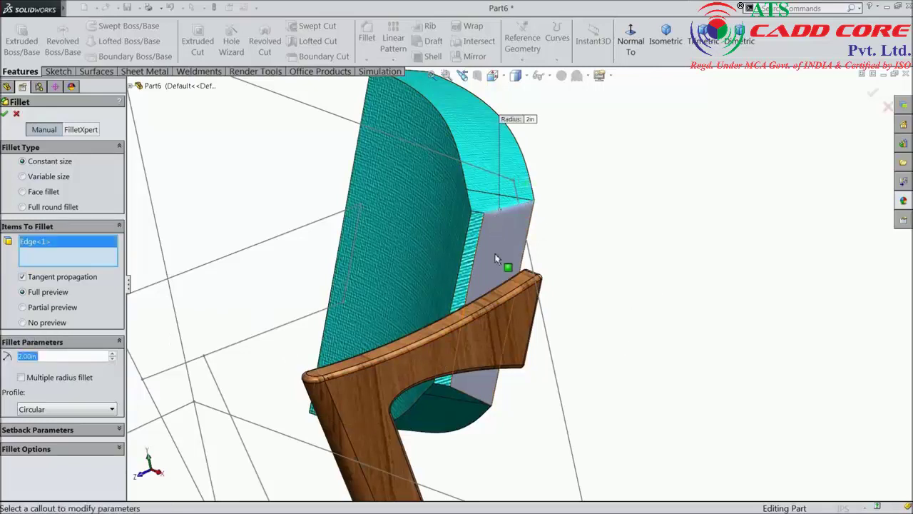
mouse_move(430, 325)
middle_mouse_down()
mouse_move(610, 309)
mouse_move(637, 353)
mouse_move(631, 392)
mouse_move(604, 297)
middle_mouse_up()
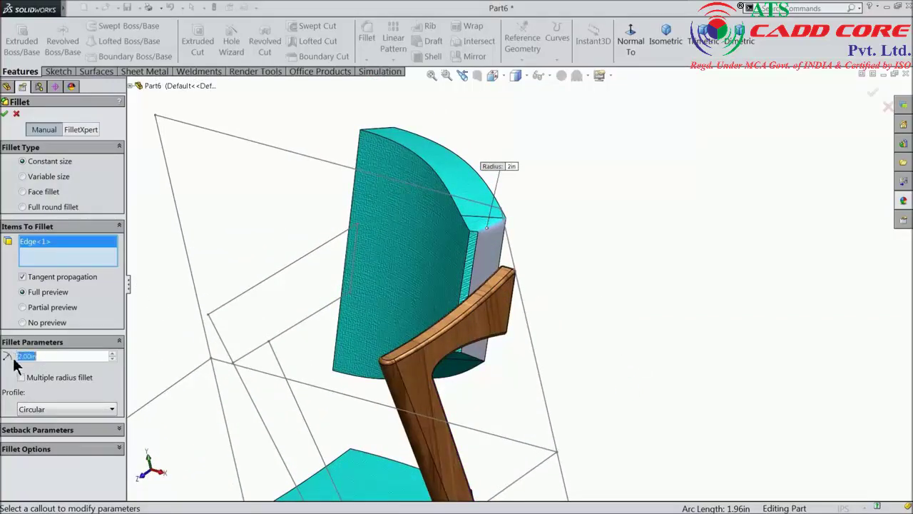
type("1")
key("Return")
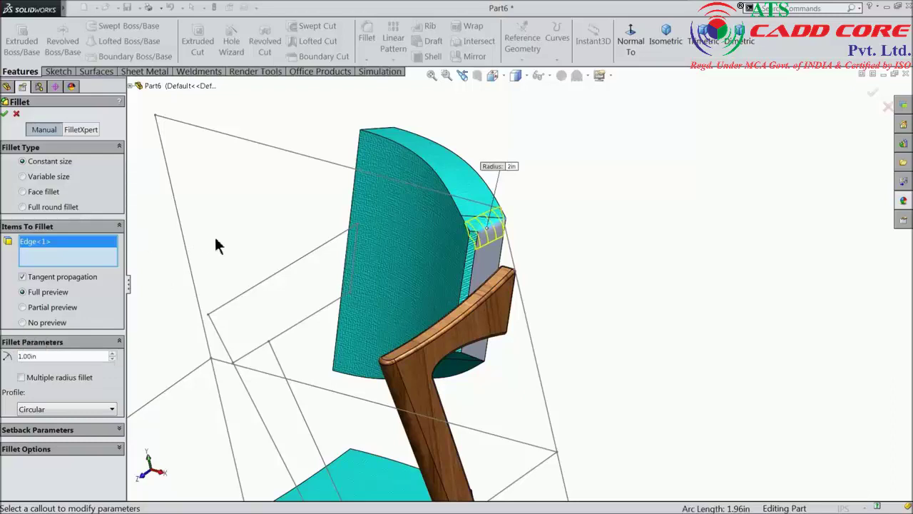
left_click(470, 362)
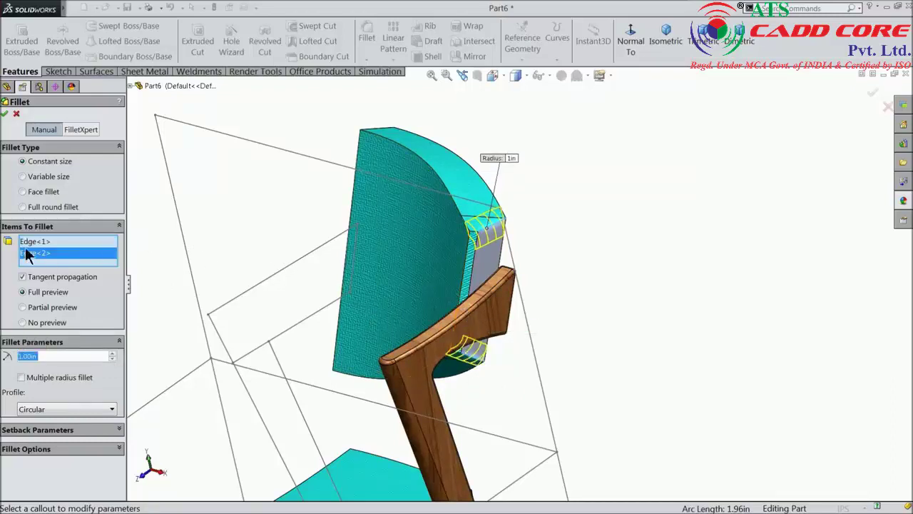
left_click(5, 115)
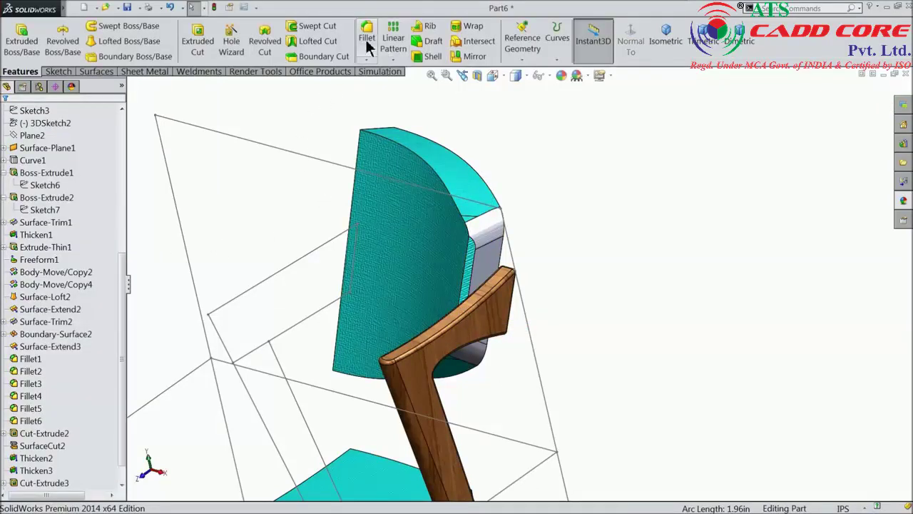
left_click(367, 37)
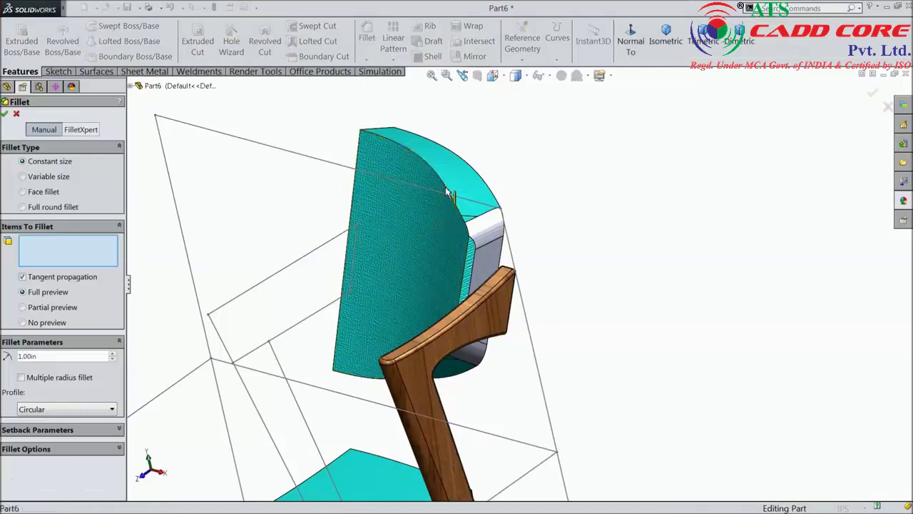
left_click(452, 205)
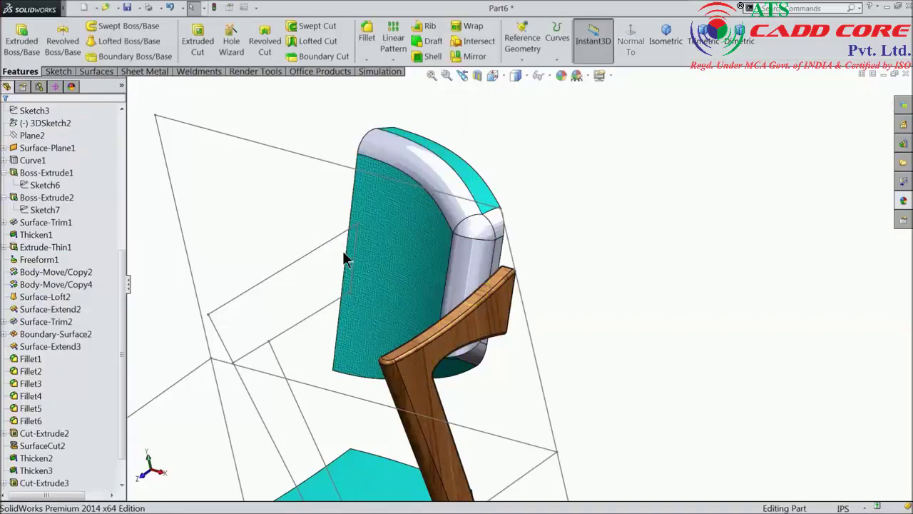
Round the seat cushion's front and rear right-side corner edges with a 2in fillet.
middle_click_drag(345, 258, 442, 404)
scroll(442, 404, "down", 5)
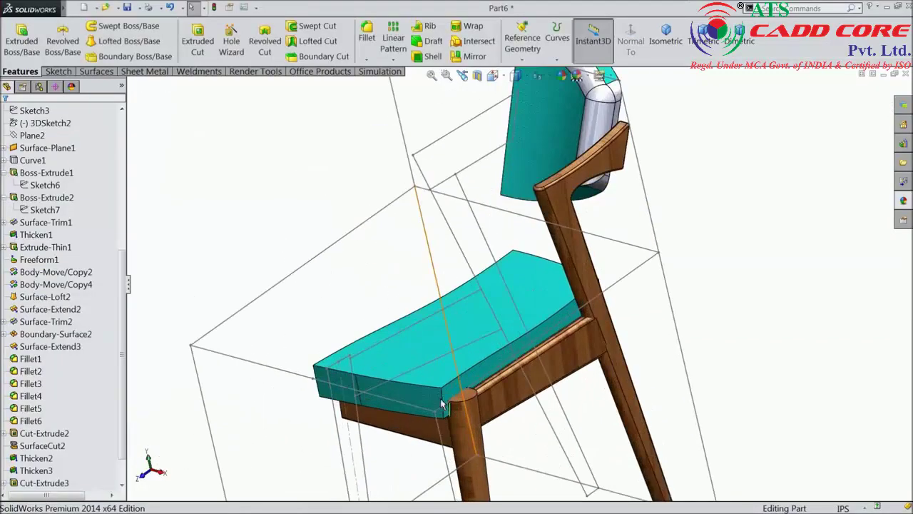
left_click(364, 39)
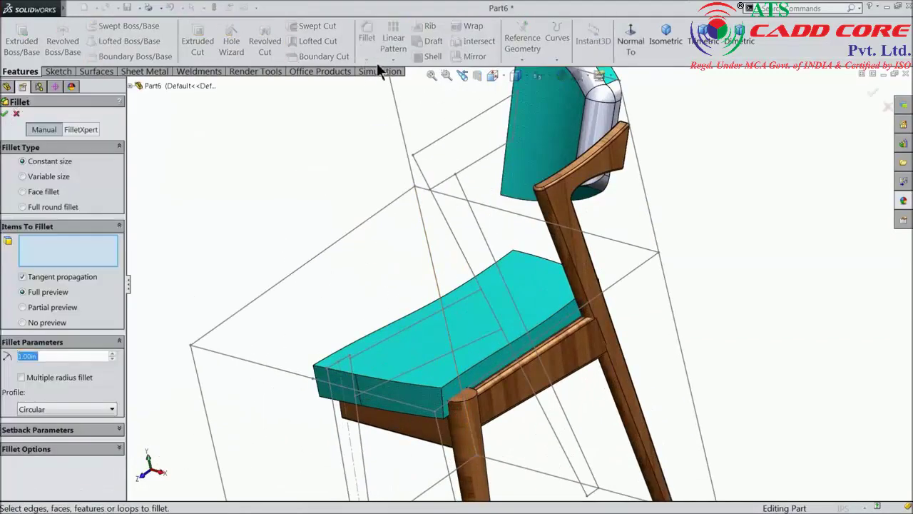
type("2")
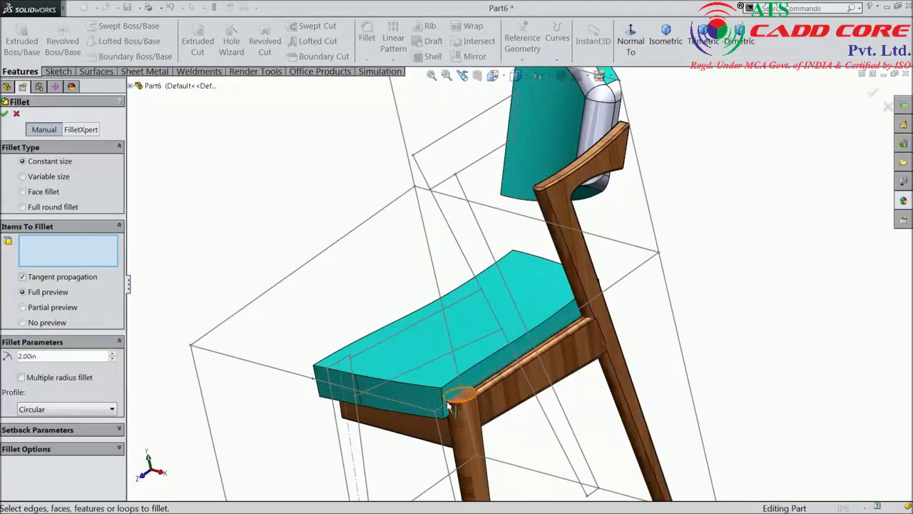
left_click(444, 403)
mouse_move(444, 403)
middle_mouse_down()
mouse_move(563, 318)
mouse_move(584, 289)
mouse_move(574, 318)
middle_mouse_up()
scroll(575, 317, "down", 3)
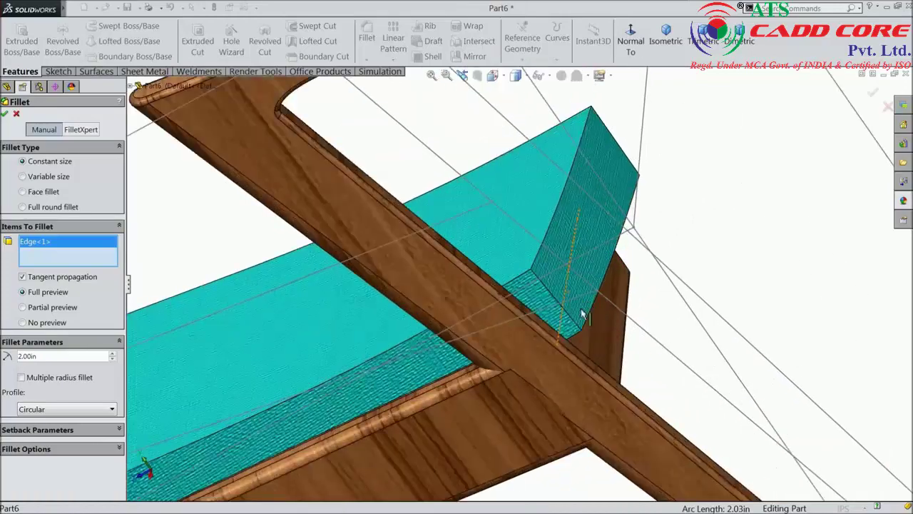
left_click(571, 320)
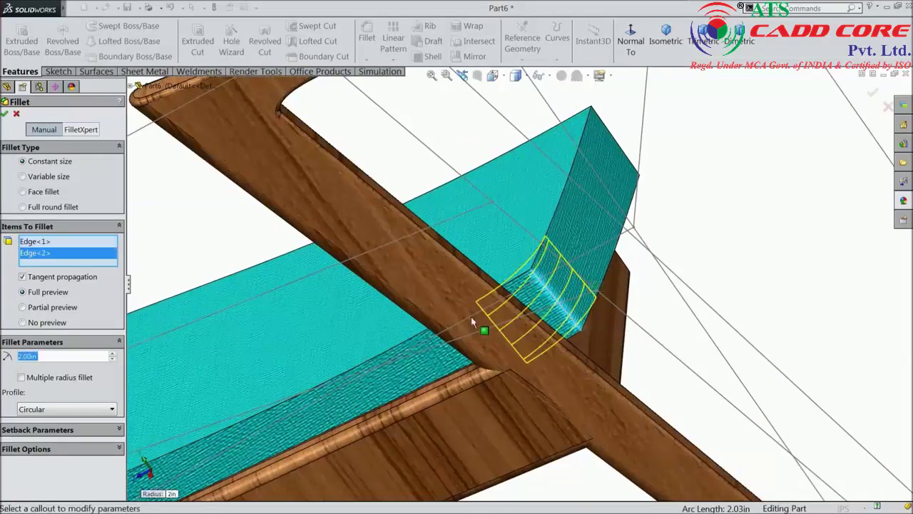
left_click(6, 114)
Return to an upright view and select the newest fillets, including Fillet9, in the tree.
scroll(393, 257, "up", 5)
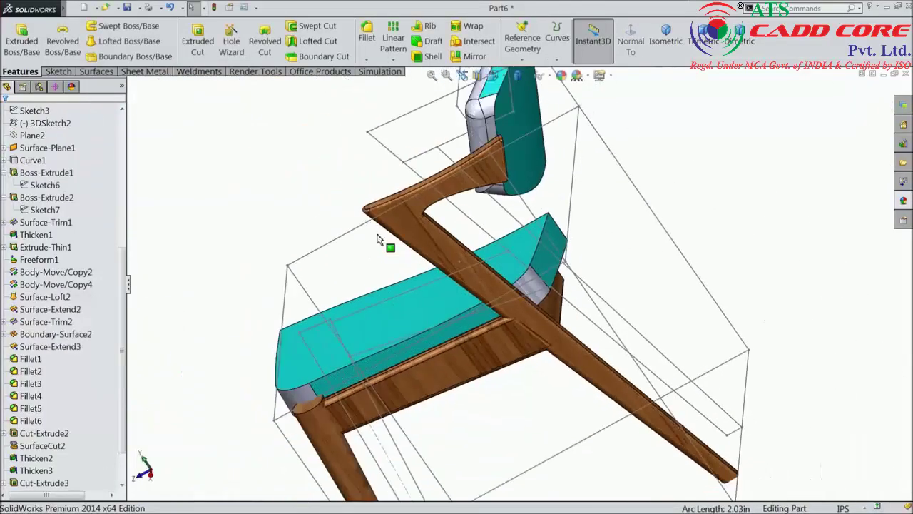
middle_click_drag(416, 286, 172, 390)
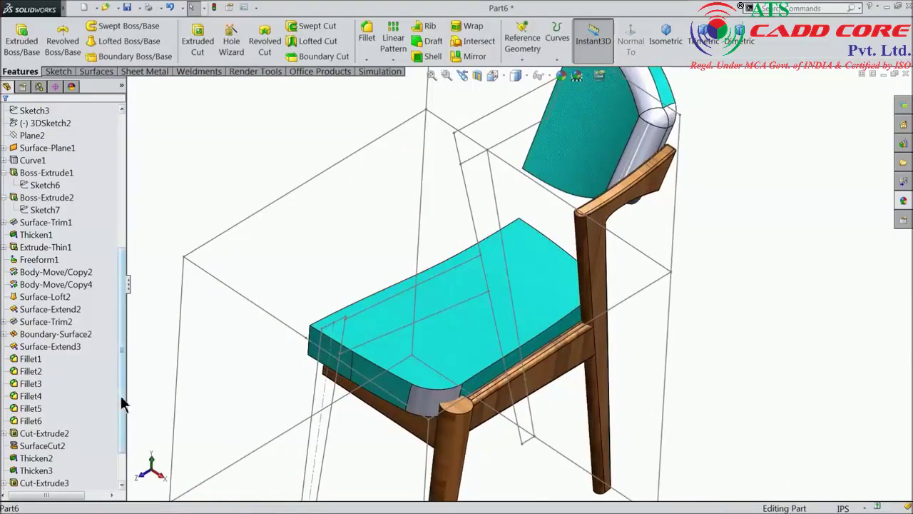
scroll(121, 403, "down", 2)
left_click(31, 482)
left_click(25, 471, "shift")
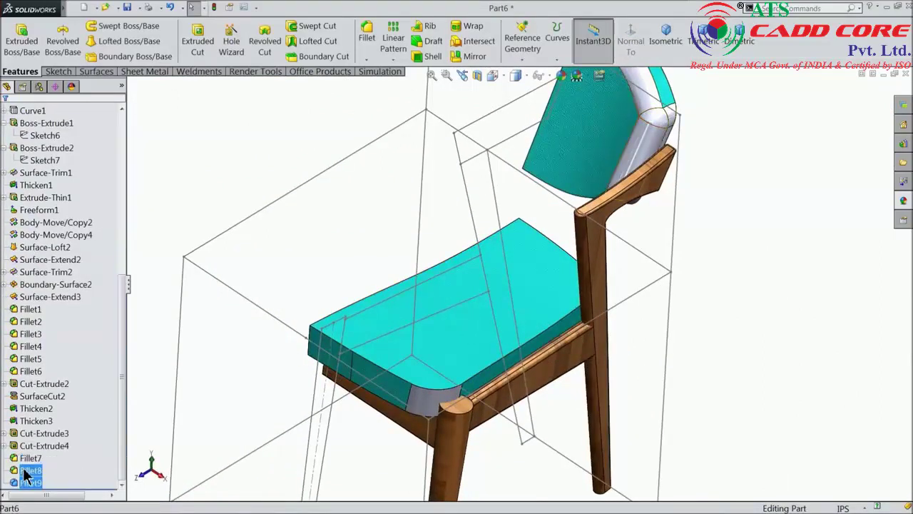
Apply the canvas appearance in cyan to the selected Fillet7, Fillet8 and Fillet9.
left_click(23, 460, "ctrl")
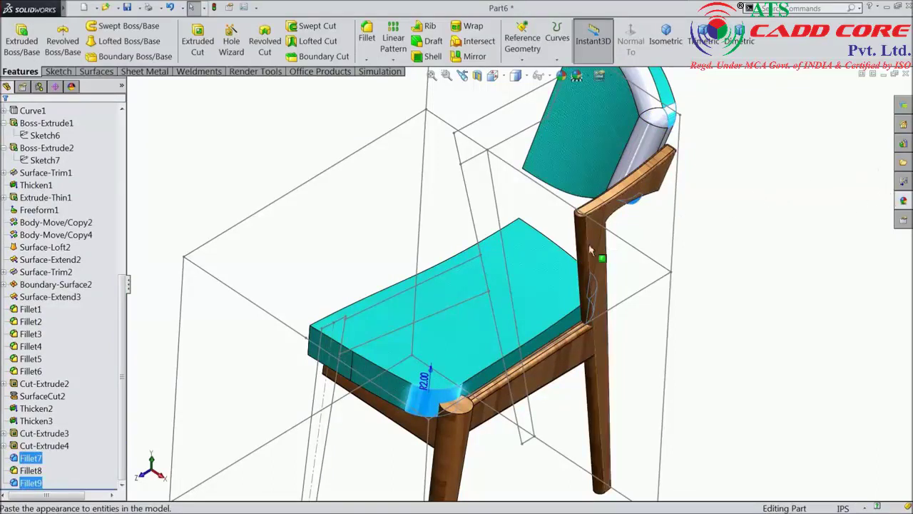
left_click(24, 473, "ctrl")
left_click(29, 458, "ctrl")
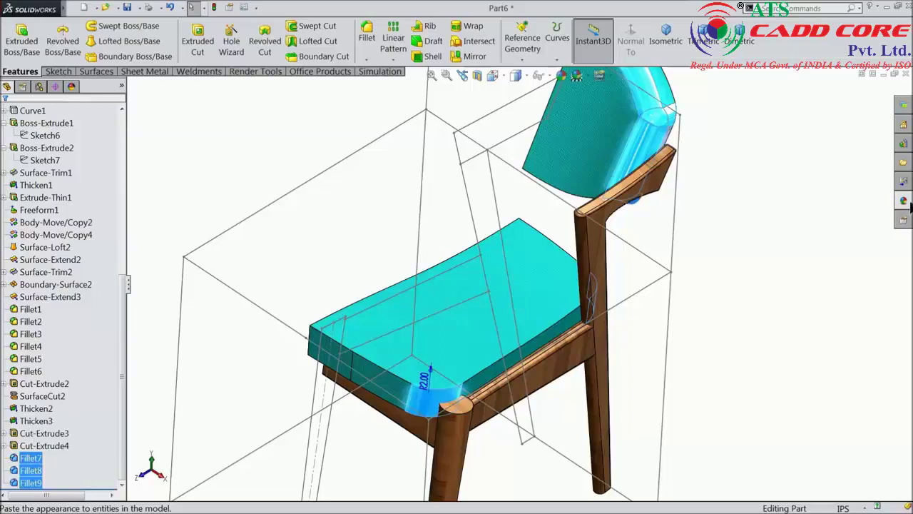
left_click(904, 200)
double_click(827, 378)
mouse_move(828, 378)
left_mouse_down()
mouse_move(559, 174)
mouse_move(431, 407)
left_mouse_up()
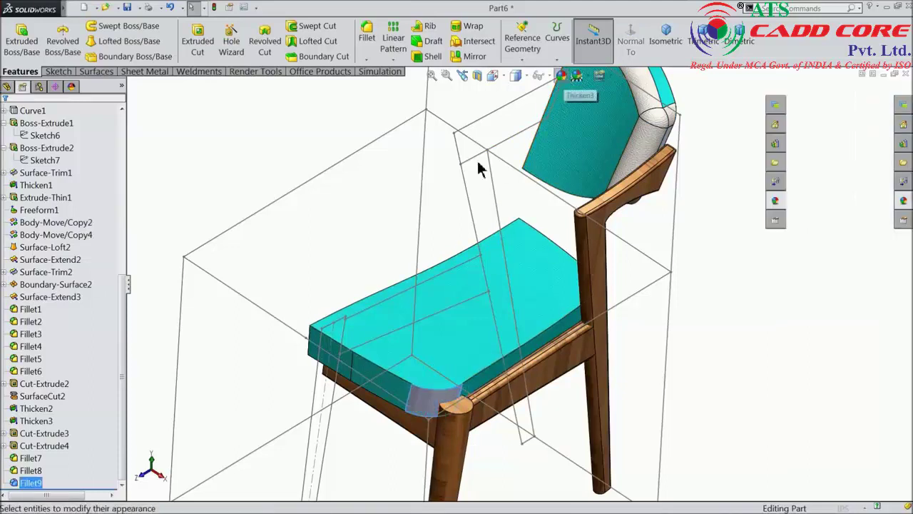
left_click(65, 360)
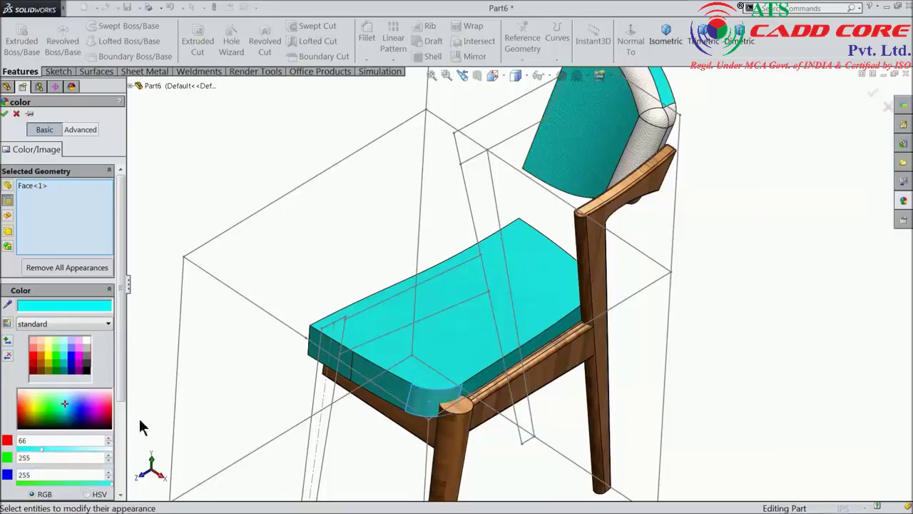
Add the remaining backrest fillet faces to the cyan canvas appearance and accept it.
left_click(664, 143)
left_click(667, 127)
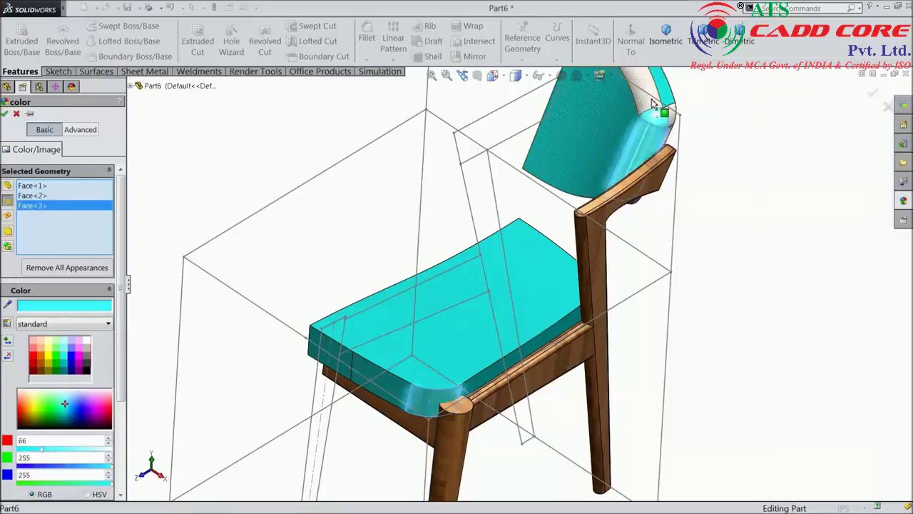
left_click(669, 114)
left_click(674, 120)
middle_click_drag(675, 120, 660, 139)
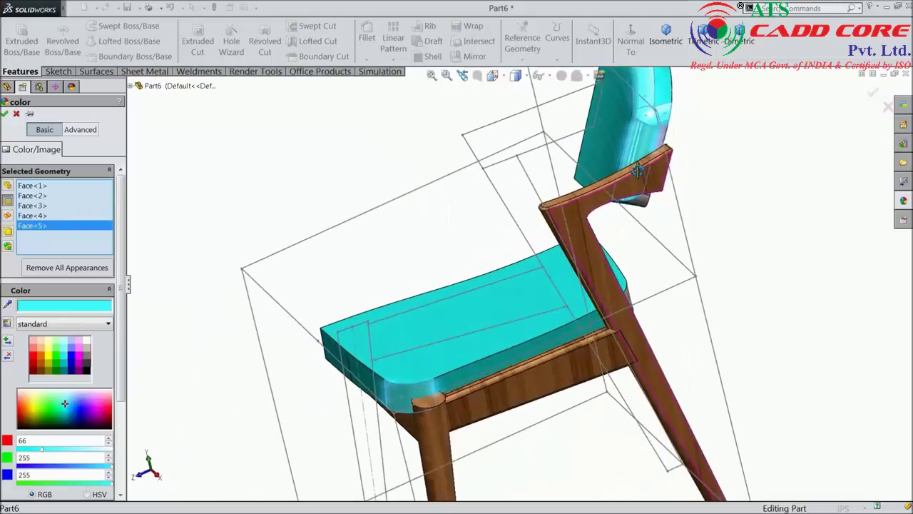
left_click(663, 140)
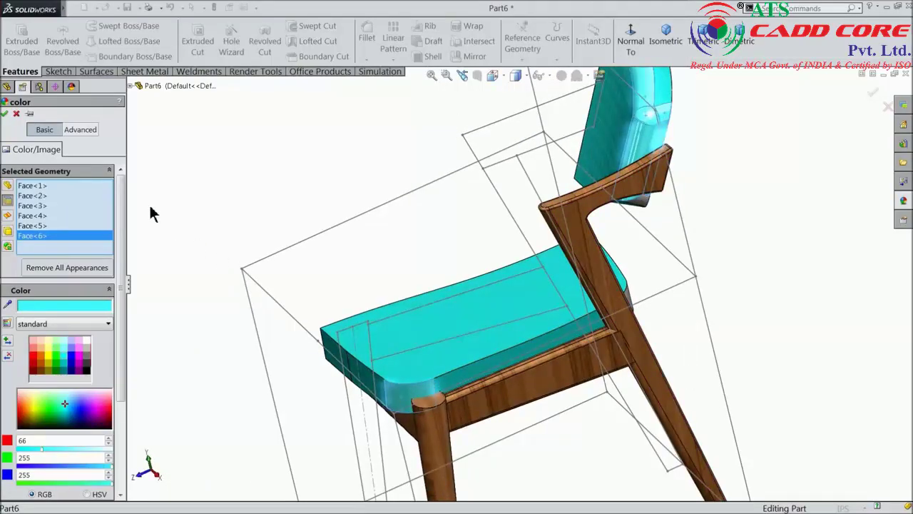
left_click(6, 114)
mouse_move(481, 258)
middle_mouse_down()
mouse_move(499, 240)
mouse_move(659, 242)
mouse_move(619, 267)
mouse_move(624, 281)
middle_mouse_up()
scroll(580, 284, "down", 2)
Start a constant-radius fillet and select the backrest cushion's top front edge.
scroll(642, 164, "down", 2)
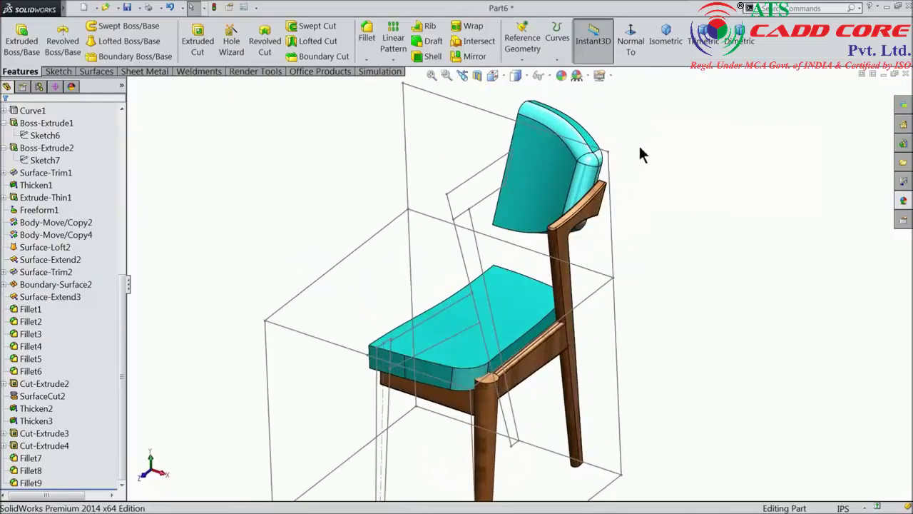
scroll(569, 182, "down", 2)
scroll(571, 200, "down", 2)
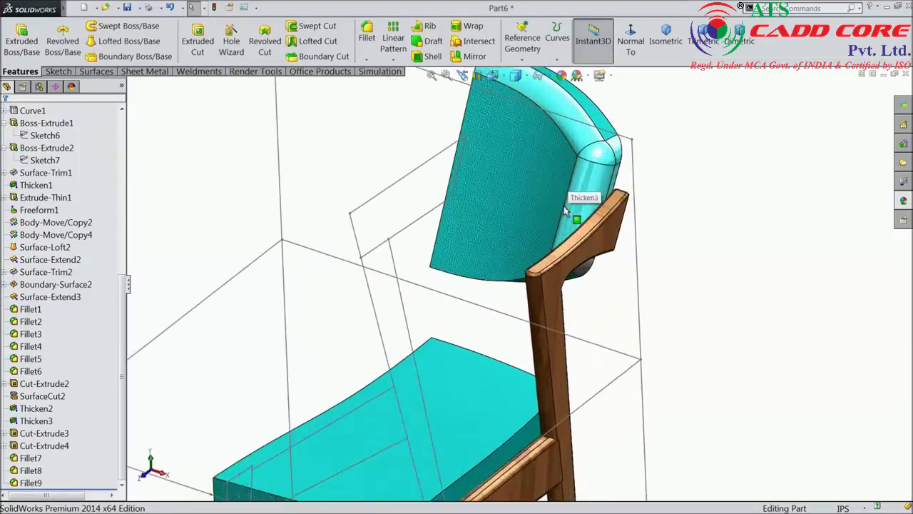
mouse_move(580, 198)
middle_mouse_down()
mouse_move(563, 131)
mouse_move(577, 173)
mouse_move(600, 167)
middle_mouse_up()
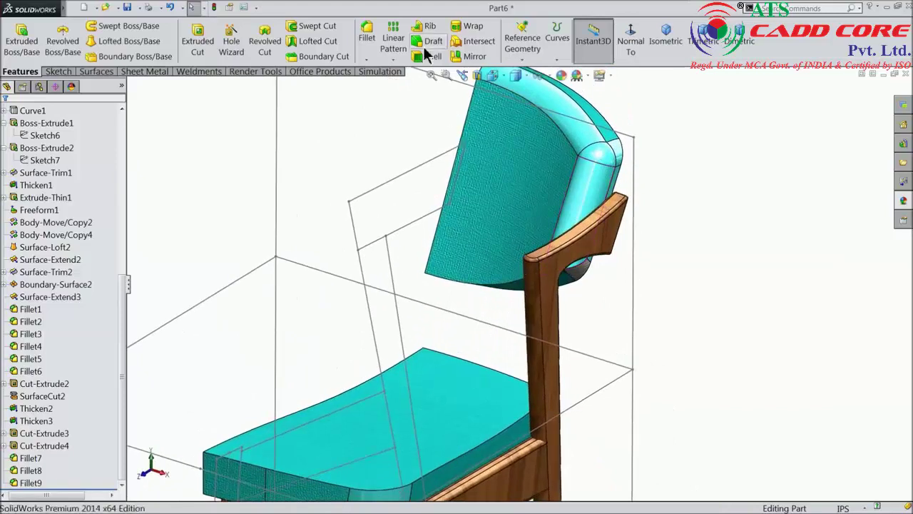
left_click(367, 35)
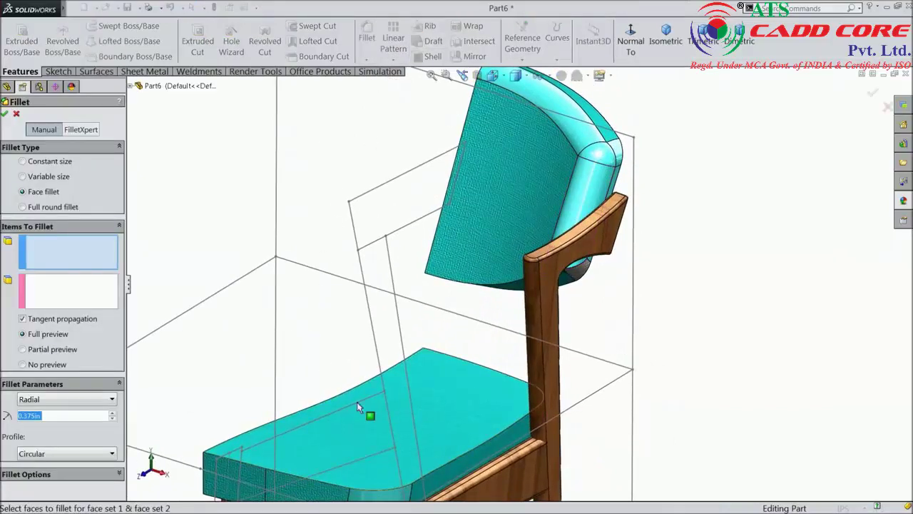
left_click(45, 164)
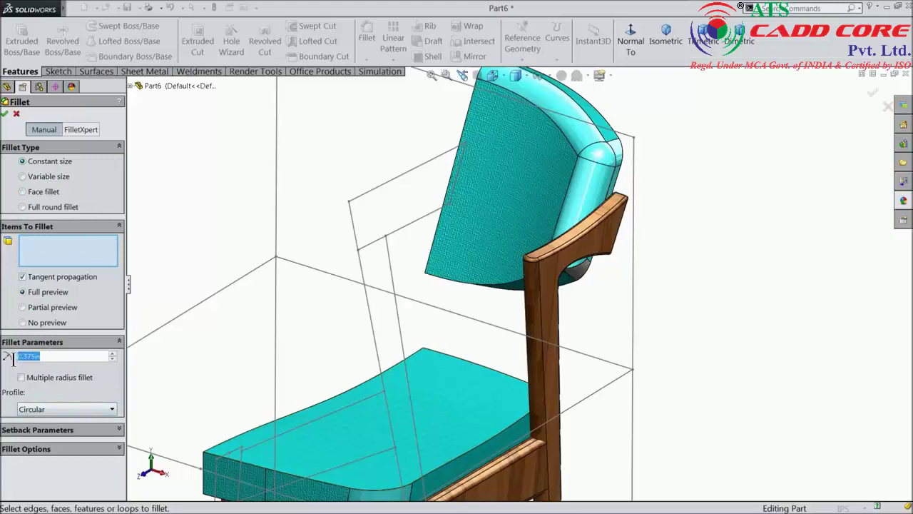
key("z")
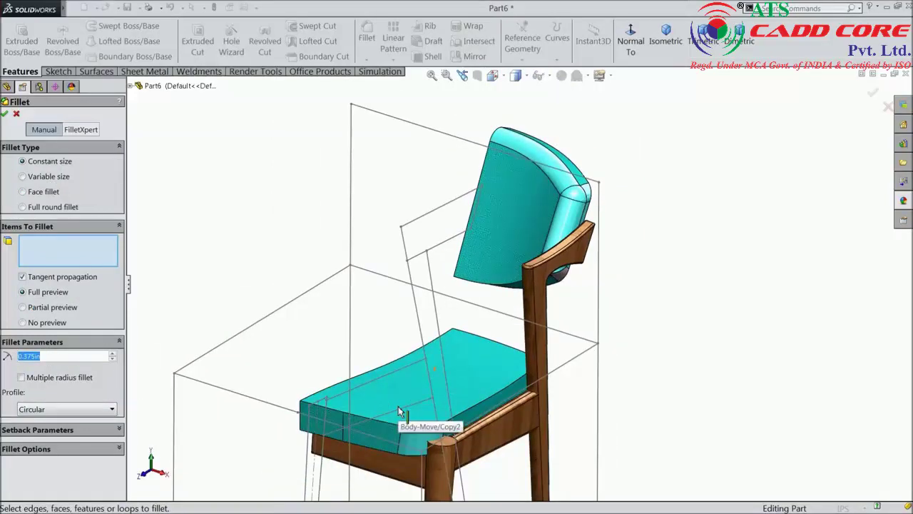
type("1")
key("Return")
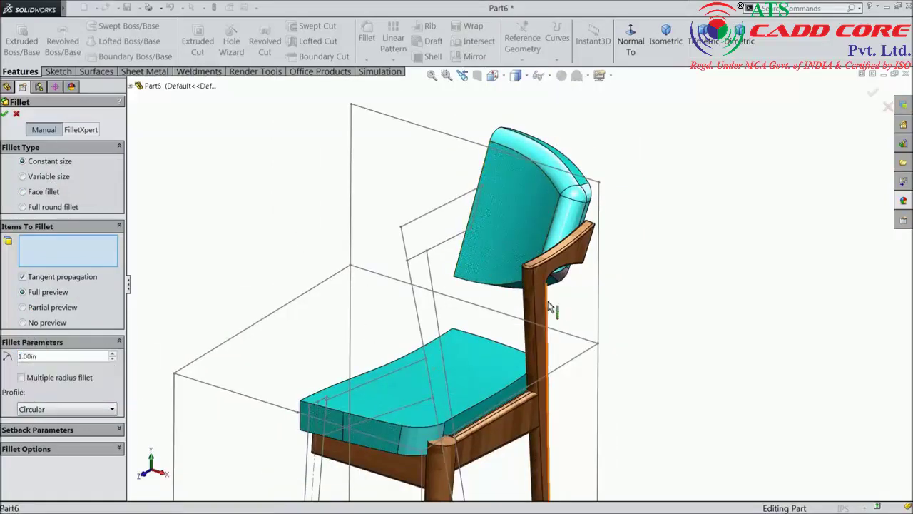
middle_click_drag(483, 260, 612, 147)
scroll(613, 150, "down", 3)
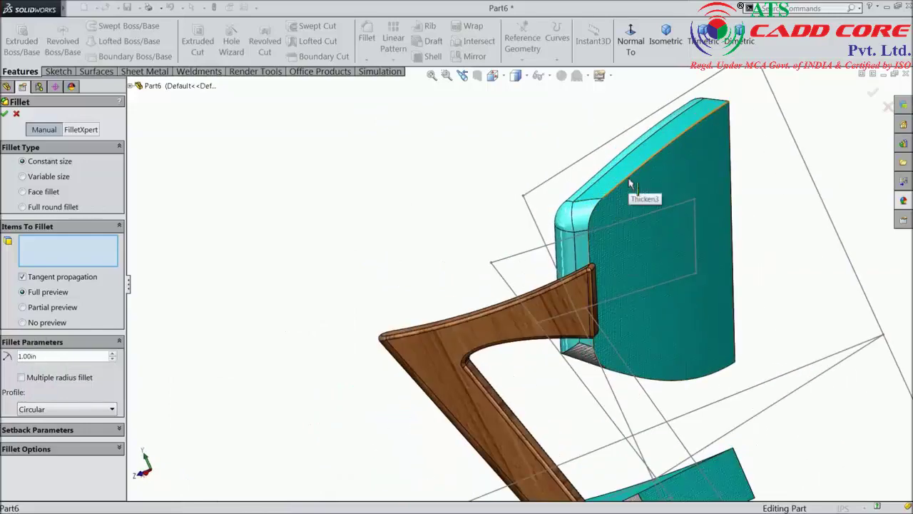
left_click(627, 179)
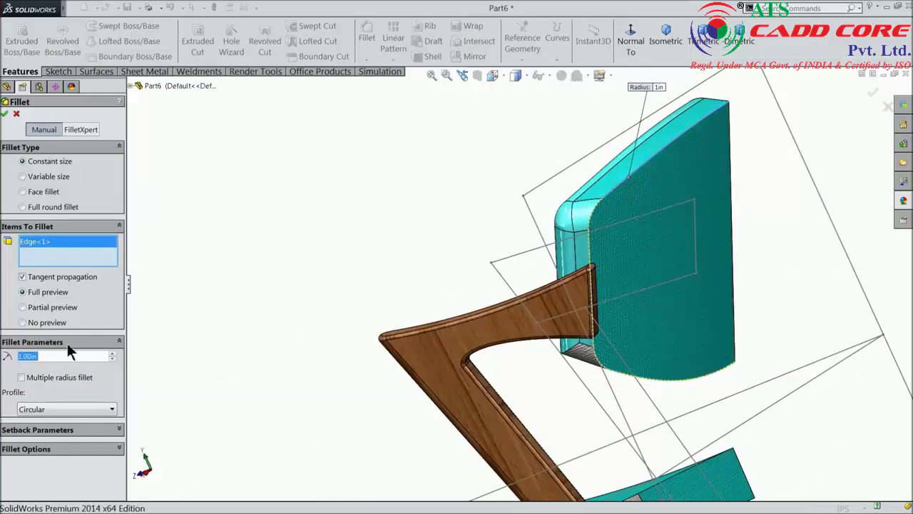
Set the radius to 0.25in, add the backrest's bottom front edge, drop the extra edge, and apply.
type("0.8")
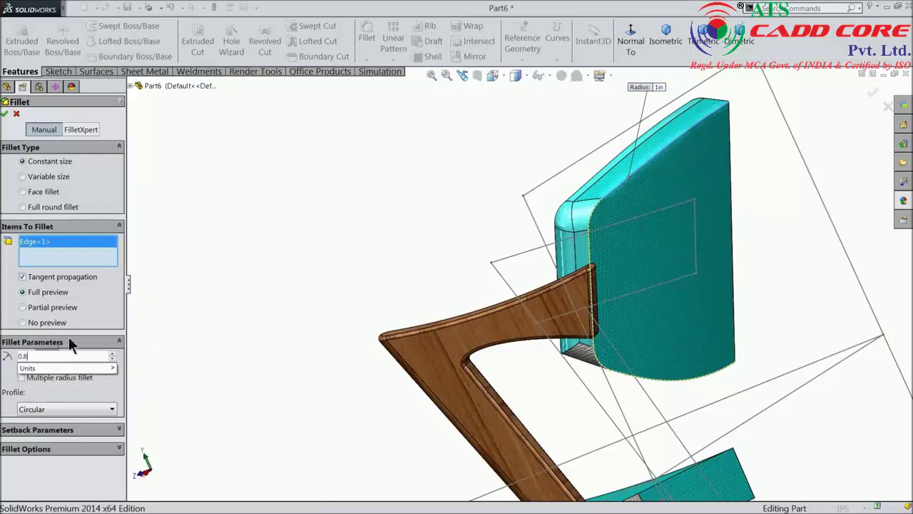
key("Return")
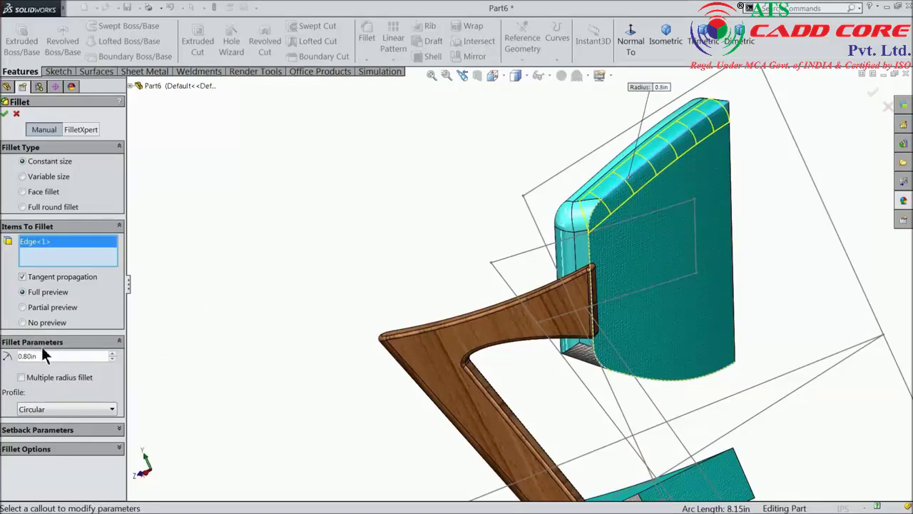
left_click_drag(43, 356, 7, 356)
type("0.25")
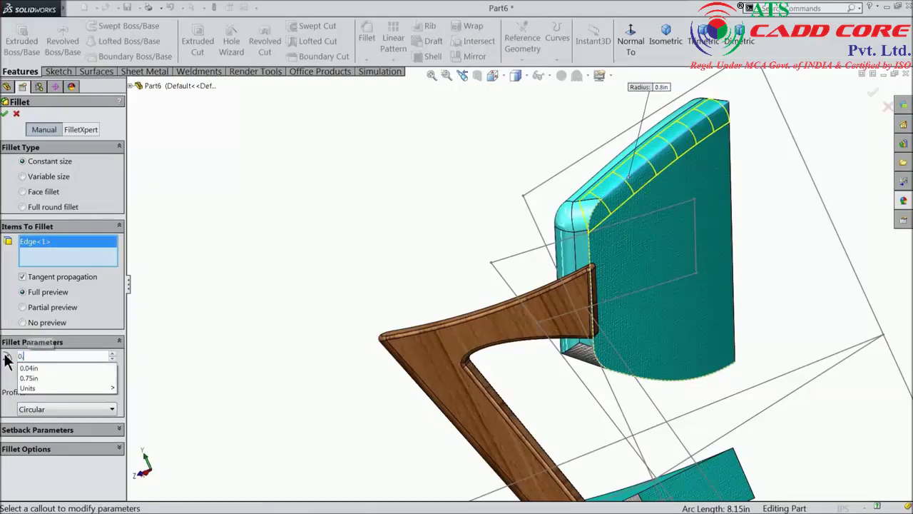
key("Return")
scroll(694, 277, "down", 2)
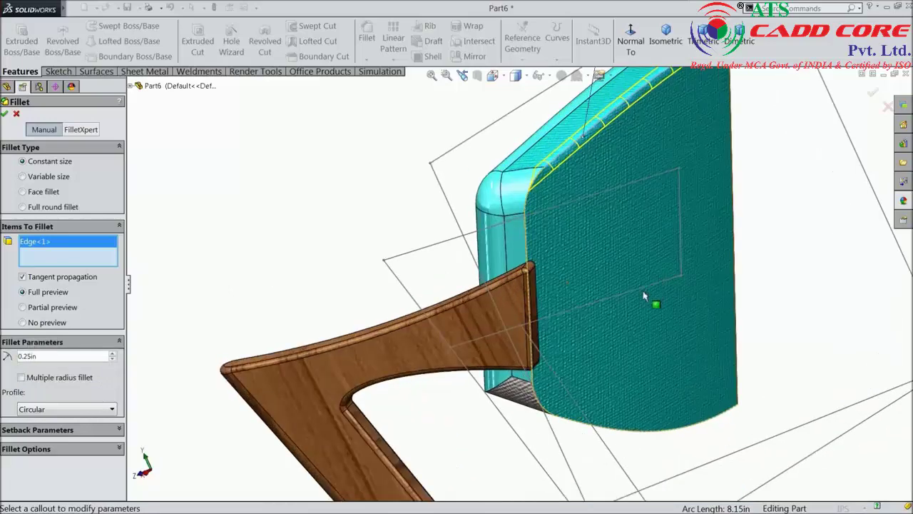
middle_click_drag(589, 360, 585, 428)
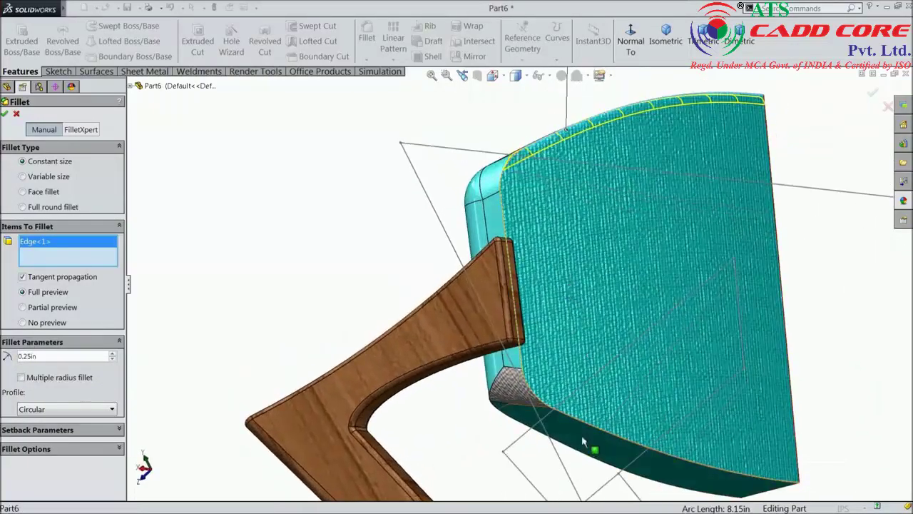
left_click(586, 428)
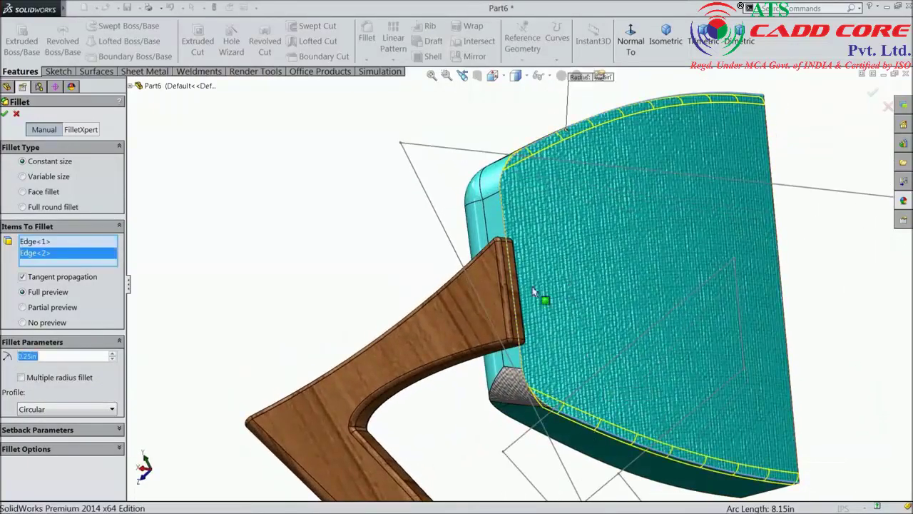
left_click(504, 182)
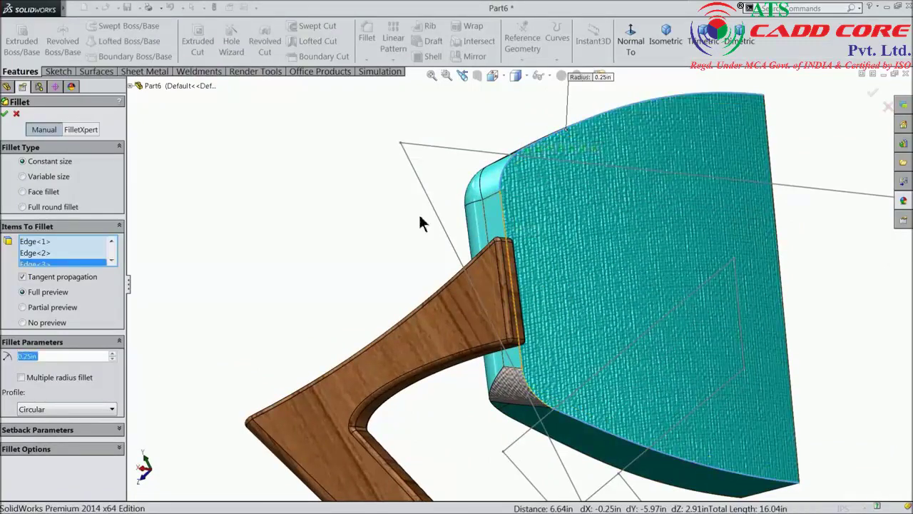
right_click(34, 268)
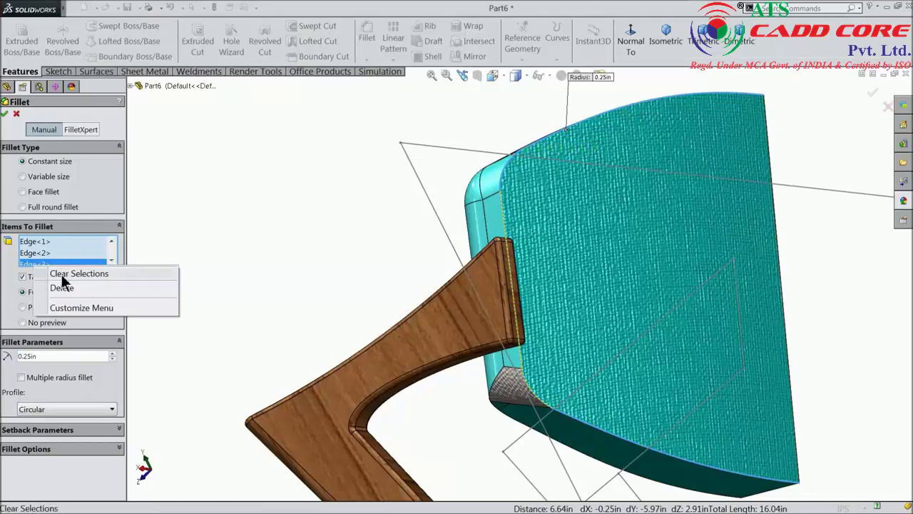
left_click(61, 284)
scroll(391, 306, "up", 2)
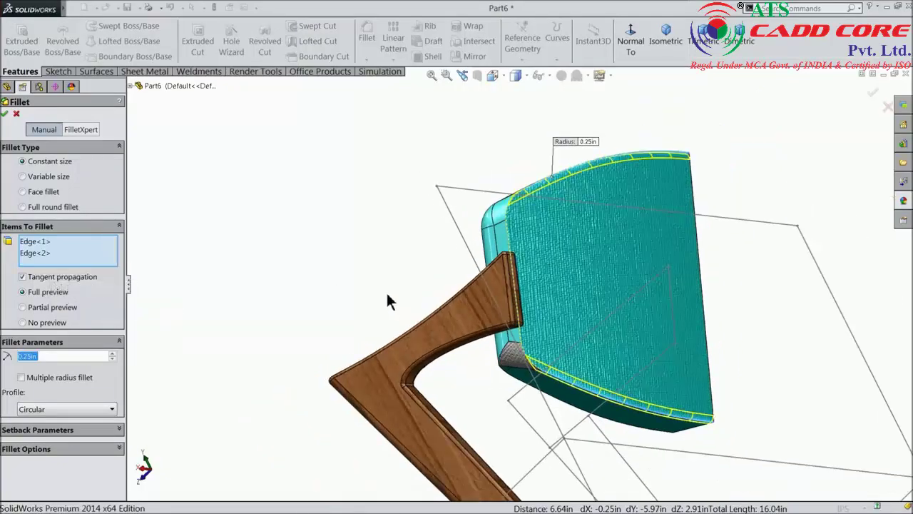
left_click(6, 115)
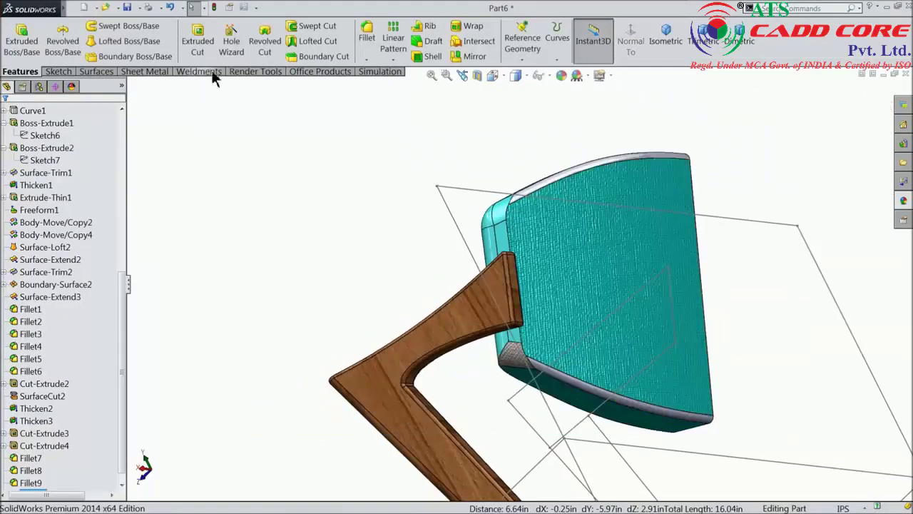
Start a fillet feature and set its radius to 1in.
left_click(373, 47)
scroll(349, 255, "up", 2)
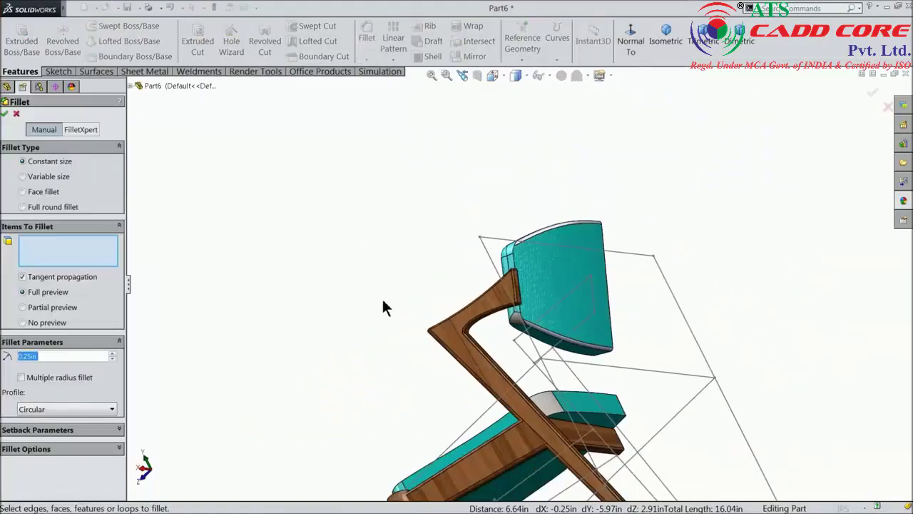
scroll(382, 296, "up", 2)
middle_click_drag(403, 336, 540, 404)
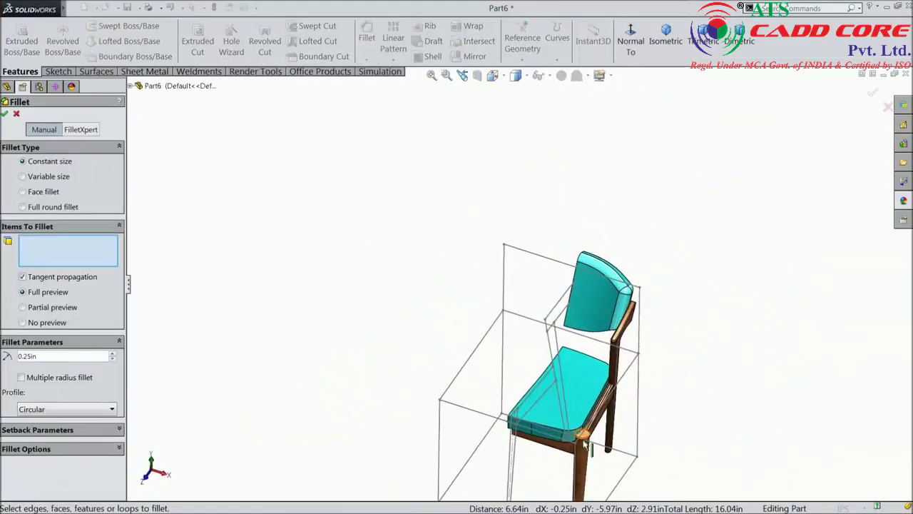
scroll(540, 404, "down", 3)
left_click_drag(59, 355, 28, 357)
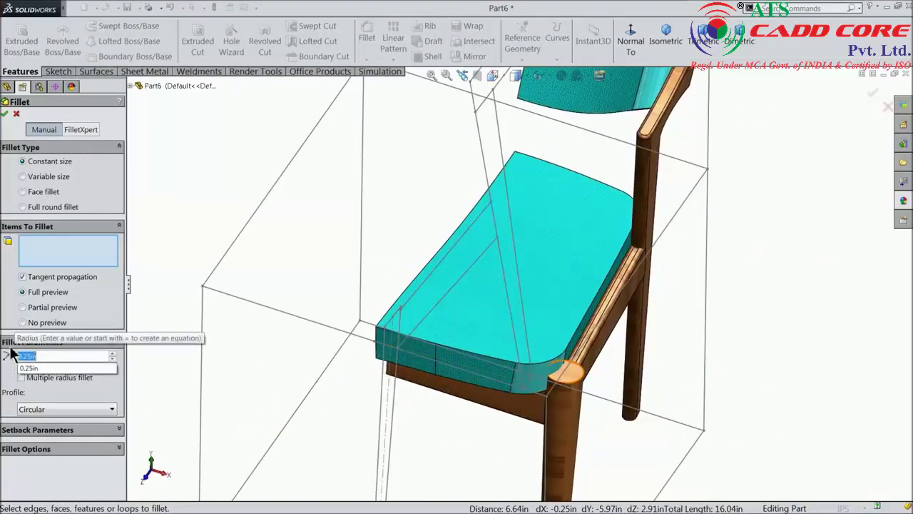
type("1")
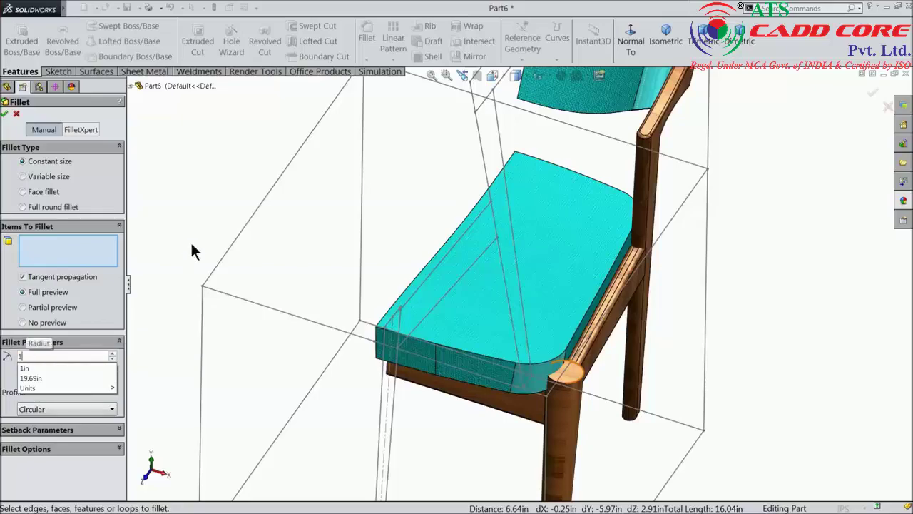
key("Return")
Fillet the seat's front top edge, changing the radius to 0.25in.
scroll(442, 347, "down", 3)
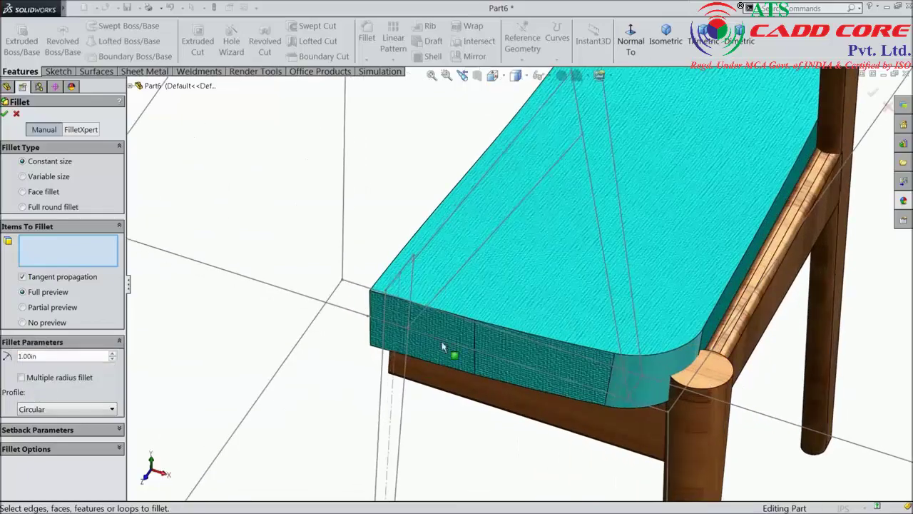
left_click(381, 295)
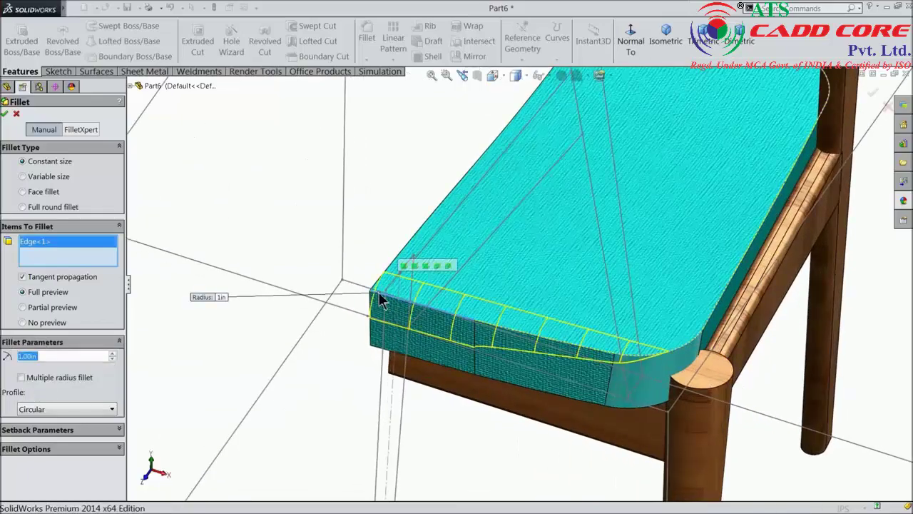
type("0.25")
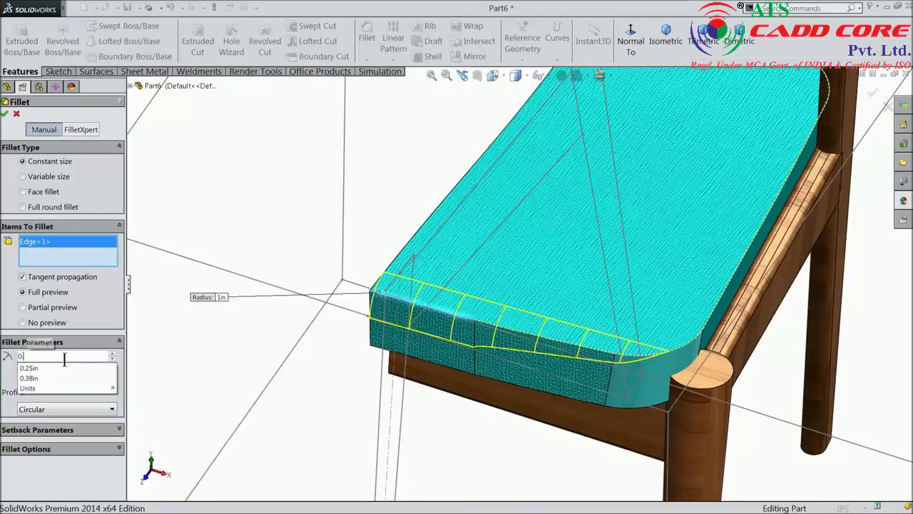
key("Return")
key("z")
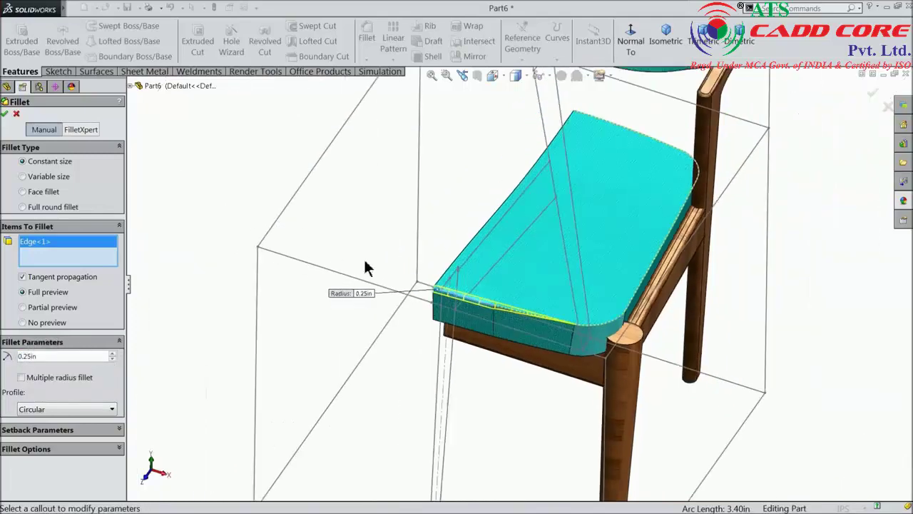
middle_click_drag(537, 258, 614, 204)
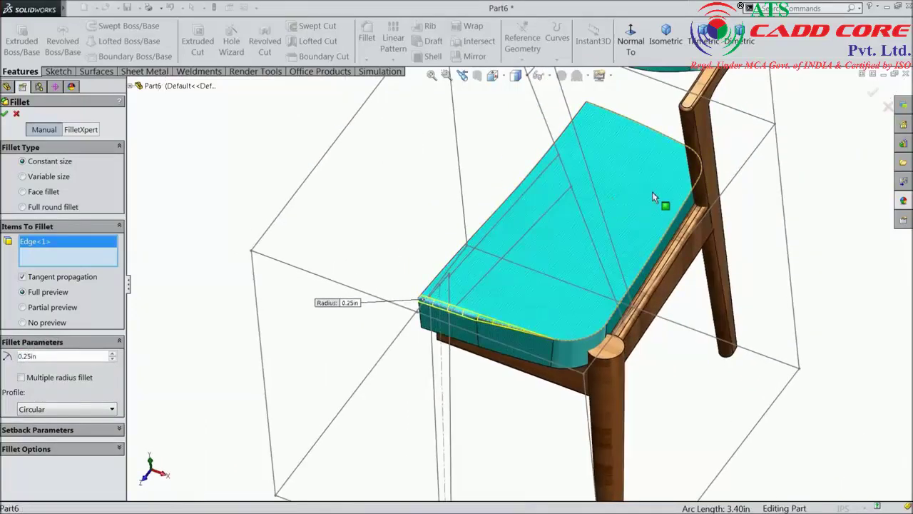
scroll(655, 206, "down", 5)
left_click(5, 115)
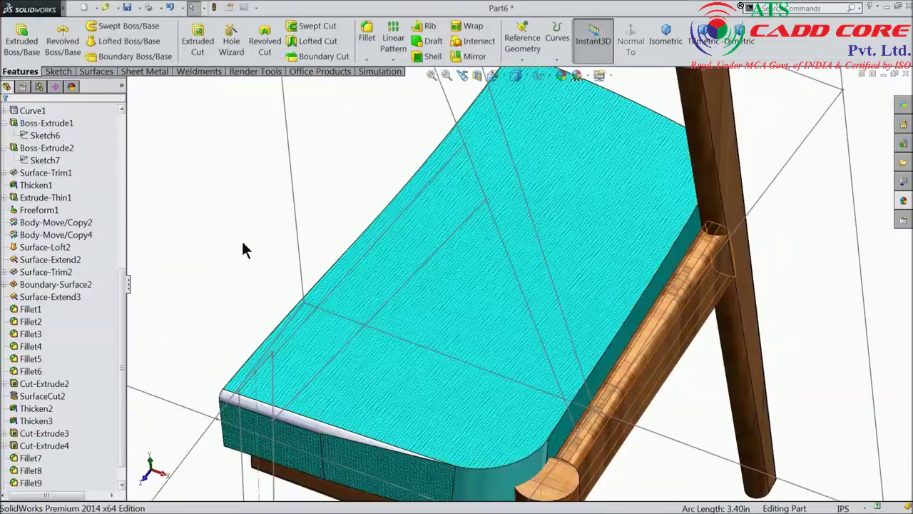
Fillet the seat cushion's side top edge at 0.25in.
left_click(370, 43)
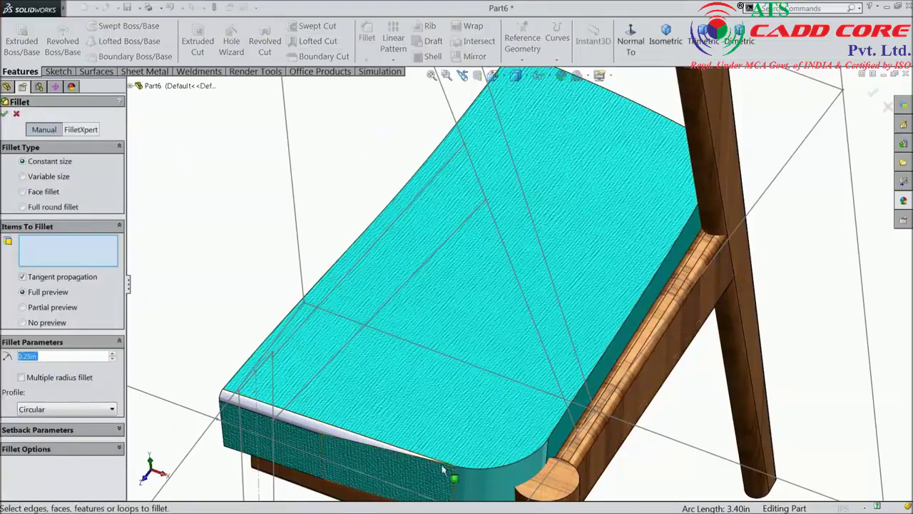
left_click(497, 471)
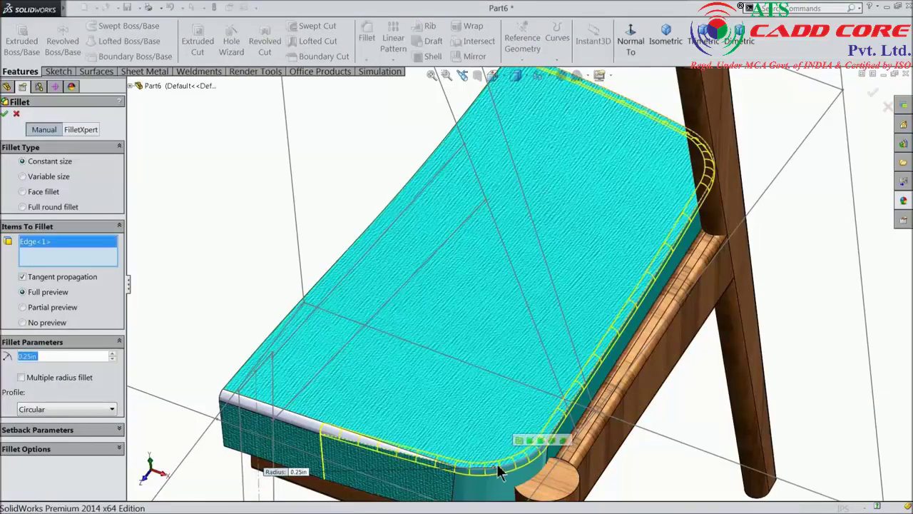
scroll(589, 306, "up", 1)
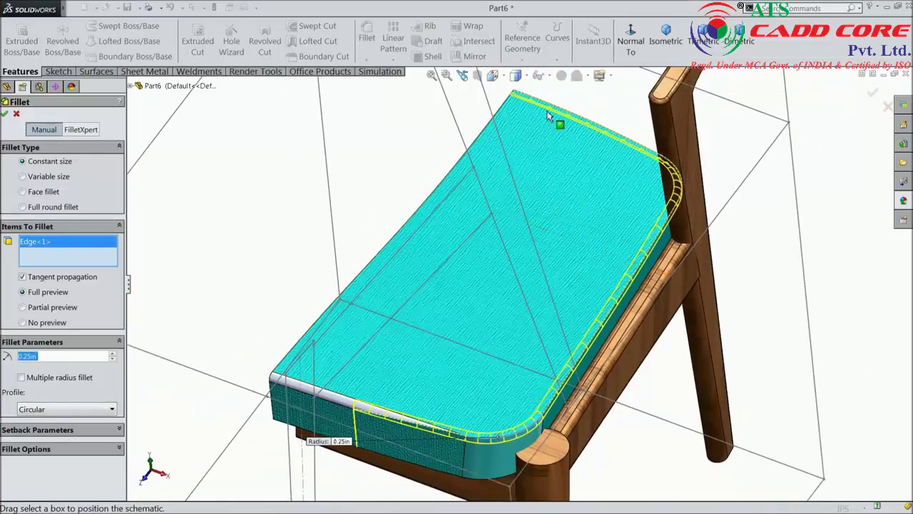
left_click(6, 114)
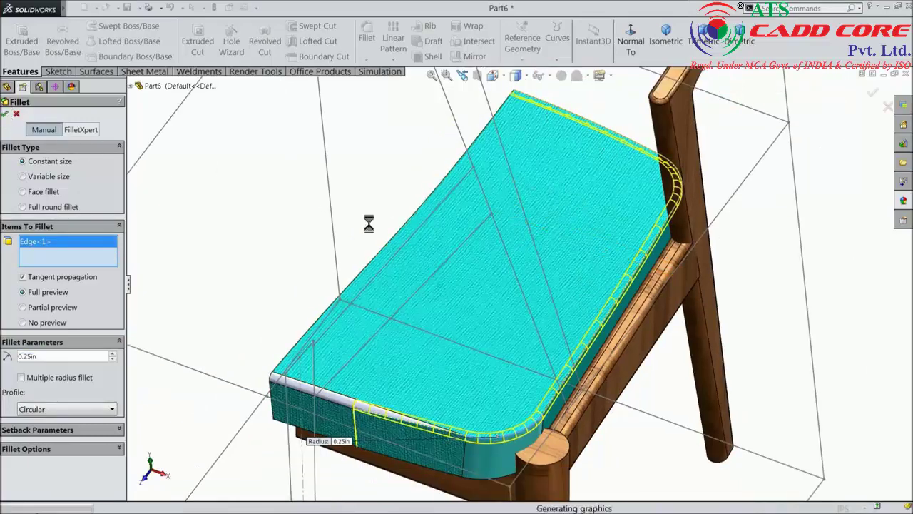
Fillet the seat cushion's lower edge at 0.25in.
middle_click_drag(458, 282, 458, 266)
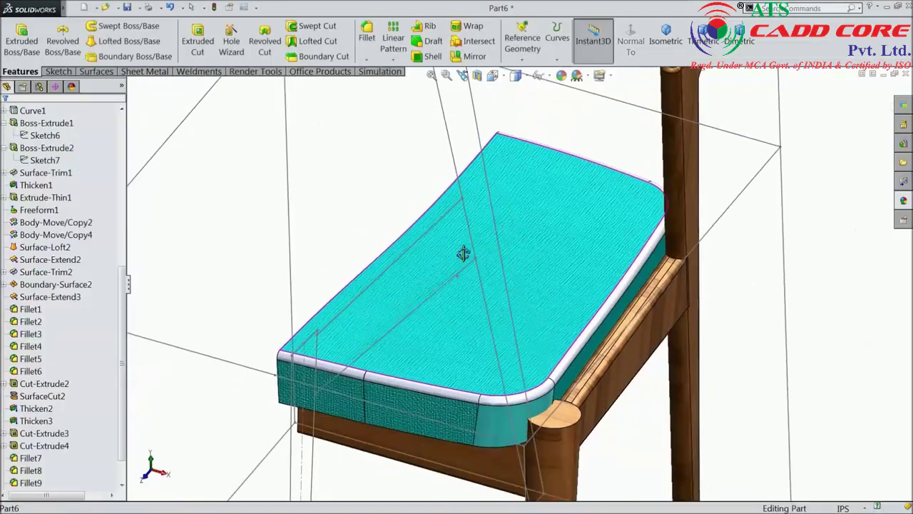
scroll(458, 266, "up", 2)
mouse_move(506, 282)
middle_mouse_down()
mouse_move(418, 277)
mouse_move(361, 219)
middle_mouse_up()
scroll(506, 220, "down", 3)
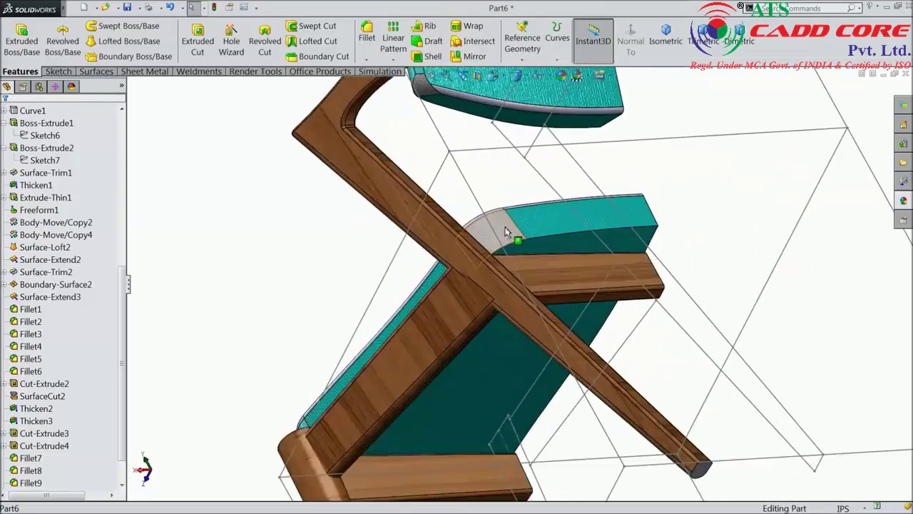
left_click(367, 32)
scroll(554, 211, "down", 2)
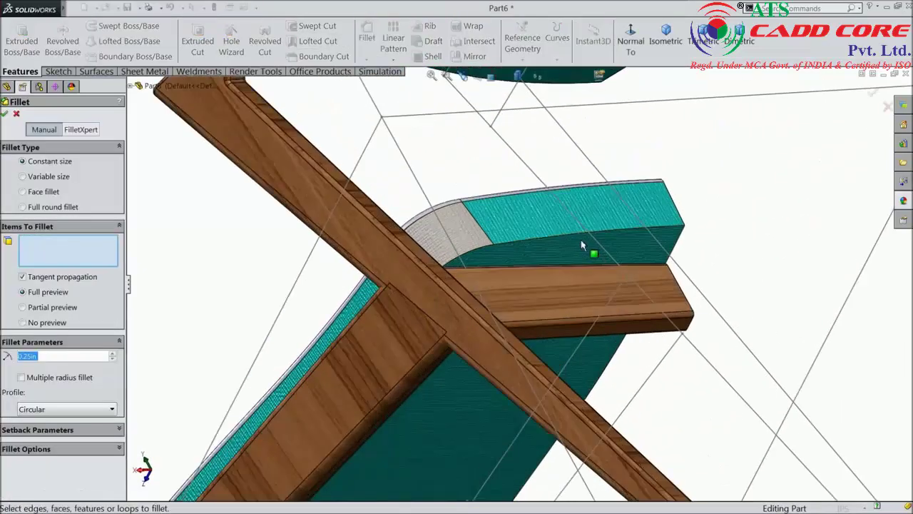
left_click(545, 241)
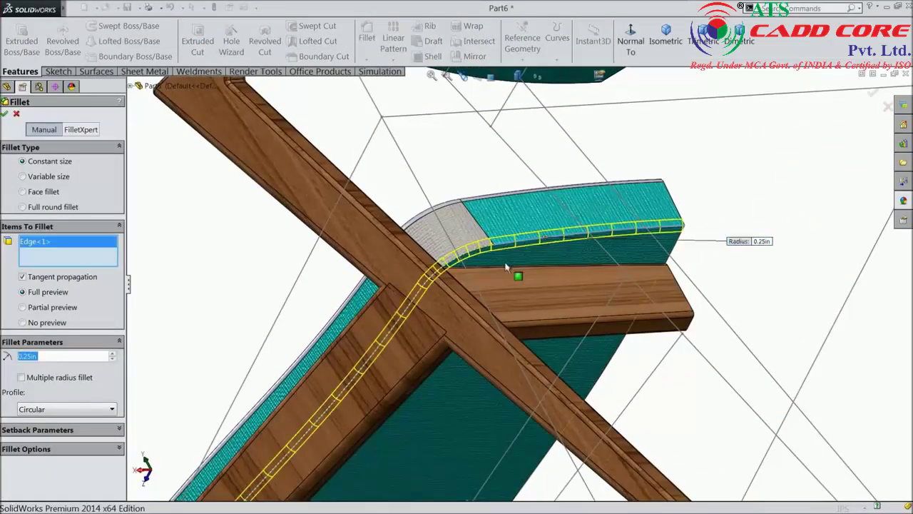
scroll(326, 342, "up", 3)
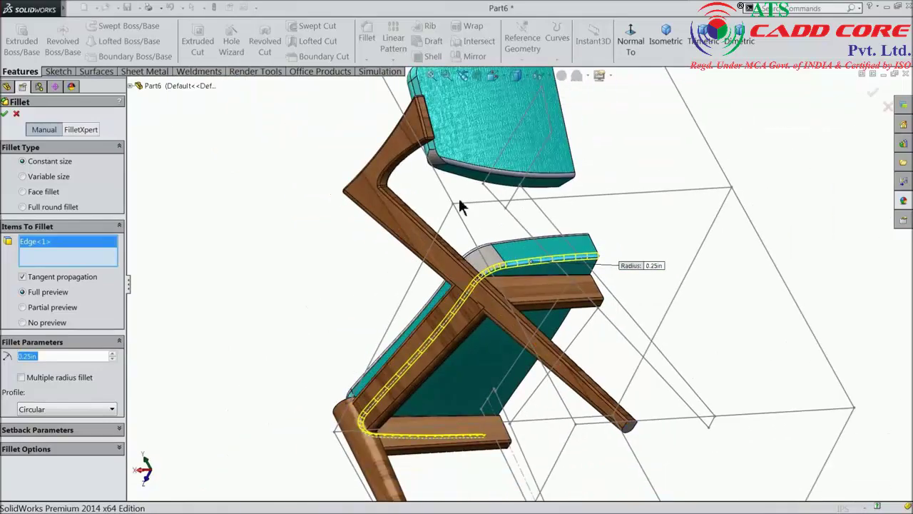
left_click(5, 114)
scroll(347, 269, "up", 3)
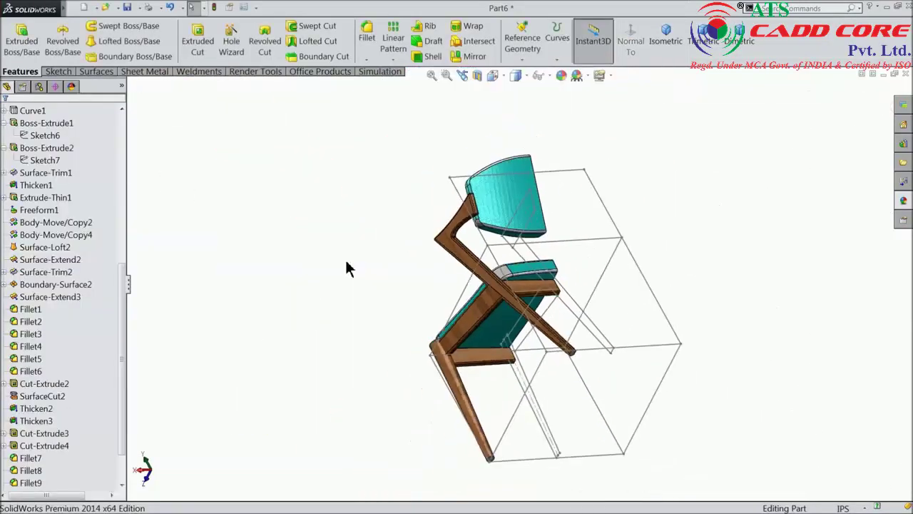
middle_click_drag(371, 274, 499, 268)
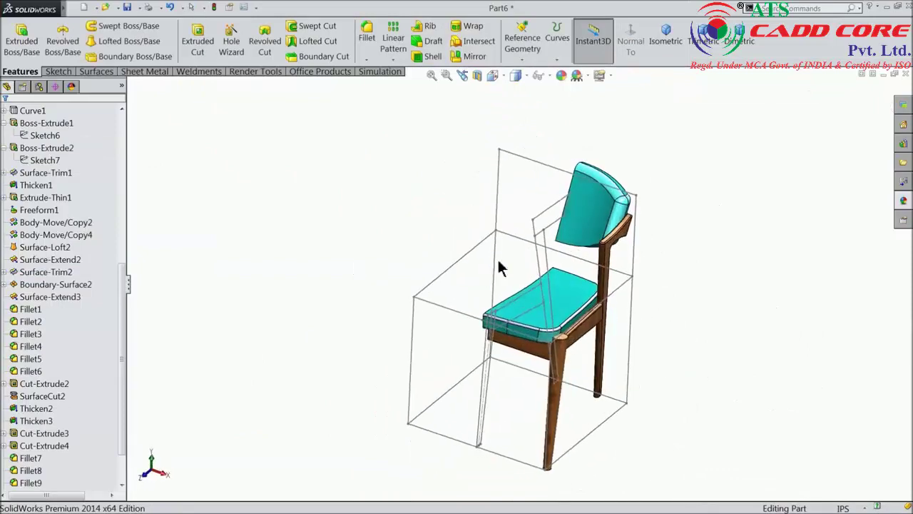
Apply the Fabric canvas appearance to fillets Fillet7 through Fillet13.
scroll(577, 306, "down", 3)
scroll(124, 413, "down", 1)
scroll(93, 442, "down", 1)
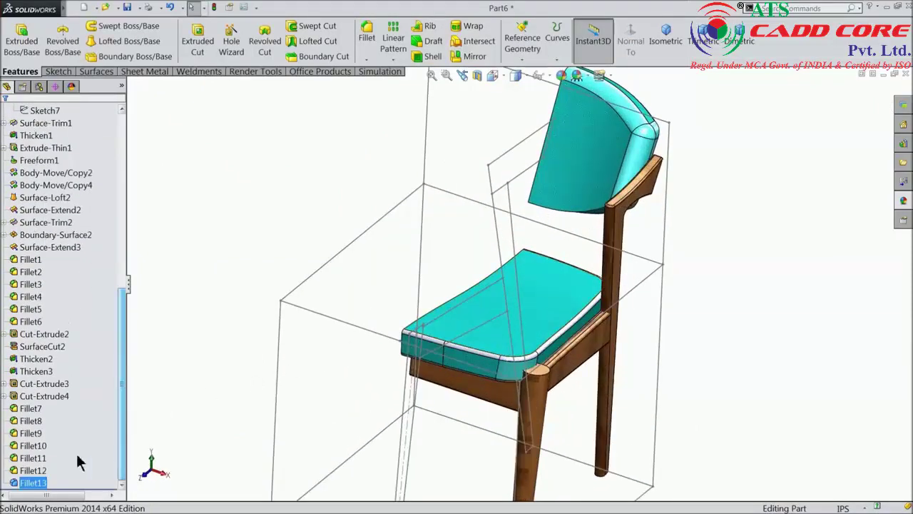
left_click(30, 408)
left_click(41, 483, "shift")
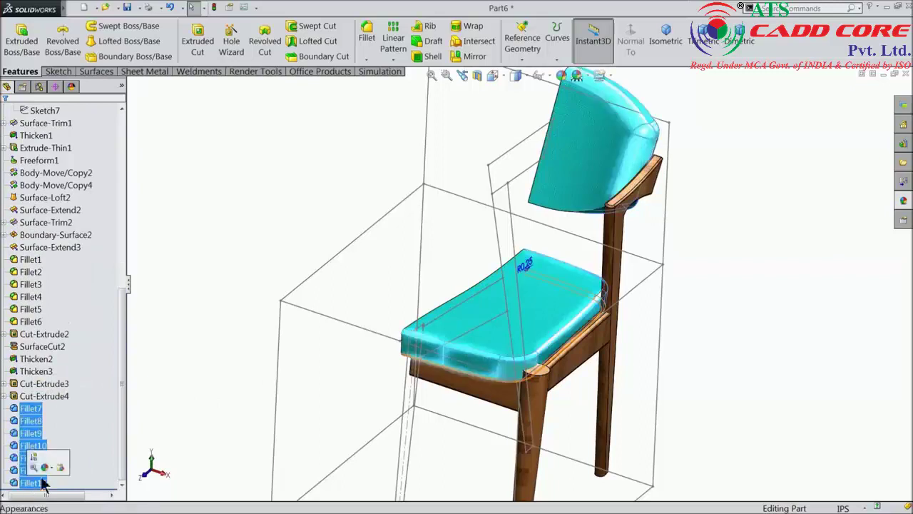
left_click(900, 203)
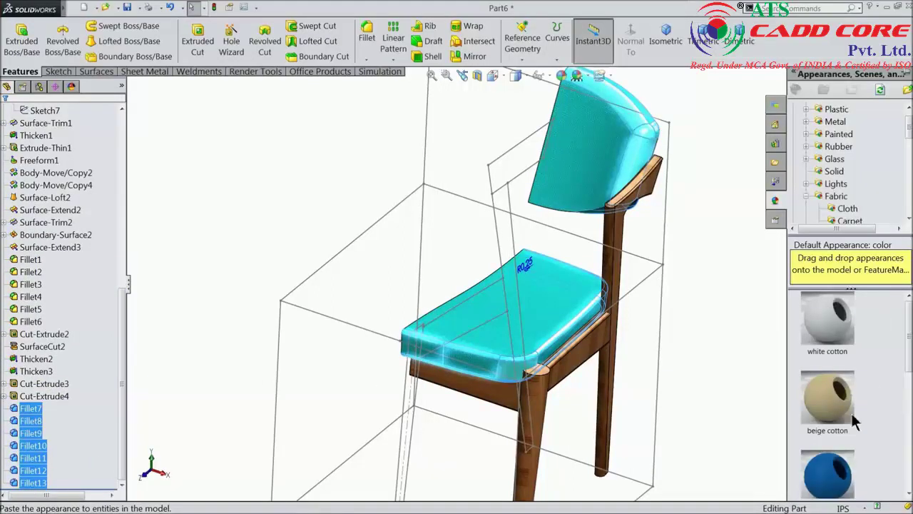
scroll(840, 386, "down", 3)
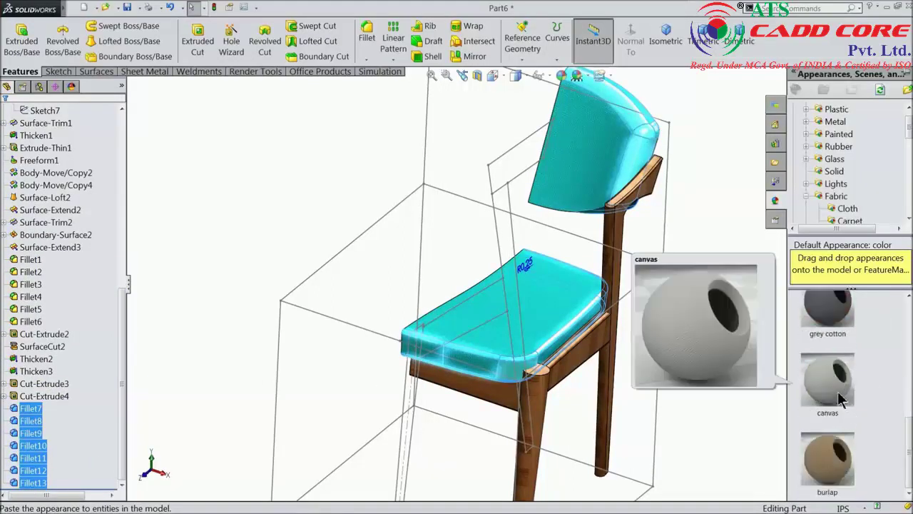
left_click(840, 399)
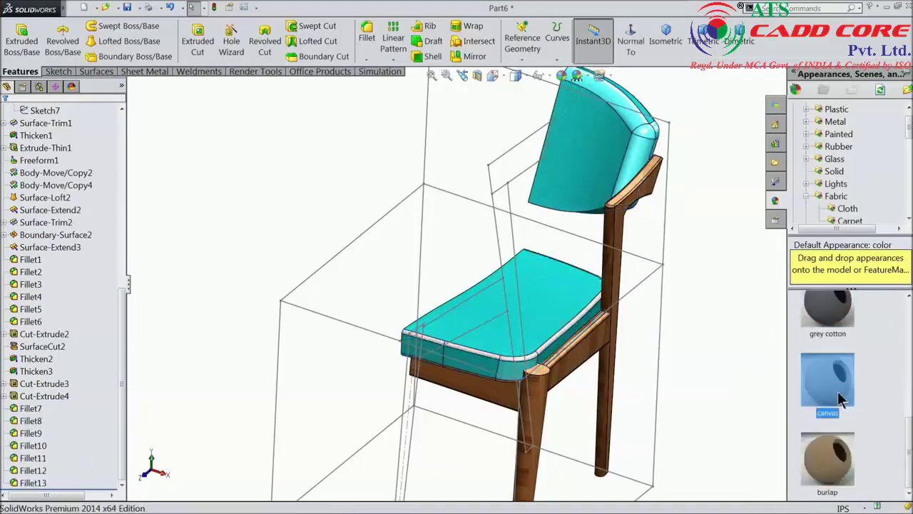
Apply canvas to the seat's front corner fillet and the backrest's top and side fillets.
left_click(19, 412)
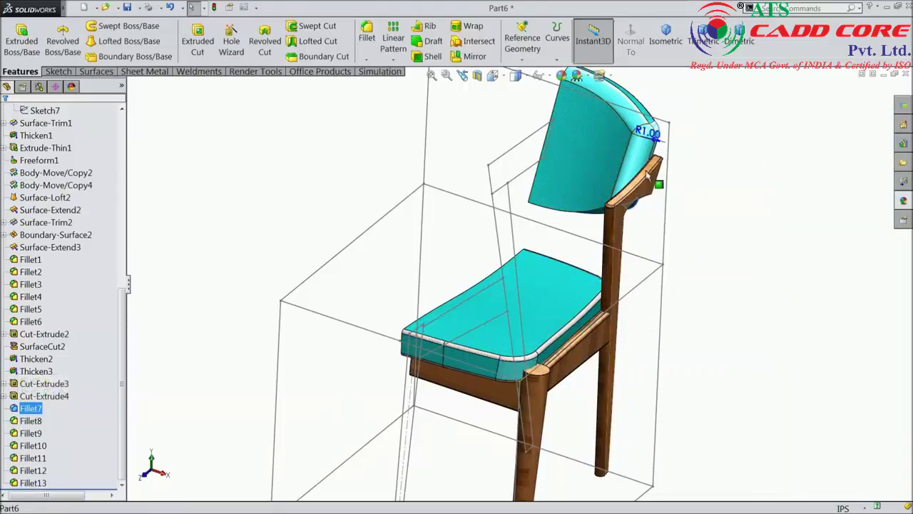
middle_click_drag(648, 175, 570, 250, "ctrl")
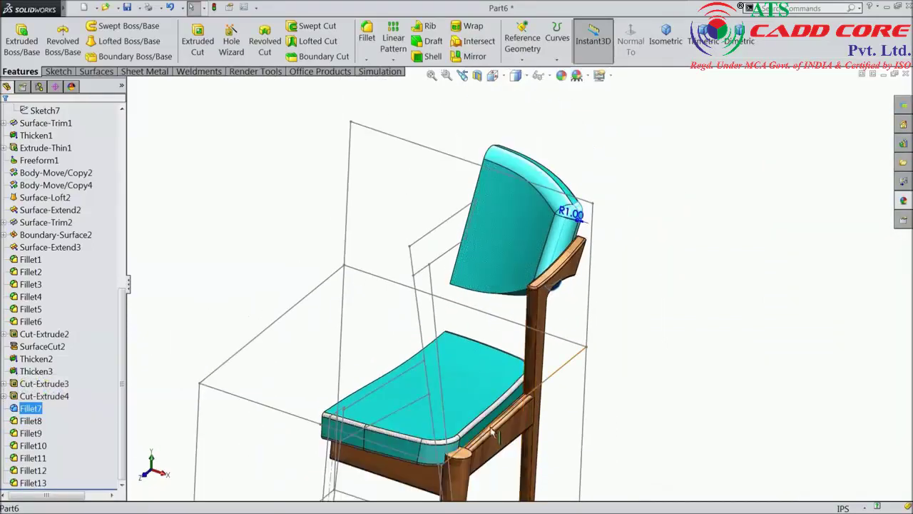
scroll(428, 436, "down", 4)
left_click(401, 446)
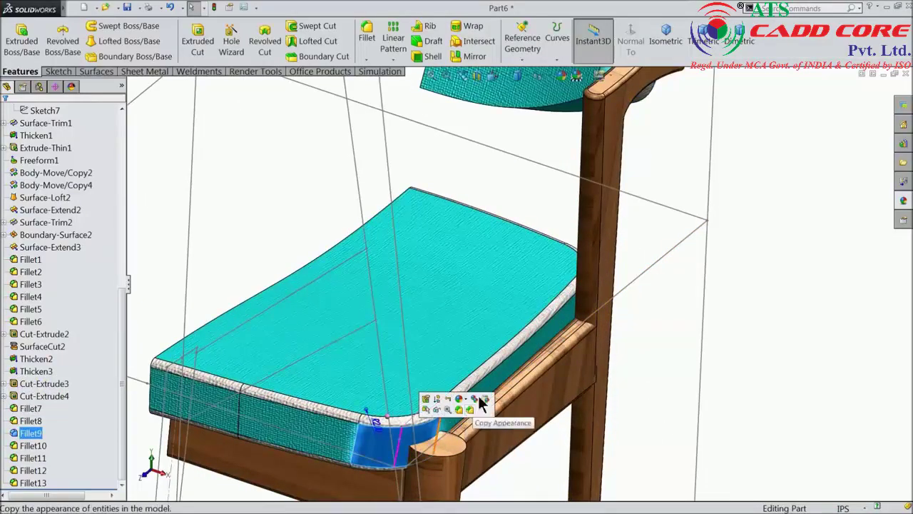
scroll(499, 385, "up", 5)
scroll(563, 286, "up", 2)
scroll(557, 212, "down", 3)
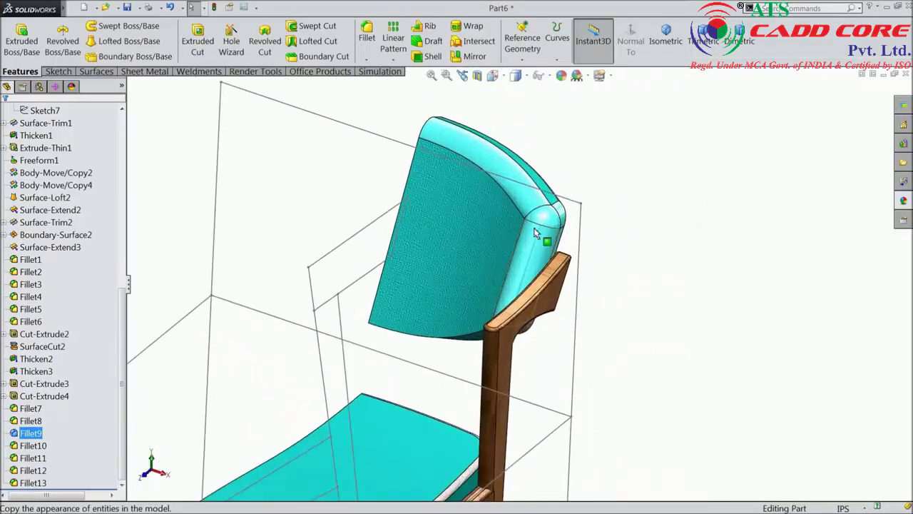
left_click(536, 208, "ctrl")
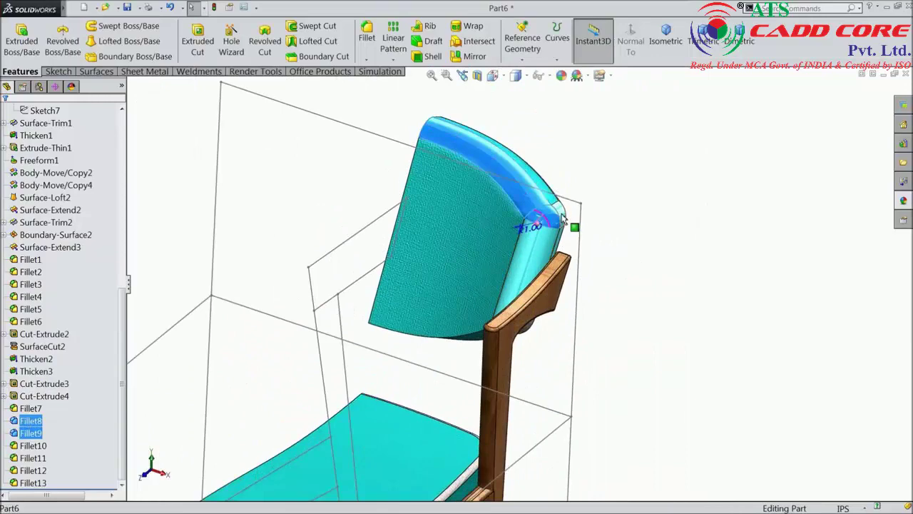
left_click(548, 241, "ctrl")
left_click(903, 200)
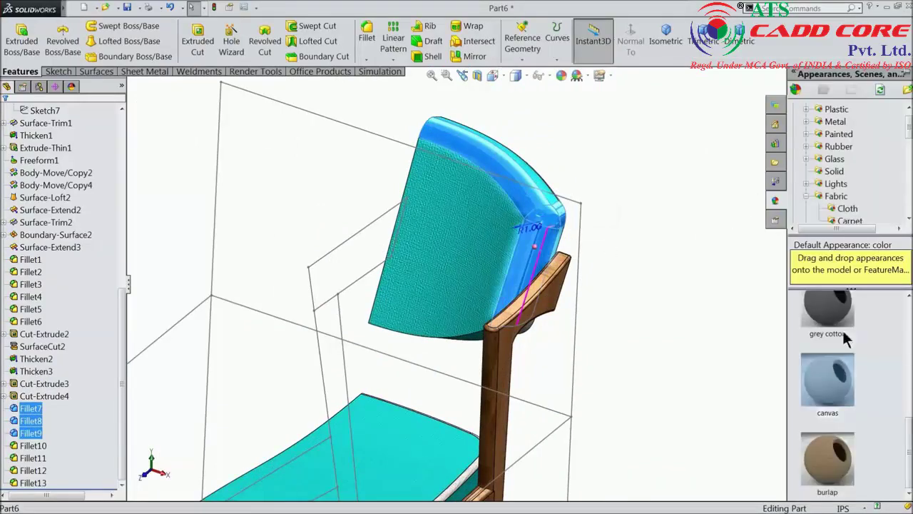
left_click(828, 382)
Apply canvas to the backrest's Cut-Extrude4 cut face.
middle_click_drag(717, 363, 427, 220)
scroll(426, 220, "down", 3)
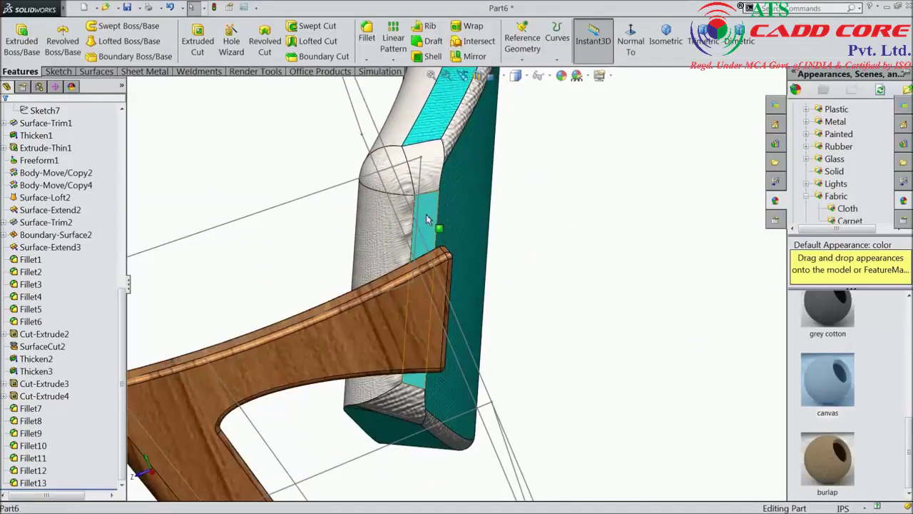
left_click(426, 220)
left_click(903, 201)
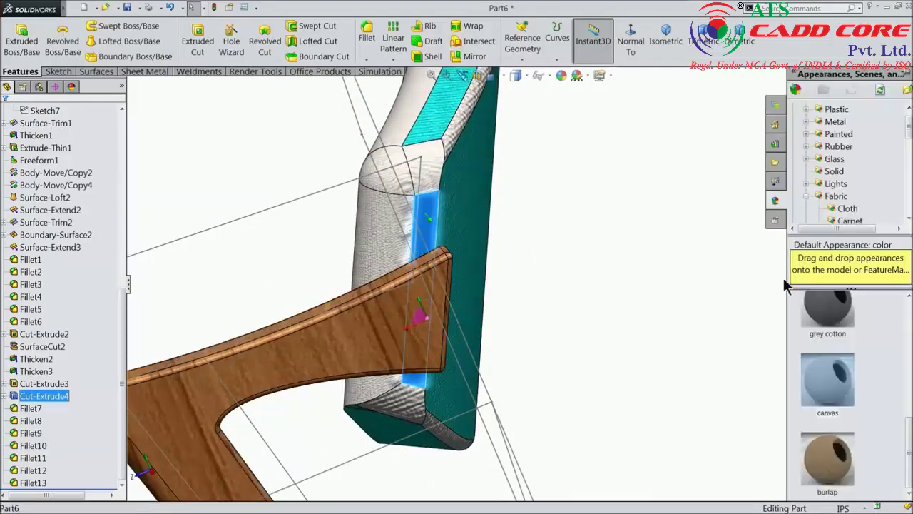
left_click(839, 385)
Select the seat's front fillet face and edit its canvas appearance.
scroll(503, 351, "up", 2)
scroll(500, 343, "up", 2)
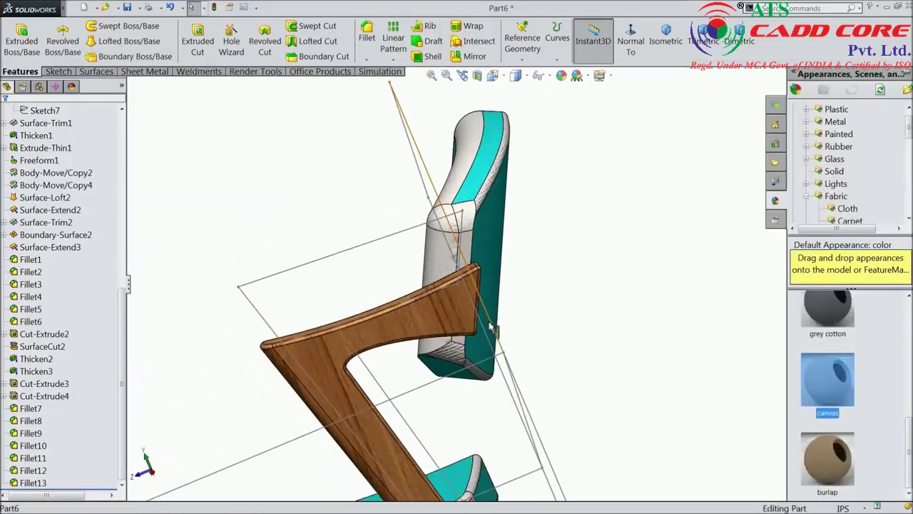
middle_click_drag(491, 327, 567, 310)
scroll(524, 322, "up", 3)
scroll(615, 376, "down", 3)
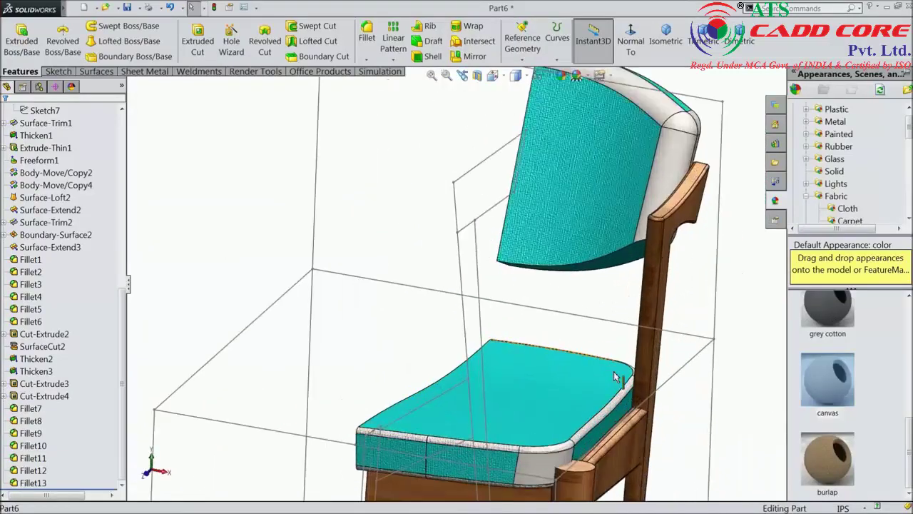
left_click(535, 468)
left_click(571, 76)
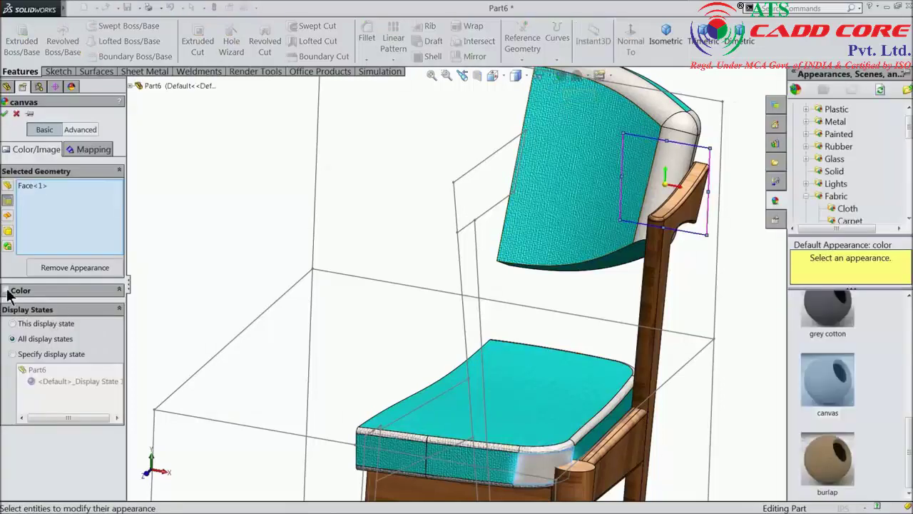
Set the canvas colour to cyan and add the seat's side and front faces.
left_click(7, 291)
left_click(63, 362)
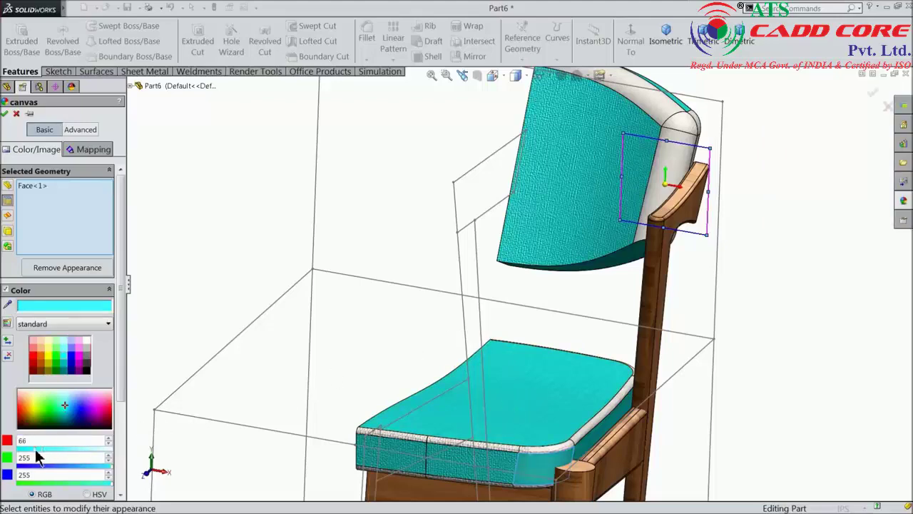
scroll(642, 432, "down", 1)
scroll(642, 433, "down", 1)
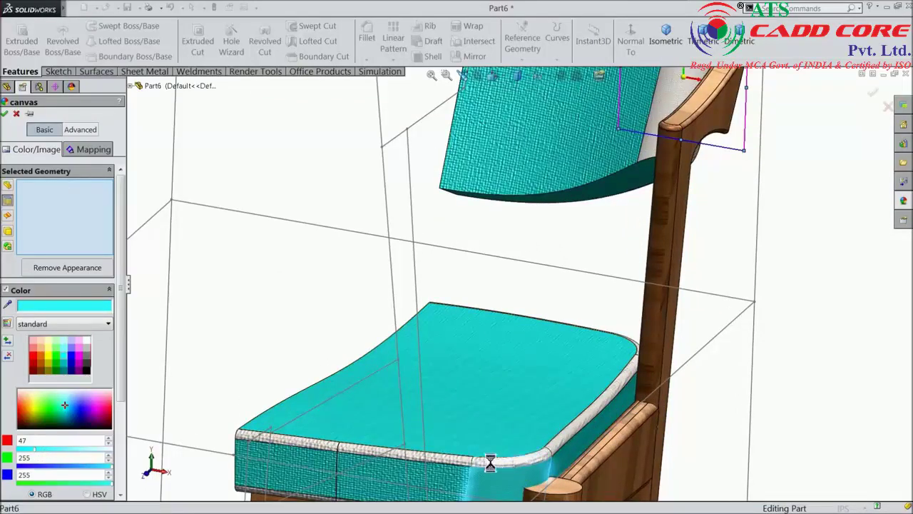
left_click(490, 462)
left_click(468, 473)
left_click(563, 435)
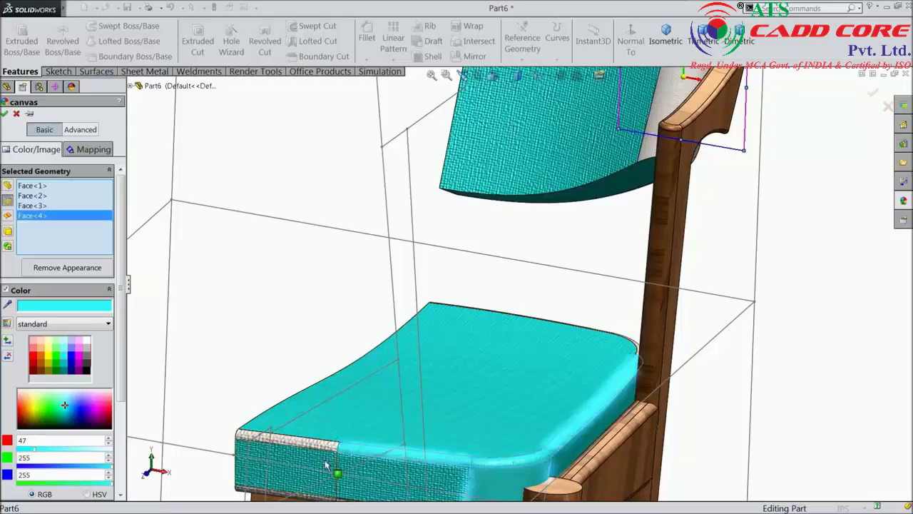
left_click(328, 446)
Add the backrest's top, rounded corner, side strip and rear faces to the appearance.
mouse_move(495, 377)
middle_mouse_down()
mouse_move(550, 343)
mouse_move(625, 106)
mouse_move(576, 161)
middle_mouse_up()
left_click(576, 161)
left_click(619, 182)
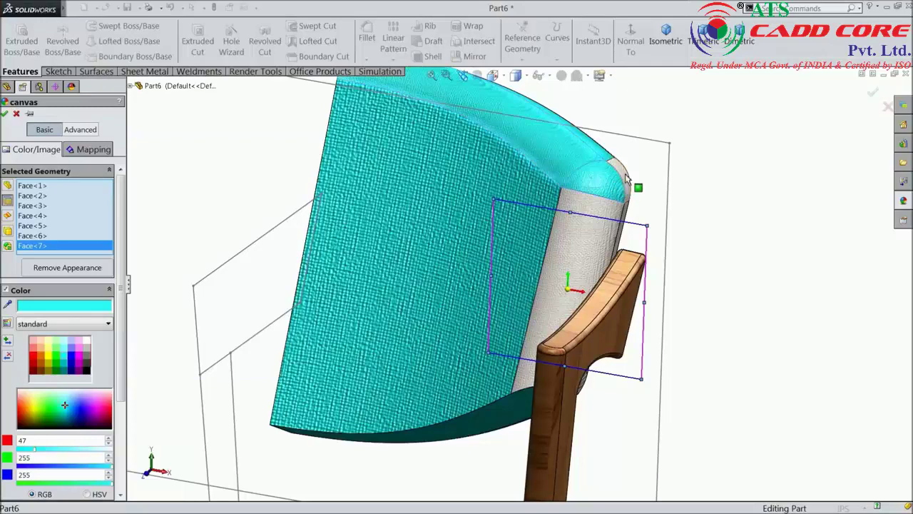
left_click(621, 186)
left_click(571, 210)
left_click(528, 214)
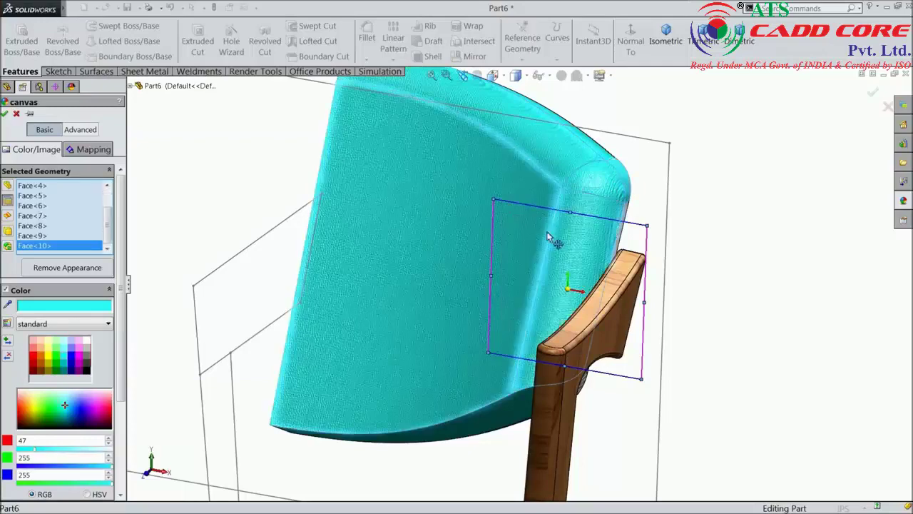
Add three more seat front faces and pick the colour's red value.
scroll(547, 236, "up", 2)
scroll(571, 221, "up", 2)
scroll(472, 321, "down", 3)
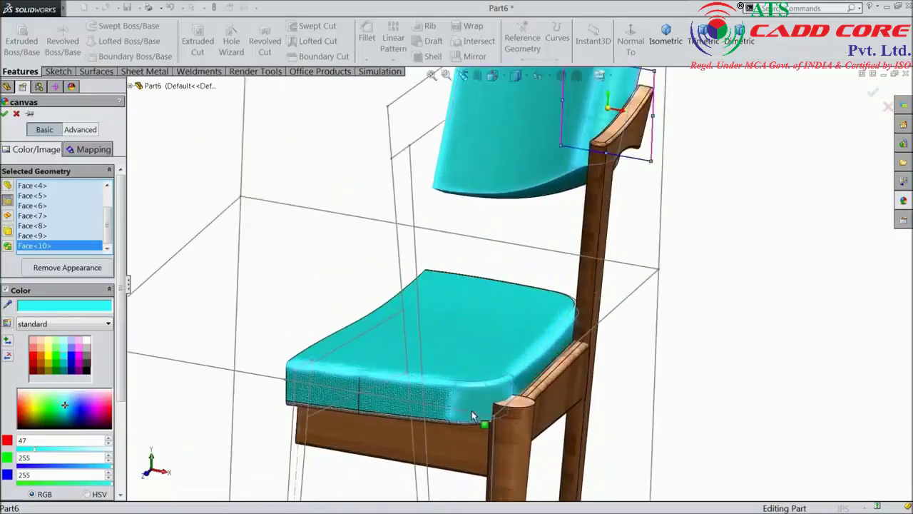
scroll(471, 321, "down", 2)
left_click(436, 396)
left_click(302, 387)
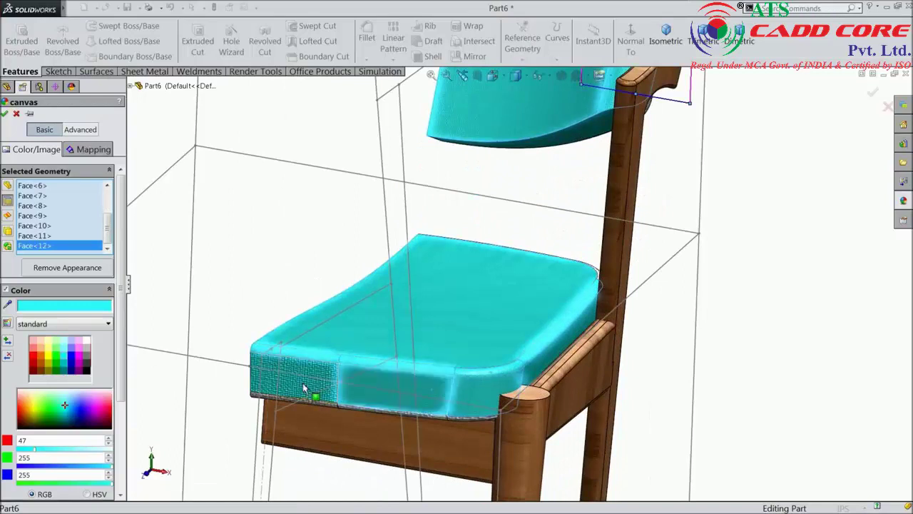
left_click(458, 368)
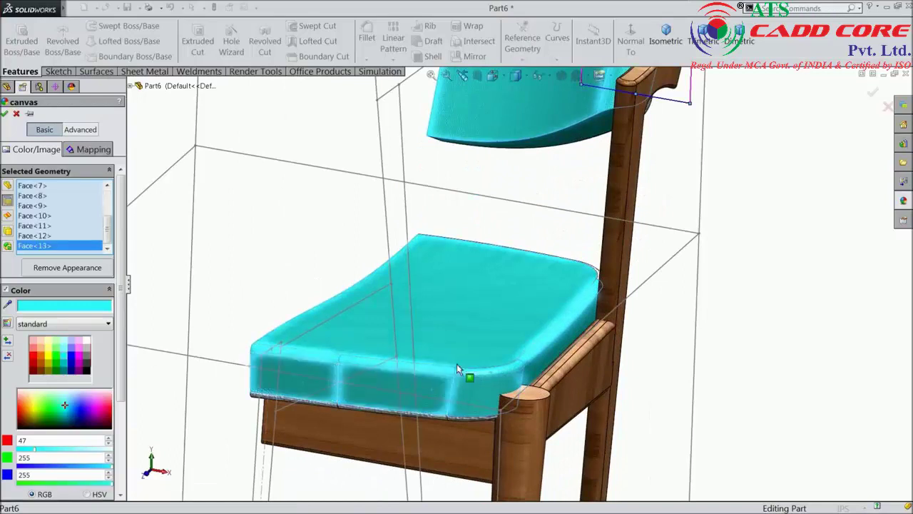
left_click(44, 451)
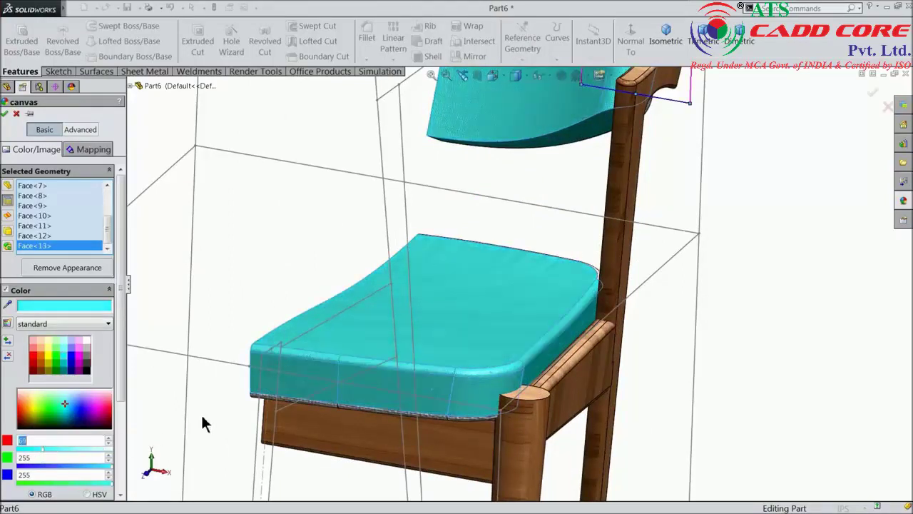
Add the seat's corner fillet, fillet and front faces, and lower red to darken the cyan.
scroll(461, 360, "up", 3)
middle_click_drag(527, 281, 550, 285)
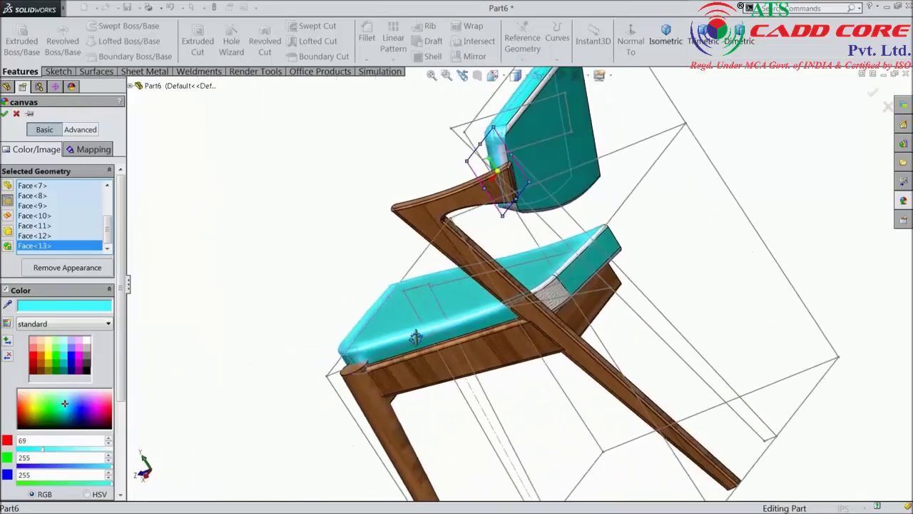
scroll(546, 300, "down", 3)
left_click(526, 327)
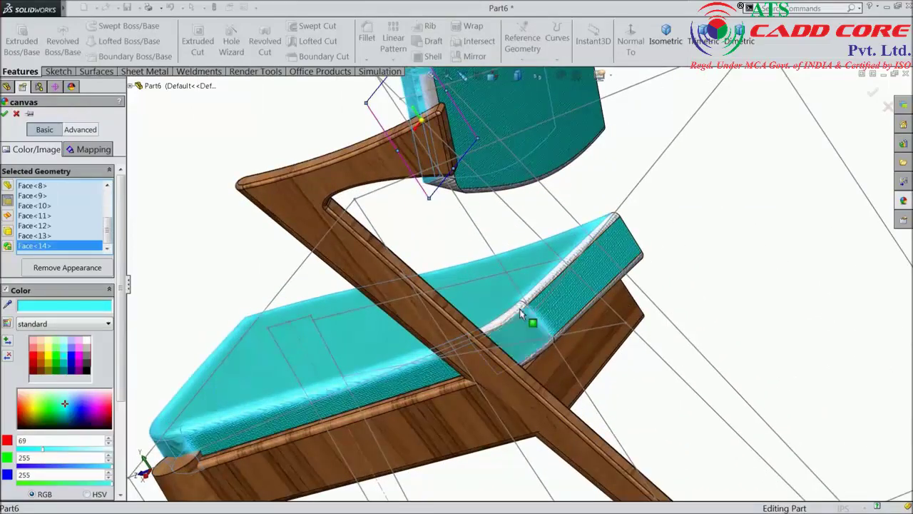
scroll(503, 323, "down", 3)
left_click(523, 298)
left_click(574, 290)
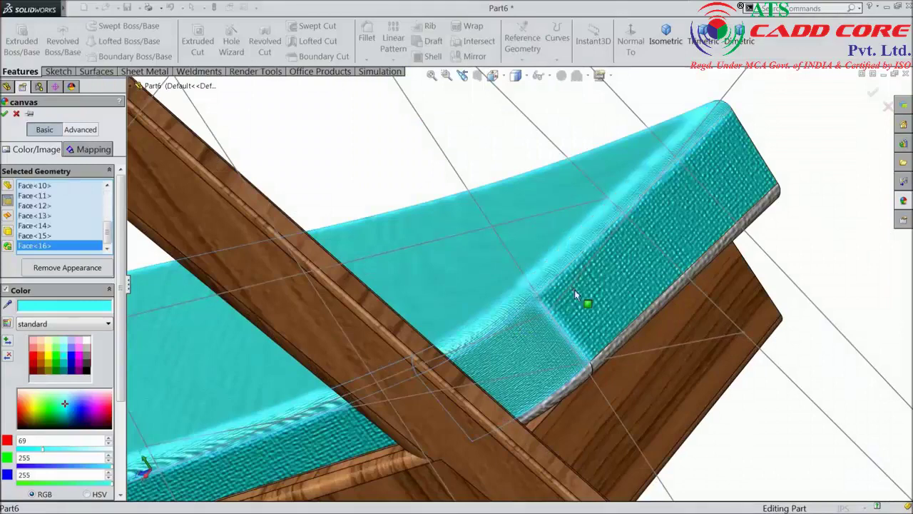
left_click(528, 342)
left_click(300, 445)
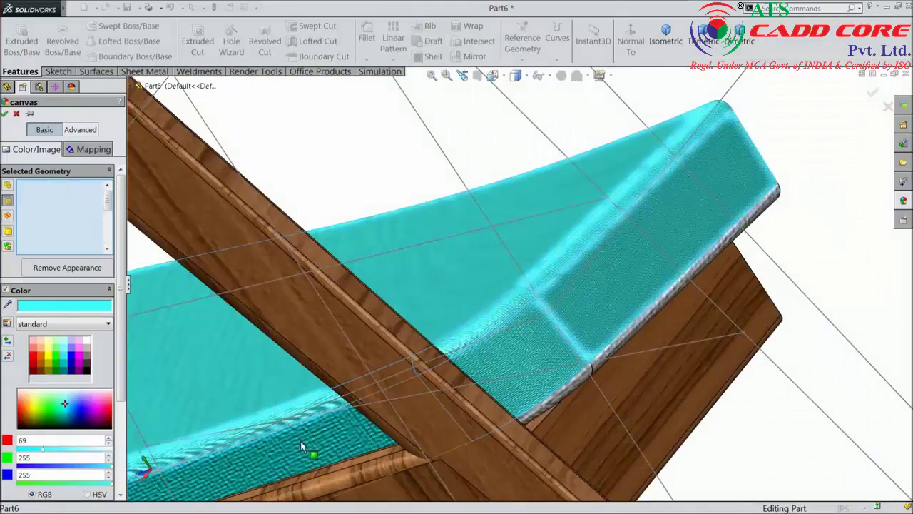
left_click_drag(36, 449, 34, 449)
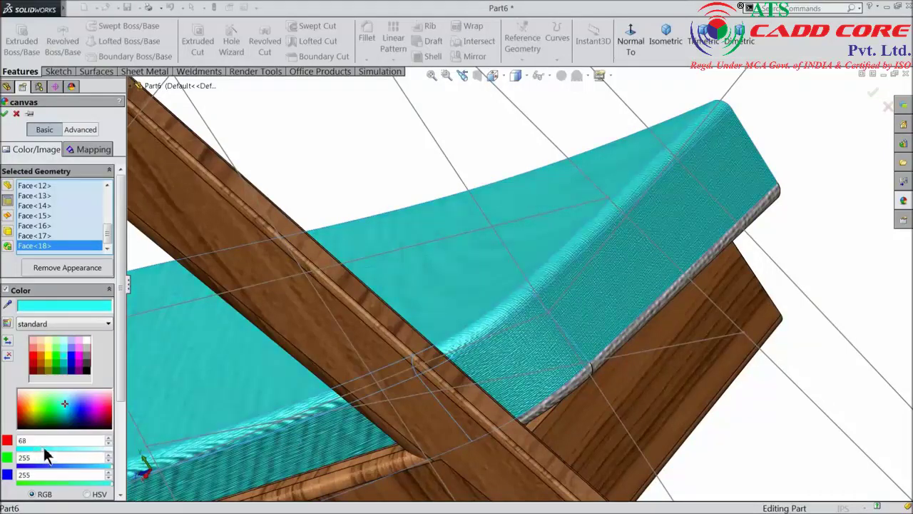
Add the backrest's edge strip, main face, grey corner fillet and lower edge strip.
scroll(367, 352, "up", 3)
scroll(459, 235, "up", 2)
scroll(531, 178, "down", 4)
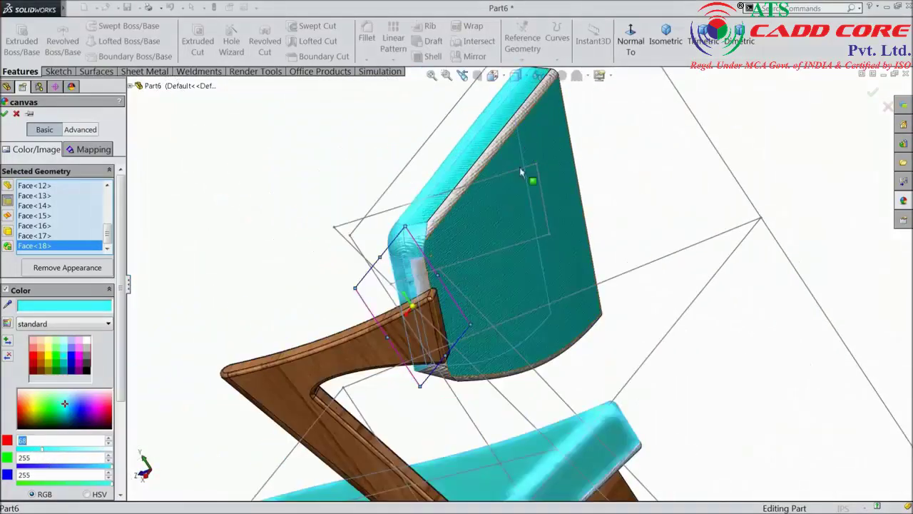
left_click(460, 198)
left_click(490, 239)
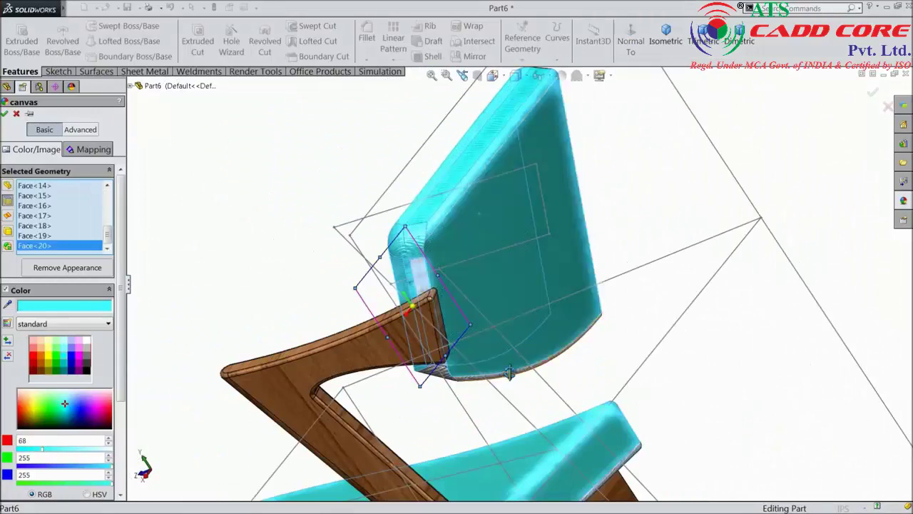
scroll(508, 373, "down", 3)
scroll(465, 334, "down", 3)
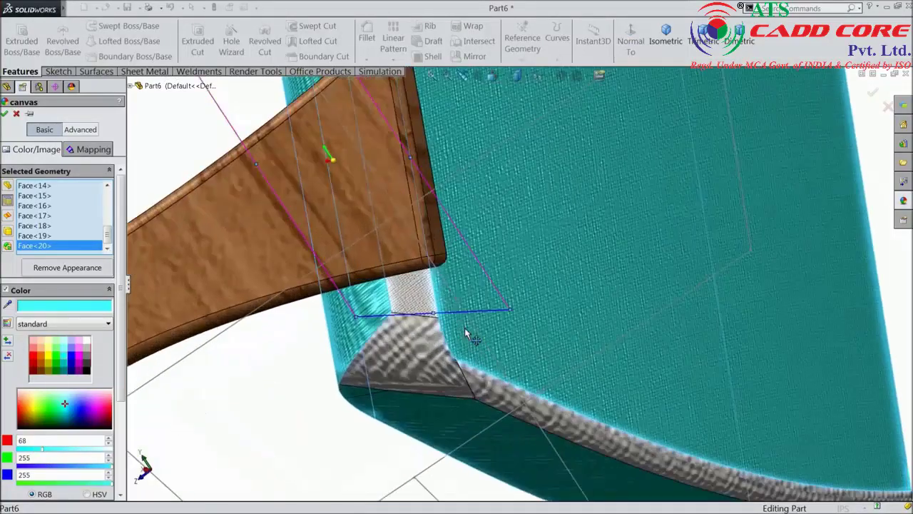
left_click(415, 341)
left_click(492, 392)
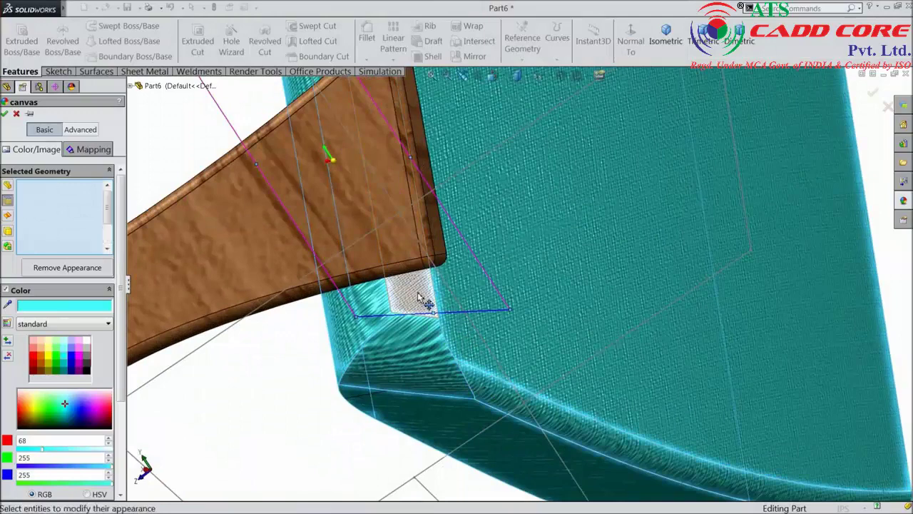
Cover the last white strip with canvas and confirm the cyan appearance.
scroll(460, 281, "up", 4)
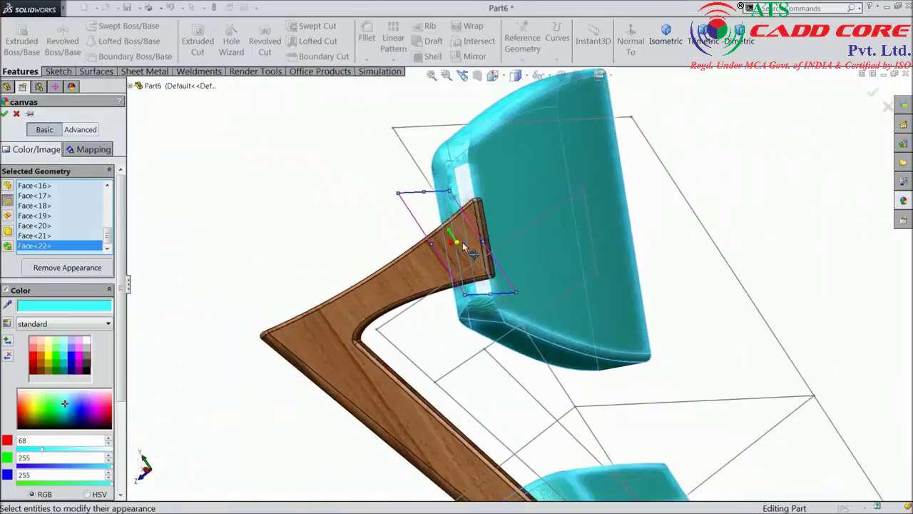
scroll(472, 176, "down", 3)
left_click(475, 206)
scroll(476, 230, "up", 4)
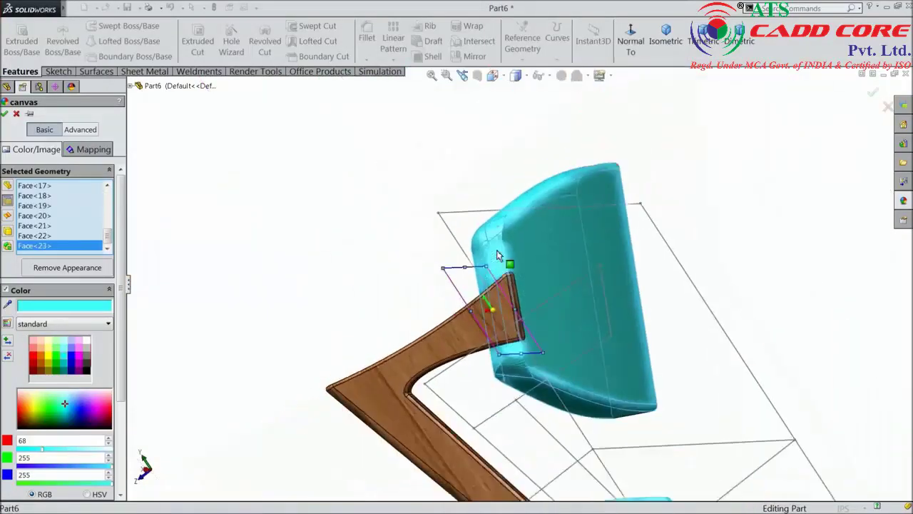
scroll(545, 276, "up", 2)
mouse_move(544, 276)
middle_mouse_down()
mouse_move(422, 326)
mouse_move(664, 339)
mouse_move(659, 364)
middle_mouse_up()
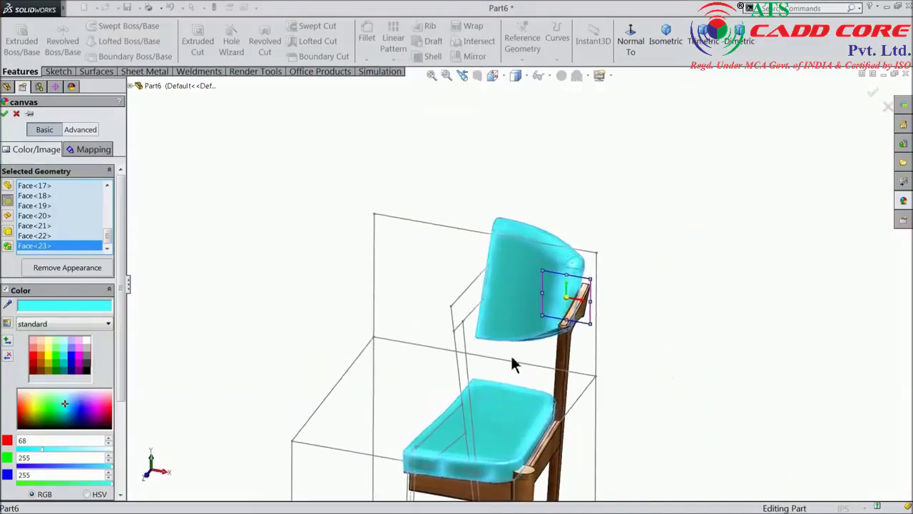
left_click(6, 114)
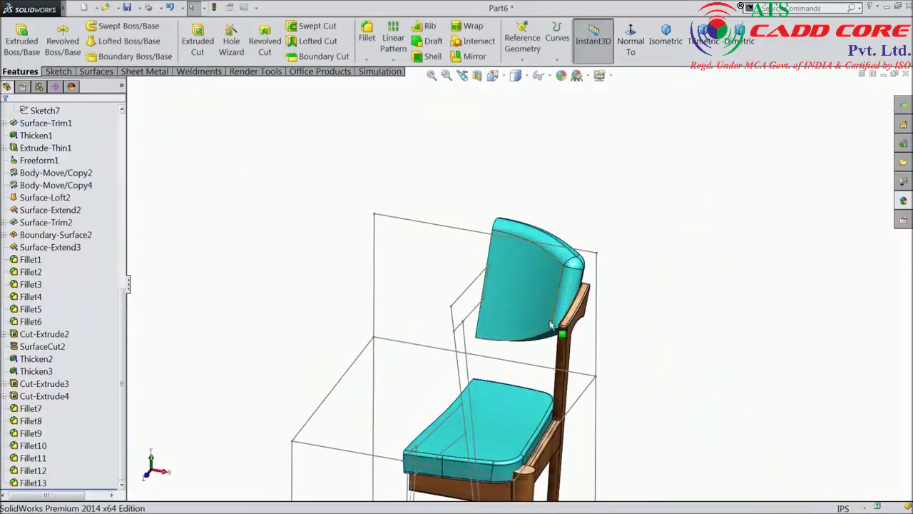
Hide 3DSketch1 and Sketch1 so only the chair bodies are visible.
scroll(516, 342, "down", 2)
scroll(516, 342, "down", 3)
scroll(516, 343, "up", 2)
scroll(500, 360, "up", 1)
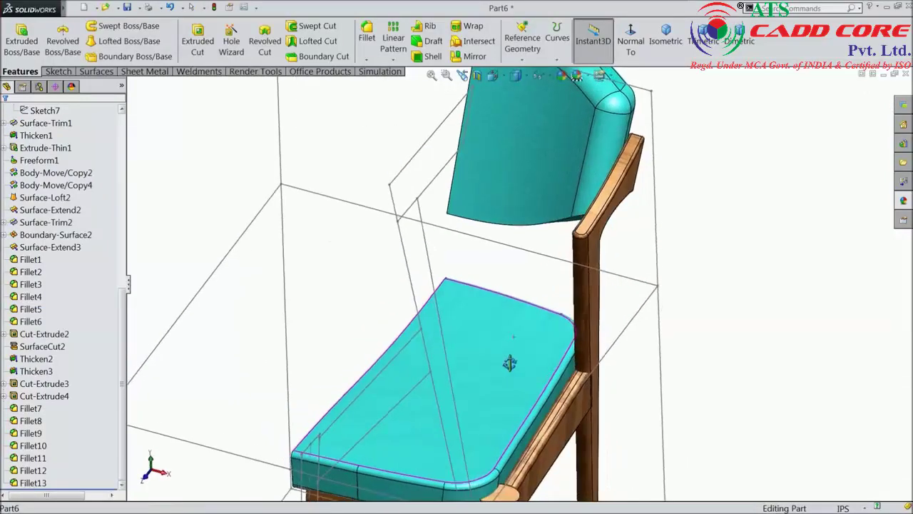
scroll(509, 357, "up", 1)
scroll(499, 335, "up", 2)
middle_click_drag(497, 323, 475, 255)
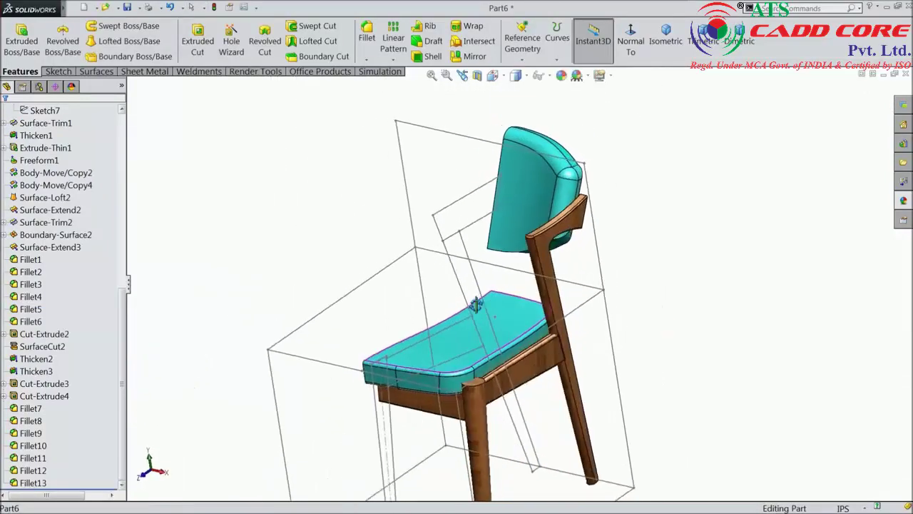
scroll(464, 261, "down", 2)
left_click(462, 263)
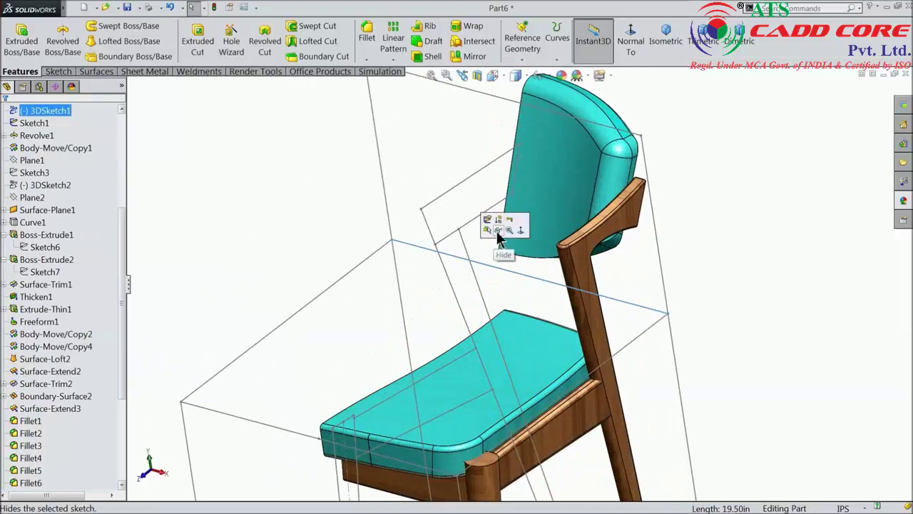
left_click(495, 229)
left_click(462, 242)
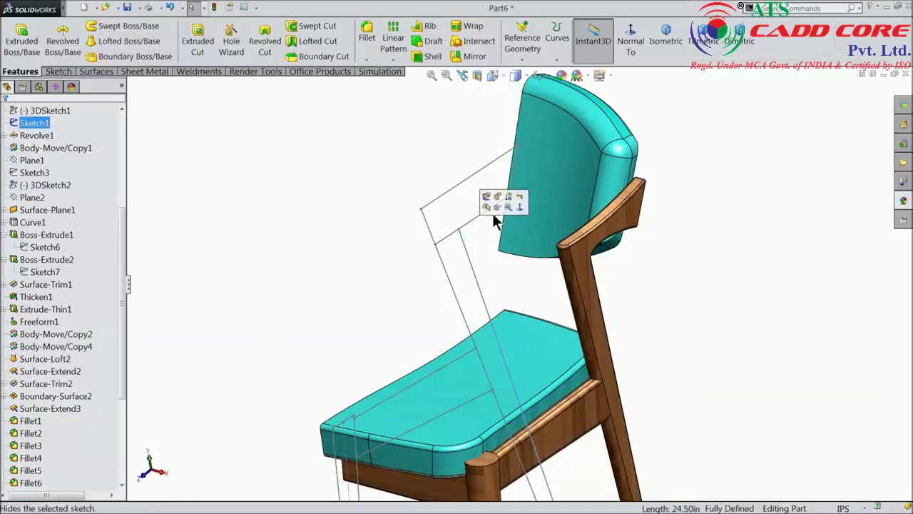
left_click(497, 207)
Orbit the chair to inspect the cyan canvas cushions on the teak frame.
scroll(490, 250, "up", 3)
mouse_move(481, 259)
middle_mouse_down()
mouse_move(493, 232)
mouse_move(521, 323)
middle_mouse_up()
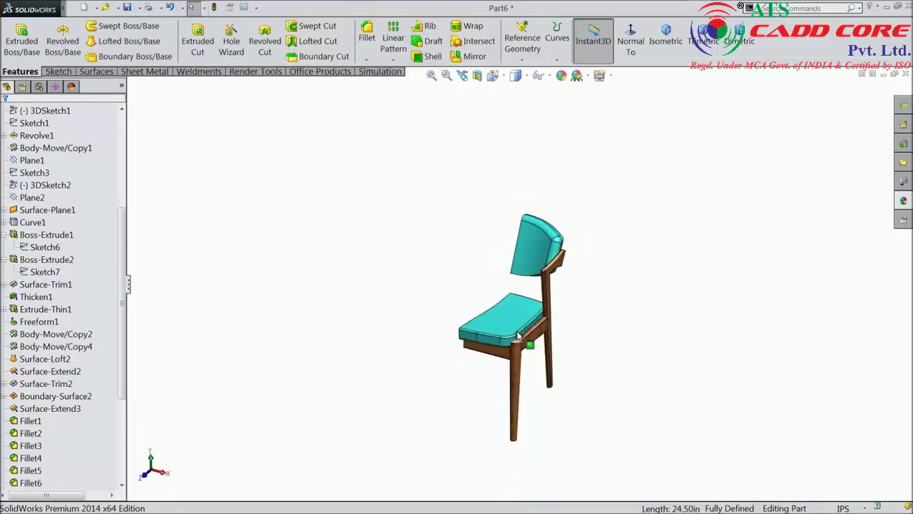
mouse_move(519, 287)
middle_mouse_down()
mouse_move(523, 265)
mouse_move(526, 282)
middle_mouse_up()
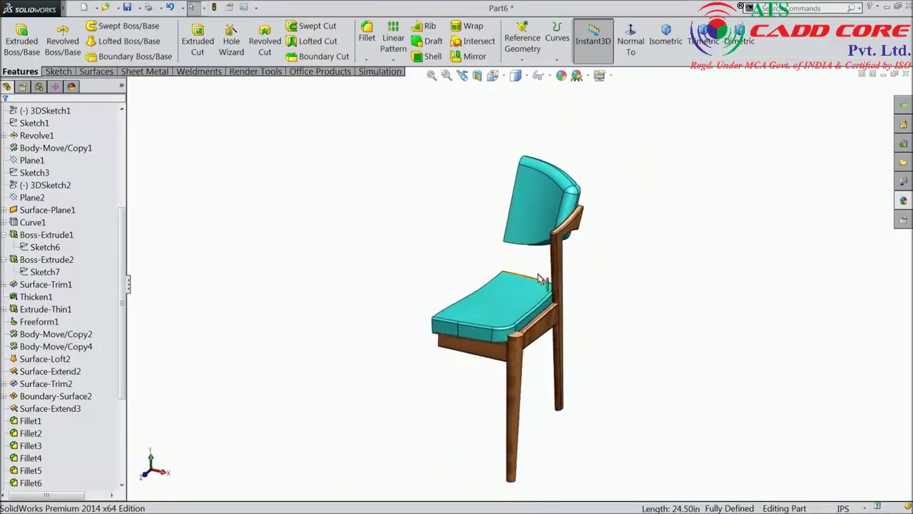
scroll(544, 285, "down", 2)
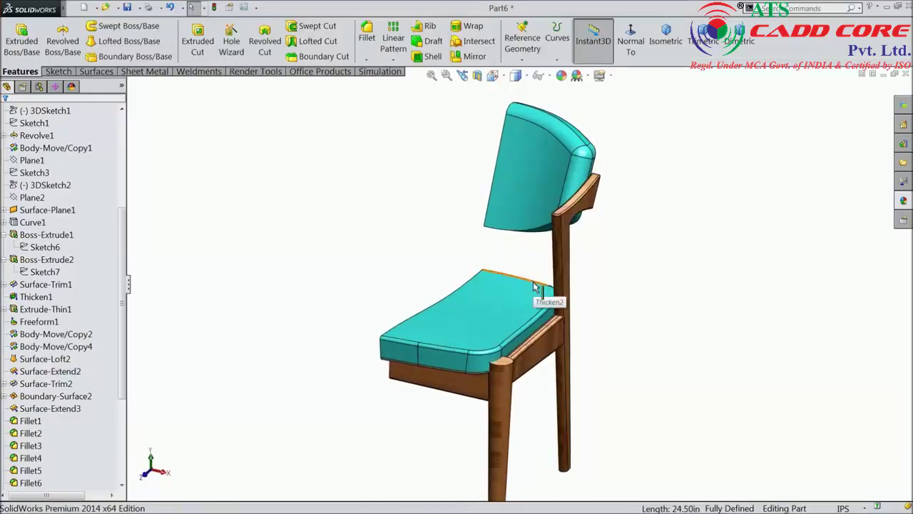
mouse_move(533, 286)
middle_mouse_down()
mouse_move(416, 263)
mouse_move(534, 282)
middle_mouse_up()
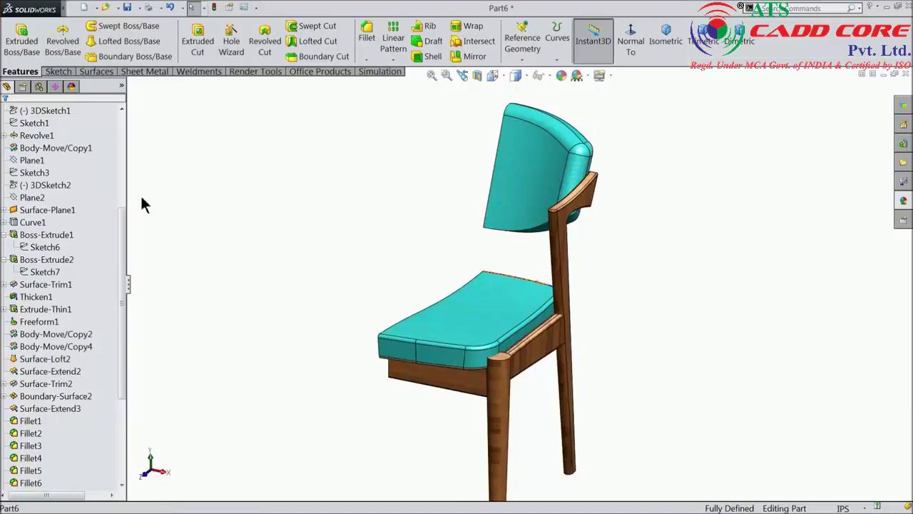
mouse_move(483, 246)
middle_mouse_down()
mouse_move(502, 207)
mouse_move(581, 248)
mouse_move(523, 261)
middle_mouse_up()
scroll(581, 248, "down", 5)
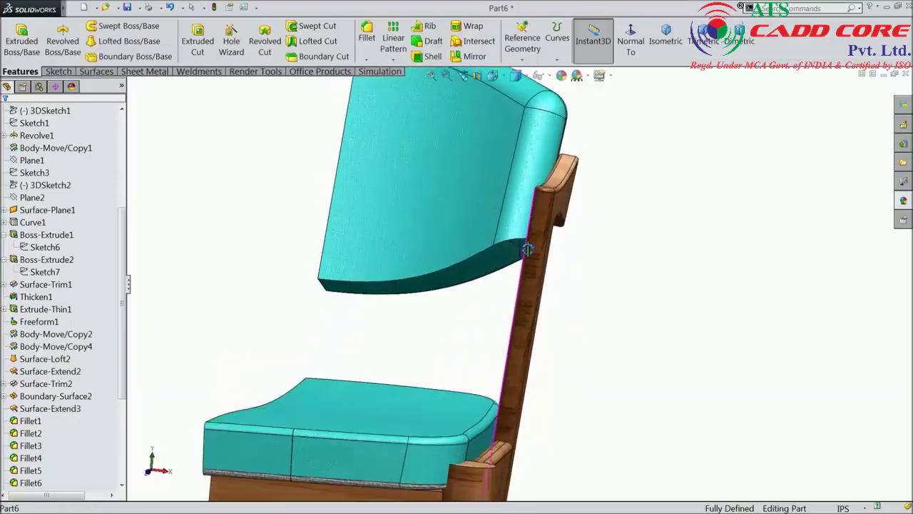
Add a 1in fillet to the backrest cushion's curved bottom edge.
left_click(367, 35)
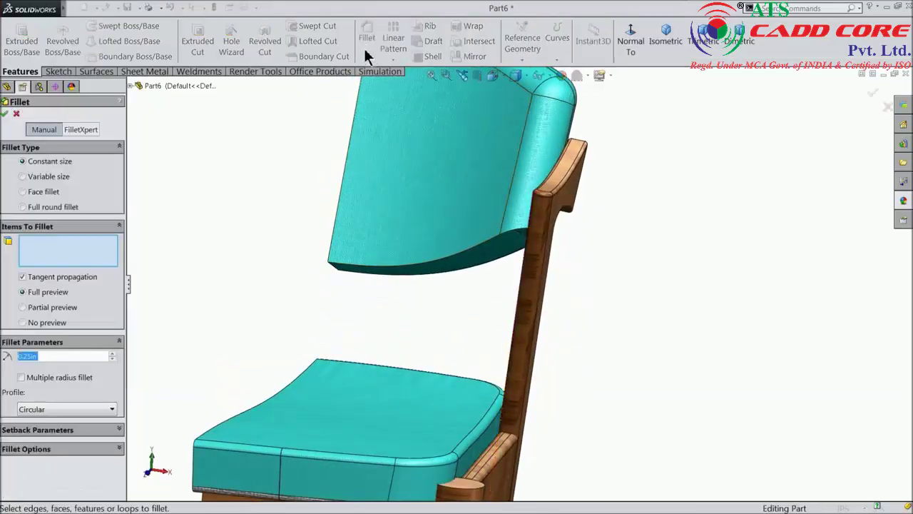
type("1")
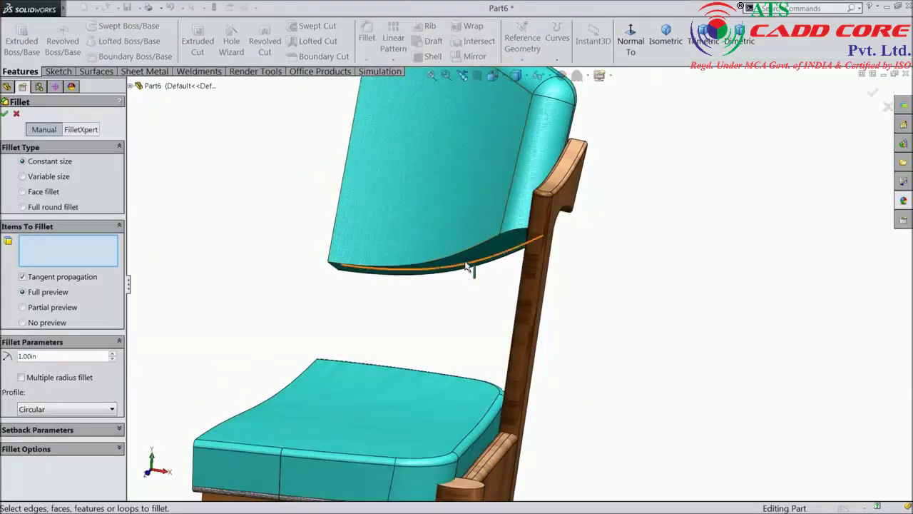
left_click(460, 255)
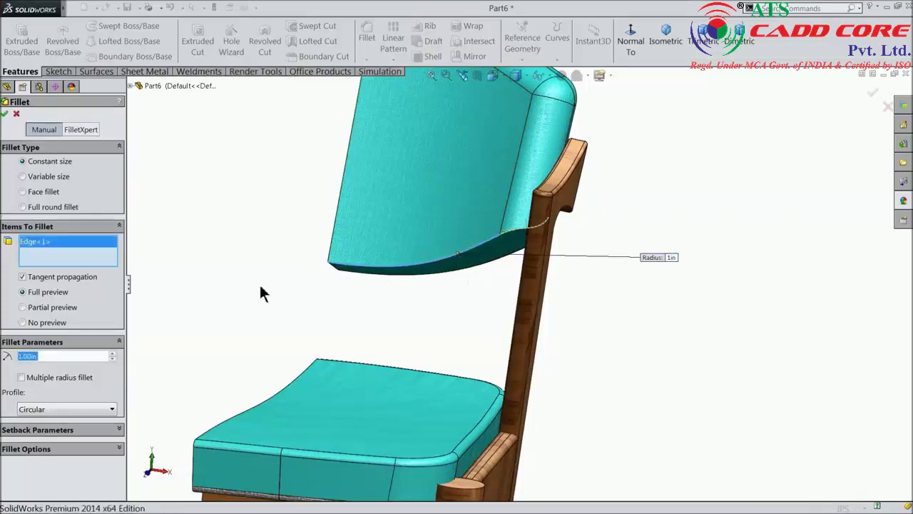
left_click(15, 114)
middle_click_drag(273, 196, 277, 243)
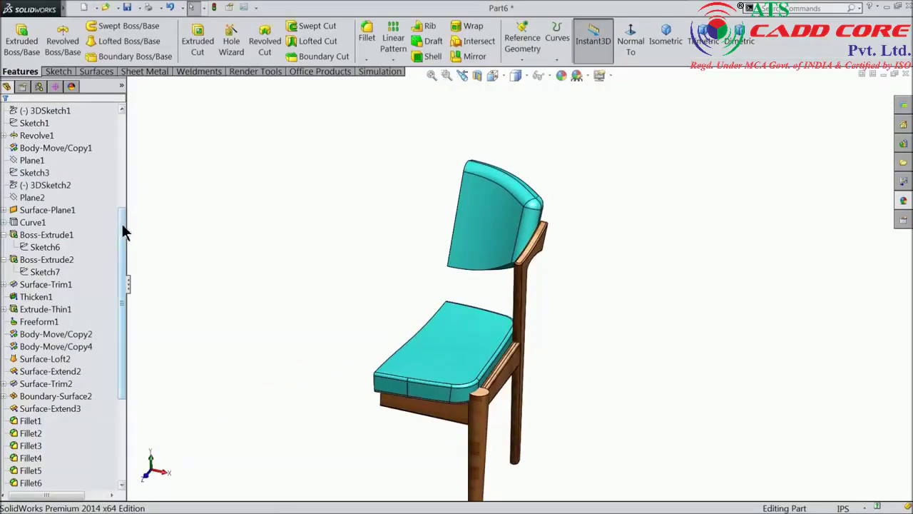
Mirror Thicken3 (backrest) and Thicken2 (seat) about Right Plane, leaving the preview unconfirmed.
left_click_drag(122, 232, 124, 132)
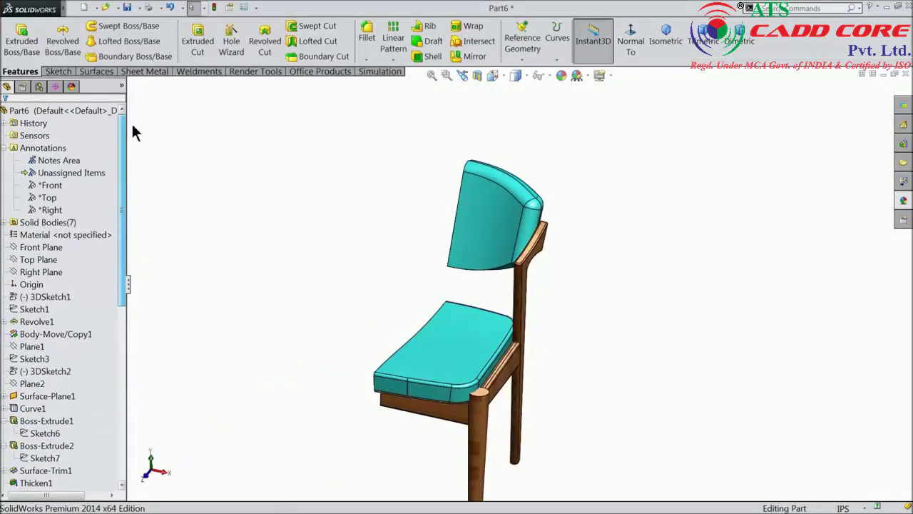
left_click(4, 149)
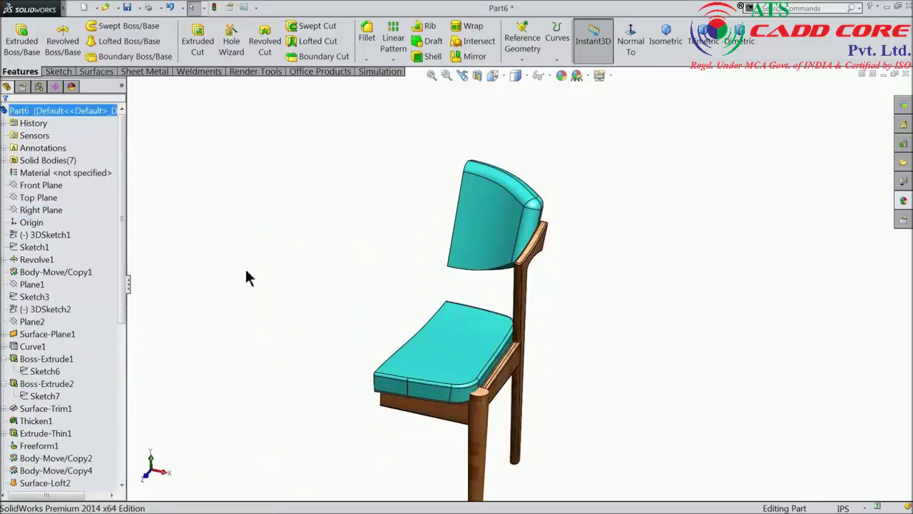
mouse_move(562, 293)
middle_mouse_down()
mouse_move(564, 281)
mouse_move(547, 321)
mouse_move(499, 347)
middle_mouse_up()
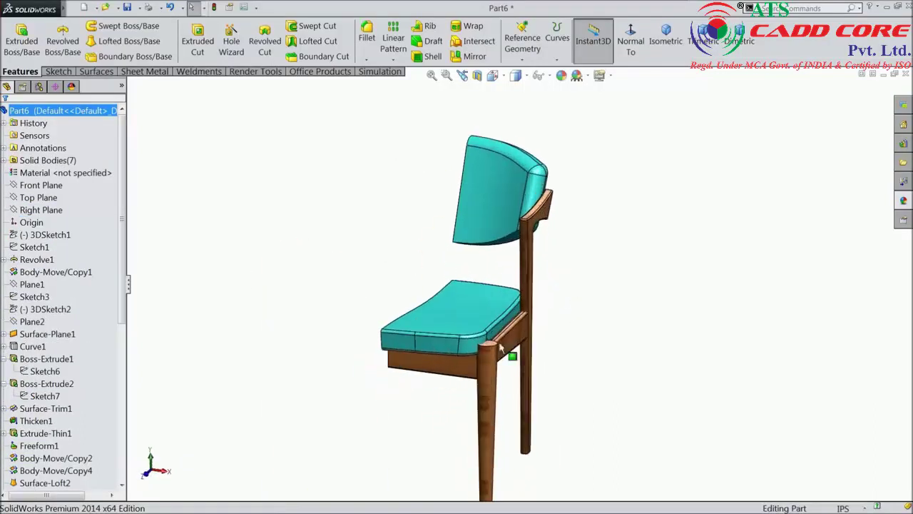
left_click(41, 209)
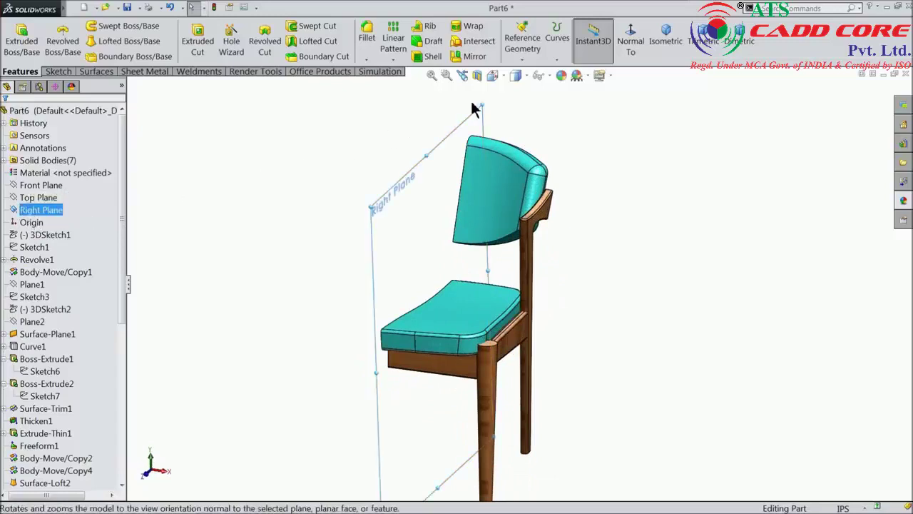
left_click(473, 56)
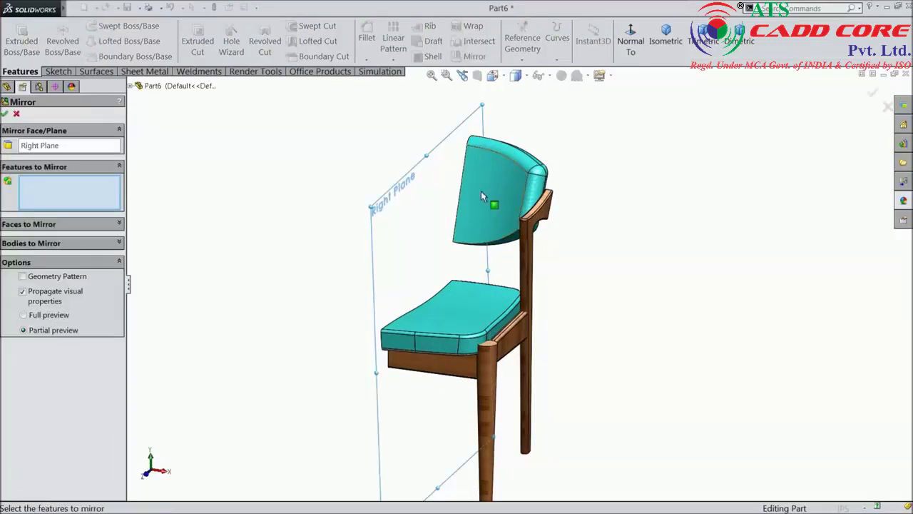
left_click(493, 206)
left_click(470, 330)
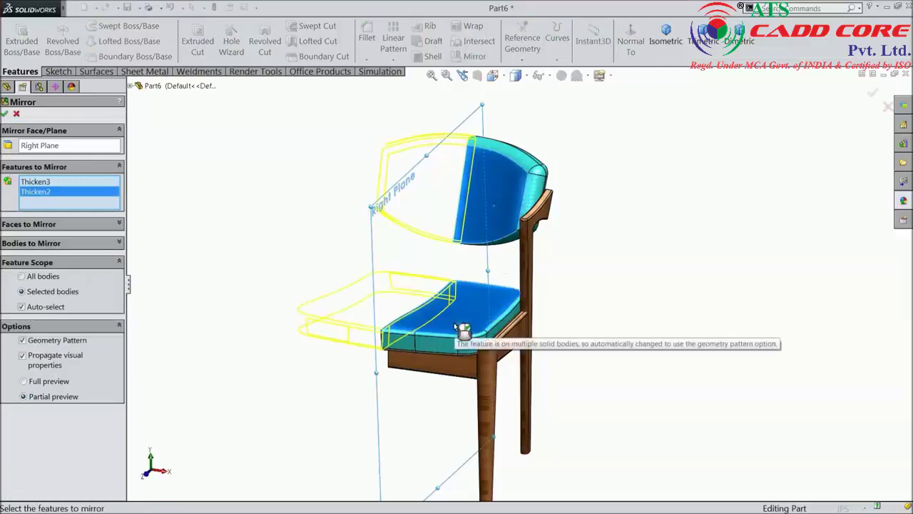
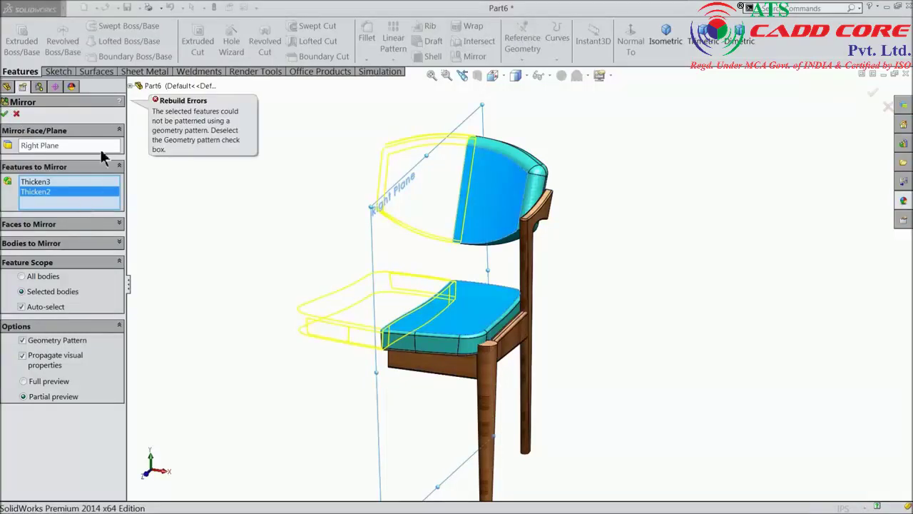
Add Fillet7 through Fillet13 to the features to mirror and accept the mirror.
left_click(135, 86)
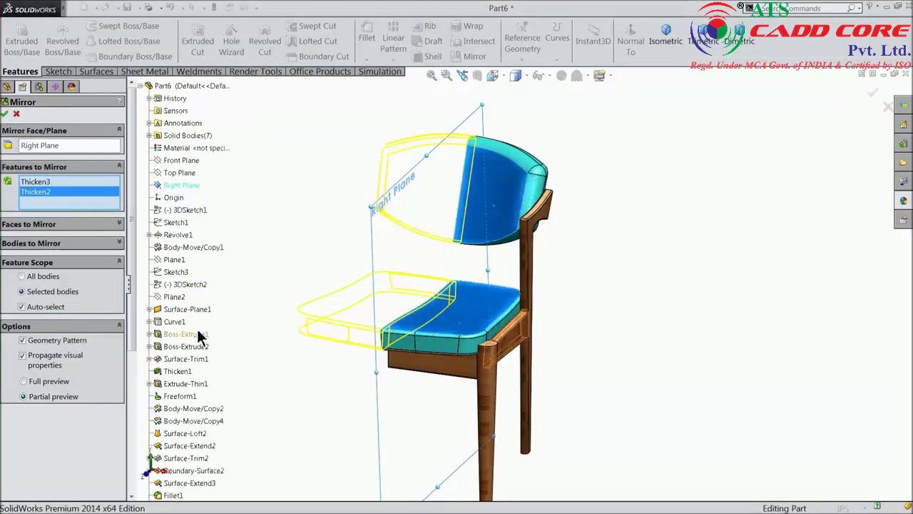
scroll(205, 353, "down", 3)
scroll(201, 364, "down", 1)
scroll(204, 367, "down", 1)
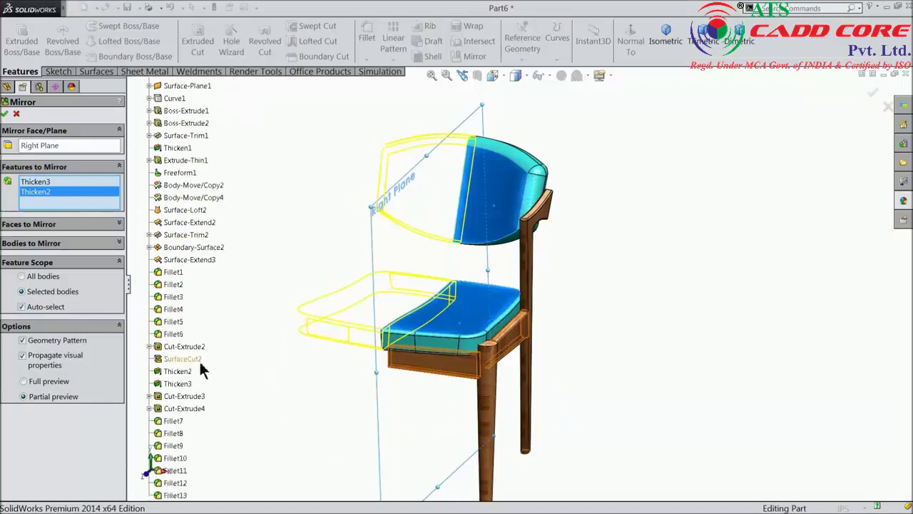
left_click(173, 422)
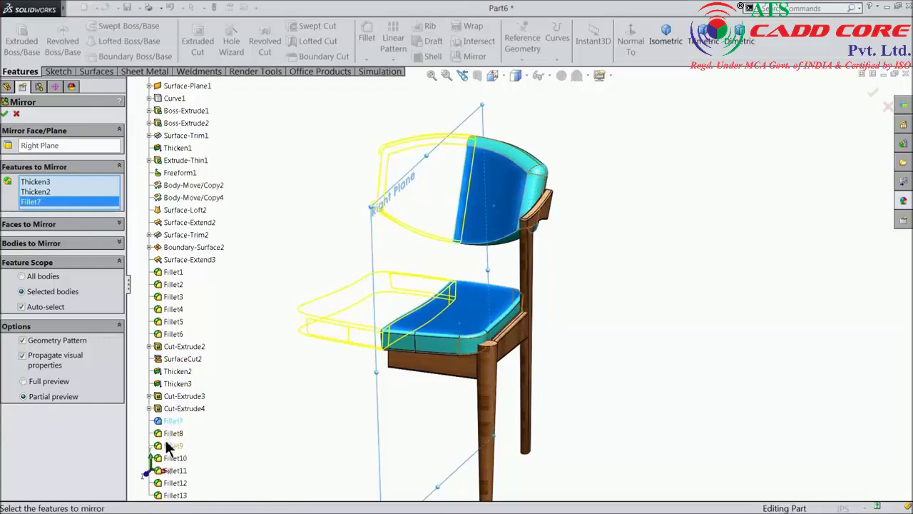
left_click(174, 433)
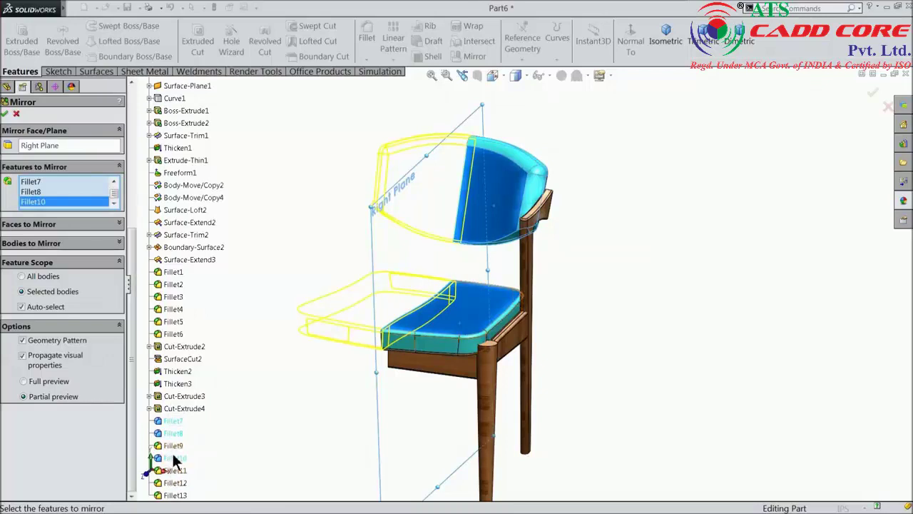
left_click(175, 457)
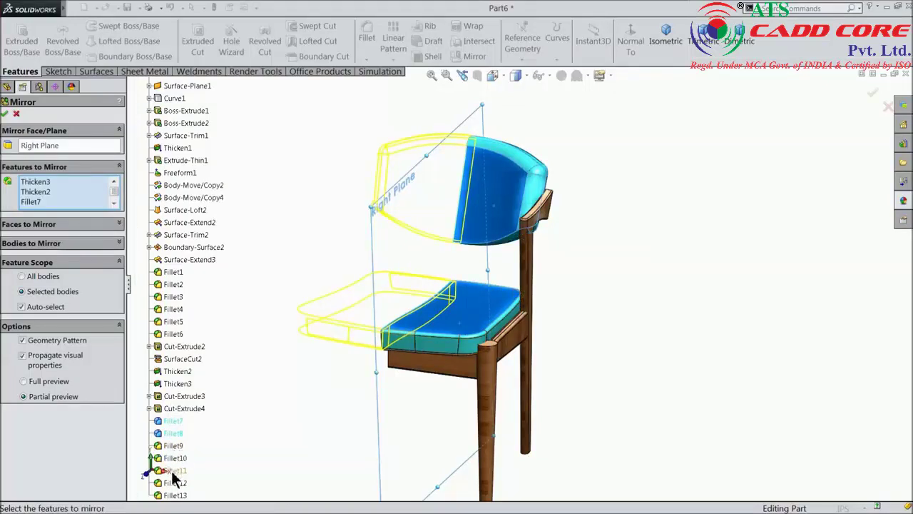
left_click(174, 470)
left_click(176, 495)
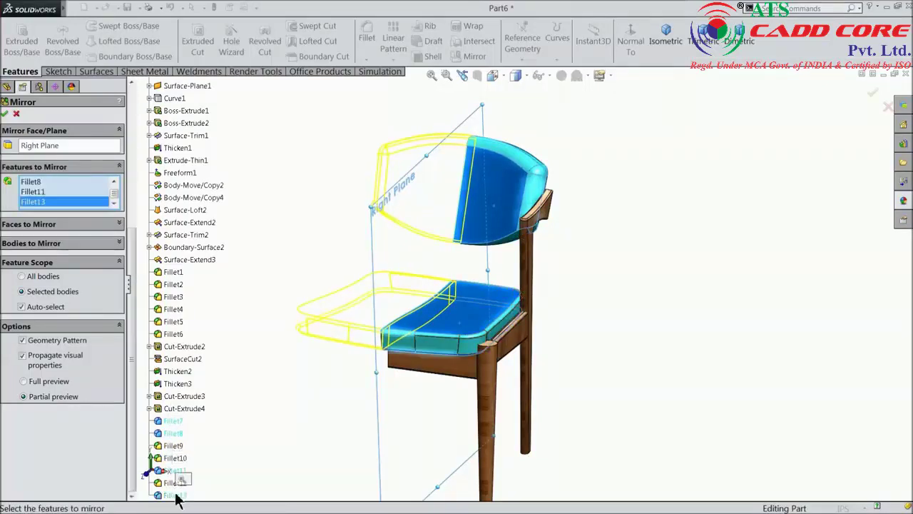
left_click(171, 483)
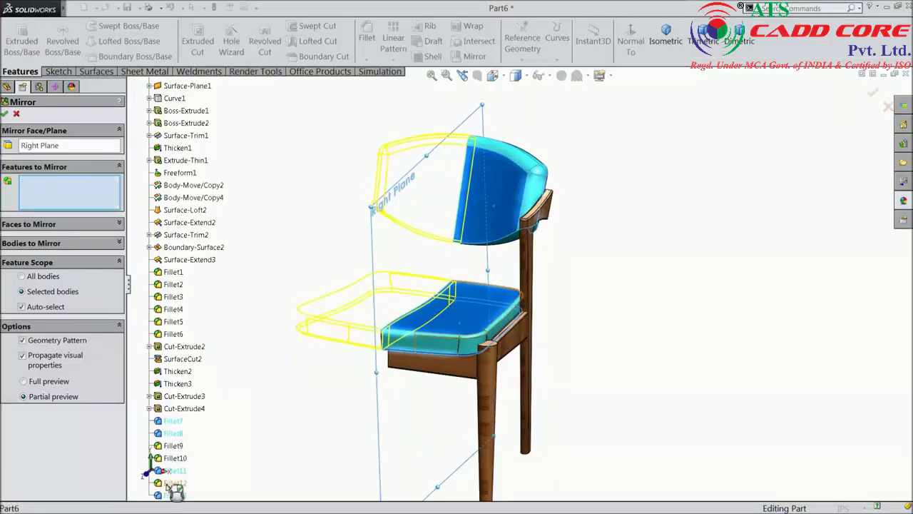
left_click(169, 446)
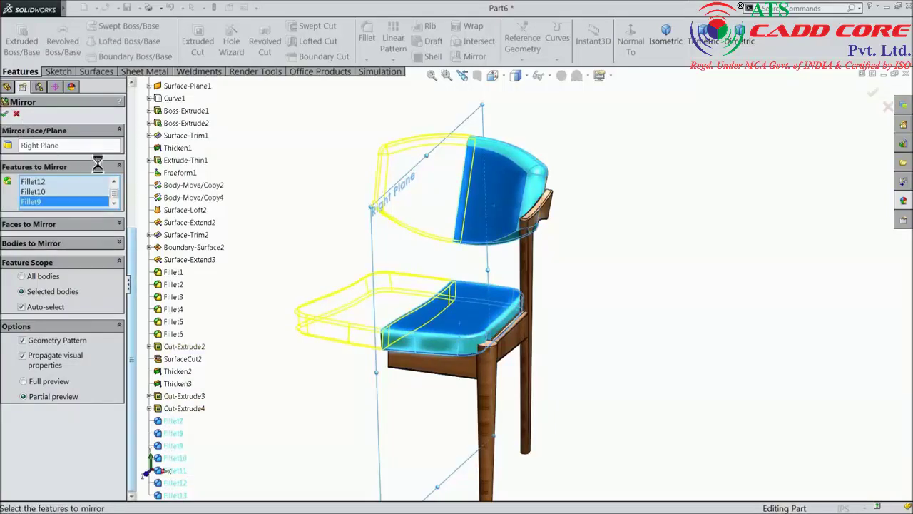
key("Return")
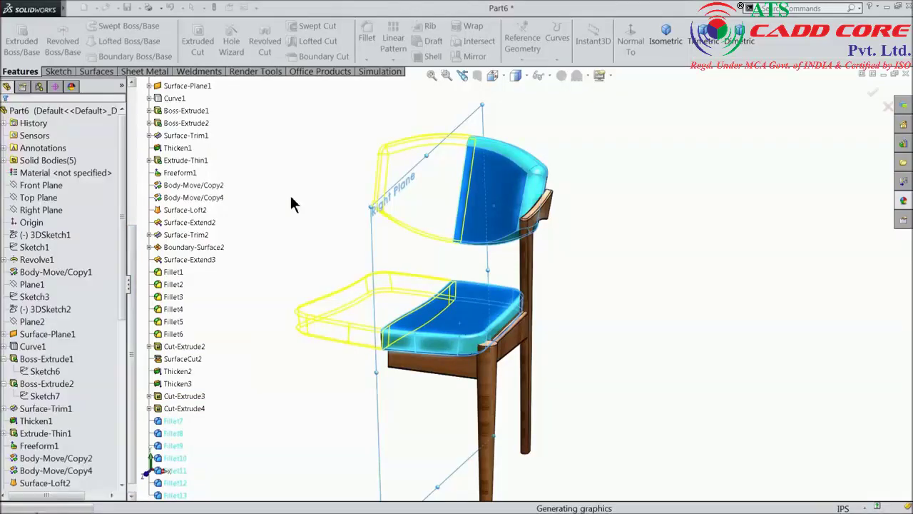
Orbit and zoom in on the front leg top under the seat corner, then start a Fillet.
mouse_move(326, 269)
middle_mouse_down()
mouse_move(419, 245)
mouse_move(344, 253)
mouse_move(309, 271)
middle_mouse_up()
scroll(444, 397, "down", 2)
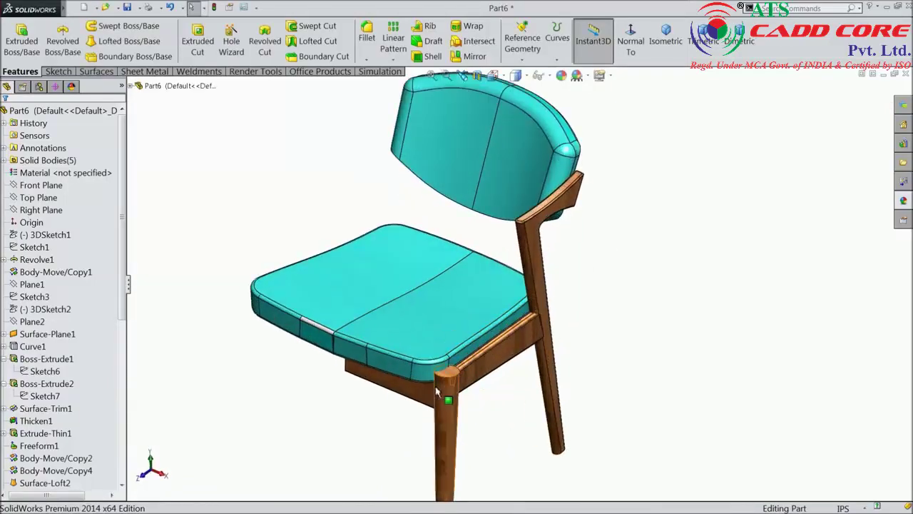
mouse_move(444, 397)
middle_mouse_down()
mouse_move(452, 316)
mouse_move(439, 374)
mouse_move(439, 342)
middle_mouse_up()
scroll(438, 342, "down", 4)
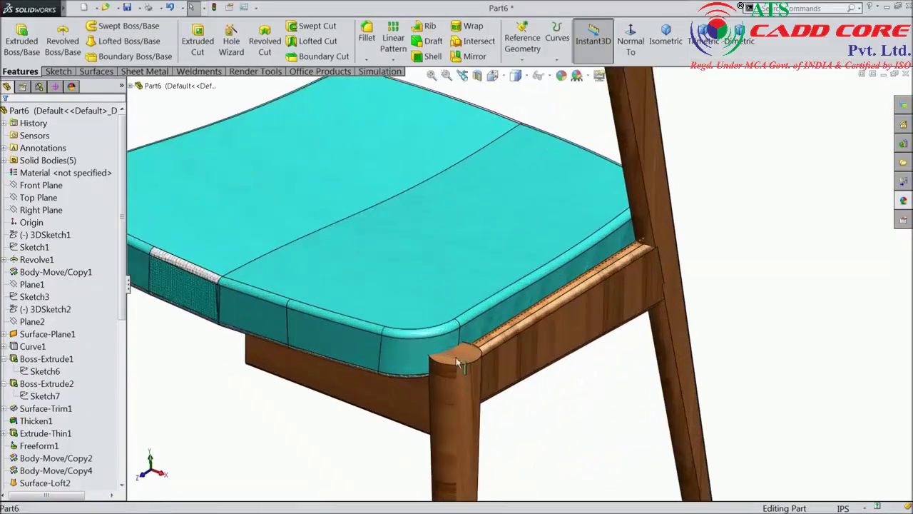
left_click(366, 43)
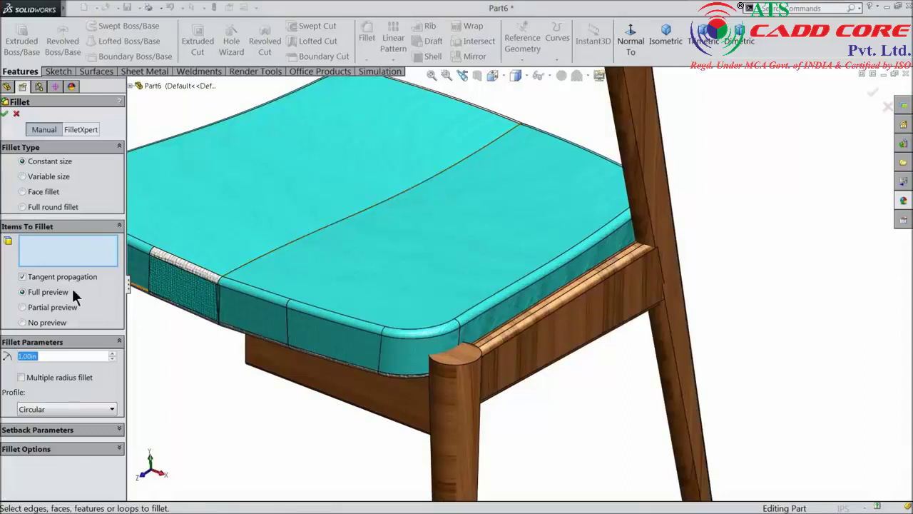
Face-fillet the front leg's top face to its cylindrical side with a 0.375in radius.
left_click(23, 191)
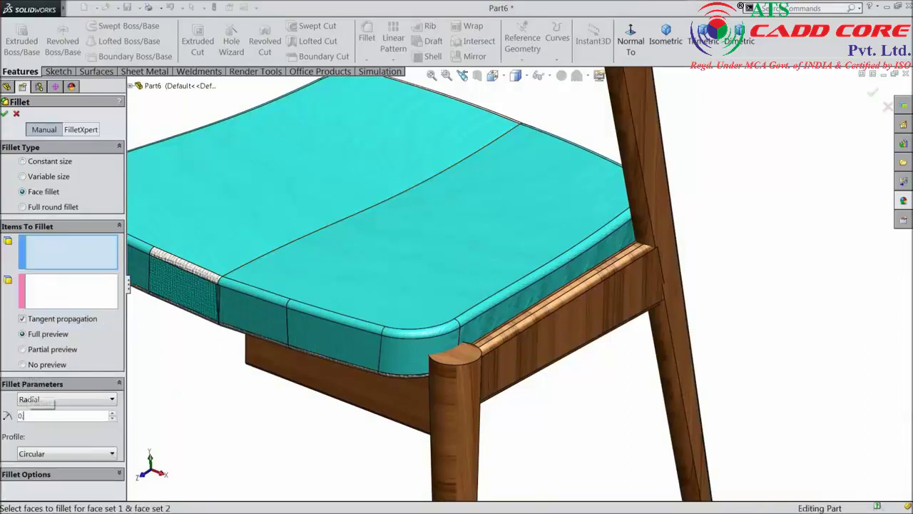
type("0.375")
key("Return")
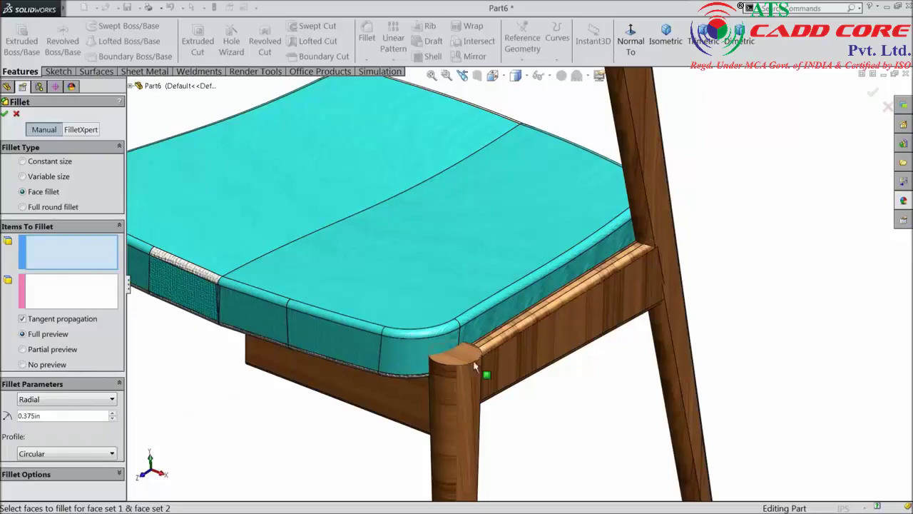
left_click(471, 362)
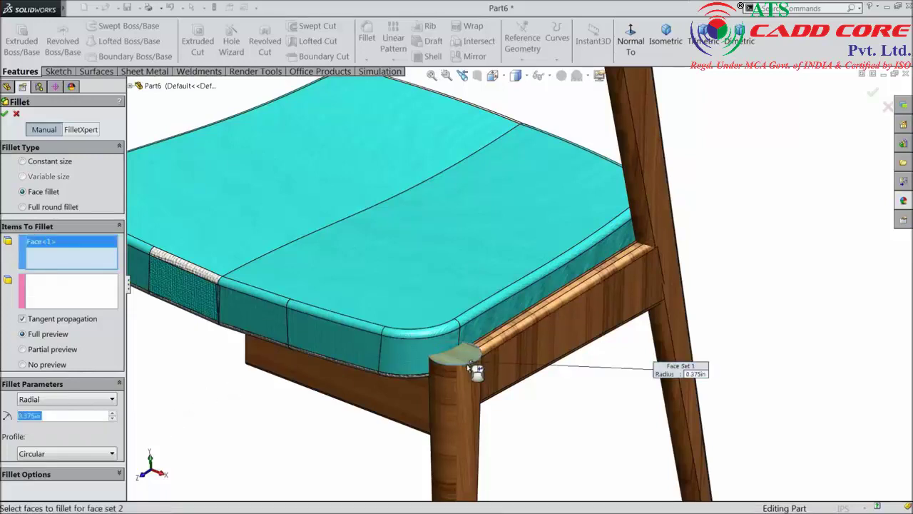
left_click(81, 295)
left_click(471, 403)
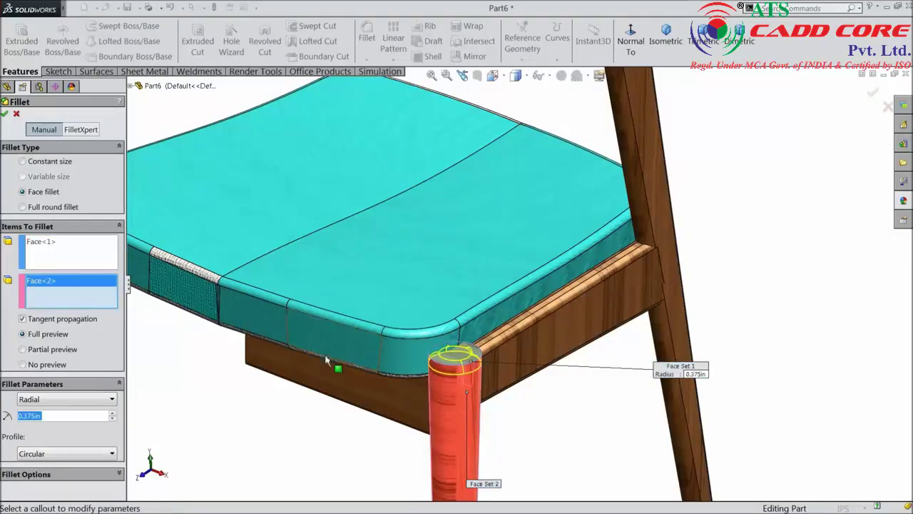
left_click(6, 114)
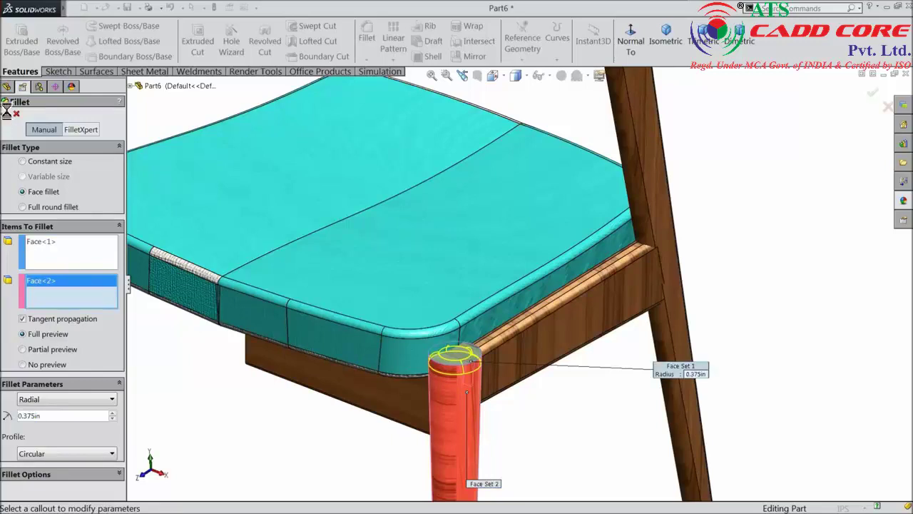
left_click(460, 370)
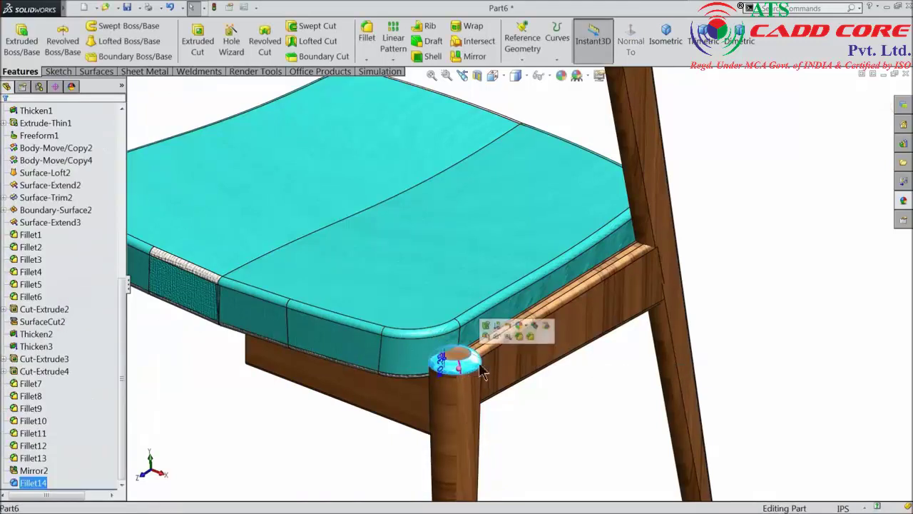
Apply the satin finished teak appearance to the chair and fit it in view.
left_click(903, 202)
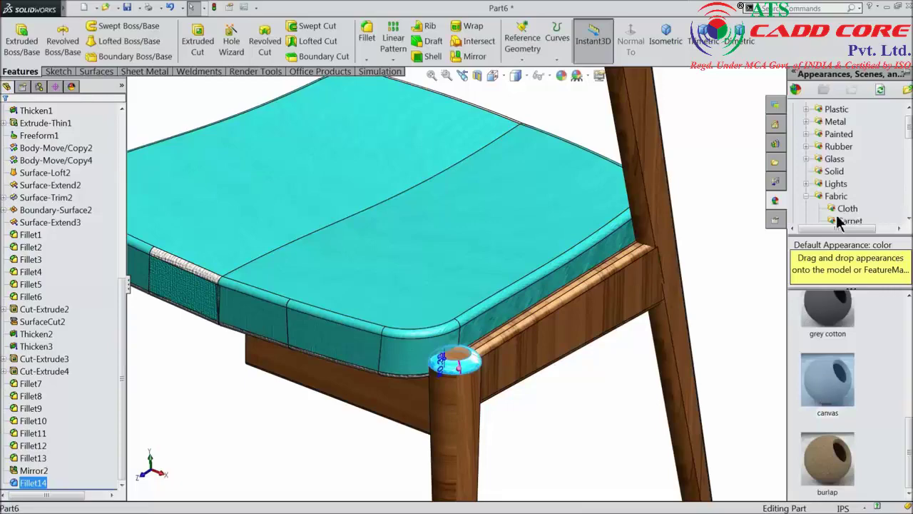
scroll(839, 223, "down", 3)
scroll(844, 203, "down", 5)
left_click(860, 135)
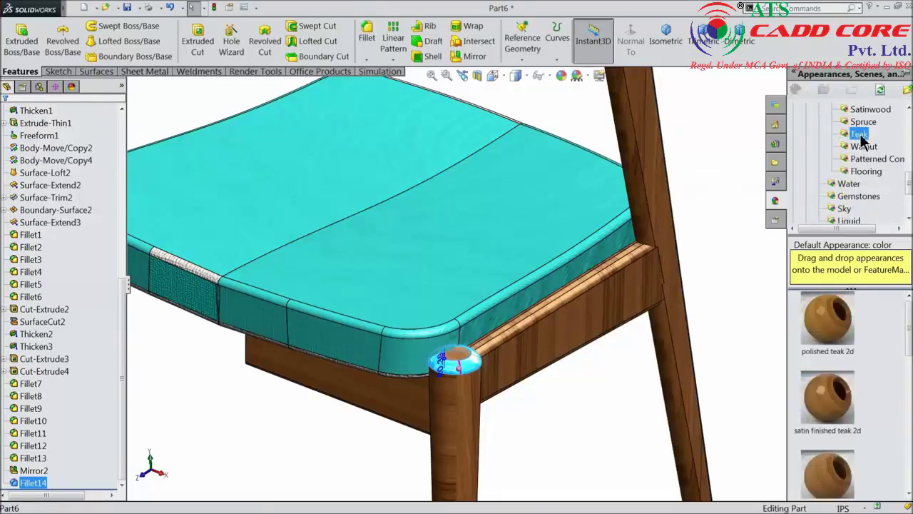
left_click_drag(835, 419, 497, 264)
key("f")
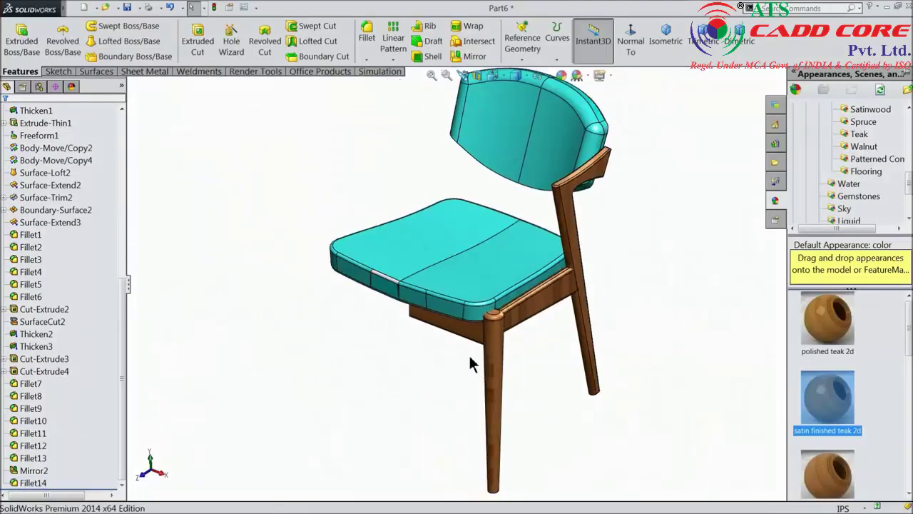
Apply a cloth canvas fabric appearance to the seat face.
scroll(497, 265, "down", 2)
scroll(831, 198, "up", 5)
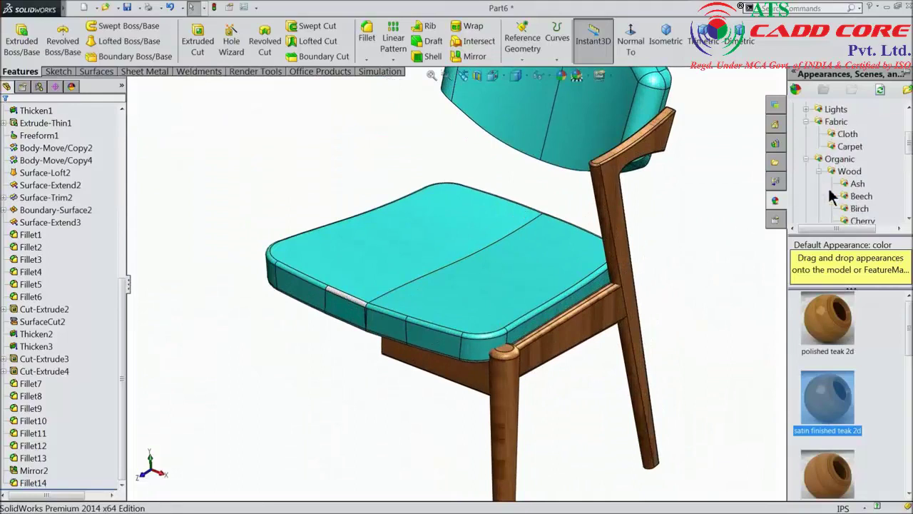
left_click(848, 134)
scroll(856, 386, "down", 1)
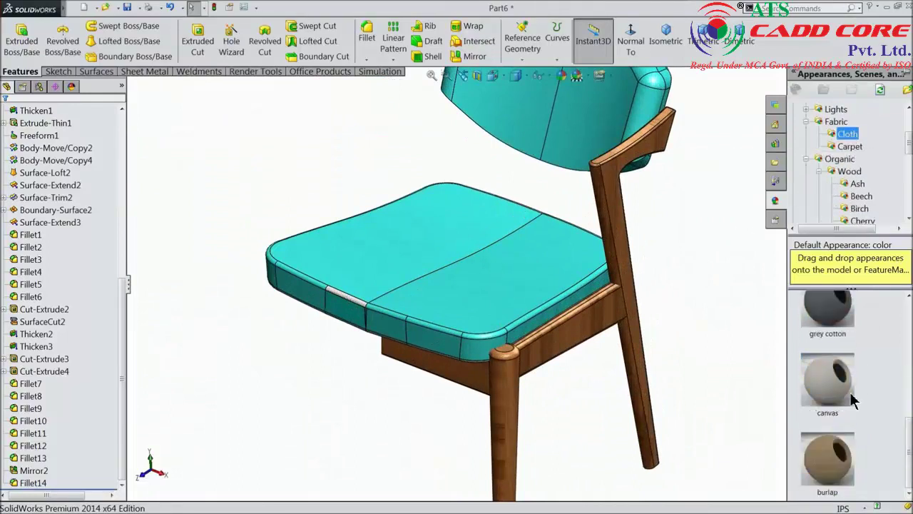
mouse_move(834, 396)
left_mouse_down()
mouse_move(507, 300)
mouse_move(371, 295)
left_mouse_up()
scroll(369, 297, "down", 3)
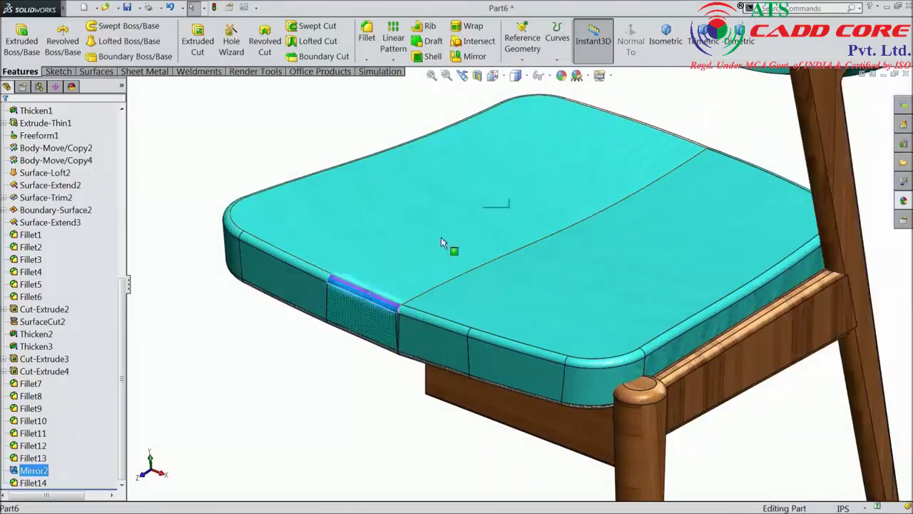
left_click(561, 76)
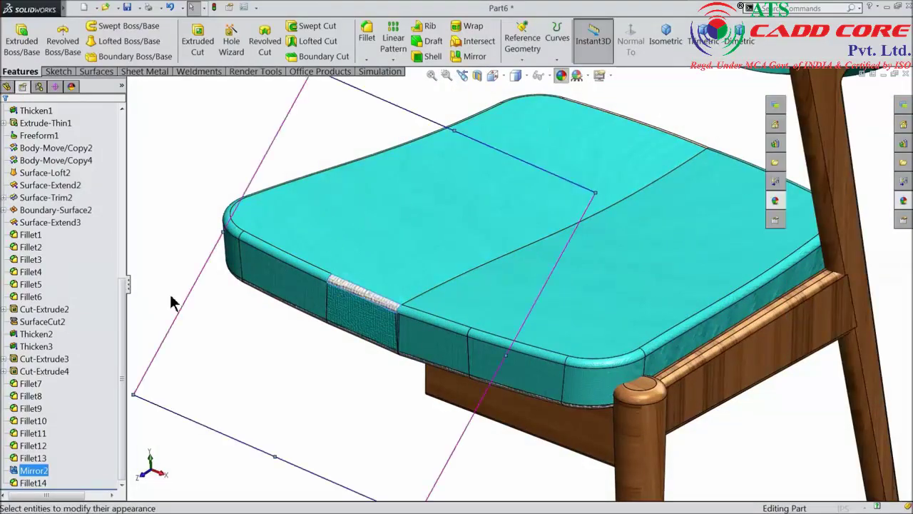
Make the fabric colour cyan with red set to 51, and add another cushion face.
left_click(5, 291)
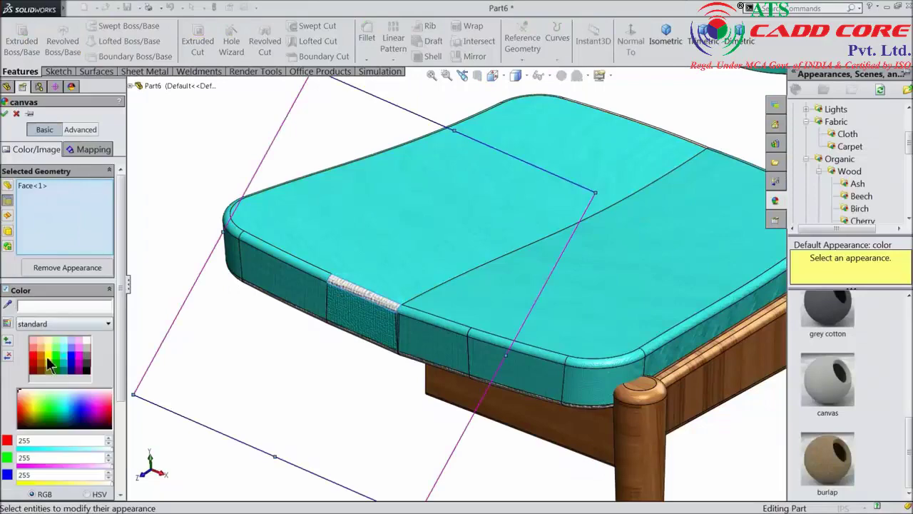
left_click(62, 362)
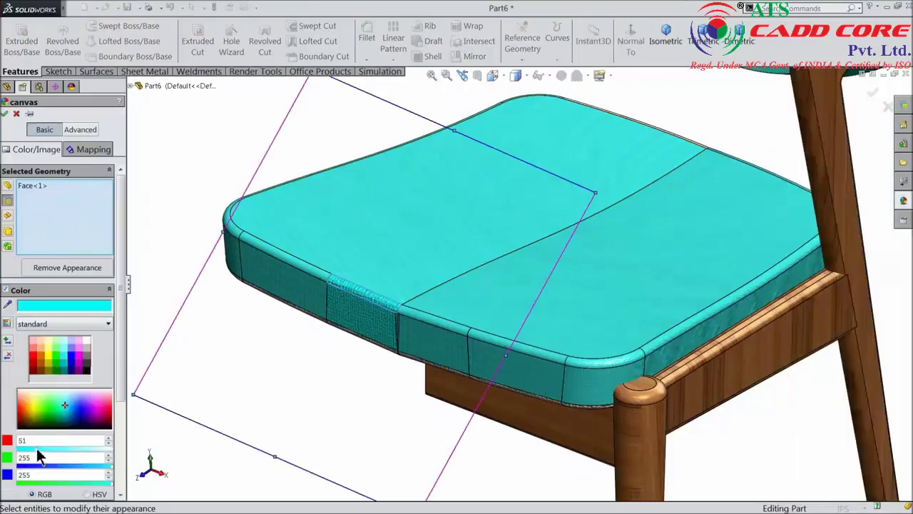
left_click(35, 449)
mouse_move(355, 314)
middle_mouse_down()
mouse_move(519, 388)
mouse_move(398, 342)
mouse_move(316, 236)
mouse_move(356, 244)
mouse_move(378, 223)
middle_mouse_up()
scroll(307, 228, "down", 3)
left_click(311, 252)
Add the backrest corner and side faces to the turquoise fabric selection.
scroll(357, 304, "down", 2)
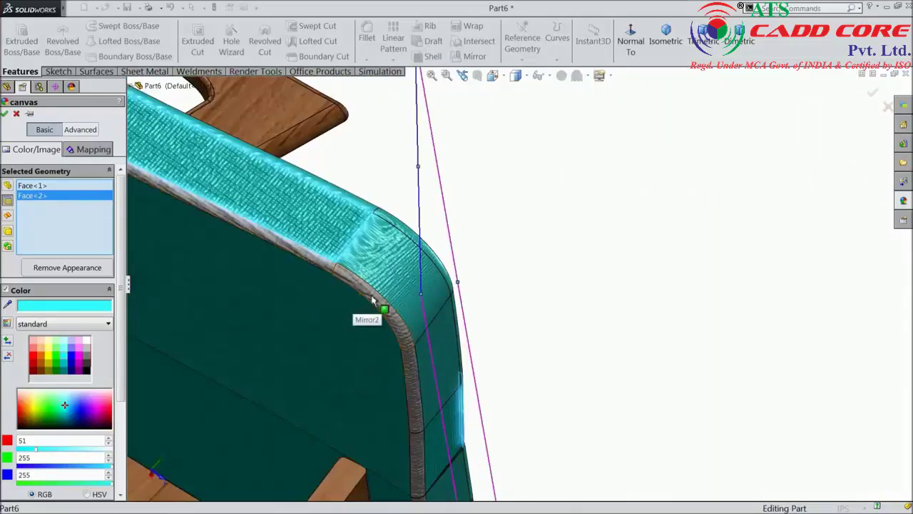
left_click(363, 314)
left_click(362, 306)
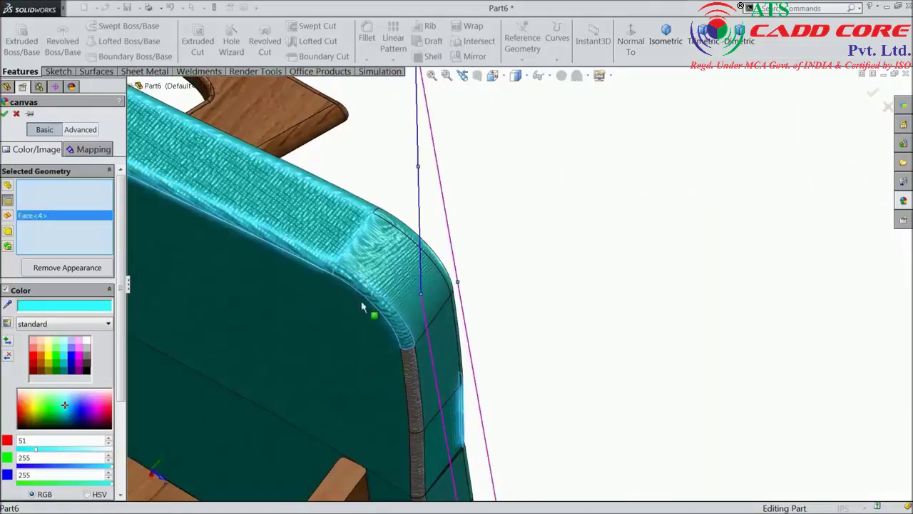
left_click(422, 420)
left_click(434, 460)
scroll(419, 425, "up", 3)
scroll(419, 425, "down", 2)
scroll(490, 418, "down", 1)
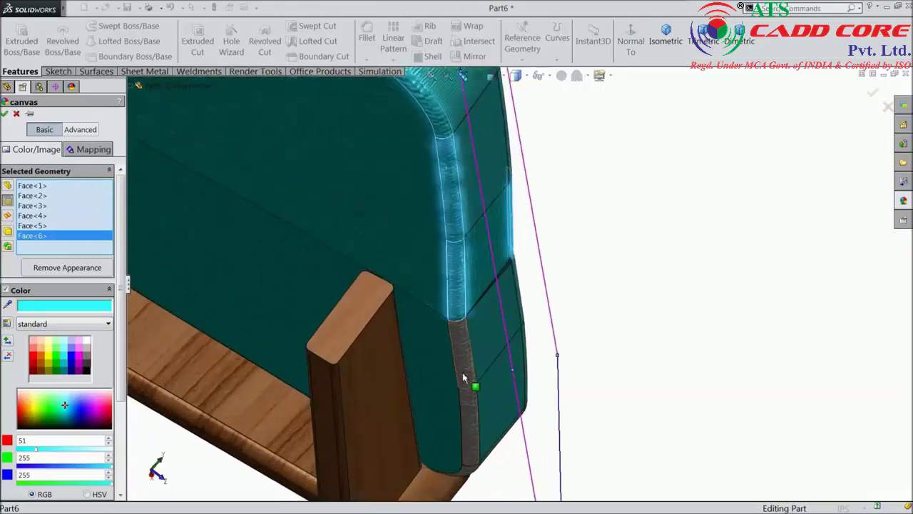
left_click(467, 381)
left_click(477, 418)
scroll(362, 346, "up", 1)
scroll(362, 346, "up", 3)
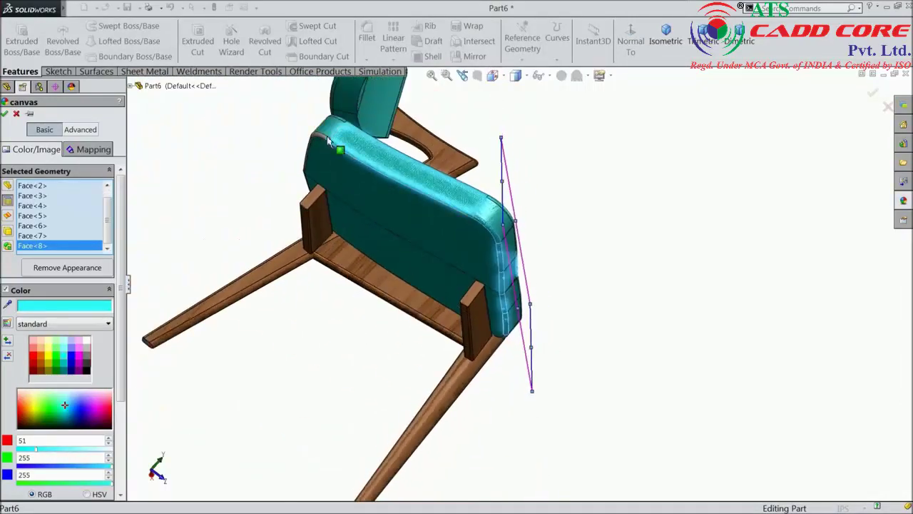
scroll(371, 210, "down", 2)
scroll(401, 219, "down", 1)
scroll(400, 219, "down", 2)
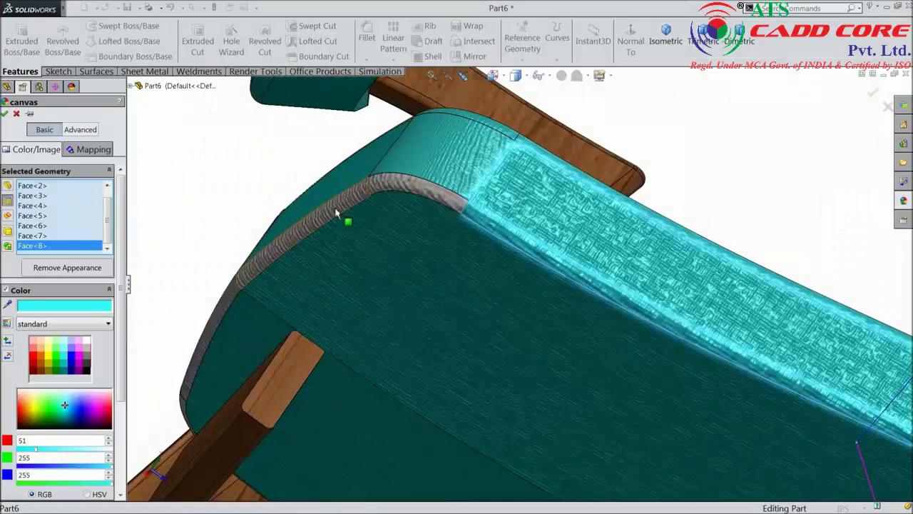
Add the cushion edge faces and backrest side face, then confirm the turquoise fabric finish.
left_click(345, 213)
scroll(245, 299, "up", 3)
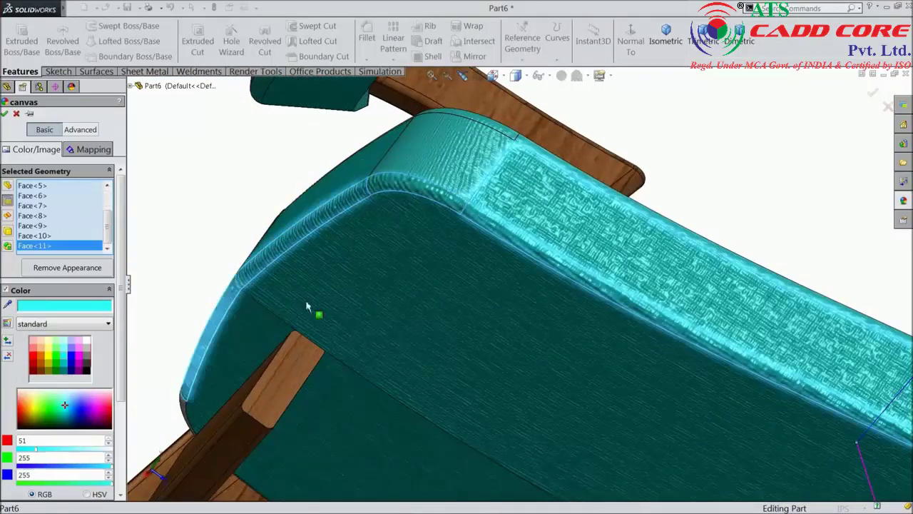
middle_click_drag(316, 312, 442, 351)
scroll(503, 342, "down", 2)
mouse_move(503, 342)
middle_mouse_down()
mouse_move(514, 330)
mouse_move(310, 323)
middle_mouse_up()
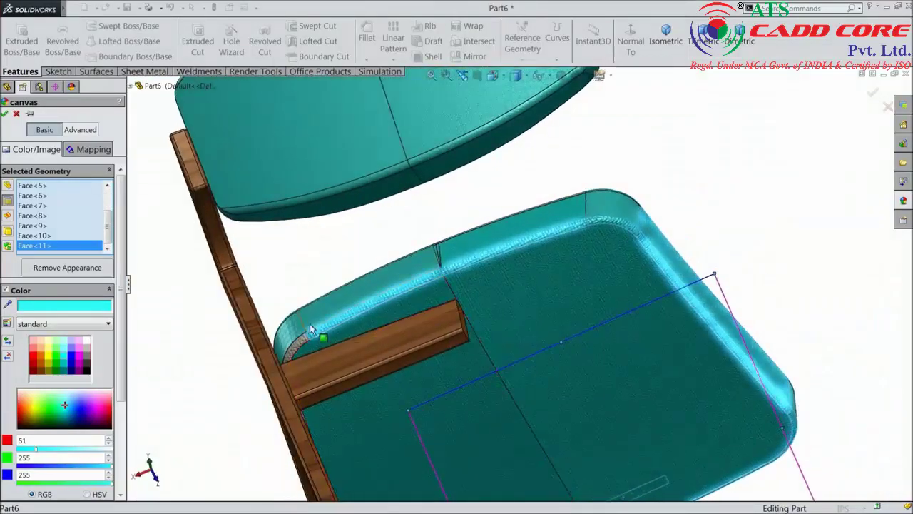
scroll(314, 328, "down", 3)
left_click(352, 353)
scroll(399, 367, "up", 3)
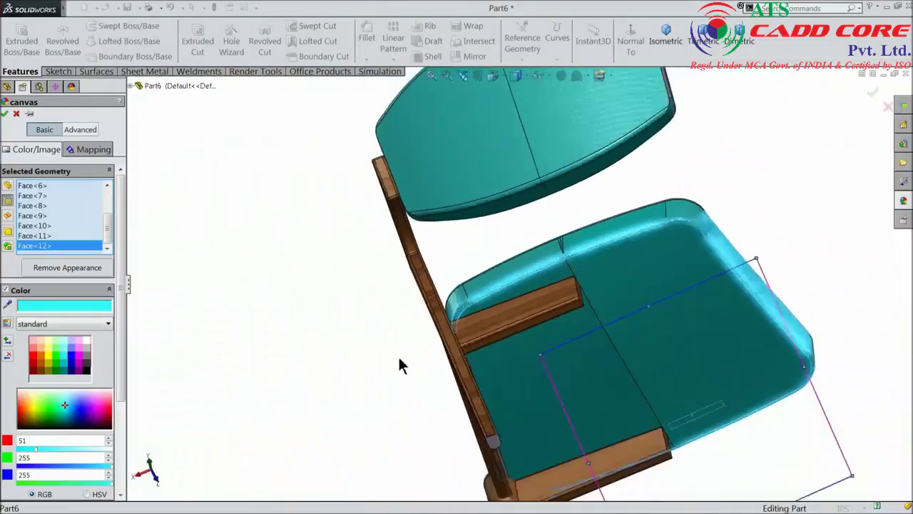
scroll(399, 366, "up", 1)
middle_click_drag(400, 366, 477, 204)
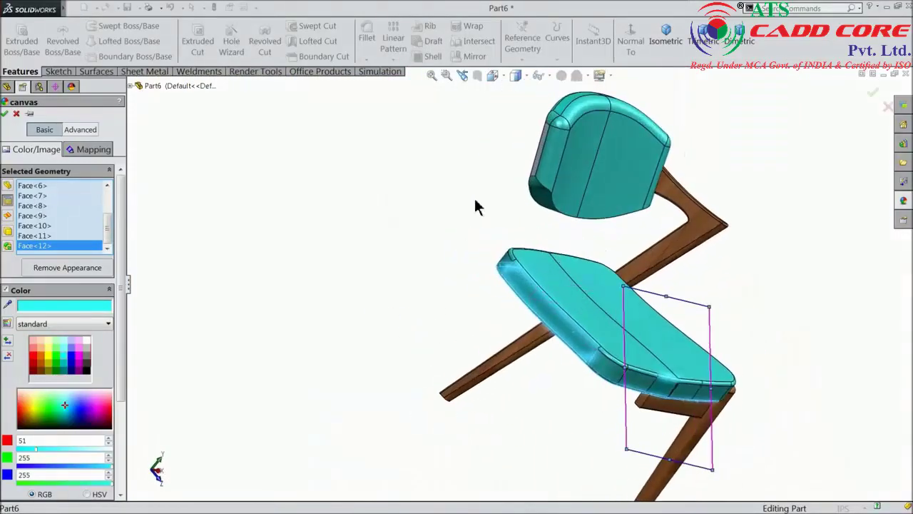
scroll(500, 196, "down", 3)
left_click(568, 172)
scroll(607, 311, "up", 3)
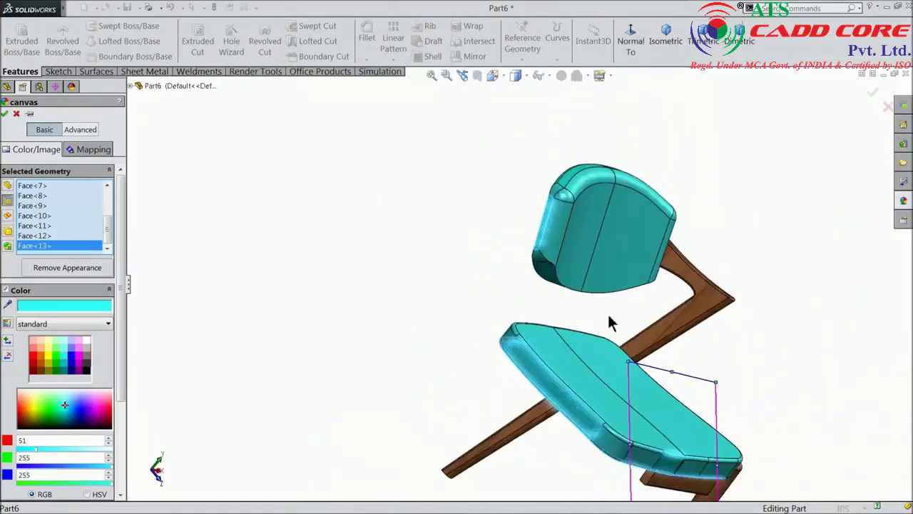
mouse_move(607, 312)
middle_mouse_down()
mouse_move(488, 255)
mouse_move(530, 292)
middle_mouse_up()
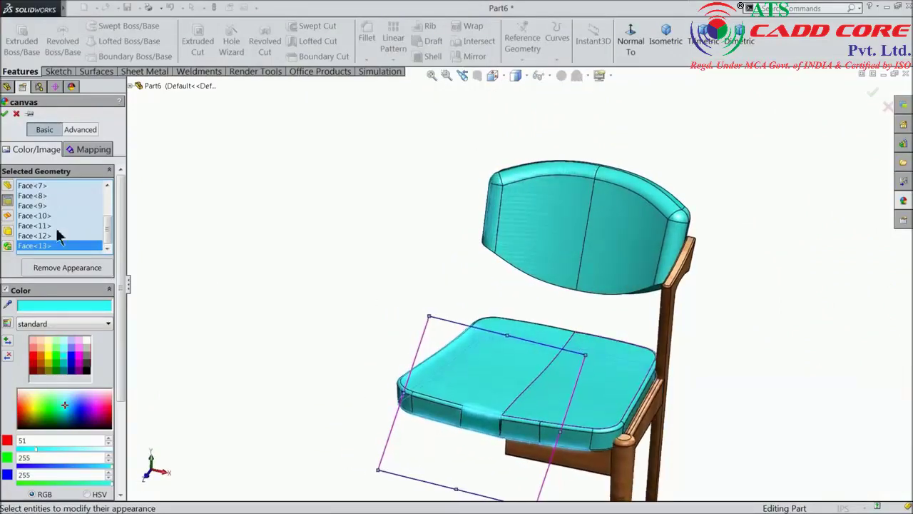
left_click(6, 114)
Start a mirror with the Right Plane as the mirror plane.
scroll(433, 336, "up", 2)
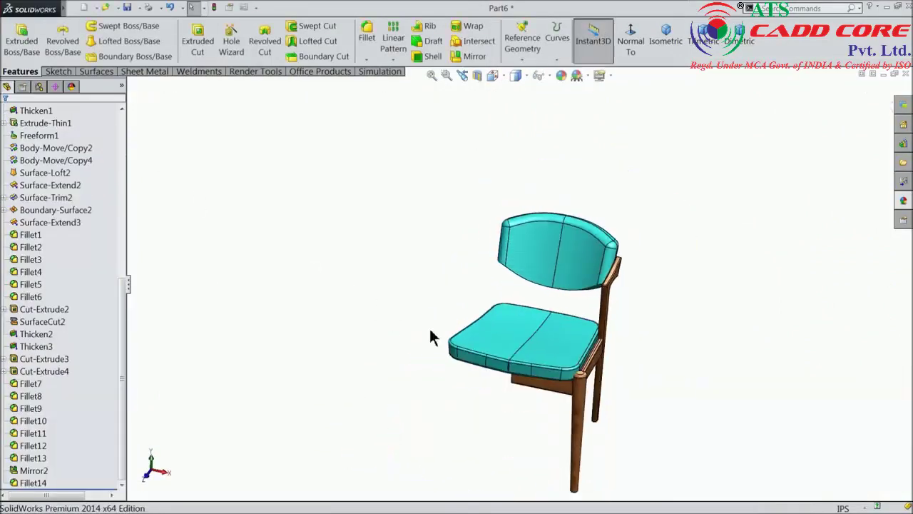
mouse_move(432, 336)
middle_mouse_down()
mouse_move(407, 321)
mouse_move(507, 357)
middle_mouse_up()
scroll(611, 376, "down", 3)
scroll(560, 311, "down", 1)
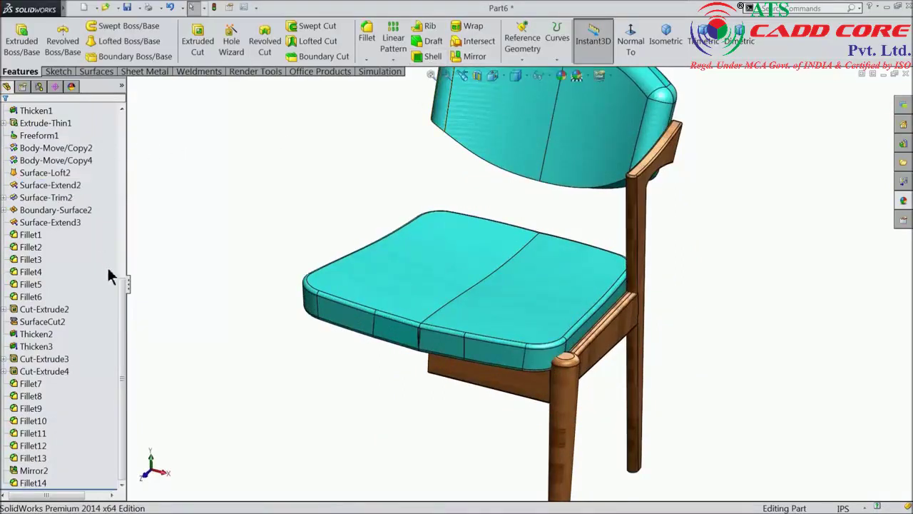
left_click_drag(124, 295, 125, 151)
left_click(43, 172)
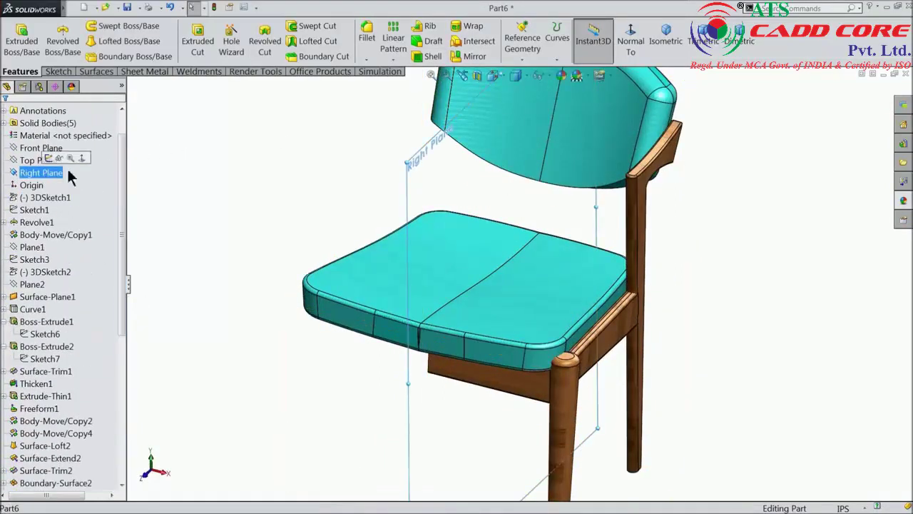
left_click(472, 57)
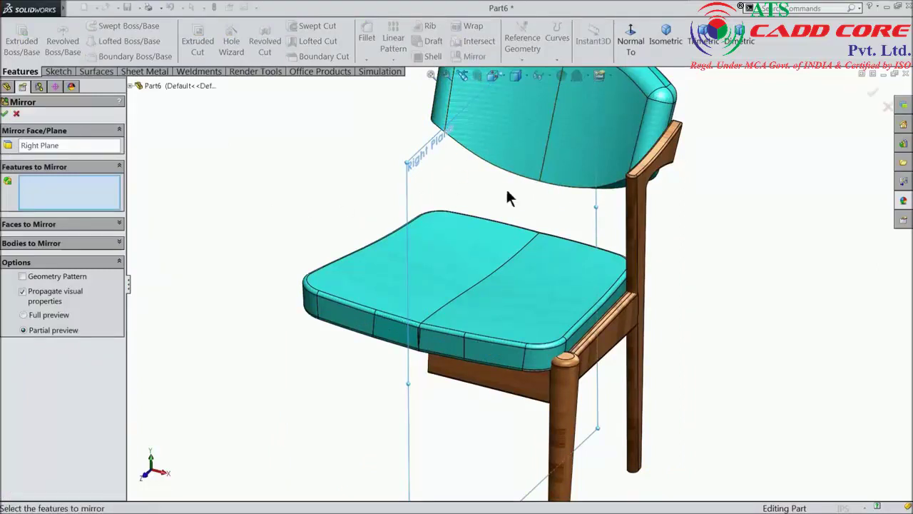
Pick the back frame piece, side rail, apron, leg and another frame body to mirror.
left_click(645, 204)
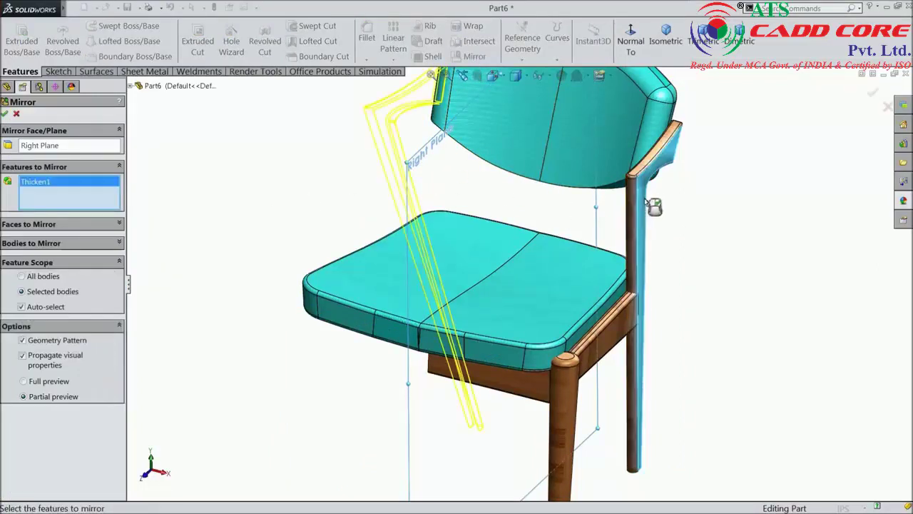
left_click(581, 349)
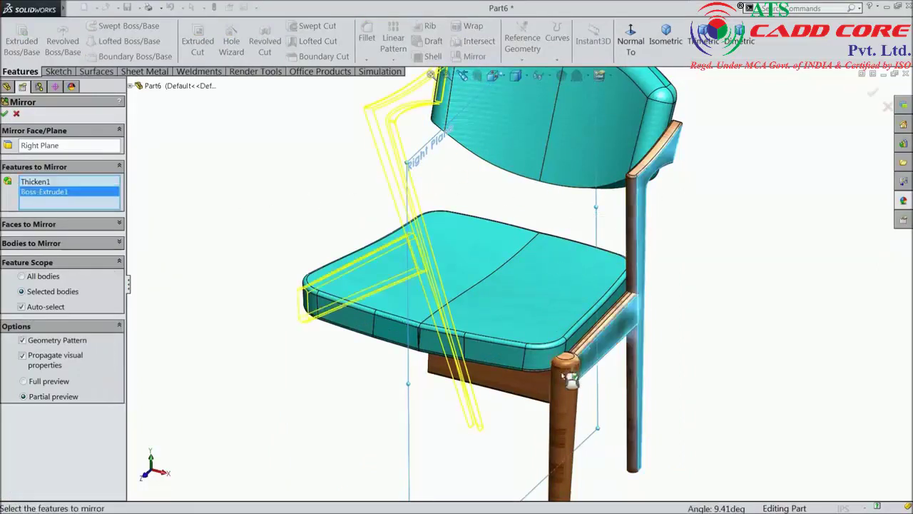
left_click(573, 392)
left_click(577, 398)
scroll(571, 389, "up", 2)
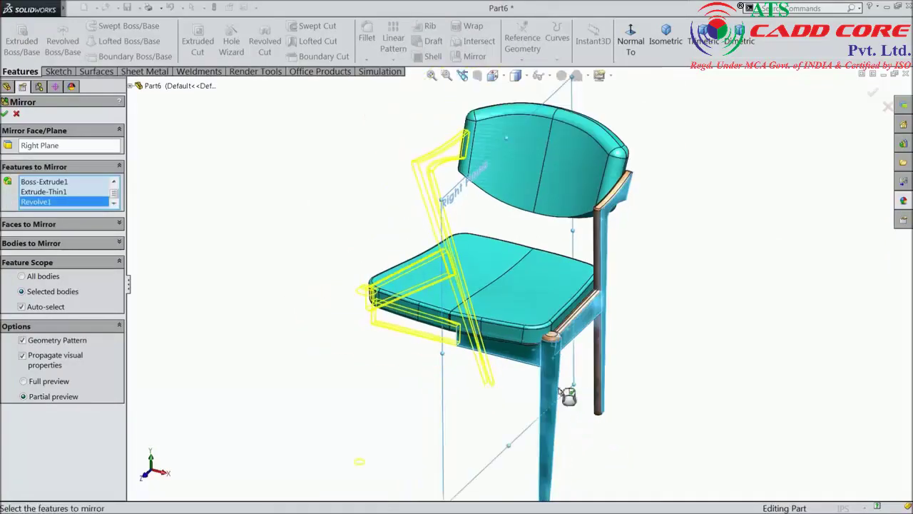
middle_click_drag(571, 388, 497, 426)
left_click(571, 385)
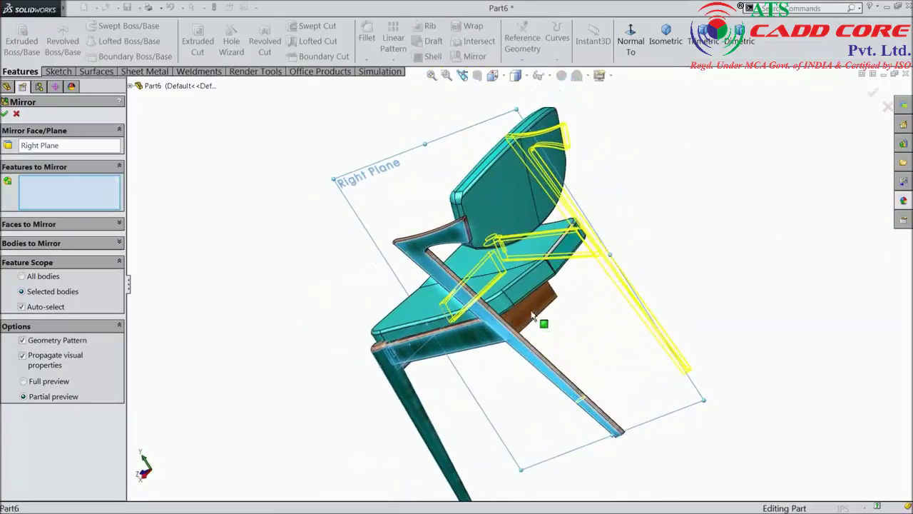
scroll(519, 385, "up", 2)
mouse_move(519, 386)
middle_mouse_down()
mouse_move(567, 373)
mouse_move(598, 326)
middle_mouse_up()
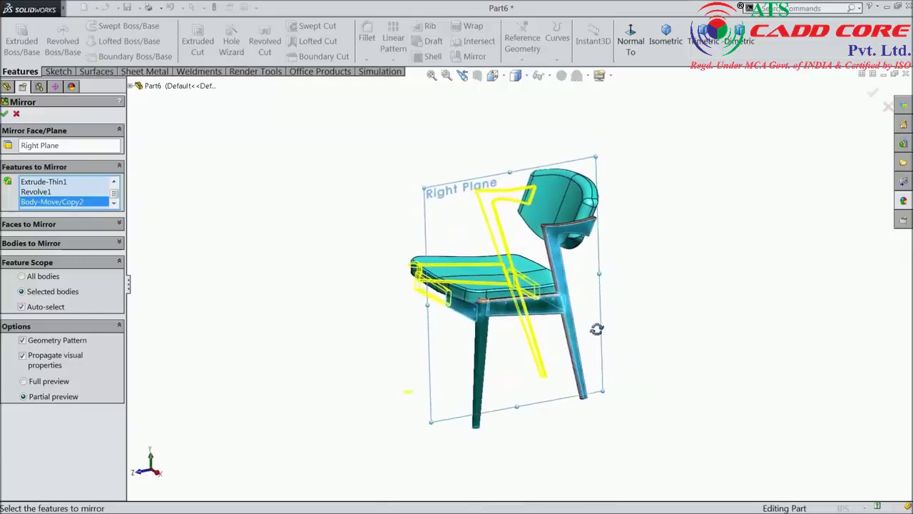
scroll(548, 308, "down", 3)
scroll(548, 308, "down", 2)
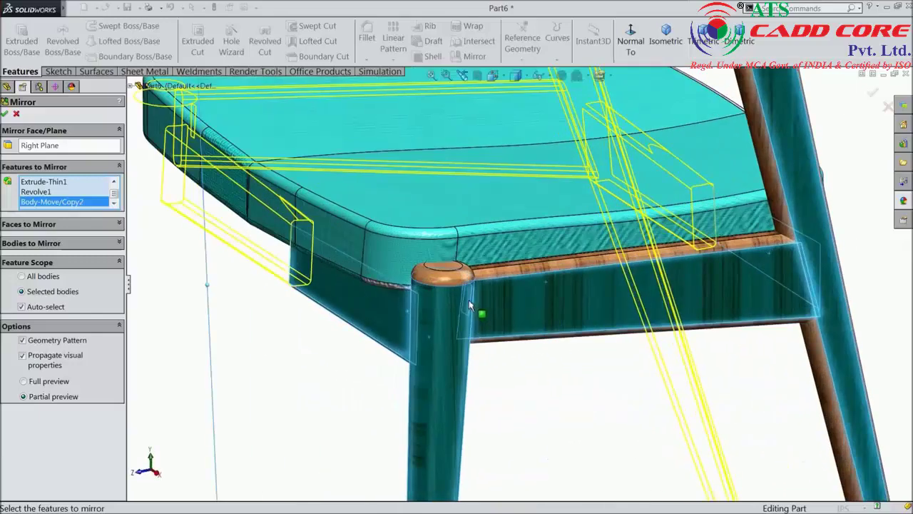
Add Boss-Extrude2 to the features to mirror and try confirming, which raises a rebuild error.
left_click(132, 89)
scroll(314, 322, "up", 3)
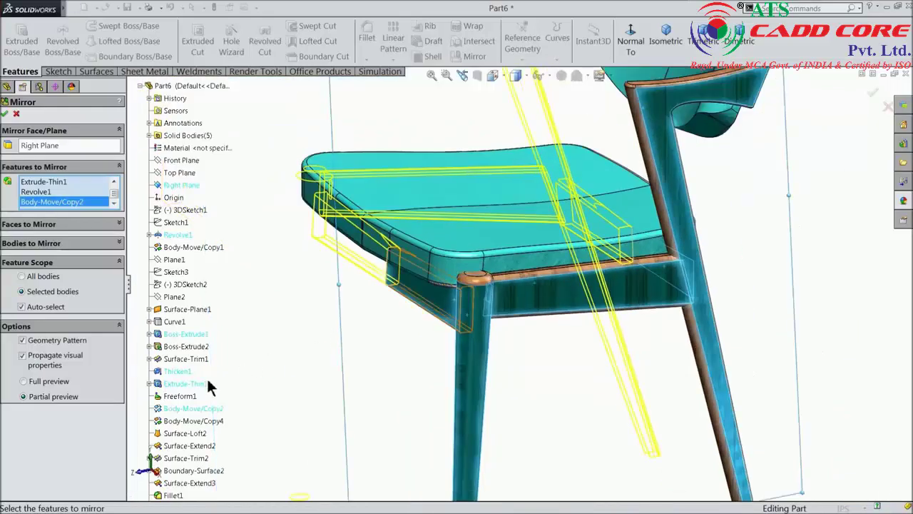
left_click(185, 346)
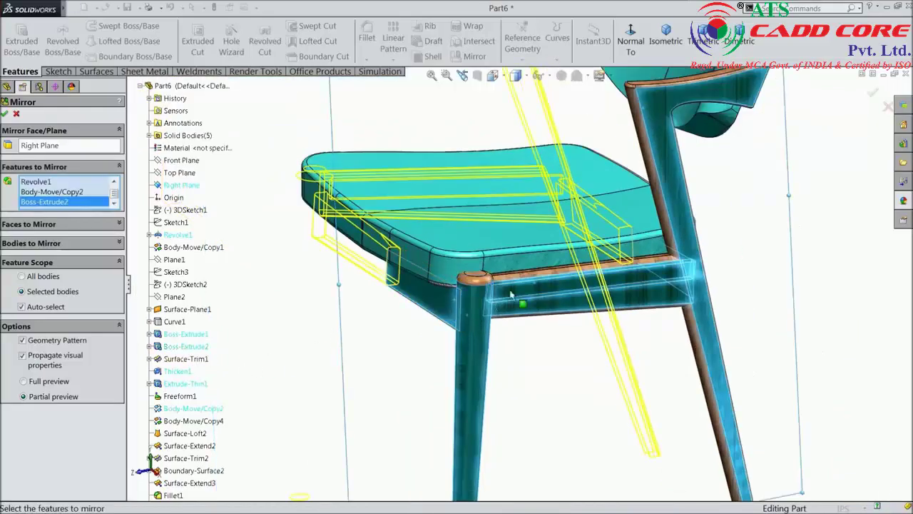
scroll(551, 299, "up", 3)
middle_click_drag(550, 254, 565, 320)
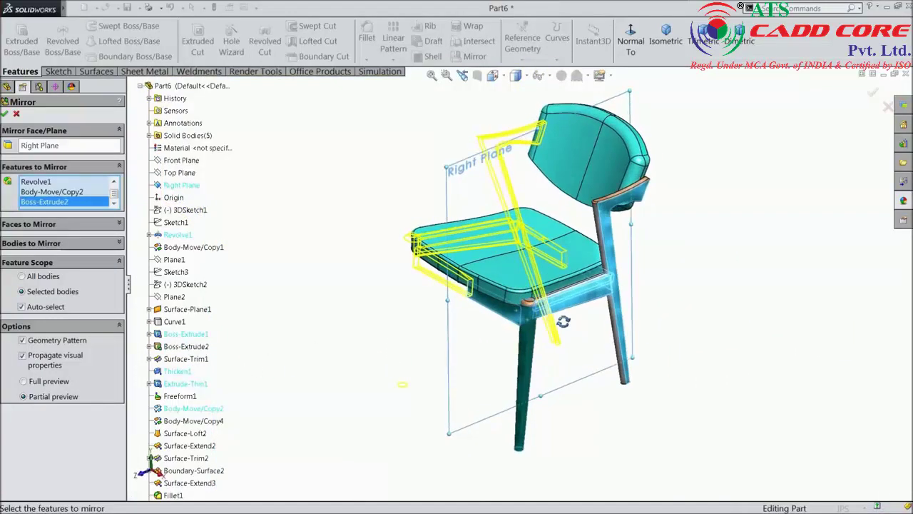
scroll(541, 241, "down", 3)
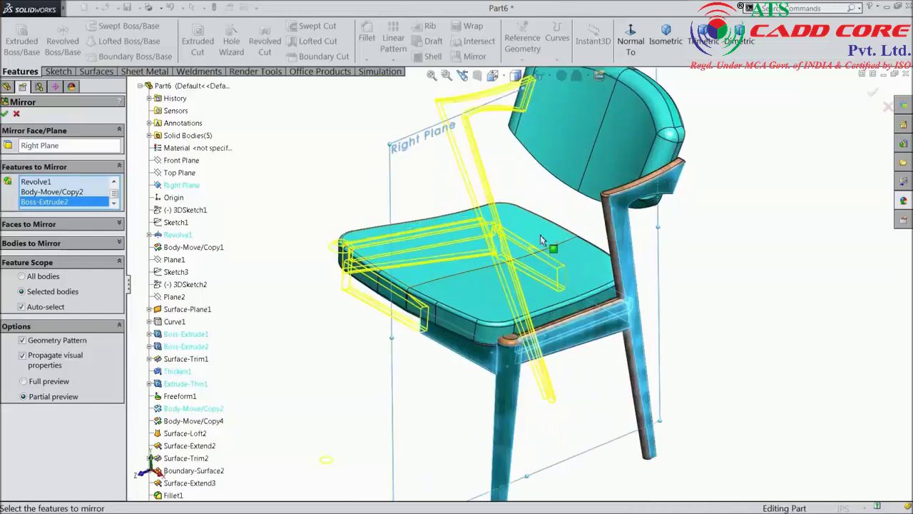
left_click(4, 115)
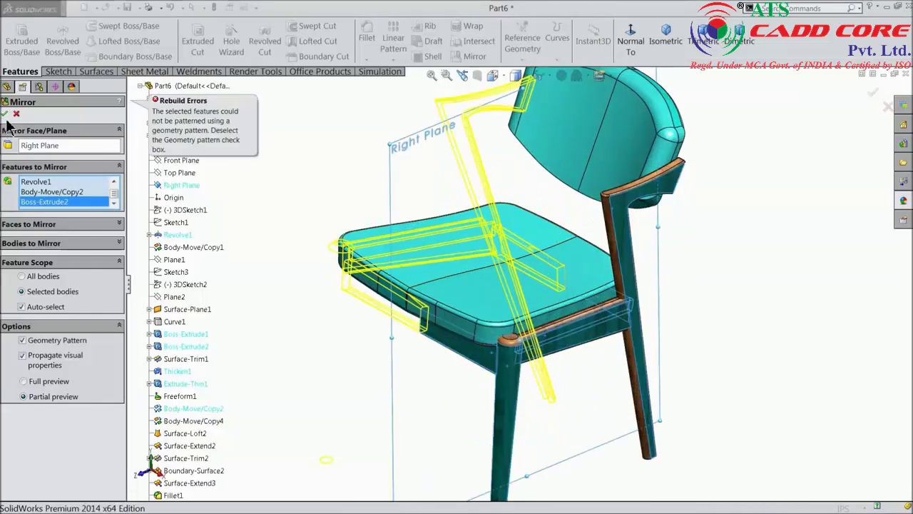
Turn off Geometry Pattern and dismiss the 'Invalid feature for patterning' error.
left_click(22, 340)
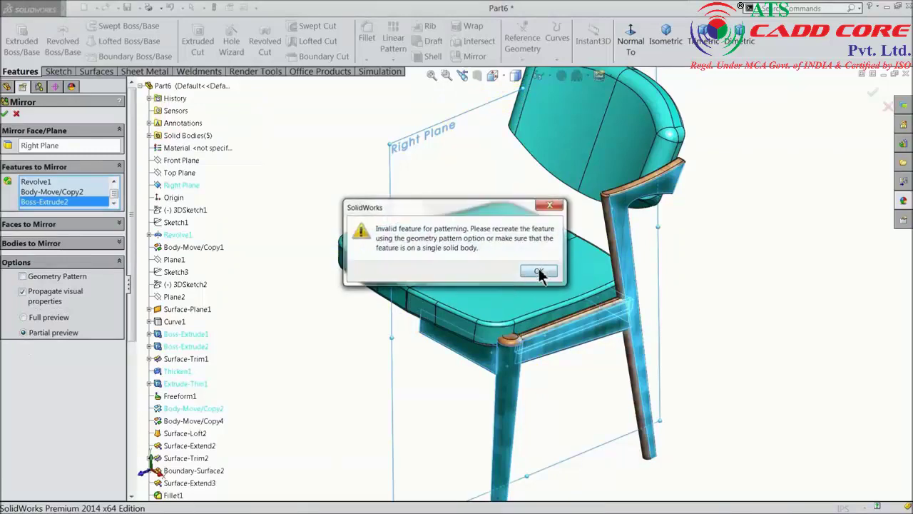
left_click(539, 275)
left_click(25, 279)
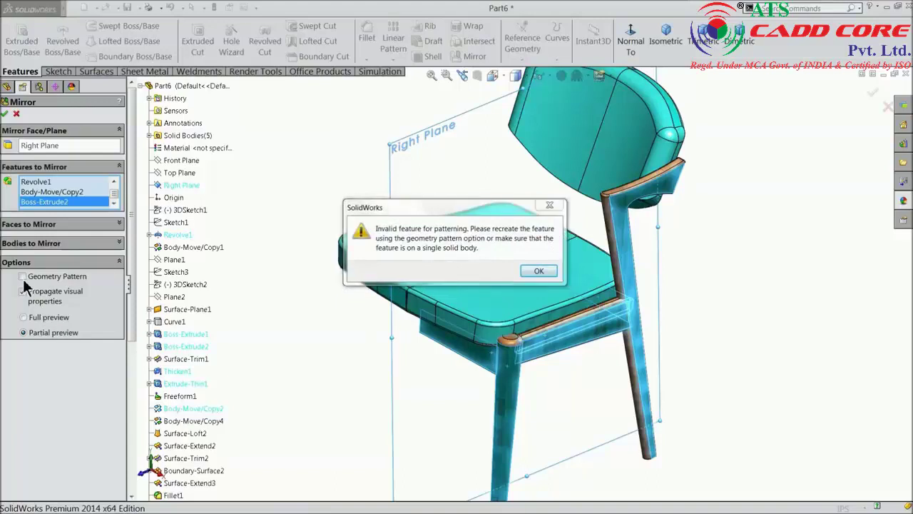
left_click(538, 275)
left_click(540, 275)
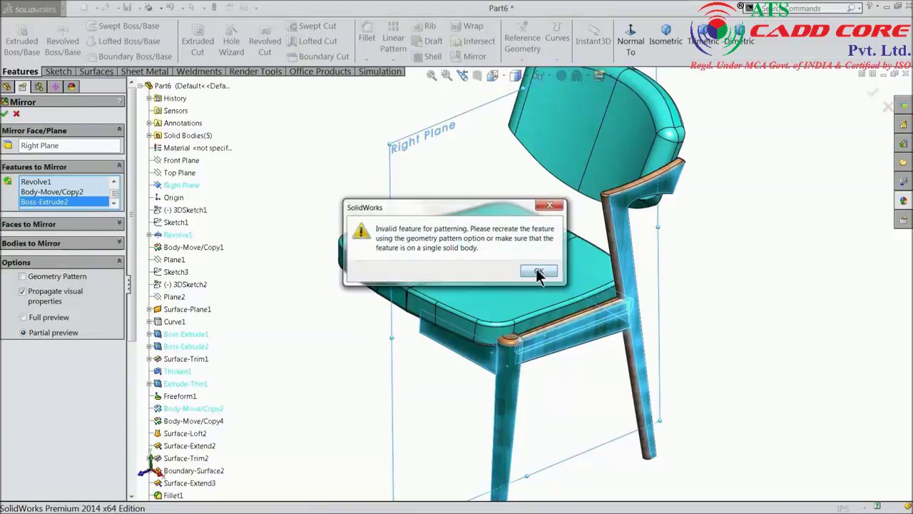
left_click(539, 275)
left_click(15, 114)
left_click(549, 206)
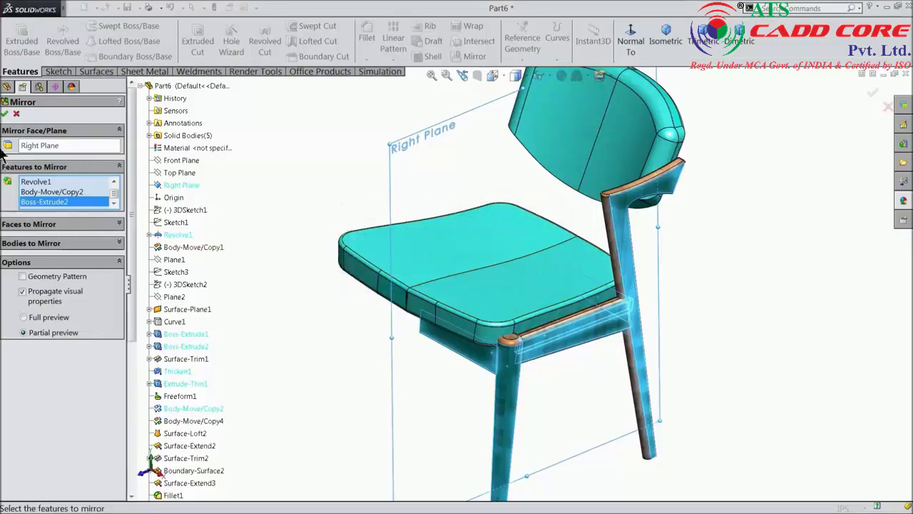
left_click(5, 114)
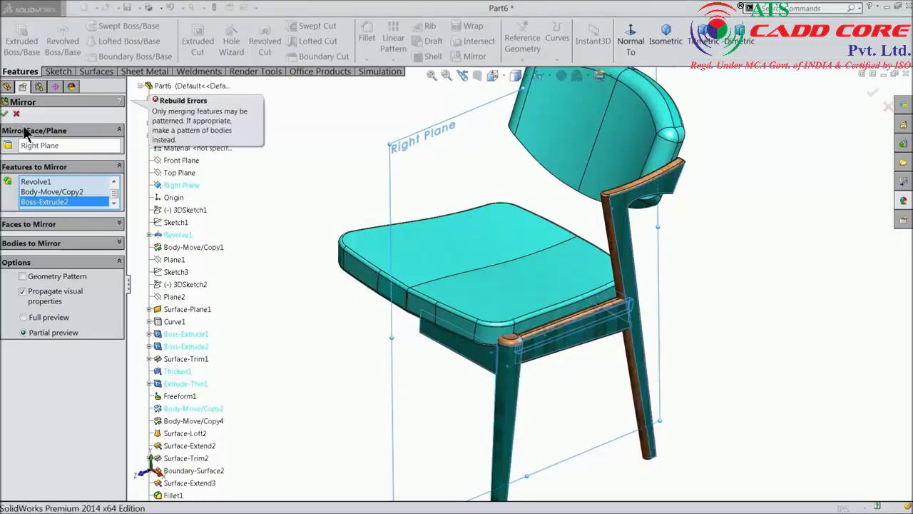
Orbit and zoom out to view the whole chair from the side.
middle_click_drag(479, 275, 509, 339)
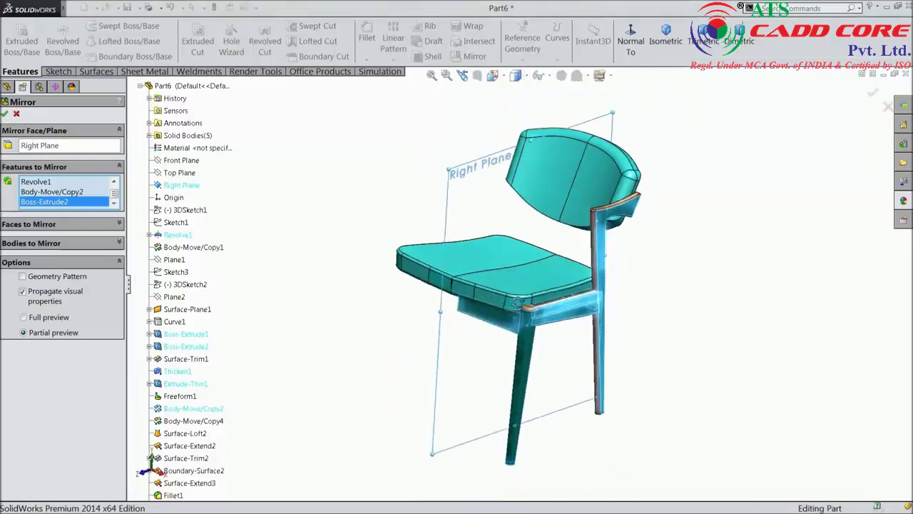
scroll(510, 339, "down", 2)
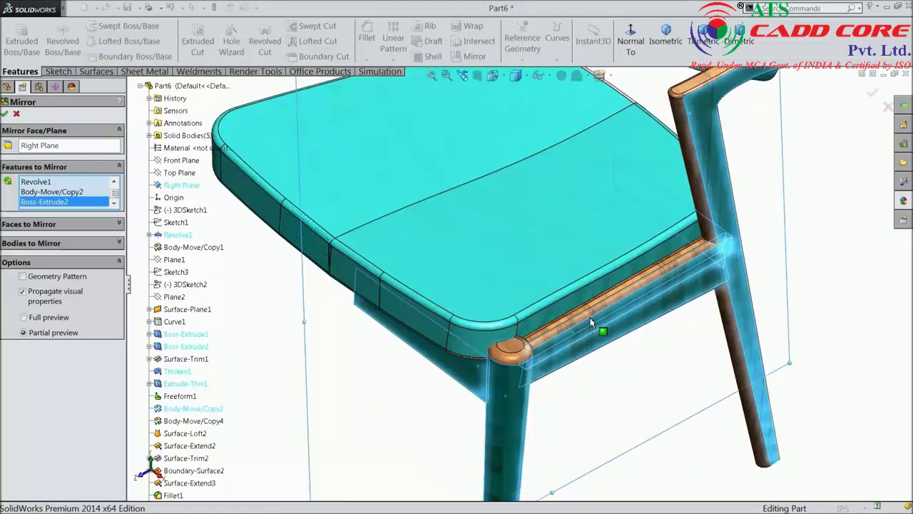
scroll(591, 324, "up", 4)
mouse_move(602, 326)
middle_mouse_down()
mouse_move(620, 206)
mouse_move(646, 249)
mouse_move(657, 224)
mouse_move(675, 243)
mouse_move(603, 264)
mouse_move(572, 258)
middle_mouse_up()
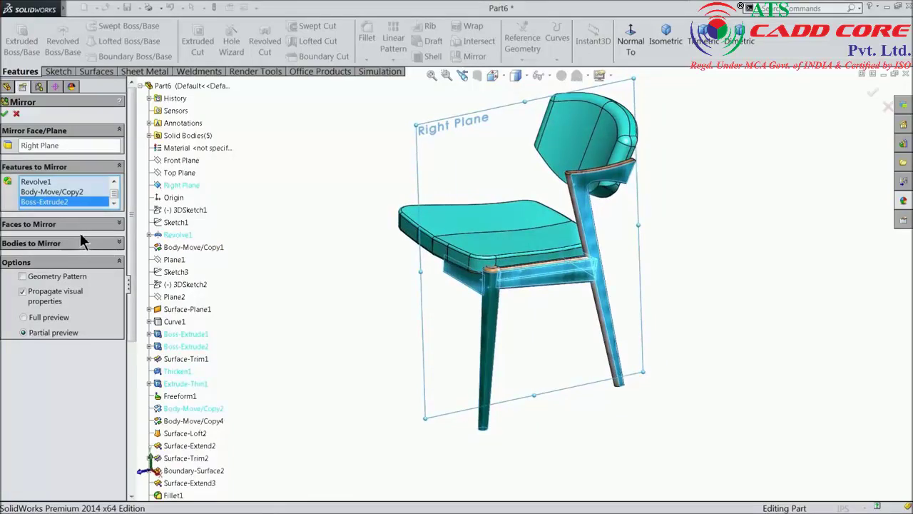
Mirror the Fillet14 front leg, back leg and side rail bodies, leaving out the seat.
left_click(57, 244)
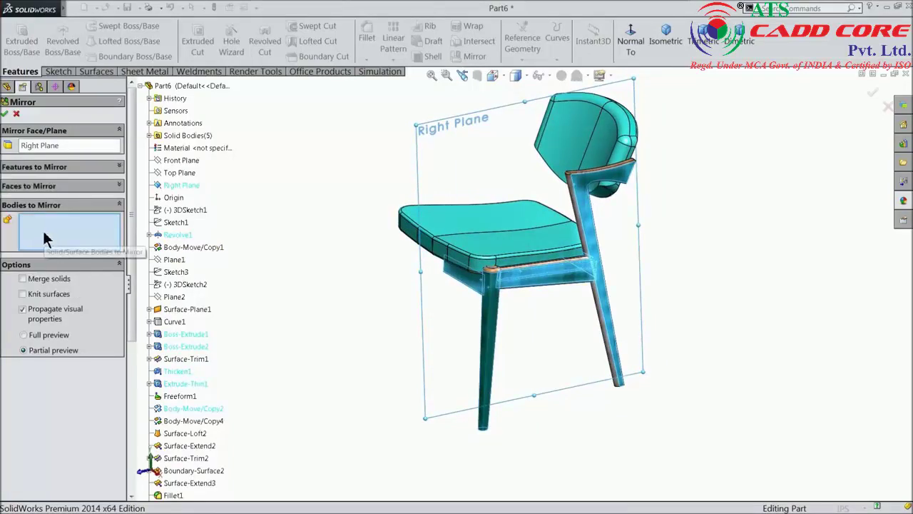
left_click(489, 309)
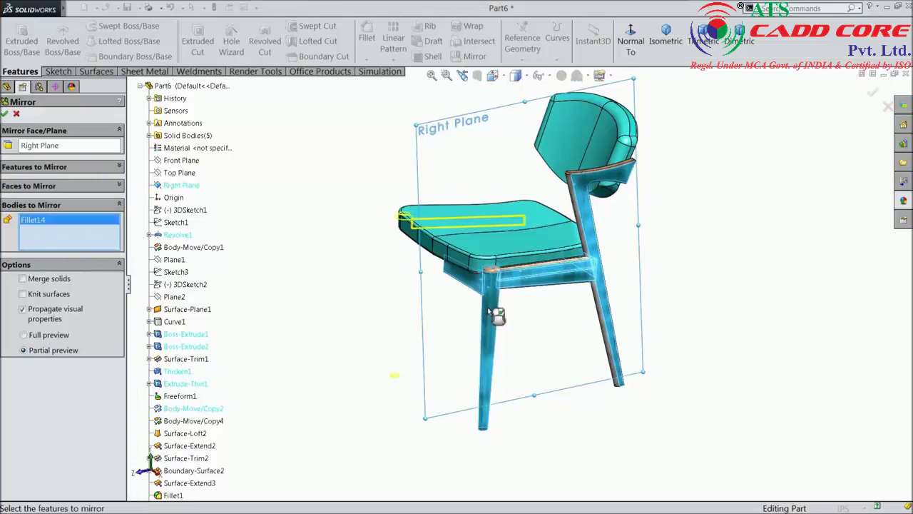
left_click(601, 292)
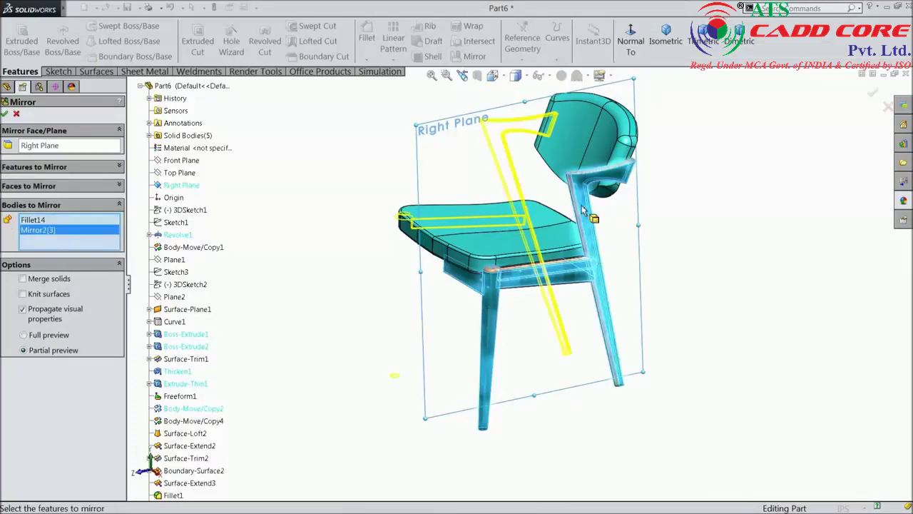
left_click(528, 283)
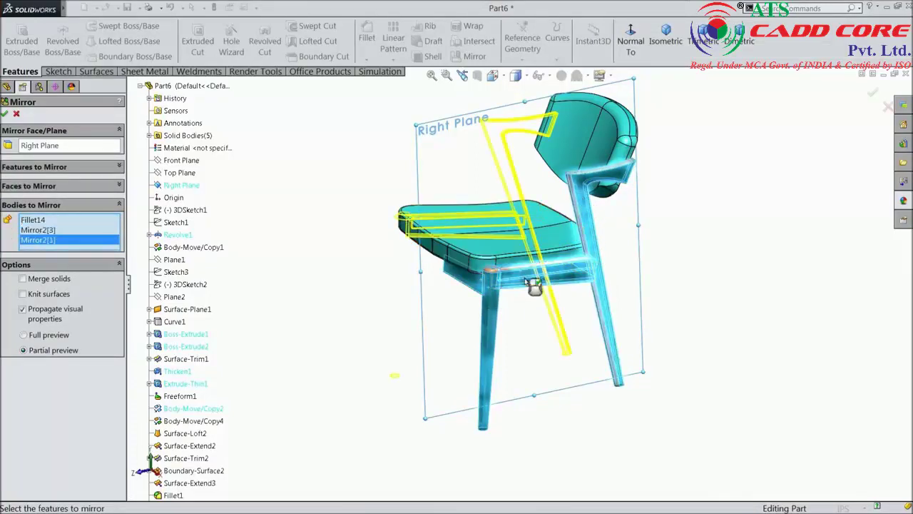
scroll(458, 298, "down", 2)
left_click(496, 285)
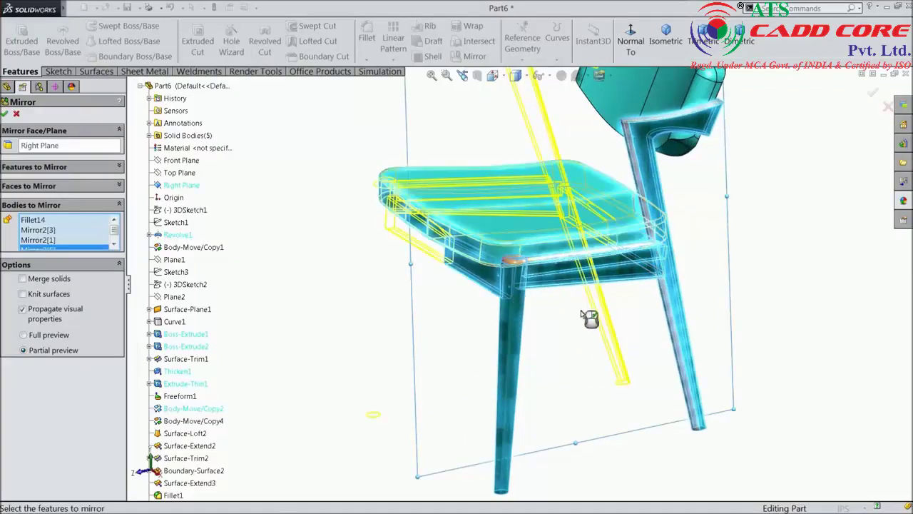
middle_click_drag(587, 261, 517, 314)
left_click(707, 249)
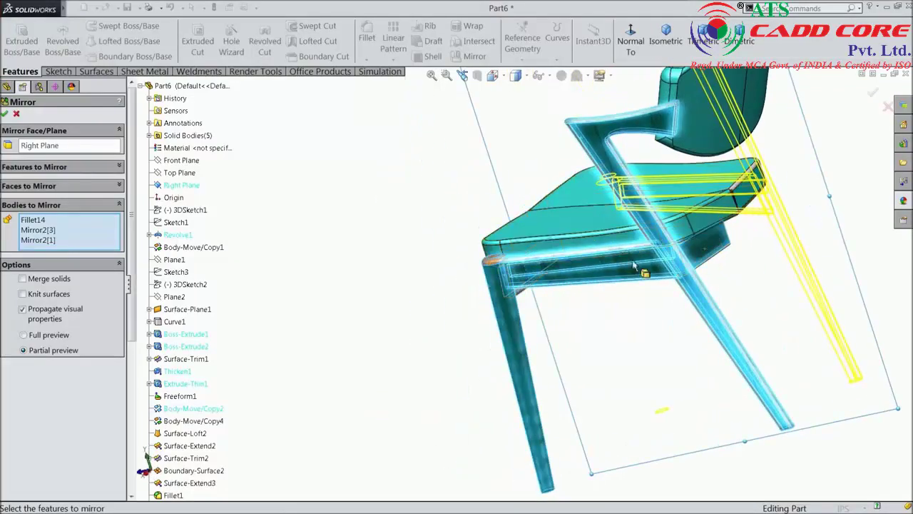
left_click(6, 115)
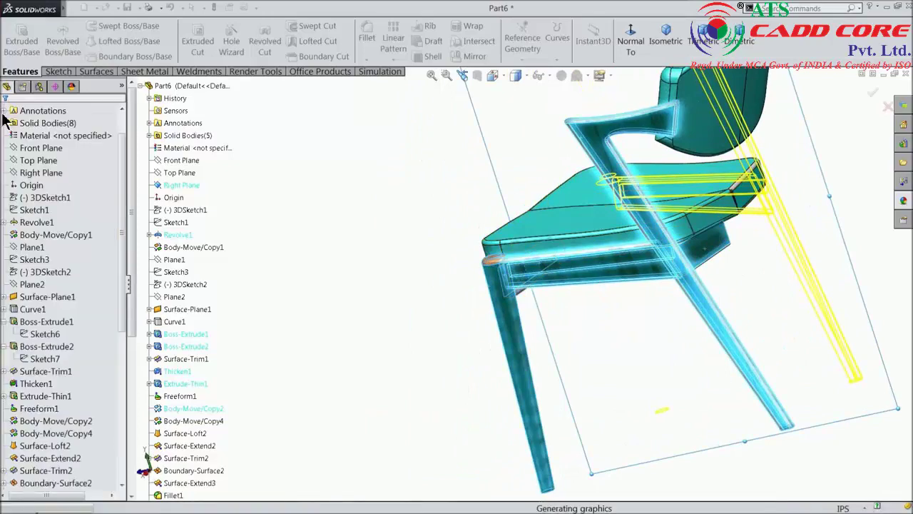
Orbit in close on the chair's side and select the Right Plane.
mouse_move(414, 293)
middle_mouse_down()
mouse_move(357, 267)
mouse_move(333, 298)
mouse_move(339, 311)
middle_mouse_up()
scroll(676, 259, "down", 2)
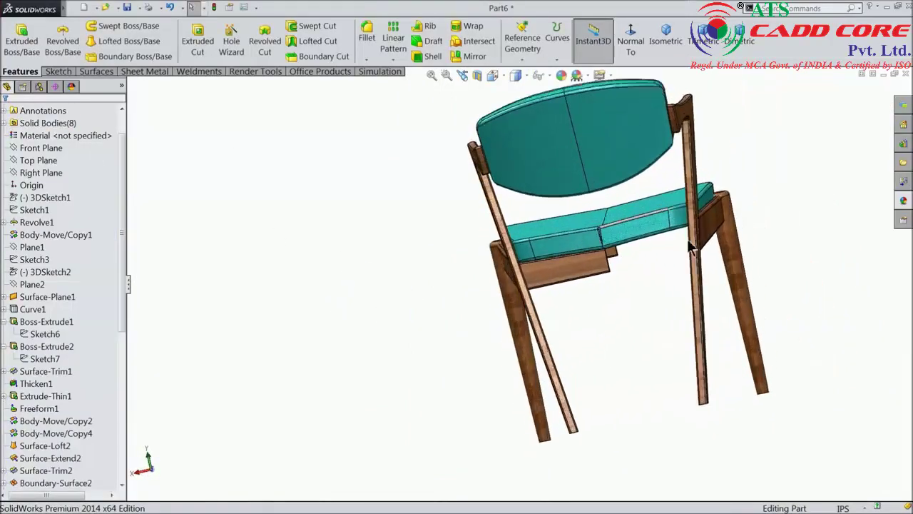
scroll(659, 268, "down", 3)
scroll(659, 267, "down", 2)
mouse_move(659, 268)
middle_mouse_down()
mouse_move(684, 238)
mouse_move(379, 351)
middle_mouse_up()
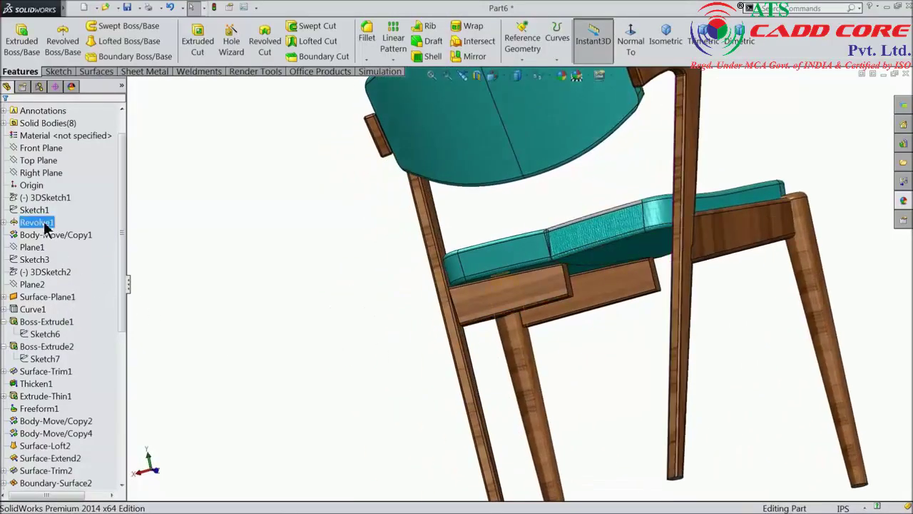
left_click(38, 160)
left_click(42, 172)
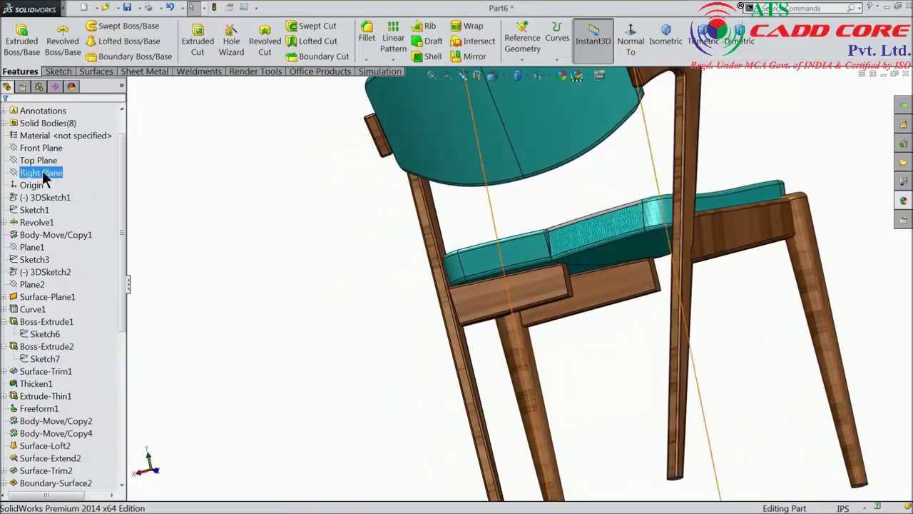
Mirror the Mirror2[5] seat body across the Right Plane and check the result.
left_click(472, 57)
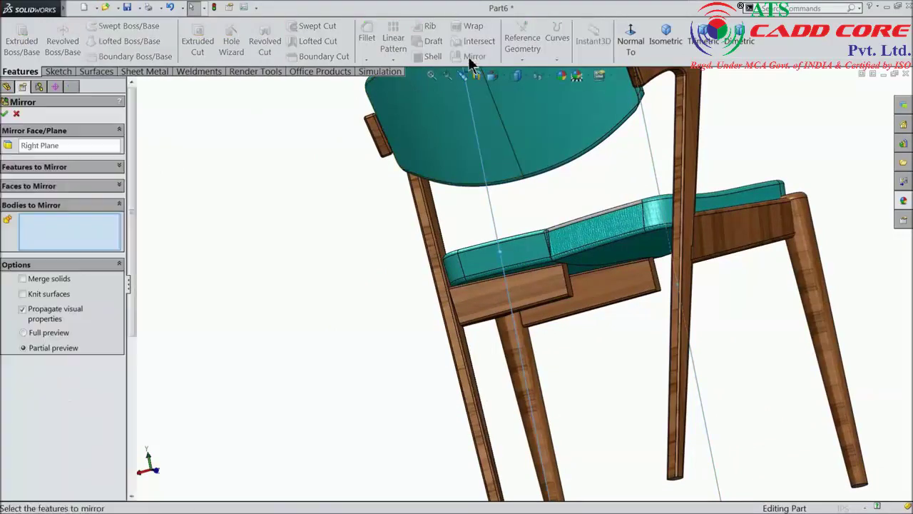
left_click(551, 294)
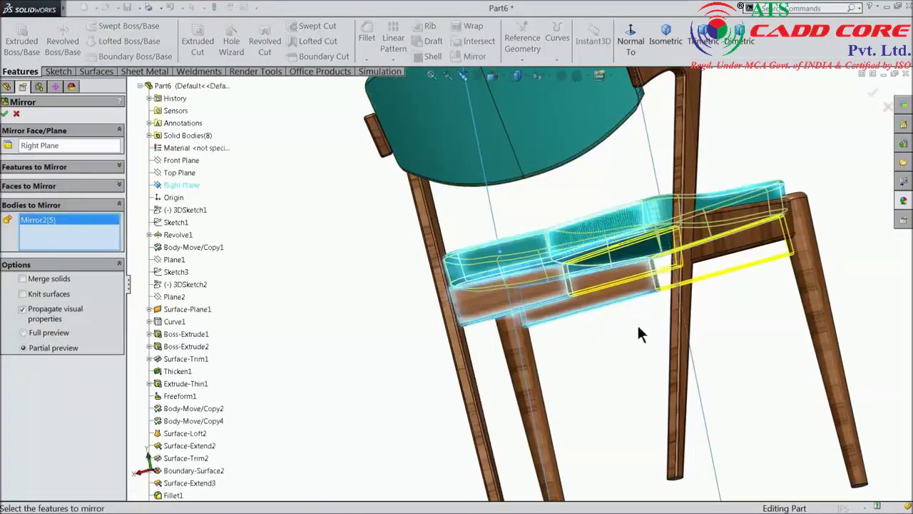
middle_click_drag(637, 323, 646, 287)
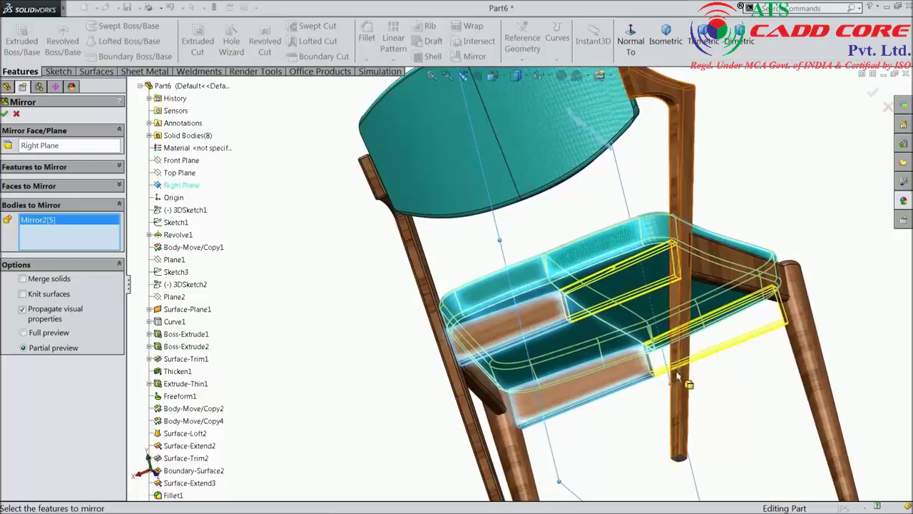
left_click(599, 384)
left_click(599, 378)
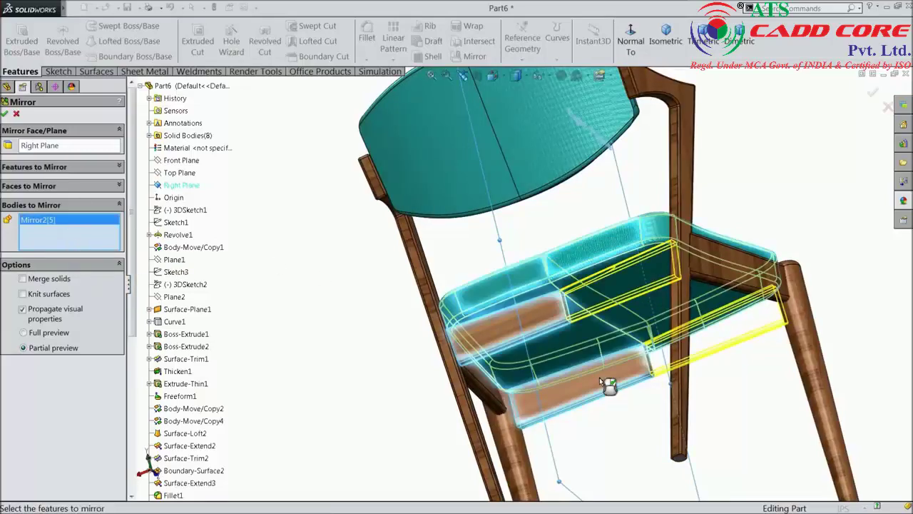
left_click(6, 115)
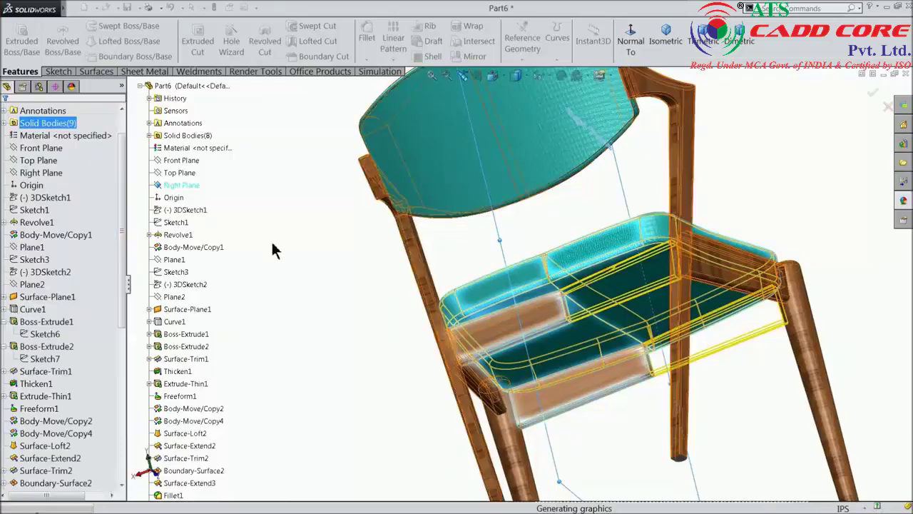
middle_click_drag(412, 308, 579, 320)
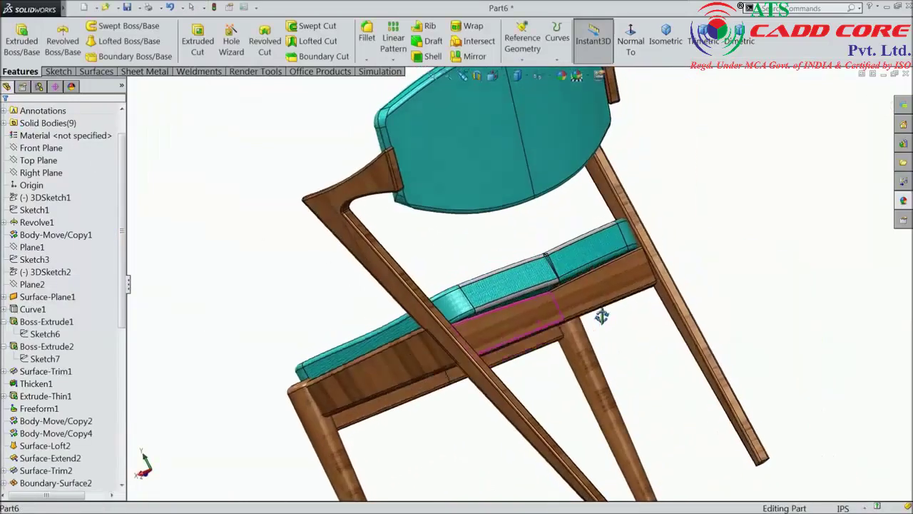
Colour the selected faces along the seat's front edge cyan, with an adjusted red value.
middle_click_drag(600, 389, 630, 415)
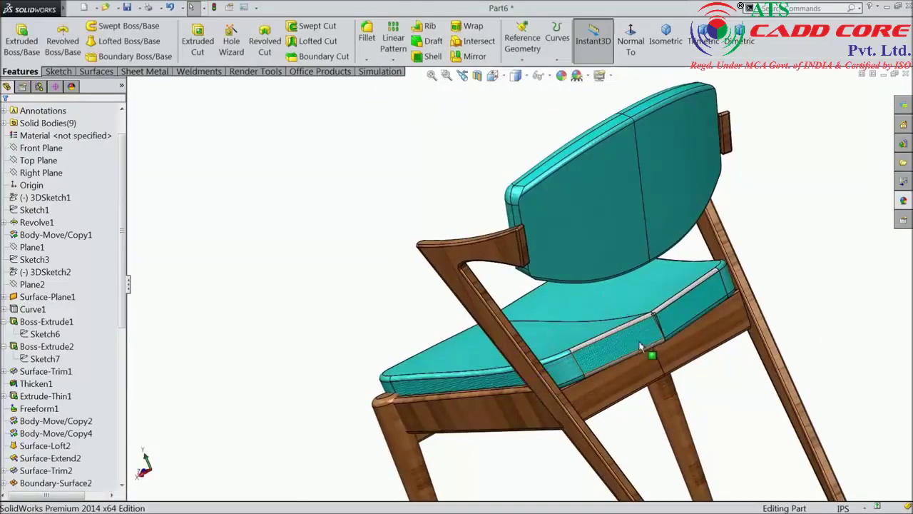
scroll(646, 346, "up", 3)
scroll(592, 321, "down", 5)
scroll(592, 321, "down", 3)
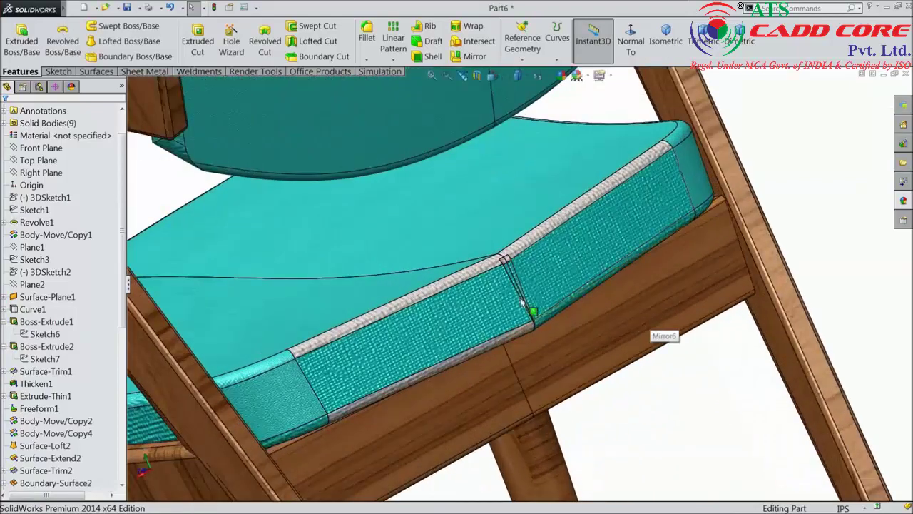
left_click(467, 275)
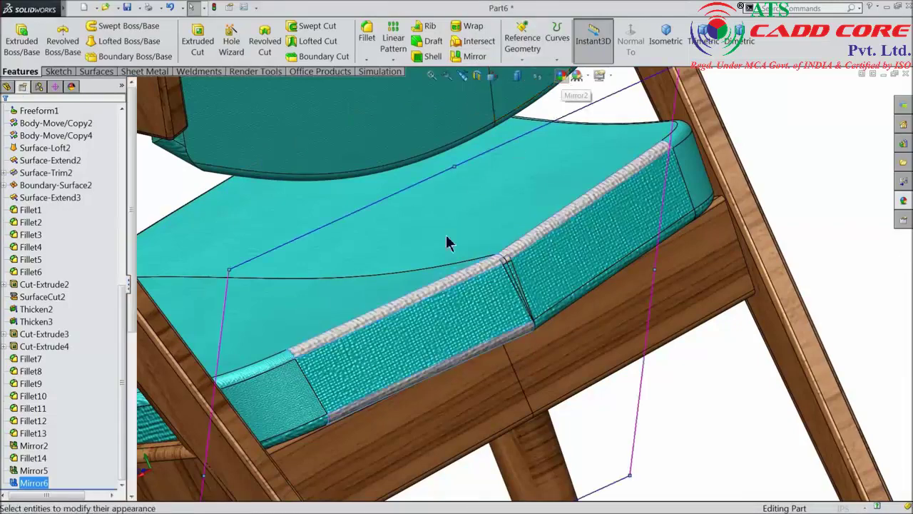
left_click(7, 291)
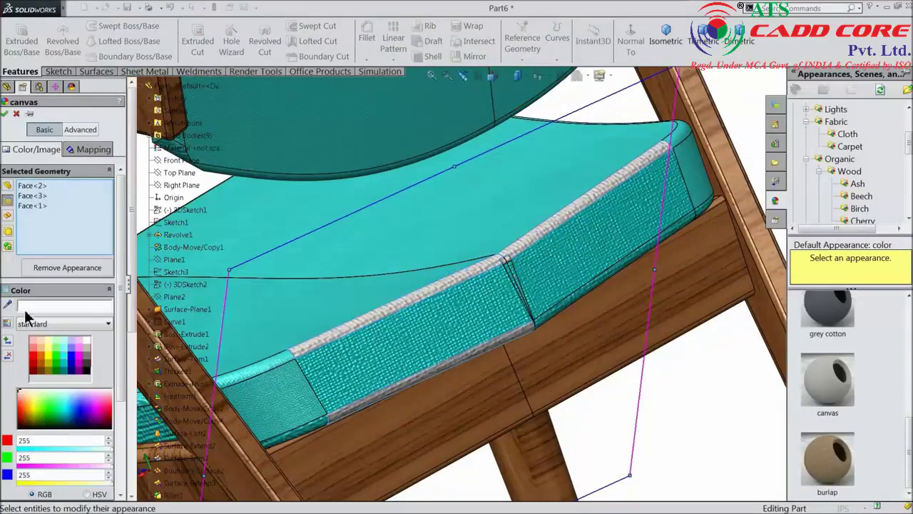
left_click(65, 353)
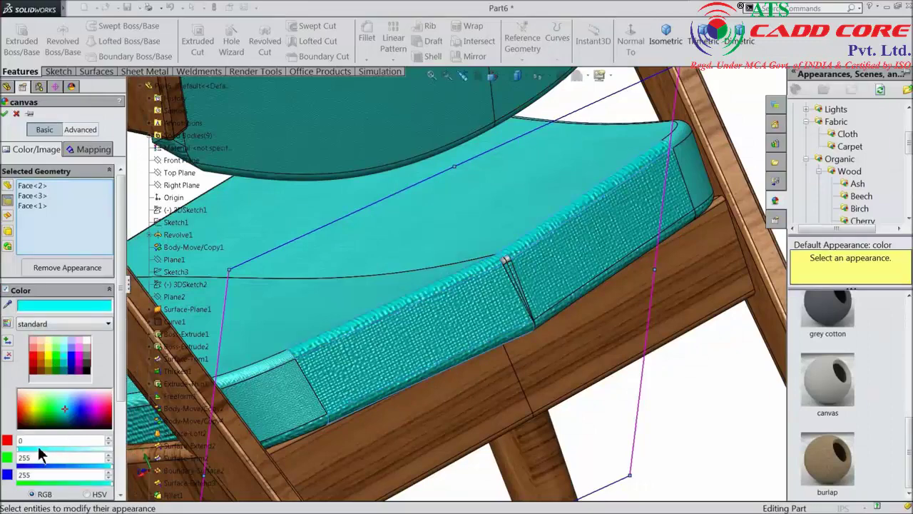
left_click(39, 449)
left_click(6, 114)
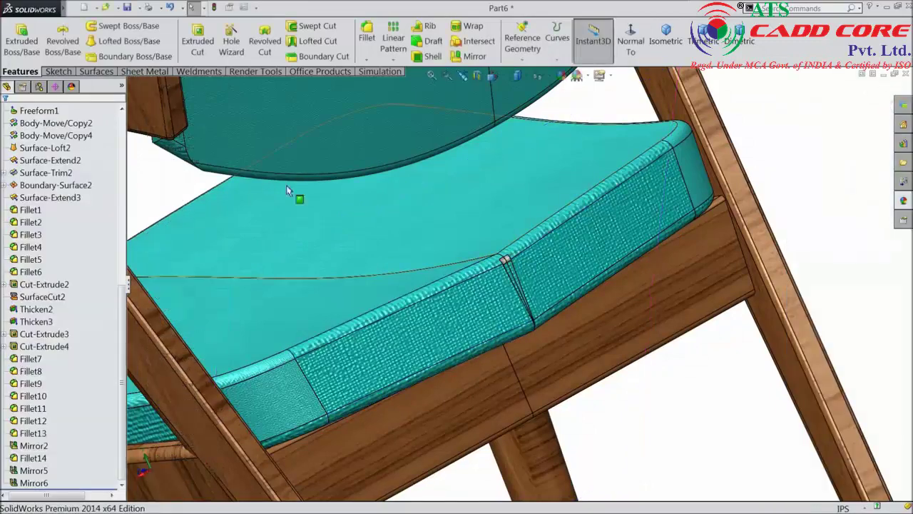
Select the two remaining grey faces along the seat's front edge.
scroll(512, 316, "up", 4)
scroll(510, 318, "down", 3)
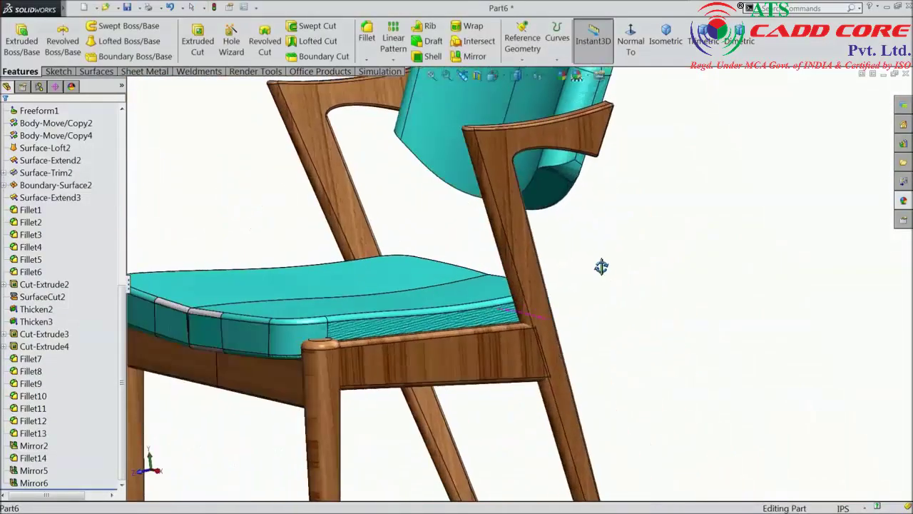
middle_click_drag(602, 265, 571, 332)
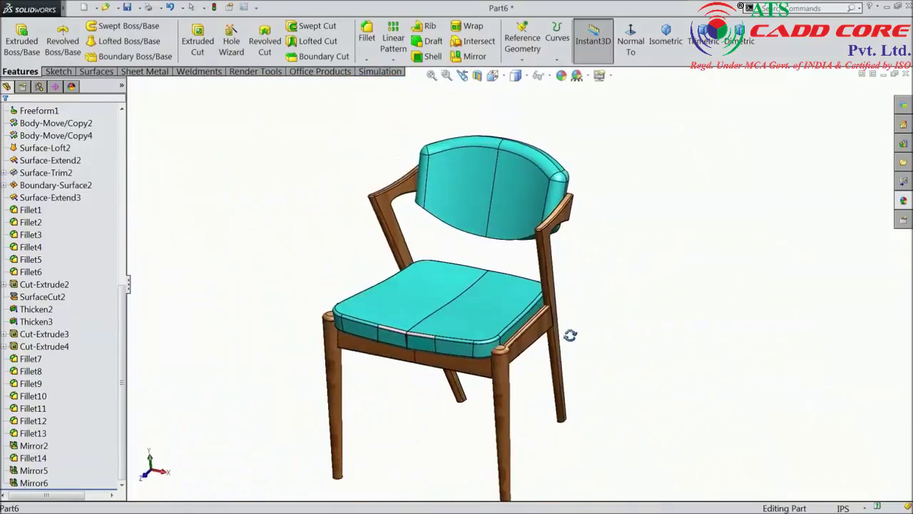
scroll(483, 346, "down", 3)
scroll(371, 332, "down", 2)
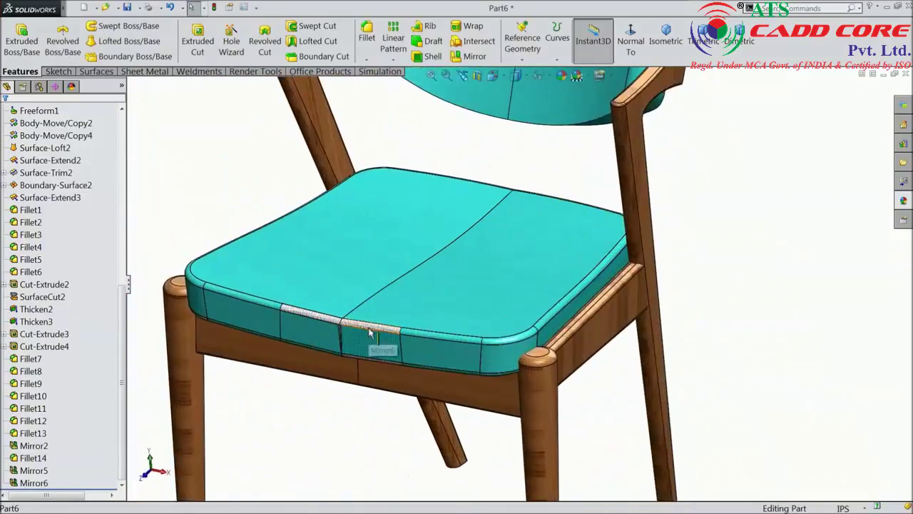
left_click(310, 317)
left_click(308, 319)
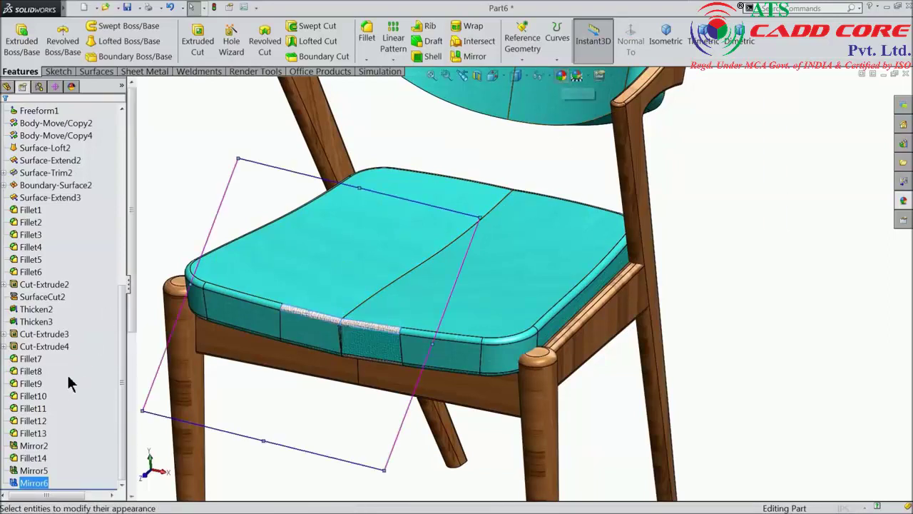
Colour the remaining grey front-edge faces of the seat cyan.
left_click(9, 291)
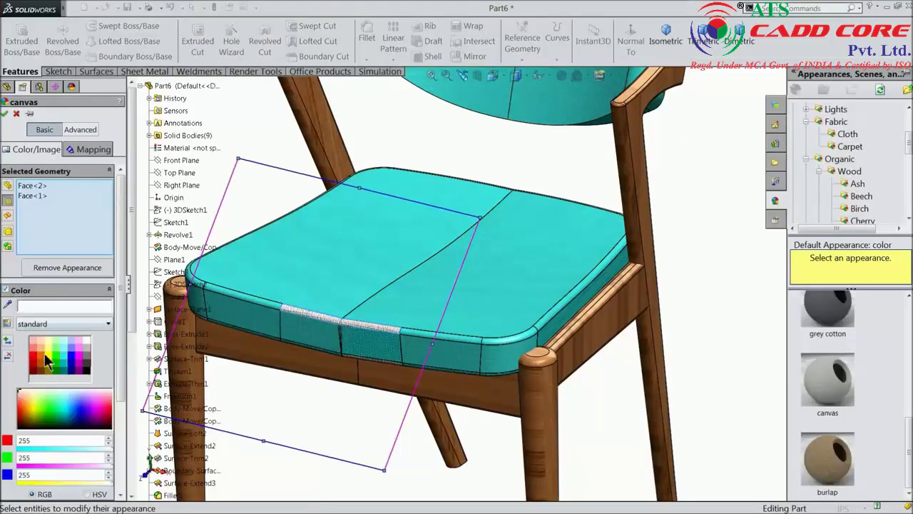
left_click(64, 364)
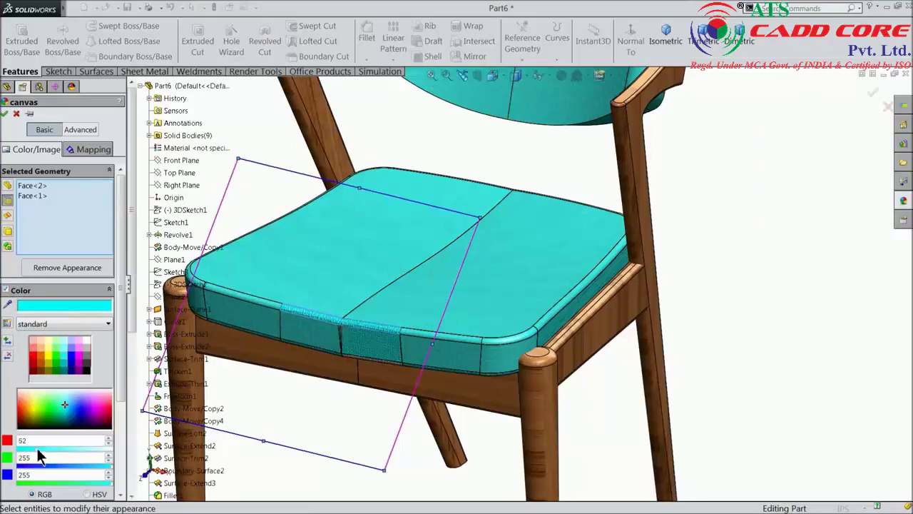
left_click(5, 114)
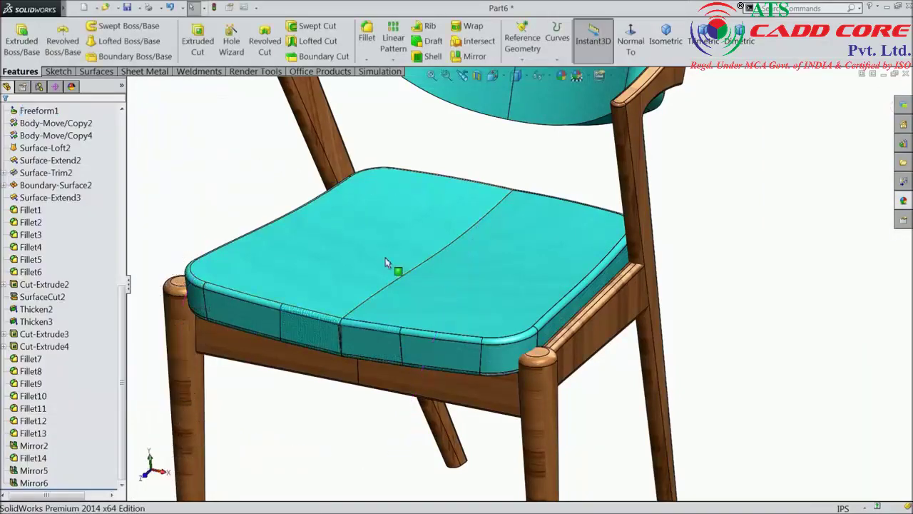
scroll(388, 264, "up", 3)
mouse_move(465, 291)
middle_mouse_down()
mouse_move(473, 255)
mouse_move(470, 276)
middle_mouse_up()
scroll(469, 276, "up", 2)
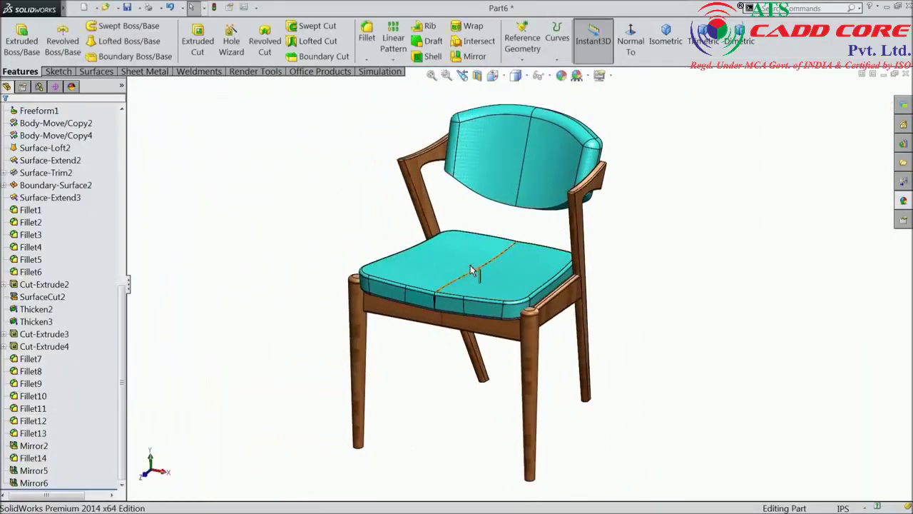
left_click(505, 77)
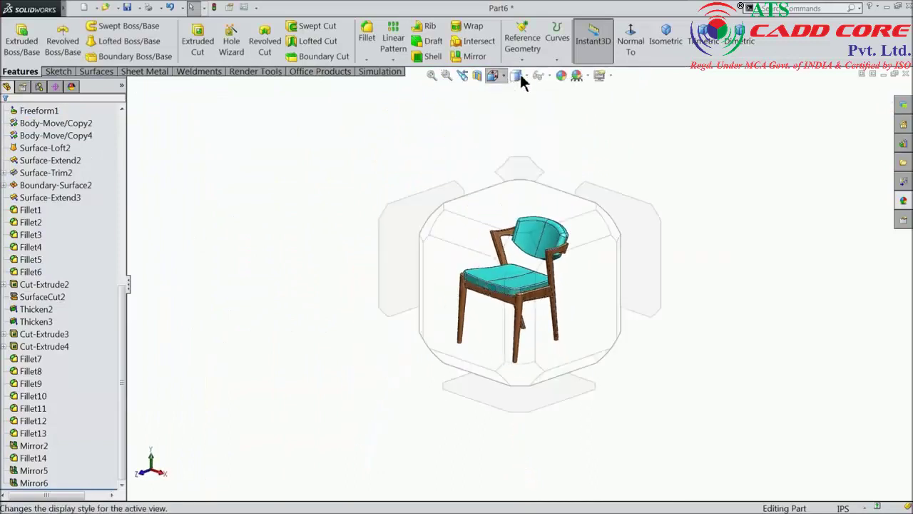
Display the chair Shaded without edge lines and rotate it slightly for inspection.
left_click(519, 125)
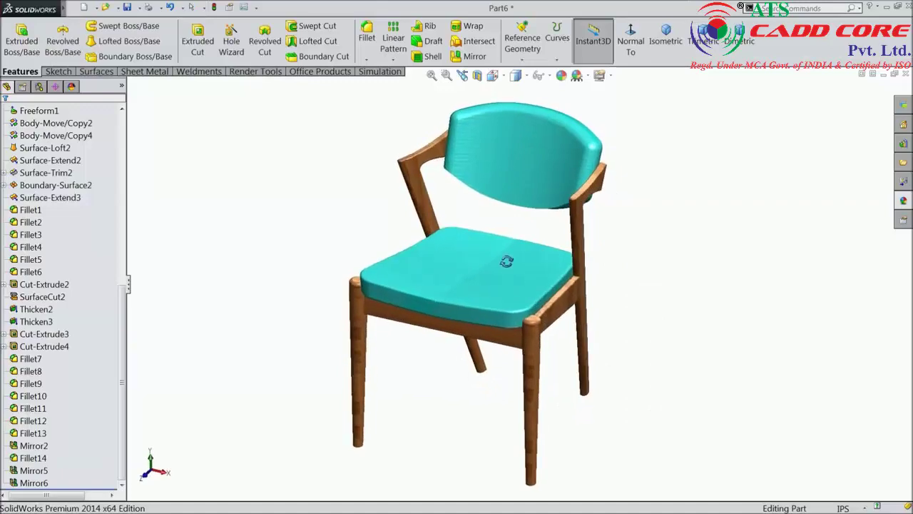
scroll(504, 260, "down", 2)
mouse_move(493, 272)
middle_mouse_down()
mouse_move(485, 259)
mouse_move(514, 197)
mouse_move(550, 169)
mouse_move(582, 175)
mouse_move(524, 197)
mouse_move(550, 206)
mouse_move(490, 212)
mouse_move(435, 249)
mouse_move(395, 244)
mouse_move(300, 295)
mouse_move(561, 336)
mouse_move(553, 380)
mouse_move(475, 345)
mouse_move(489, 343)
mouse_move(432, 326)
mouse_move(455, 349)
middle_mouse_up()
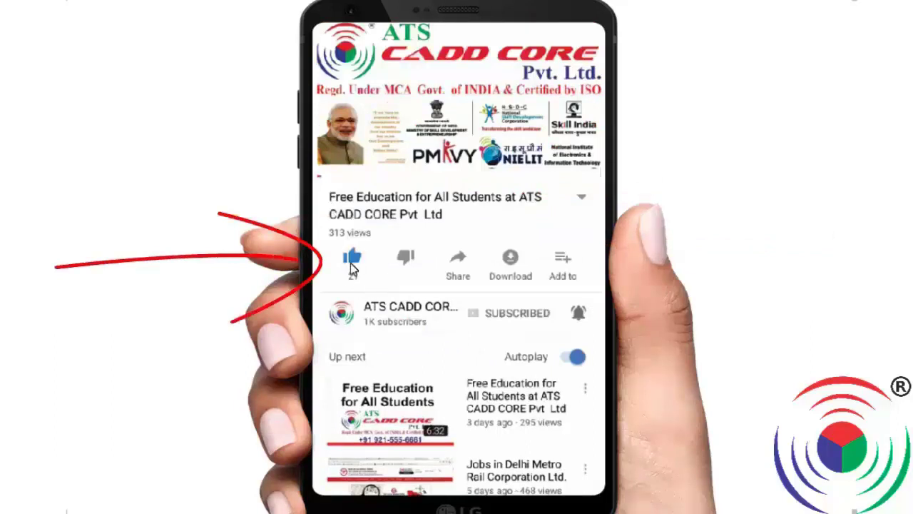
Open the share sheet for the ATS CADD CORE free education video.
left_click(459, 275)
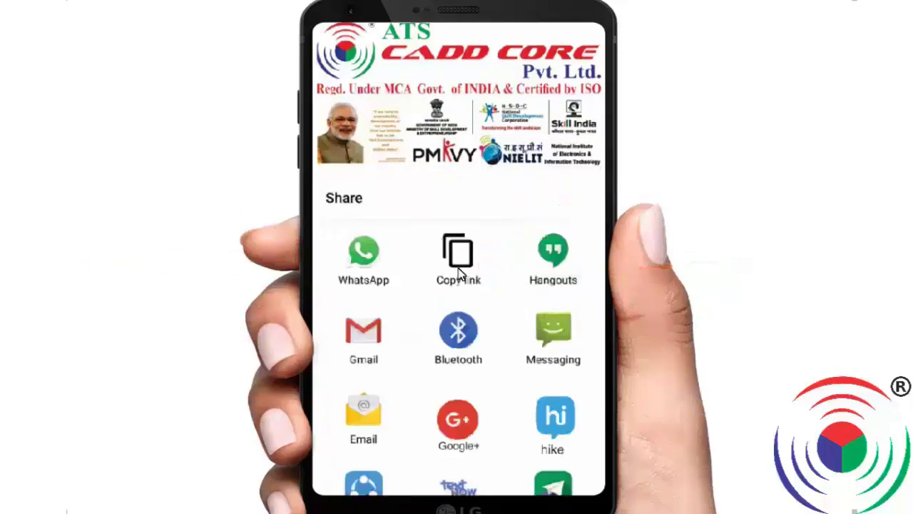